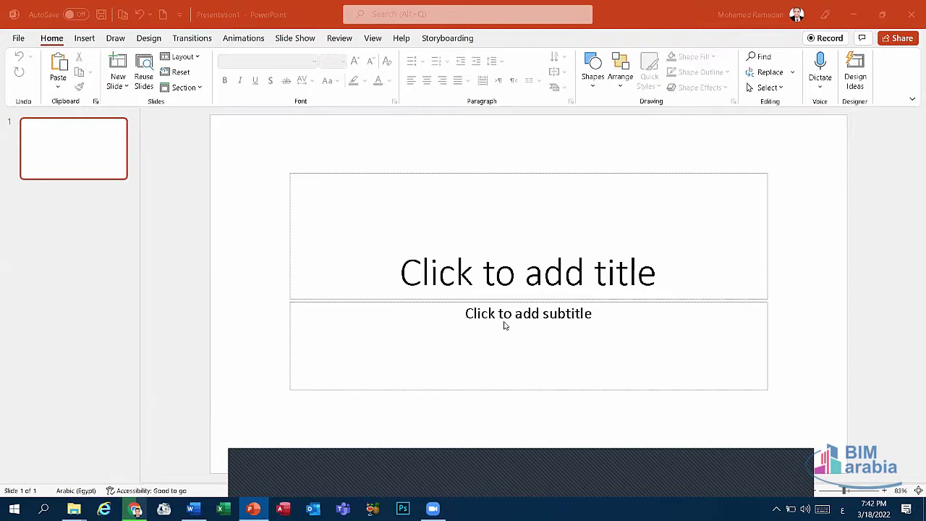
Enter 'Digital Transformations' as the title and 'FDTC' as the subtitle of the title slide
click(484, 365)
click(433, 276)
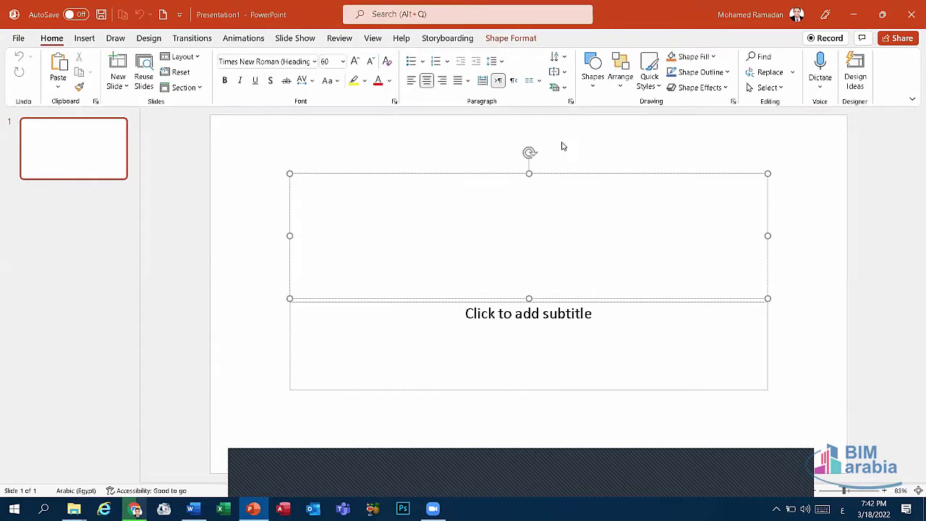
click(275, 180)
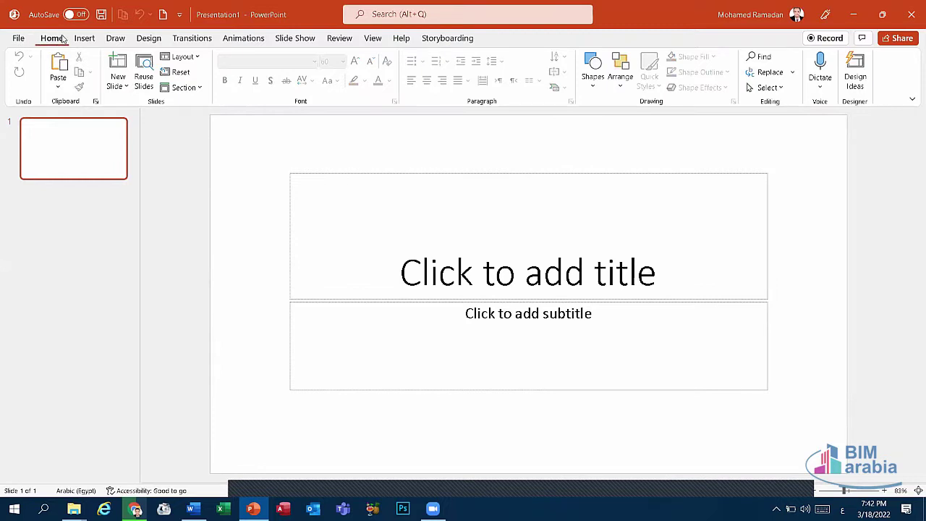
click(473, 269)
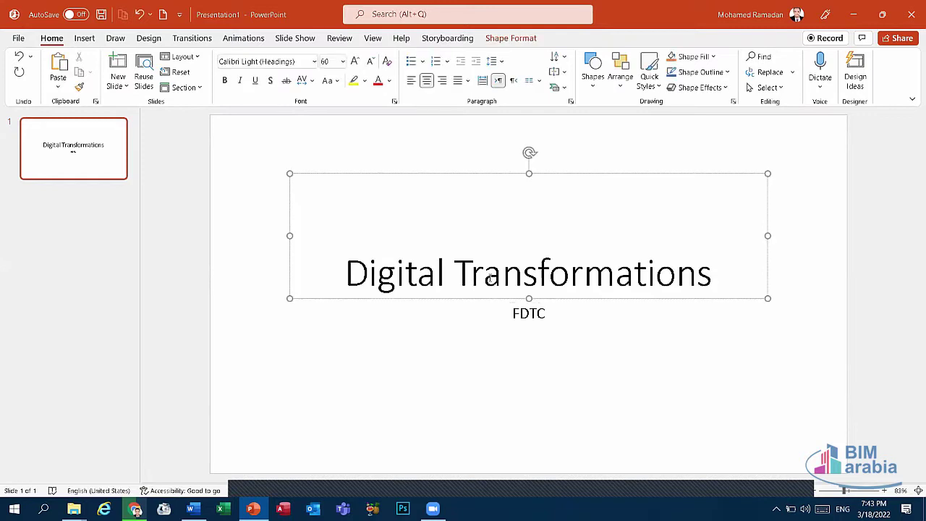
click(348, 145)
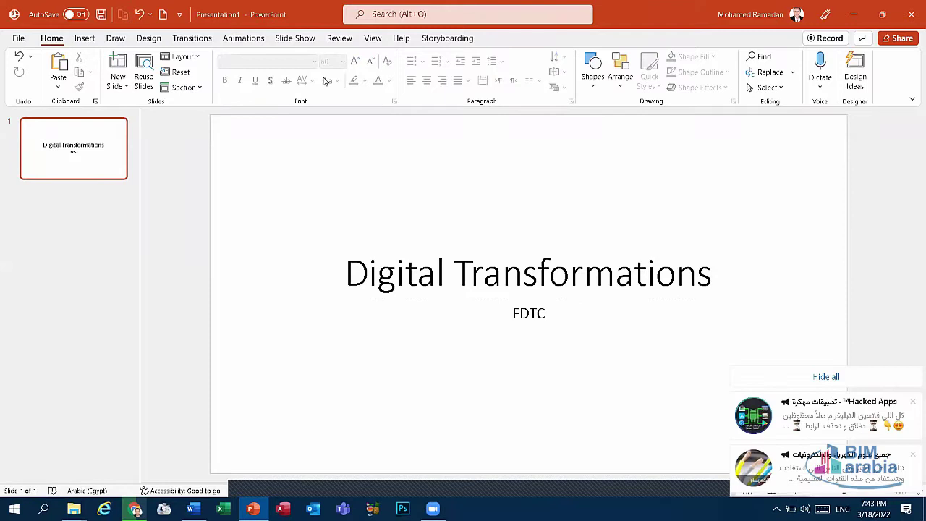
click(803, 377)
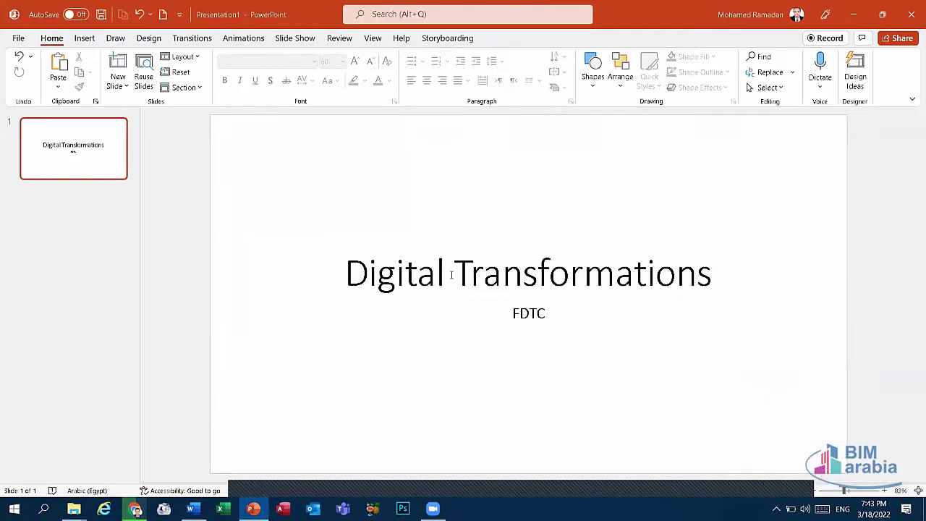
click(456, 275)
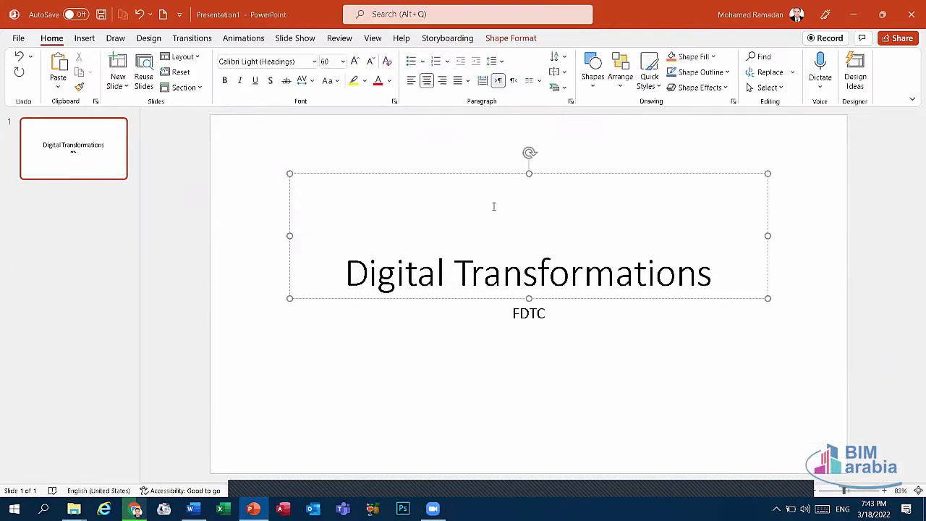
click(294, 157)
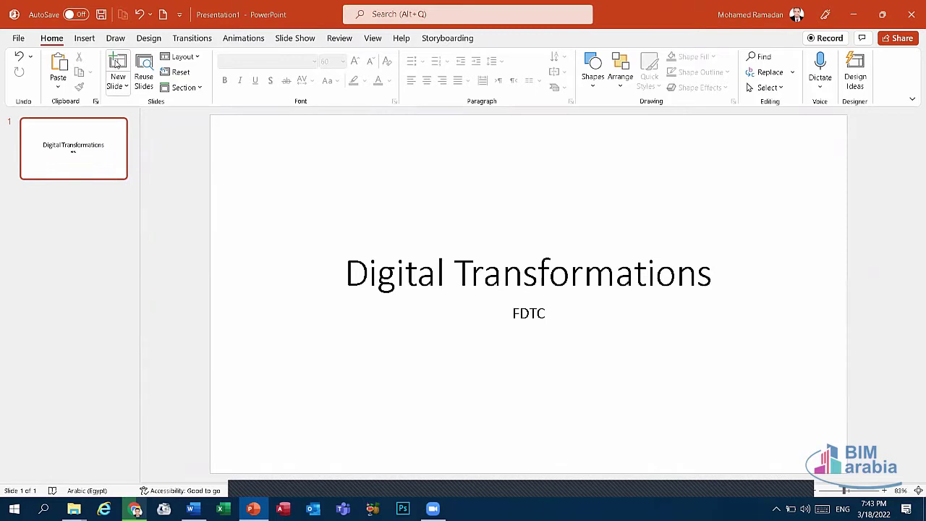
Add a second slide, delete it again, and open the New Slide layout gallery
click(116, 63)
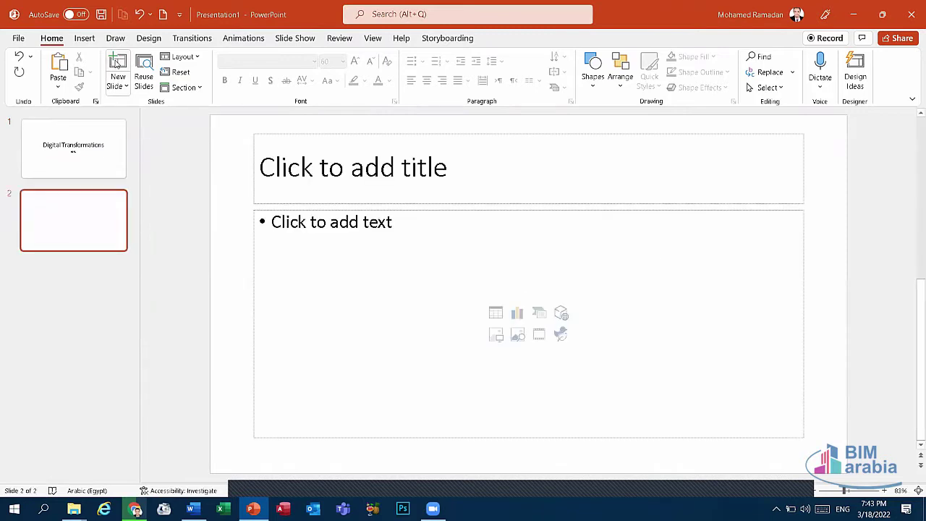
right_click(114, 232)
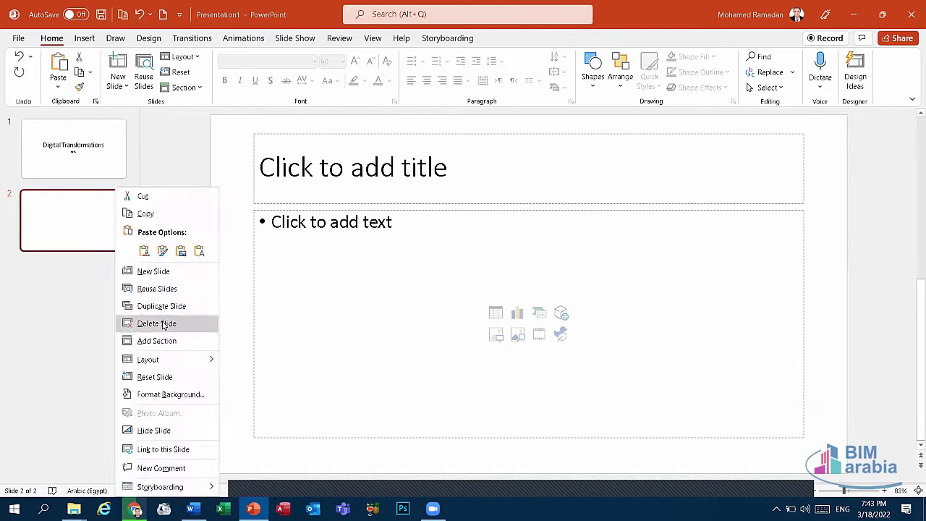
click(156, 323)
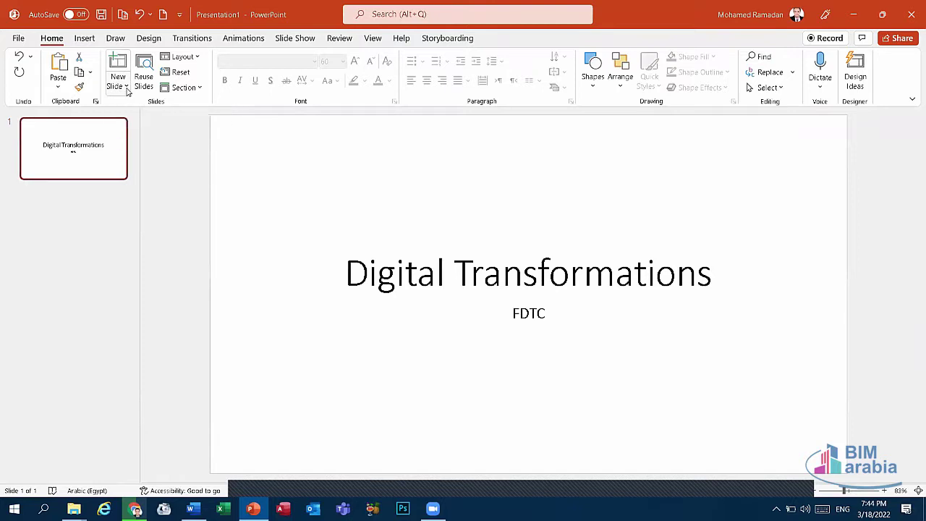
click(125, 87)
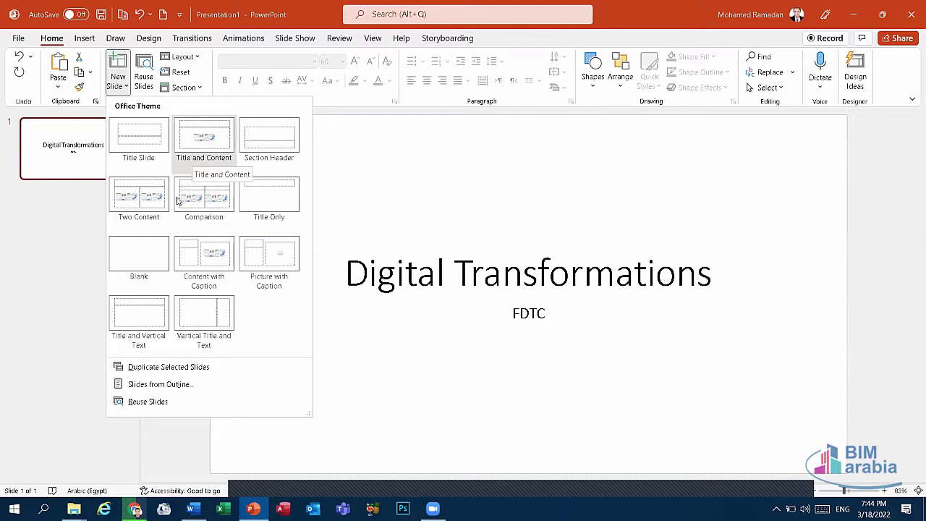
Add a Title and Content slide as slide 2
click(204, 139)
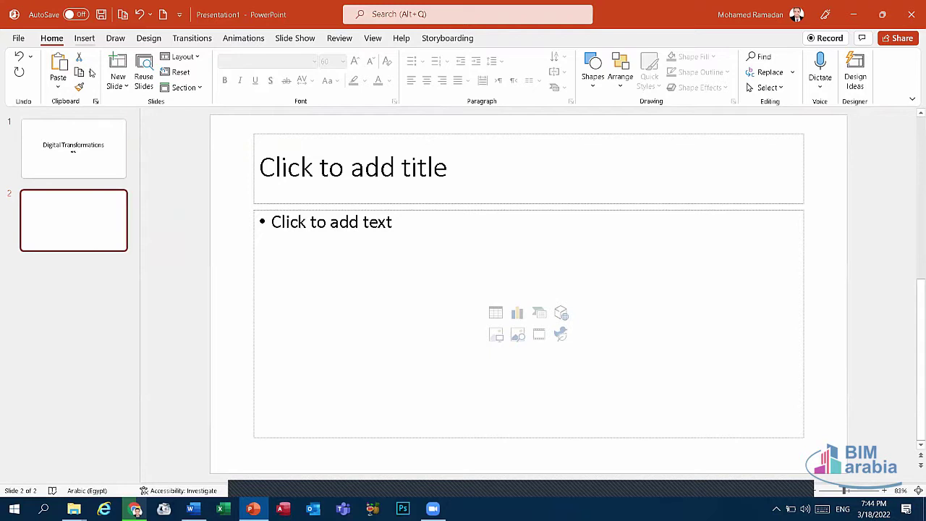
click(84, 37)
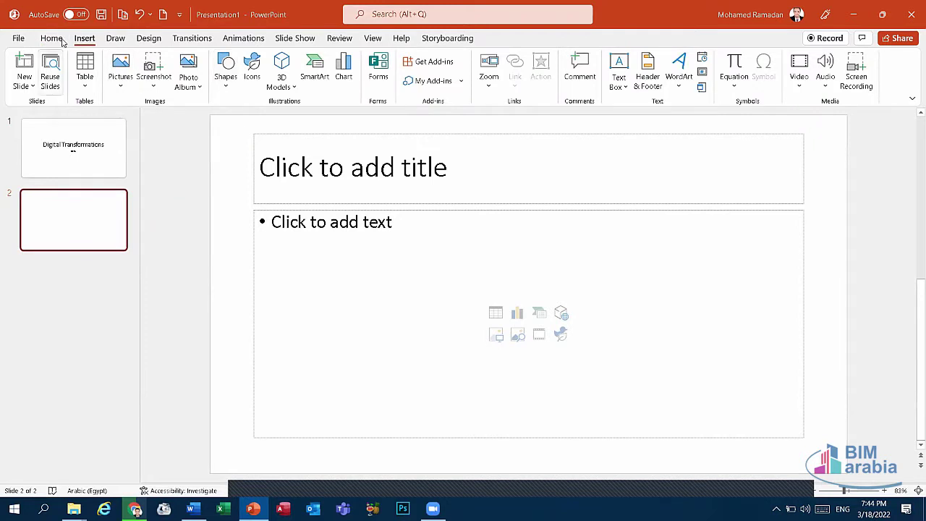
click(404, 196)
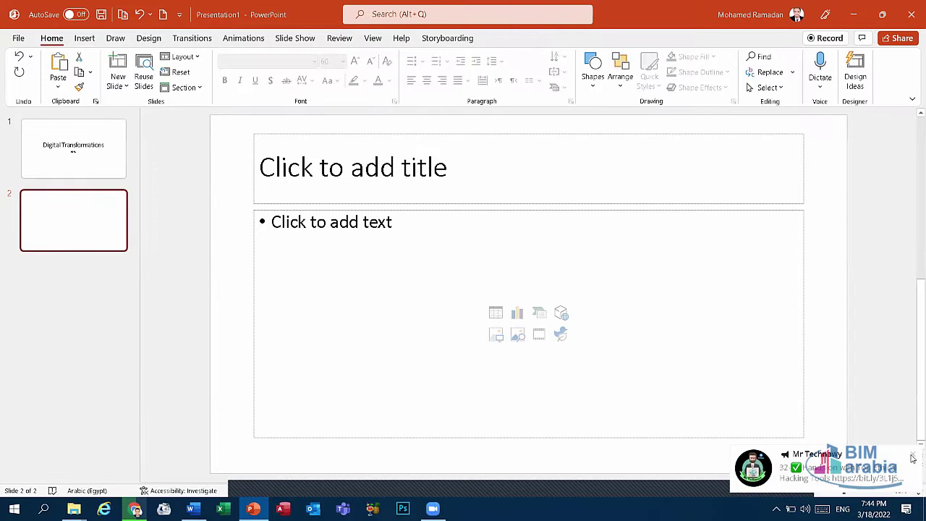
click(913, 459)
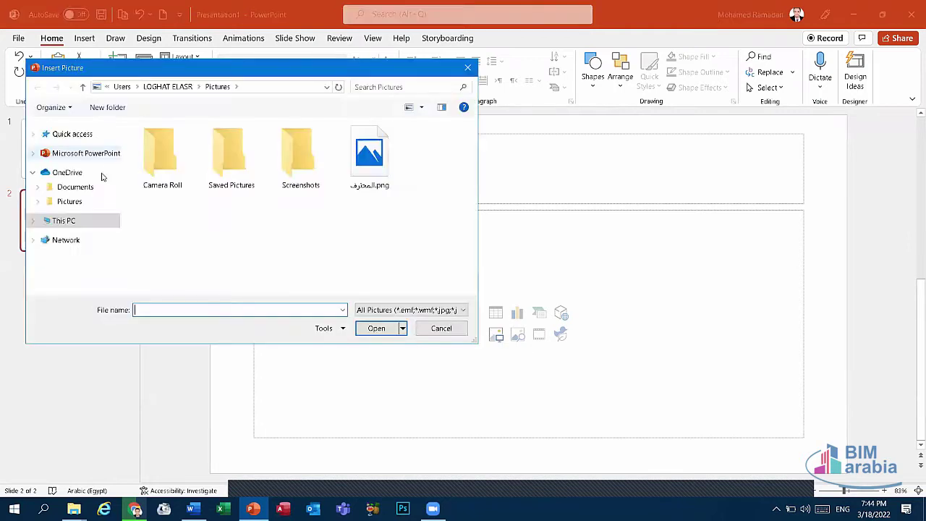
Insert the picture 507.jpg from the Desktop into the slide's content area
click(64, 220)
click(70, 206)
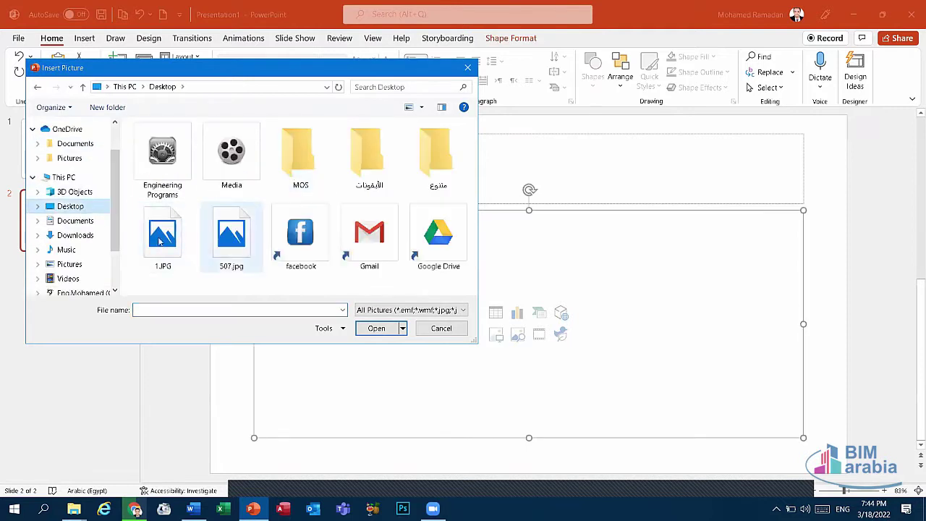
click(232, 235)
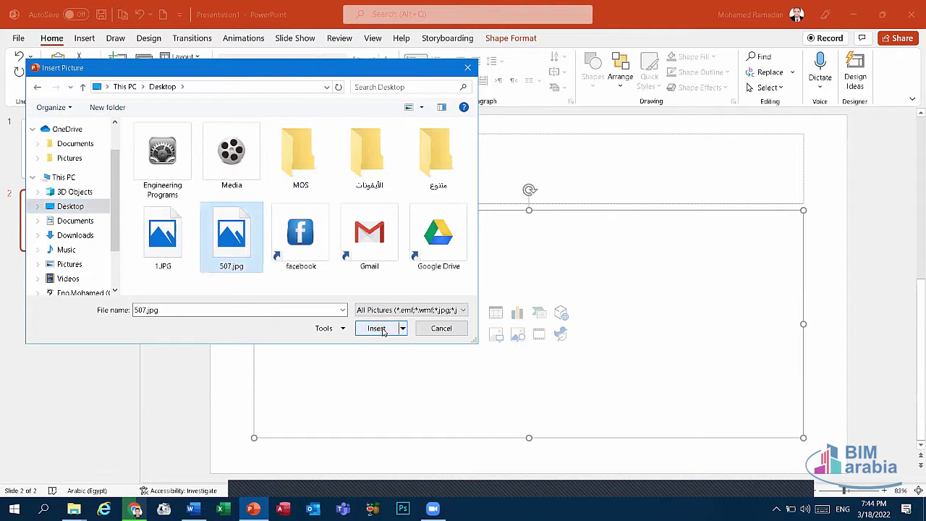
click(434, 333)
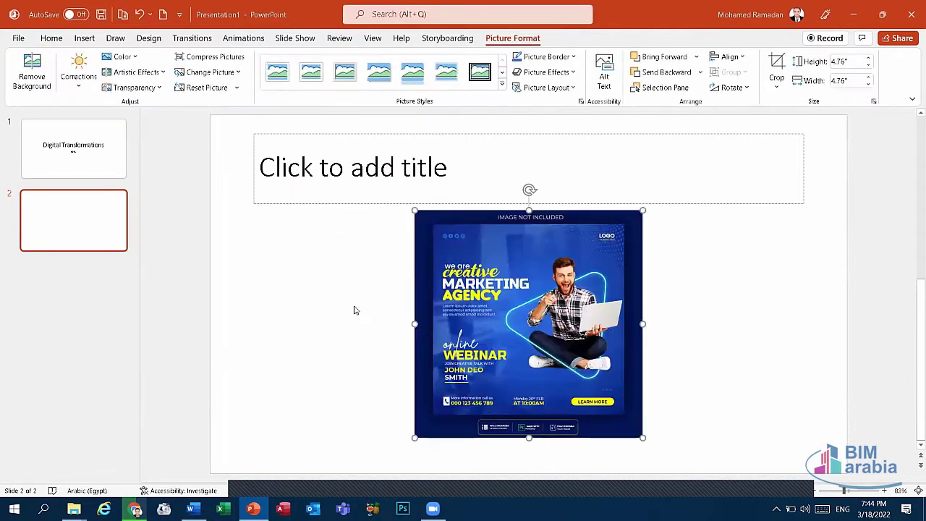
click(350, 312)
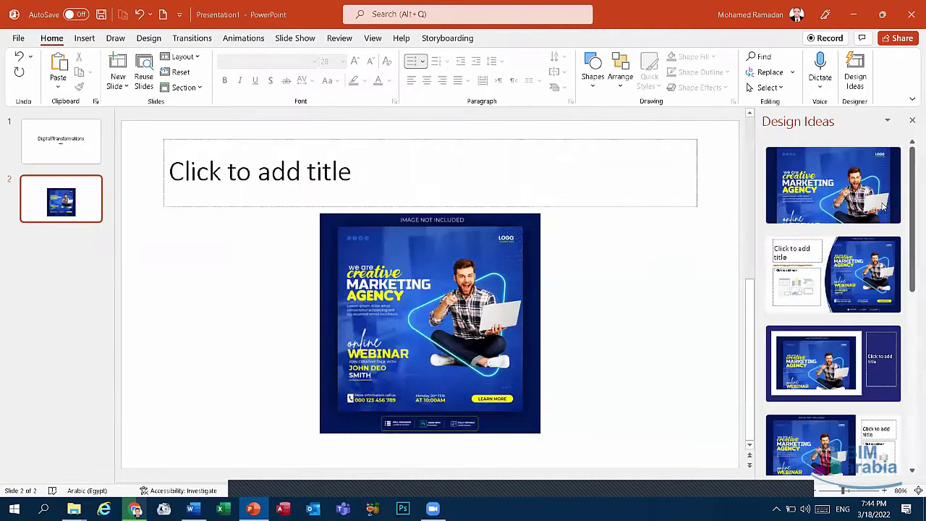
Browse the Design Ideas suggestions for slide 2, loading more designs
click(671, 141)
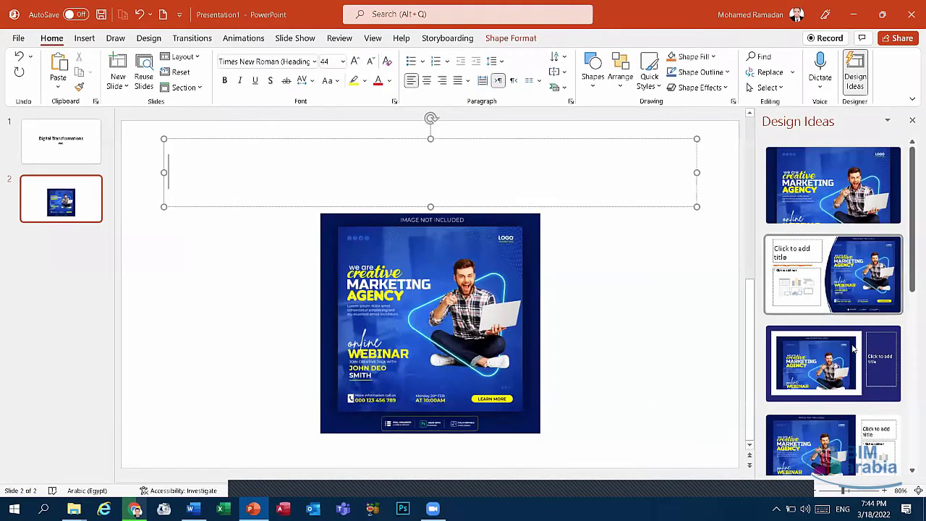
scroll(842, 413, down, 3)
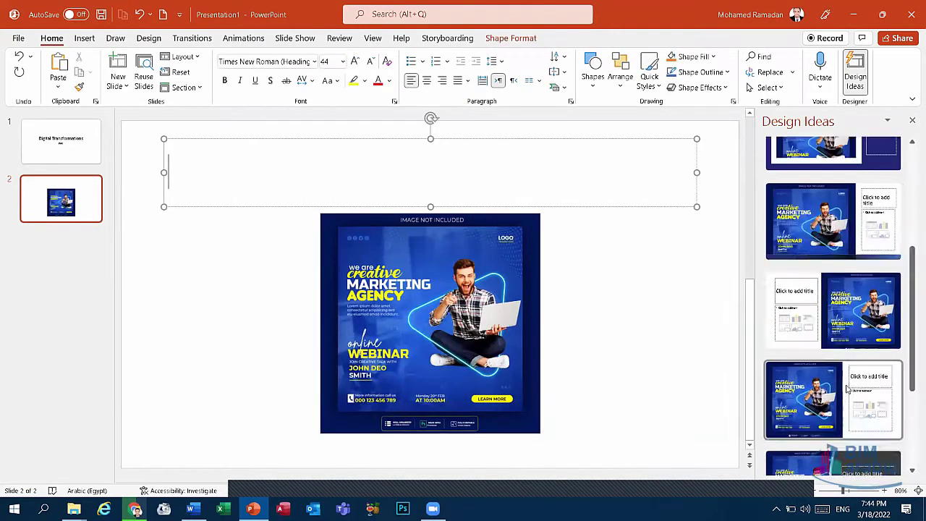
scroll(847, 394, down, 3)
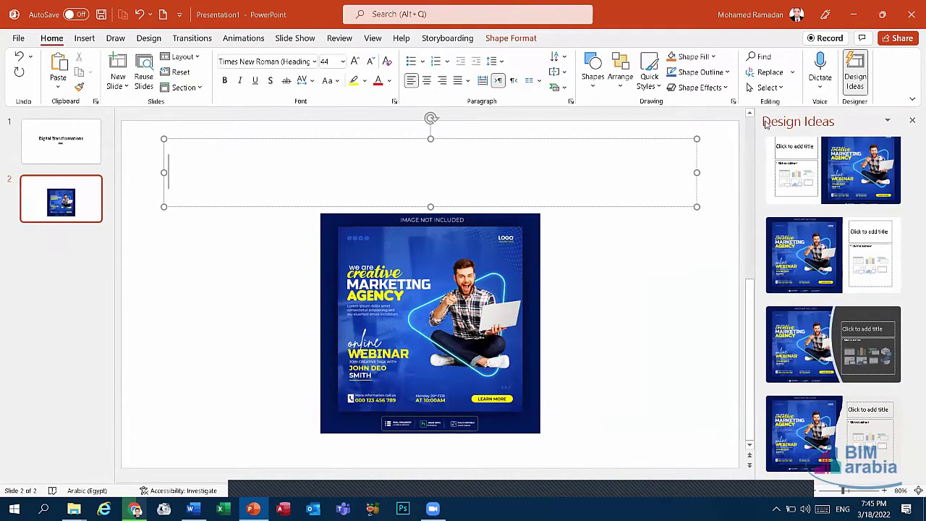
scroll(794, 199, up, 3)
scroll(795, 199, up, 3)
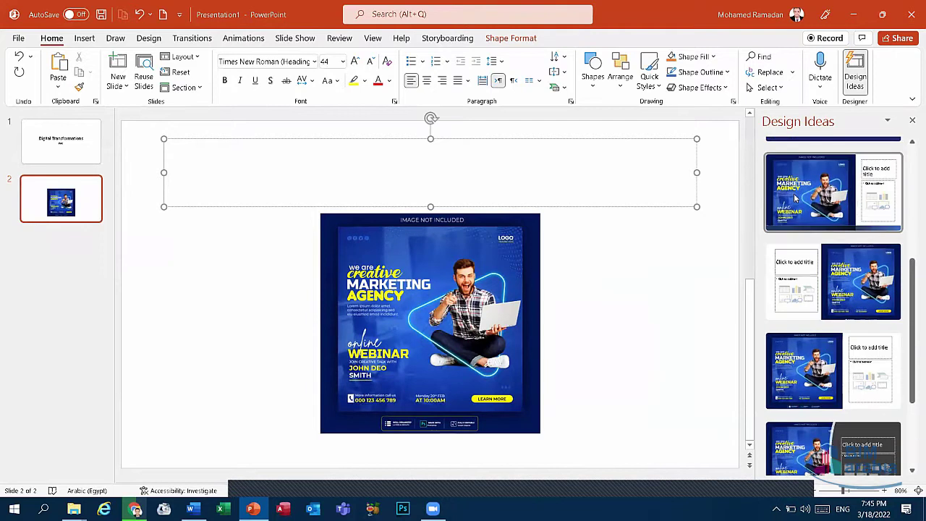
scroll(794, 199, up, 3)
scroll(794, 199, down, 2)
scroll(795, 198, up, 2)
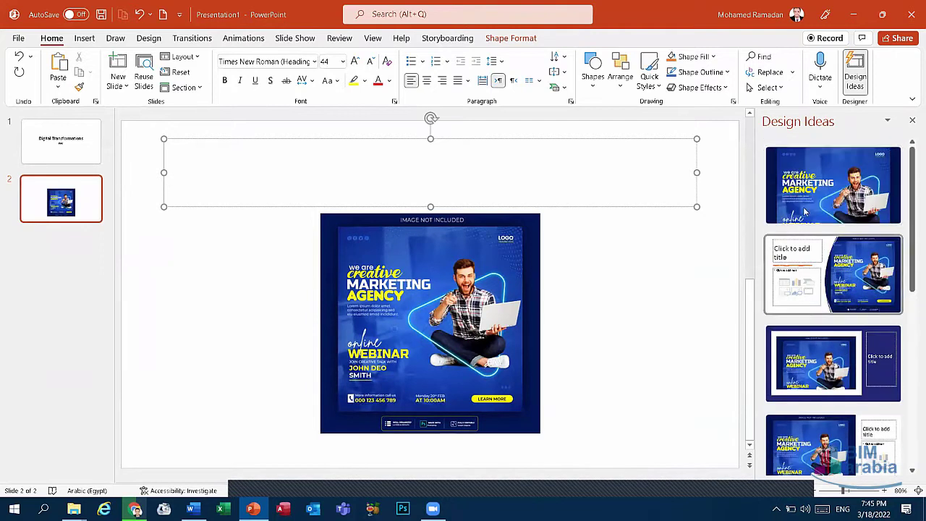
scroll(803, 197, down, 2)
scroll(804, 196, down, 2)
scroll(805, 197, down, 2)
scroll(804, 197, down, 2)
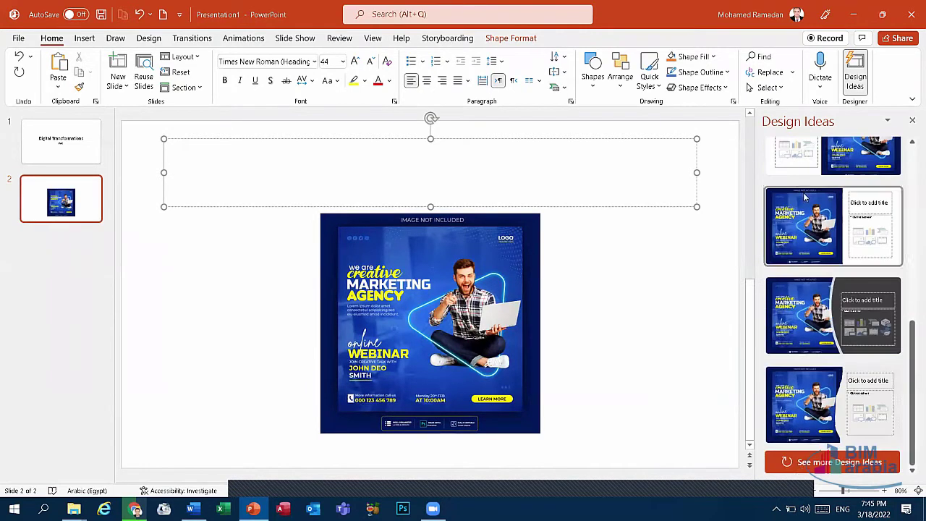
click(802, 460)
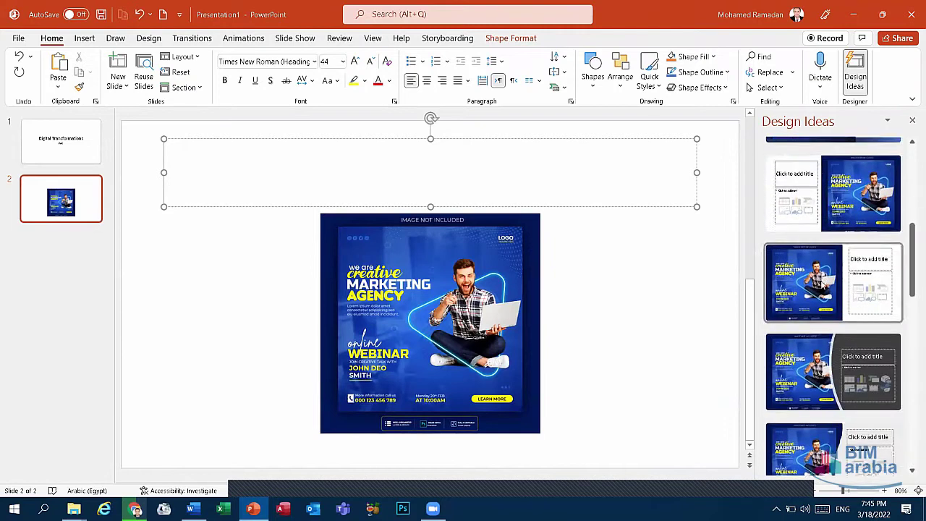
scroll(820, 293, down, 2)
scroll(821, 300, down, 2)
scroll(828, 318, down, 2)
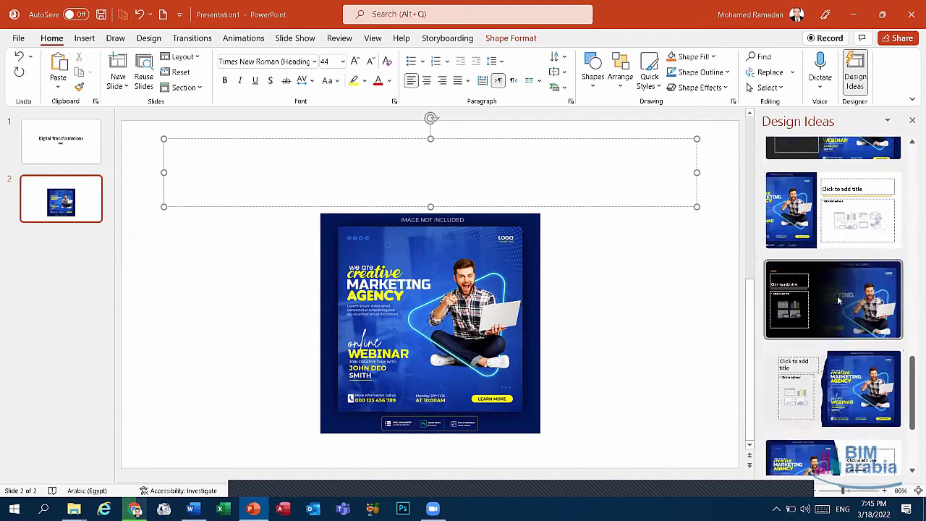
scroll(822, 311, down, 2)
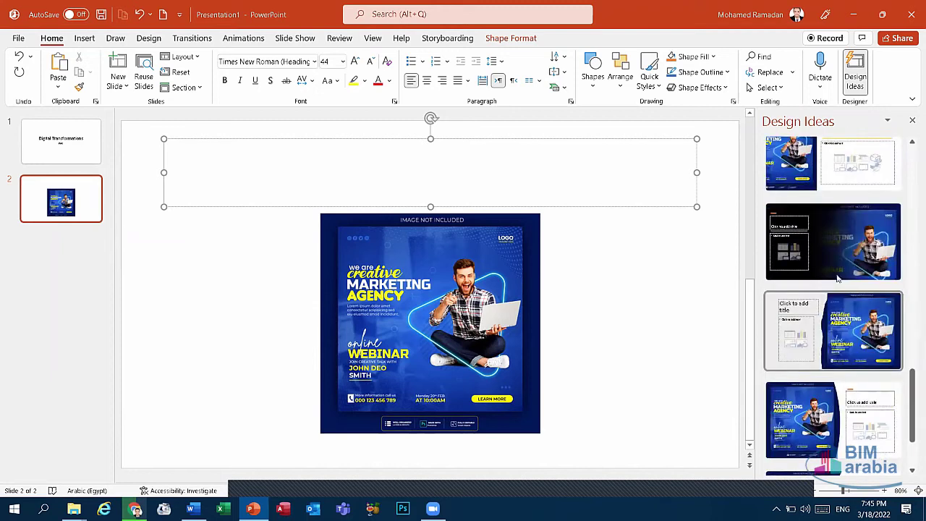
Apply the dark design with the picture on the right, undoing and redoing it to compare
click(824, 238)
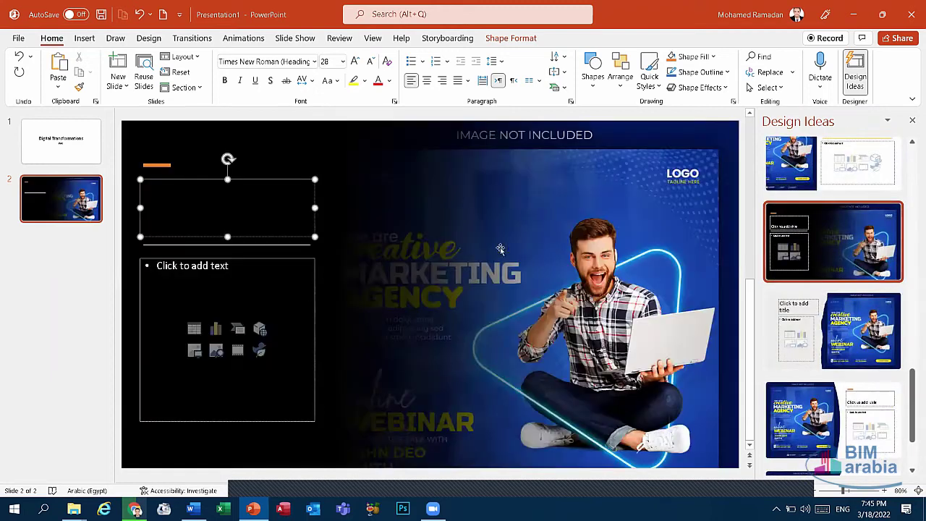
click(212, 209)
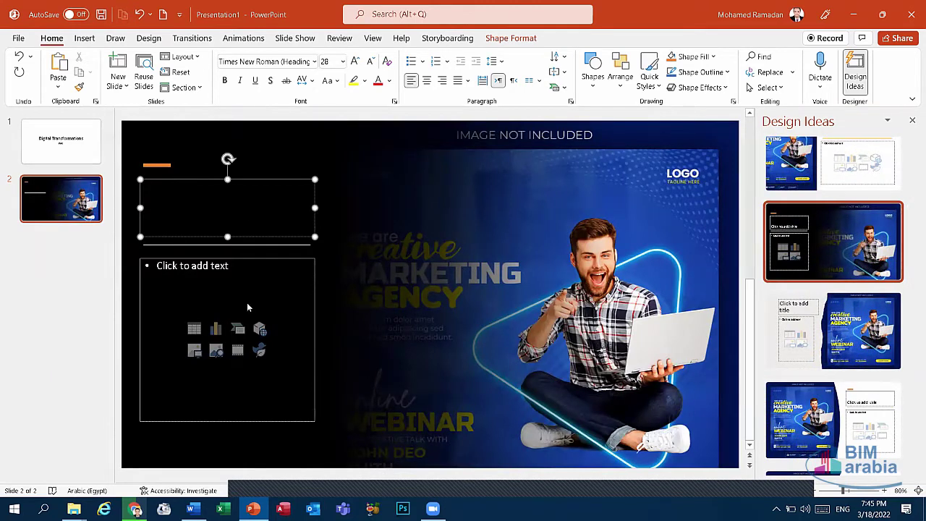
key(ctrl+z)
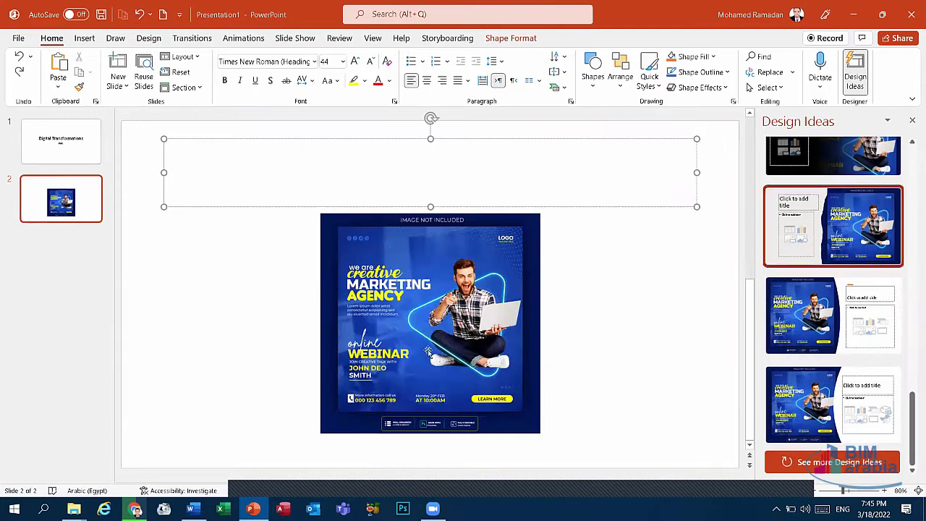
key(ctrl+y)
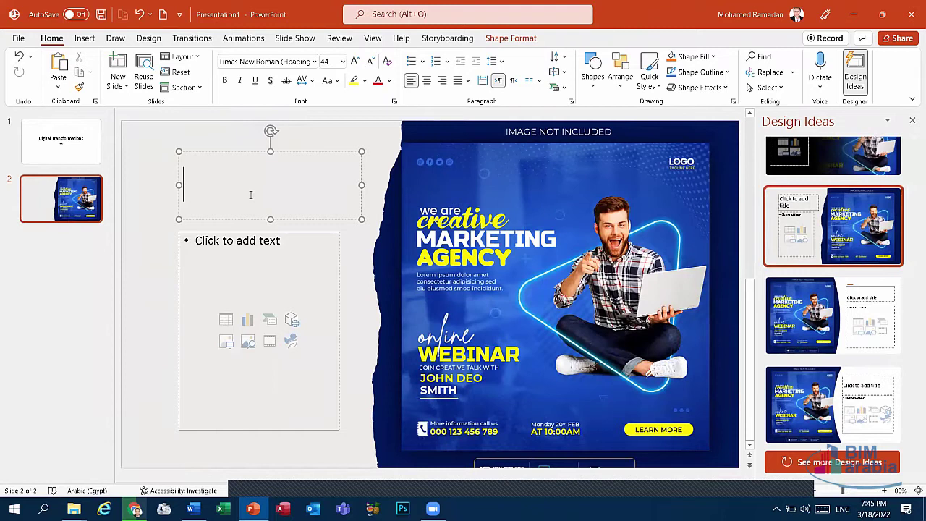
Title slide 2 'ICDL'
text(i)
key(BackSpace)
text(ICD)
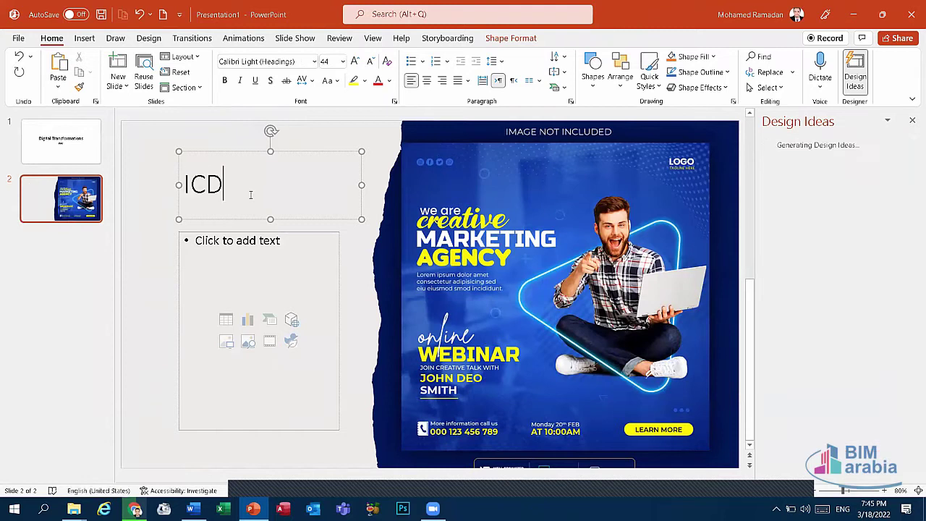
text(L)
Insert a five-column, two-row table and enlarge it to the left of the poster image
click(225, 320)
click(437, 269)
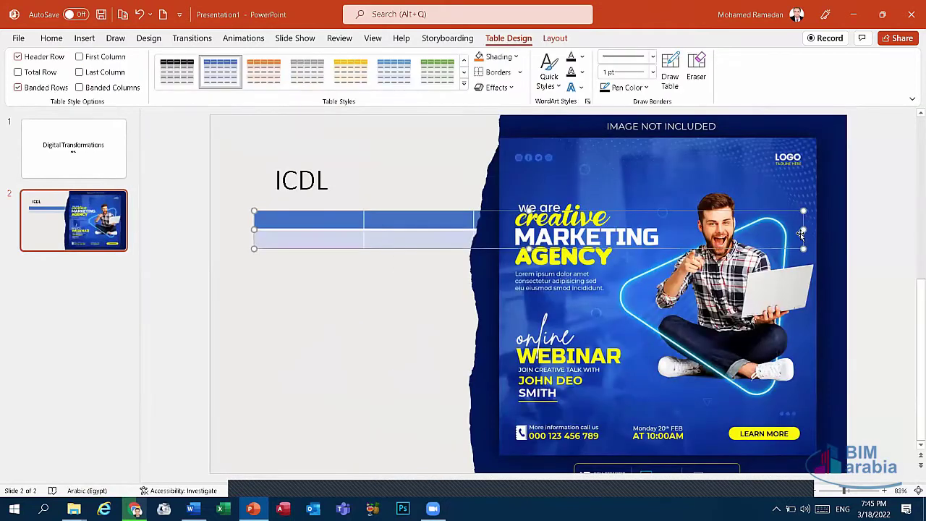
drag(800, 233, 373, 219)
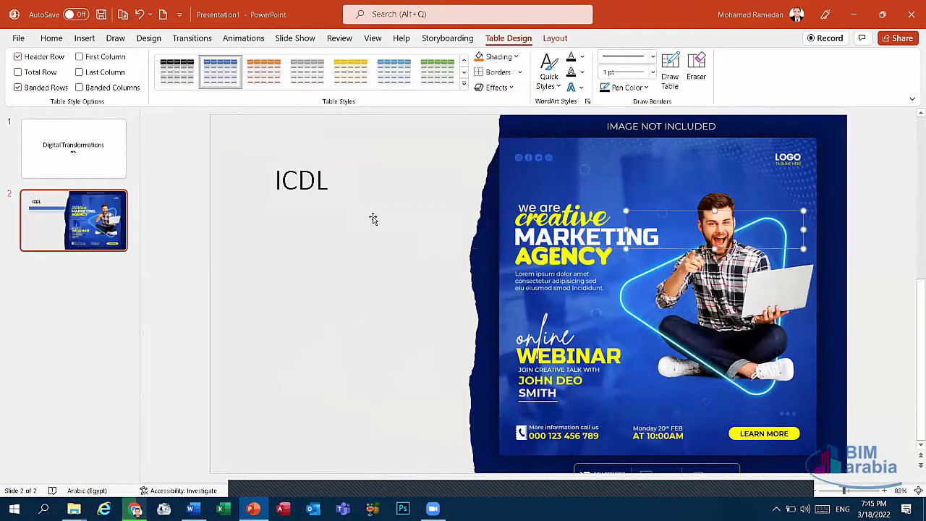
mouse_move(373, 218)
mouse_down()
mouse_move(315, 253)
mouse_move(275, 238)
mouse_up()
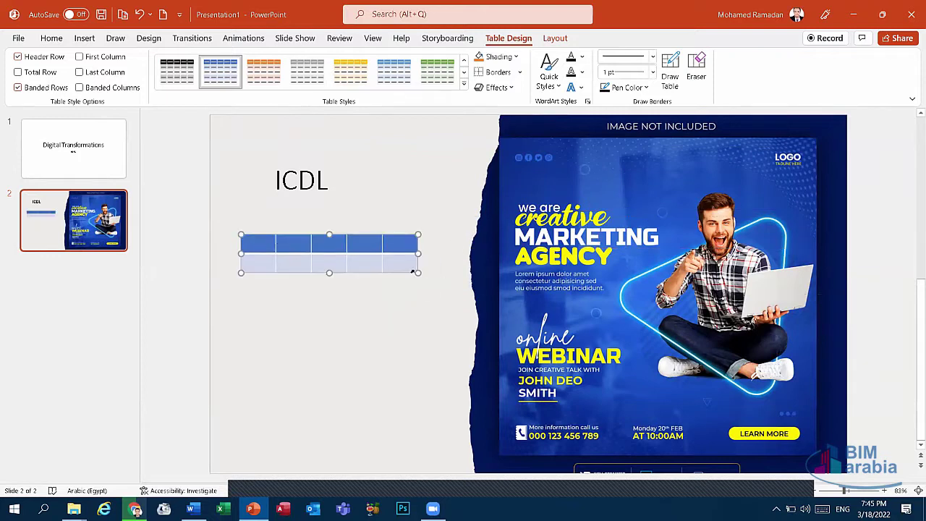
drag(416, 271, 423, 384)
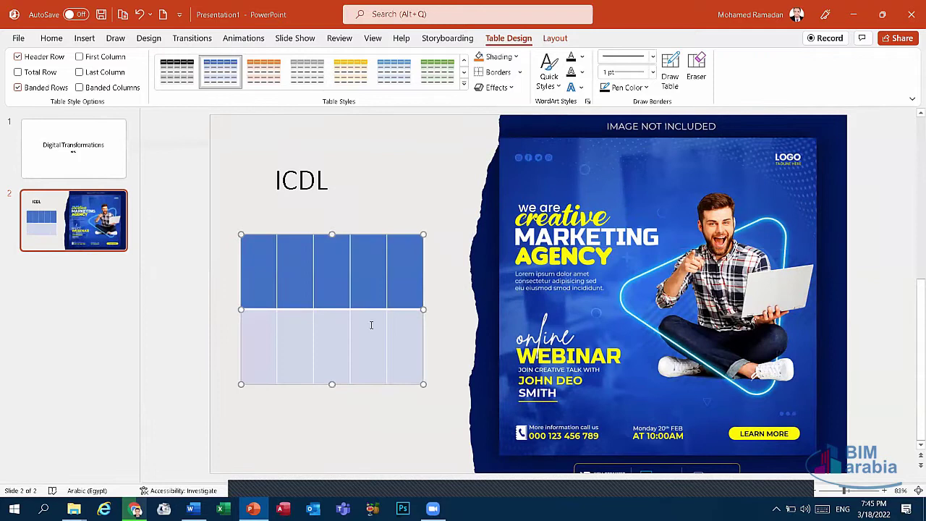
click(389, 219)
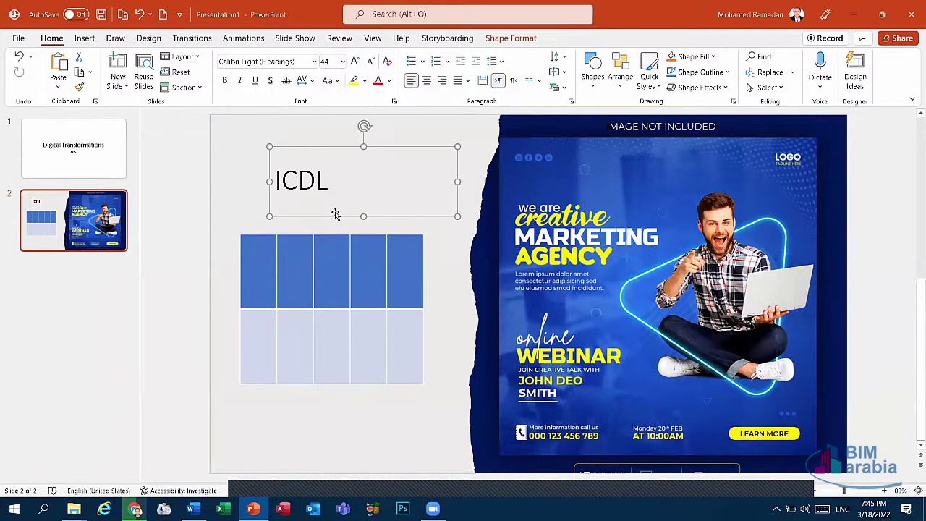
click(446, 241)
Insert a Blank slide right after the Digital Transformations title slide
click(79, 149)
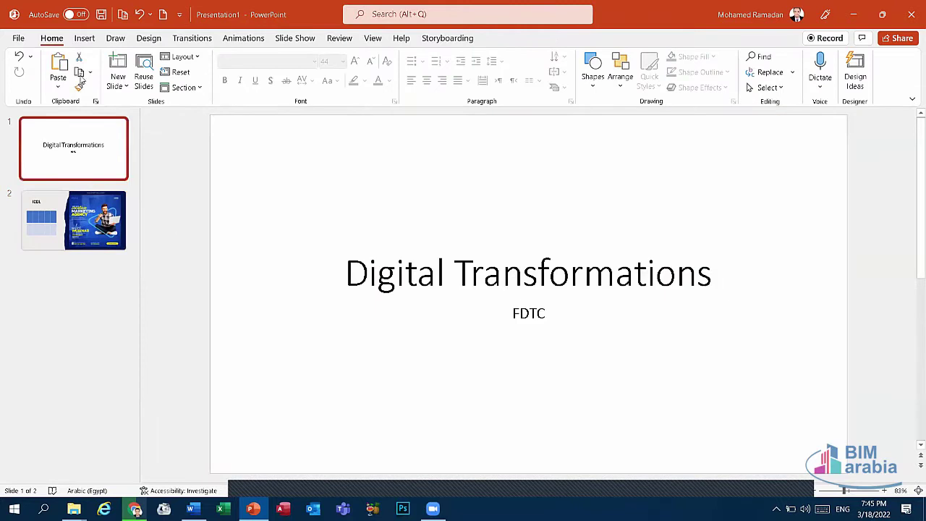
click(114, 84)
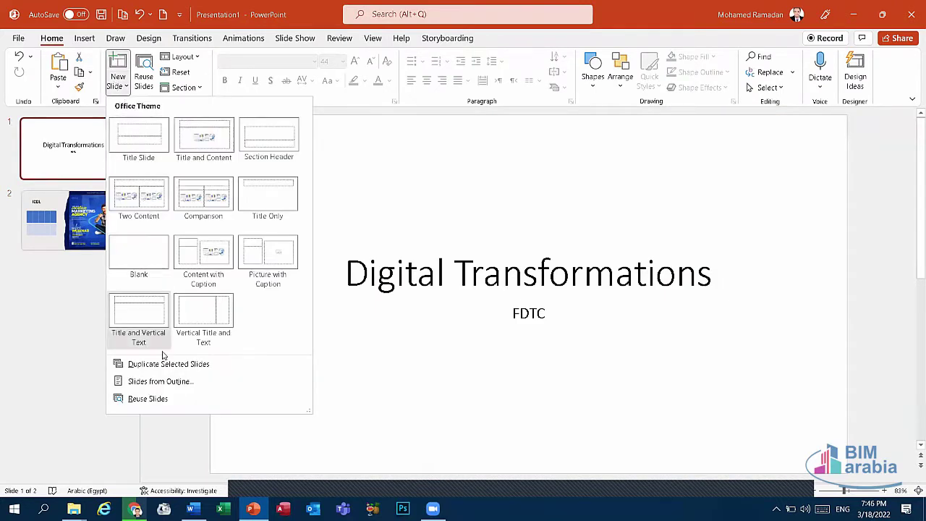
click(147, 246)
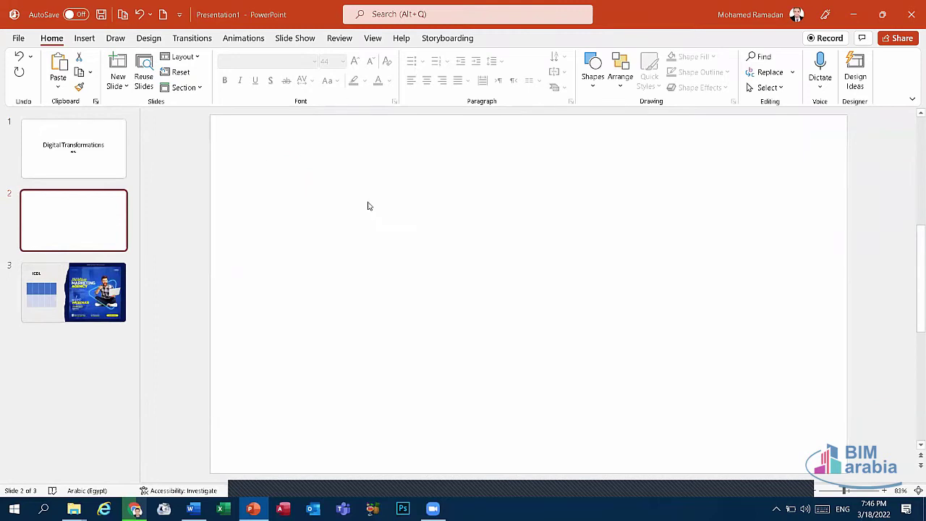
click(84, 38)
click(619, 71)
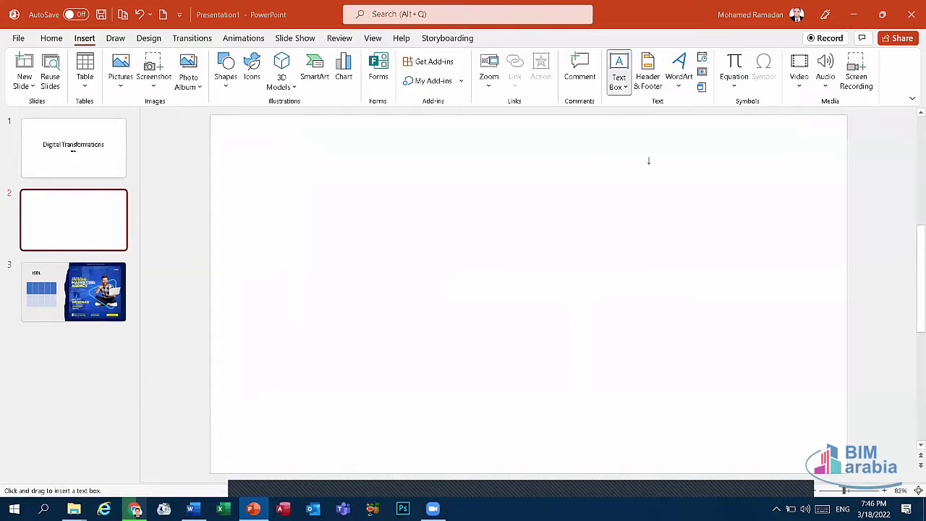
Draw a large horizontal text box on the blank slide, then discard it
click(626, 87)
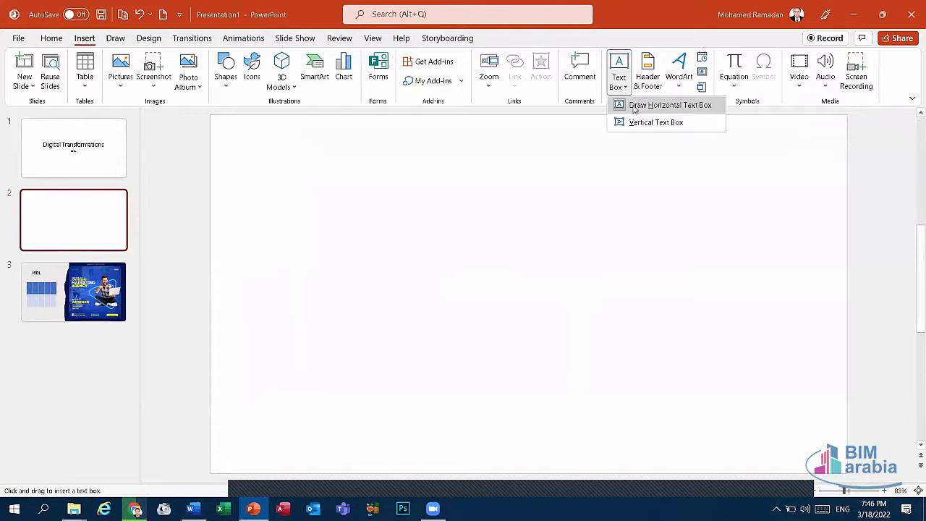
click(380, 175)
drag(384, 205, 749, 384)
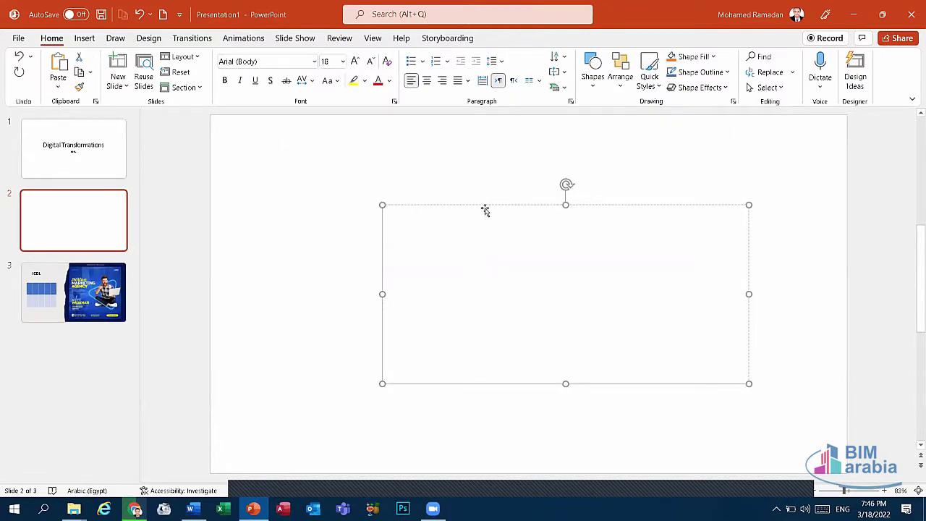
key(Escape)
Delete the blank slide and reselect the Digital Transformations title slide
right_click(83, 210)
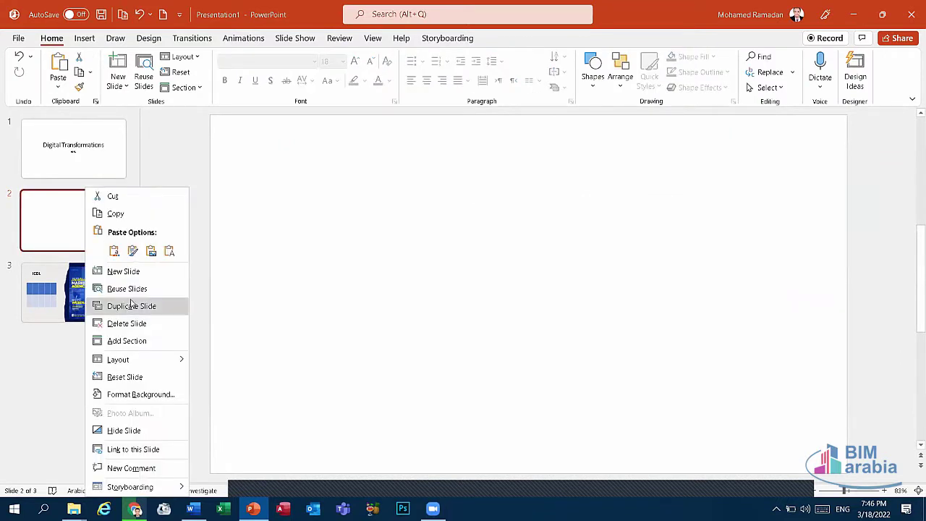
click(127, 323)
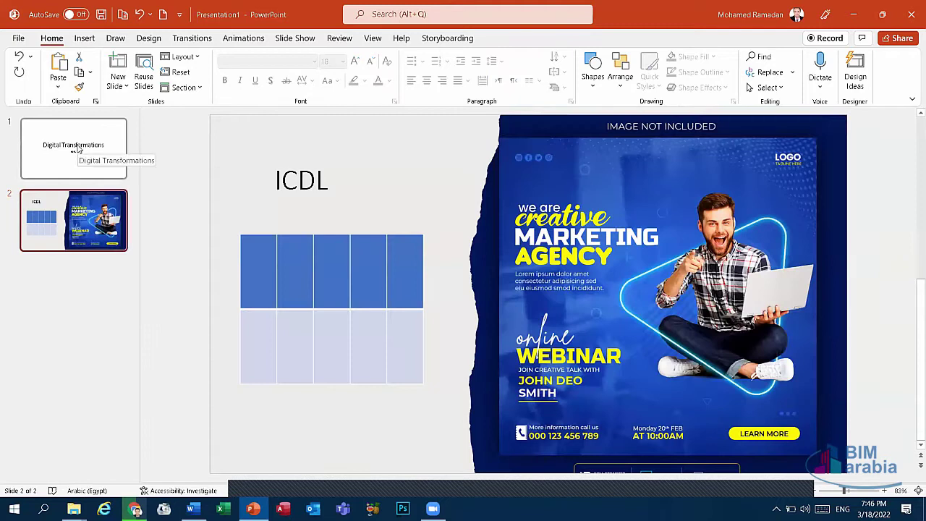
click(77, 149)
click(121, 87)
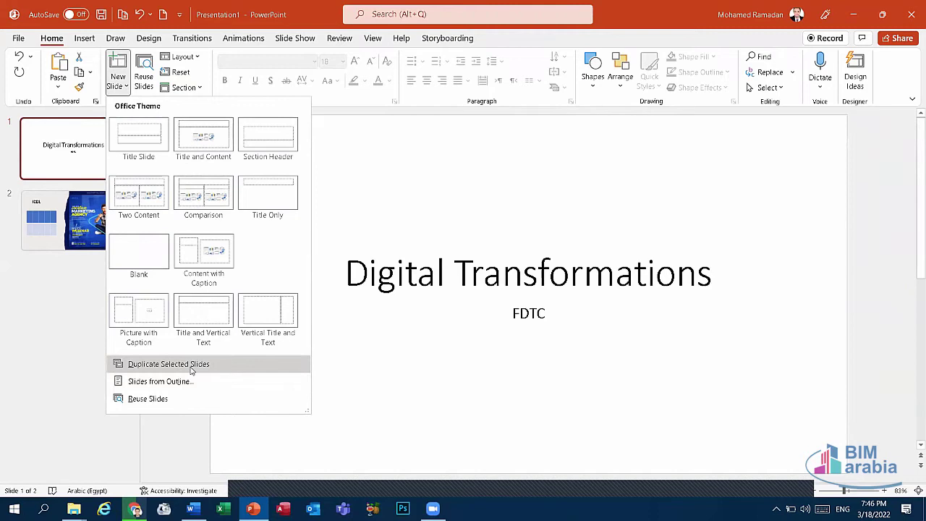
Duplicate the title slide, then delete the duplicate
click(166, 370)
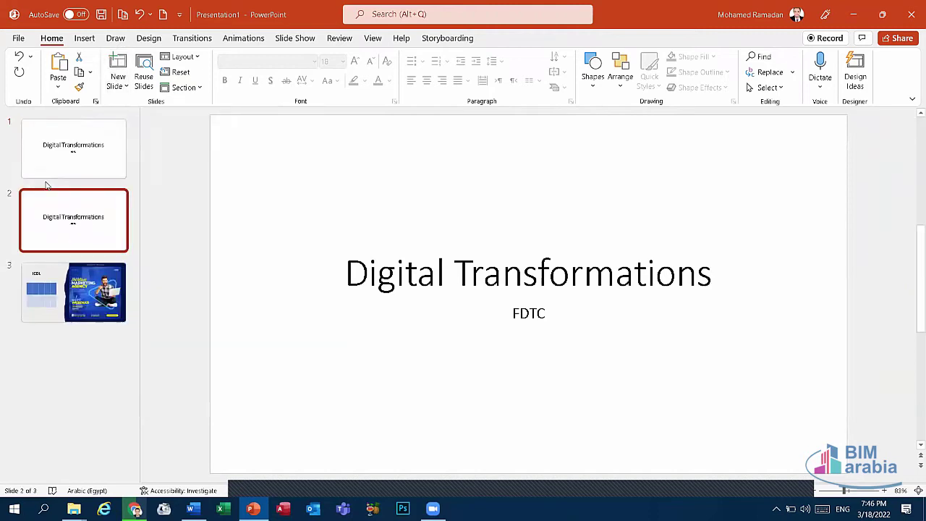
right_click(77, 221)
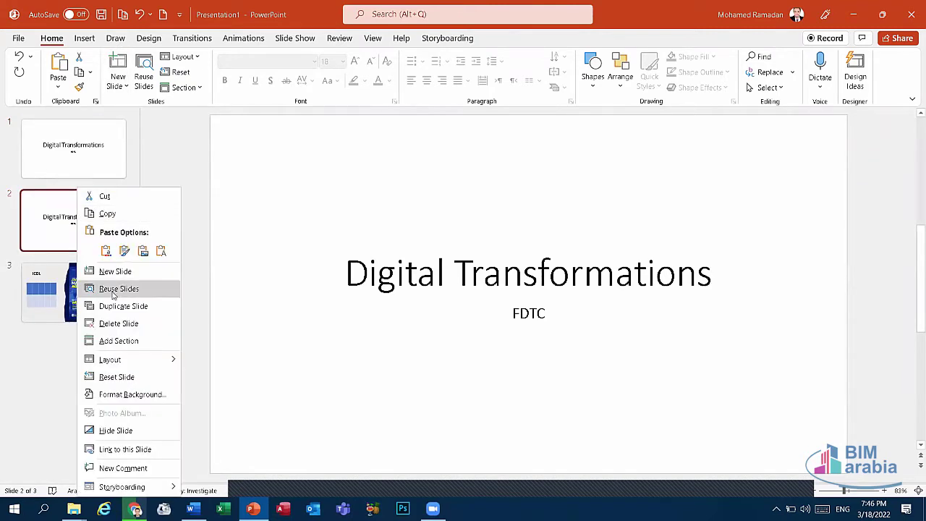
click(120, 323)
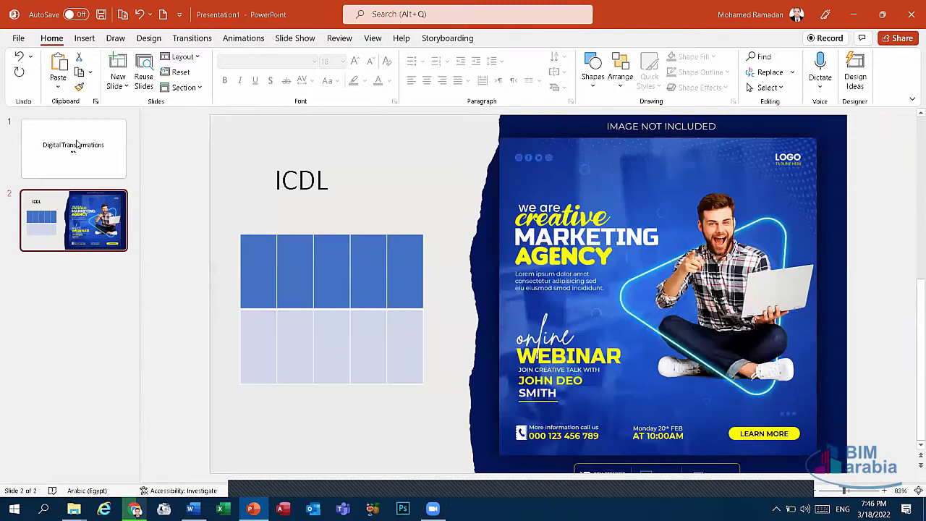
Start Slides from Outline and cancel the outline file dialog
click(117, 85)
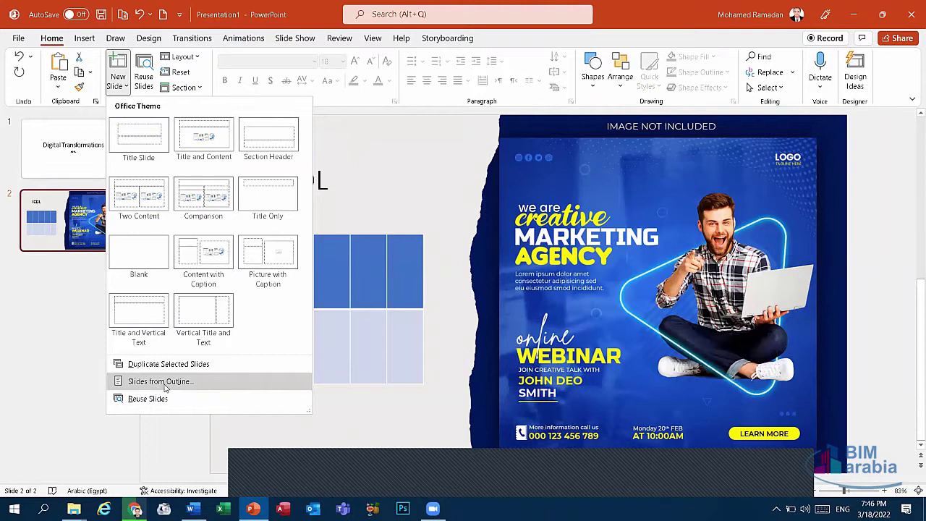
click(180, 380)
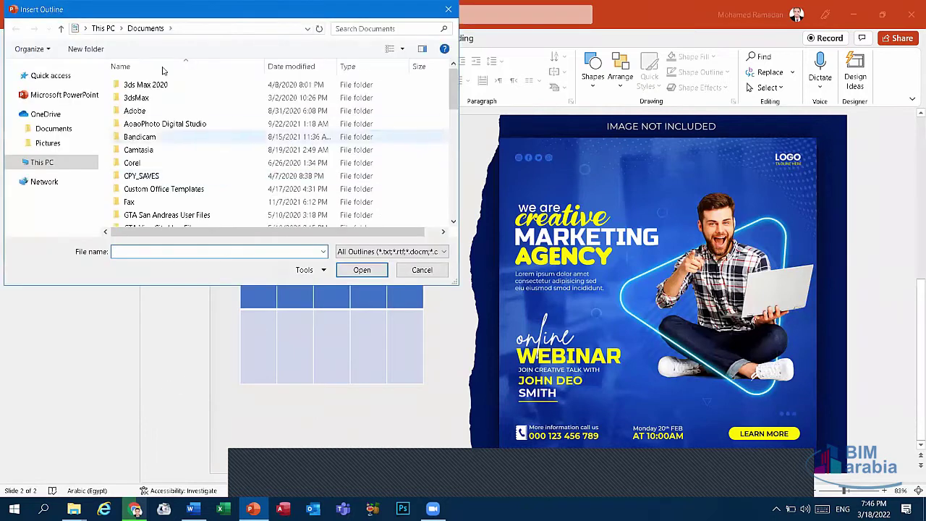
click(448, 10)
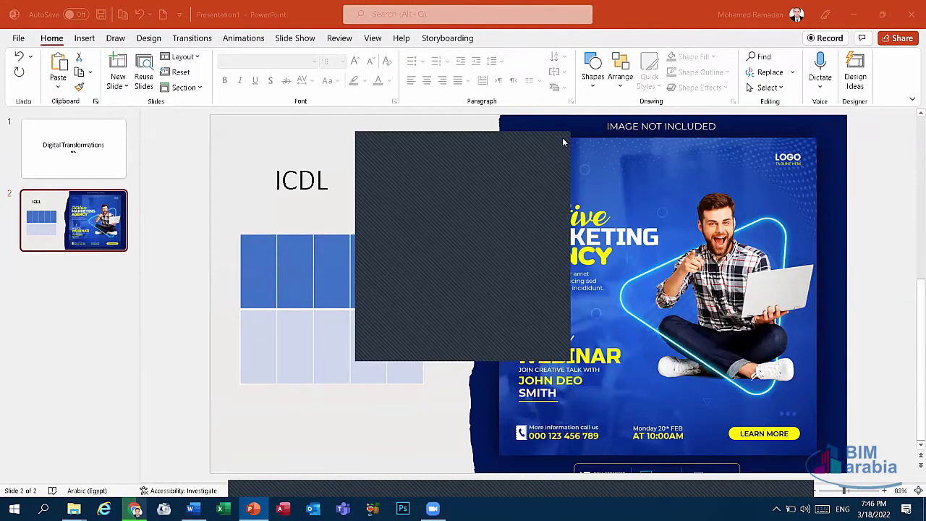
click(118, 86)
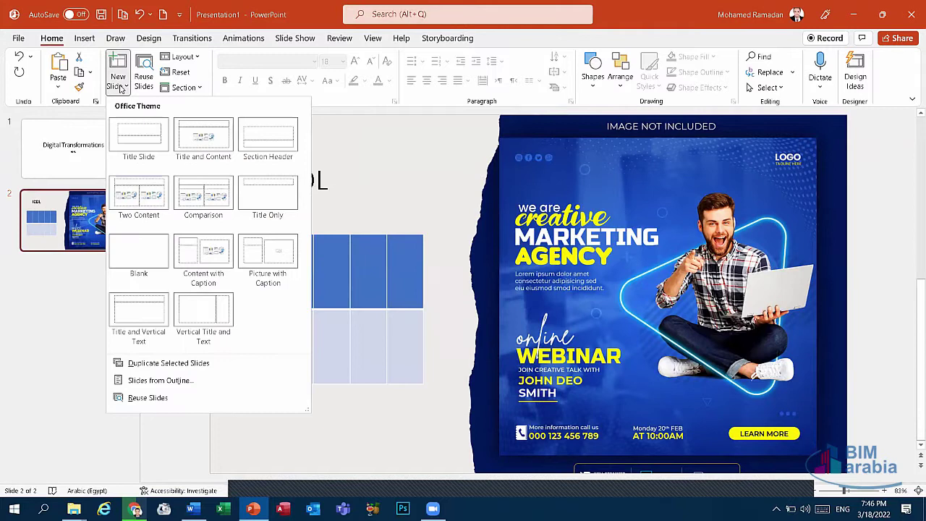
Select the Digital Transformations title slide and open then dismiss its slide options menu
click(109, 87)
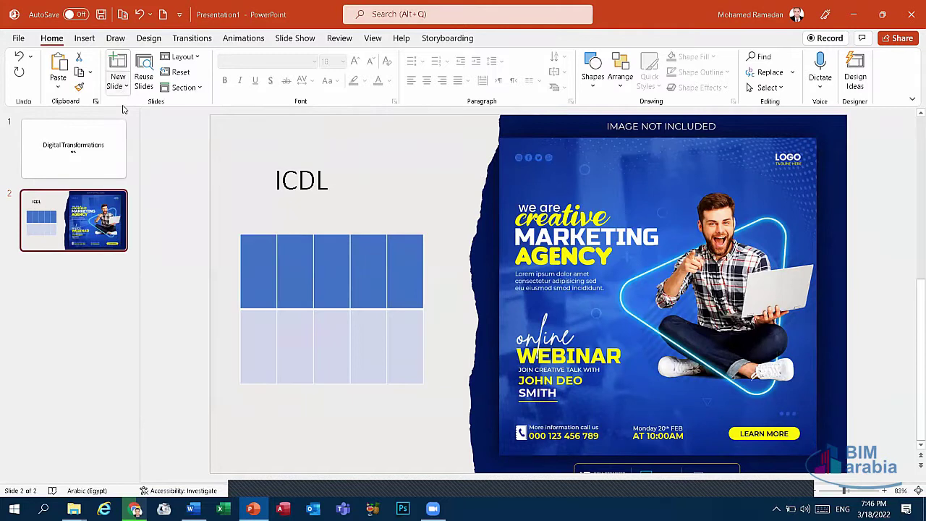
click(84, 38)
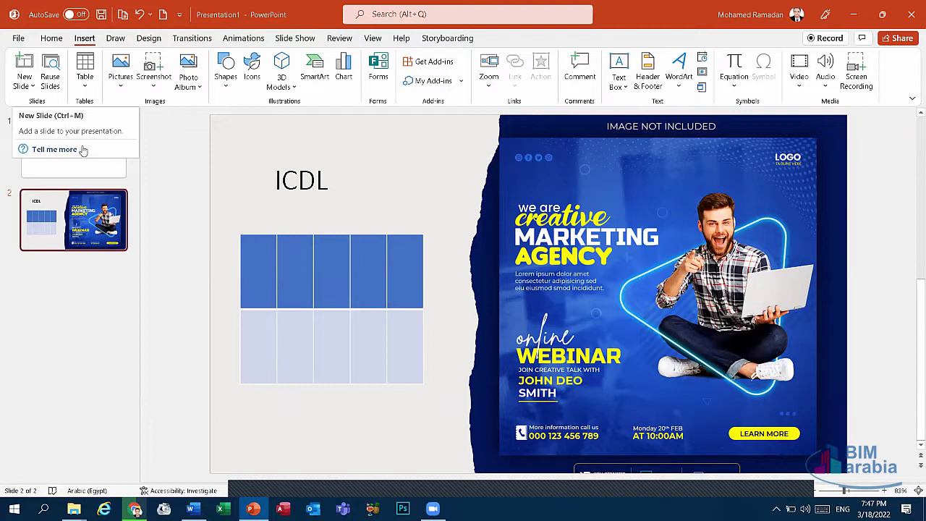
click(78, 151)
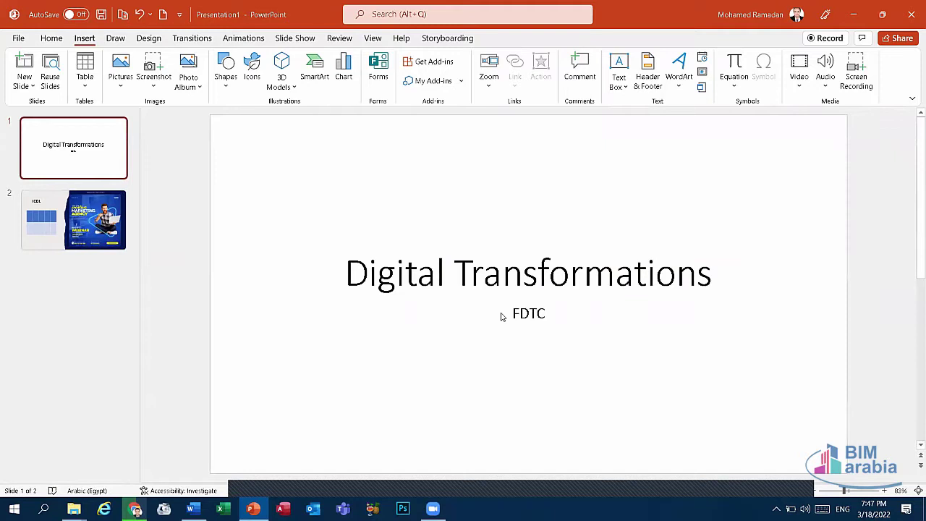
click(81, 150)
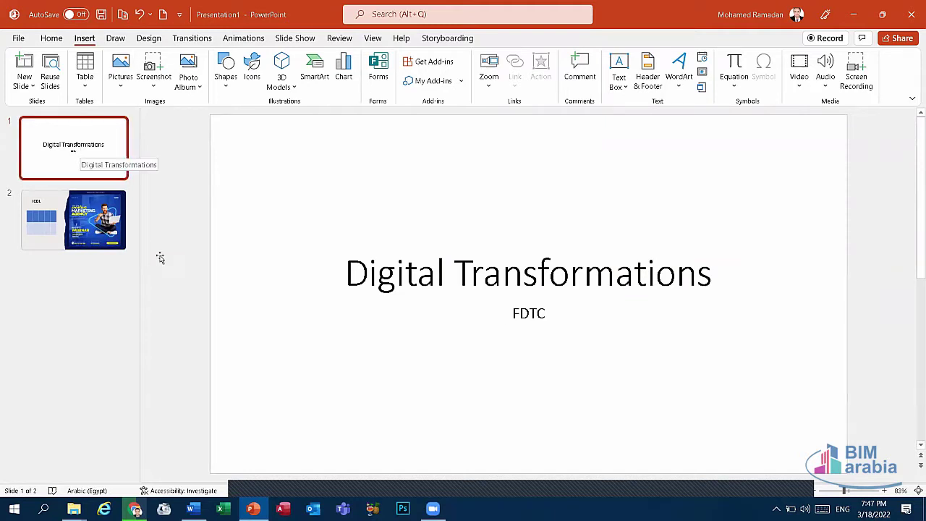
key(shift+F10)
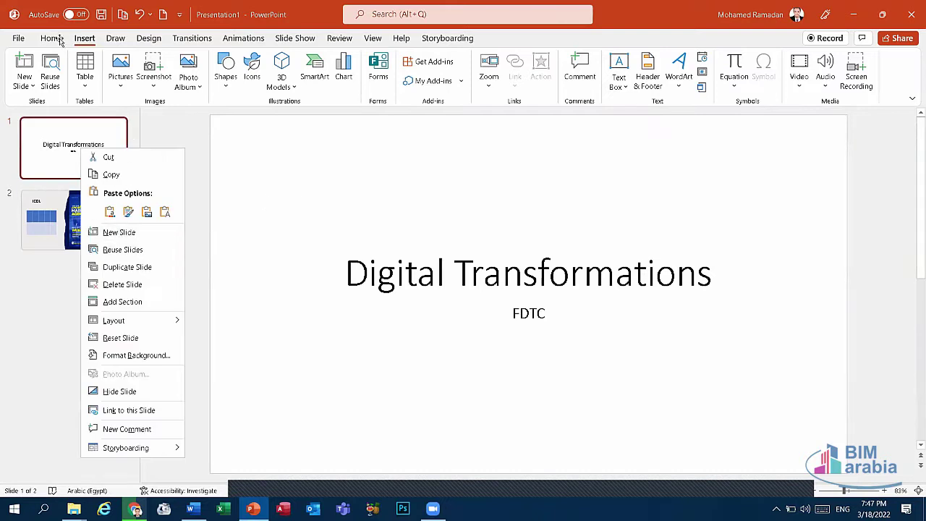
key(Escape)
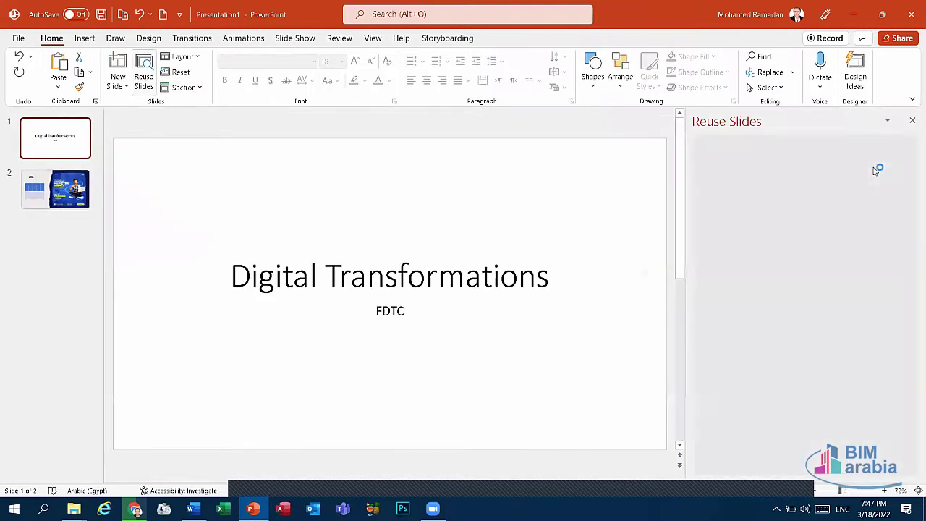
Reopen the Reuse Slides panel and scroll through the recommended files
click(912, 121)
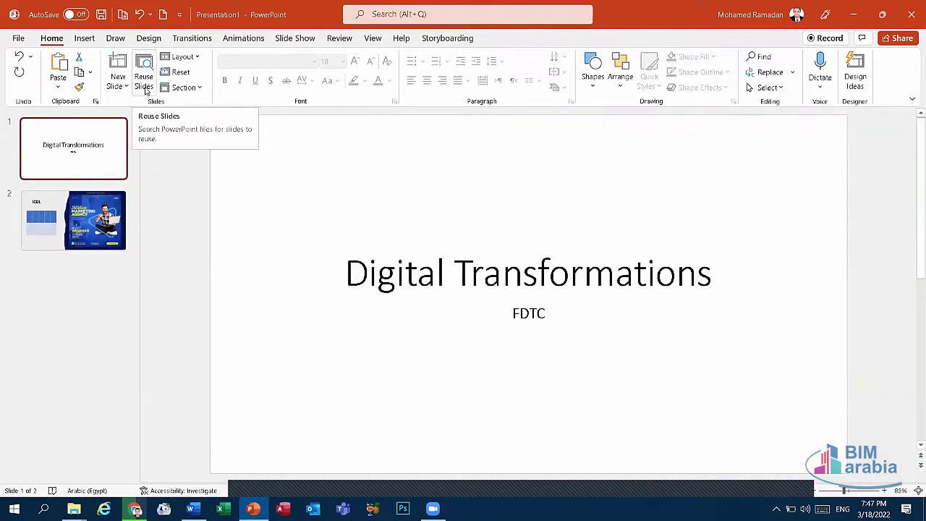
click(144, 81)
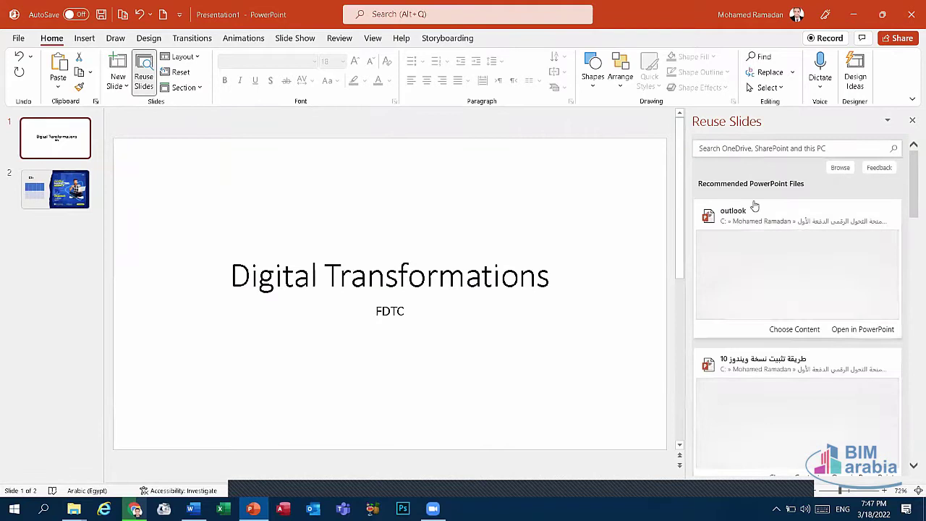
scroll(752, 205, down, 1)
scroll(753, 205, down, 2)
scroll(767, 224, down, 2)
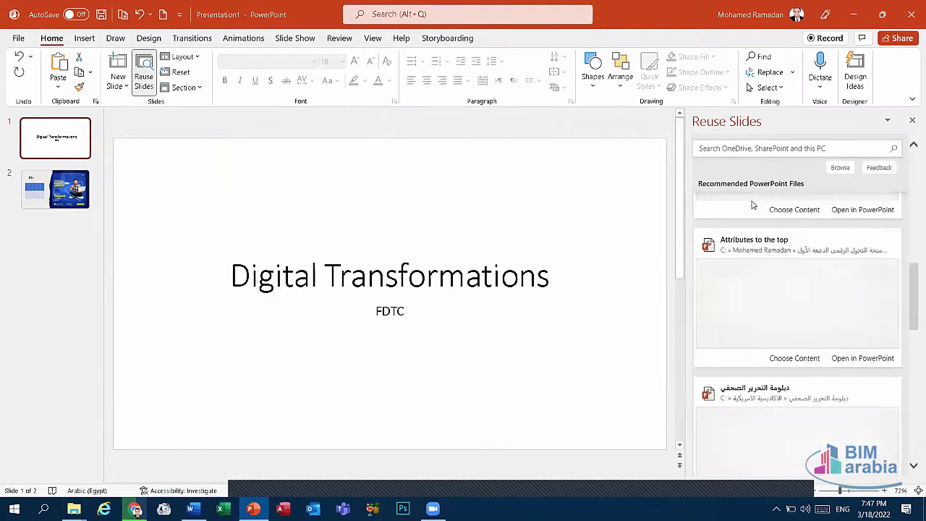
scroll(782, 246, down, 2)
scroll(800, 266, down, 2)
scroll(804, 384, down, 3)
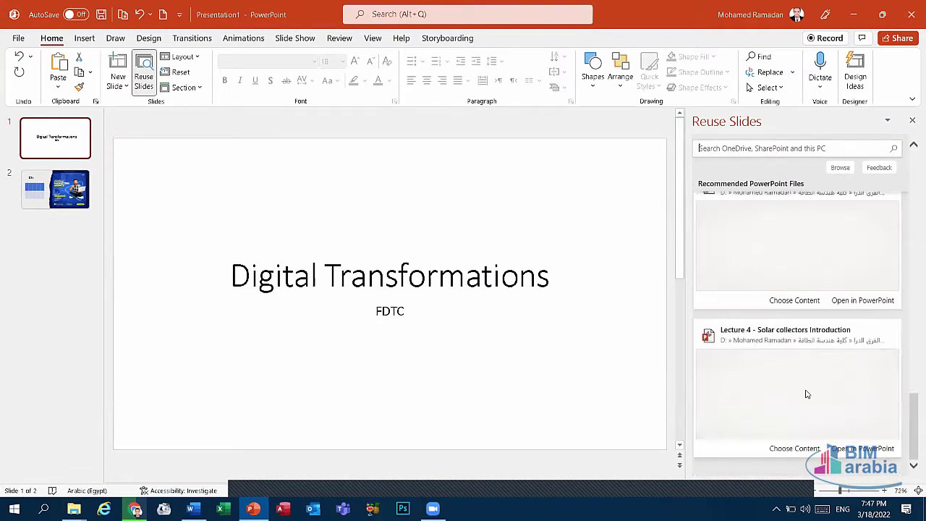
scroll(765, 284, up, 3)
scroll(767, 286, up, 3)
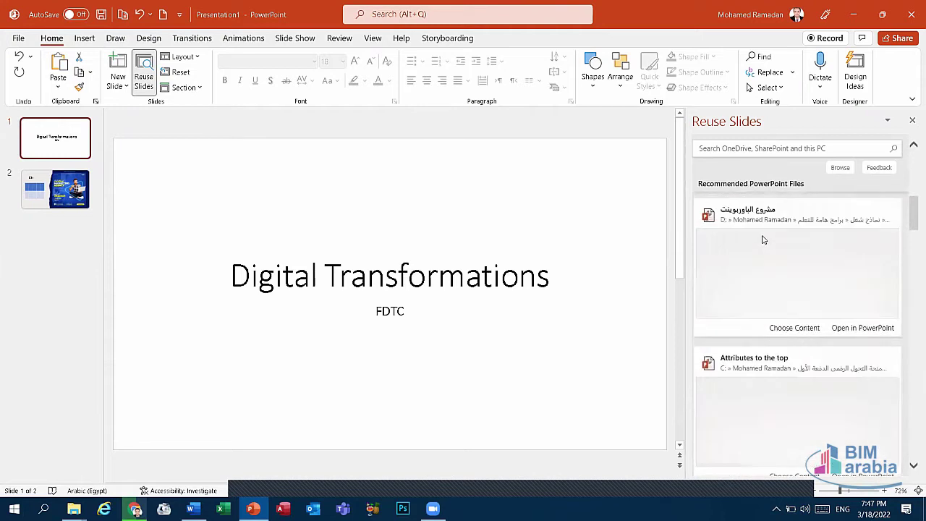
scroll(774, 287, up, 3)
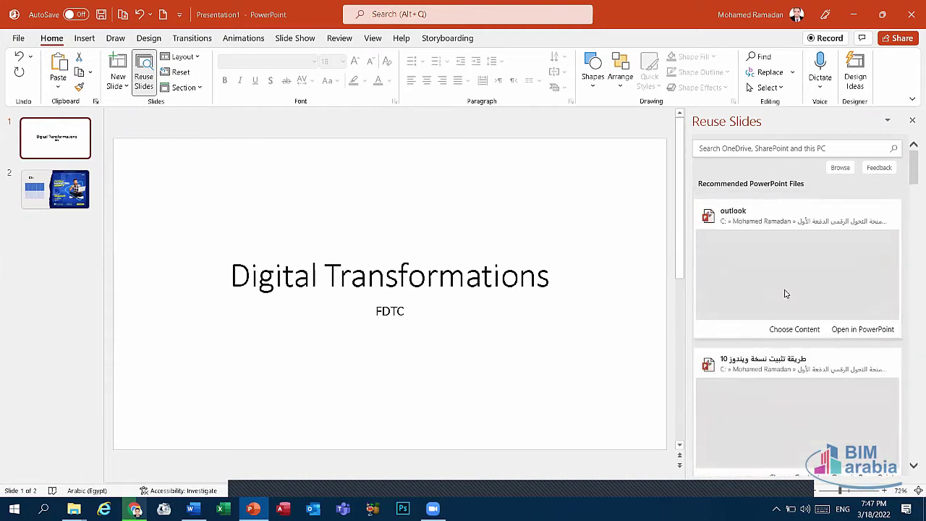
Preview the outlook file's slides, then close the Reuse Slides panel
click(794, 330)
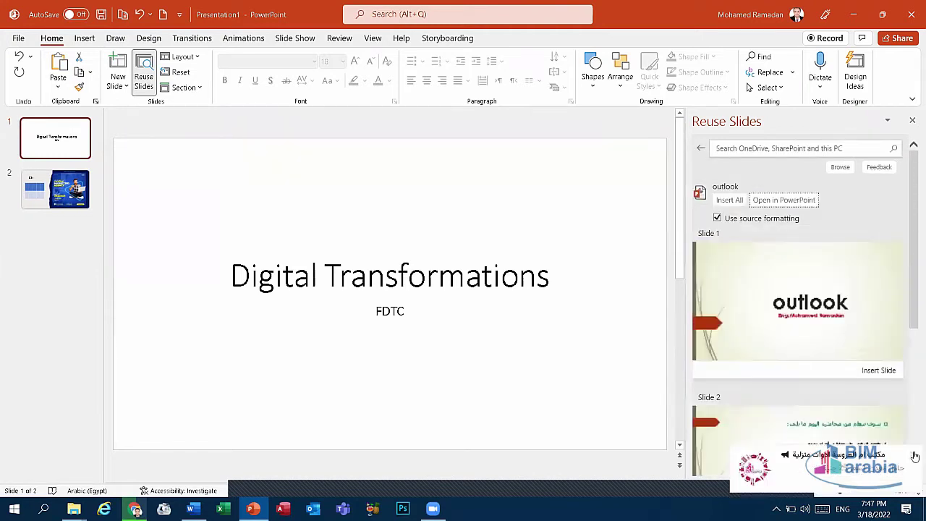
scroll(781, 257, down, 3)
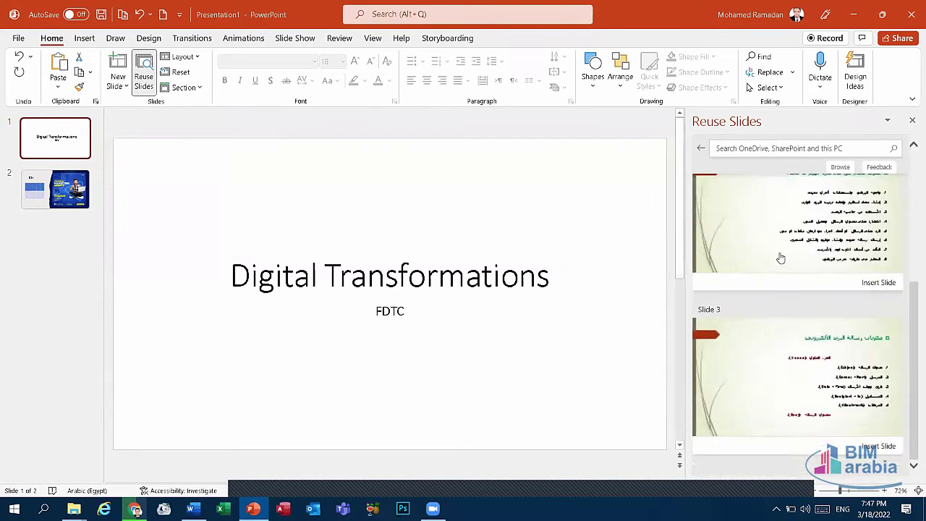
scroll(782, 283, up, 1)
scroll(782, 290, up, 4)
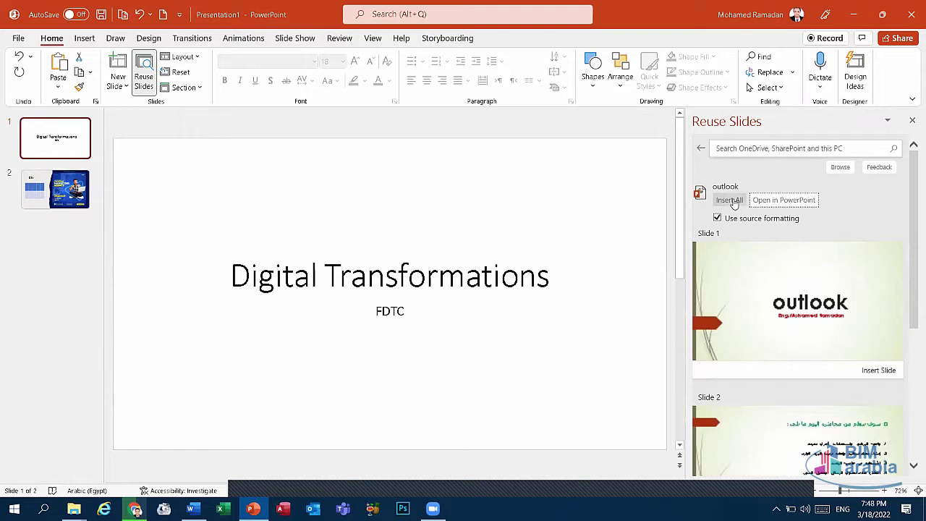
click(912, 122)
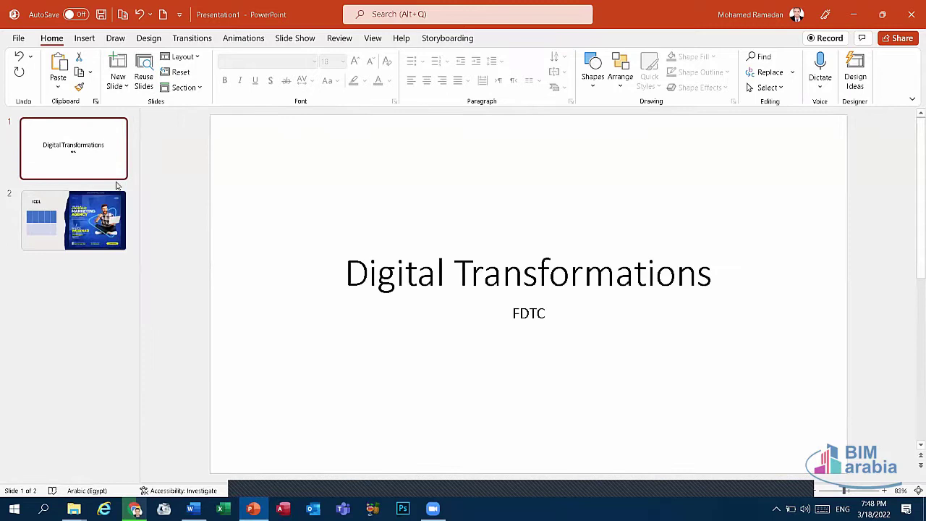
Add a Blank layout slide and move it to the end of the deck as slide 3
right_click(72, 158)
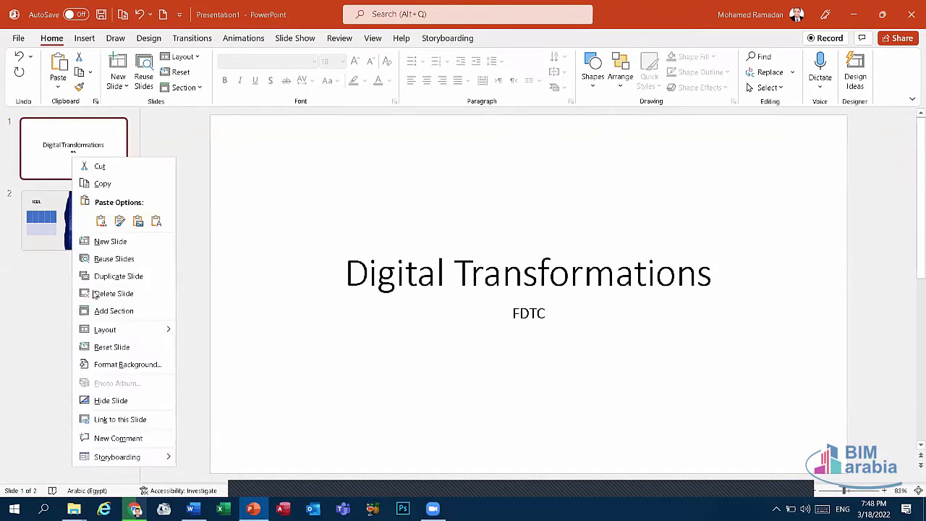
click(119, 85)
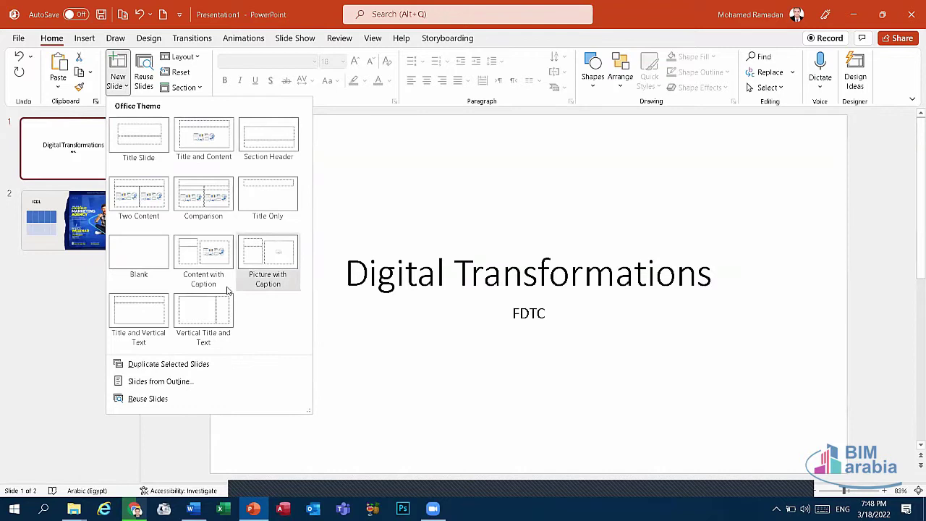
click(141, 250)
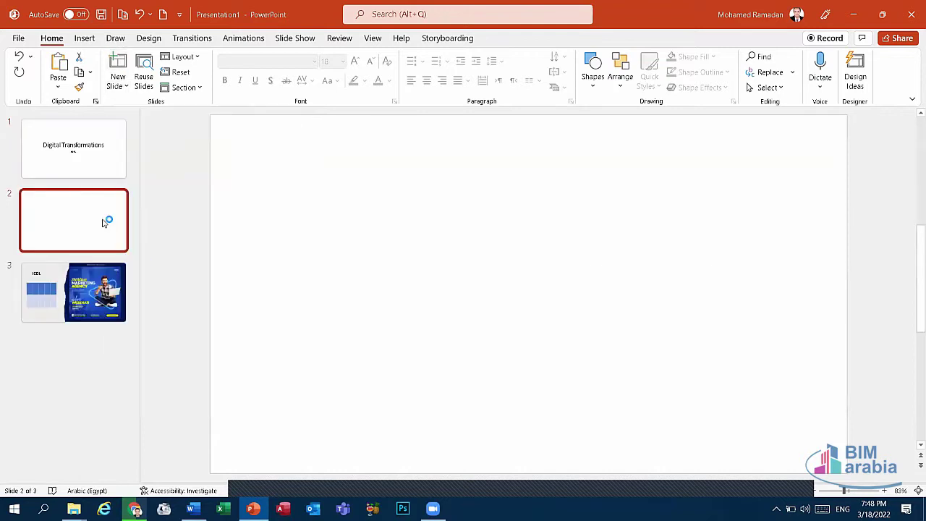
drag(103, 222, 97, 327)
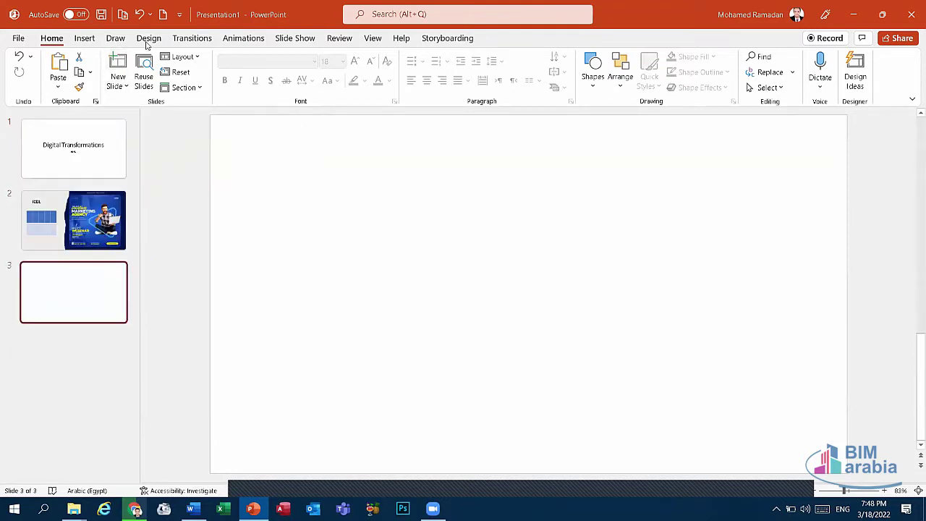
click(84, 38)
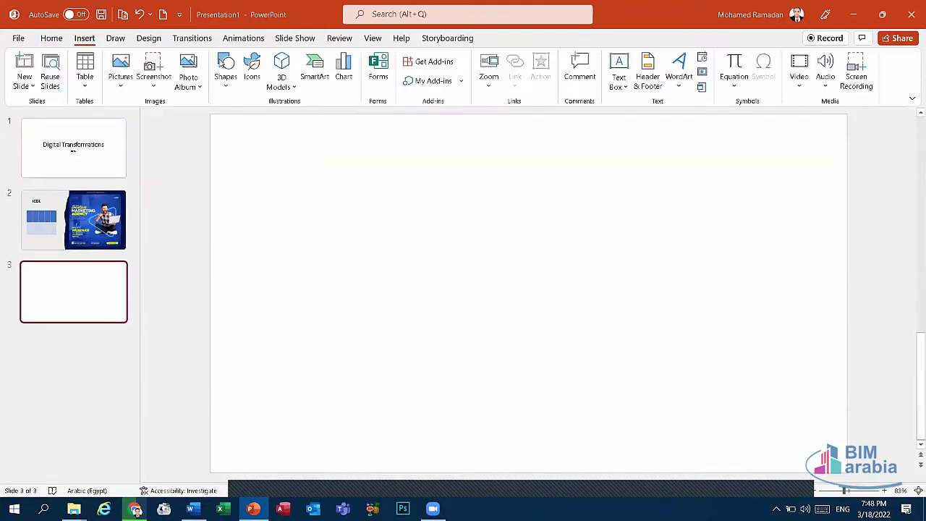
Draw a text box on slide 3, fill it with =RAND() filler paragraphs, and nudge it lower
click(620, 63)
drag(272, 164, 767, 377)
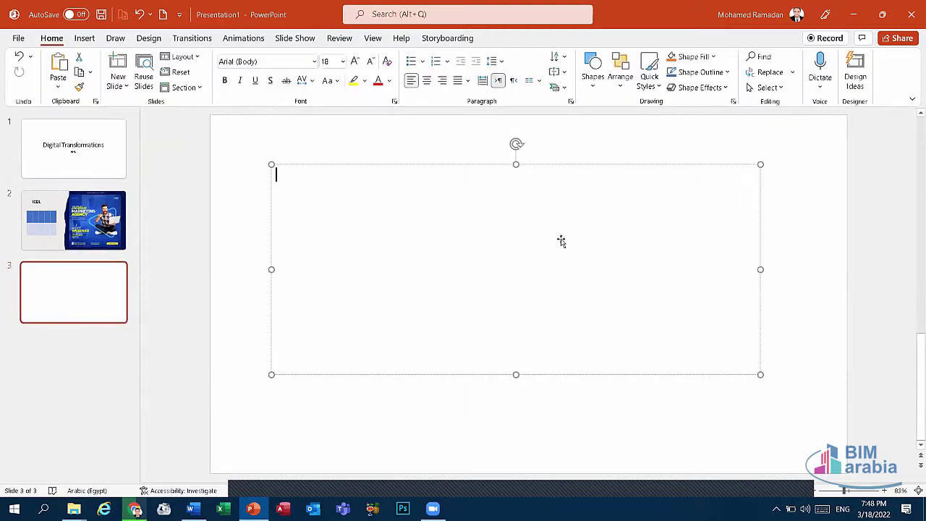
key(alt+shift)
text(=RAND())
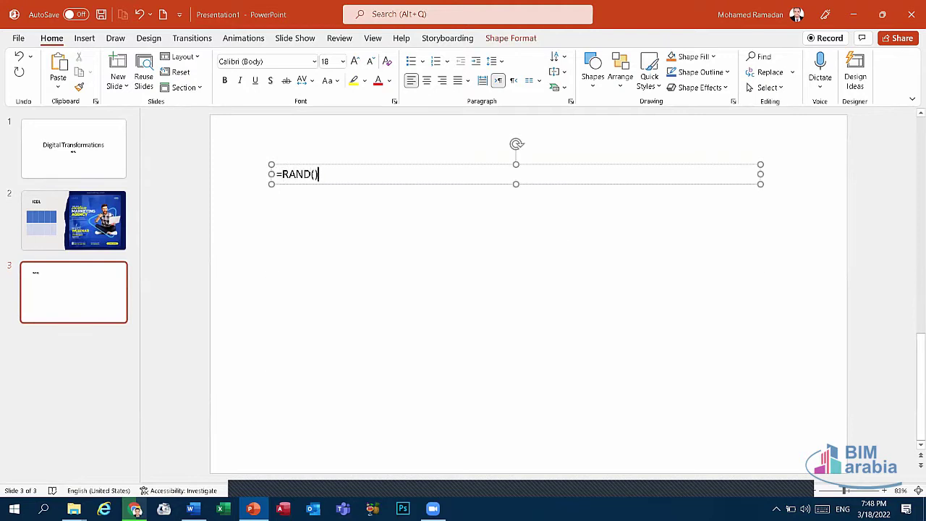
key(Return)
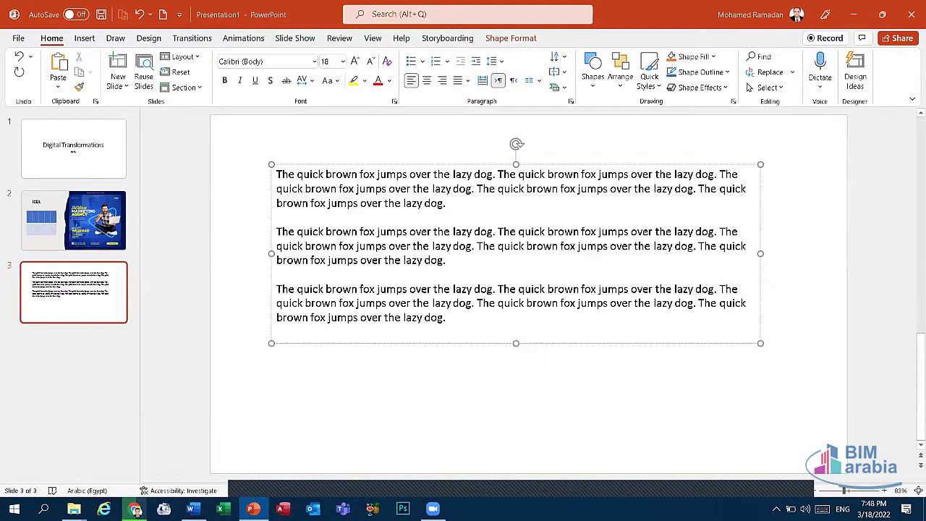
drag(533, 346, 542, 379)
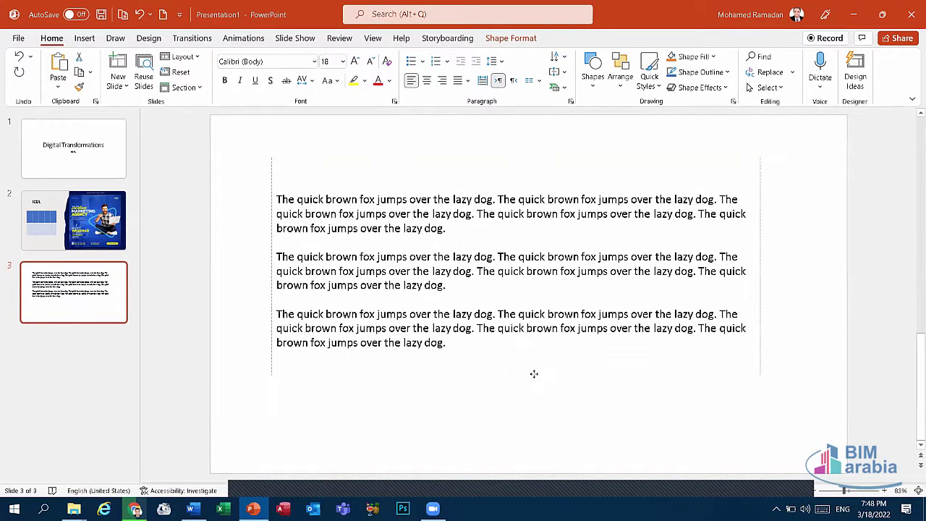
click(97, 173)
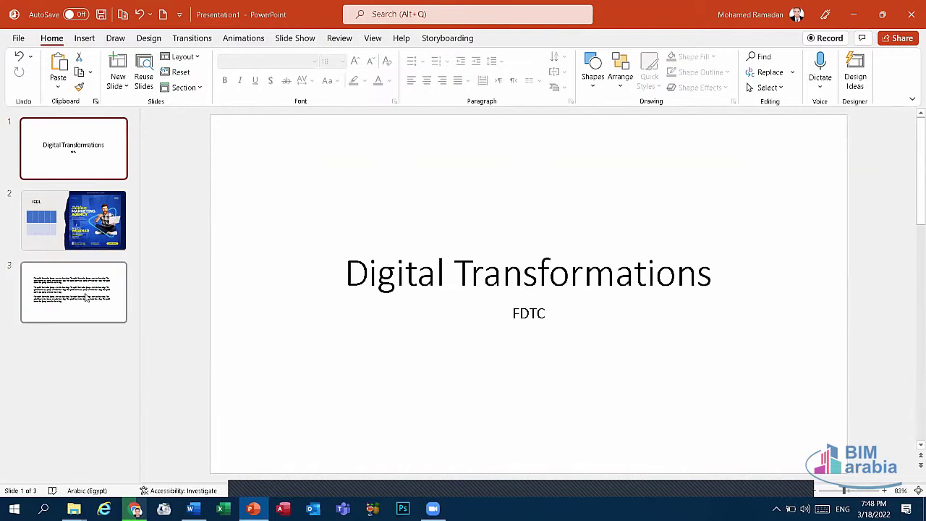
Browse the slides to review the filler text and ICDL content
click(120, 317)
click(90, 219)
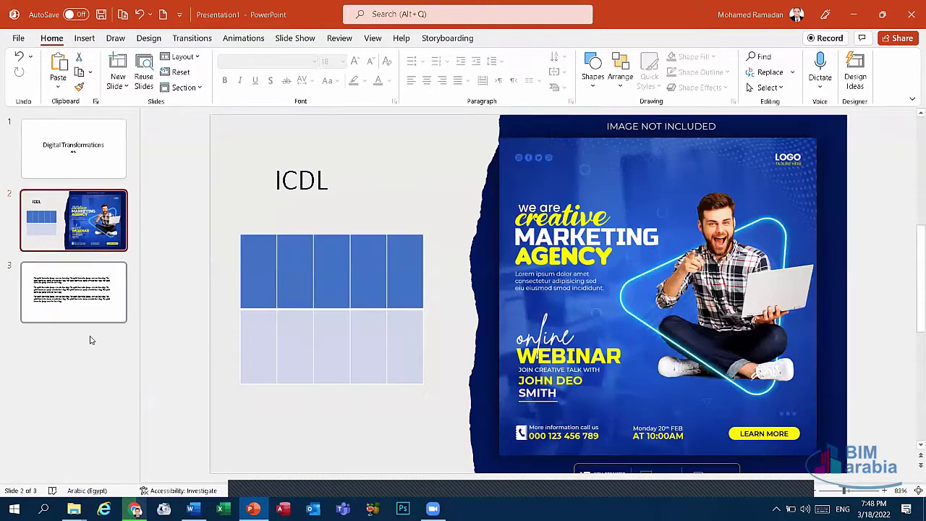
click(81, 289)
click(116, 170)
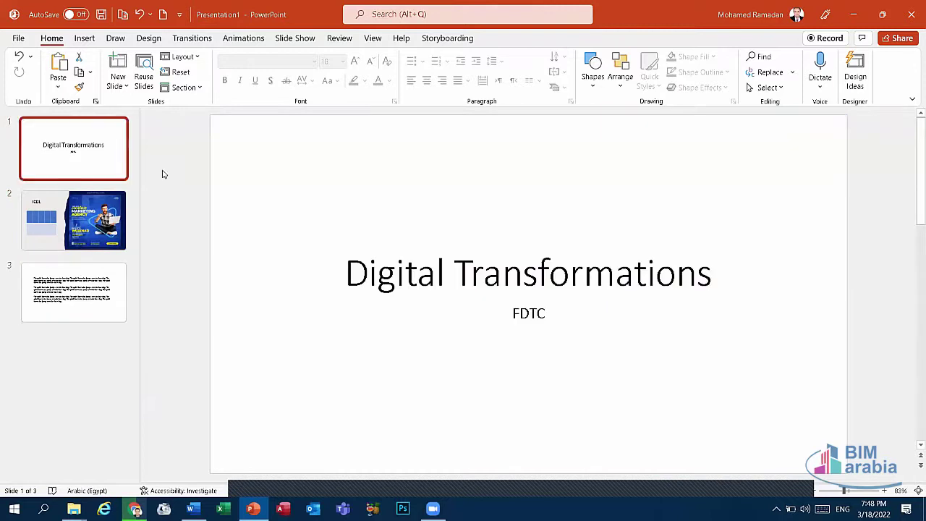
Duplicate the Digital Transformations title slide with Ctrl+D so the copy becomes slide 2
right_click(30, 143)
key(Escape)
key(ctrl+d)
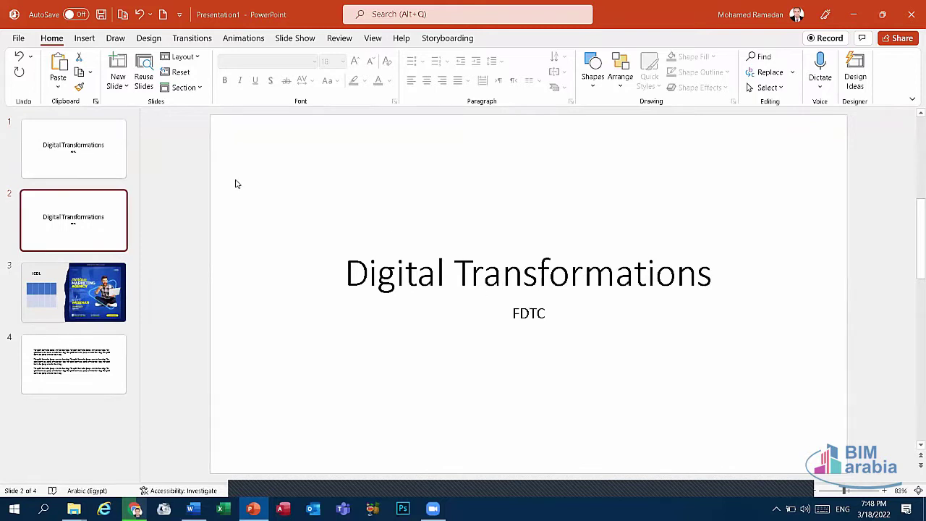
click(193, 61)
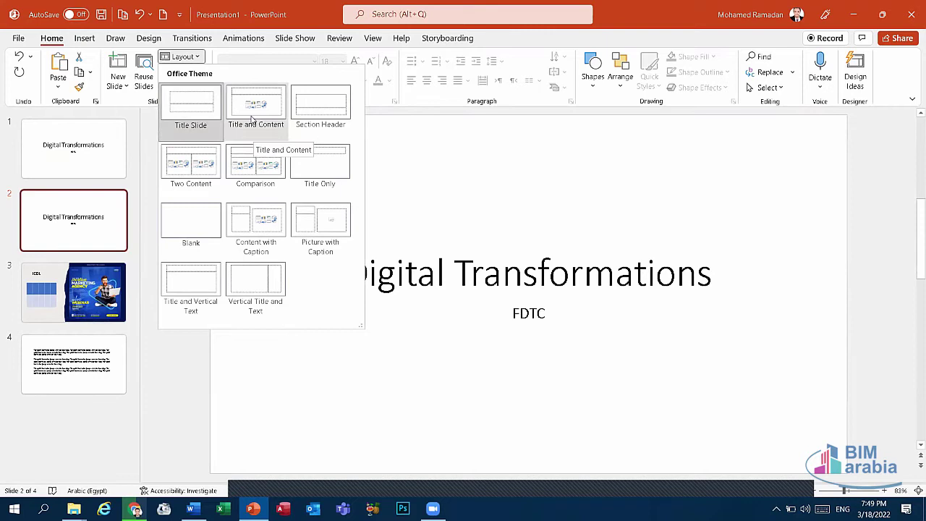
Give the copied slide the Title and Content layout and the teal circular-pattern Designer design
click(252, 118)
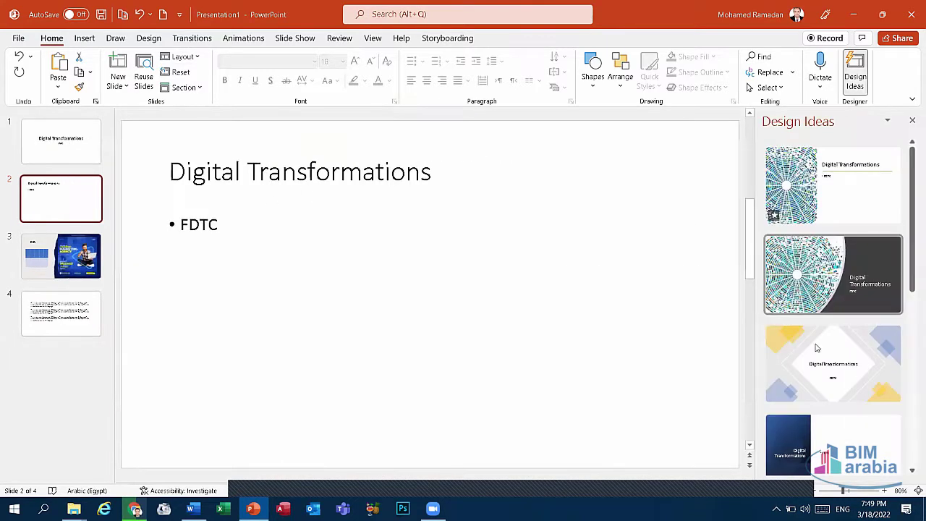
click(816, 350)
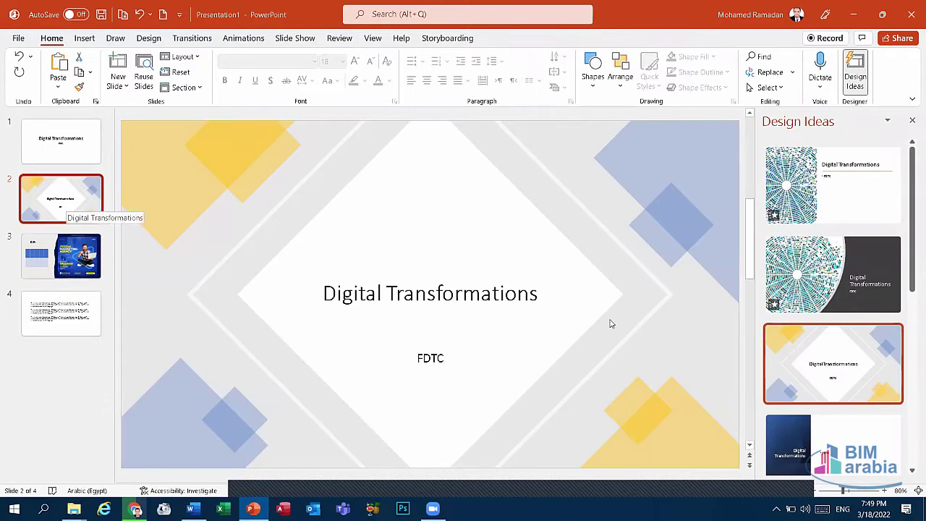
scroll(832, 399, down, 2)
scroll(830, 405, down, 3)
scroll(828, 383, down, 2)
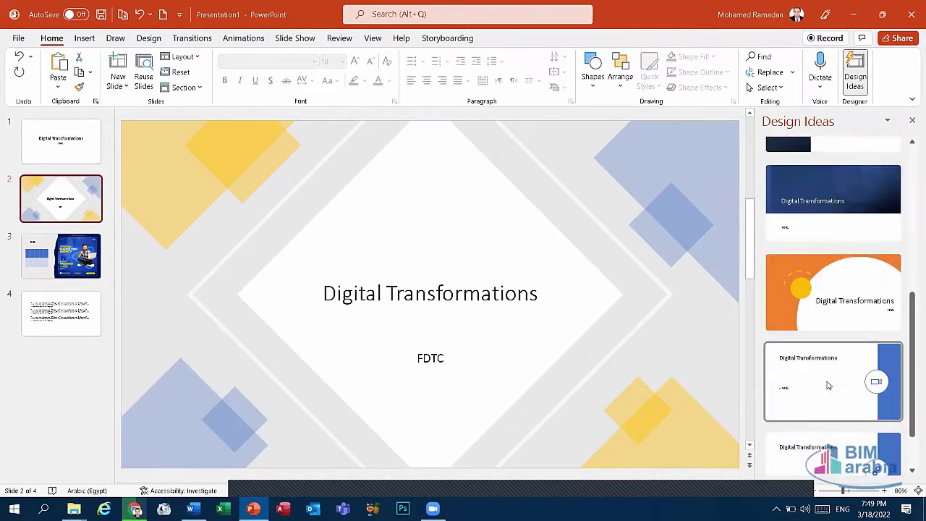
scroll(828, 383, down, 2)
scroll(826, 347, up, 3)
scroll(832, 304, up, 2)
scroll(839, 248, up, 3)
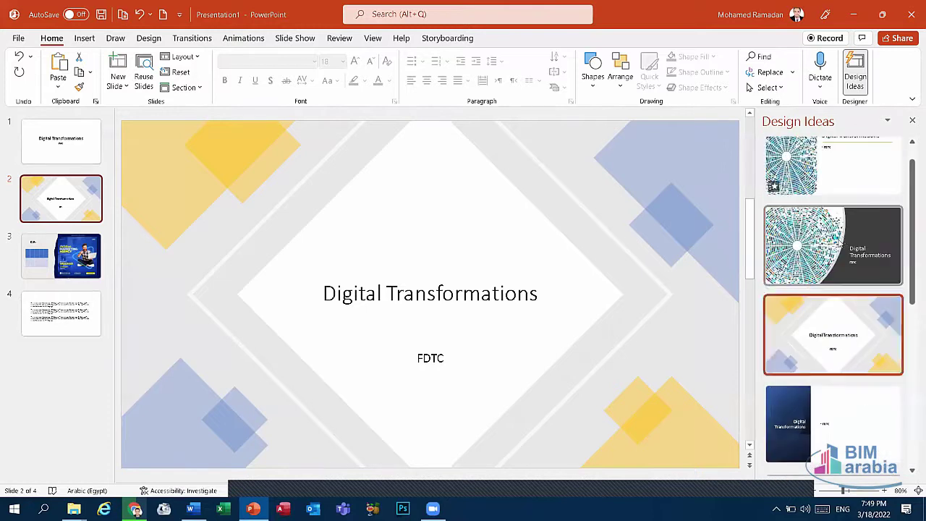
click(842, 239)
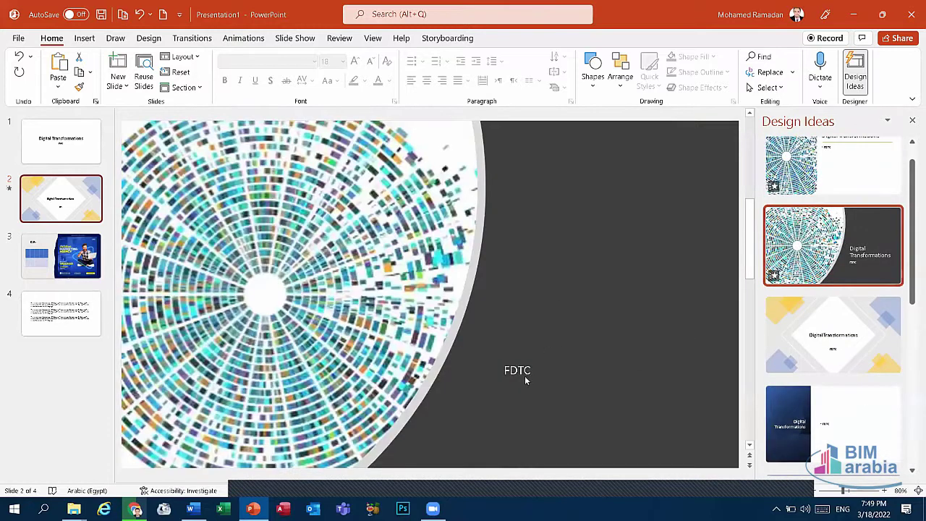
Move the designed title slide to the front of the deck
click(913, 121)
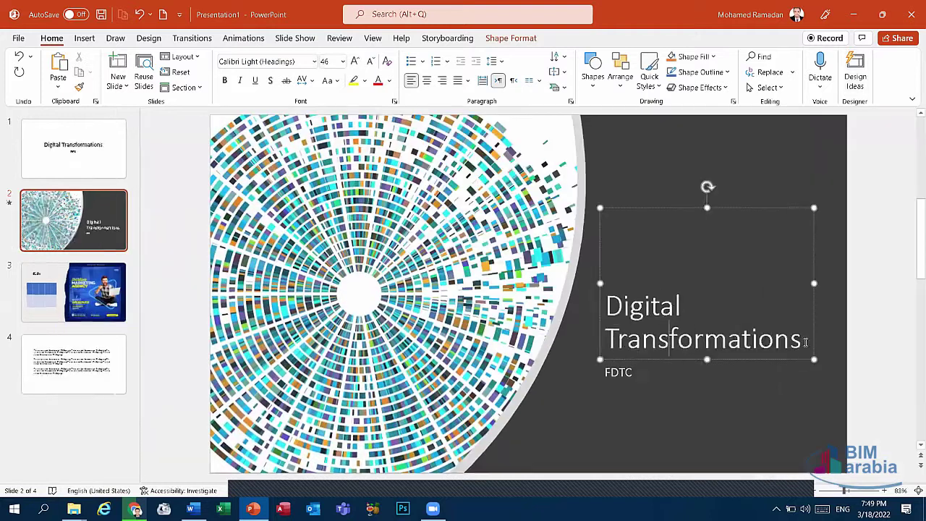
drag(805, 342, 640, 323)
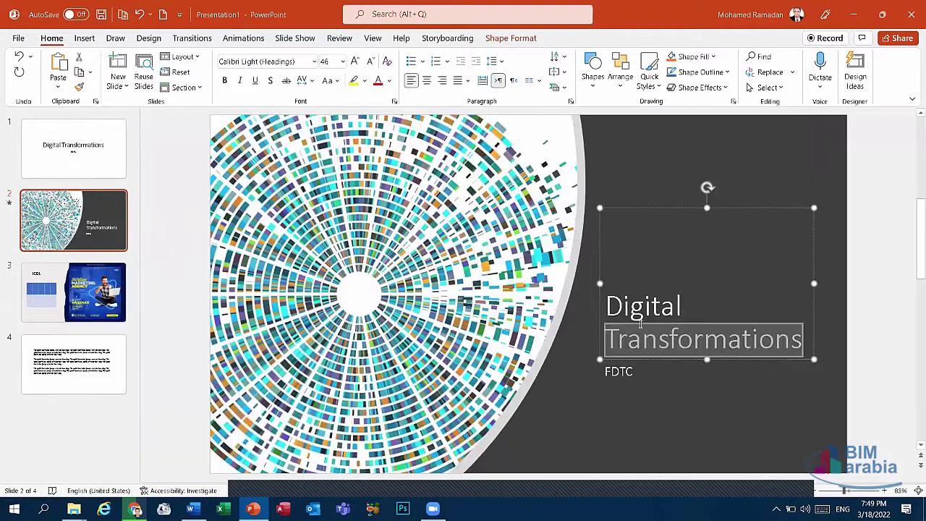
click(593, 393)
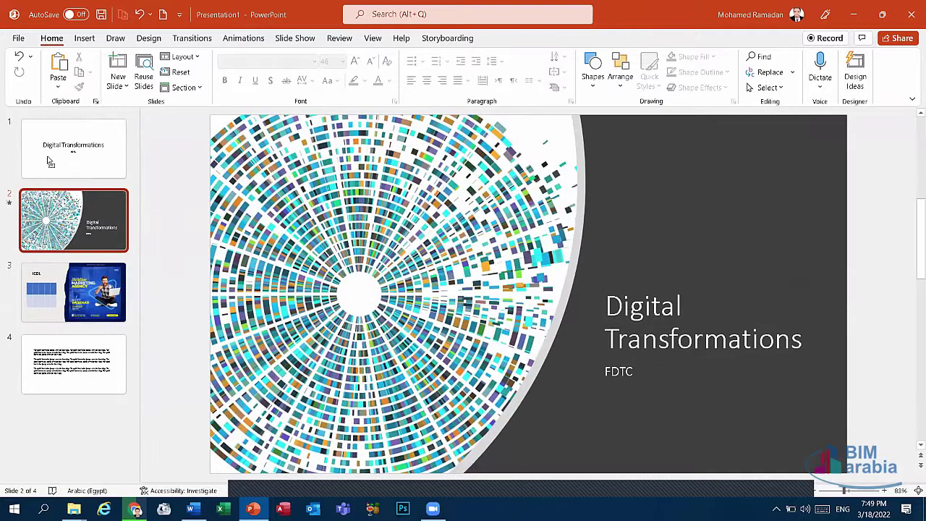
drag(87, 209, 89, 141)
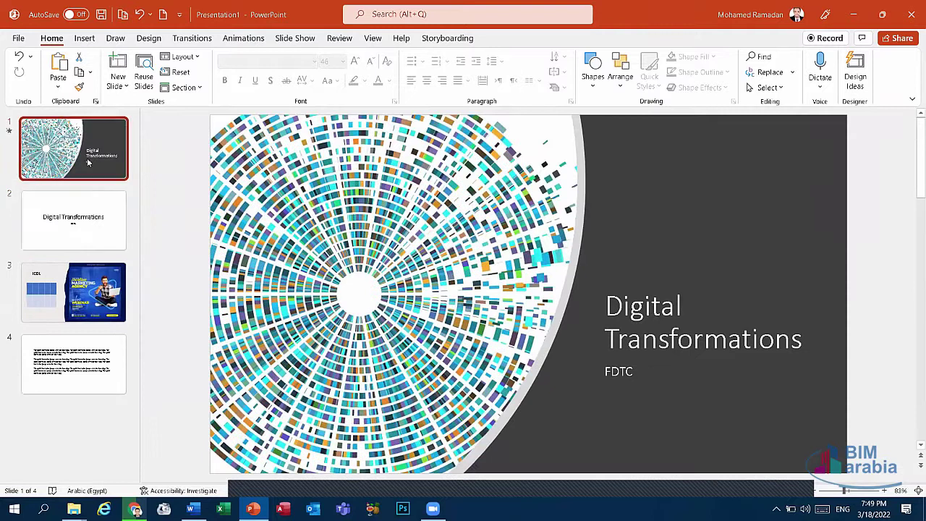
Apply the Content with Caption layout to the plain title slide, now slide 2
click(77, 227)
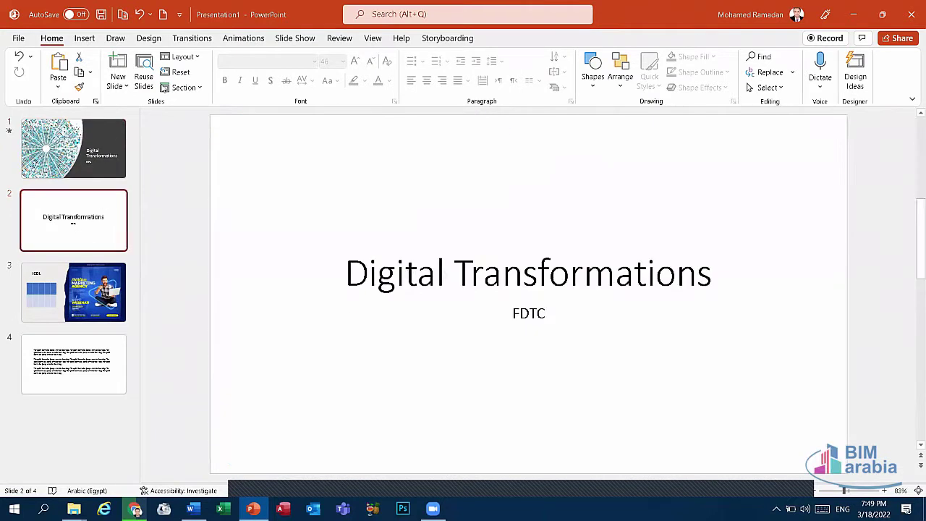
click(192, 58)
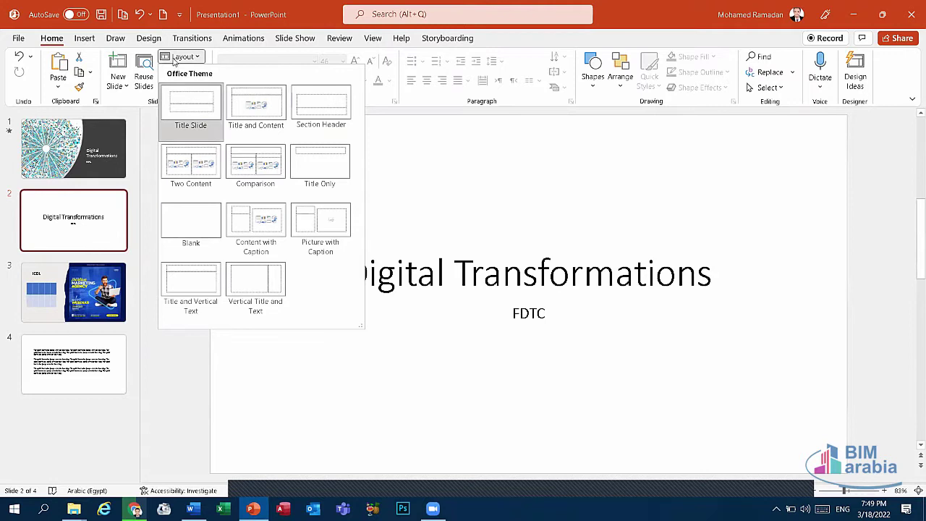
click(270, 226)
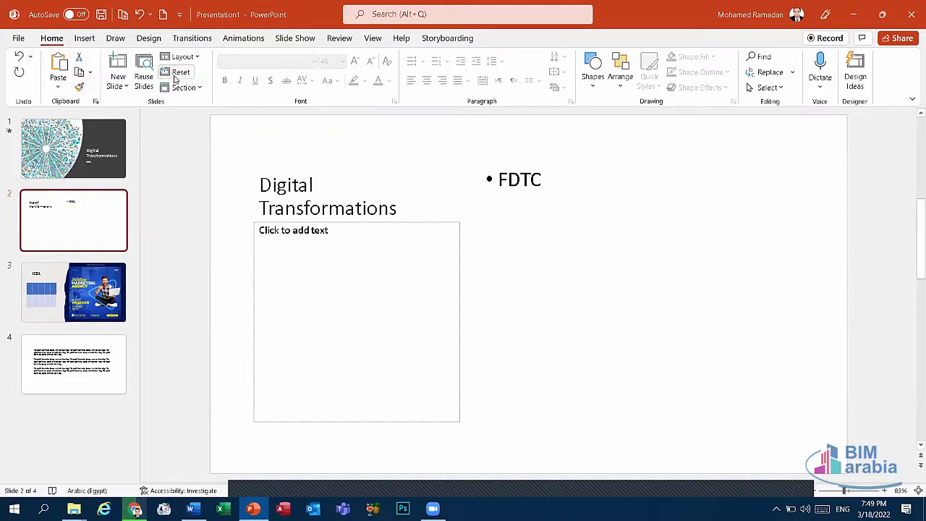
click(324, 223)
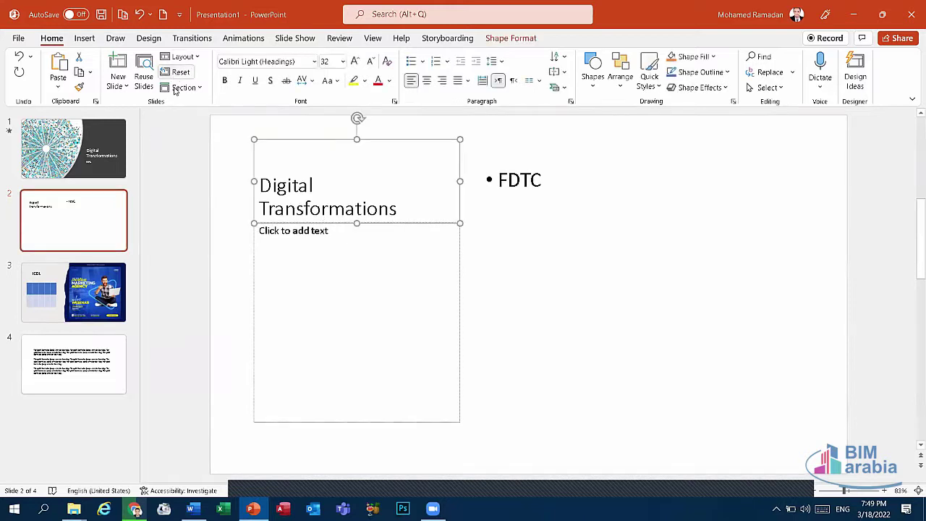
click(97, 175)
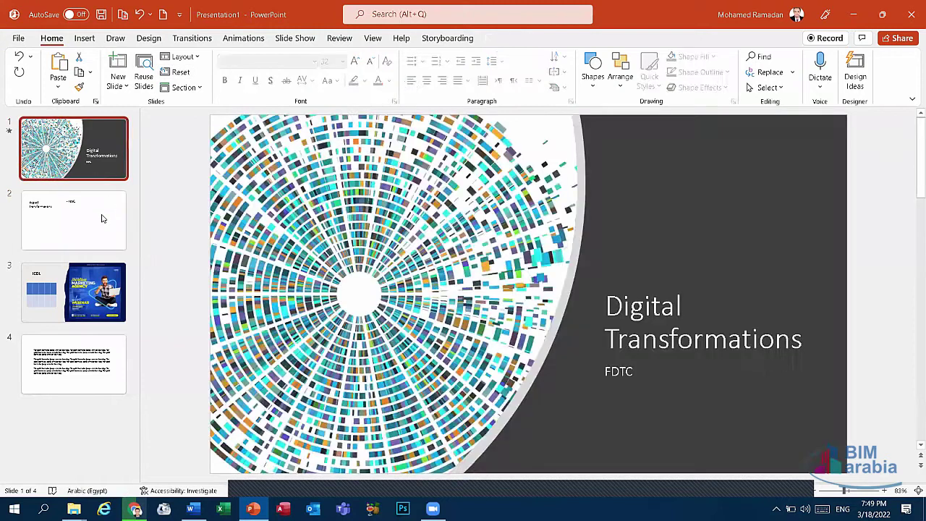
Make FDTC on slide 2 bold and red, then strip that formatting
scroll(506, 174, down, 1)
double_click(561, 181)
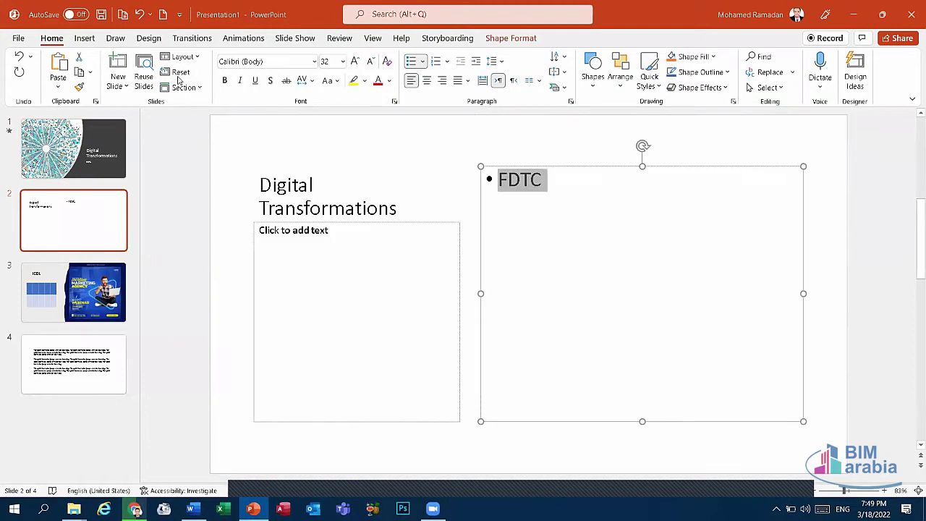
click(225, 80)
click(377, 80)
click(177, 73)
Recolour FDTC red, enlarge it toward 96 pt and bold it, then clear all formatting
click(378, 81)
click(355, 61)
click(355, 61)
click(355, 61)
click(356, 61)
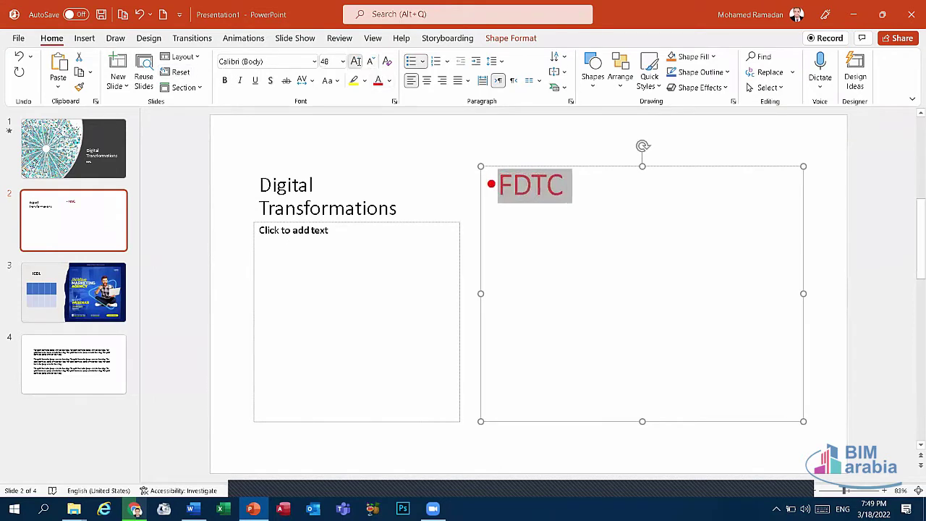
double_click(356, 61)
click(355, 61)
double_click(355, 61)
double_click(355, 61)
click(225, 81)
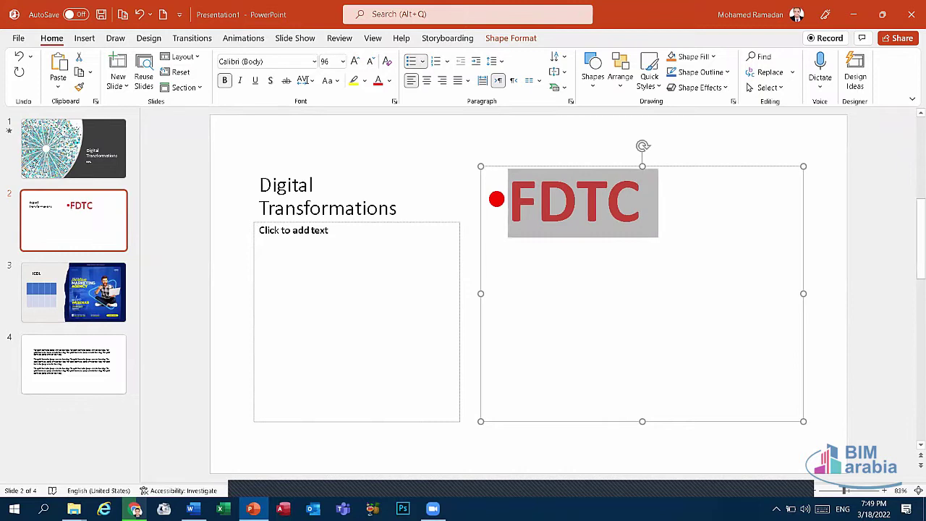
click(175, 72)
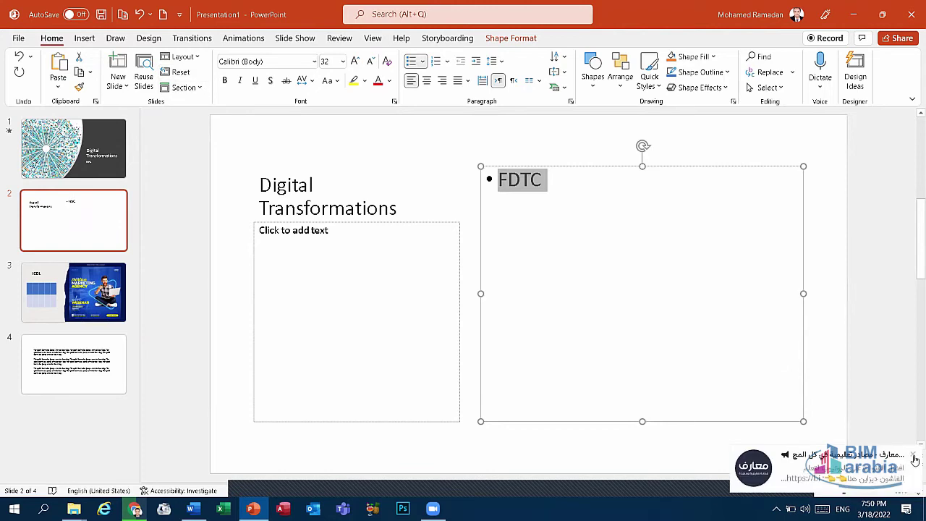
click(914, 461)
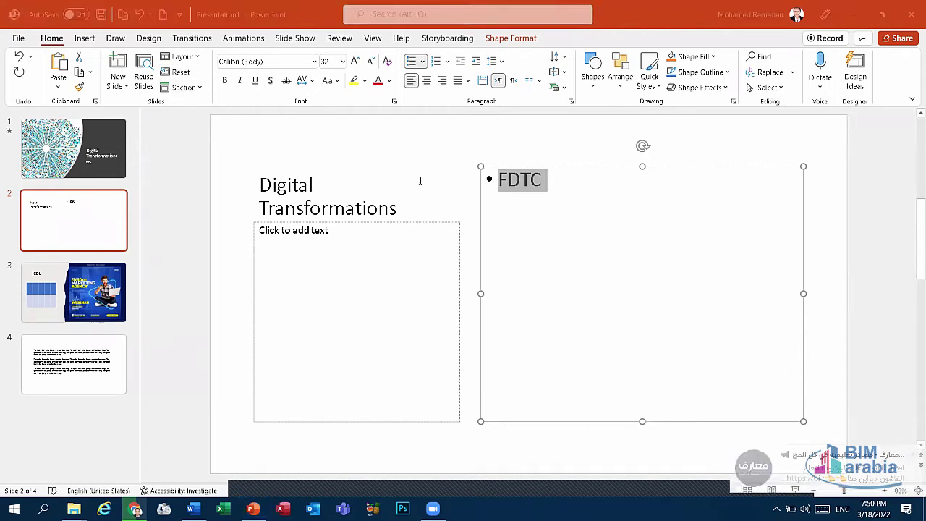
Add a new section after slide 1, keeping the default Untitled Section name
click(190, 89)
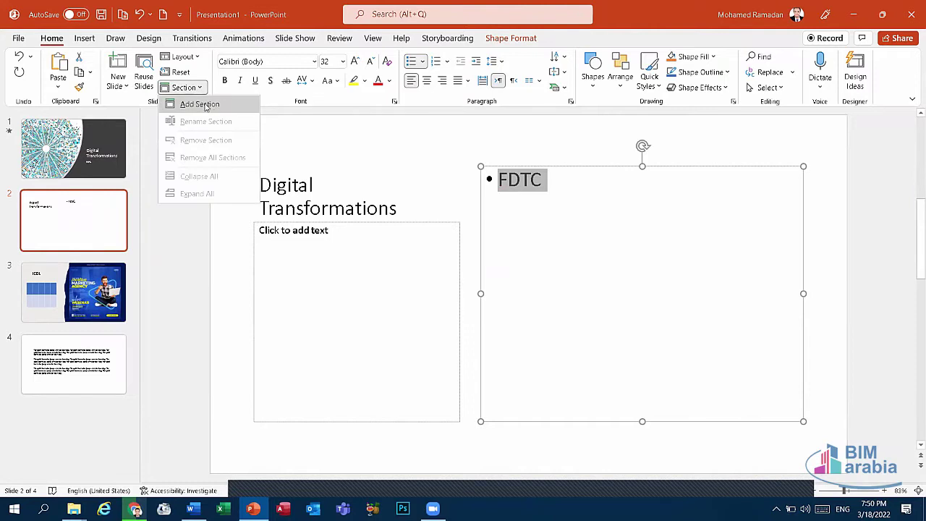
click(206, 106)
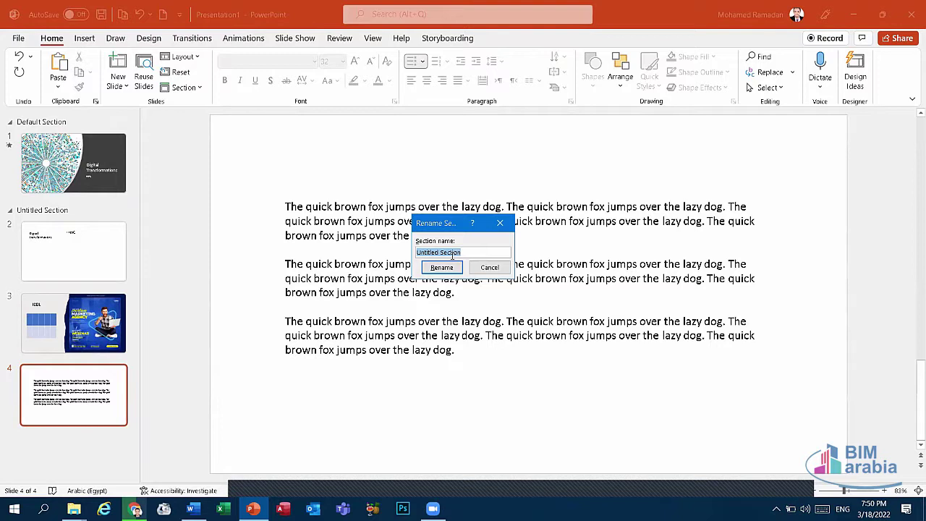
text(b)
key(Return)
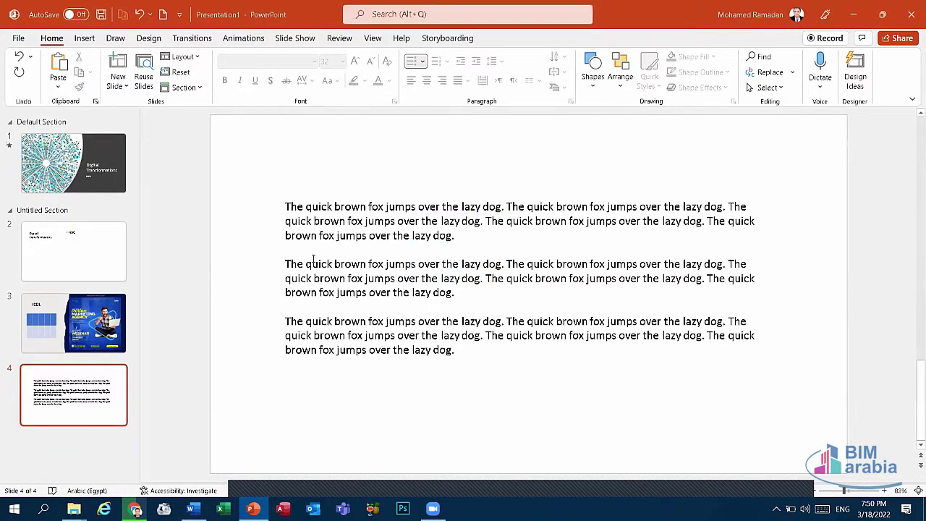
click(59, 205)
click(32, 162)
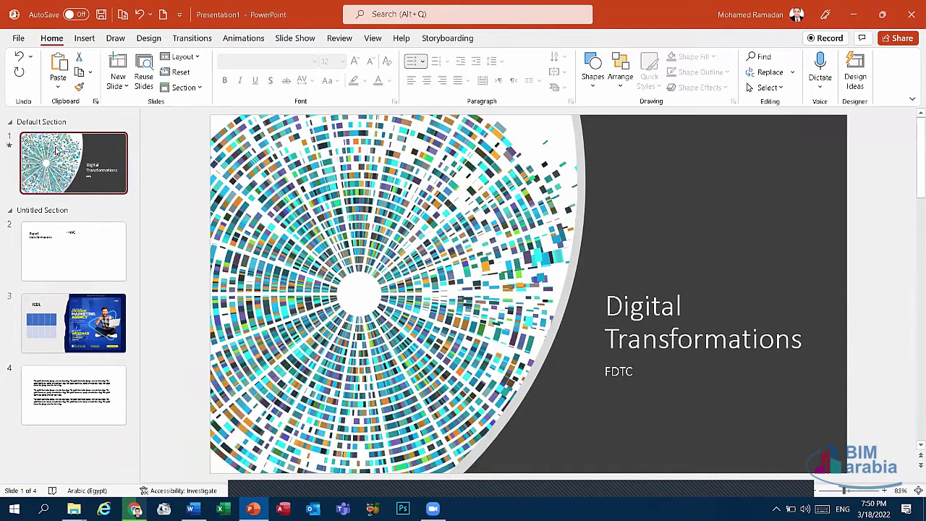
Collapse and re-expand the Untitled Section, leaving it collapsed to a three-slide count
click(52, 253)
click(58, 211)
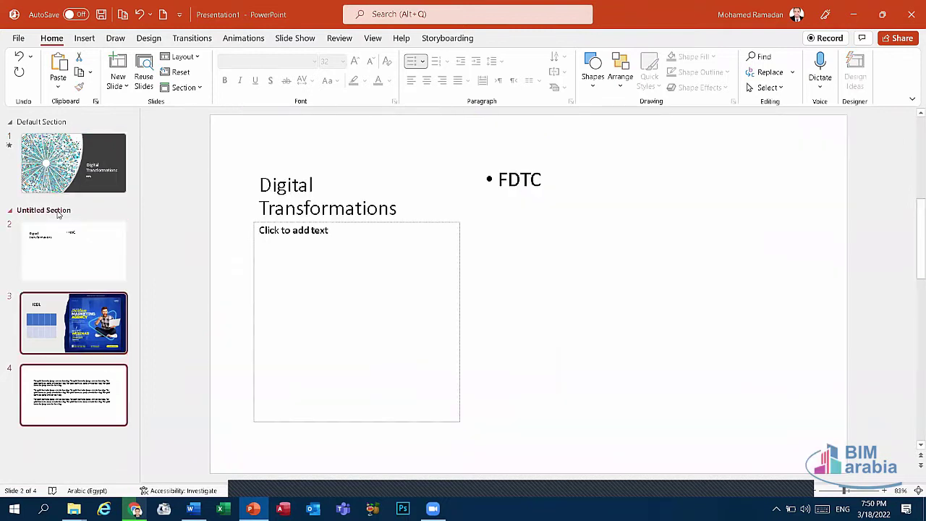
double_click(58, 211)
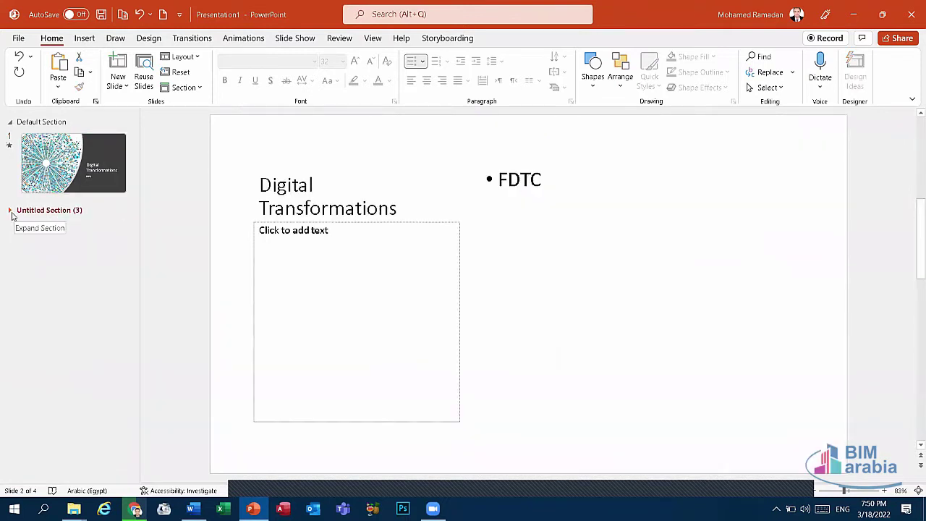
click(43, 266)
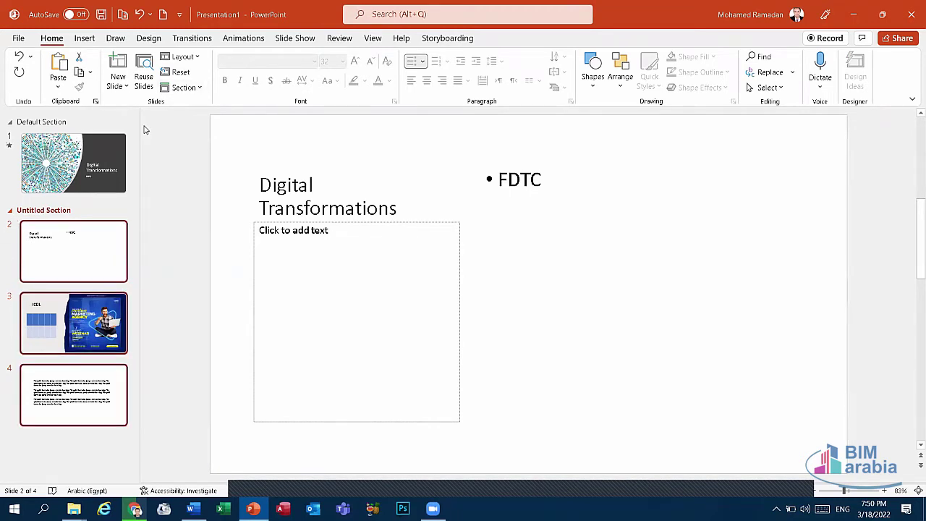
click(39, 211)
click(11, 211)
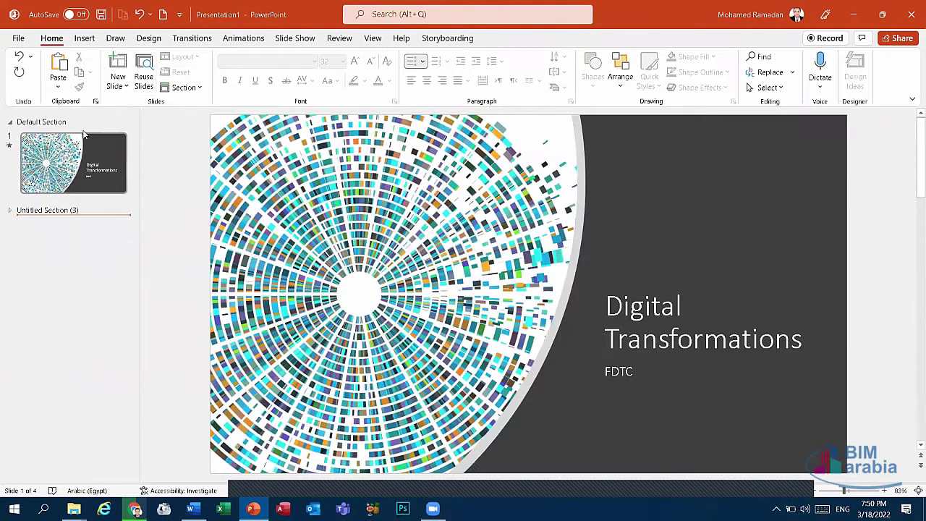
click(57, 212)
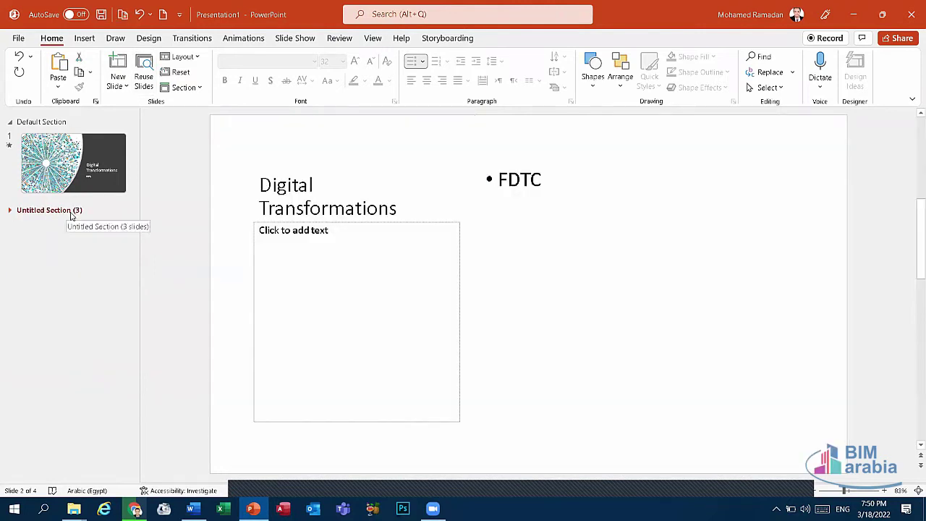
click(120, 86)
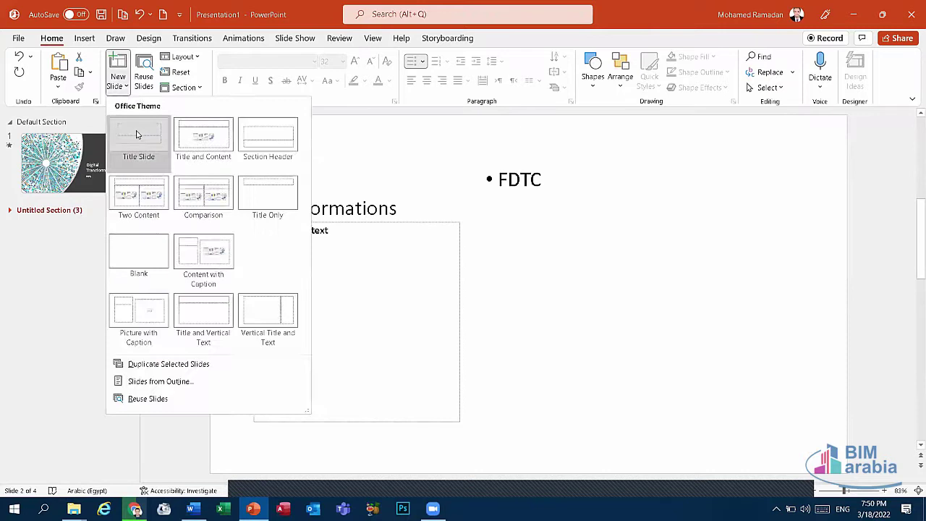
Add a Title Slide layout slide 5, then delete it again
click(136, 134)
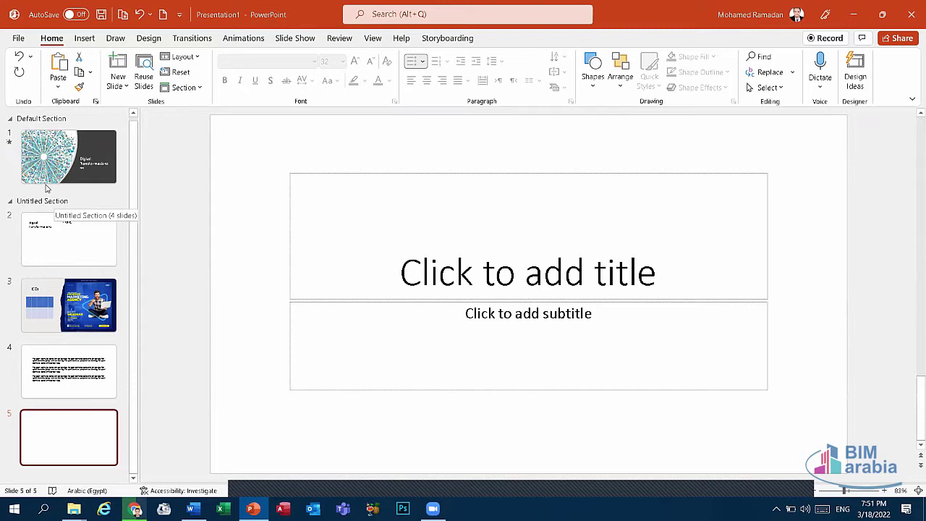
right_click(82, 435)
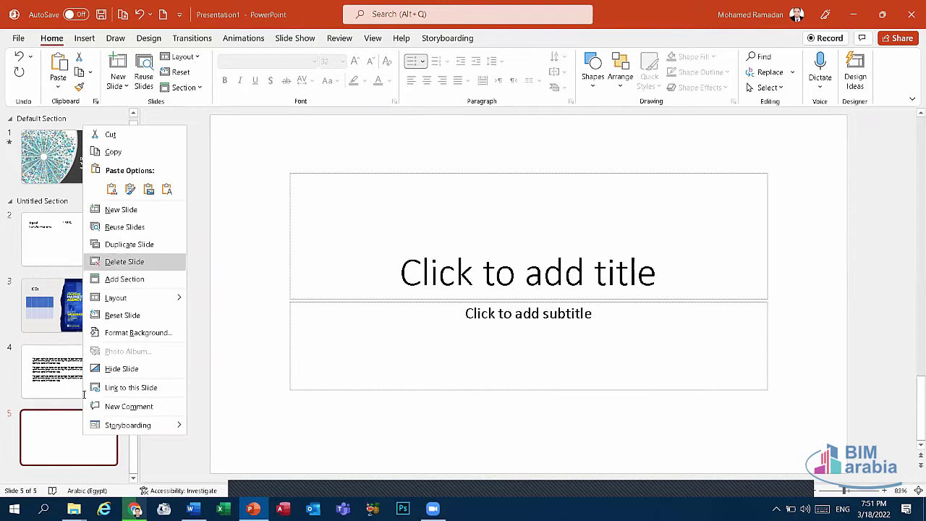
click(124, 261)
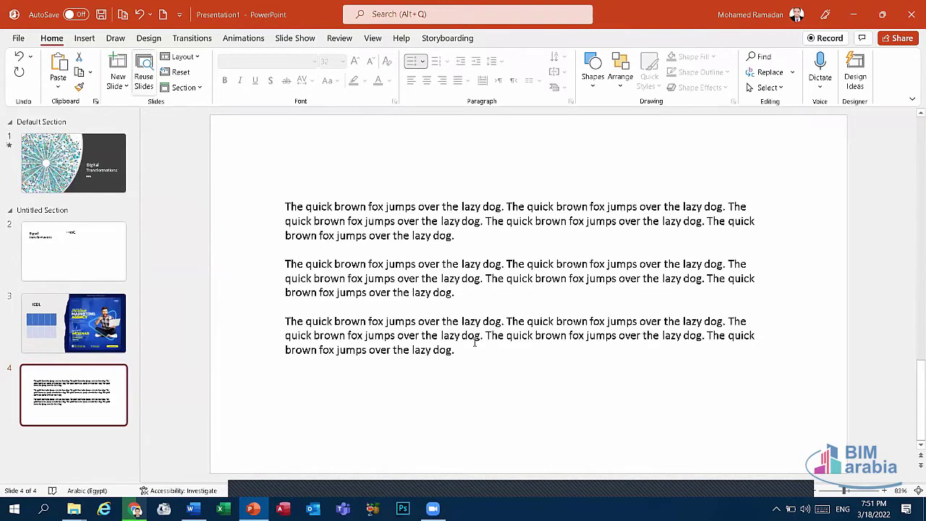
Select all the filler text on slide 4 and set it in Aharoni
click(275, 229)
click(276, 228)
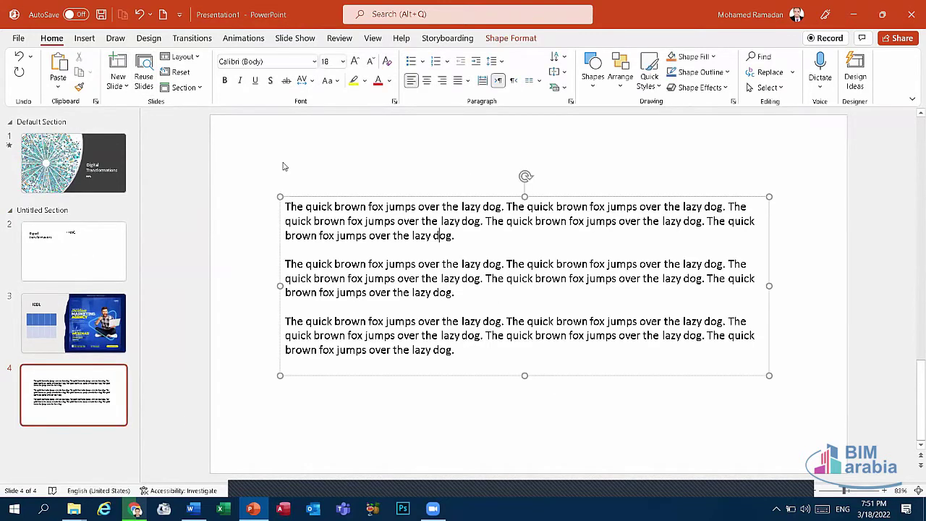
key(ctrl+shift+End)
key(ctrl+a)
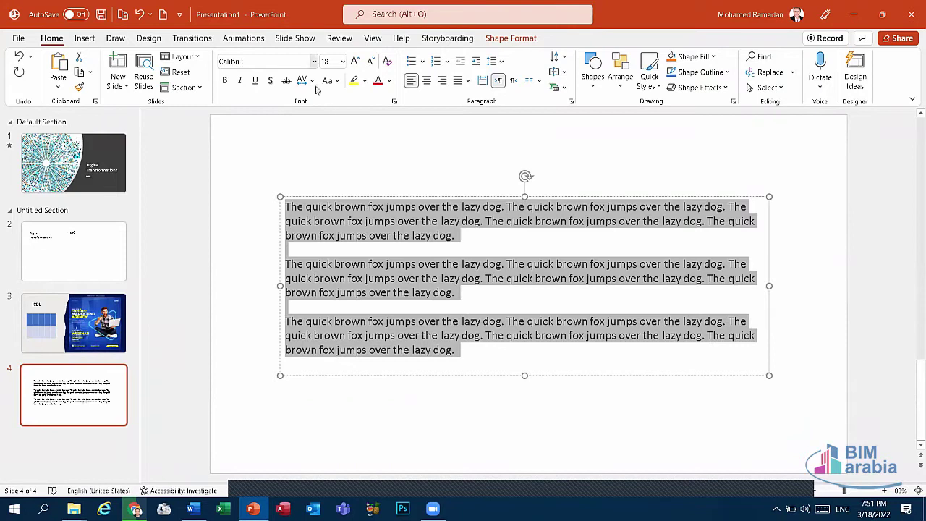
click(314, 61)
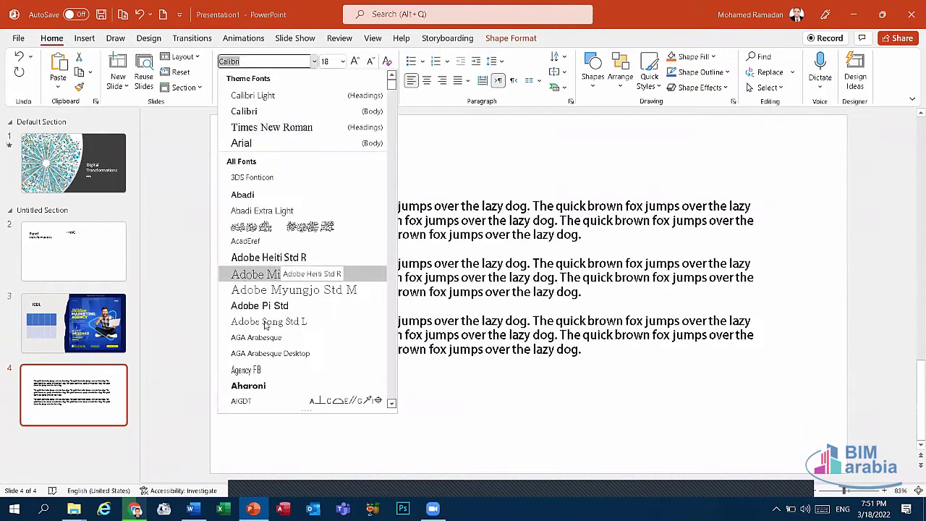
click(250, 386)
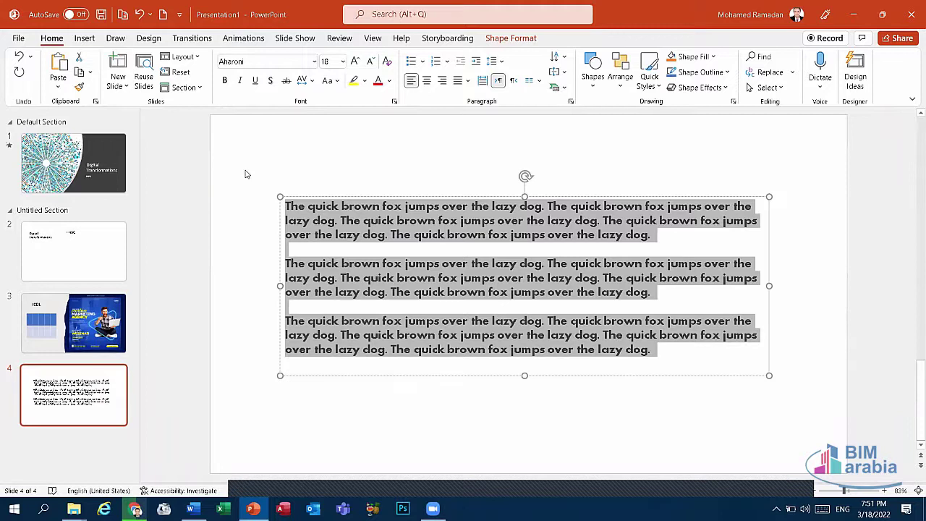
Switch the filler text font from Aharoni to Angsana New
click(314, 61)
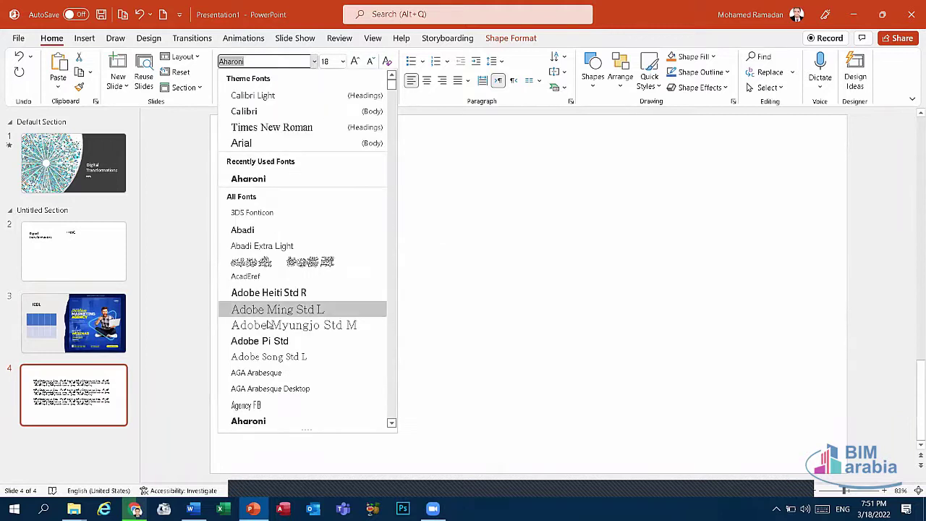
scroll(261, 333, down, 6)
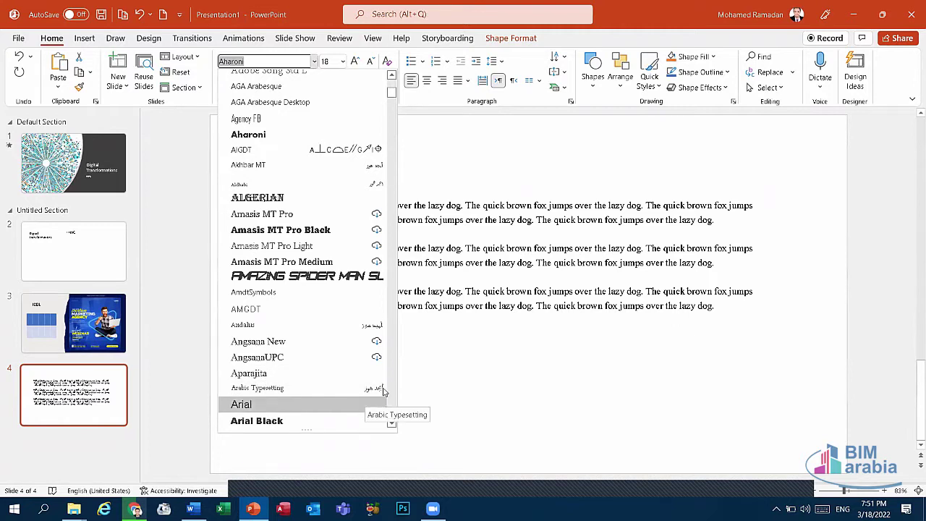
scroll(303, 391, down, 1)
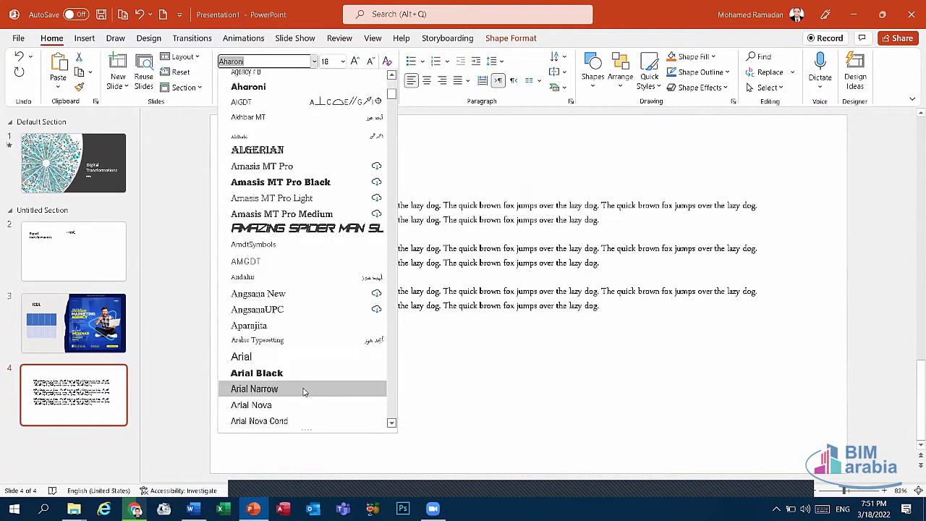
scroll(274, 303, down, 2)
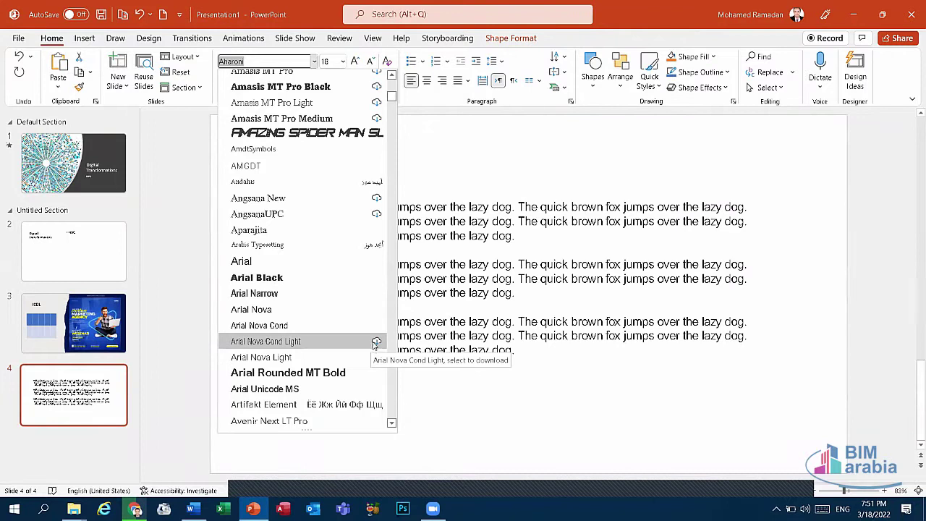
click(376, 199)
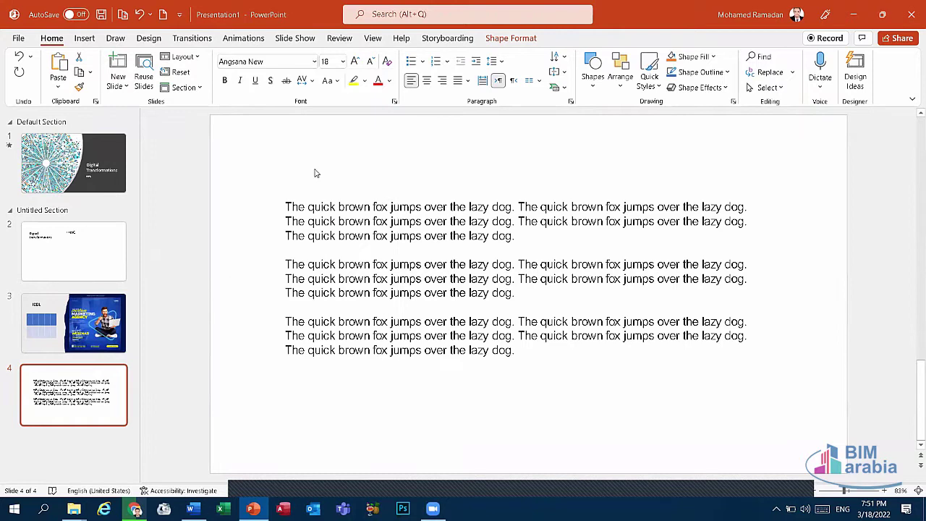
click(314, 62)
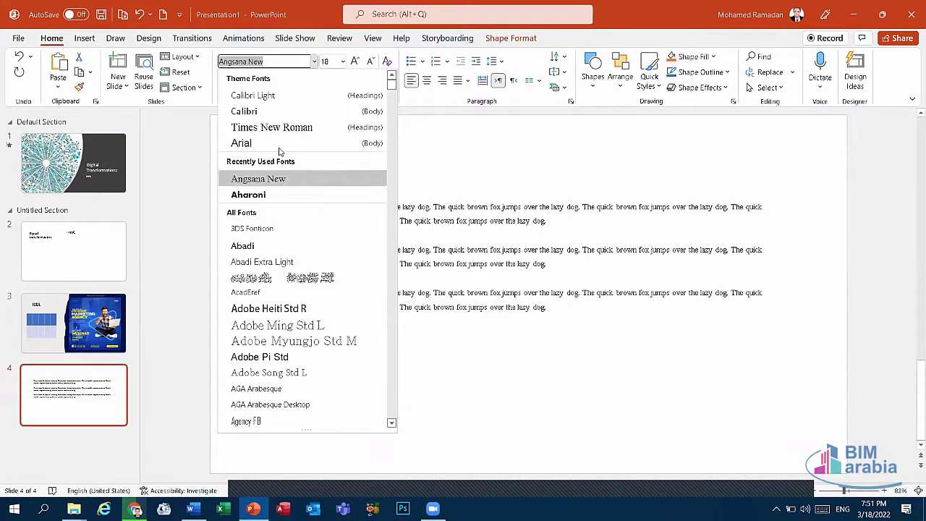
click(442, 234)
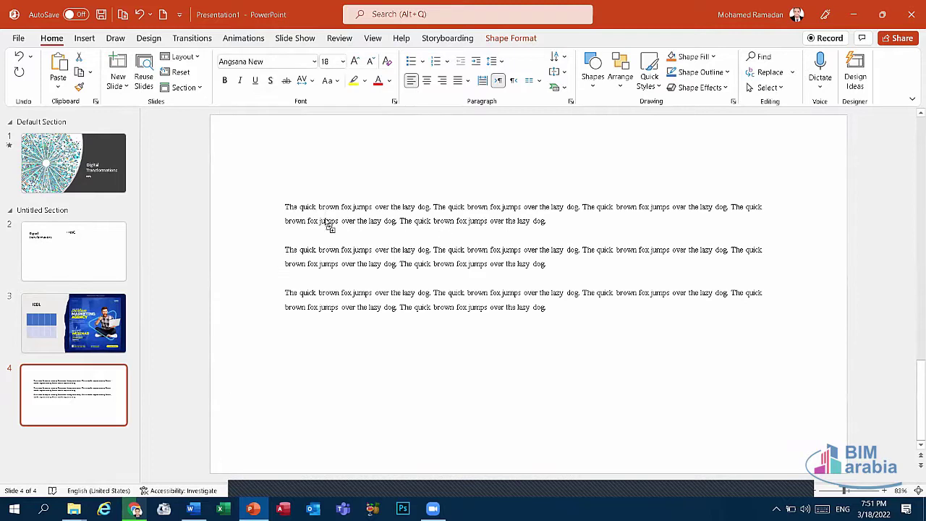
Centre the filler text box on slide 4 with the smart guides, then select all three paragraphs
click(329, 226)
drag(367, 242, 320, 234)
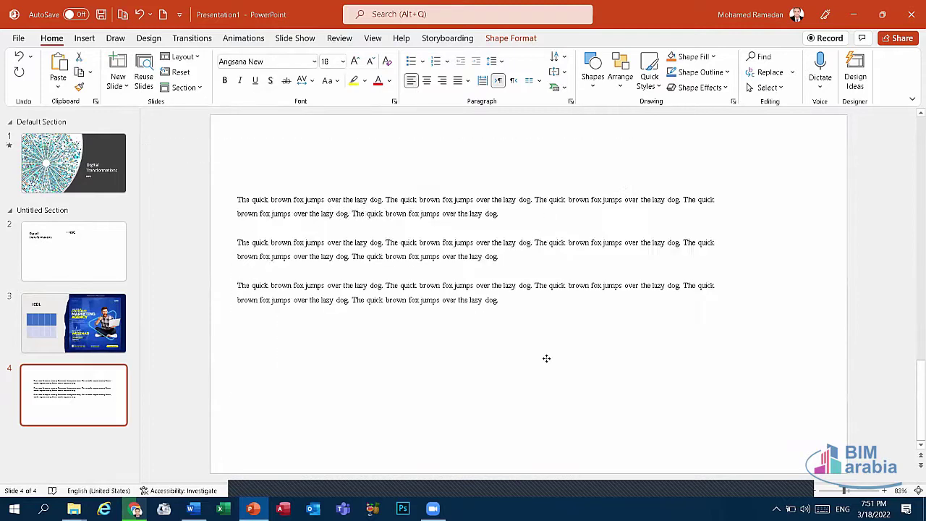
key(ctrl+z)
drag(543, 315, 283, 202)
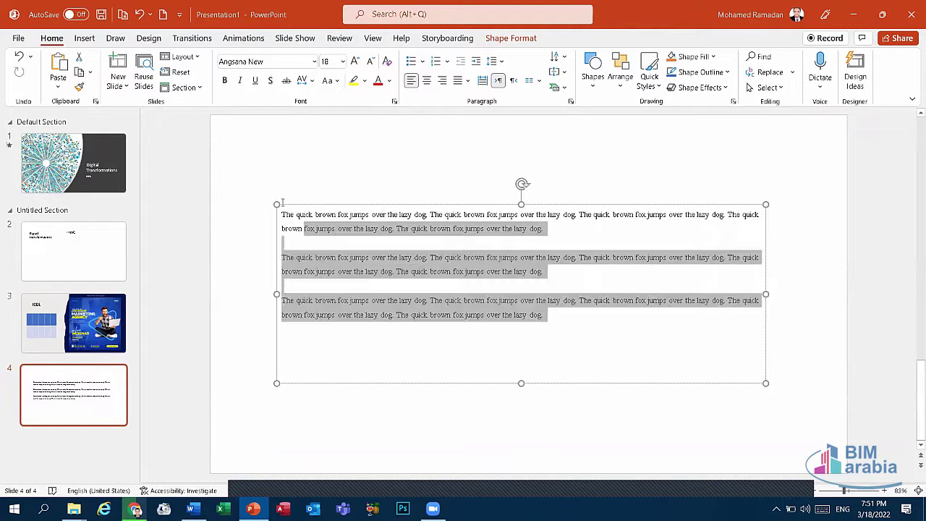
drag(471, 384, 476, 383)
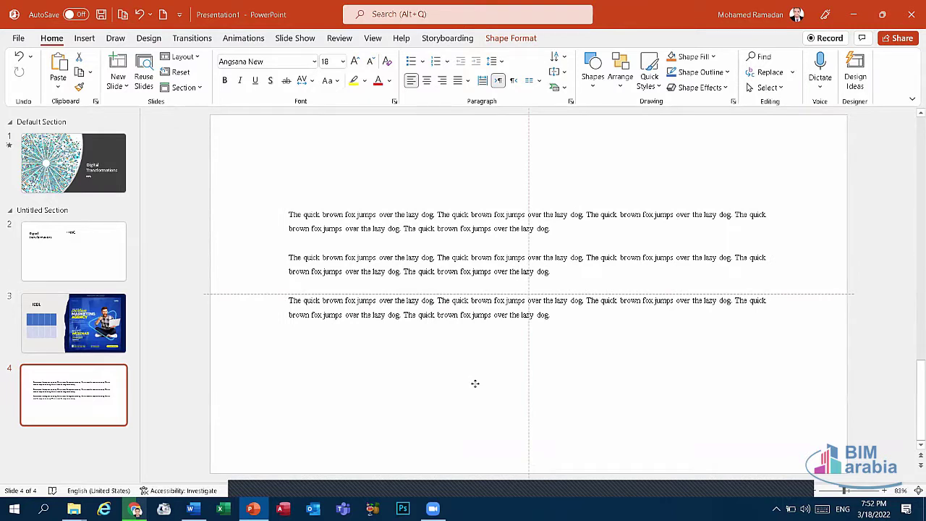
drag(475, 384, 475, 384)
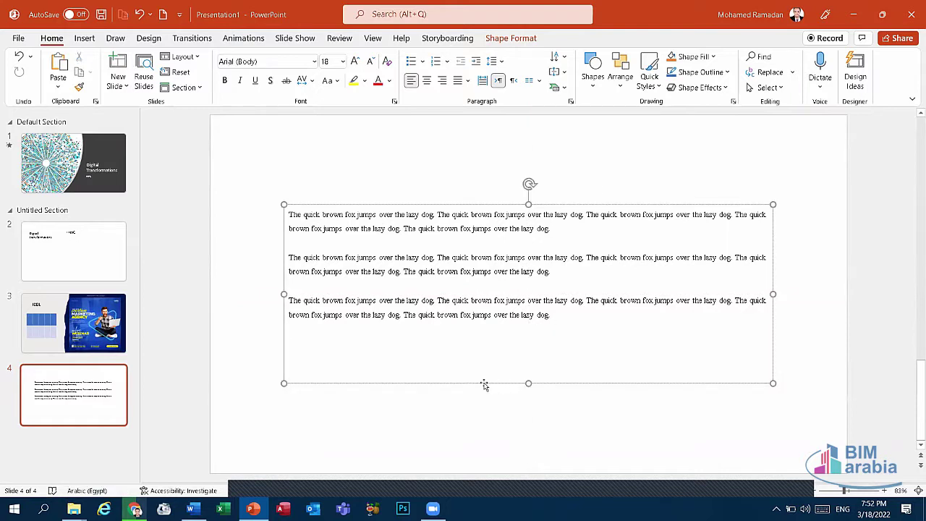
drag(484, 382, 484, 382)
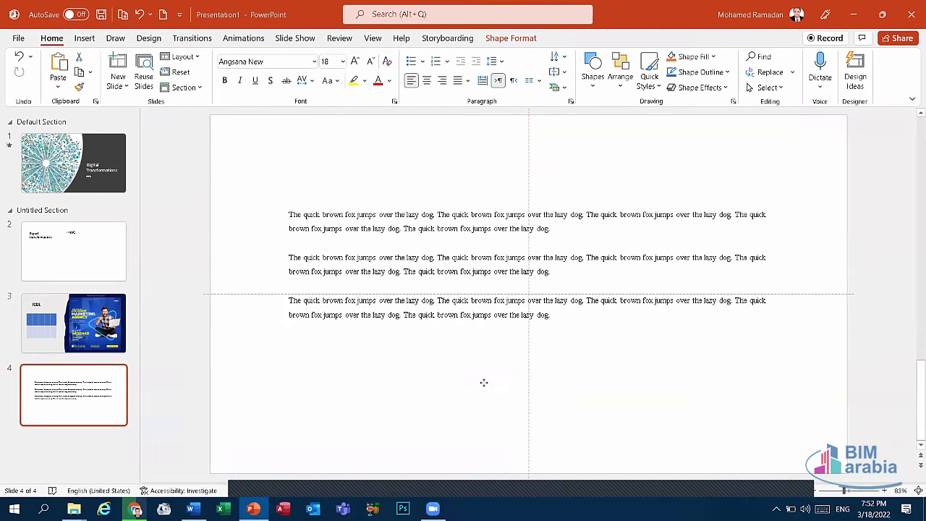
drag(485, 387, 485, 388)
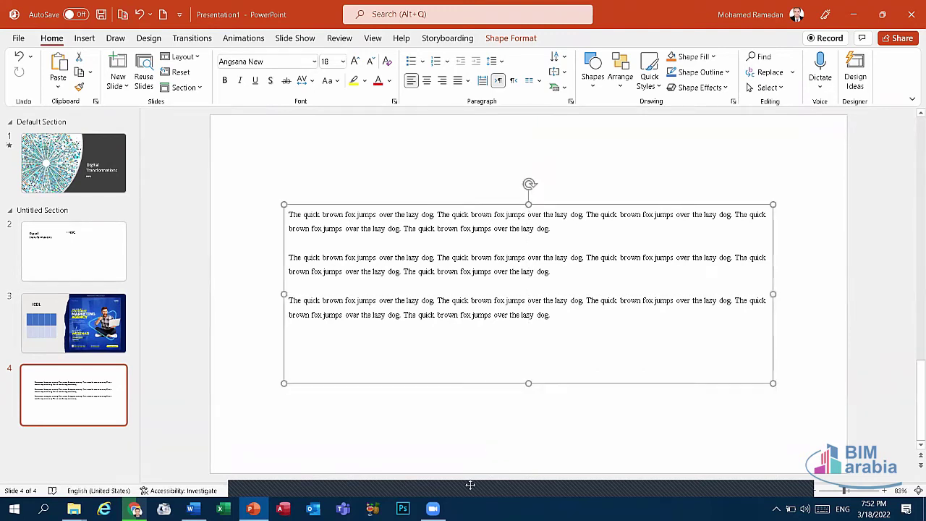
drag(288, 327, 261, 211)
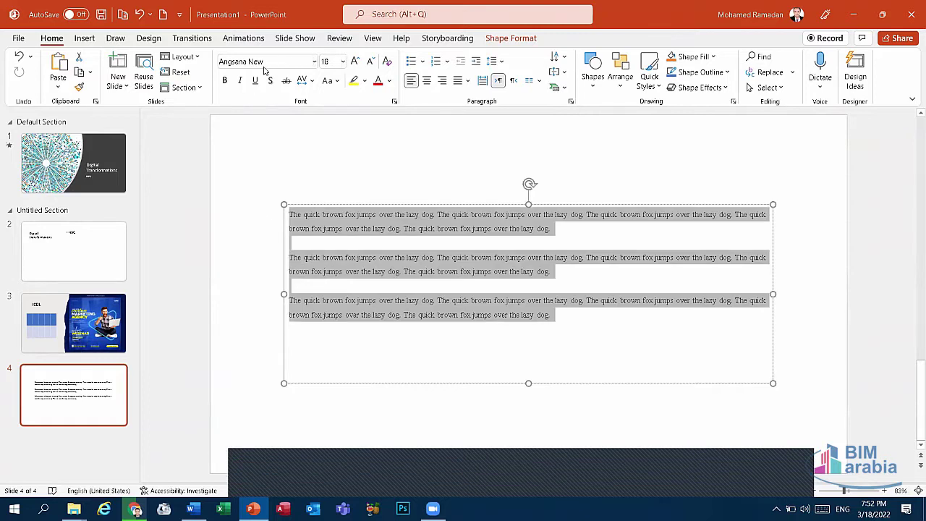
Raise the three filler paragraphs to 24 pt and back, leaving them at 20 pt
click(358, 64)
click(358, 63)
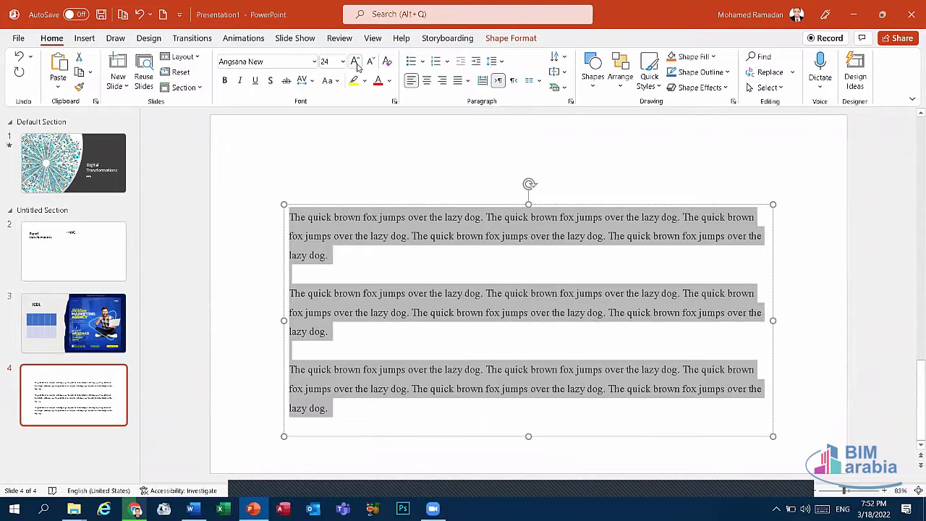
click(371, 62)
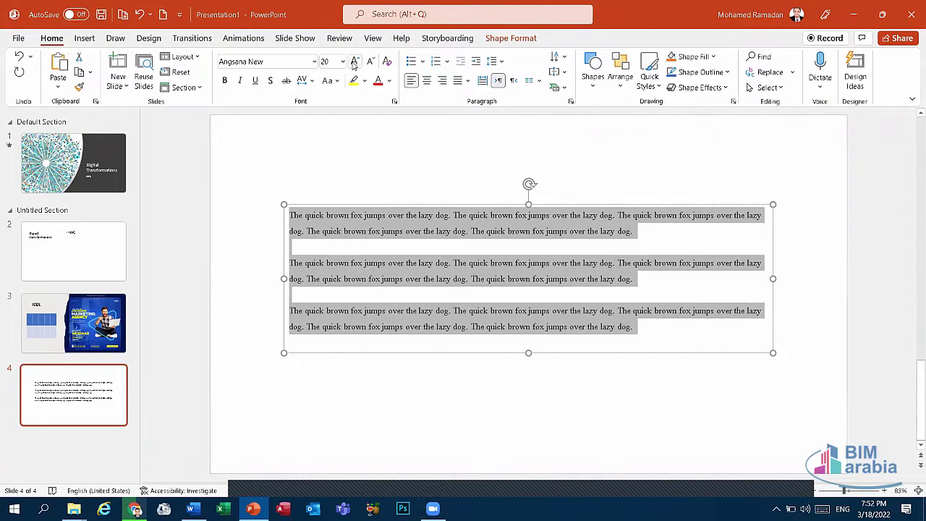
click(354, 63)
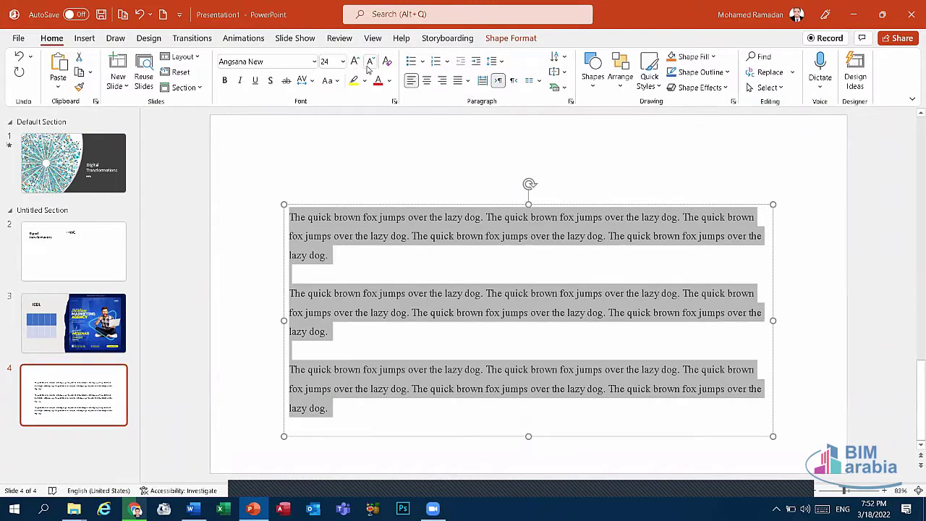
click(371, 63)
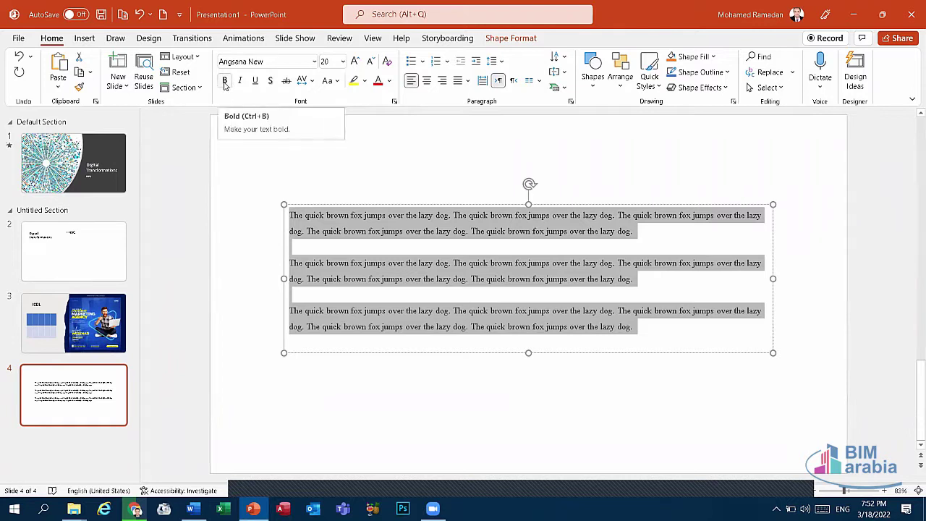
Toggle bold on and off several times, leaving the filler paragraphs bold
click(225, 80)
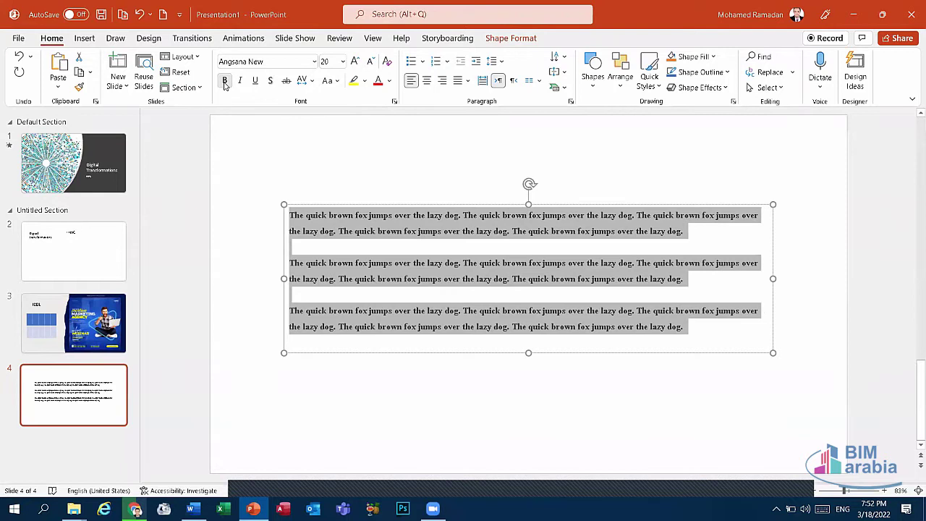
click(224, 81)
click(225, 80)
click(225, 81)
click(225, 80)
click(225, 80)
click(225, 81)
Try italic, underline, shadow and strikethrough, remove them, and enlarge the text to 32 pt
click(240, 81)
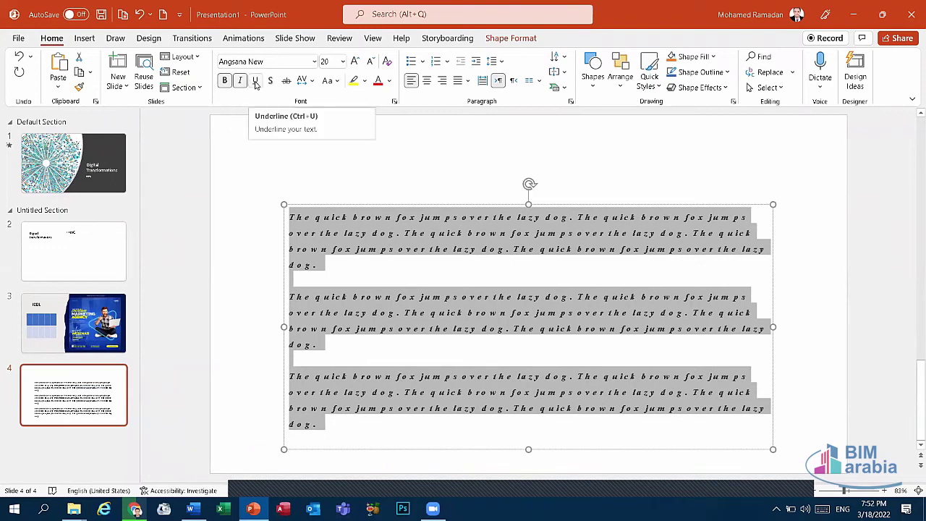
click(256, 81)
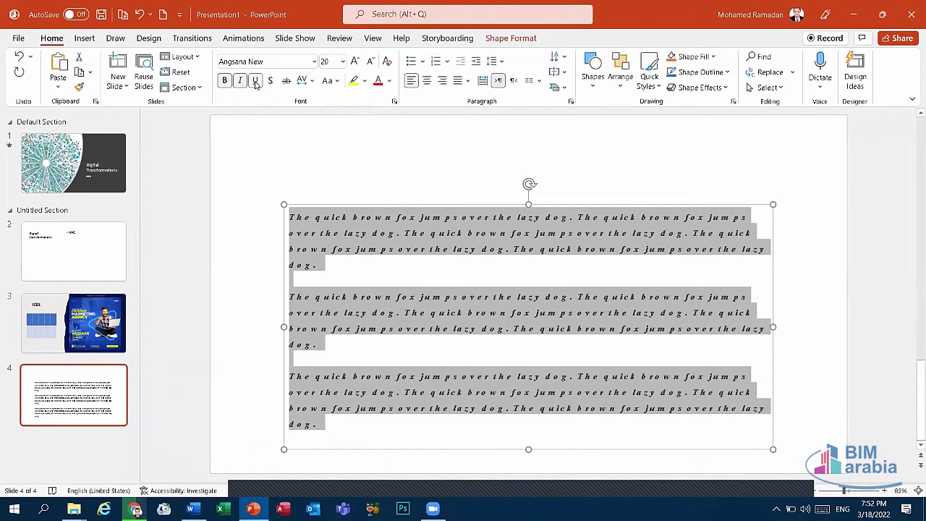
click(240, 82)
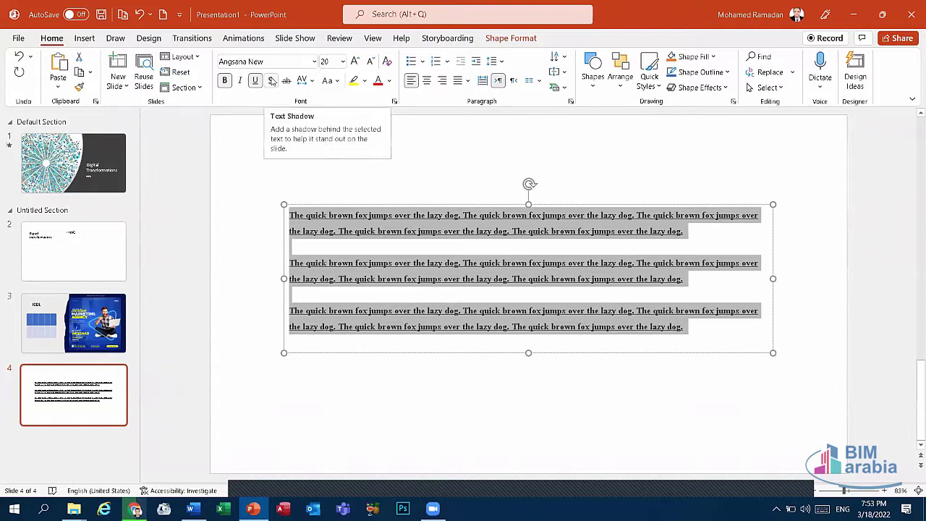
click(272, 81)
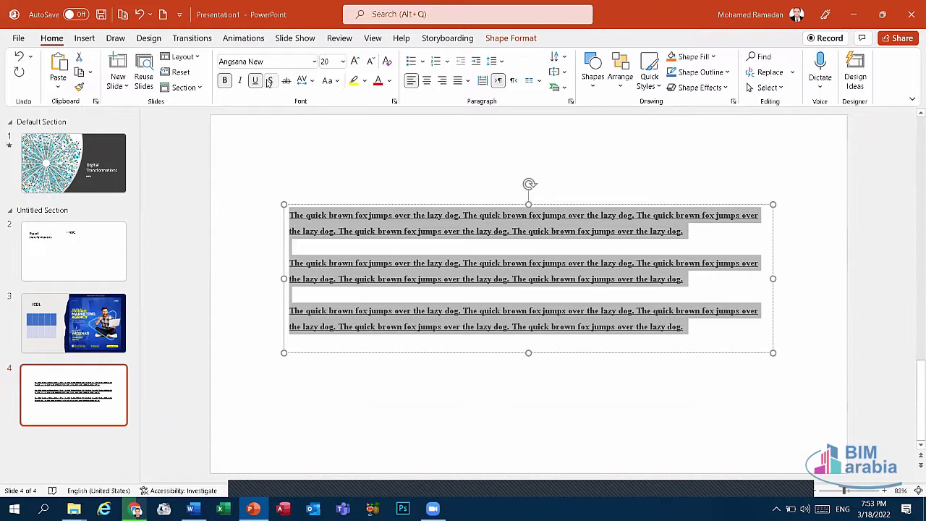
click(256, 81)
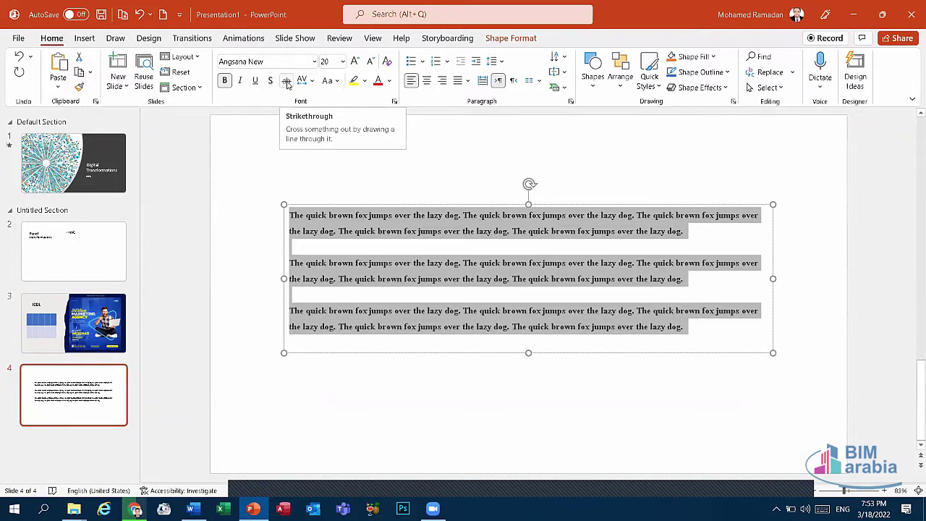
click(287, 81)
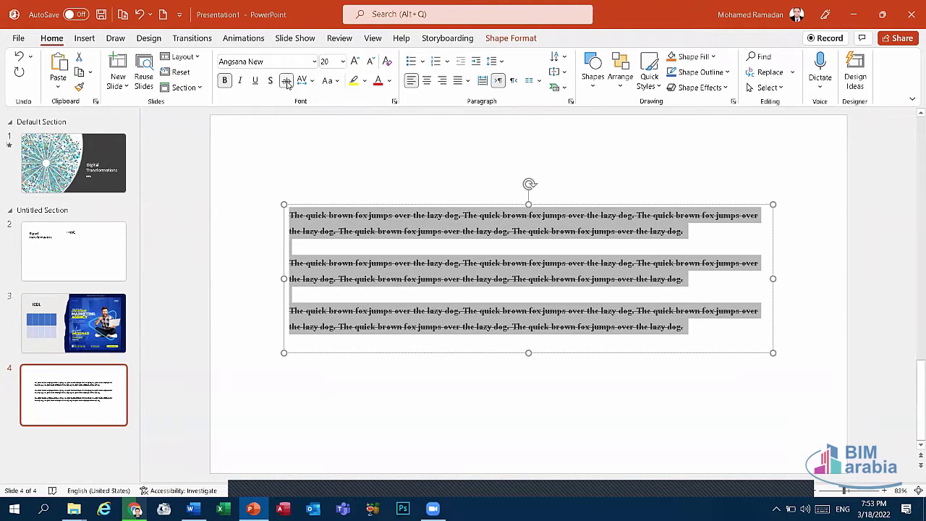
click(287, 81)
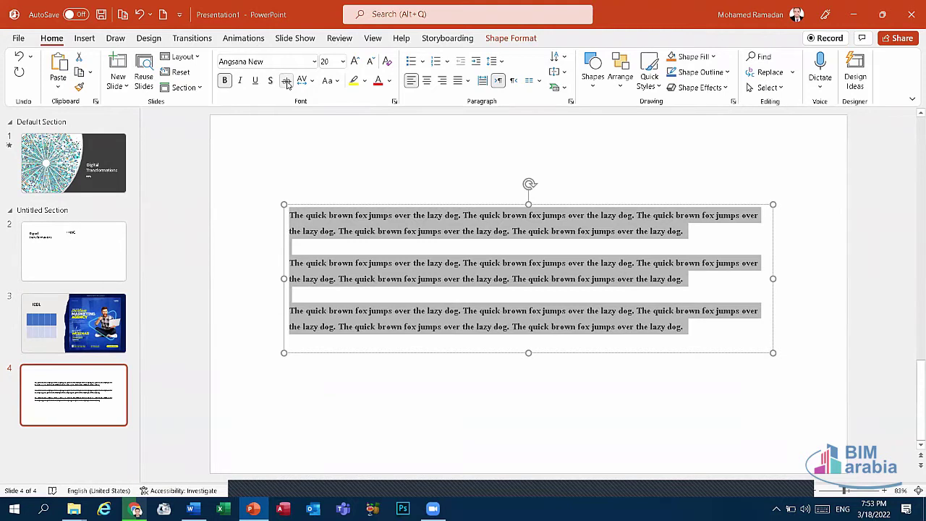
click(353, 61)
click(354, 61)
click(354, 62)
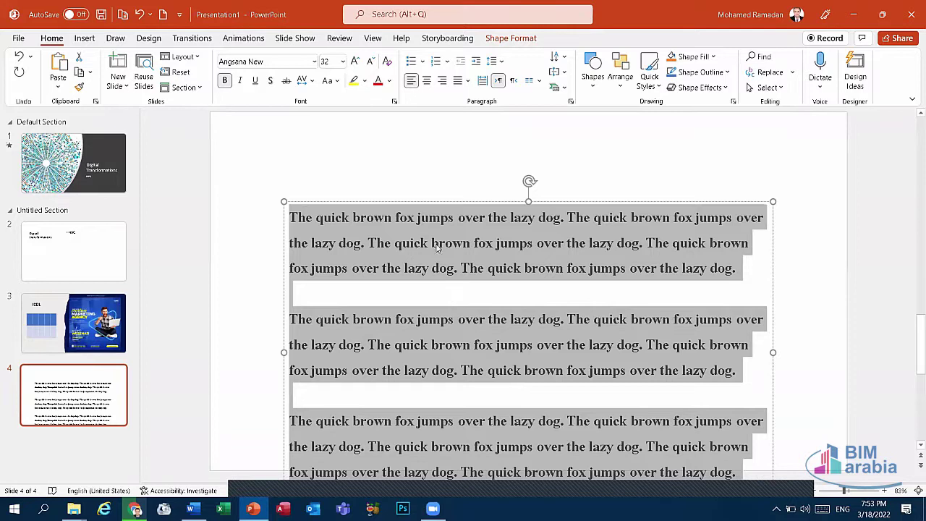
Move the text box higher on the slide and browse character spacing options without changing anything
drag(442, 207, 431, 151)
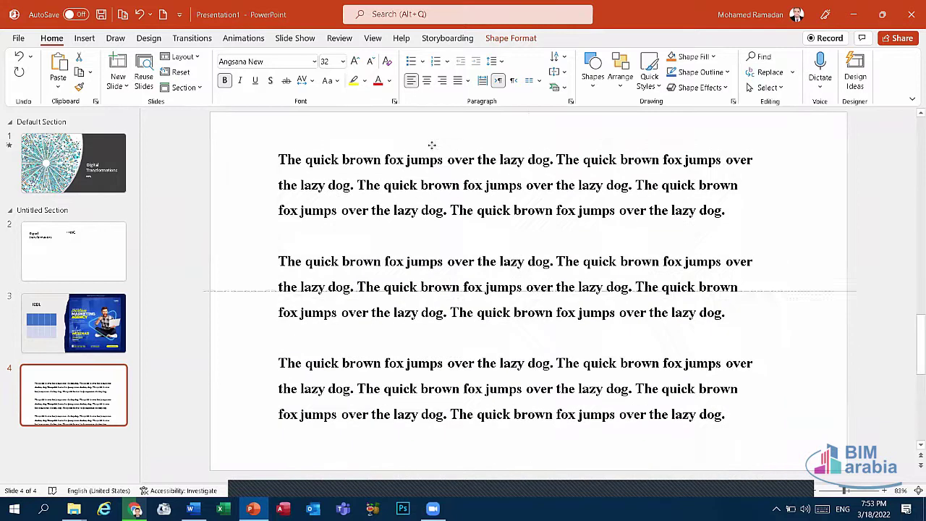
click(310, 84)
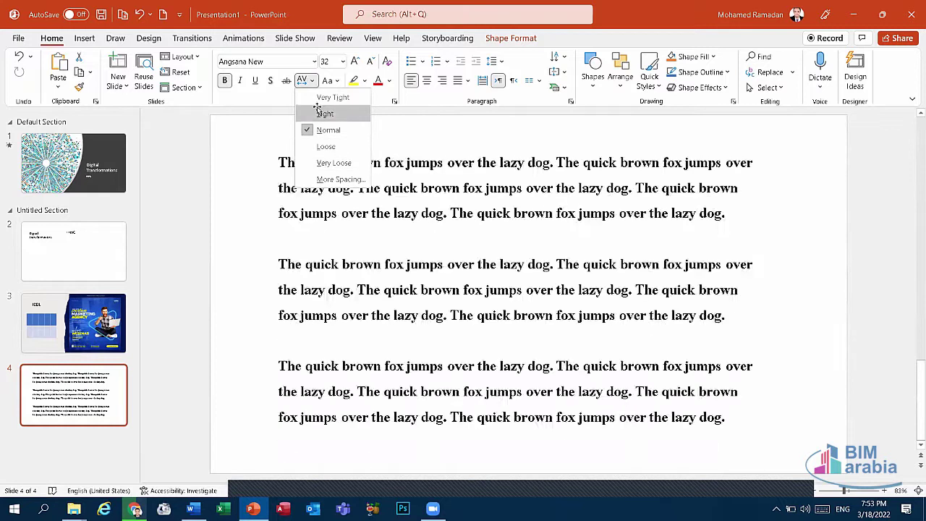
click(328, 129)
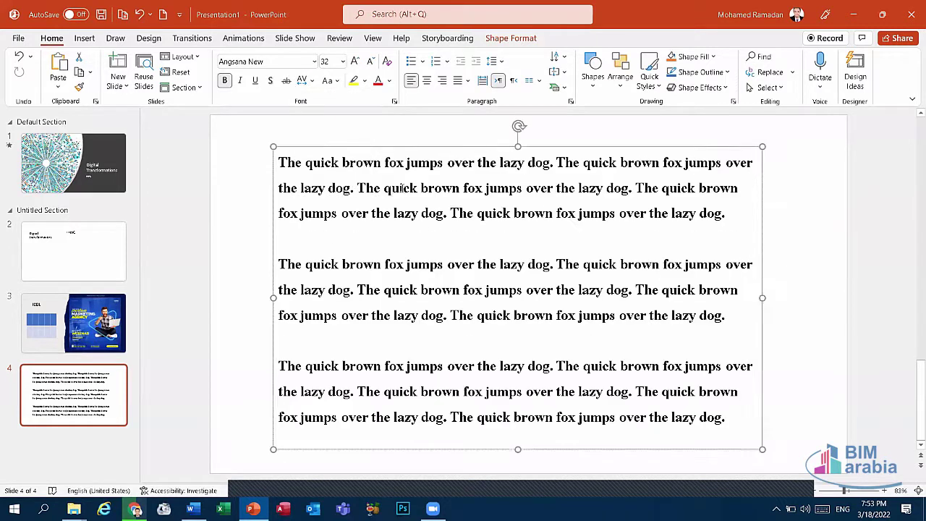
drag(339, 163, 305, 163)
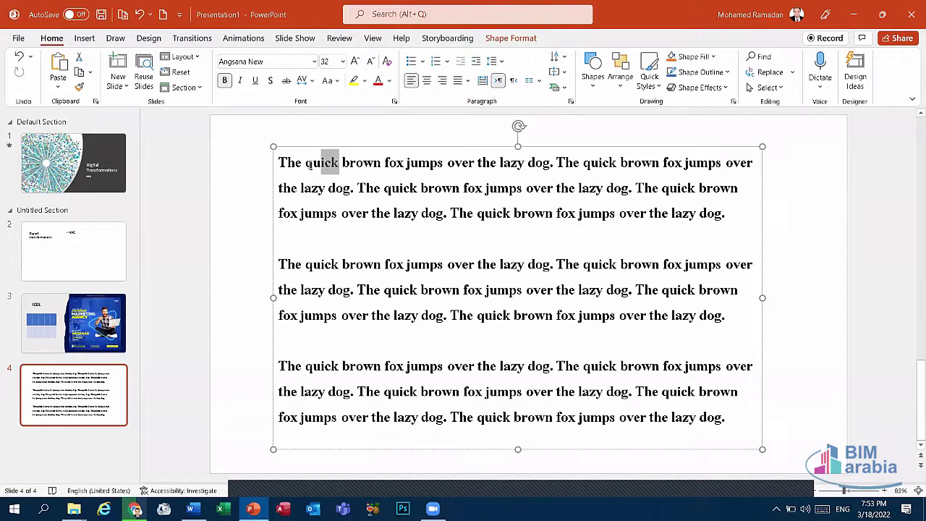
click(311, 79)
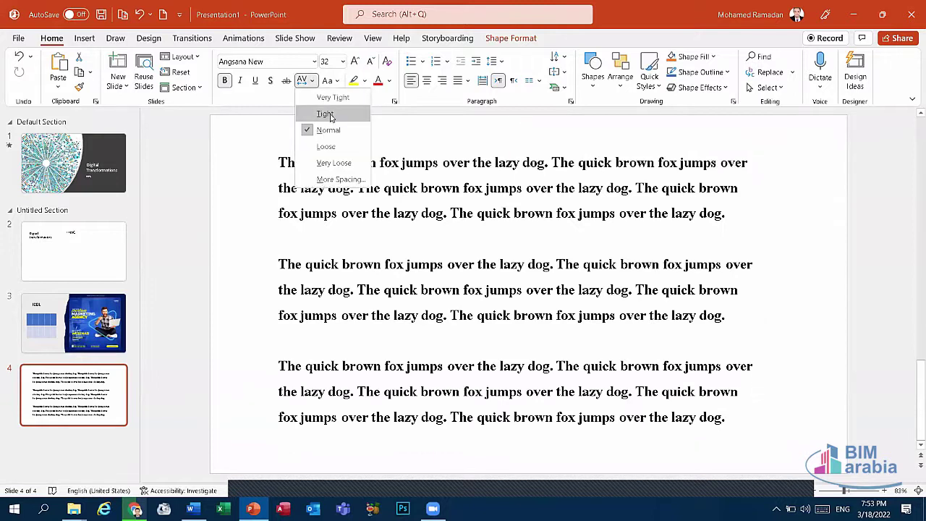
click(409, 125)
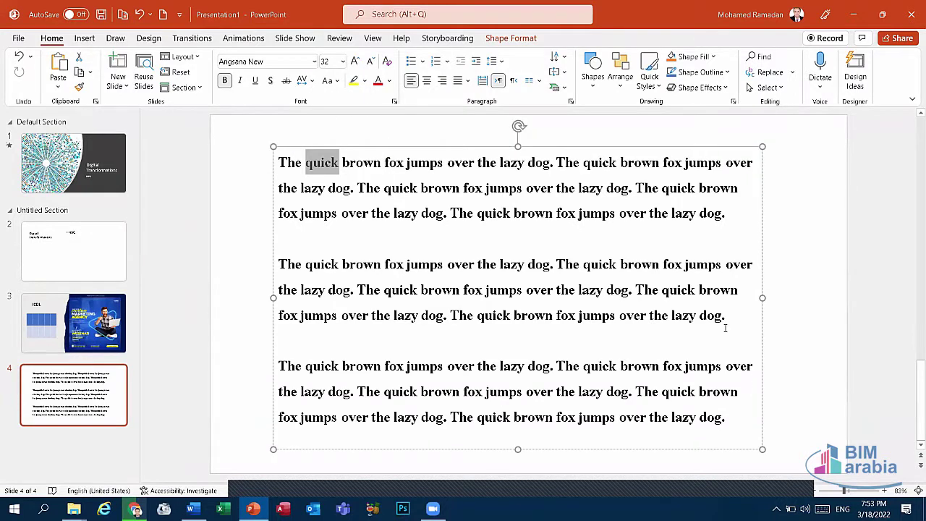
Give the 'dog.' ending the second paragraph Tight character spacing
drag(729, 316, 699, 315)
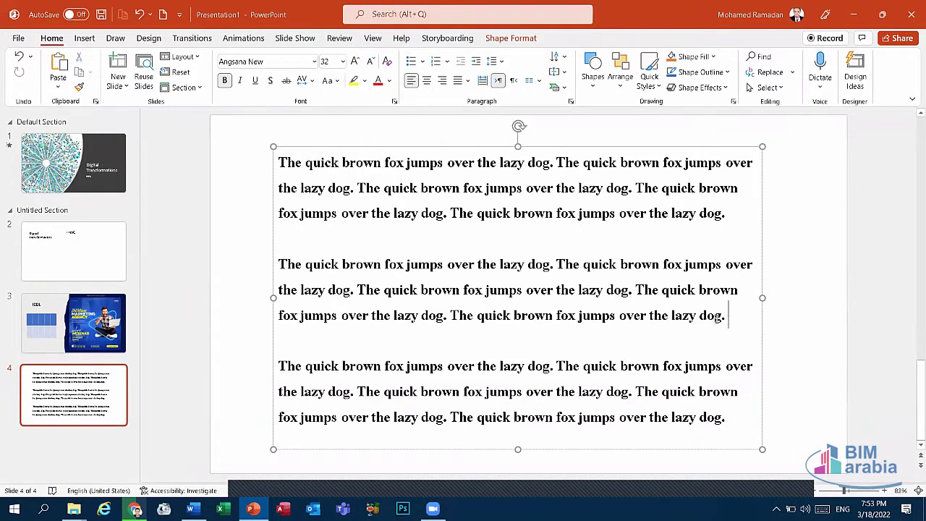
click(327, 80)
click(306, 80)
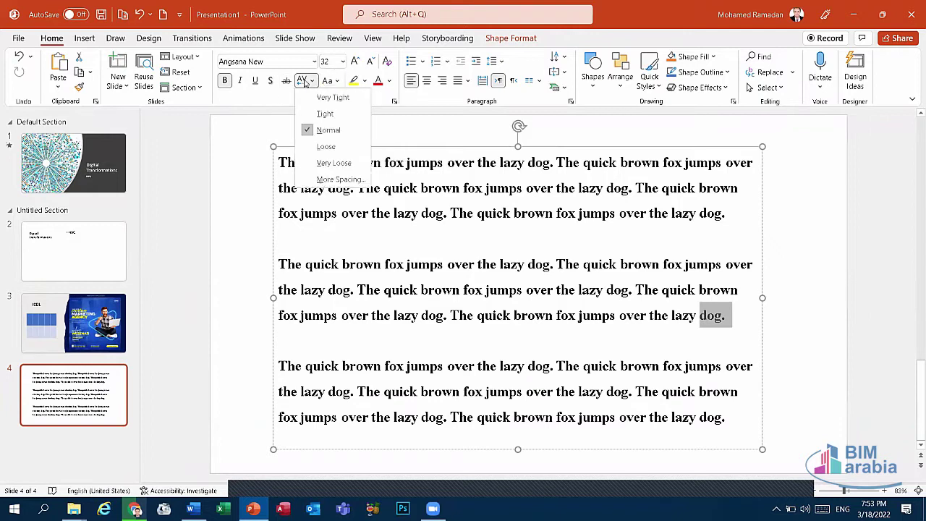
click(325, 114)
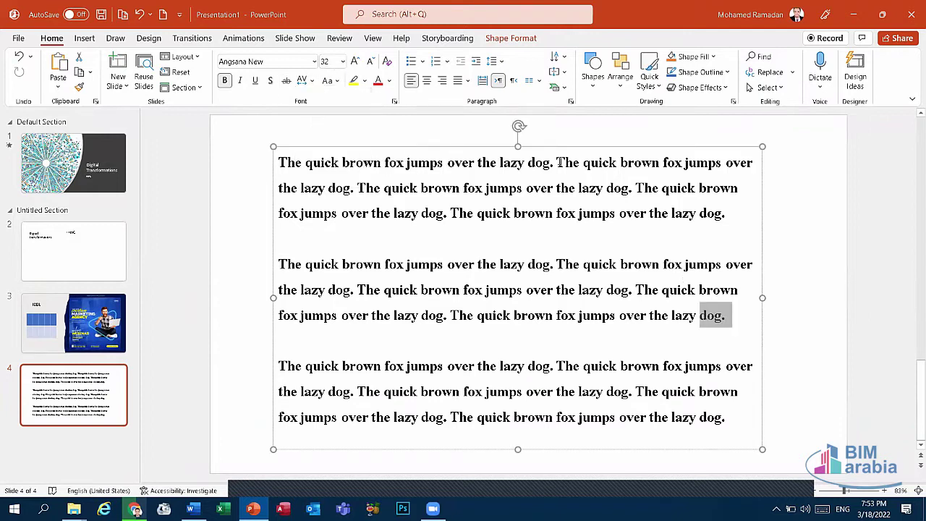
Enlarge the selected 'dog.' to 66 pt, keep Normal spacing, and apply Sentence case
click(355, 61)
click(355, 61)
click(356, 61)
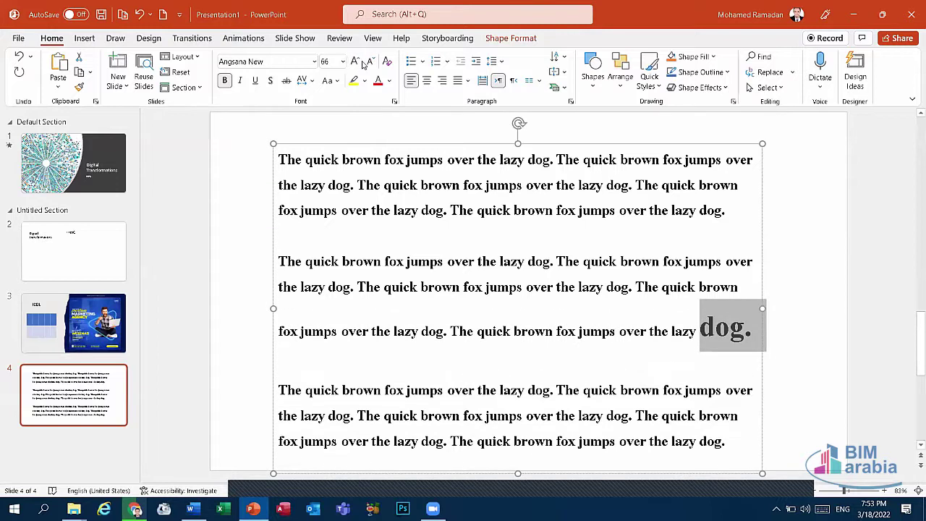
click(305, 81)
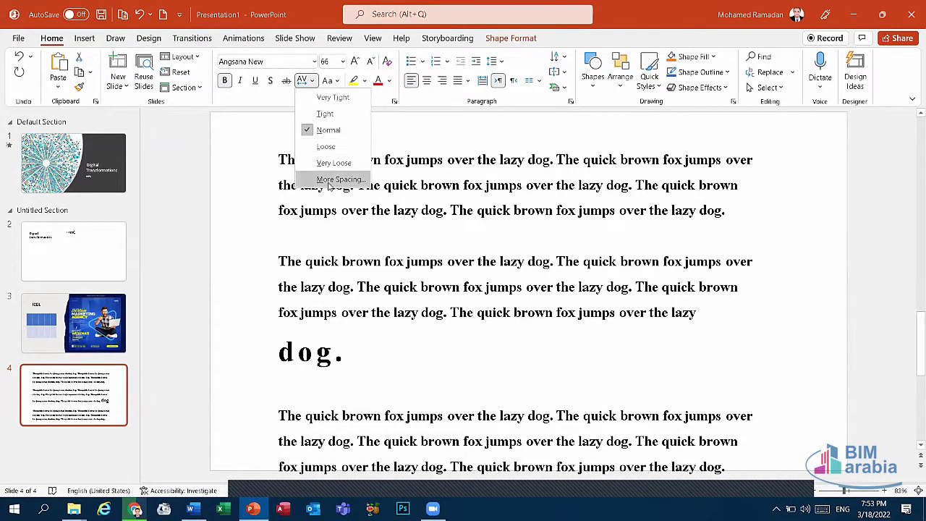
click(326, 130)
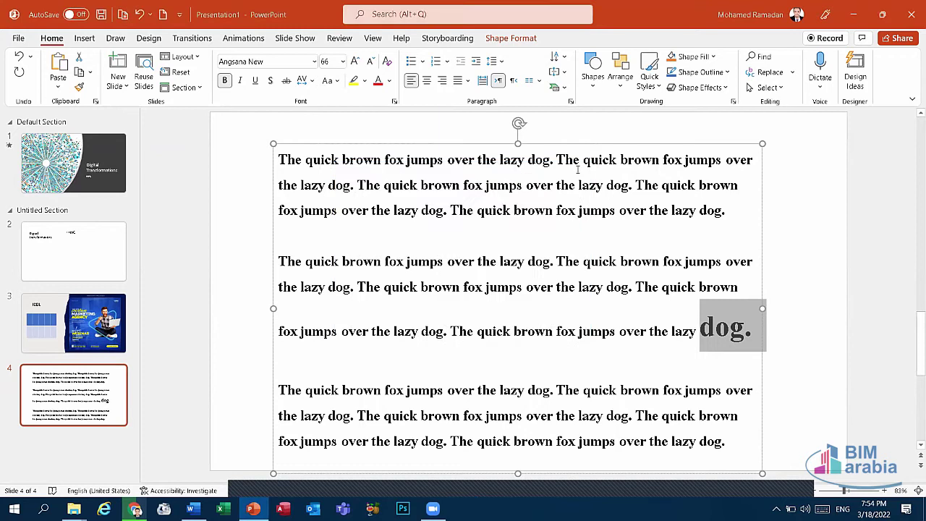
click(337, 81)
click(376, 98)
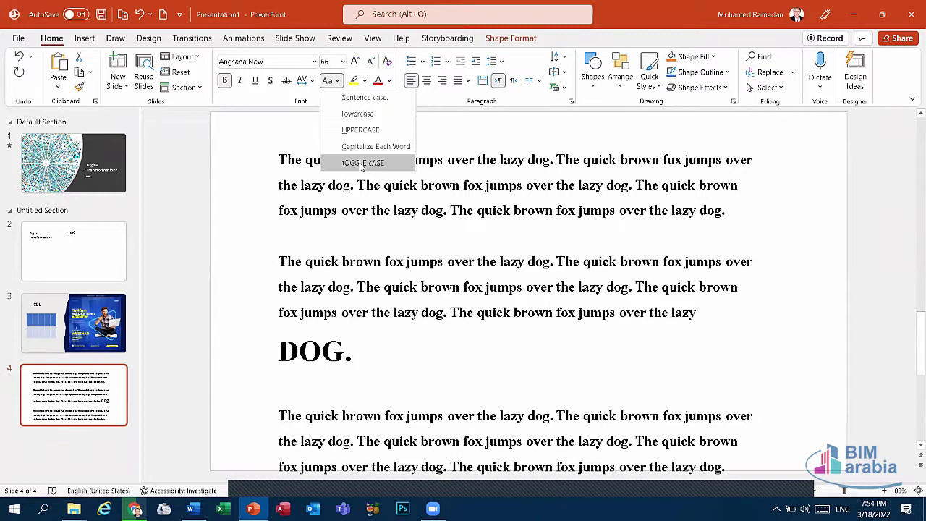
Change the word to 'DOG.' and shrink it from 66 pt down to 24 pt
click(370, 165)
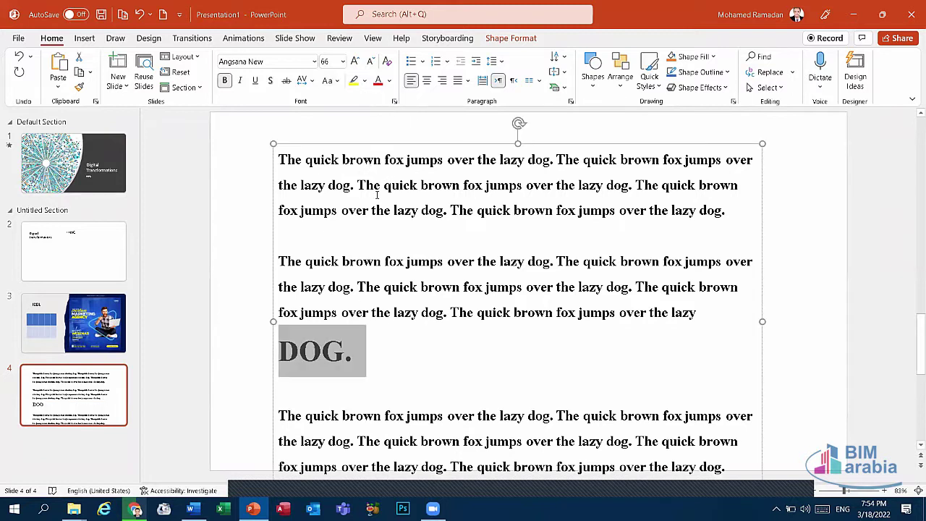
click(371, 63)
click(371, 62)
click(371, 63)
click(371, 62)
click(372, 62)
click(371, 63)
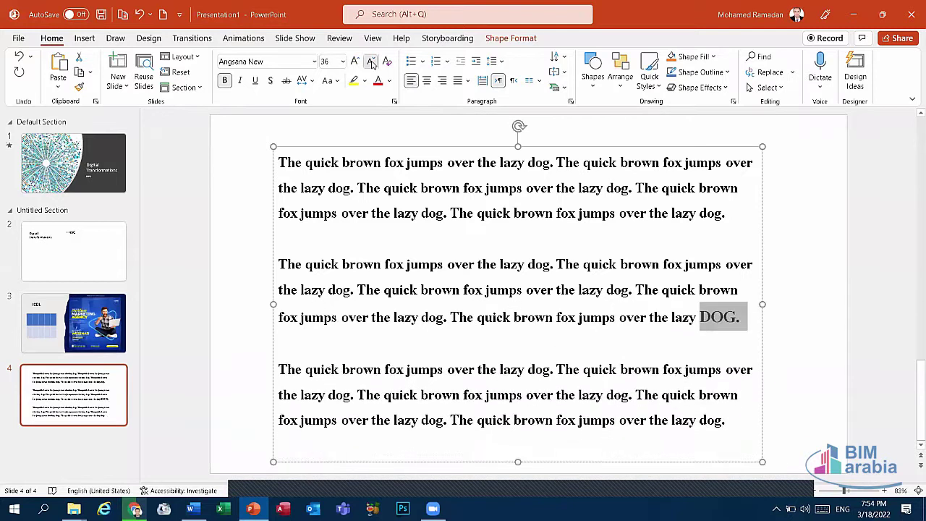
click(372, 63)
click(371, 62)
click(371, 62)
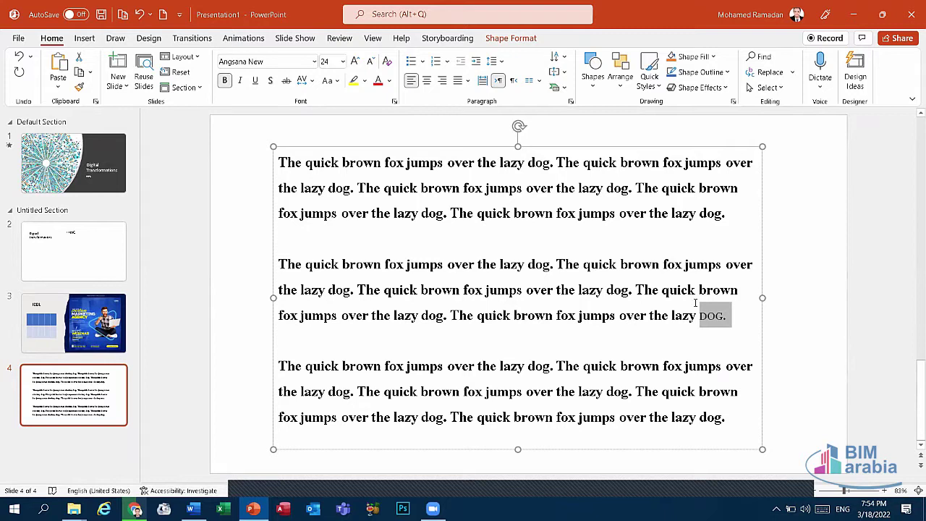
Delete 'DOG.' and the blank line after it
key(Delete)
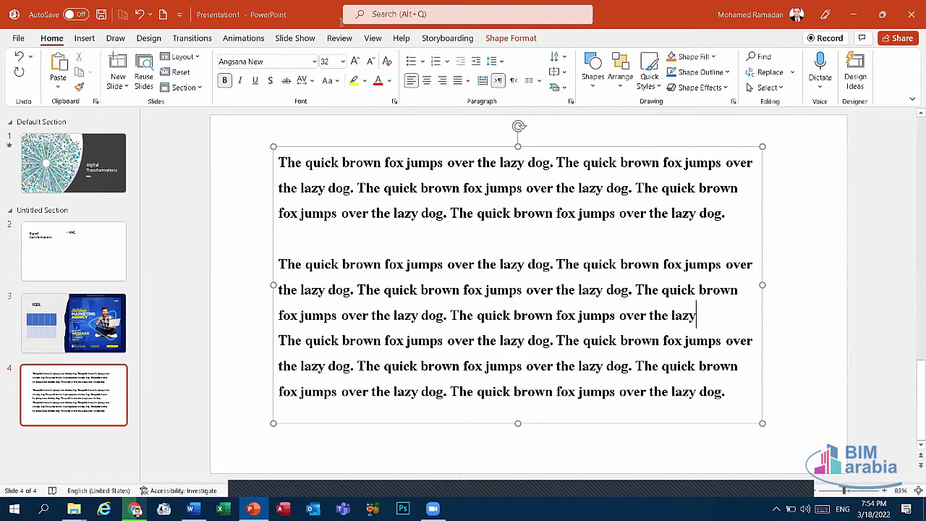
key(alt)
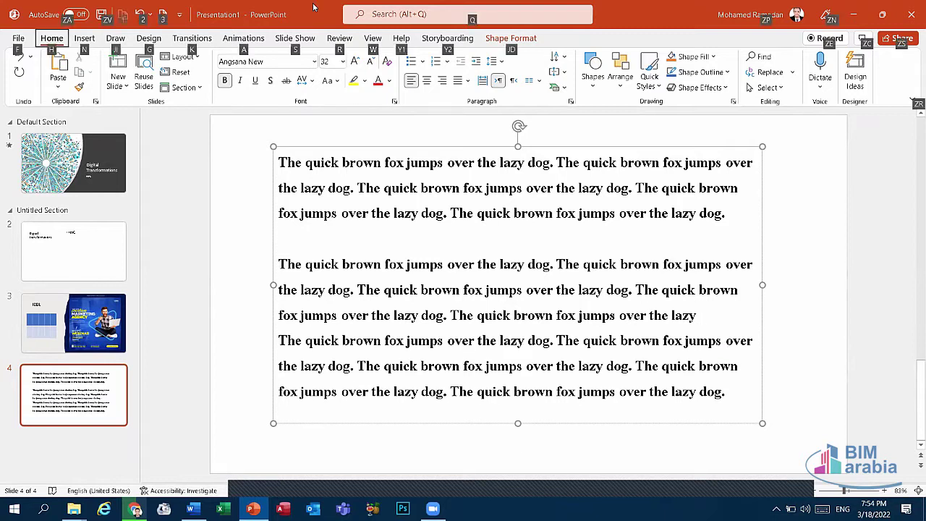
key(Escape)
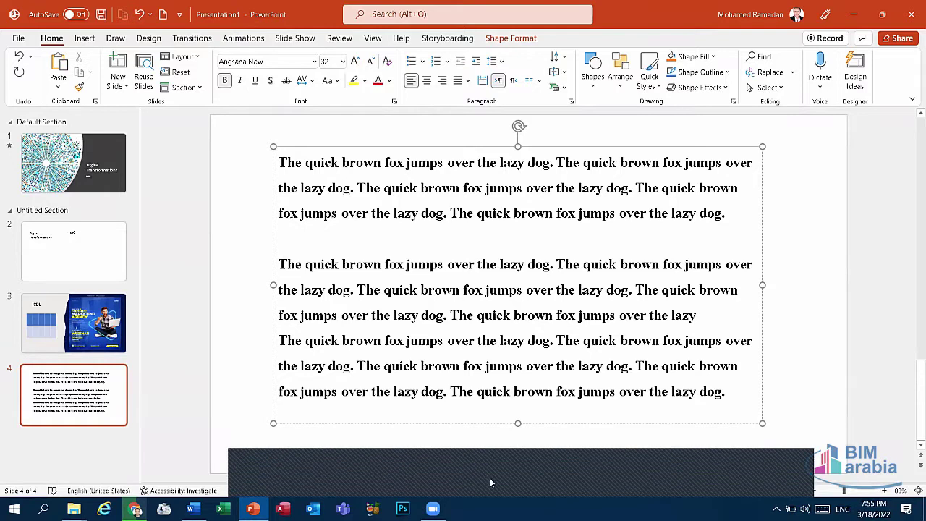
click(488, 479)
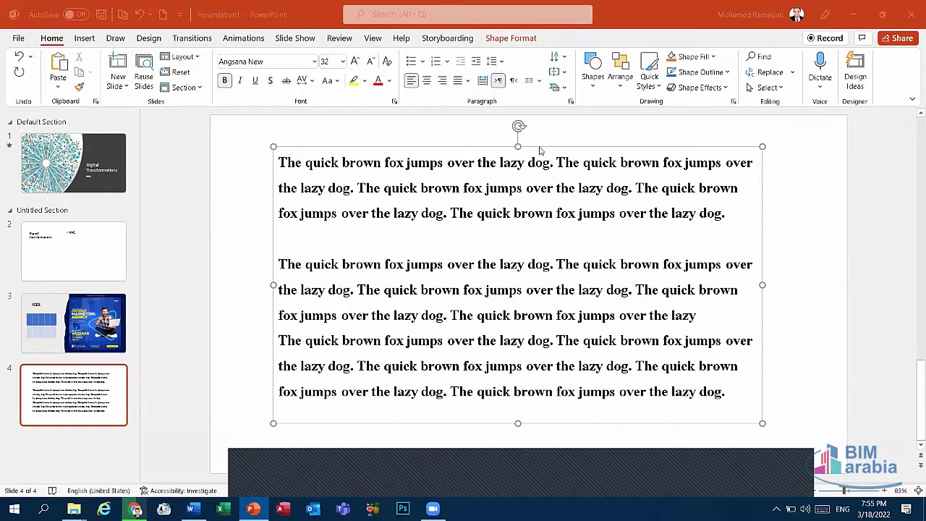
click(724, 219)
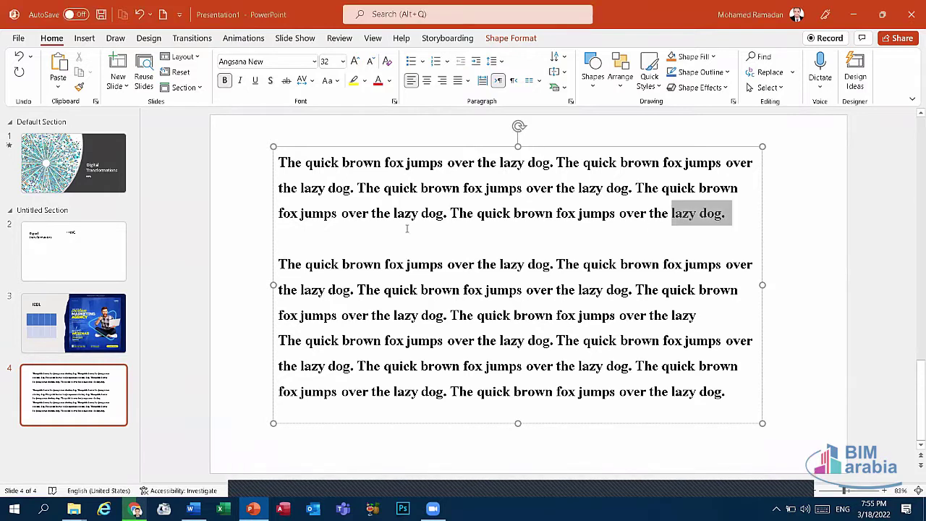
drag(727, 212, 278, 162)
click(378, 80)
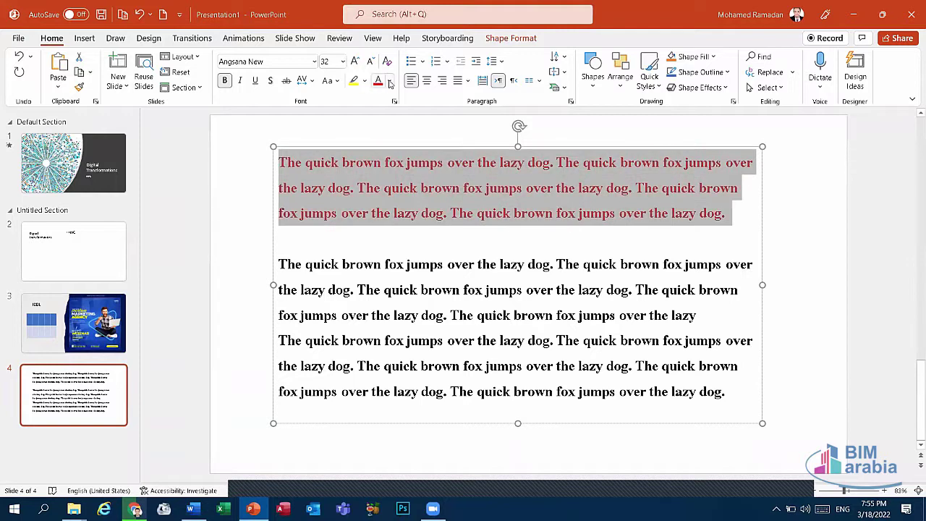
click(389, 80)
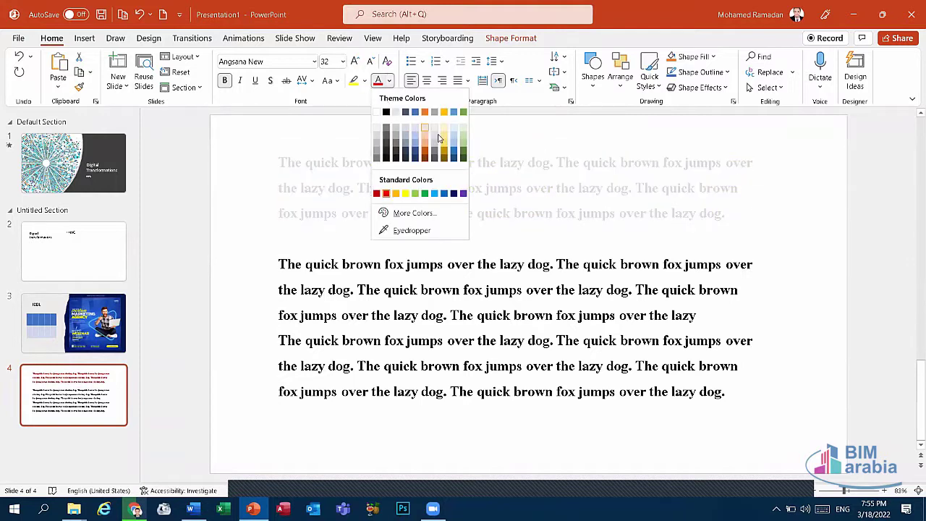
click(423, 194)
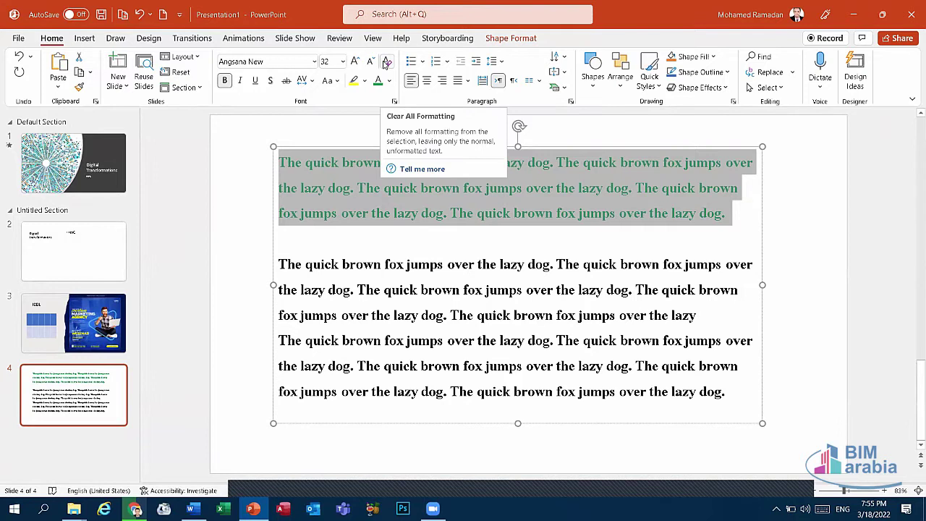
click(387, 63)
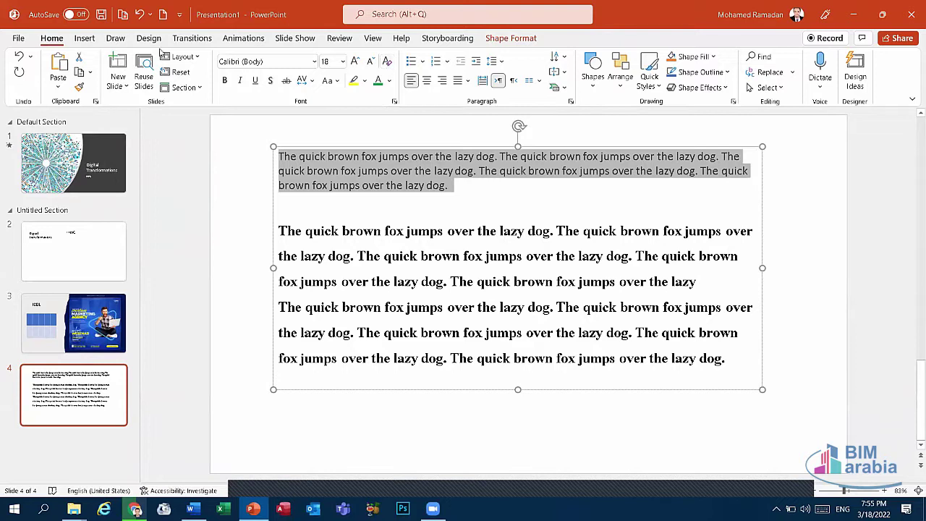
click(149, 16)
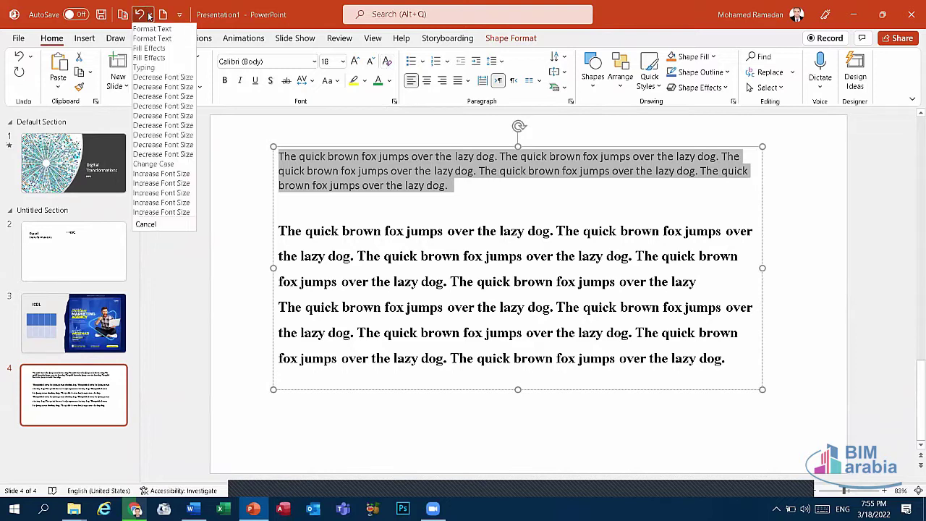
click(147, 16)
click(140, 15)
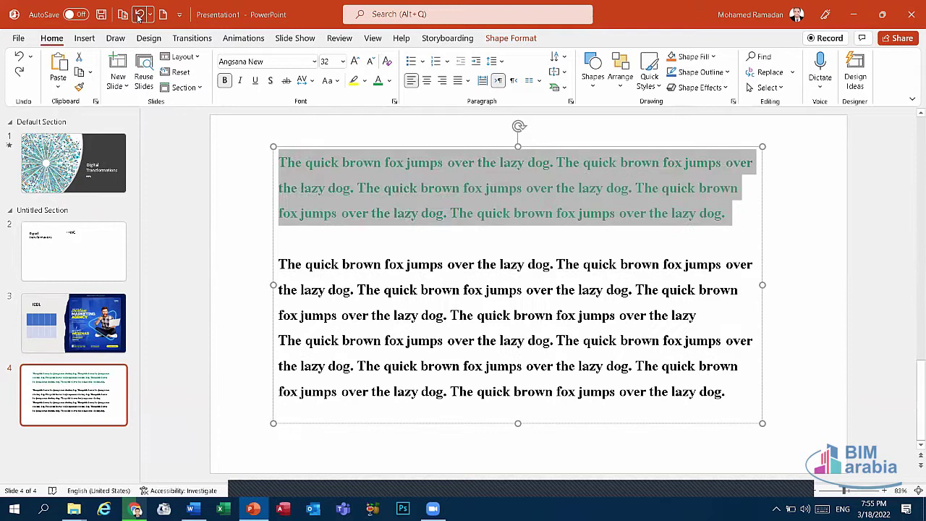
click(140, 16)
click(140, 16)
click(321, 242)
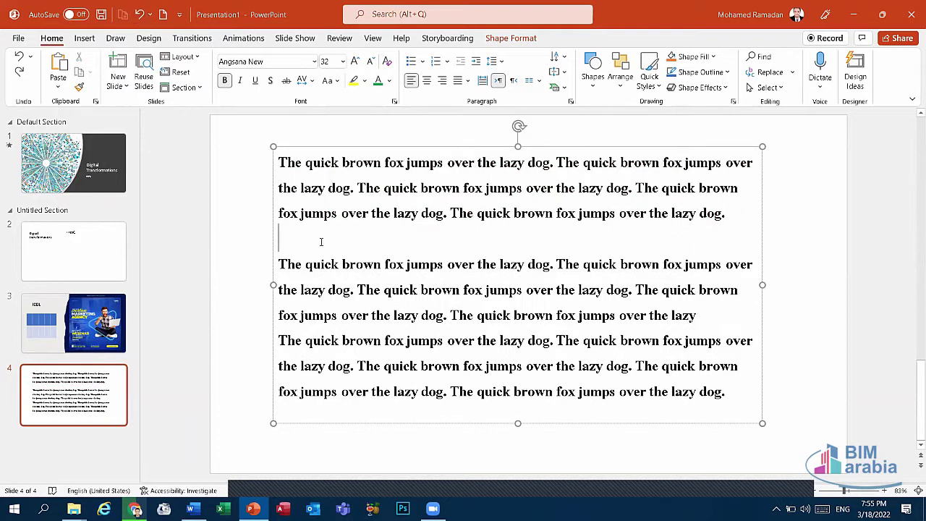
Remove the blank line between paragraphs and highlight all the filler text bright green
key(BackSpace)
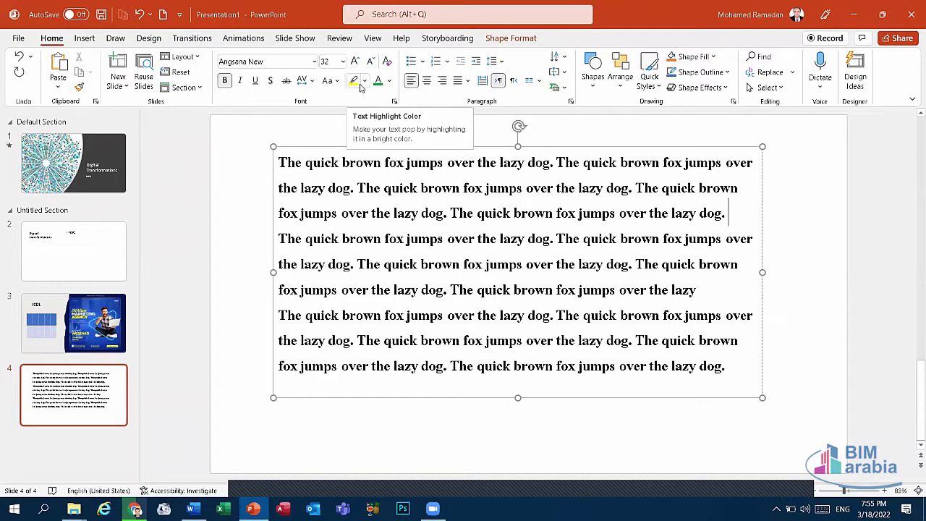
drag(725, 366, 278, 161)
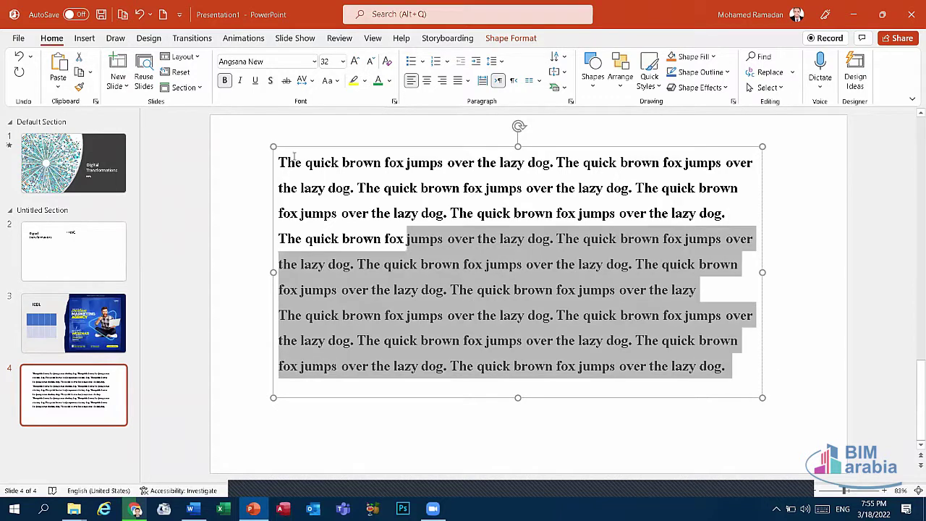
click(353, 81)
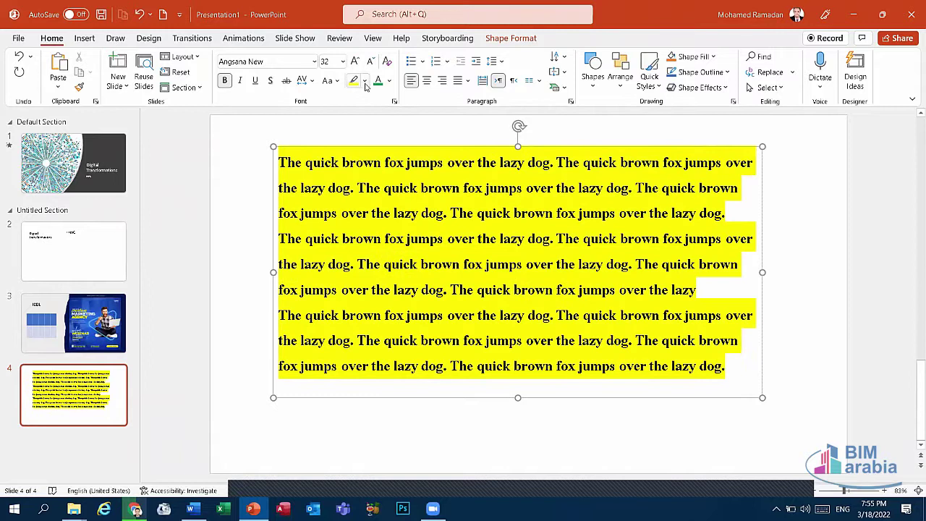
click(365, 86)
click(372, 97)
mouse_move(463, 188)
mouse_down()
mouse_move(511, 213)
mouse_move(620, 366)
mouse_up()
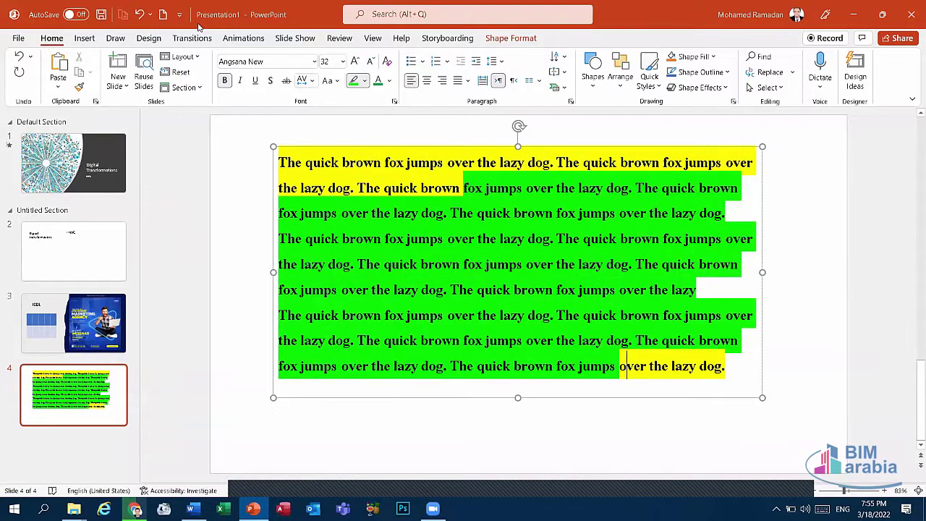
click(139, 14)
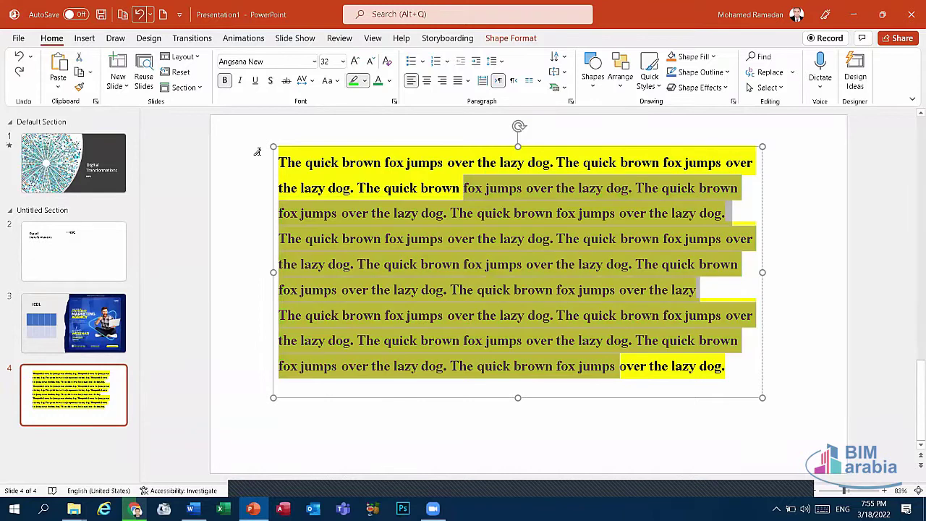
click(355, 81)
click(142, 15)
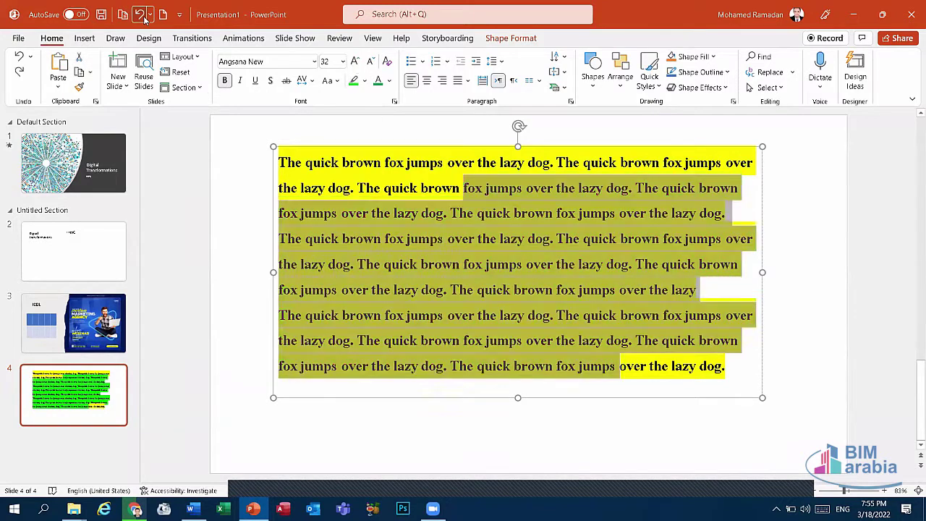
click(141, 14)
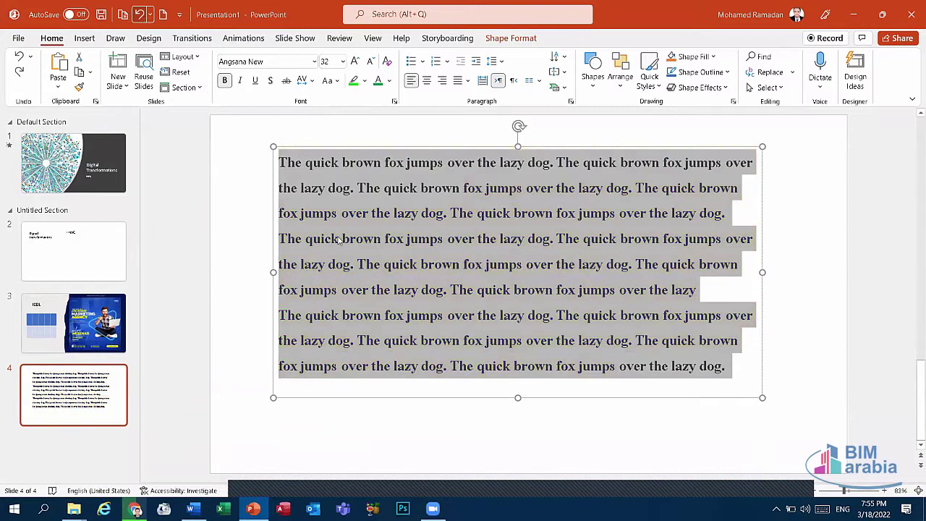
click(354, 80)
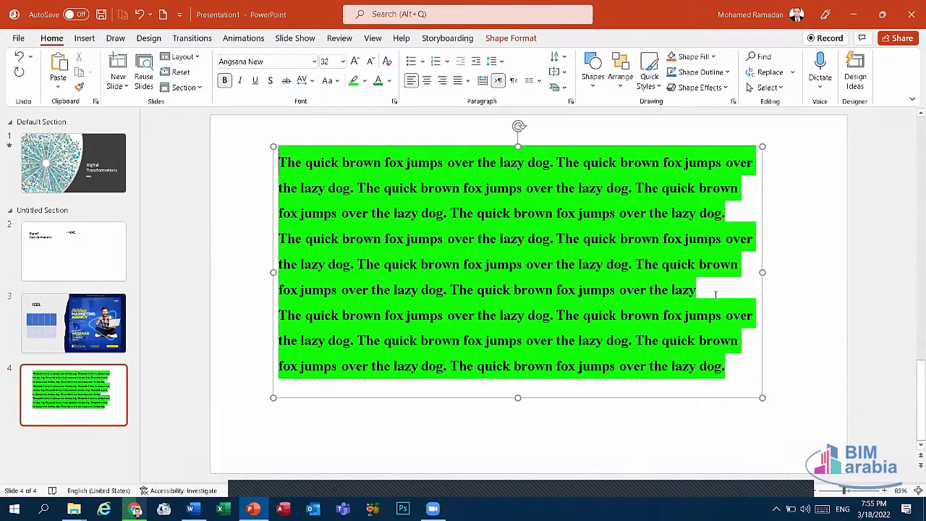
Justify the first paragraph, remove the stray blank line after it, and switch to Word
click(467, 80)
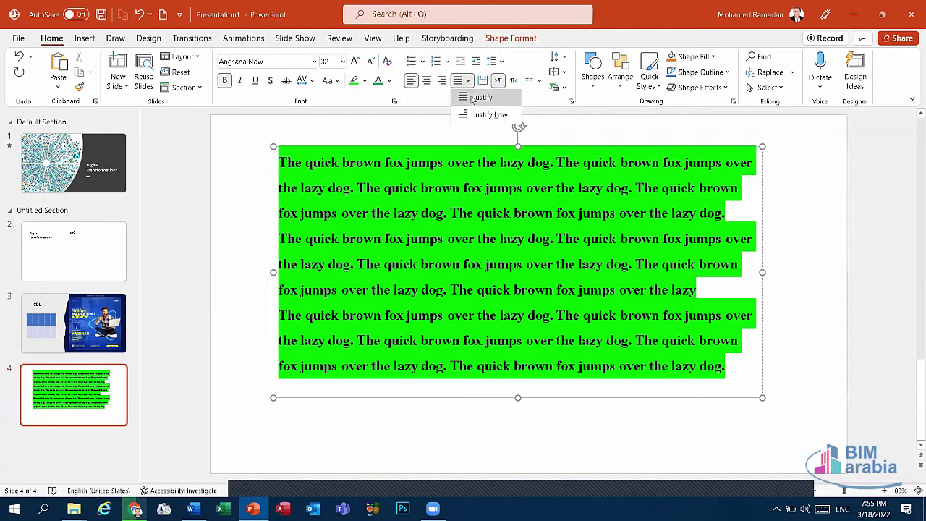
click(477, 113)
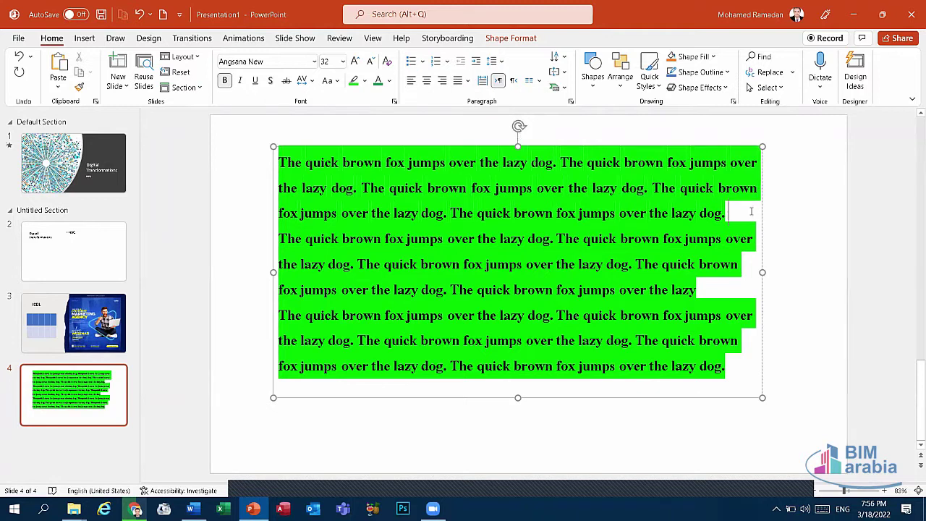
key(Return)
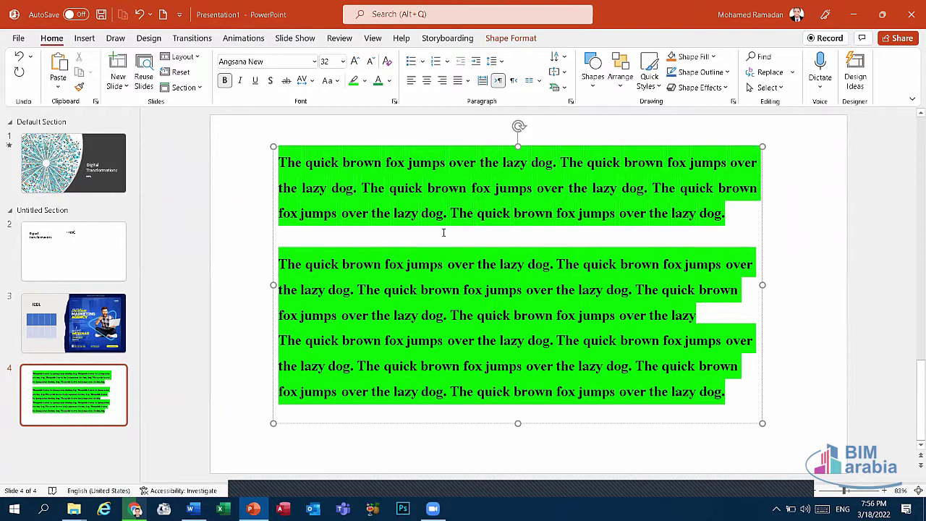
key(BackSpace)
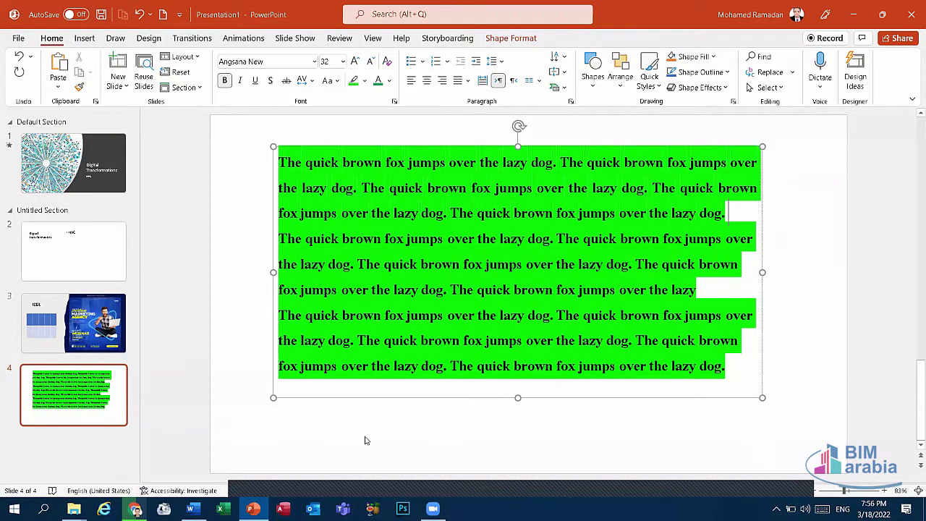
click(191, 509)
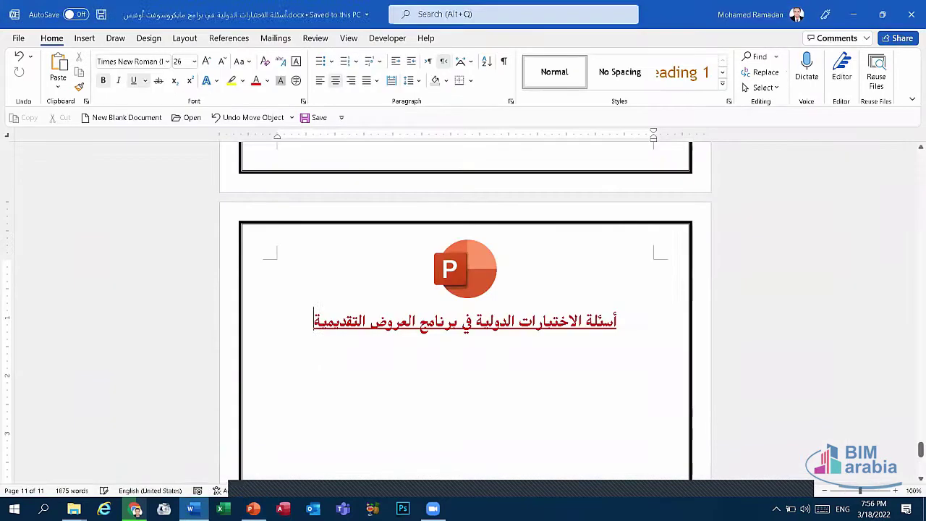
Generate sample filler paragraphs with a rand() formula in a new blank Word document
right_click(191, 509)
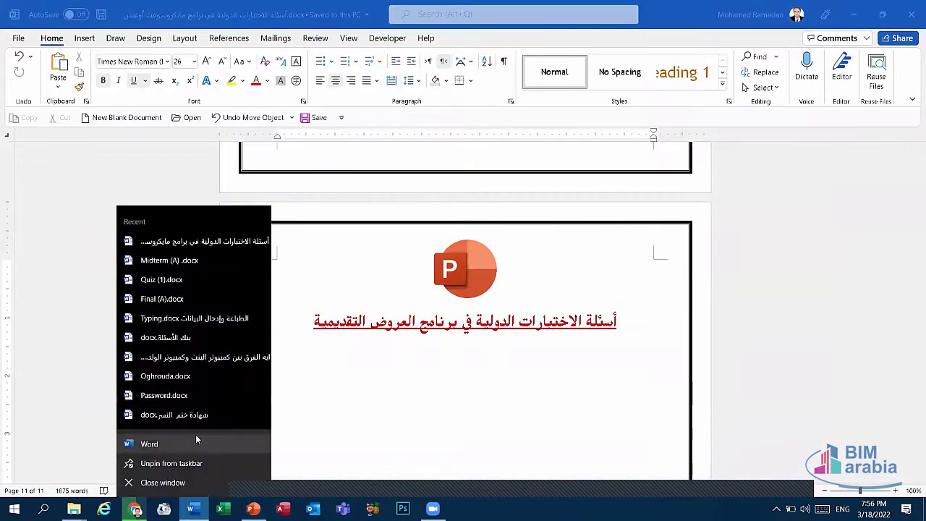
click(492, 339)
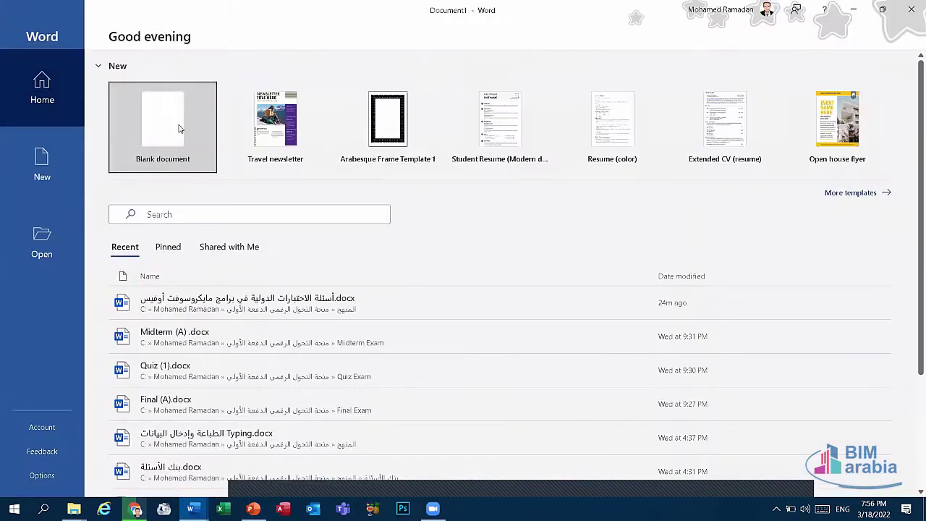
click(182, 128)
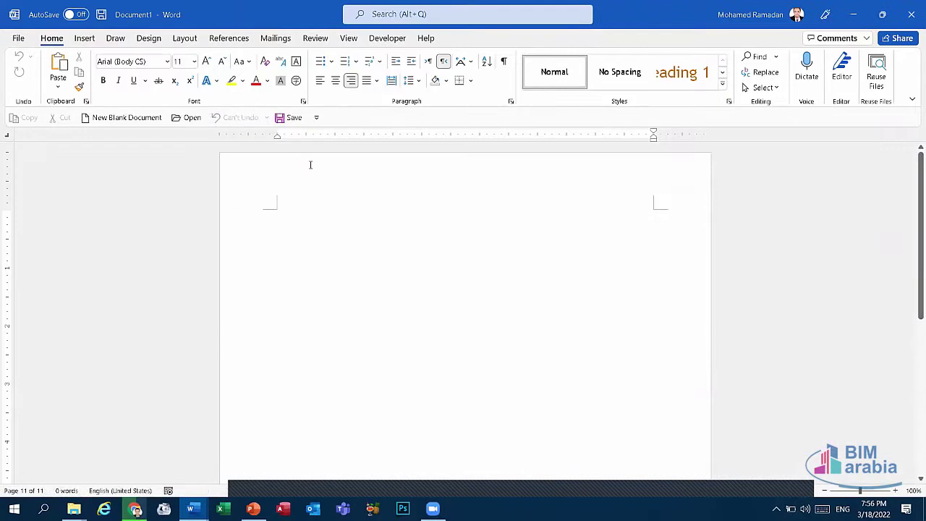
key(ctrl+shift)
key(alt+shift)
text(=r)
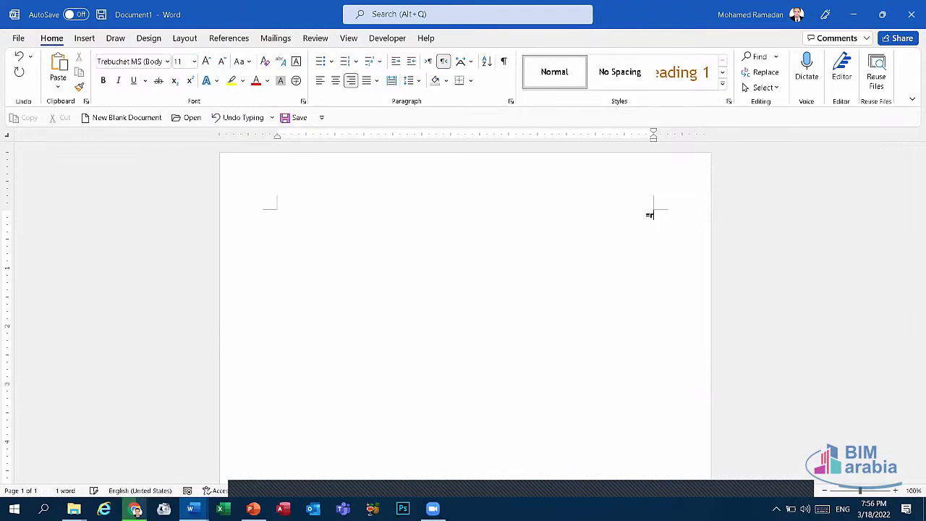
text(and)
text(())
key(Return)
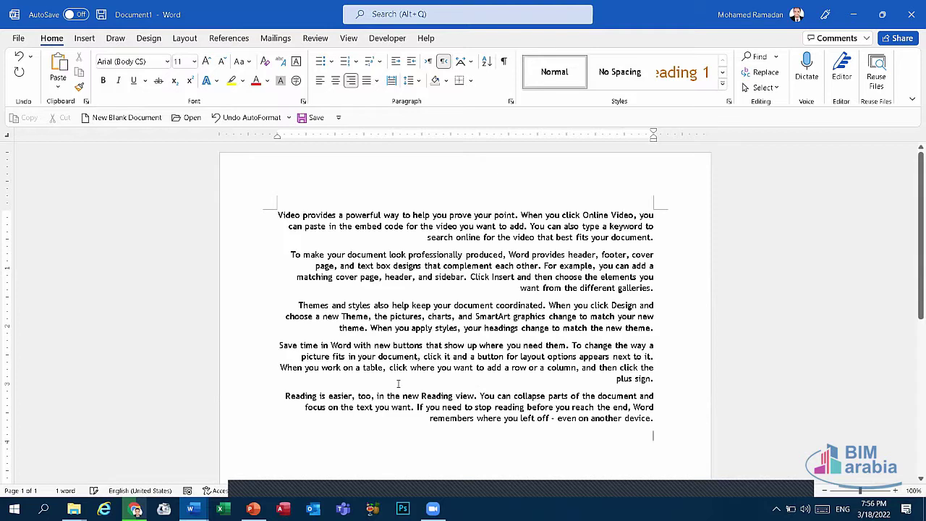
Set the sample paragraphs left-to-right, try and undo yellow highlight and shading, then minimize the document
drag(653, 424, 254, 220)
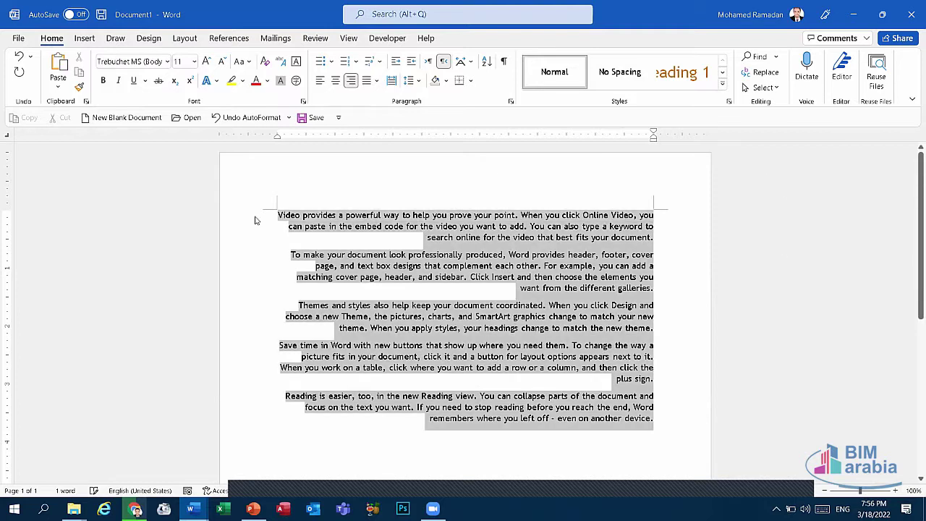
click(427, 61)
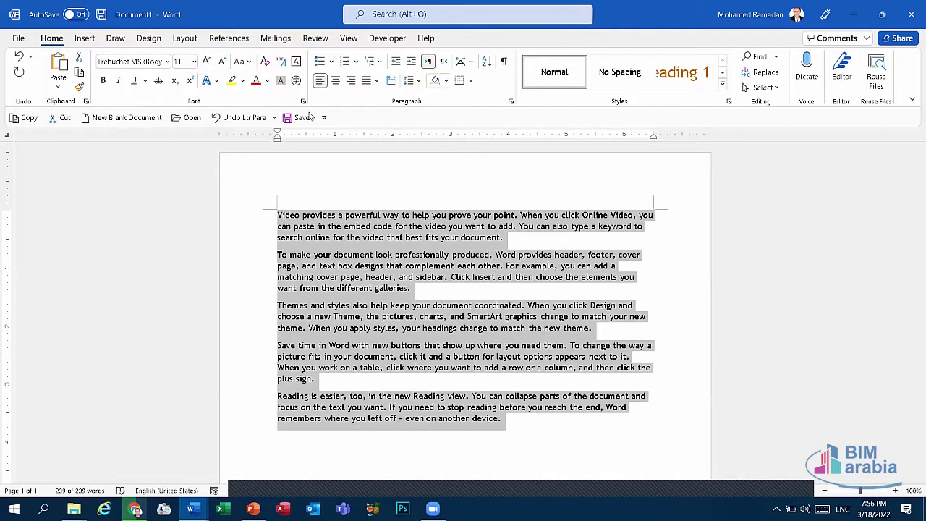
click(231, 80)
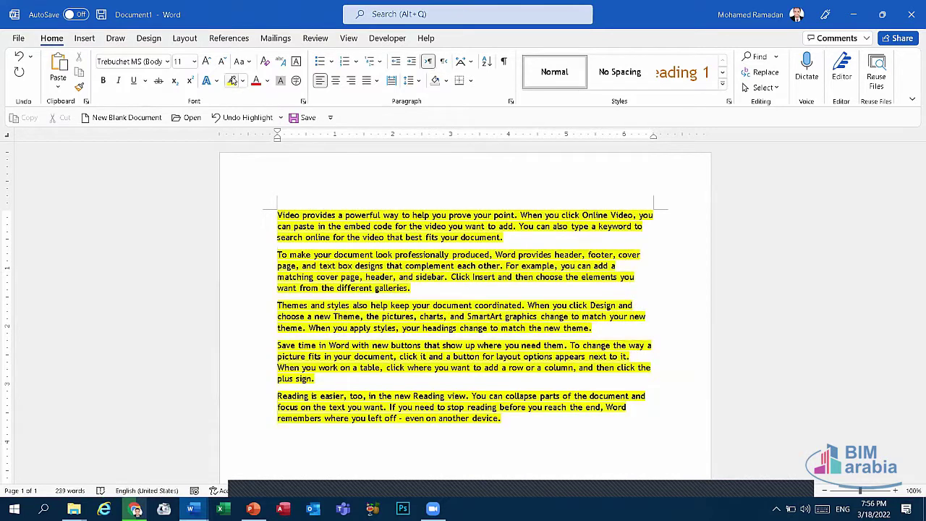
click(235, 118)
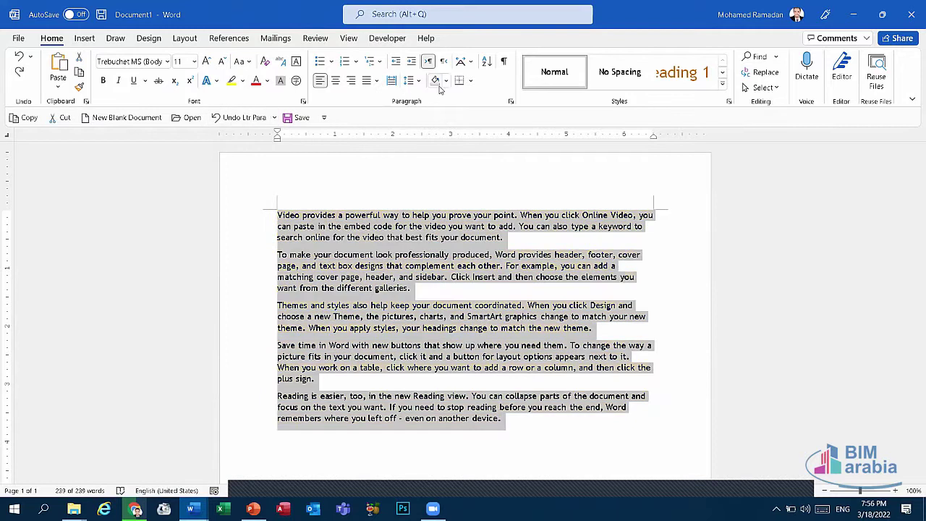
click(445, 80)
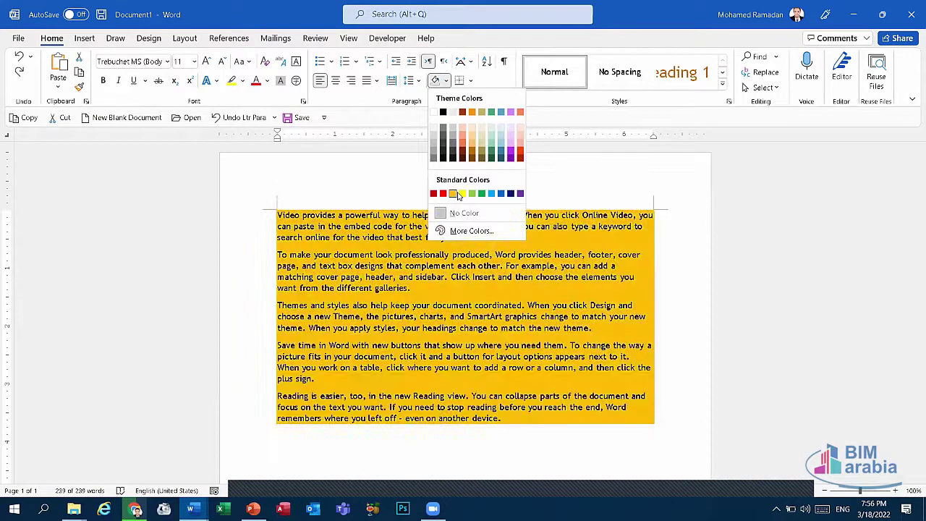
click(458, 194)
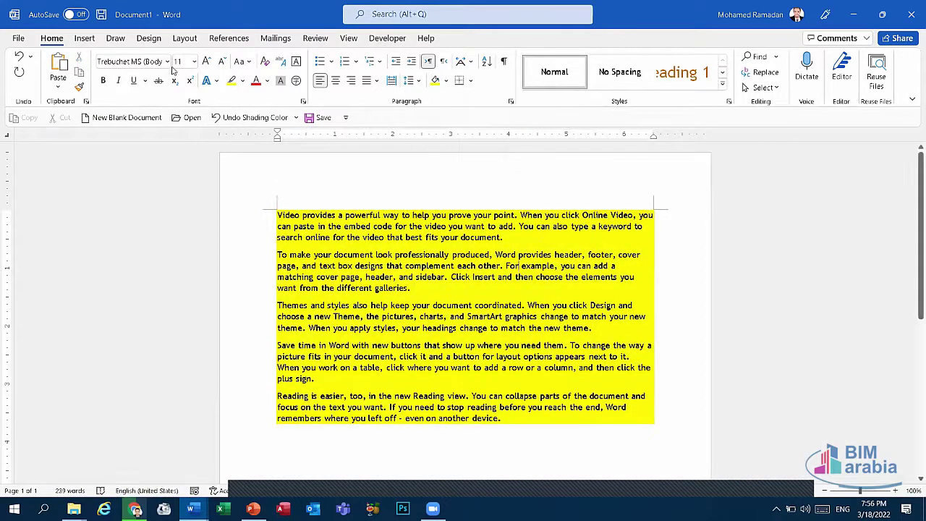
click(239, 118)
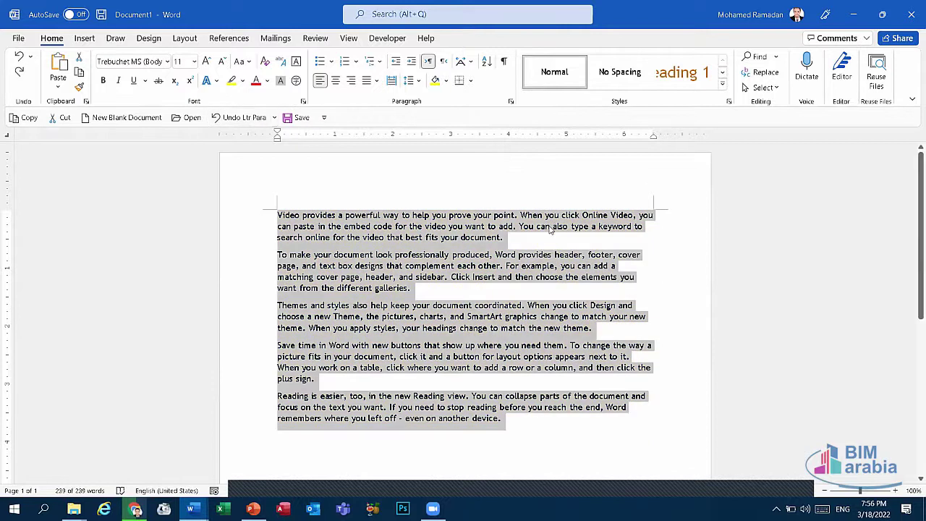
click(867, 16)
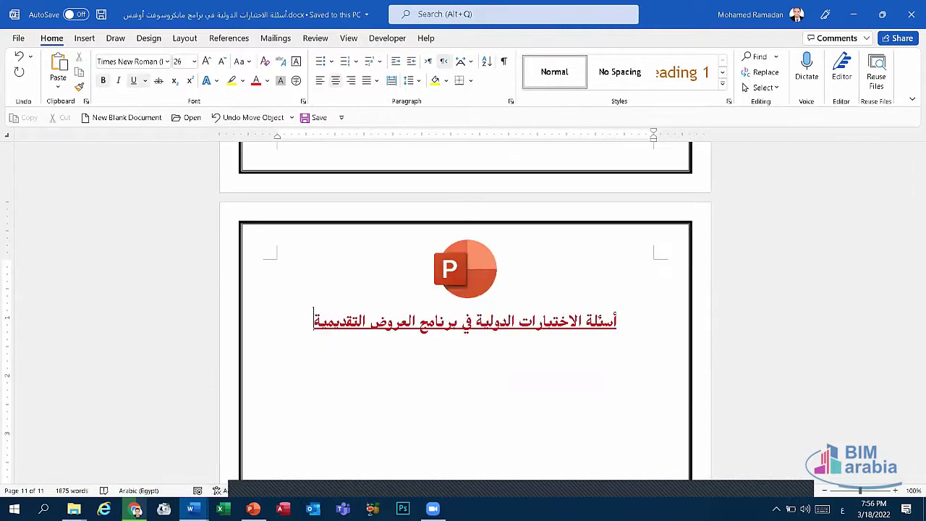
Back in PowerPoint, undo edits until the green highlight is removed from the filler text
click(253, 508)
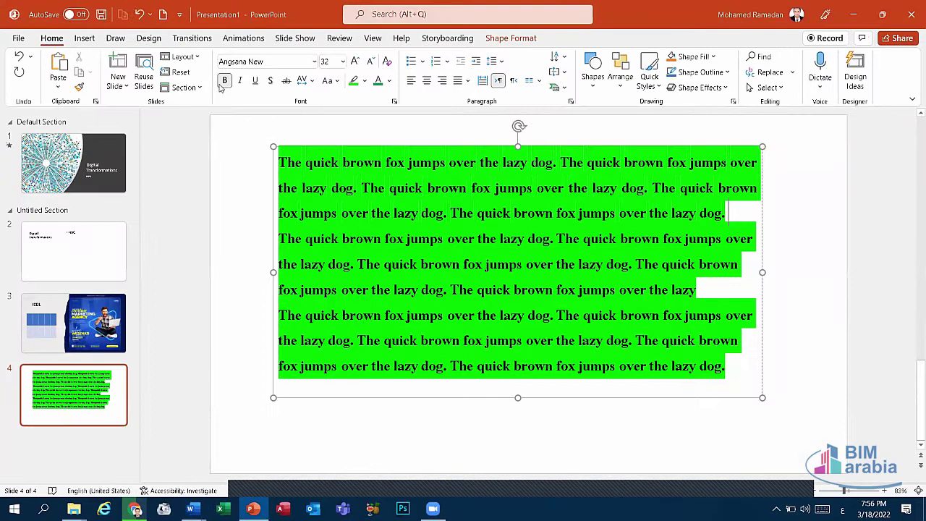
click(139, 15)
click(140, 15)
click(140, 14)
click(140, 14)
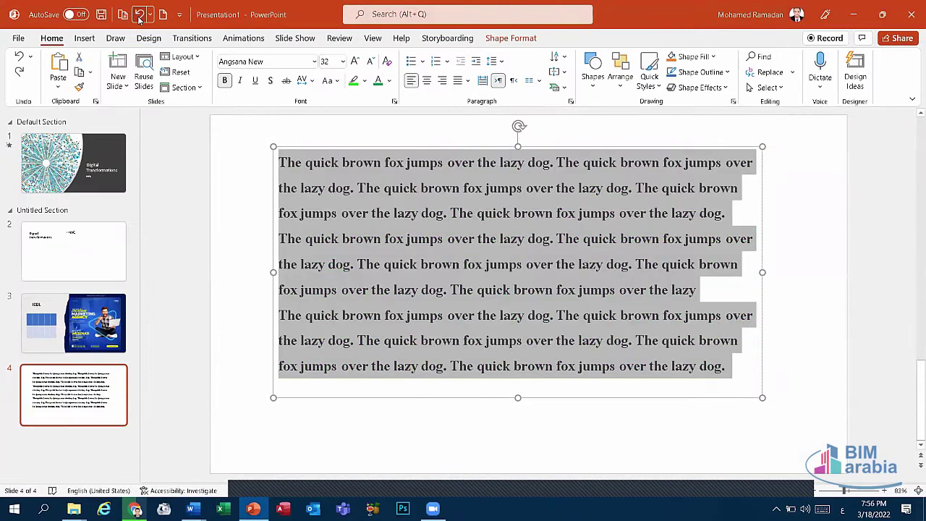
click(484, 212)
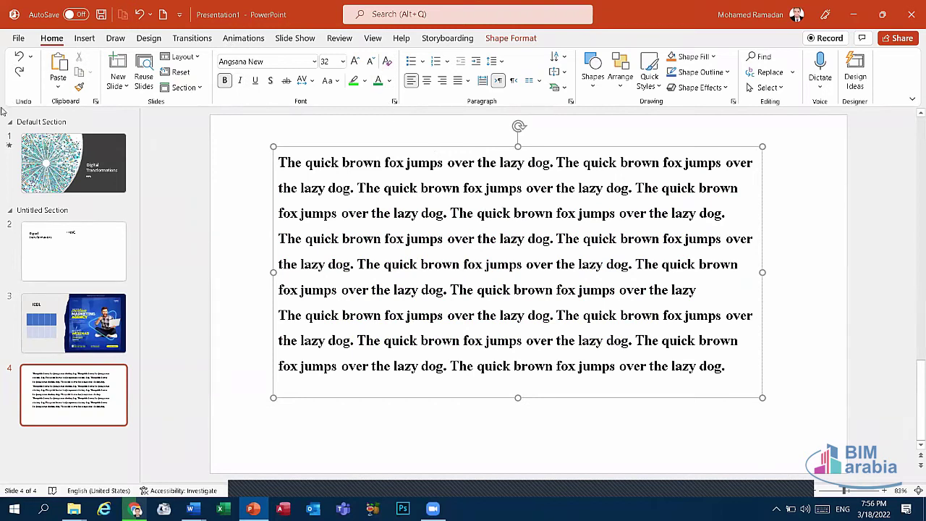
Undo and redo edits, ending with the blank line after the first paragraph removed
click(19, 59)
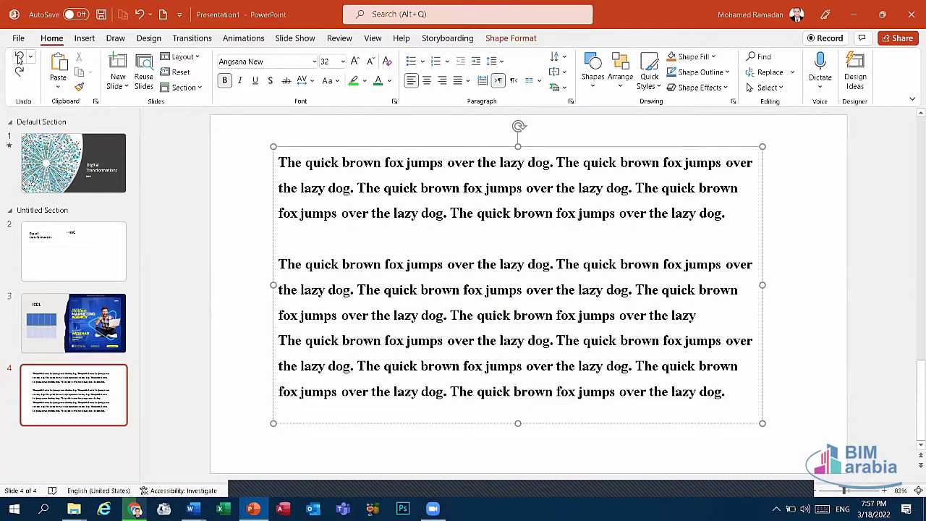
click(19, 59)
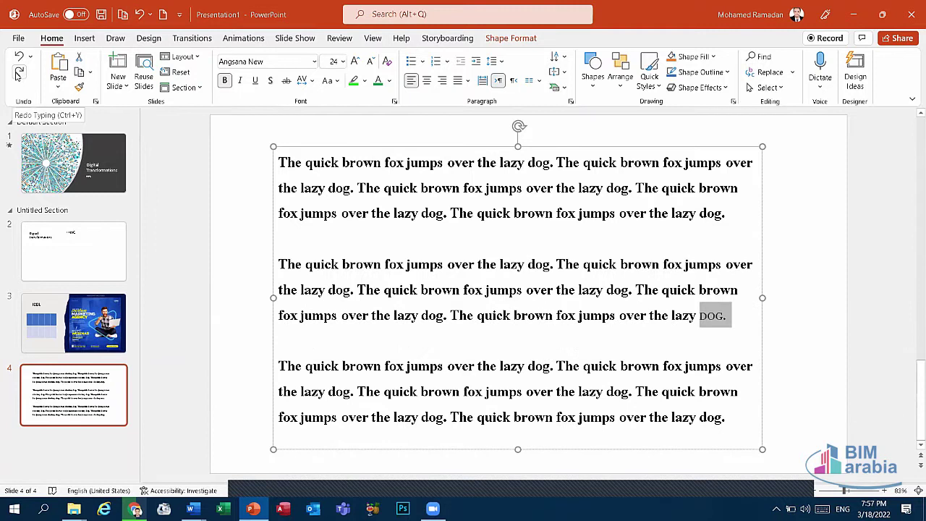
click(18, 74)
click(18, 75)
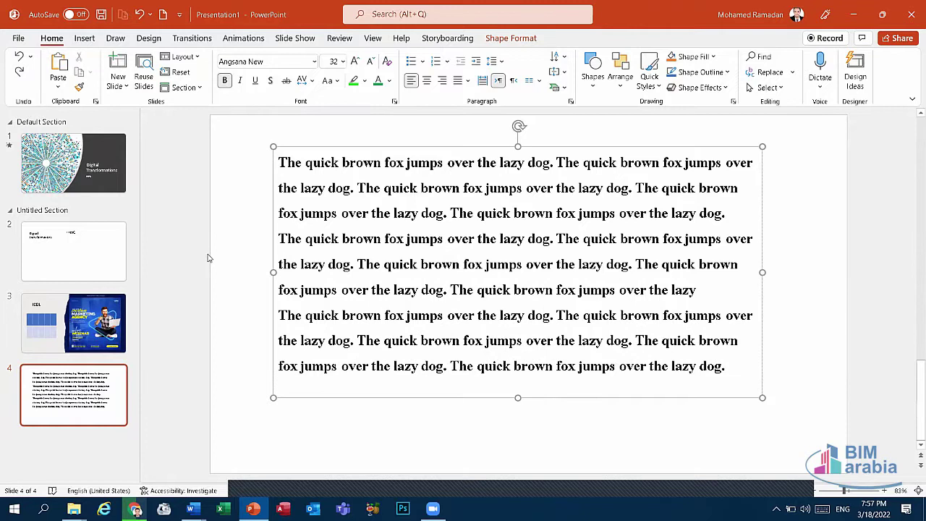
click(18, 58)
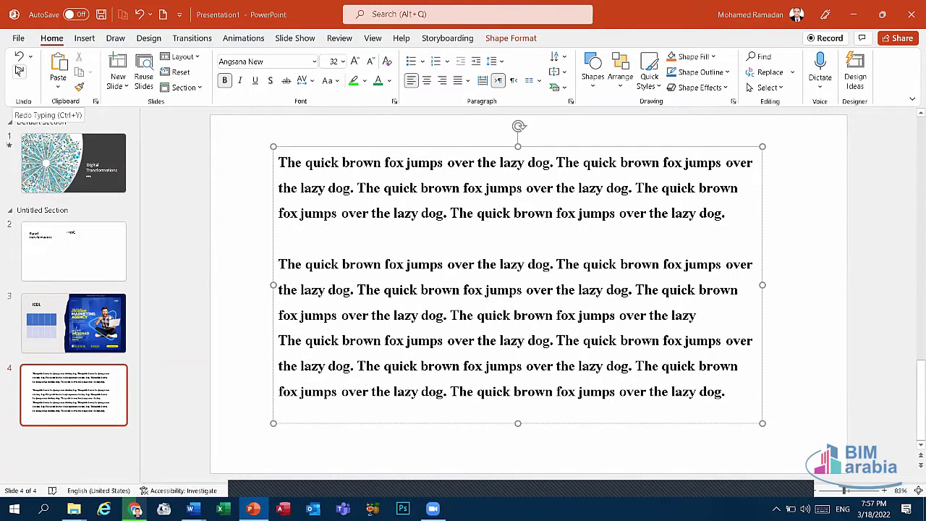
click(19, 71)
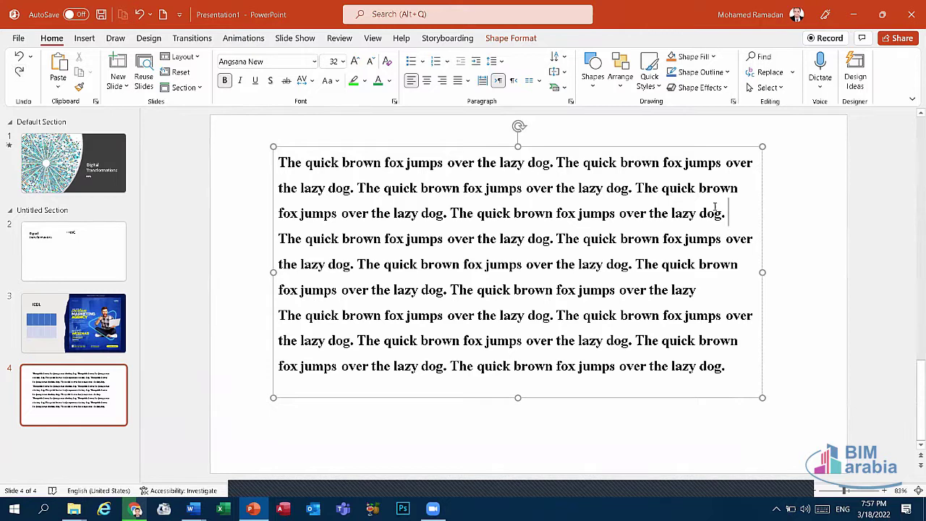
Make the 'dog.' on line two green with green highlight and enlarge it to 60 pt
double_click(620, 188)
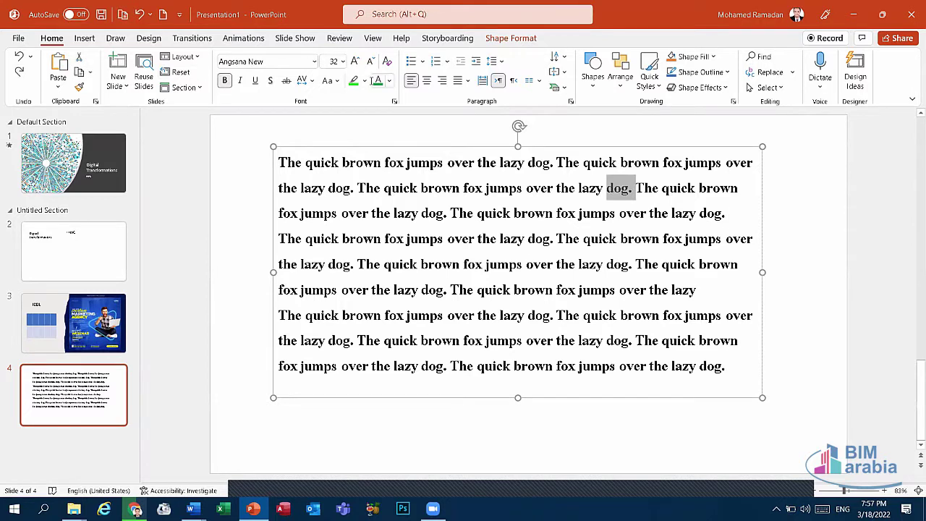
click(377, 80)
click(354, 80)
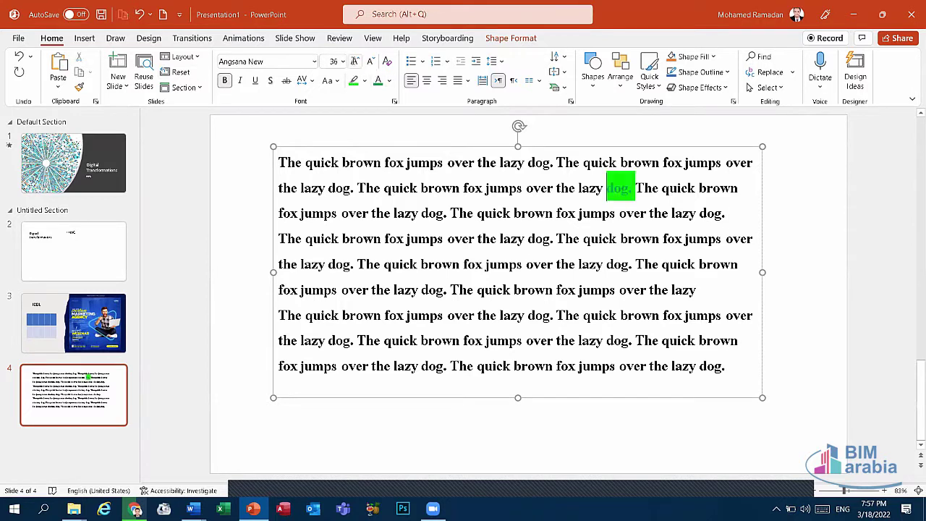
click(355, 61)
click(355, 61)
click(355, 61)
click(354, 60)
click(355, 61)
click(355, 61)
drag(635, 188, 606, 188)
click(354, 61)
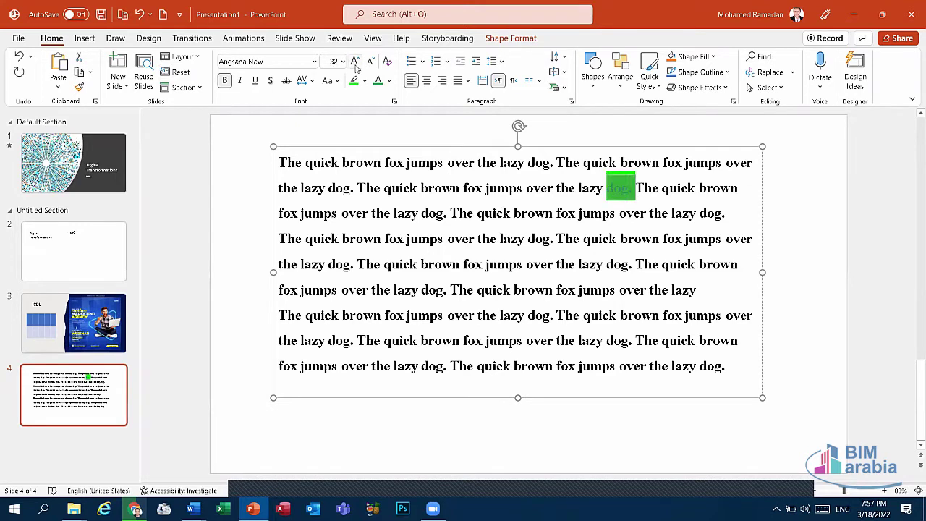
click(355, 61)
click(355, 61)
click(308, 261)
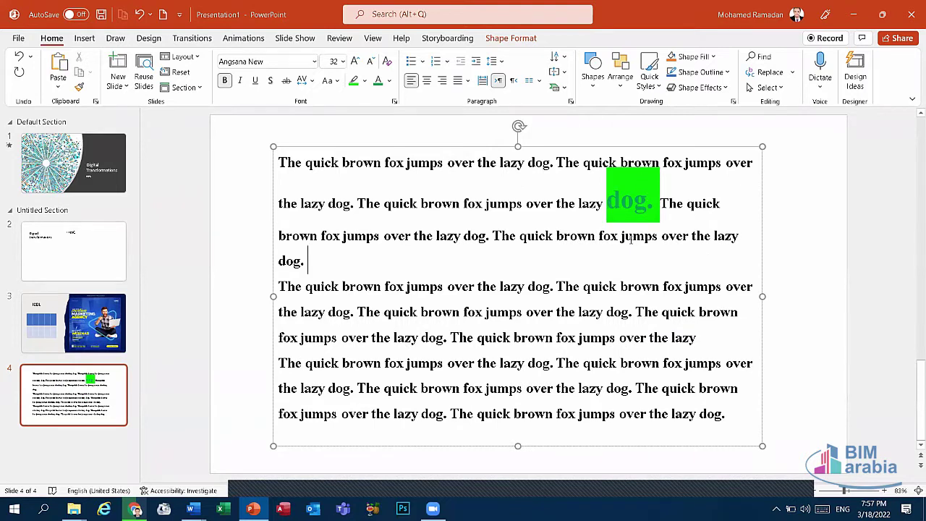
Reselect the large green 'dog.' on line two
double_click(314, 268)
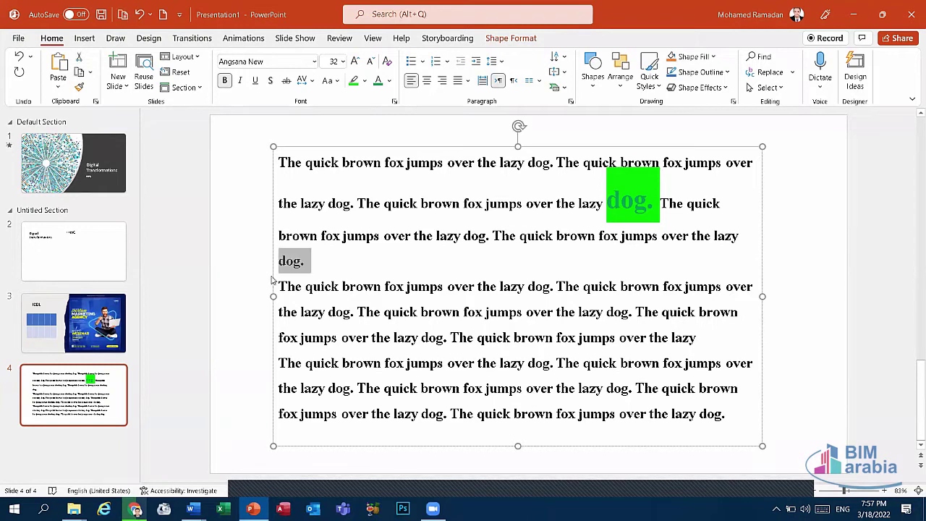
click(662, 215)
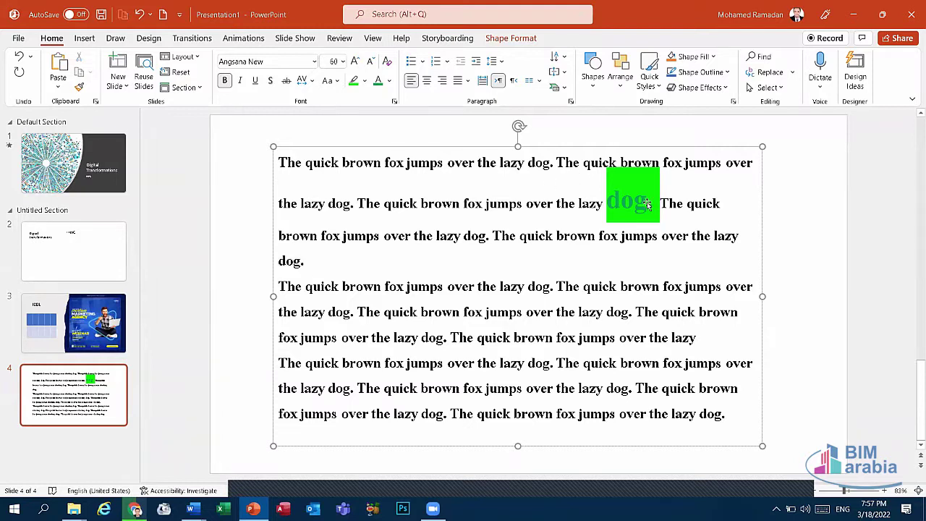
key(Left)
key(shift+Left)
key(shift+Left)
key(shift+Left)
key(shift+Left)
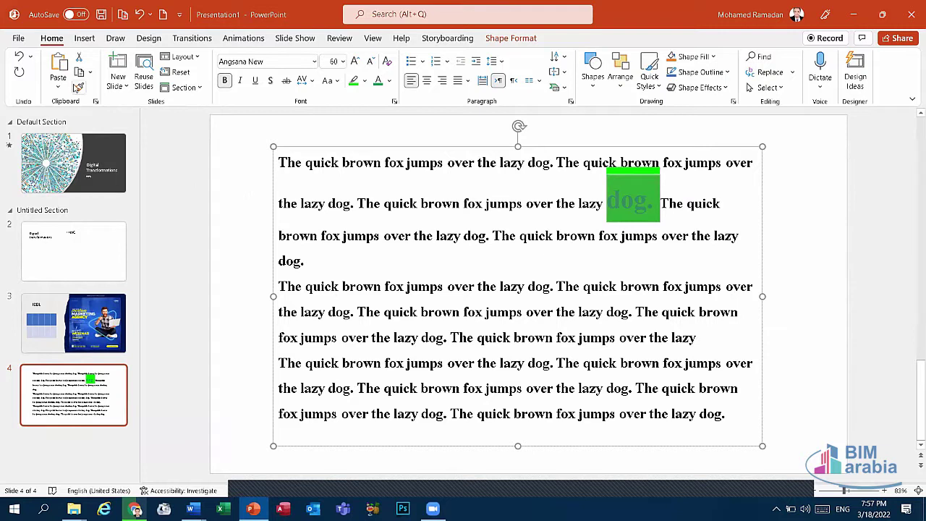
Format-paint the green 'dog.' style onto the first paragraph's 'dog.', then undo it
click(81, 87)
drag(329, 264, 291, 264)
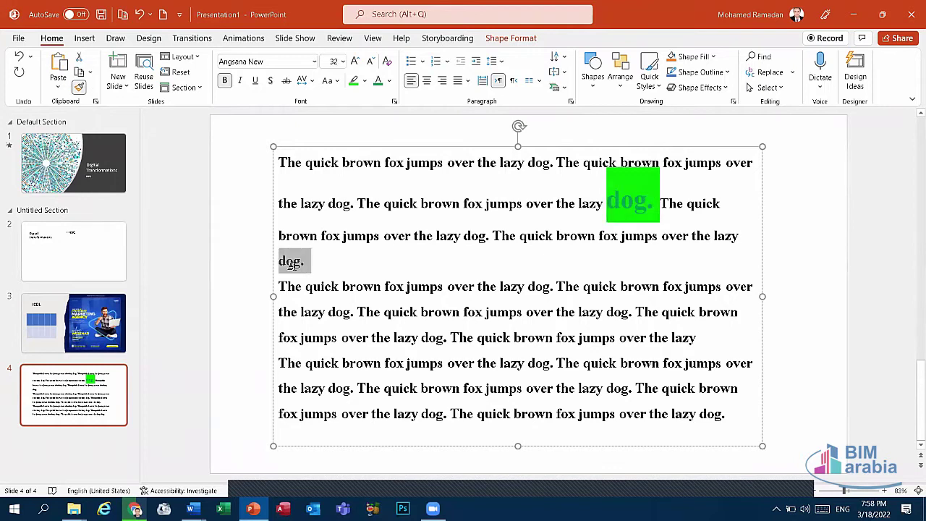
drag(291, 265, 276, 265)
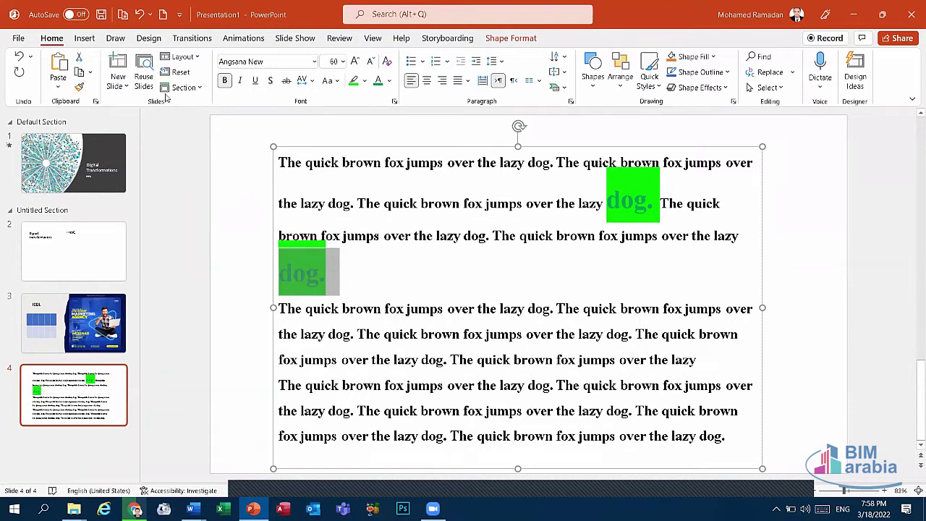
click(140, 15)
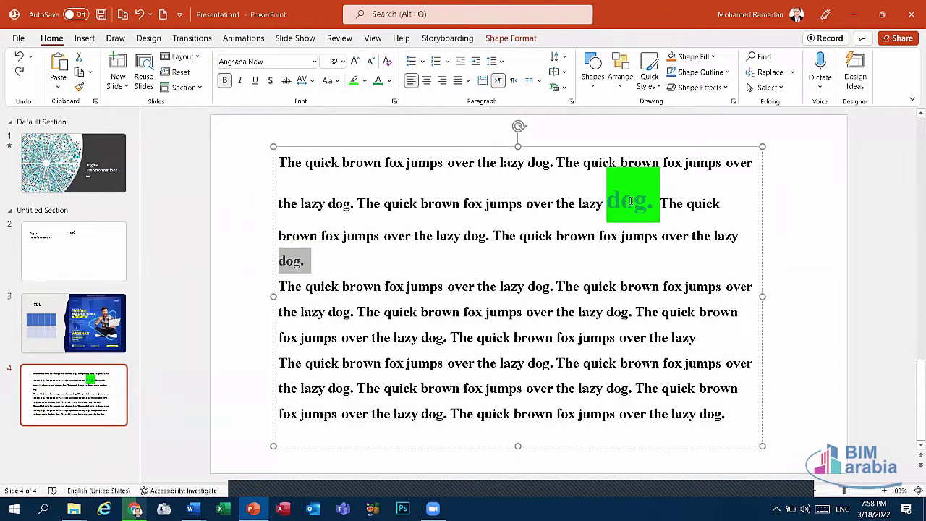
Reapply the green 60 pt 'dog.' formatting to the first paragraph's 'dog.' and select 'quick'
click(649, 212)
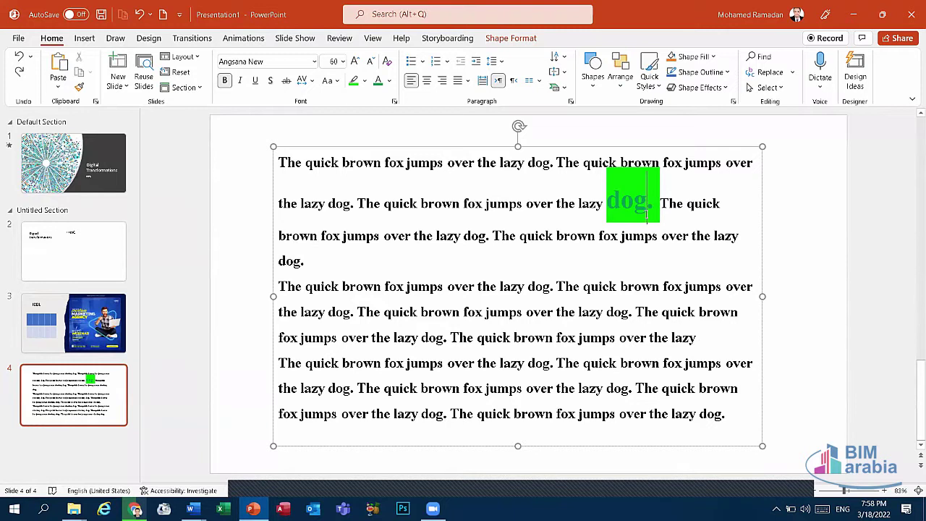
drag(650, 212, 617, 211)
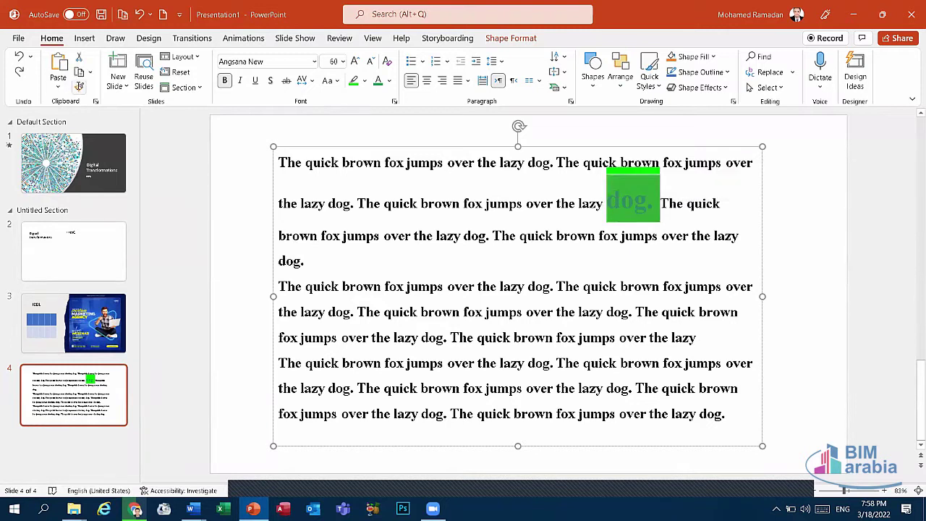
click(80, 86)
drag(322, 265, 241, 264)
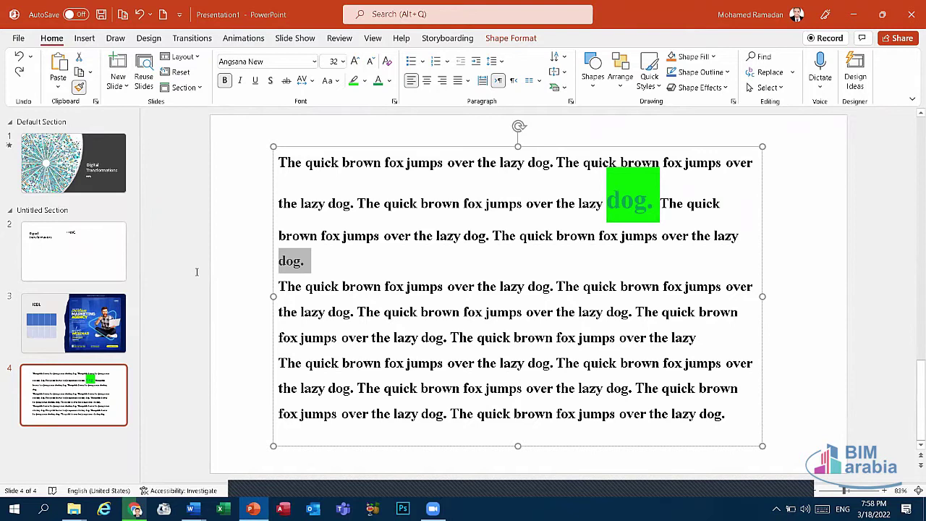
drag(246, 299, 247, 298)
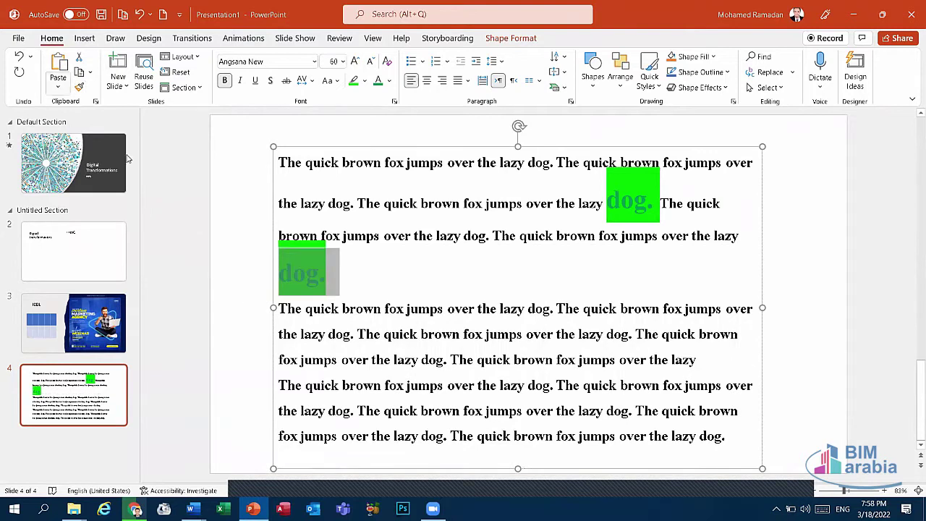
click(414, 210)
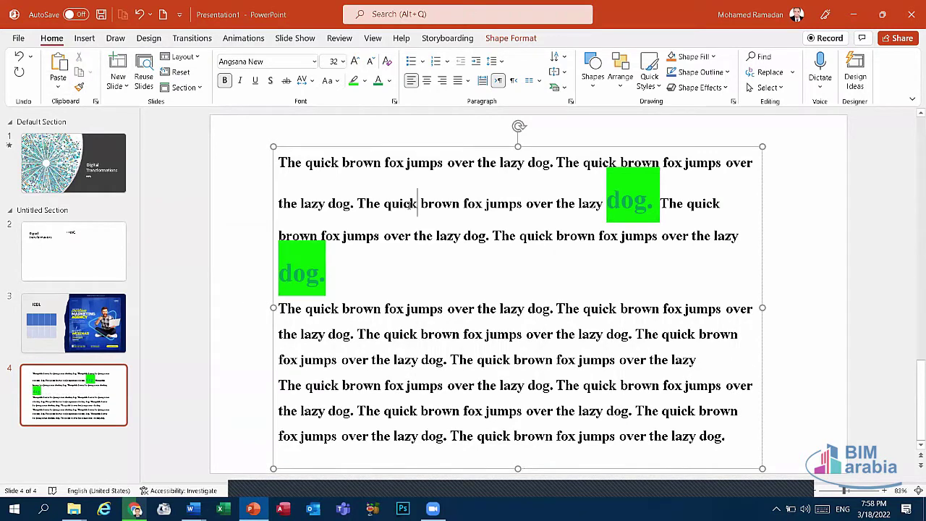
drag(417, 205, 384, 205)
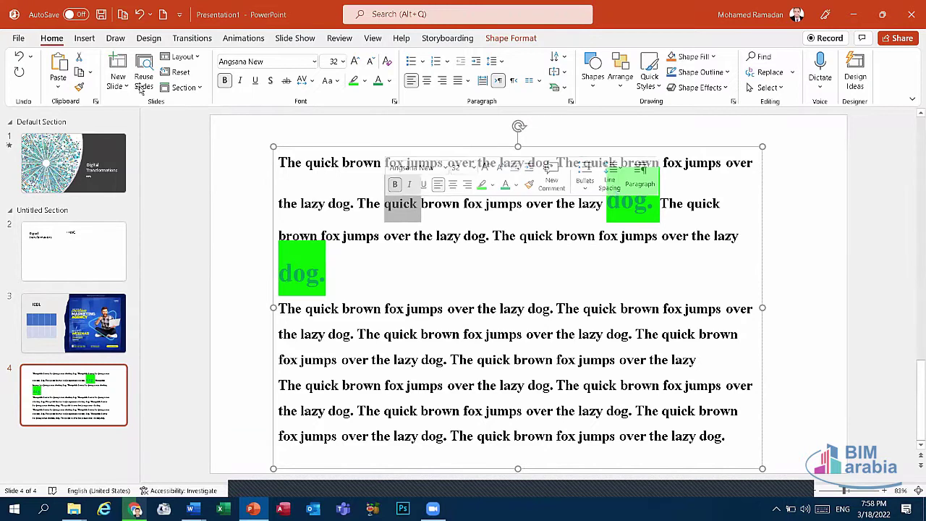
Copy 'quick' and paste it on a new empty line after the paragraph
click(78, 73)
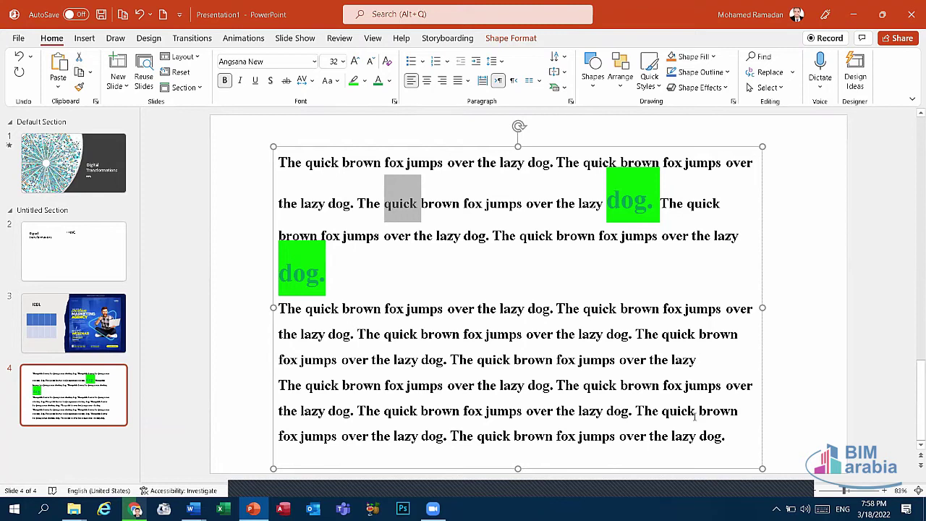
click(704, 368)
key(Return)
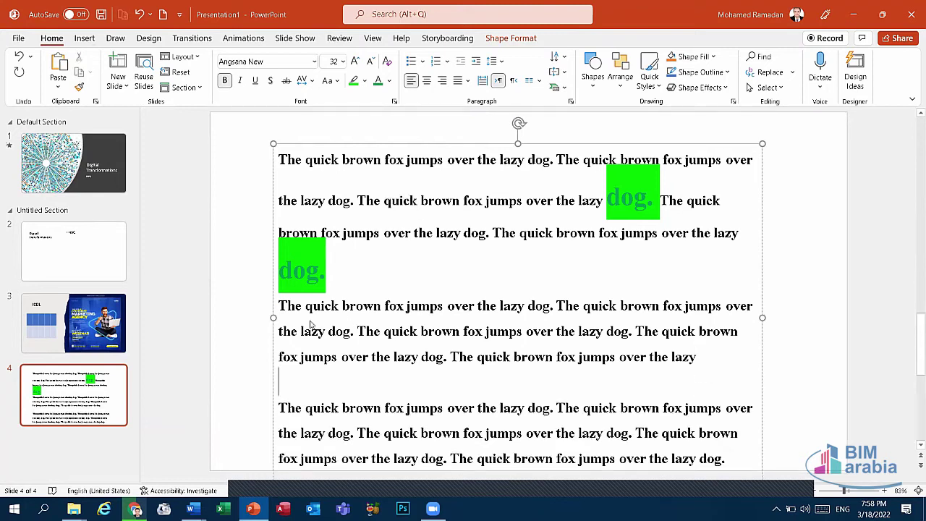
click(60, 67)
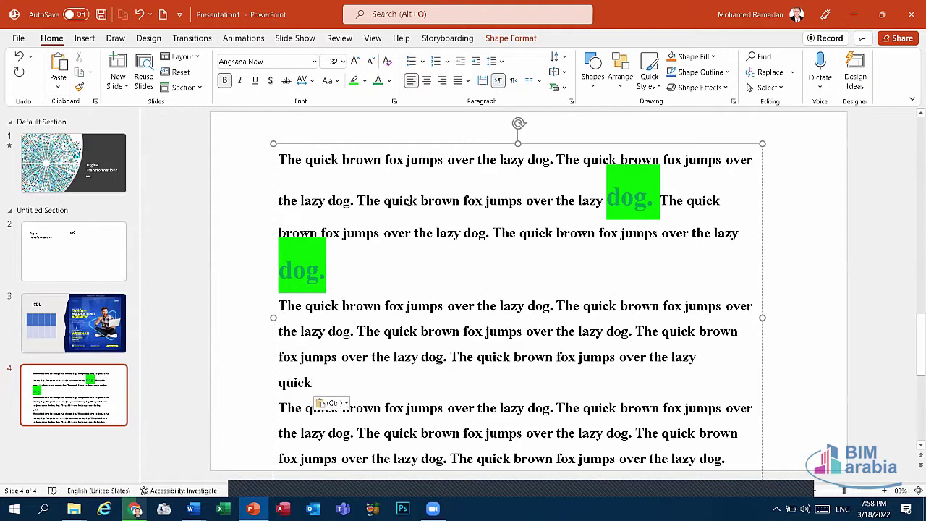
Cut 'The quick' from the second line and paste it over the lone 'quick'
drag(418, 201, 367, 206)
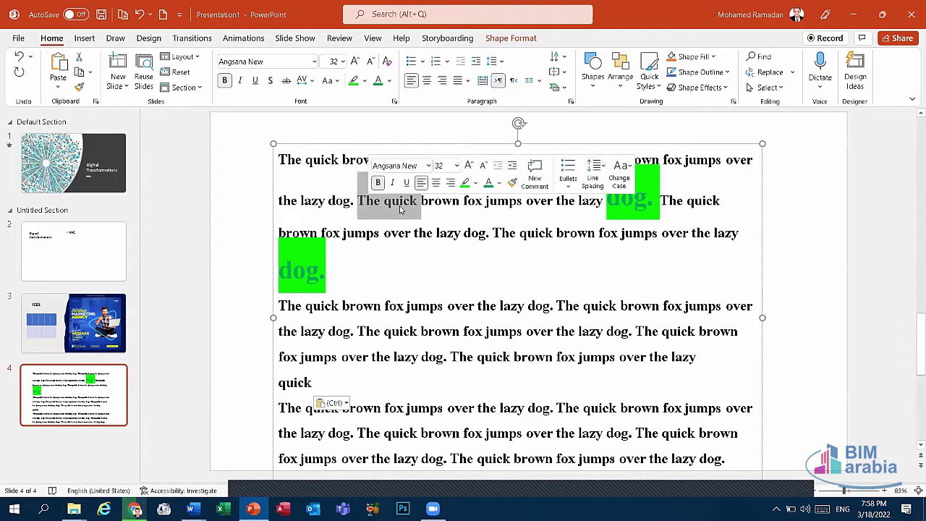
click(79, 58)
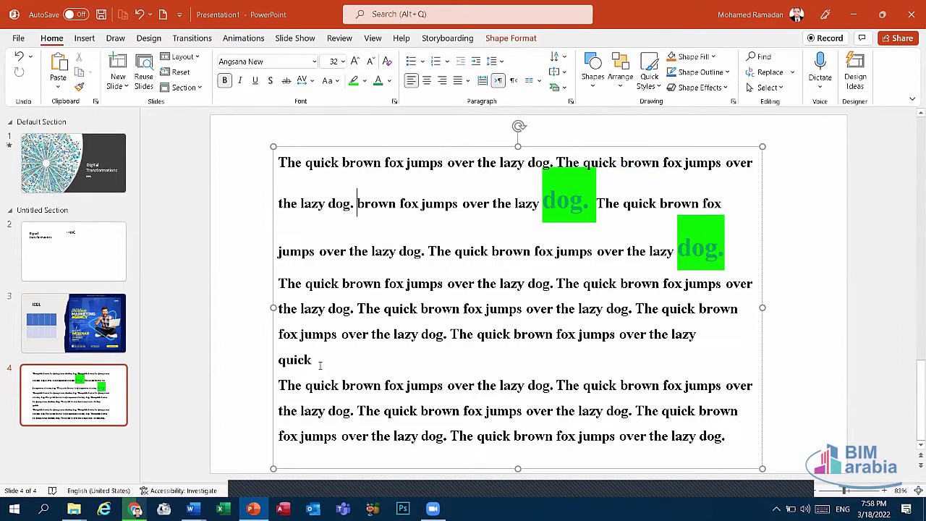
drag(320, 365, 270, 355)
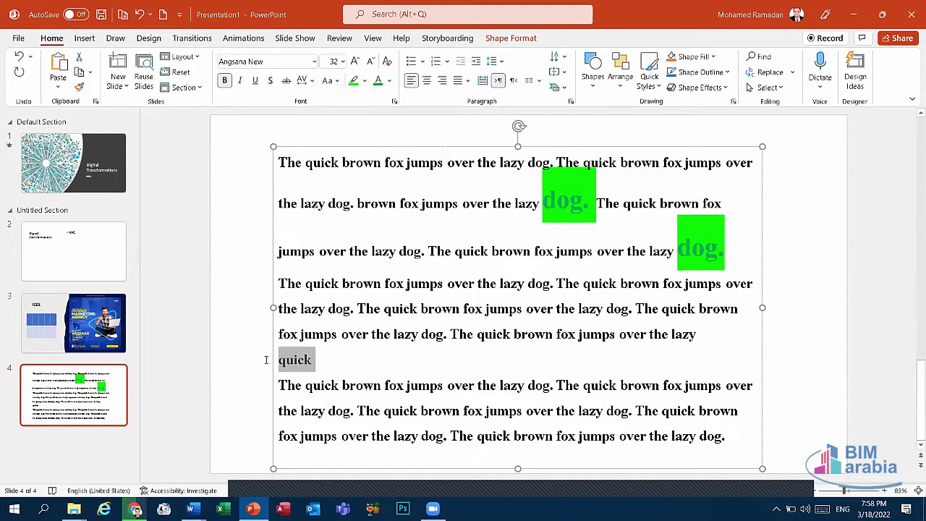
click(59, 65)
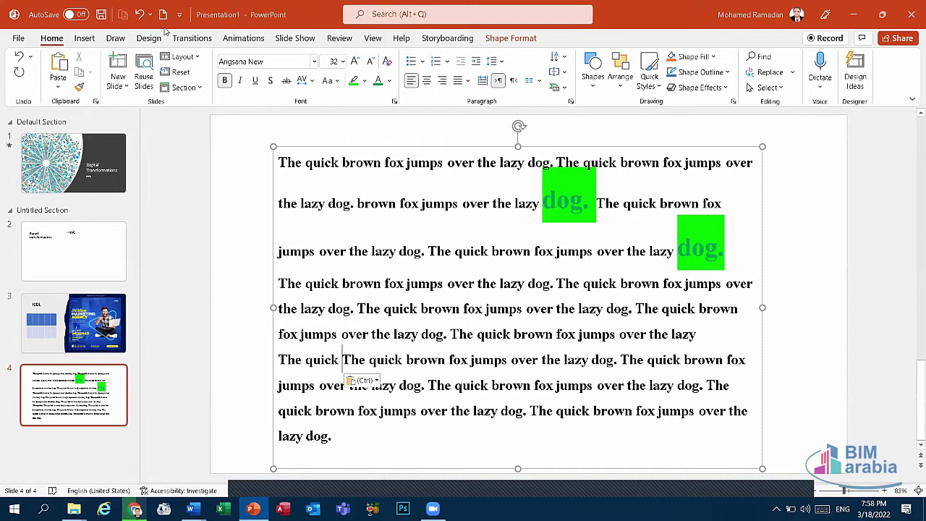
Undo the paste, cut, font-size and highlight edits until the text is plain 32 pt
click(140, 15)
click(140, 14)
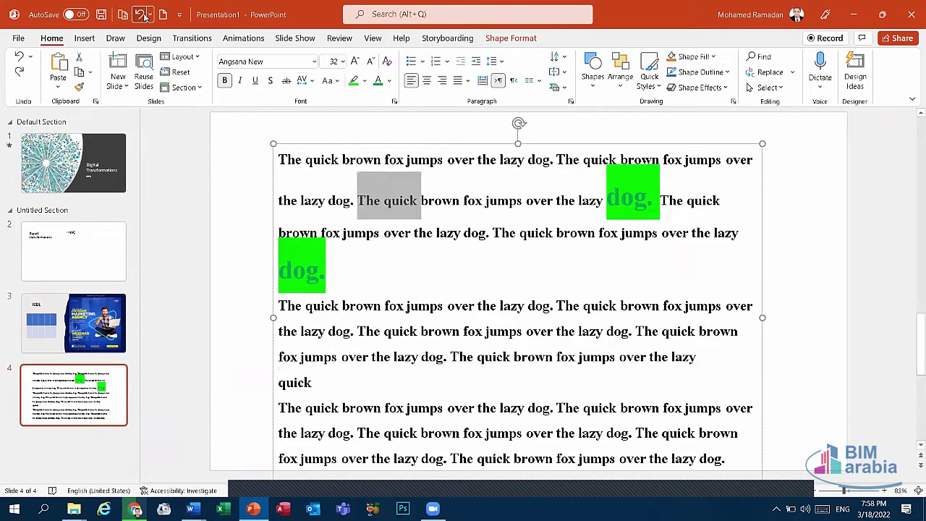
click(140, 15)
click(140, 14)
click(140, 15)
click(140, 14)
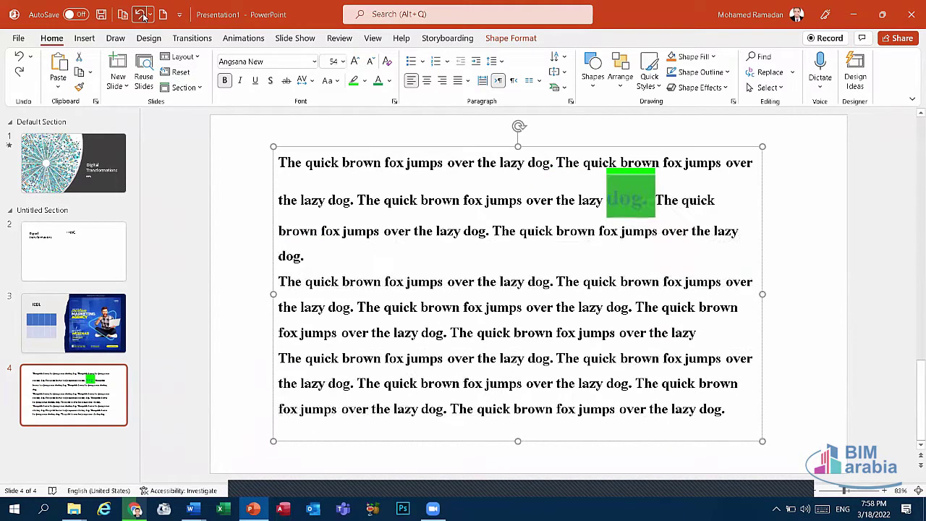
click(140, 14)
click(141, 14)
click(140, 15)
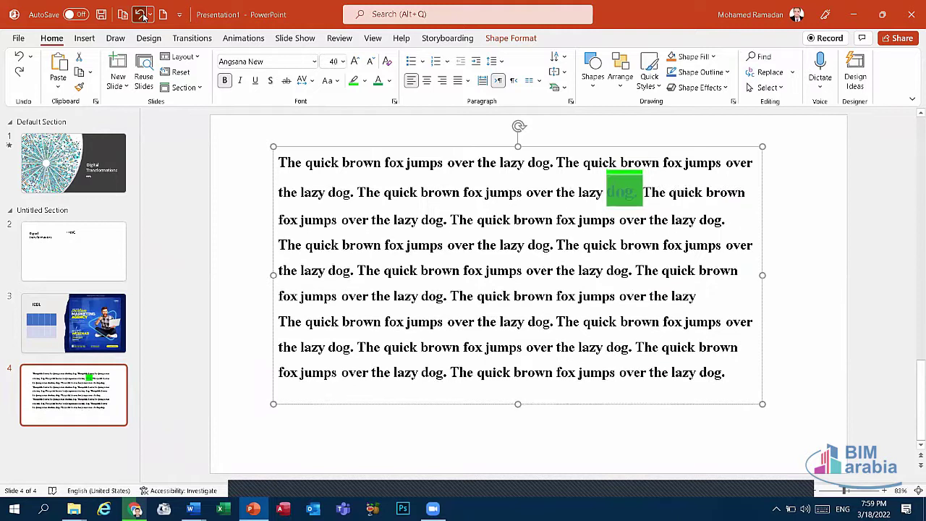
click(140, 14)
click(141, 15)
click(140, 15)
click(140, 14)
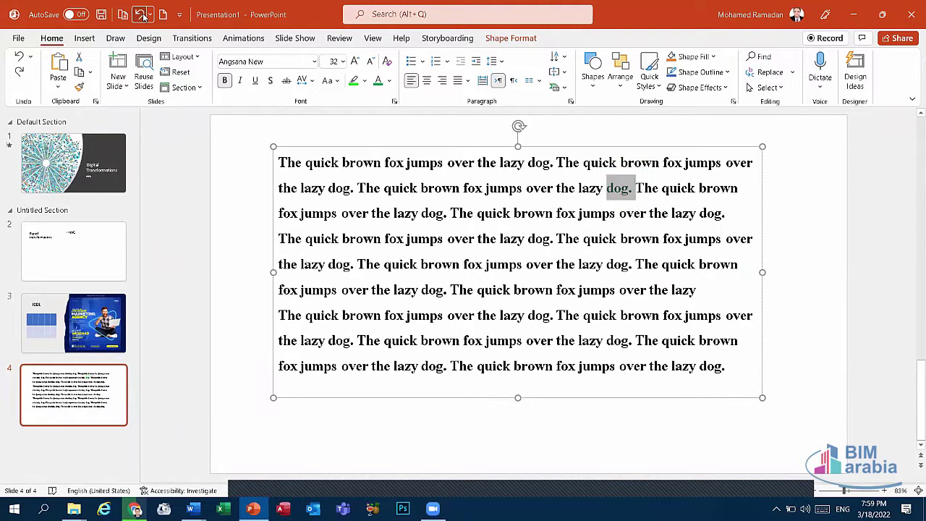
click(500, 240)
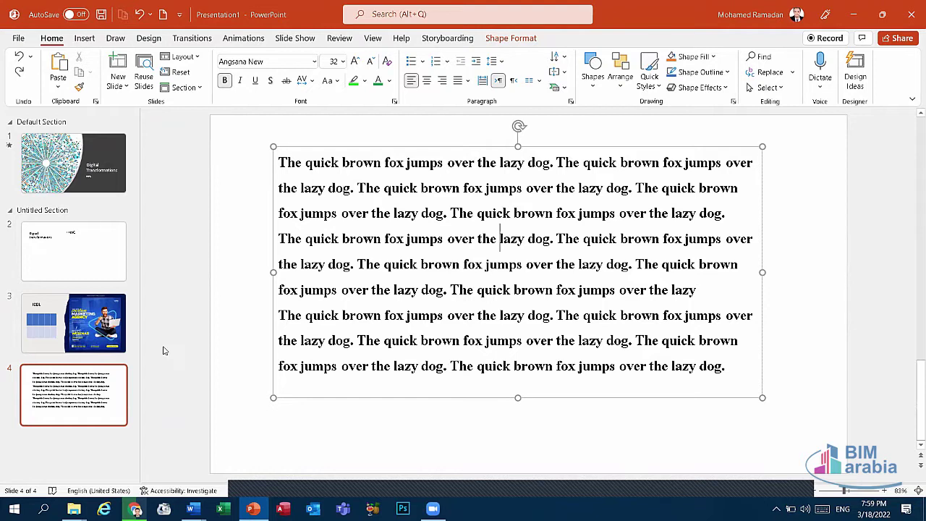
Apply the Title Slide layout to slide 2
click(59, 265)
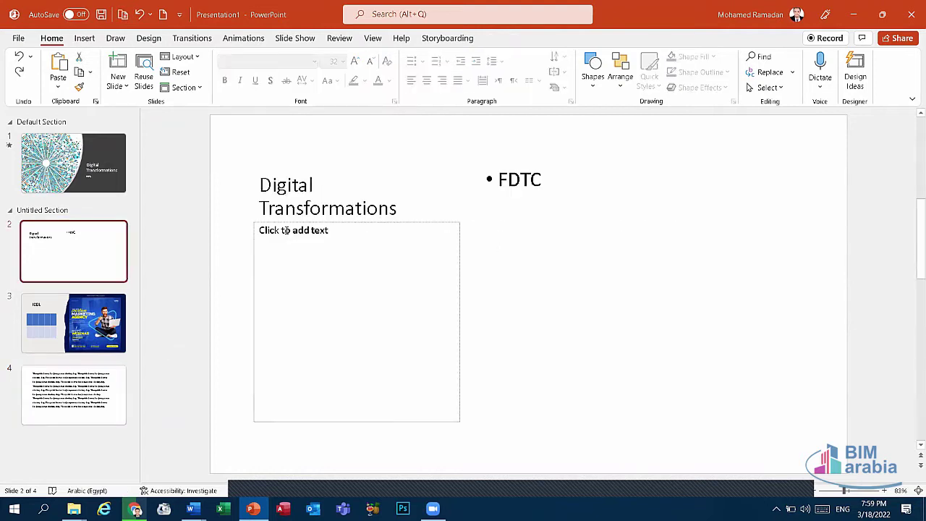
click(118, 82)
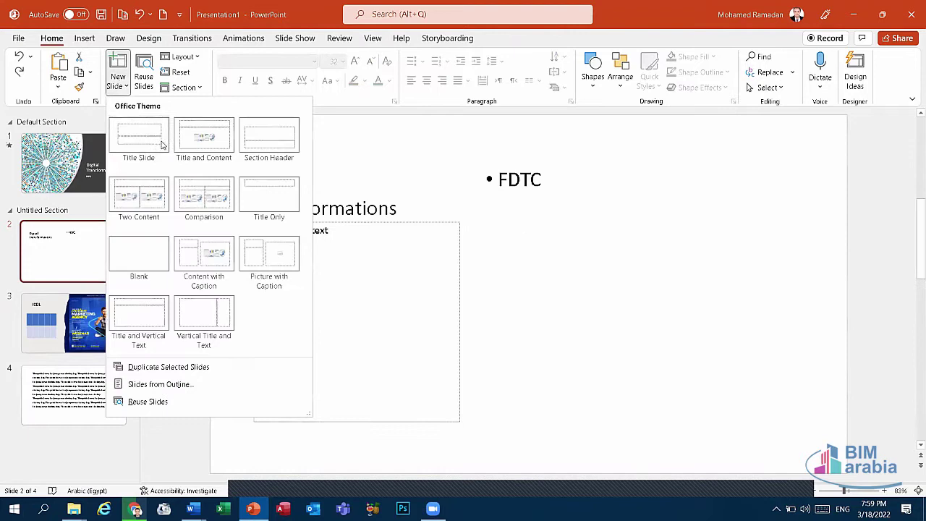
click(180, 57)
click(179, 56)
click(189, 123)
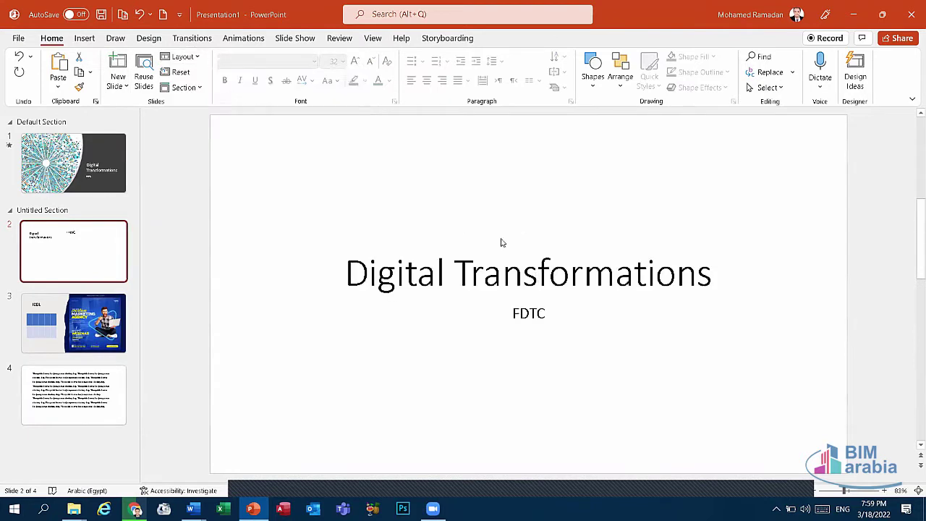
Add lines ICDL, ICDL TEACHER, IC3 and MOS under the Digital Transformations title
click(484, 272)
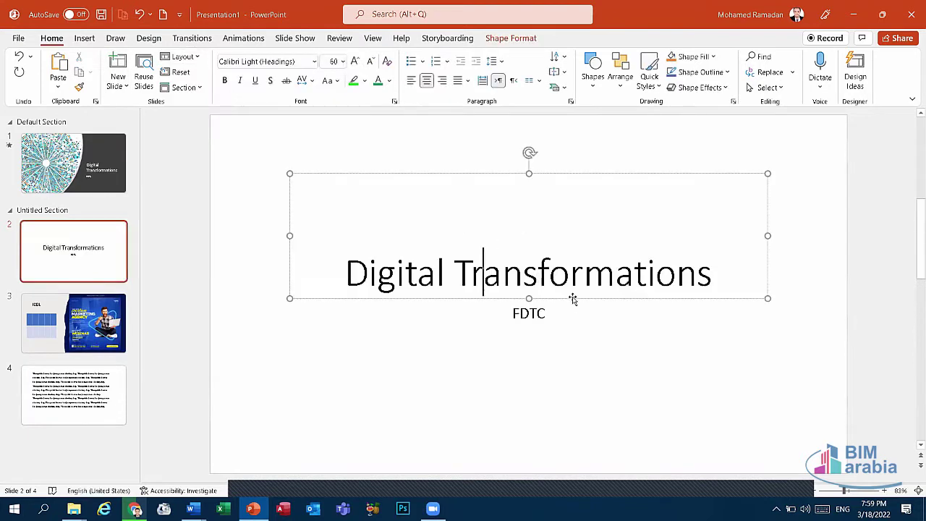
click(717, 283)
key(Return)
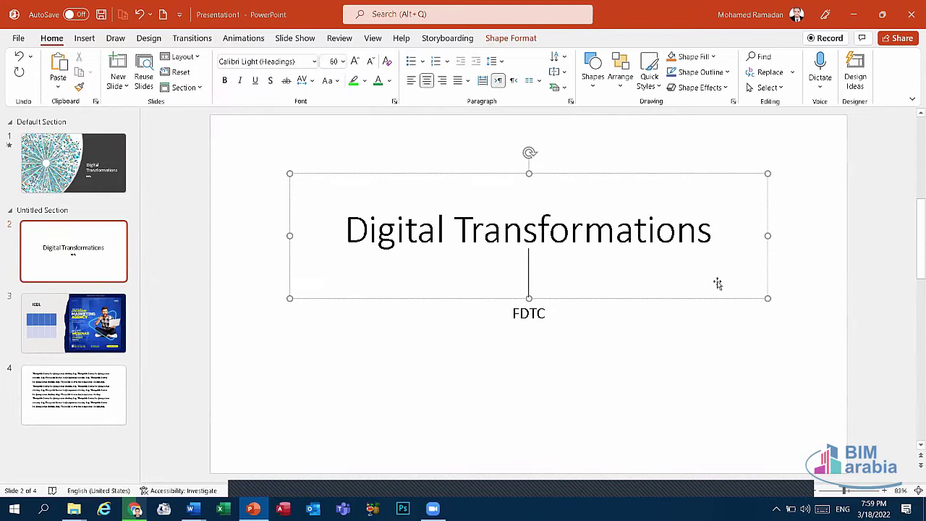
text(I)
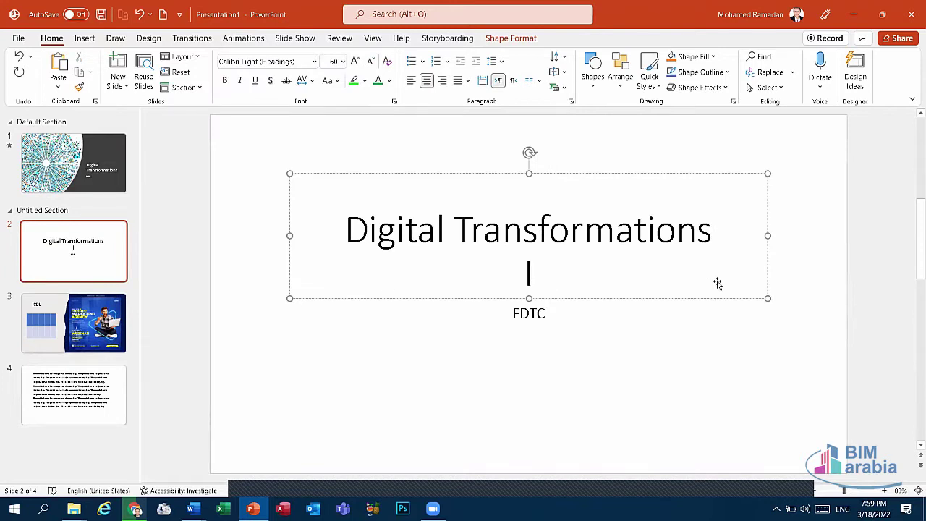
text(CDL)
key(Return)
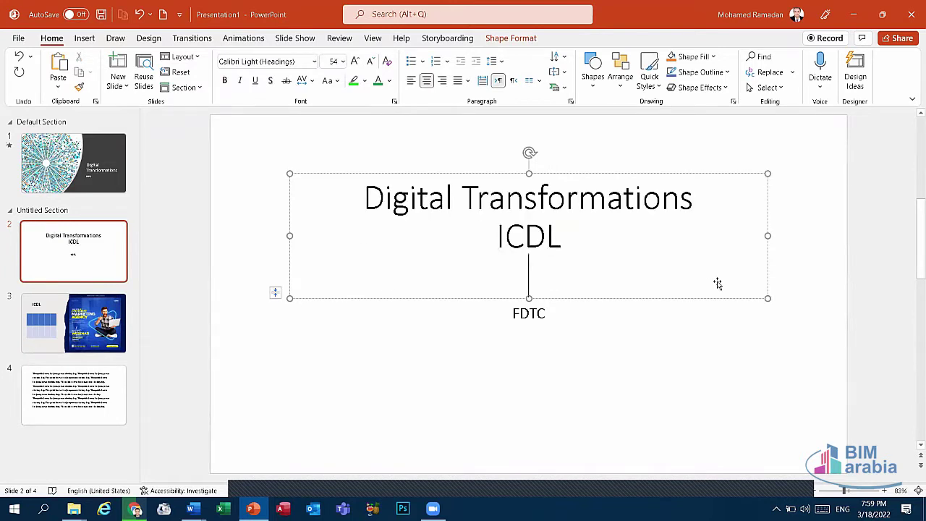
text(IC)
text(DL T)
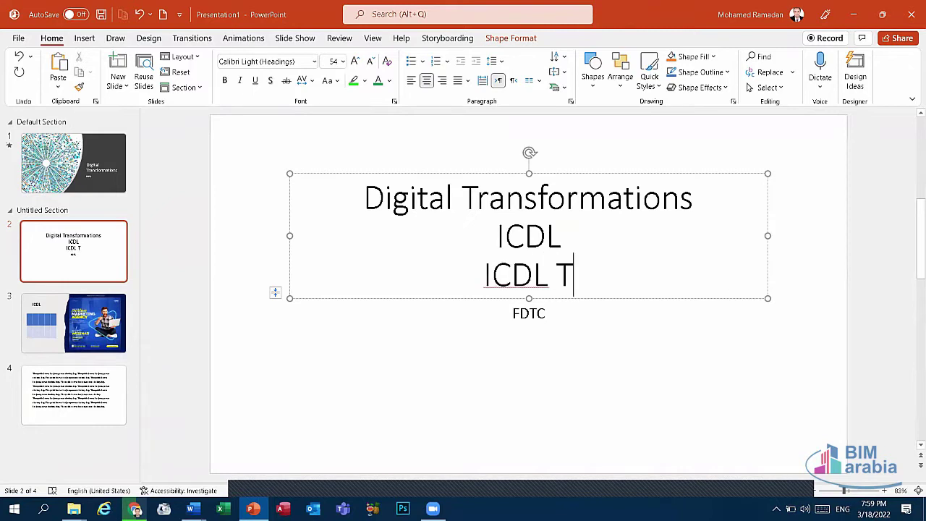
text(EACHER)
key(Return)
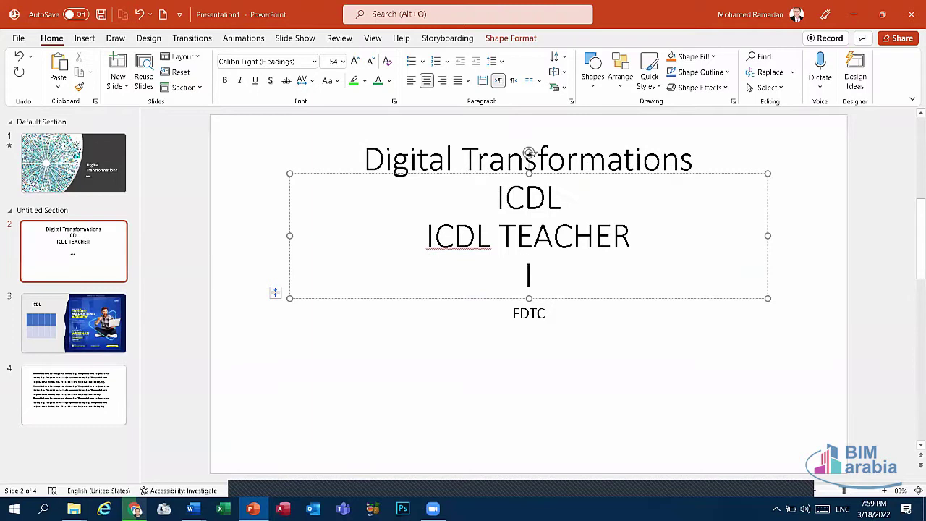
text(C3)
key(Return)
text(MOS)
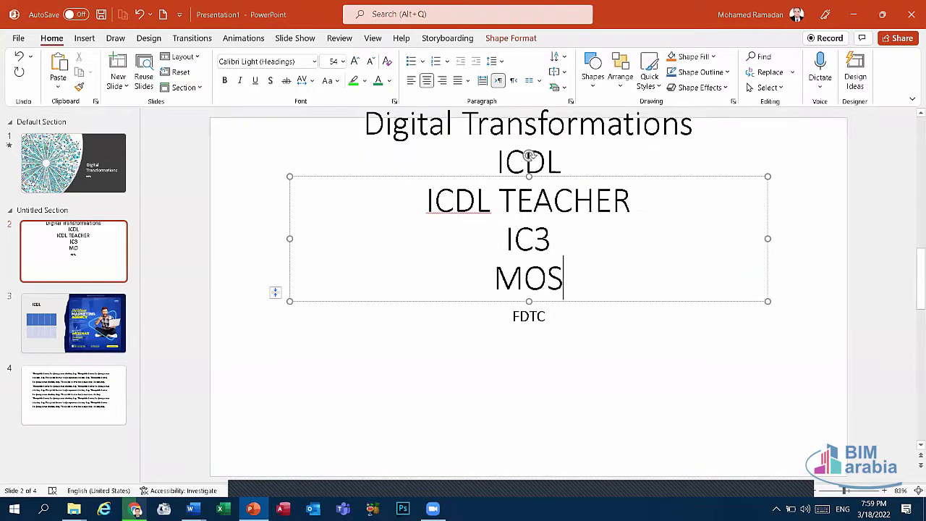
Delete the FDTC subtitle text and its placeholder
click(555, 306)
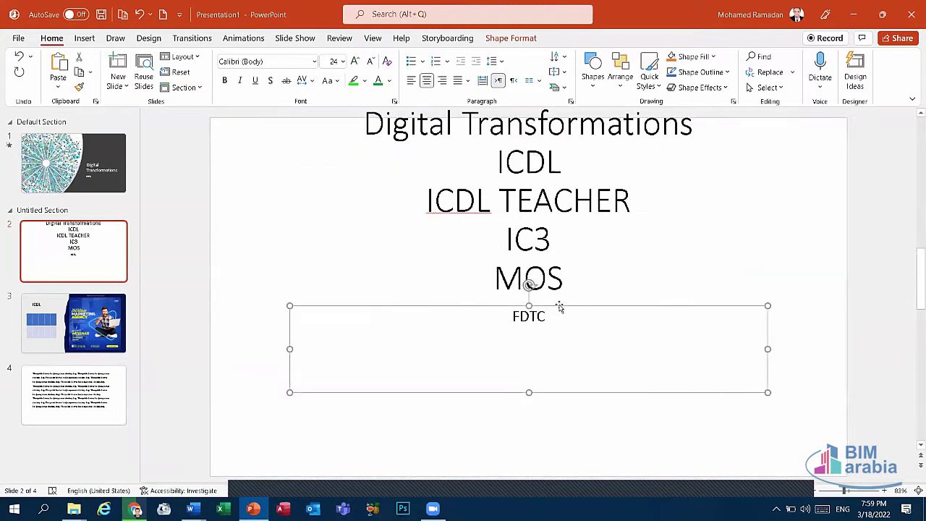
key(Delete)
click(560, 304)
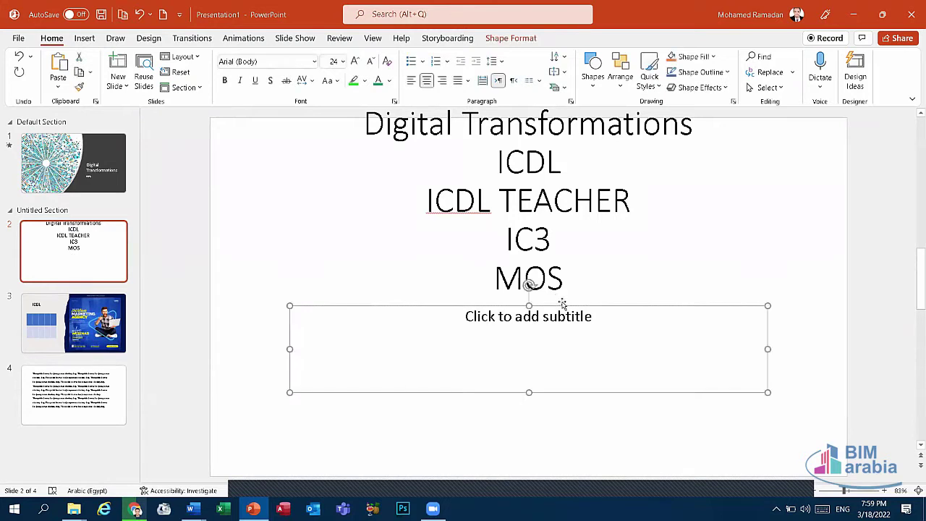
key(Delete)
Select all the title lines from MOS up to Digital Transformations
click(552, 282)
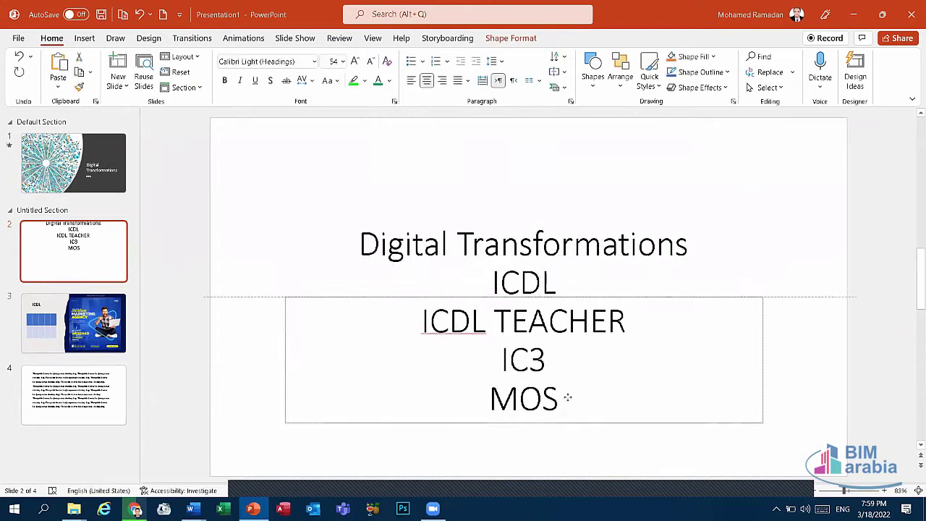
click(573, 367)
drag(572, 370, 366, 210)
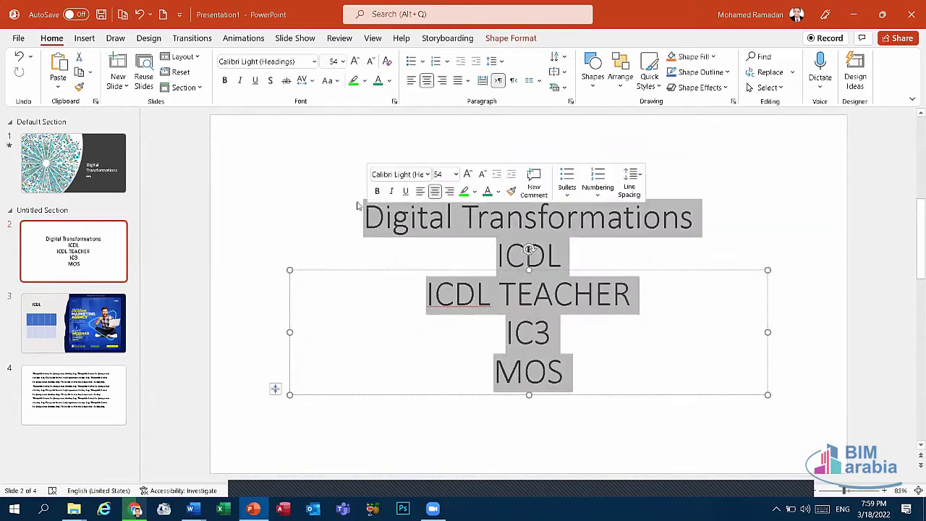
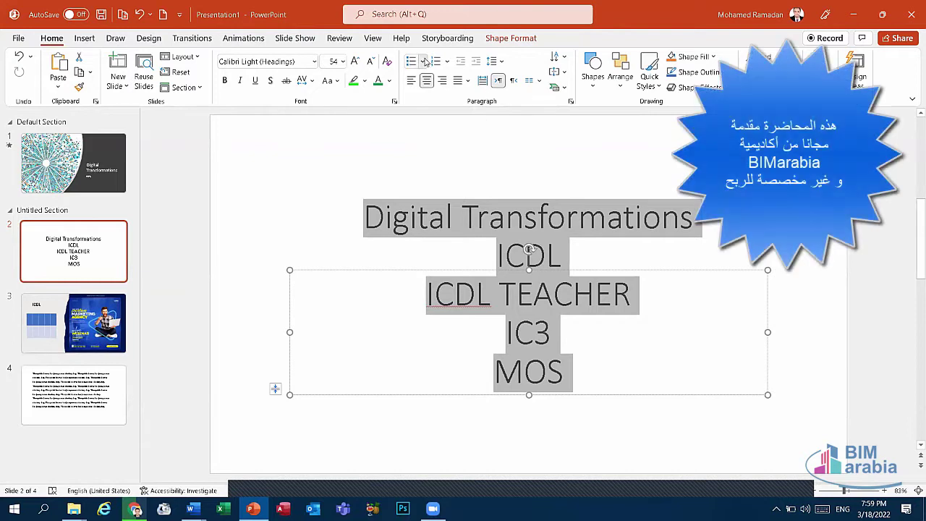
Try hollow square bullets on slide 2's text, then remove them
click(422, 62)
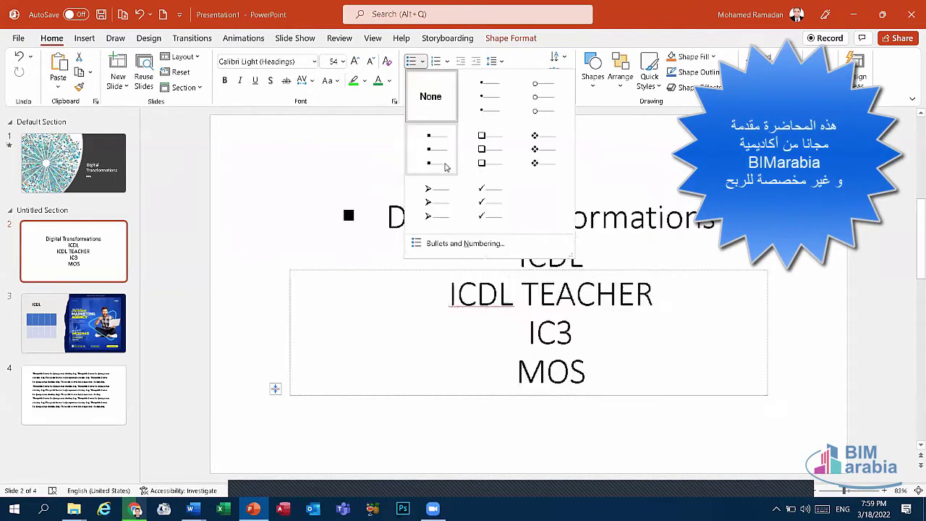
click(481, 148)
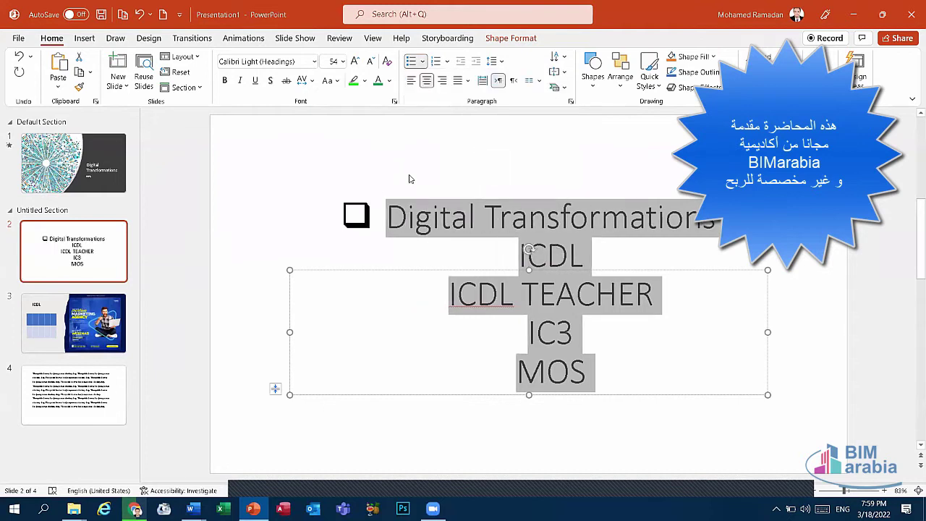
click(519, 255)
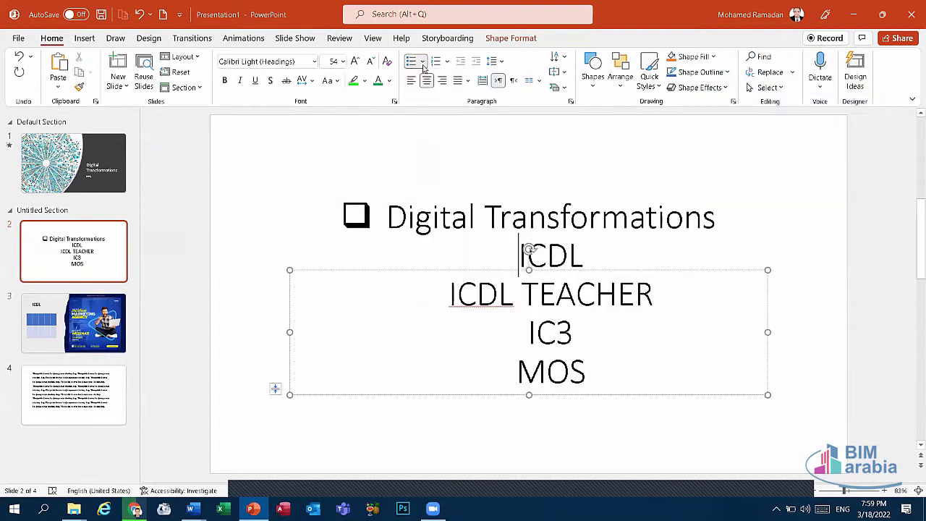
click(422, 64)
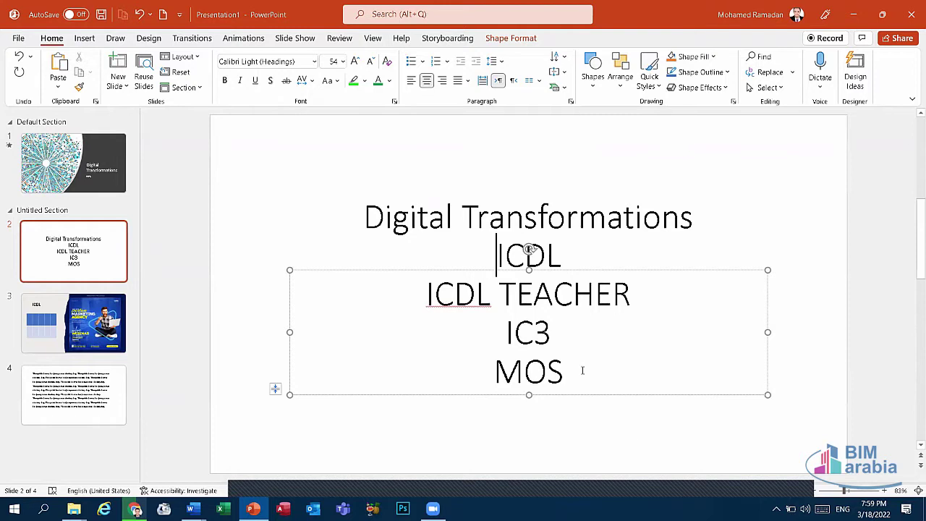
Select all five lines and shrink the text from 54 pt to 28 pt
drag(583, 370, 330, 213)
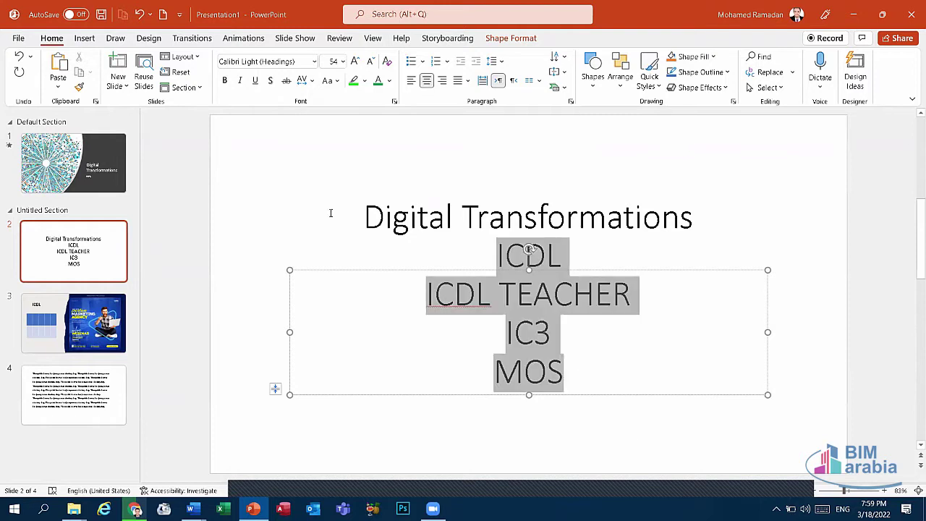
click(370, 62)
click(369, 62)
click(370, 62)
click(370, 62)
click(370, 62)
click(370, 61)
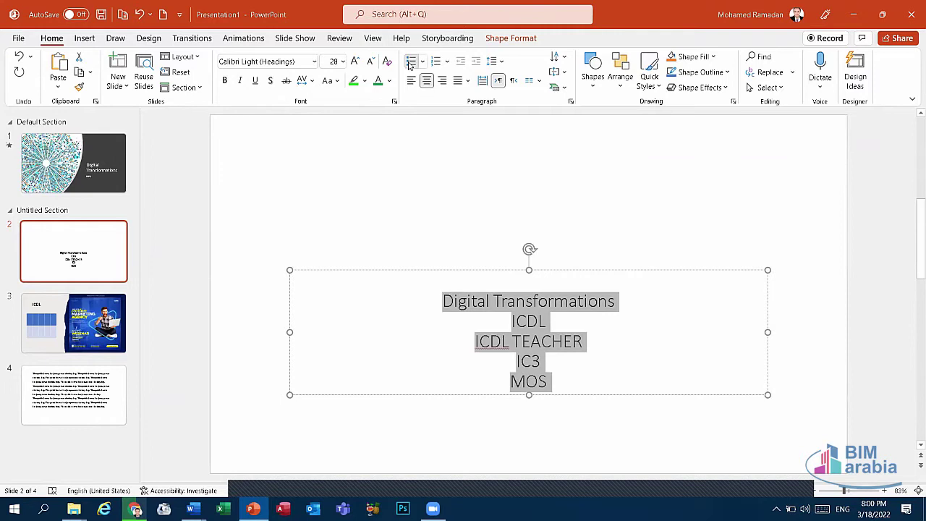
Try bullets, delete the repeated ICDL word, then restore it
click(410, 62)
click(455, 326)
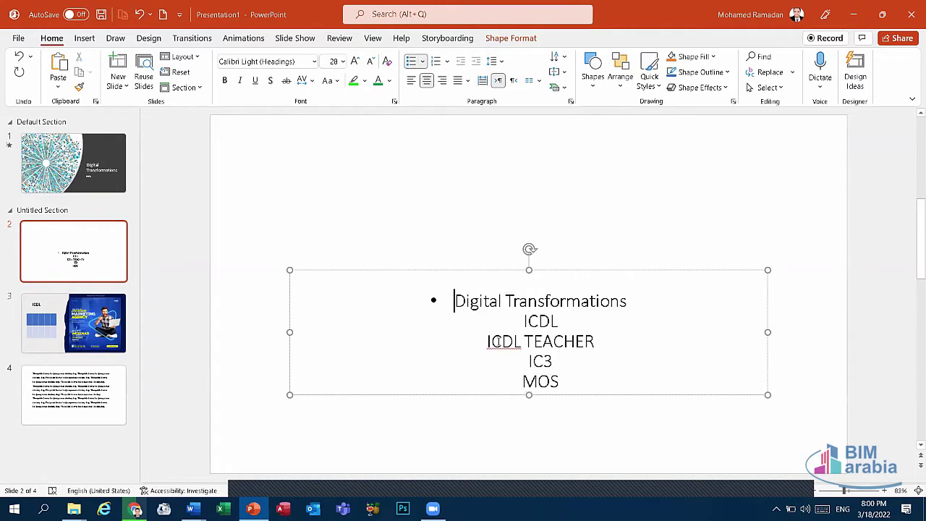
right_click(500, 342)
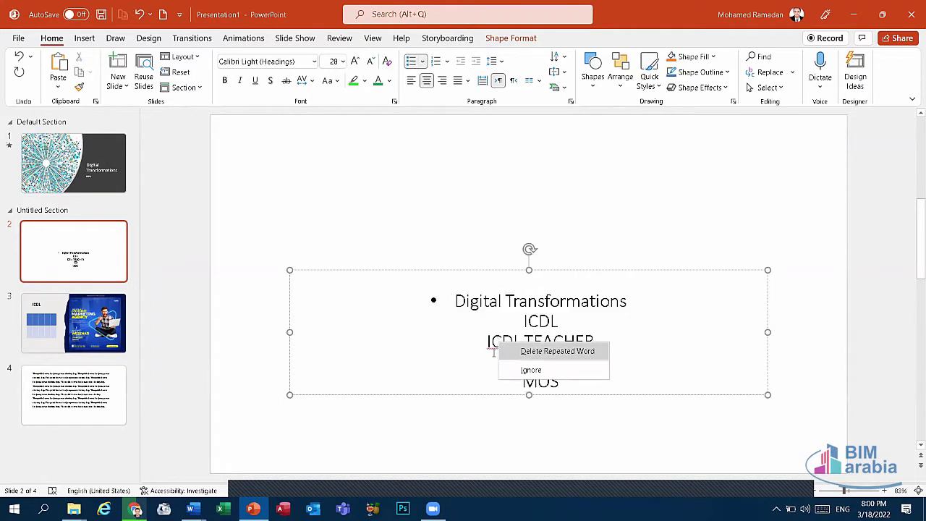
key(Return)
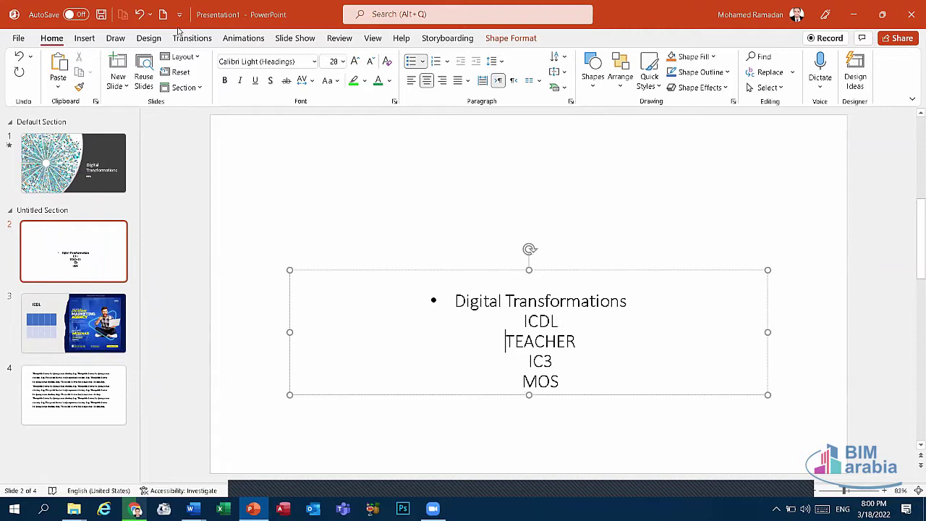
key(ctrl+z)
Try 1. numbering on all the text, then turn numbering off
key(ctrl+a)
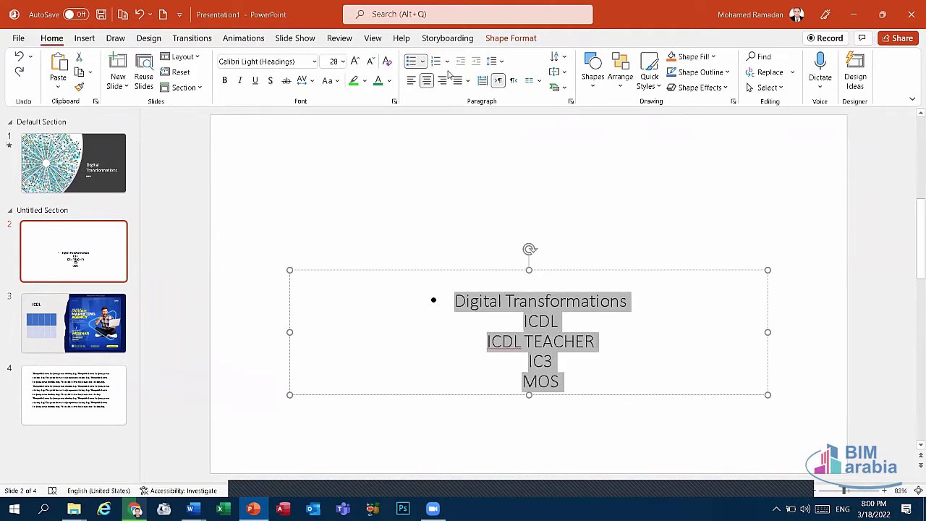
click(437, 62)
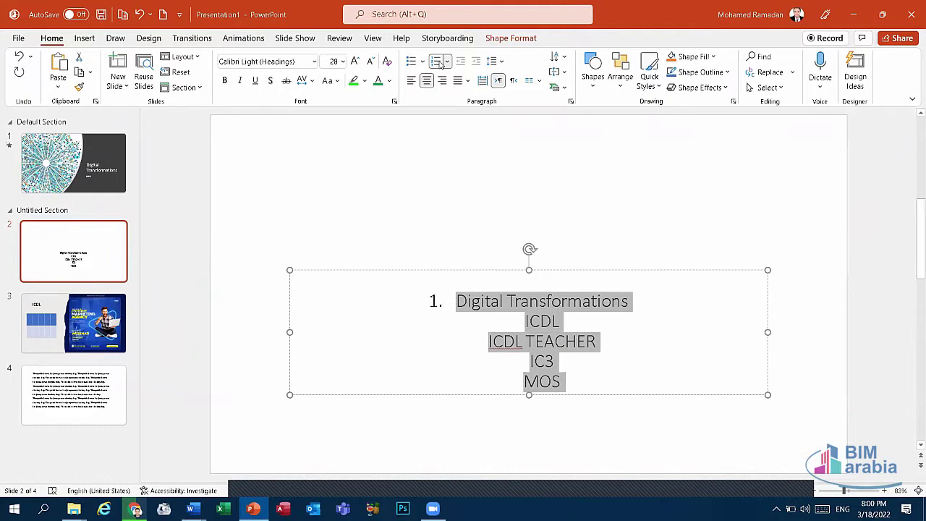
click(438, 62)
click(438, 62)
click(438, 62)
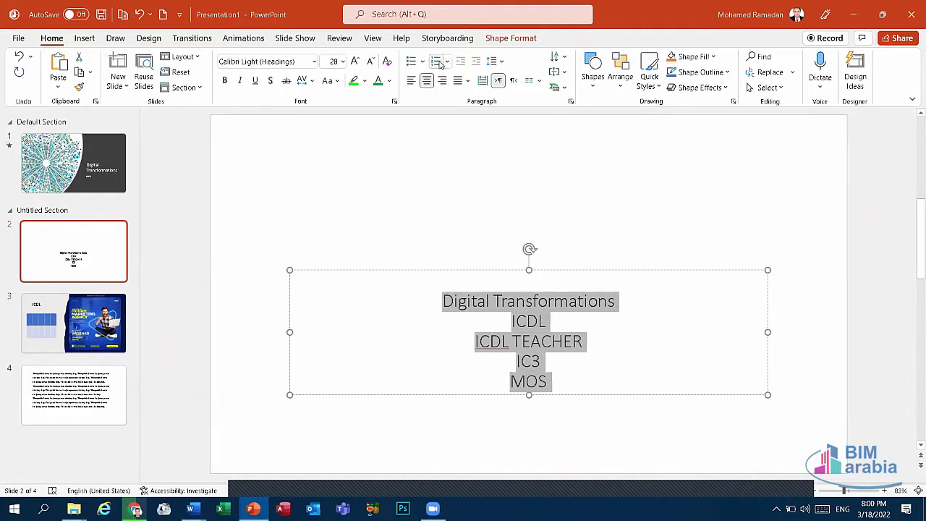
Add blank lines after Digital Transformations, ICDL, ICDL TEACHER and IC3
click(622, 314)
click(620, 306)
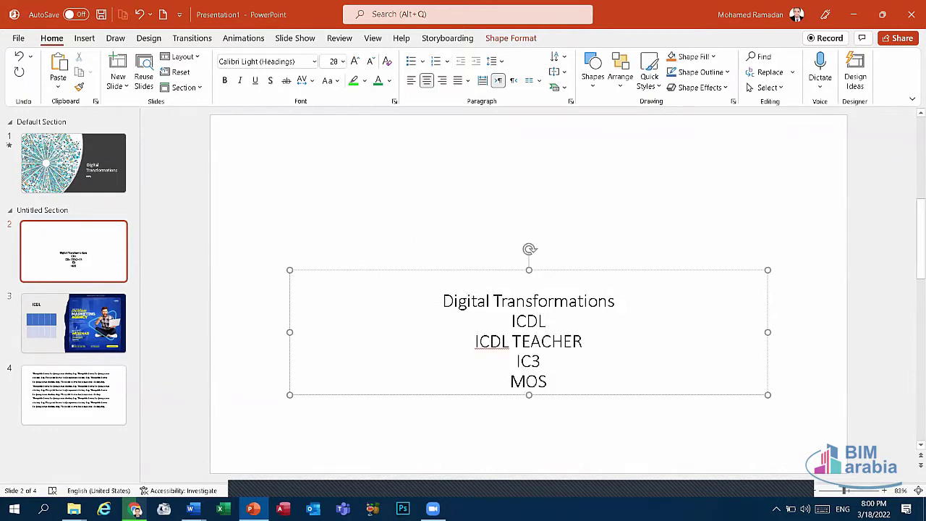
key(Return)
click(568, 324)
key(Return)
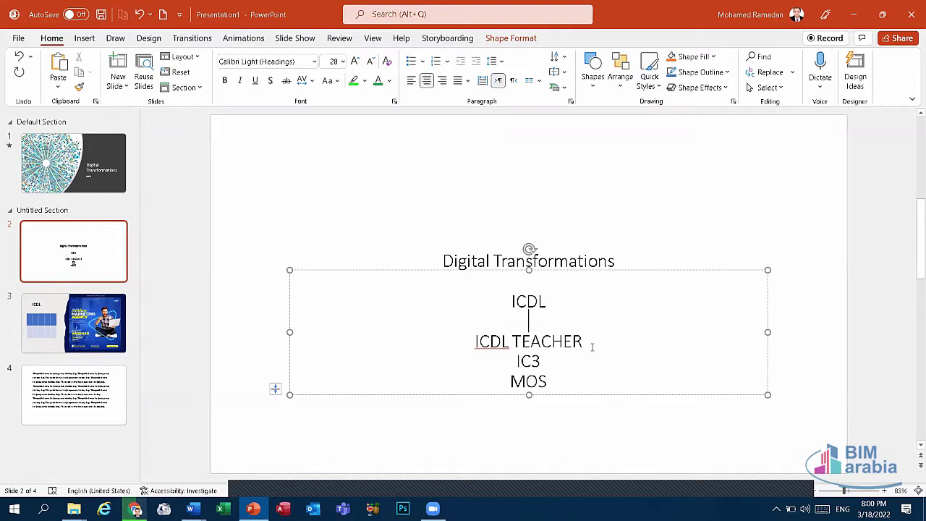
key(Return)
click(564, 353)
key(Return)
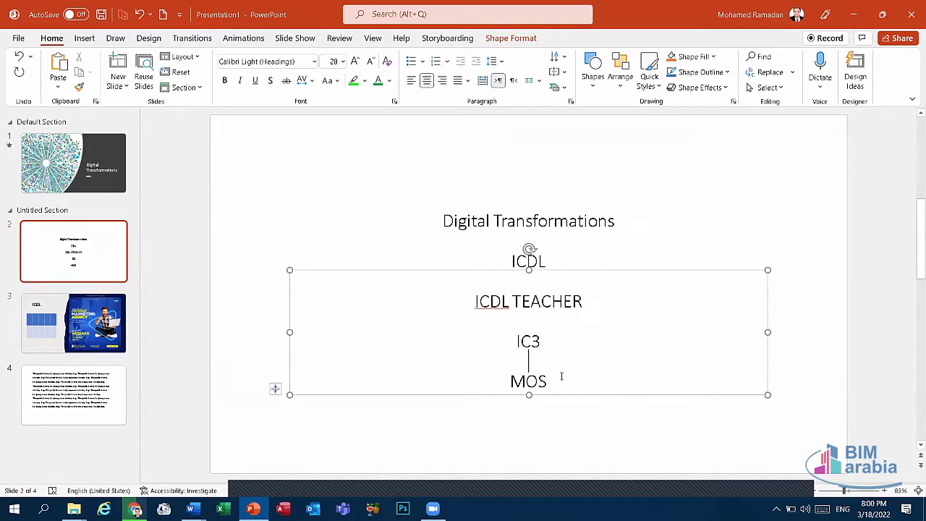
Try bullets on the spaced text, then undo back to unspaced, unnumbered lines
drag(562, 377, 403, 209)
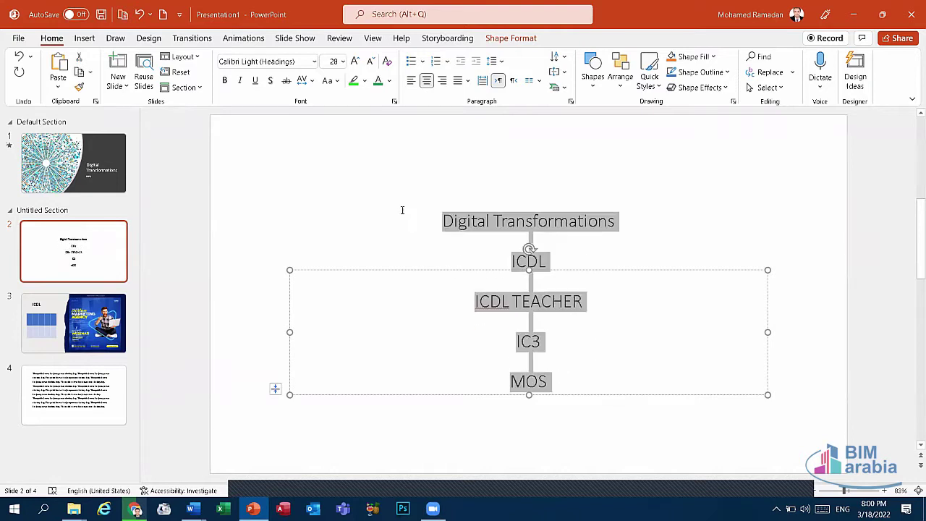
click(408, 64)
click(409, 64)
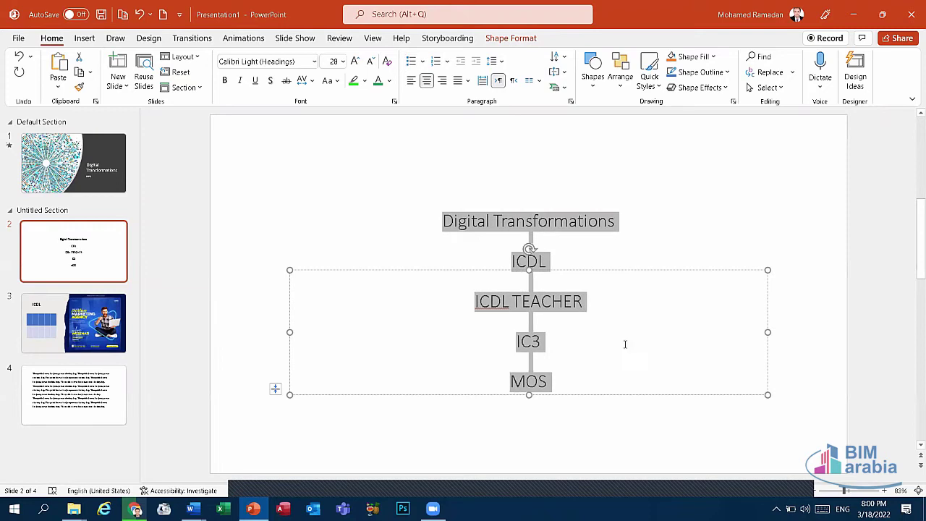
click(140, 16)
click(141, 16)
click(140, 16)
click(140, 16)
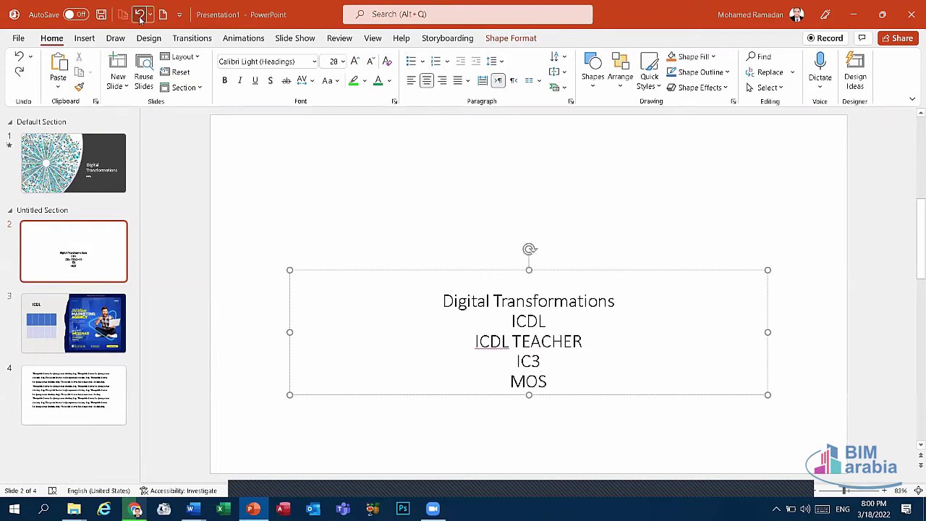
click(140, 16)
click(141, 16)
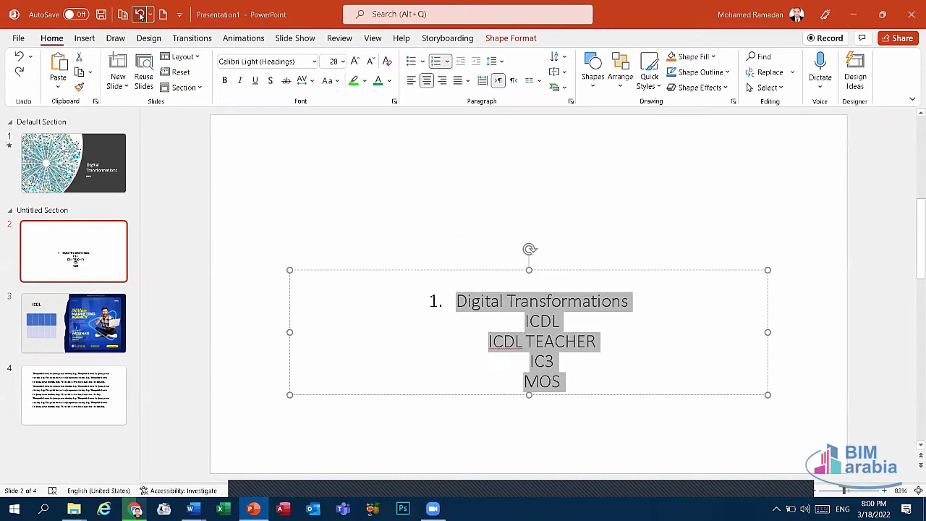
click(141, 16)
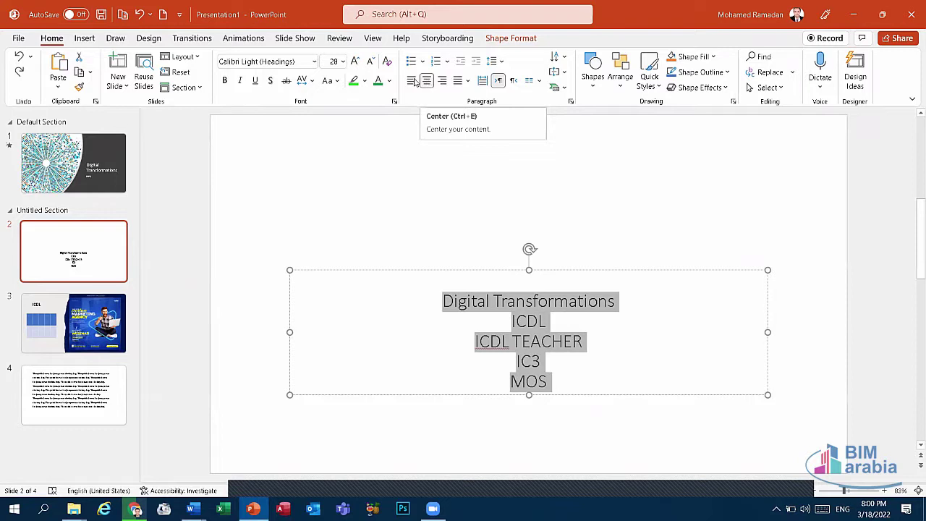
Try left and right alignment on slide 2's text, recenter it with Ctrl+E, and go to slide 4
click(411, 81)
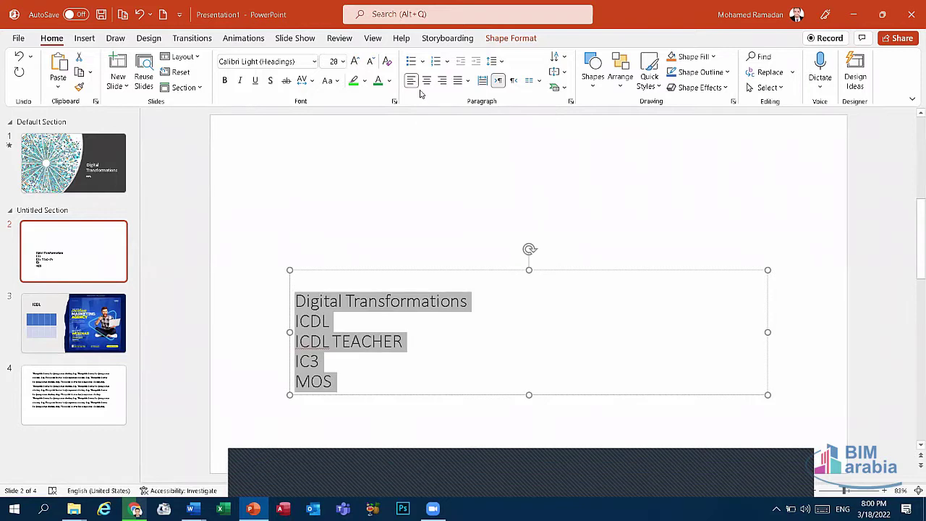
click(441, 81)
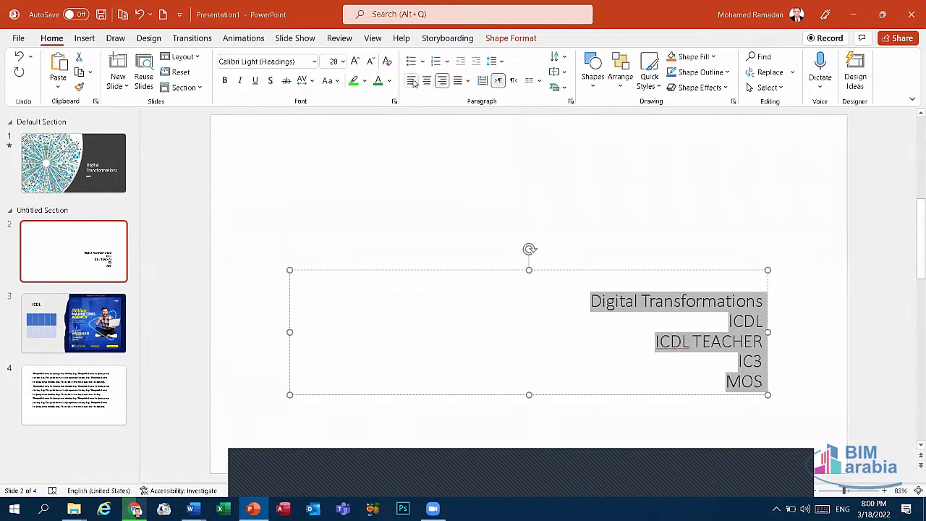
click(412, 81)
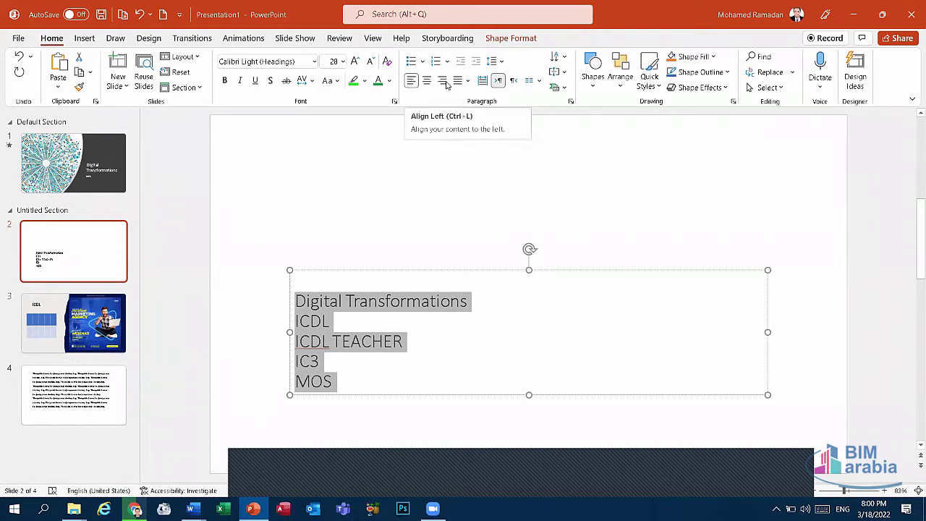
click(442, 80)
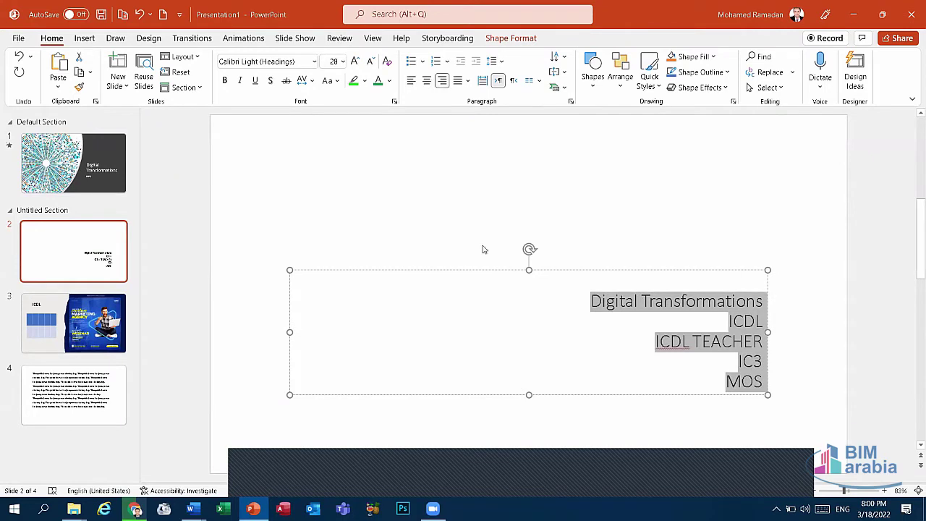
key(ctrl+e)
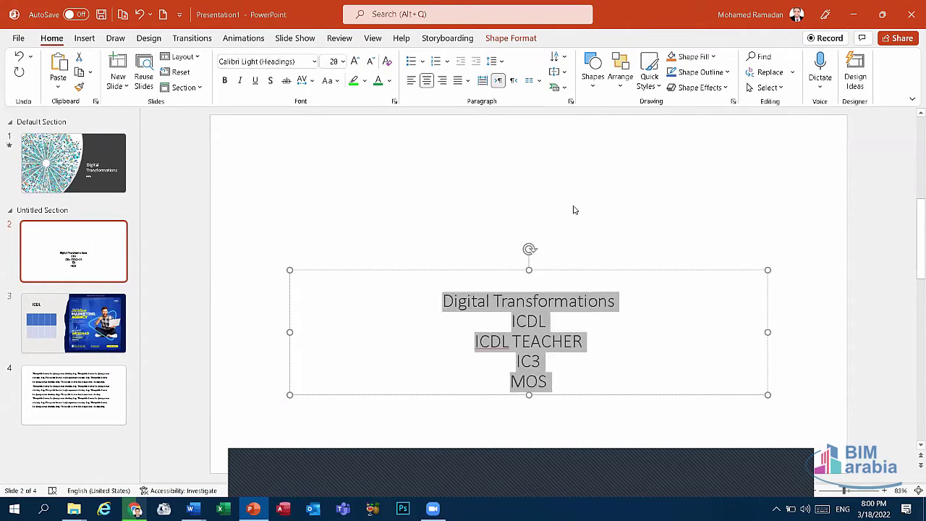
click(67, 401)
Select all nine lines of the quick-brown-fox text and justify them
click(517, 316)
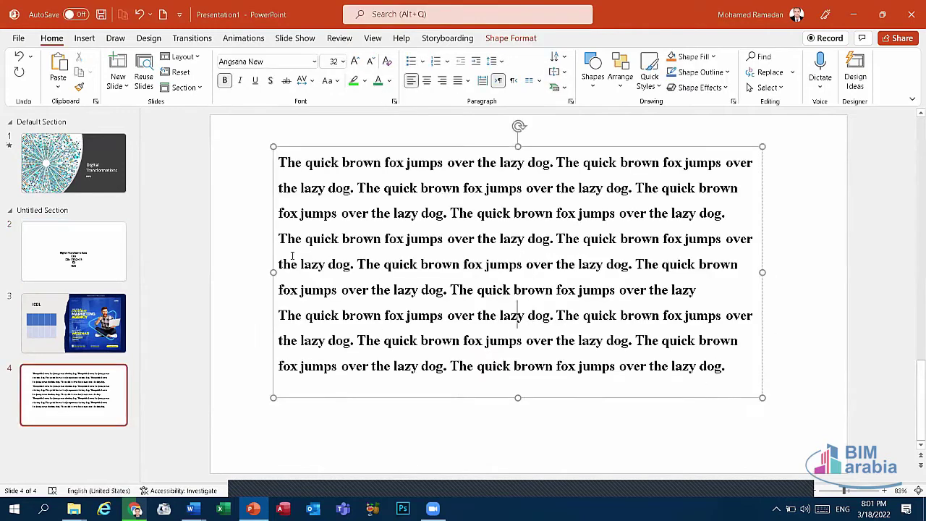
drag(725, 366, 279, 189)
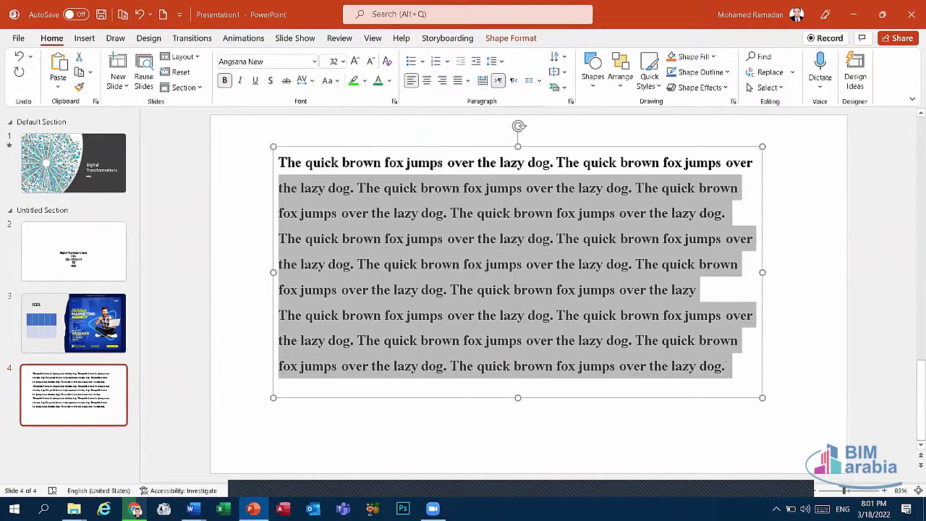
key(Right)
drag(725, 366, 282, 165)
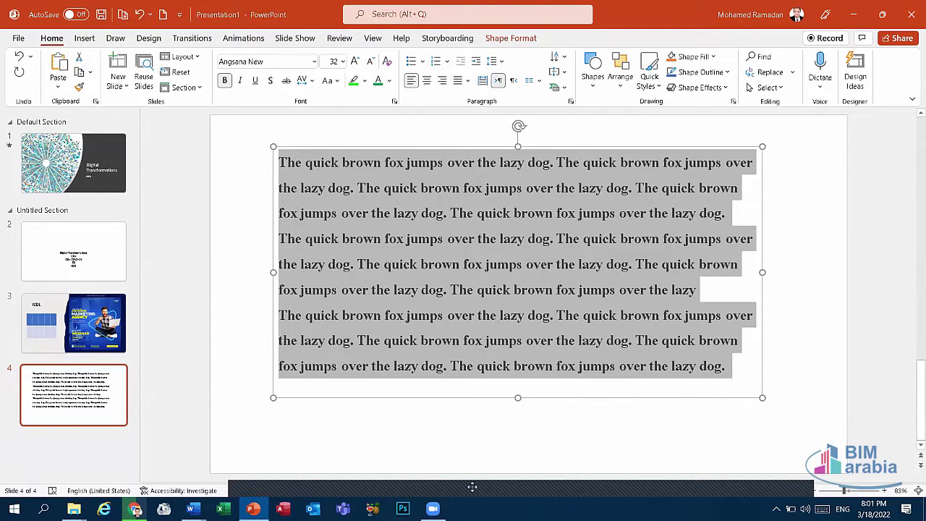
click(458, 81)
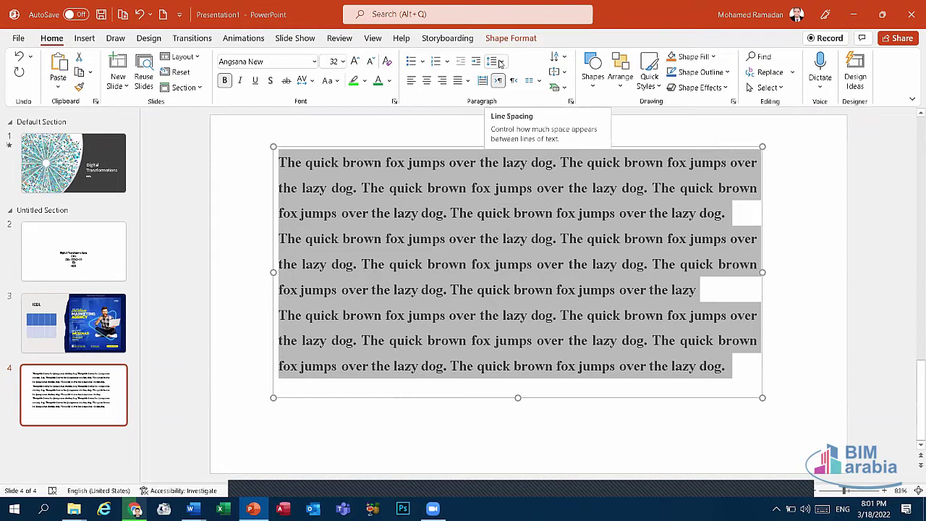
Shrink the fox text to 20 pt with 2.5 line spacing
click(500, 63)
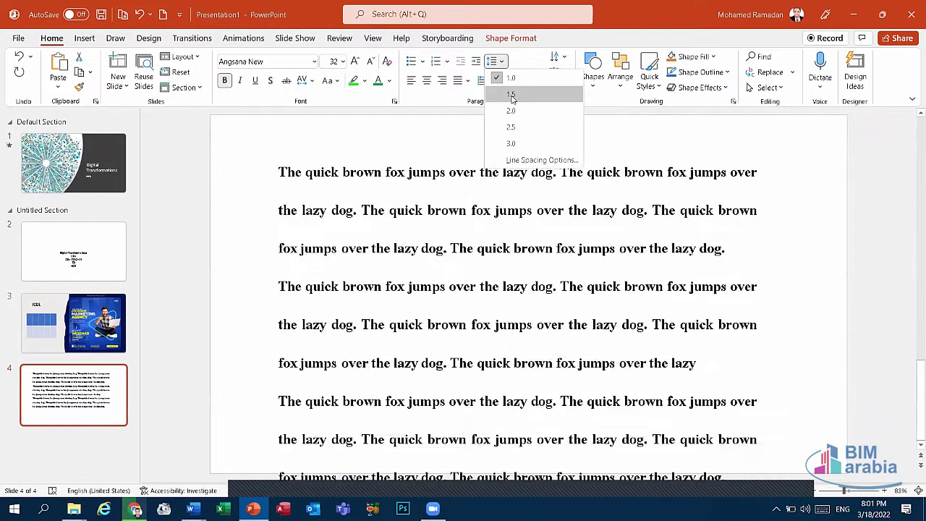
click(511, 96)
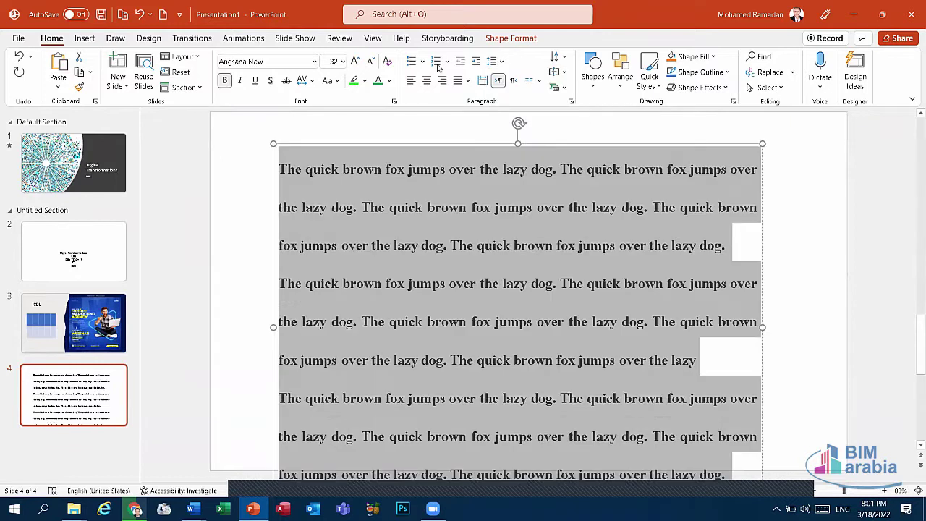
click(369, 62)
click(370, 62)
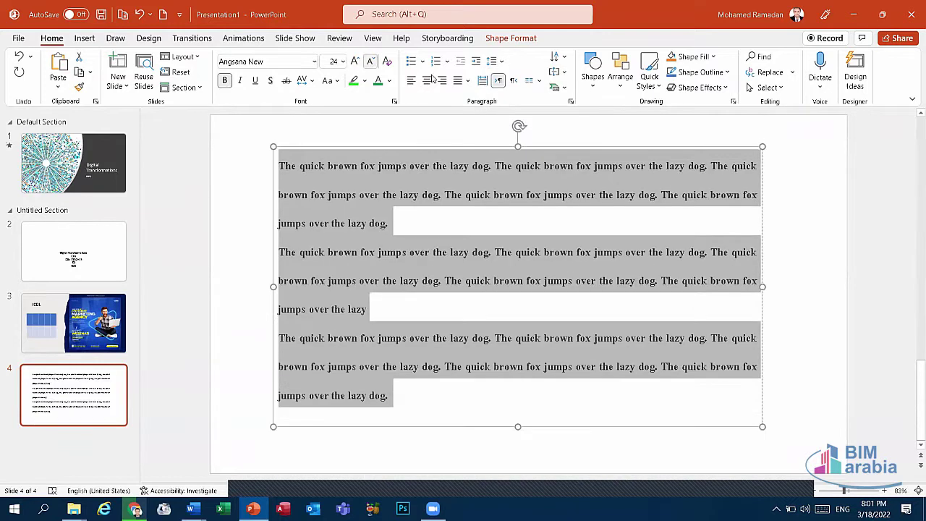
click(369, 63)
click(492, 61)
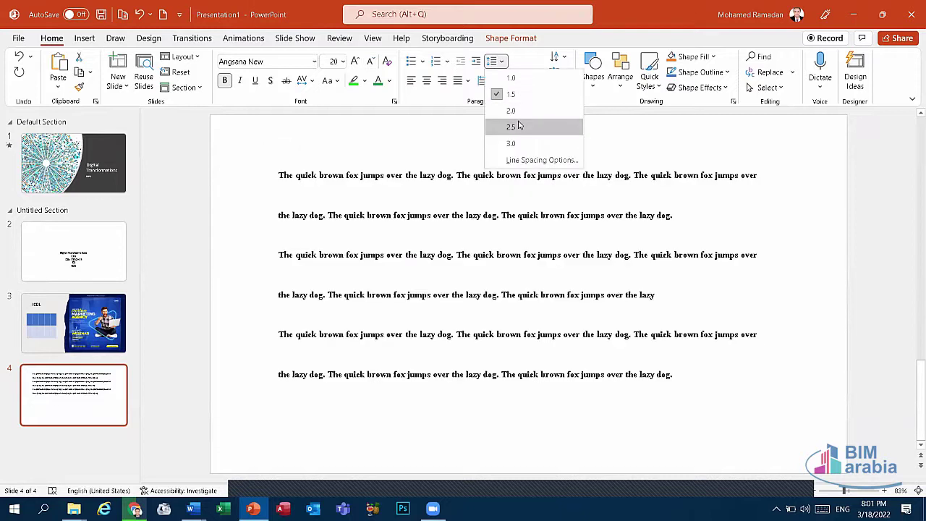
click(518, 125)
Move the text box slightly lower and open the Paragraph spacing settings
drag(486, 143, 487, 161)
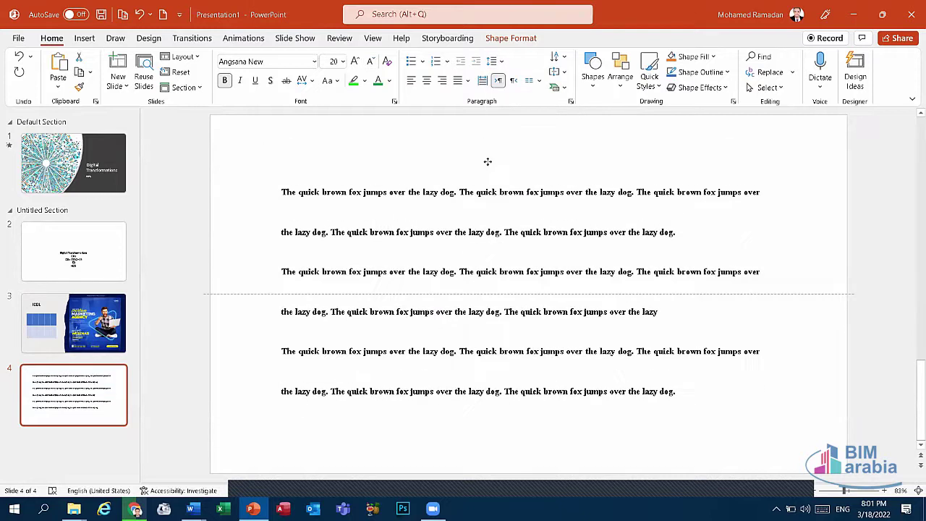
click(502, 64)
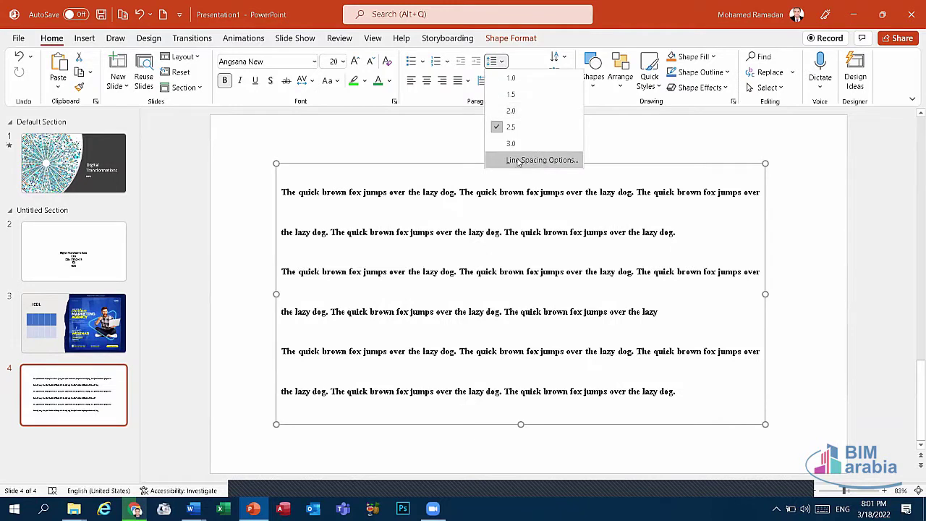
click(551, 160)
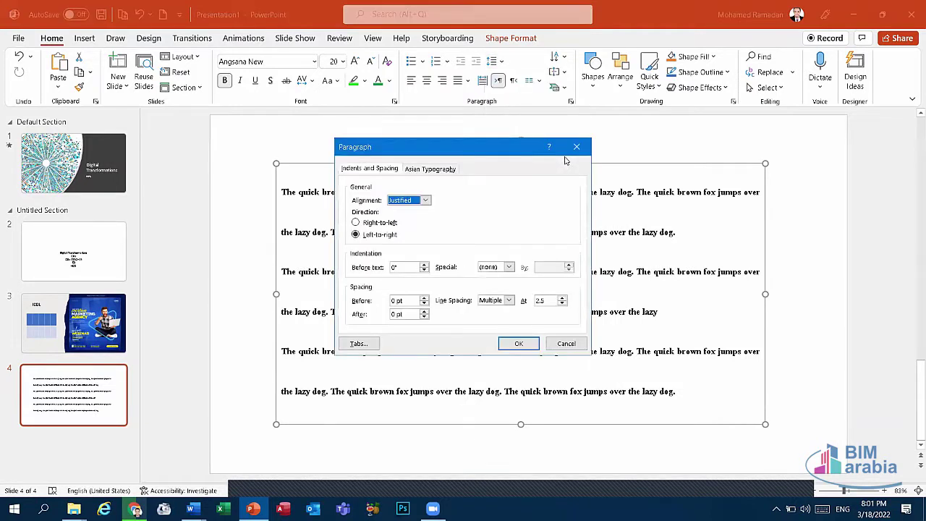
click(495, 299)
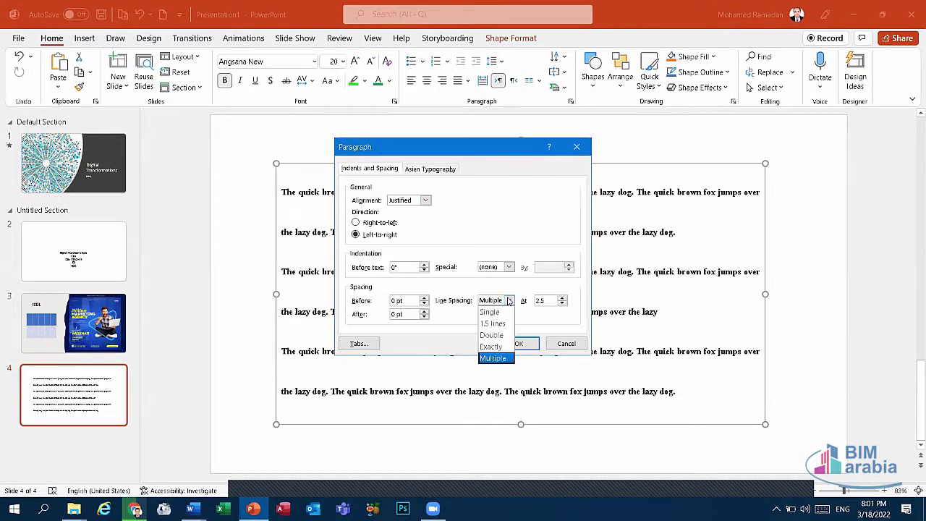
click(496, 313)
click(517, 344)
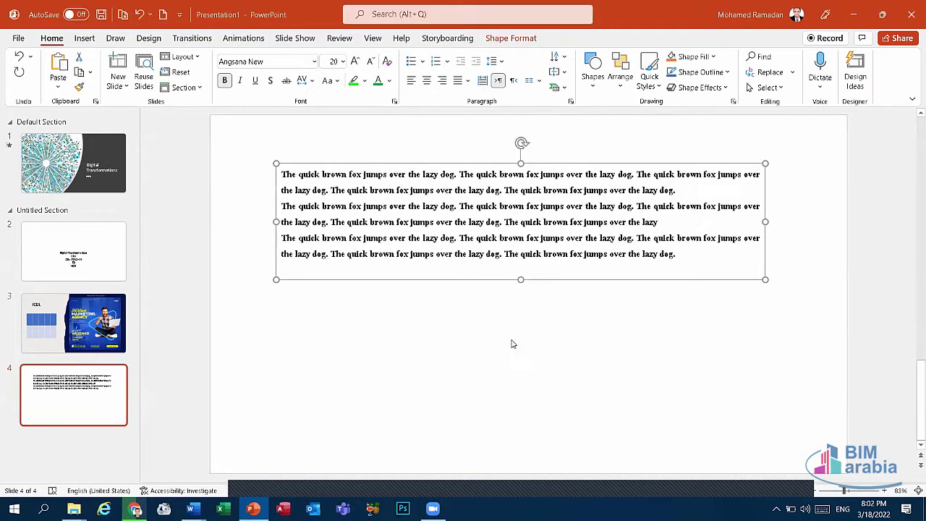
click(138, 13)
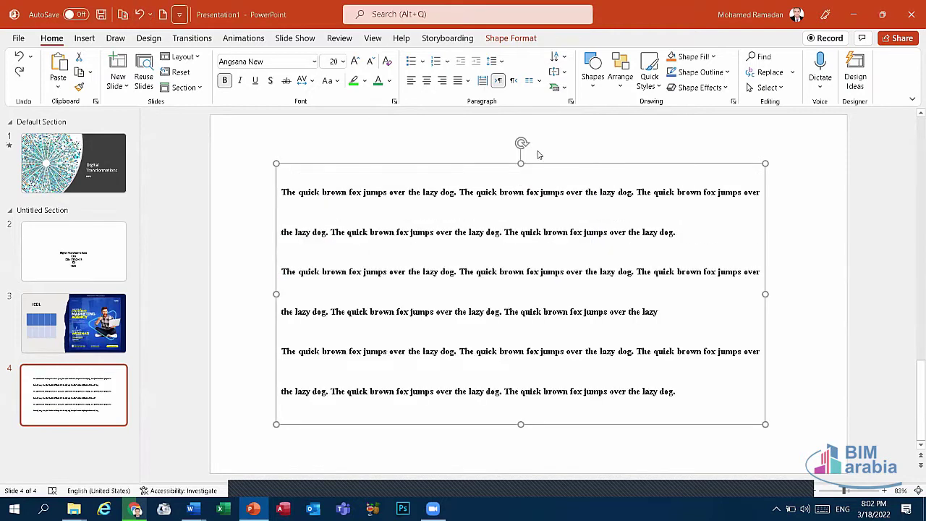
drag(678, 394, 282, 187)
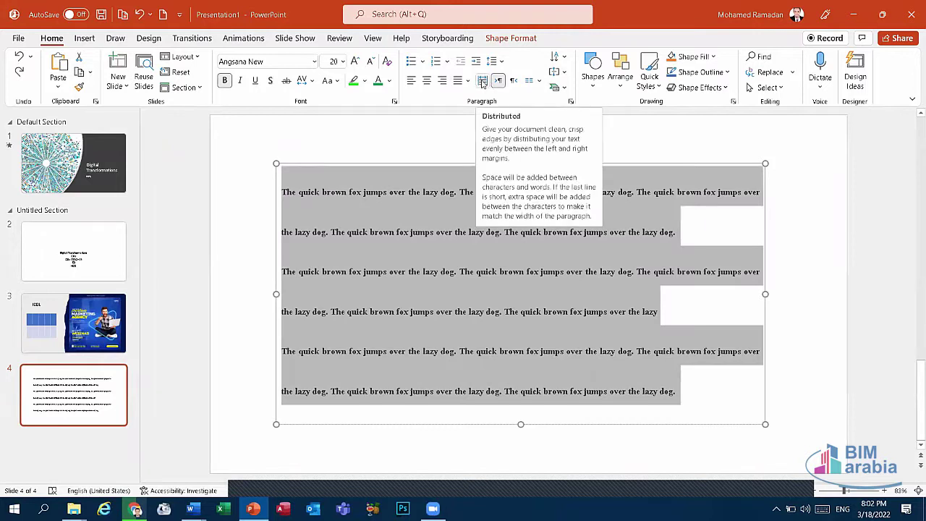
click(483, 83)
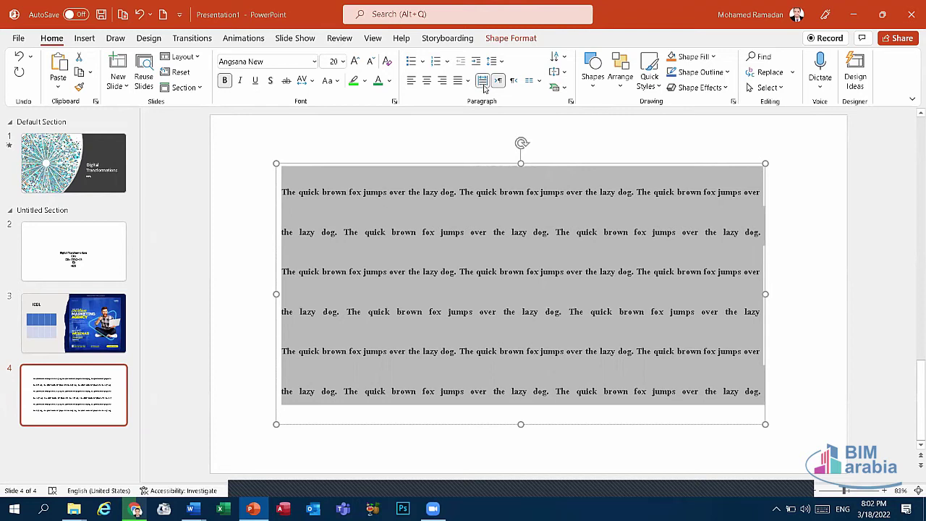
click(139, 18)
click(137, 18)
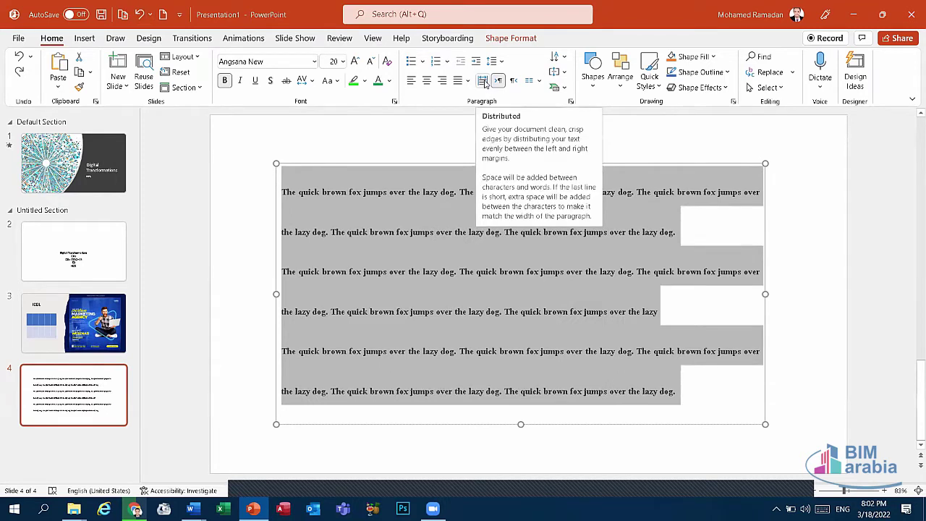
click(483, 80)
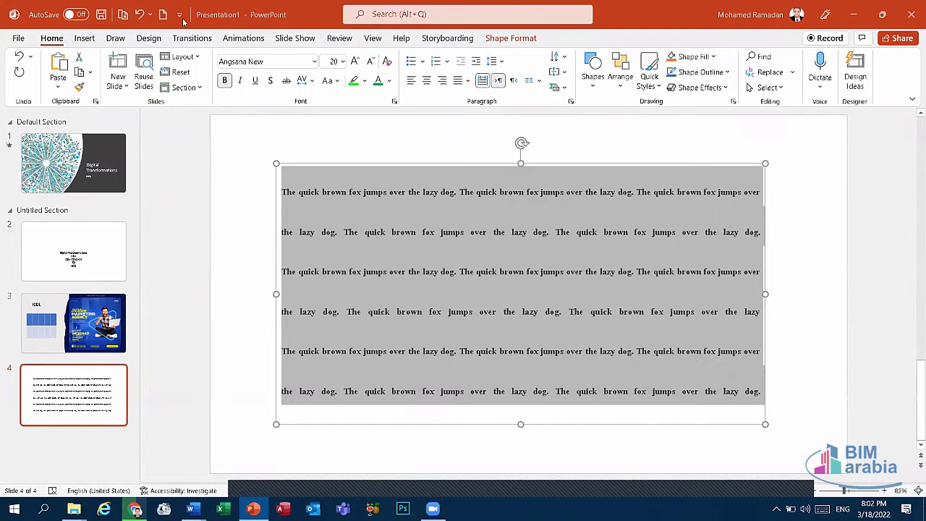
click(141, 15)
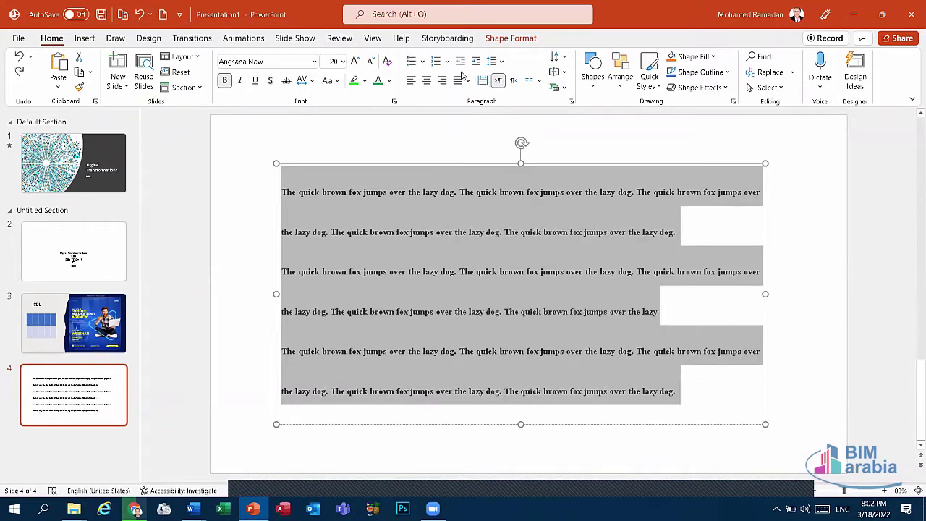
click(483, 80)
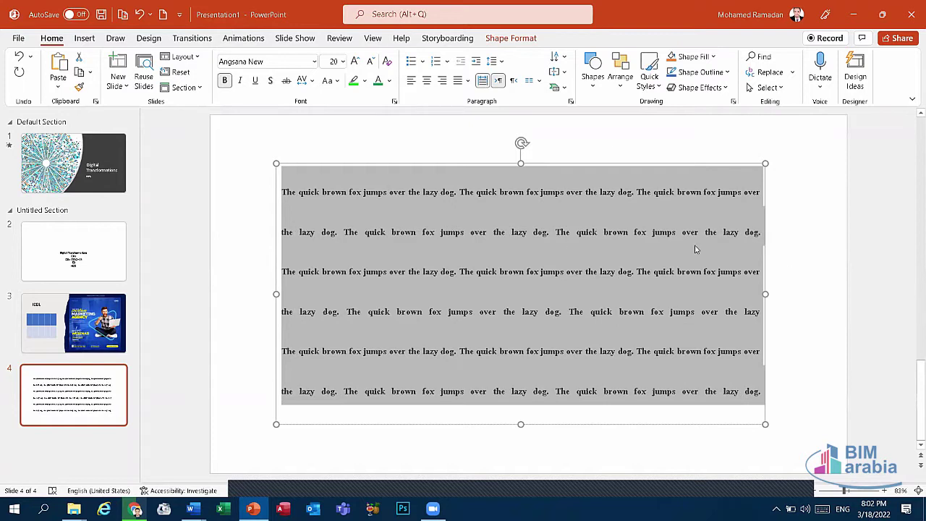
key(ctrl+l)
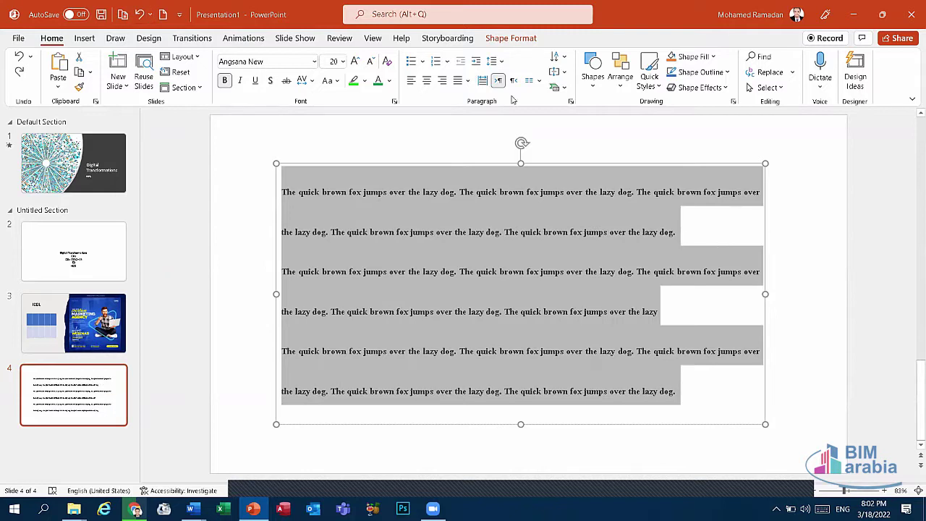
click(483, 82)
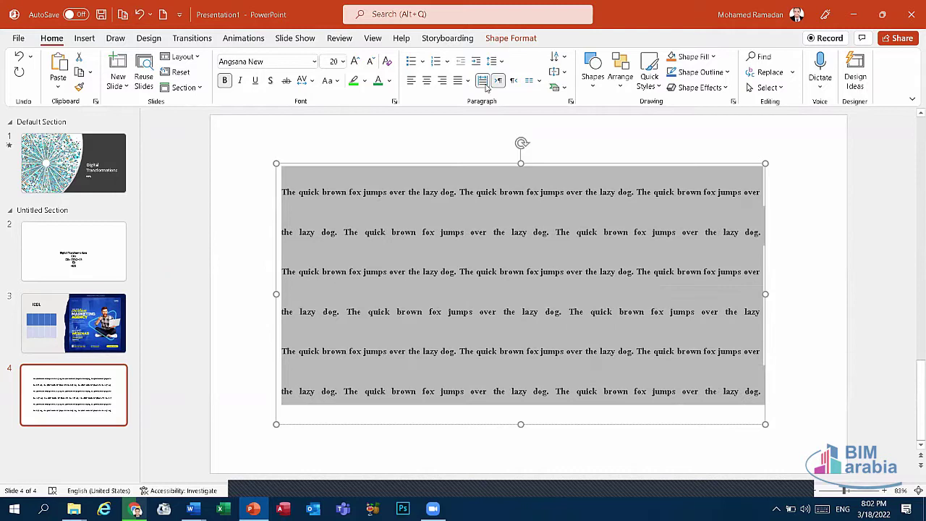
click(141, 14)
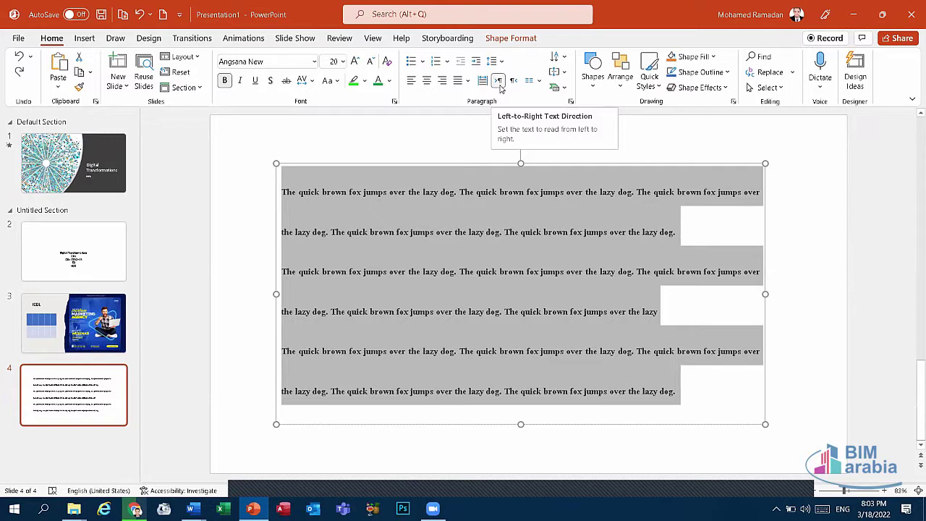
click(499, 81)
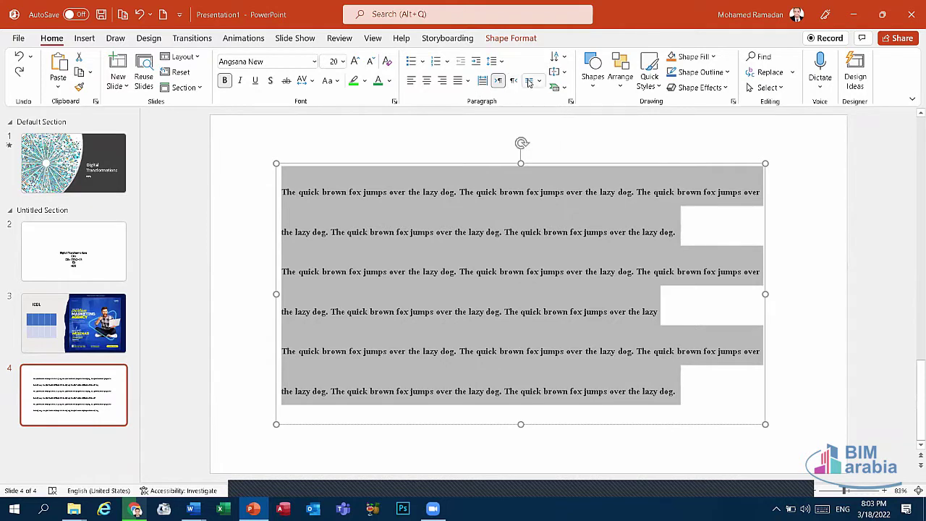
click(534, 84)
click(580, 134)
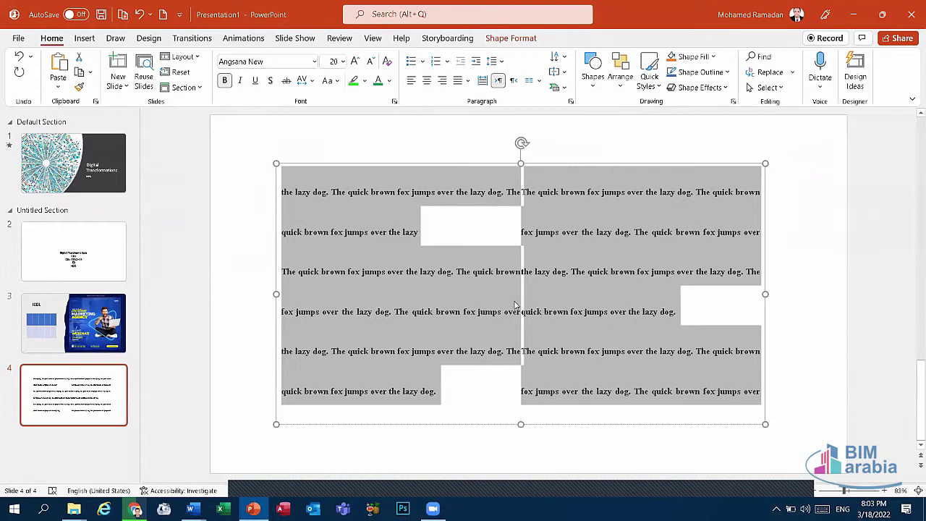
click(534, 80)
click(572, 162)
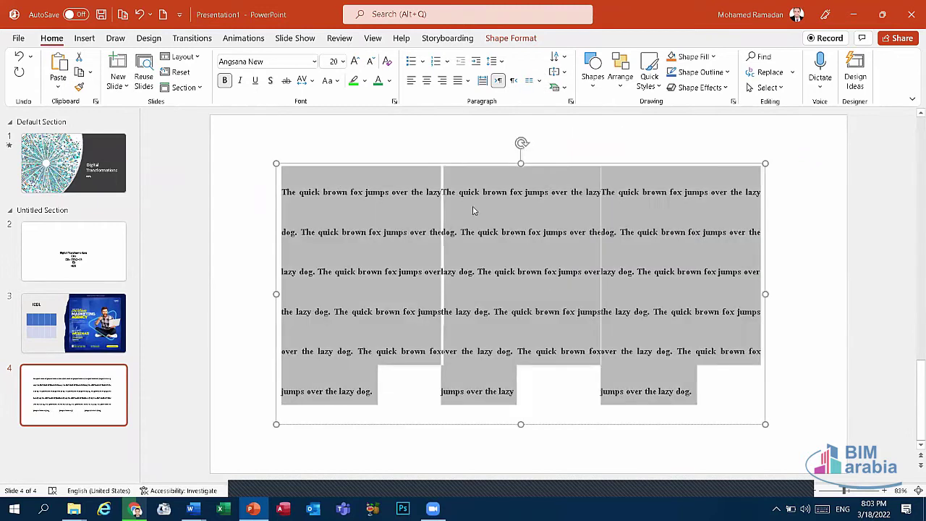
click(529, 81)
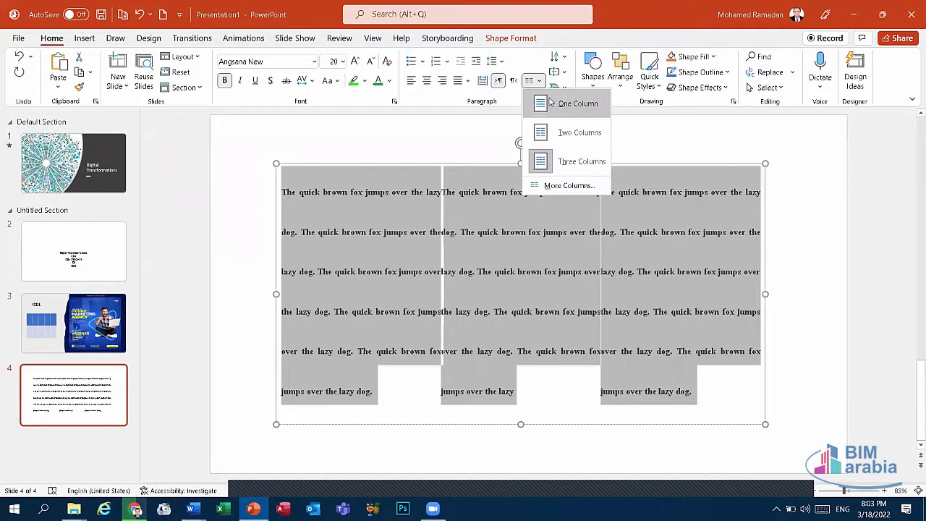
click(556, 101)
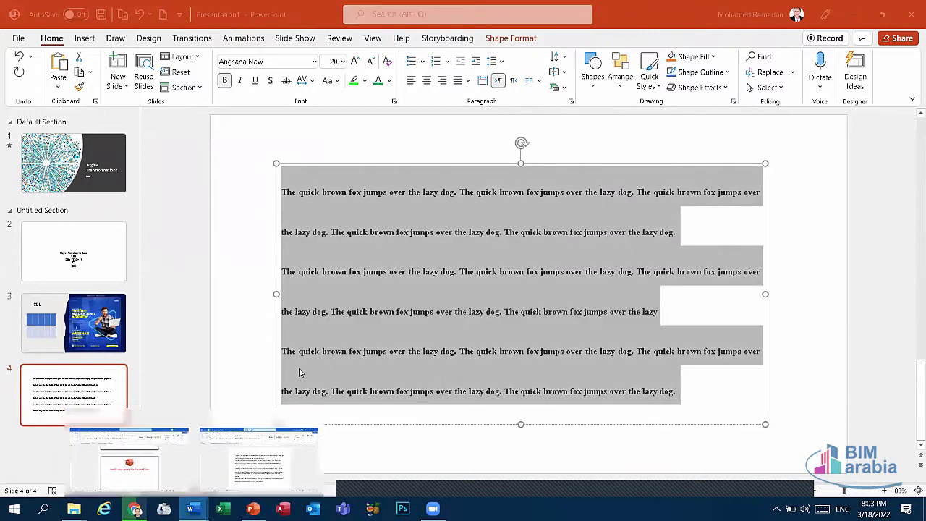
click(190, 509)
key(ctrl+a)
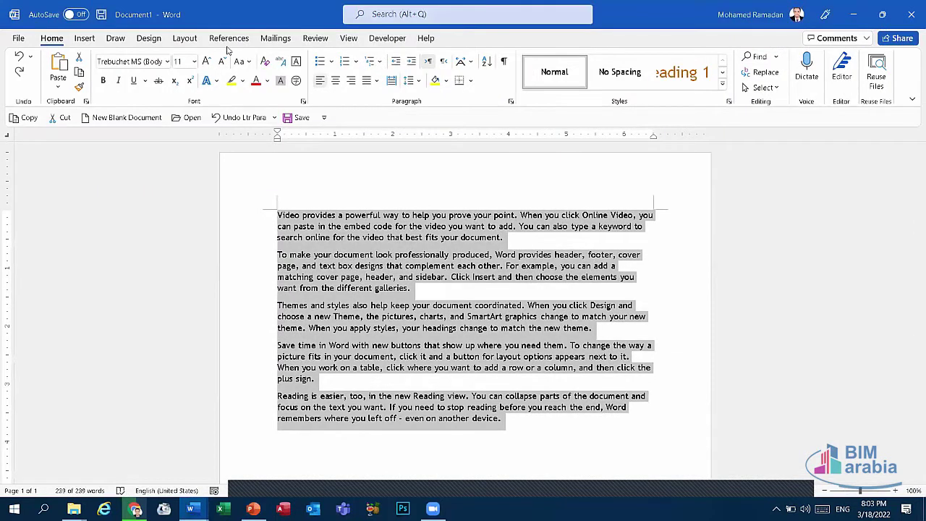
click(185, 42)
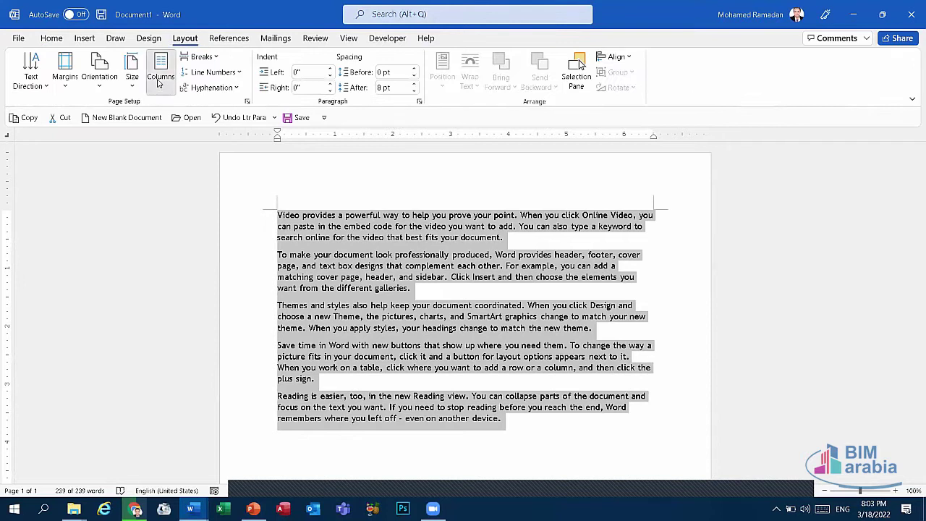
click(158, 81)
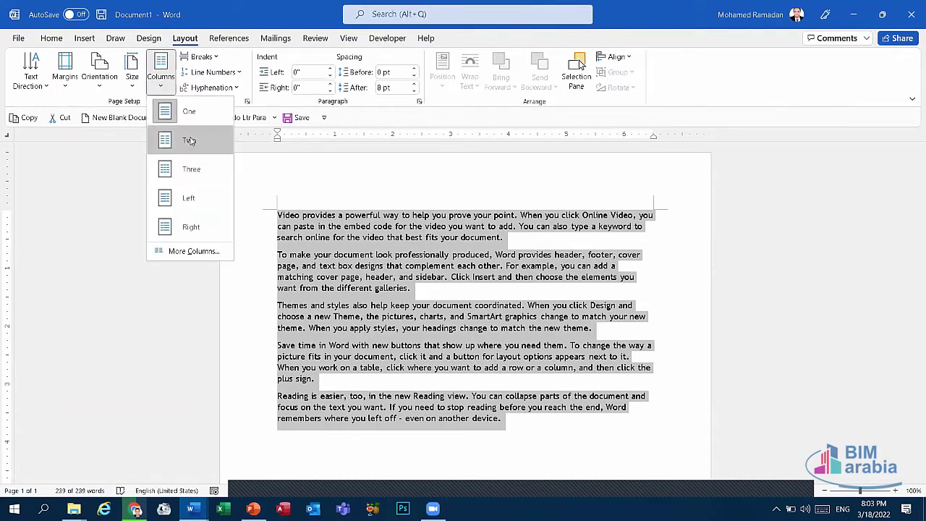
click(189, 141)
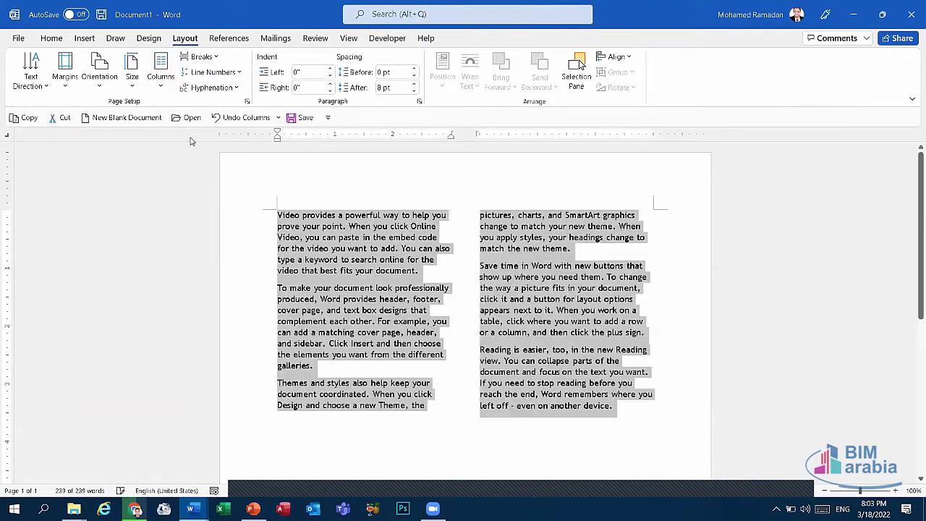
click(161, 79)
click(181, 117)
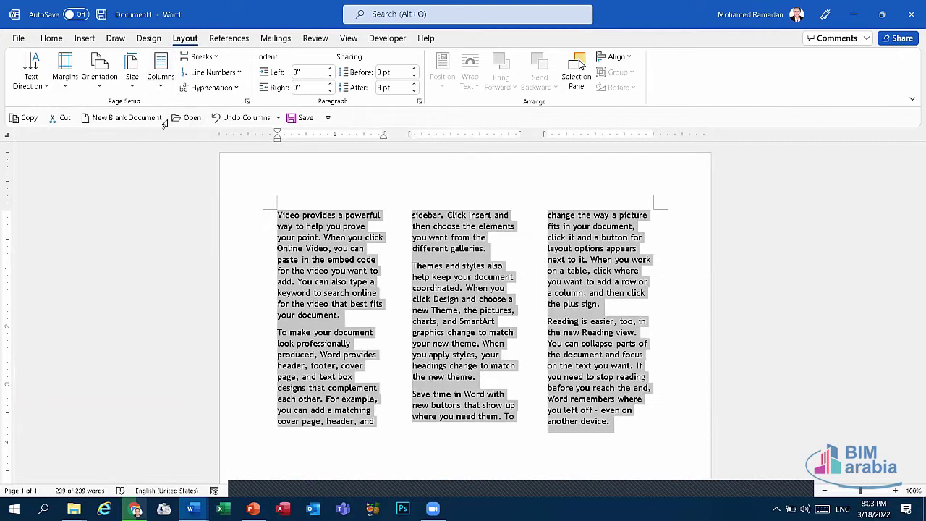
click(231, 117)
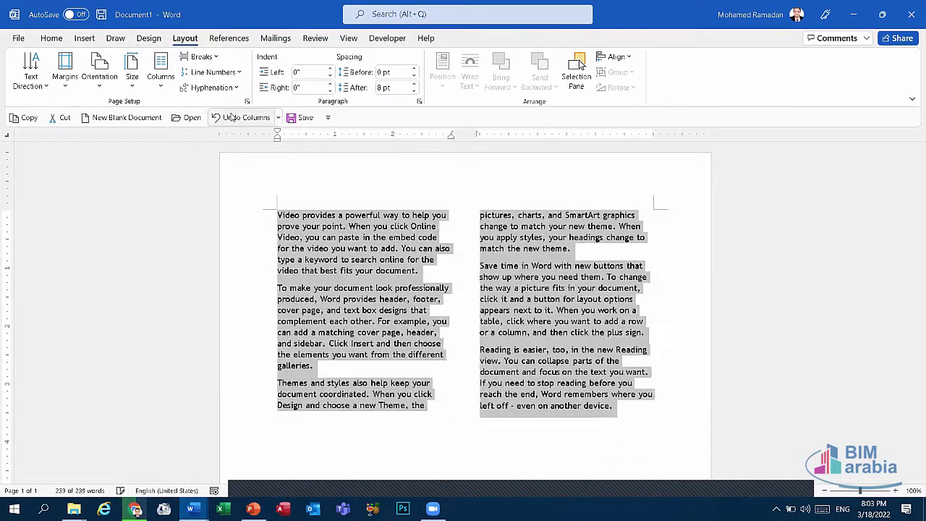
click(231, 117)
key(alt+Tab)
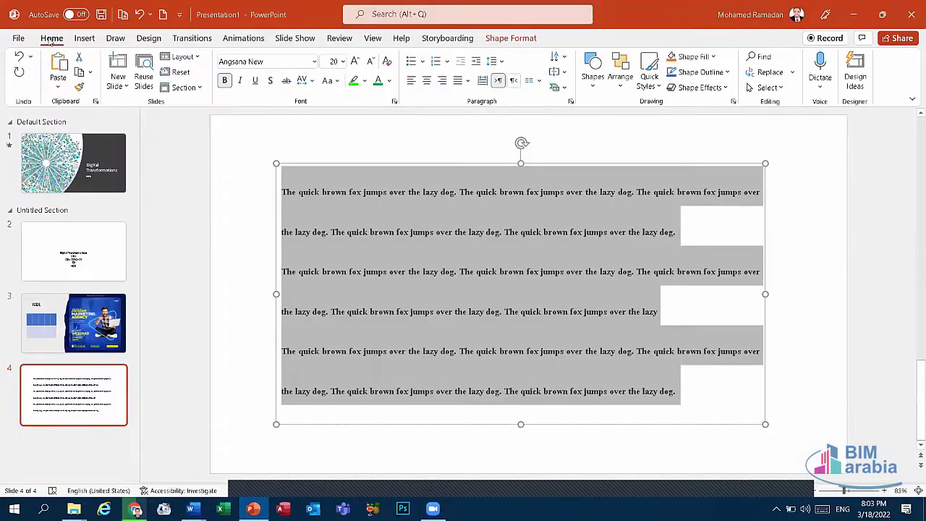
click(534, 81)
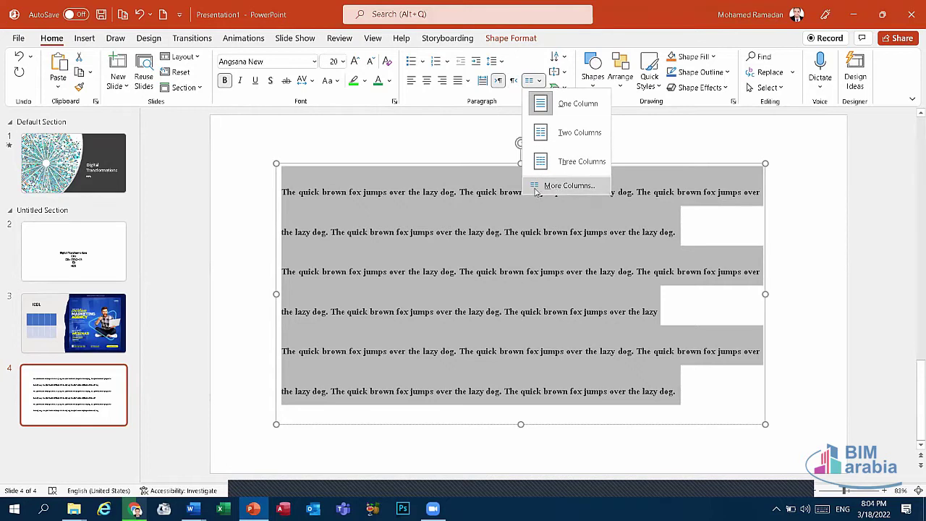
click(557, 186)
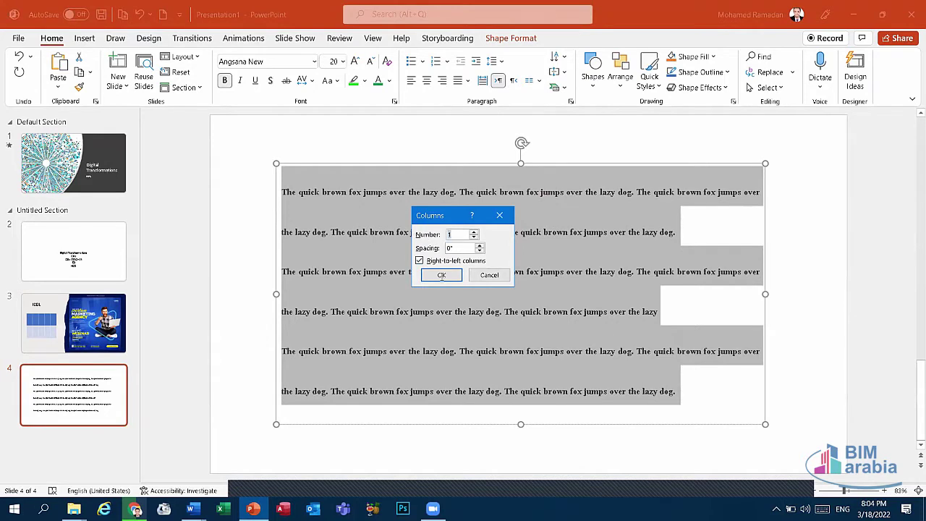
key(Return)
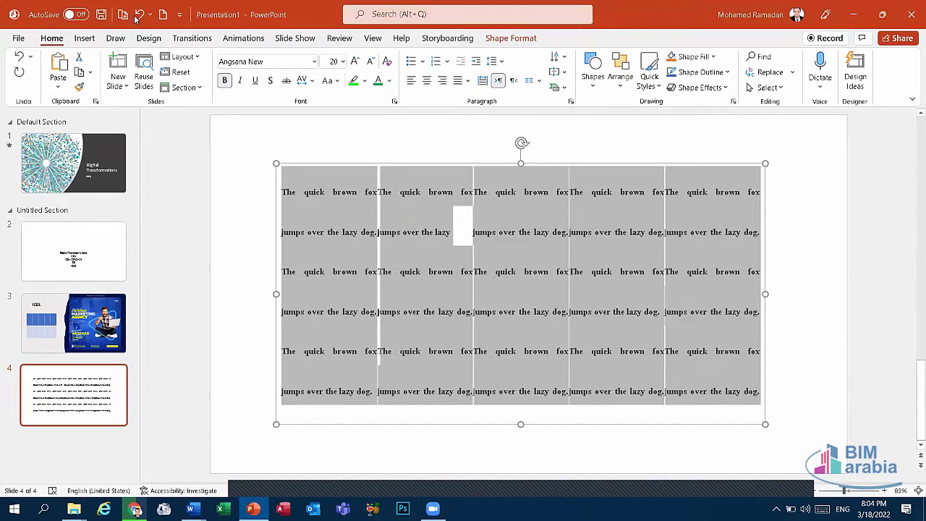
key(ctrl+z)
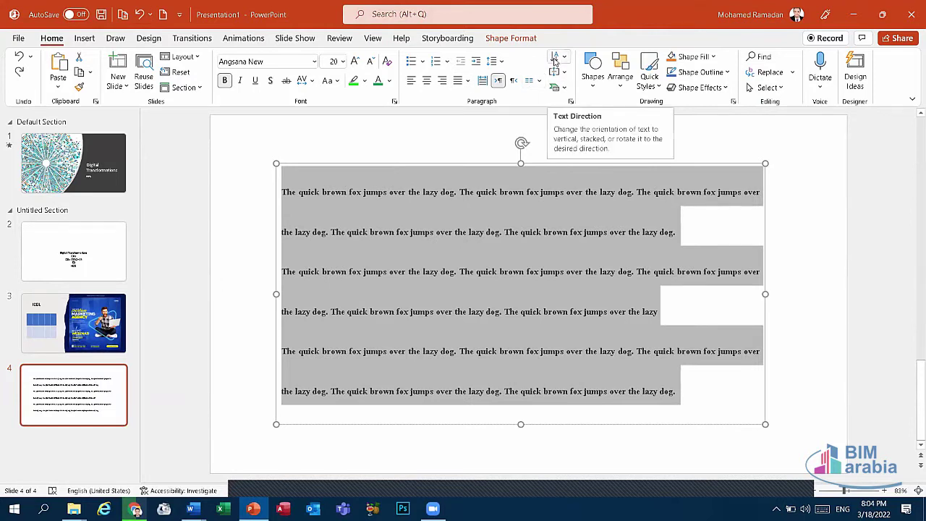
Try rotating slide 4's text 270°, undo it, and open the Format Shape text box settings
click(555, 58)
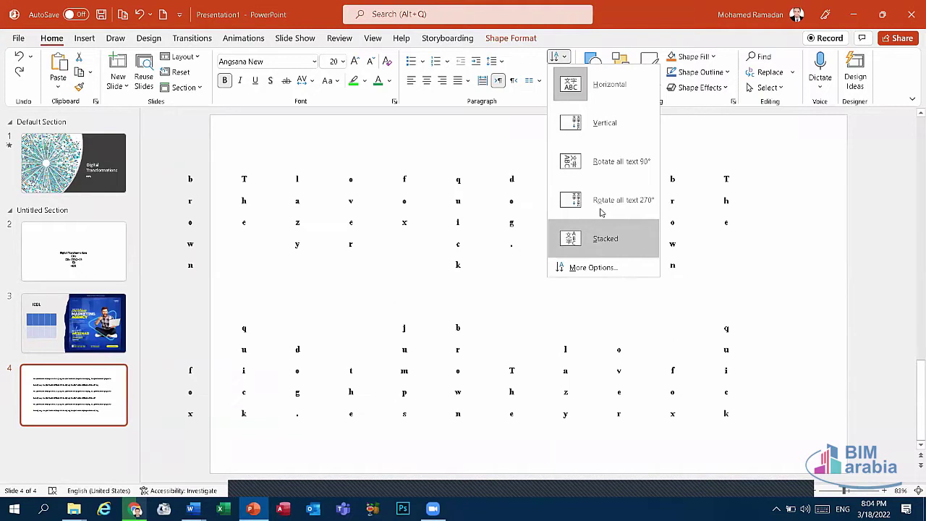
key(Return)
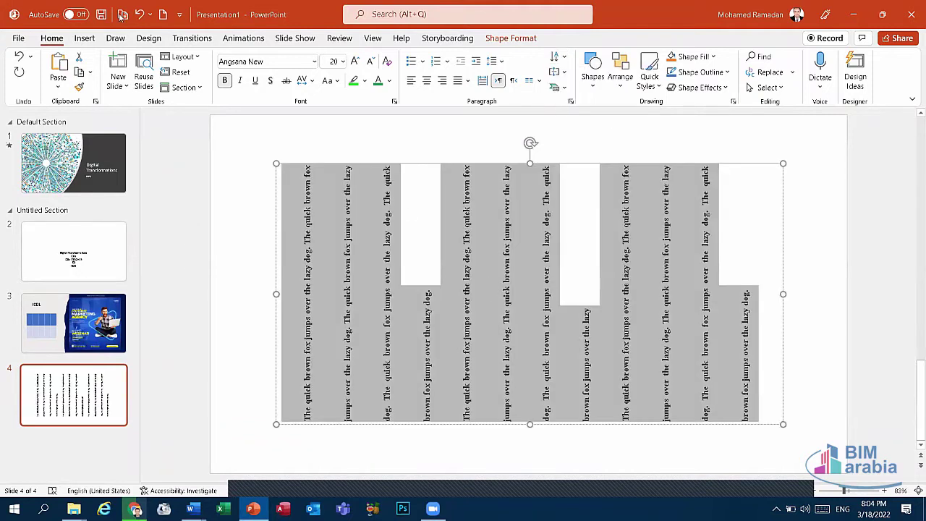
click(139, 14)
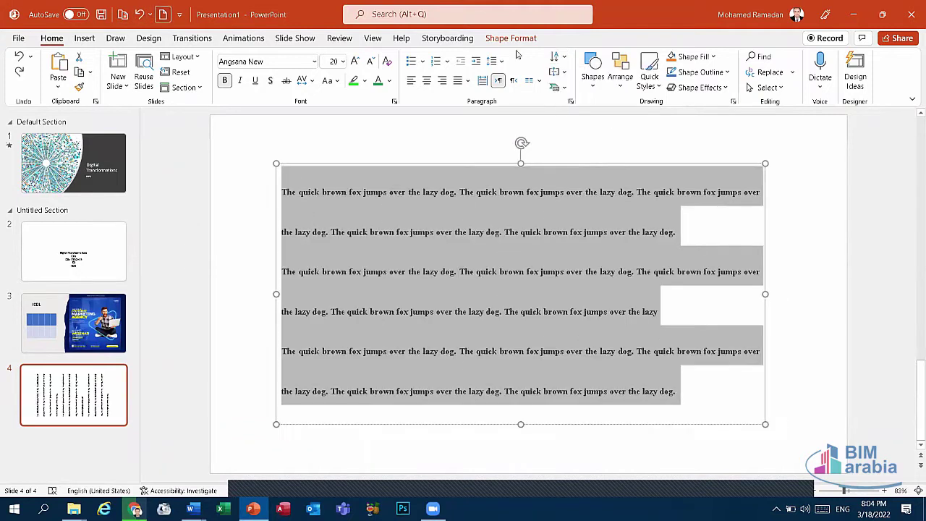
click(557, 64)
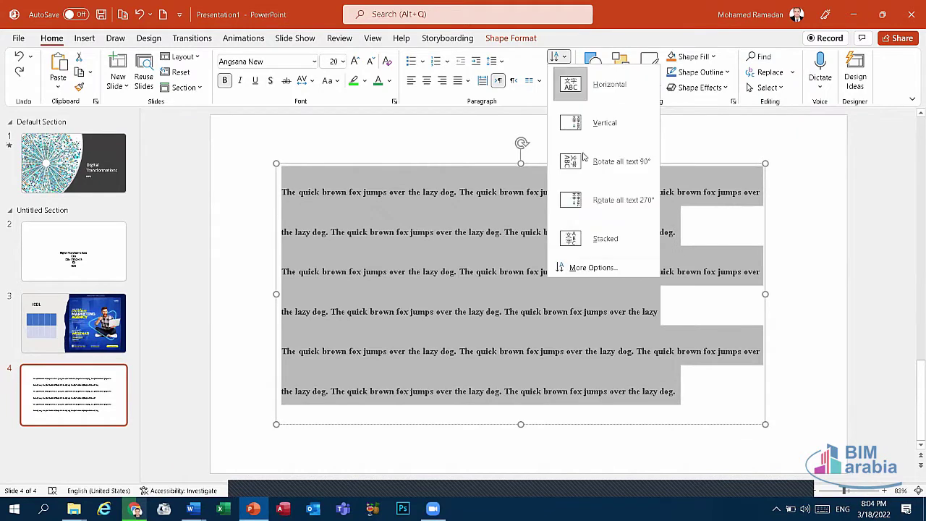
click(588, 271)
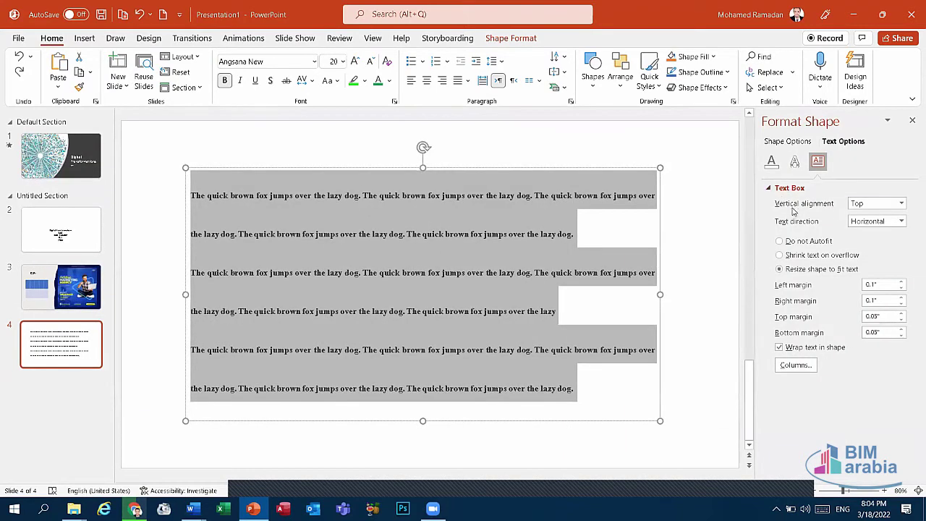
Set vertical alignment to Bottom Centered and text direction to Stacked, lines ordered left to right
click(867, 205)
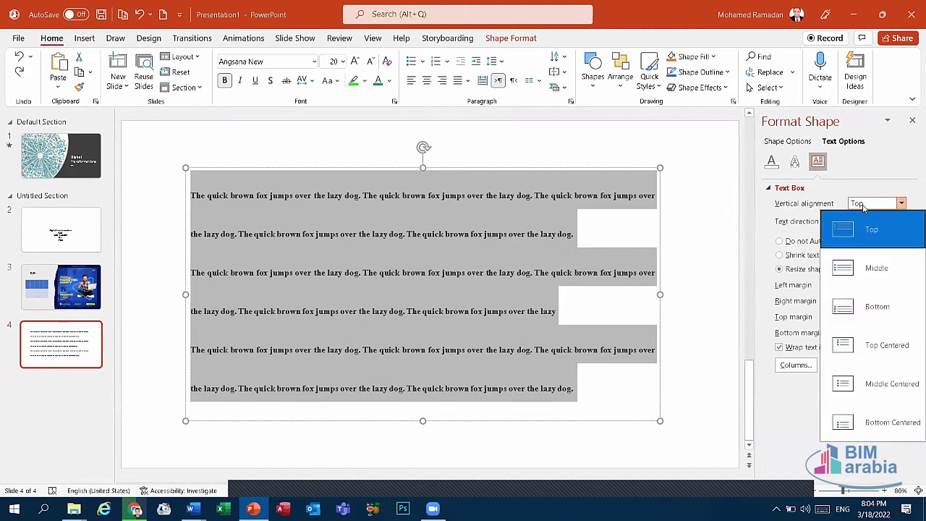
click(871, 423)
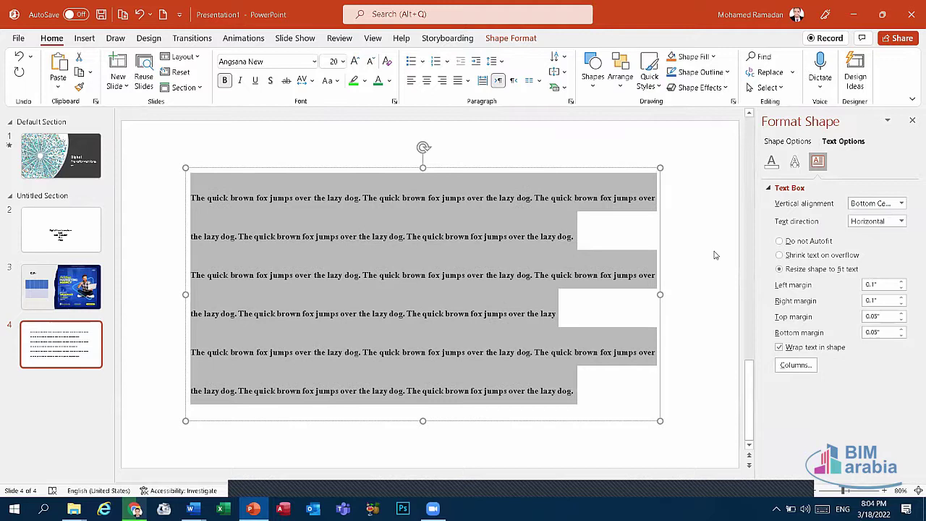
click(869, 223)
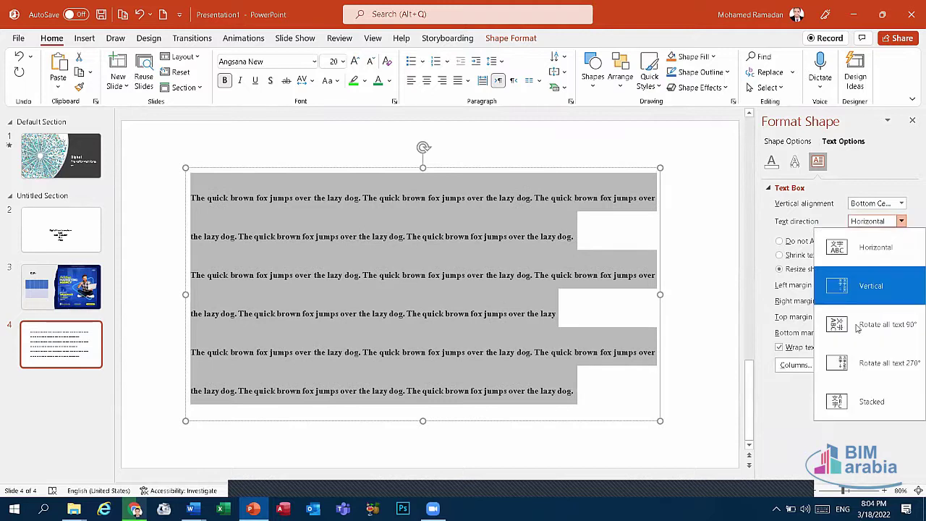
click(860, 401)
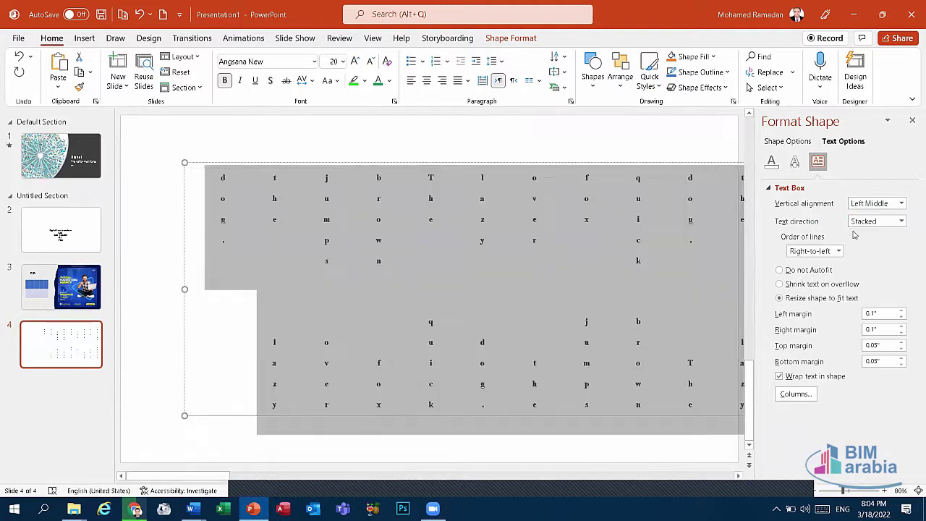
click(838, 251)
click(822, 274)
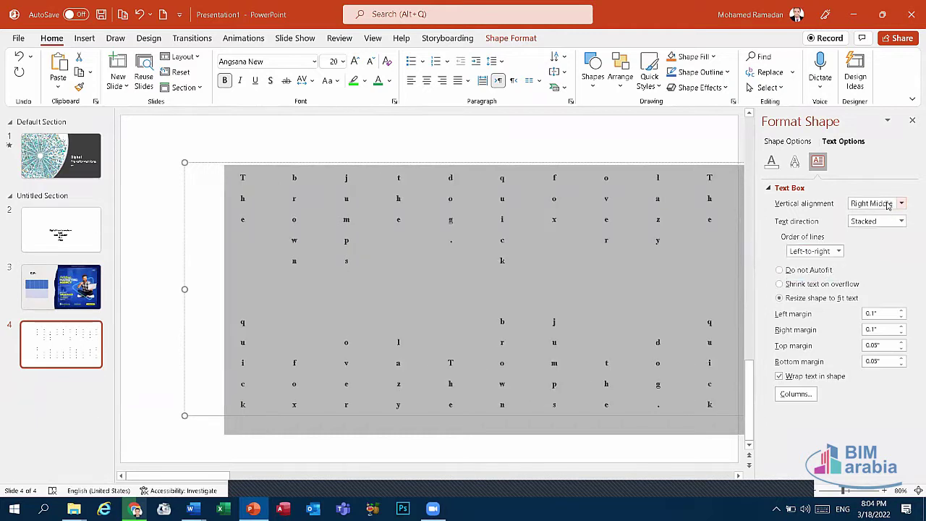
Switch the text direction to Horizontal, then Vertical columns, and bring up Word's Document1
click(889, 204)
click(889, 204)
click(888, 204)
click(889, 204)
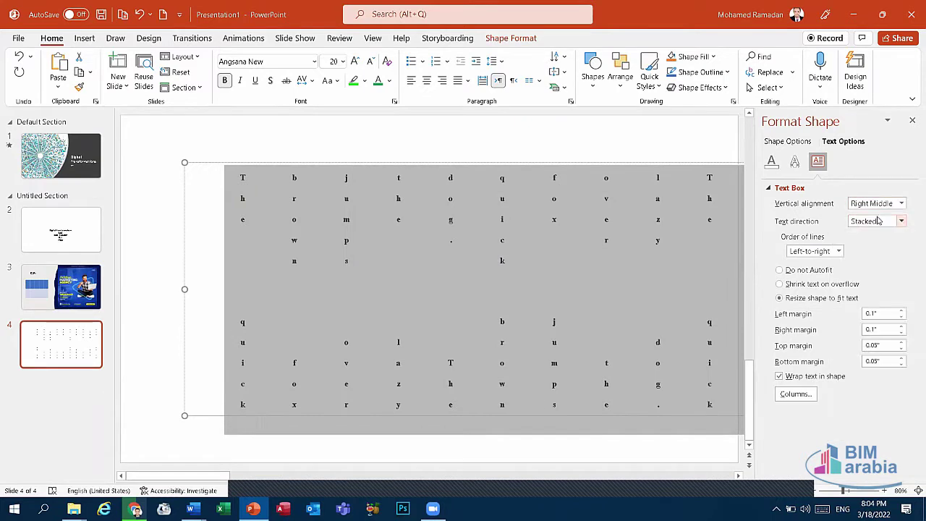
click(878, 221)
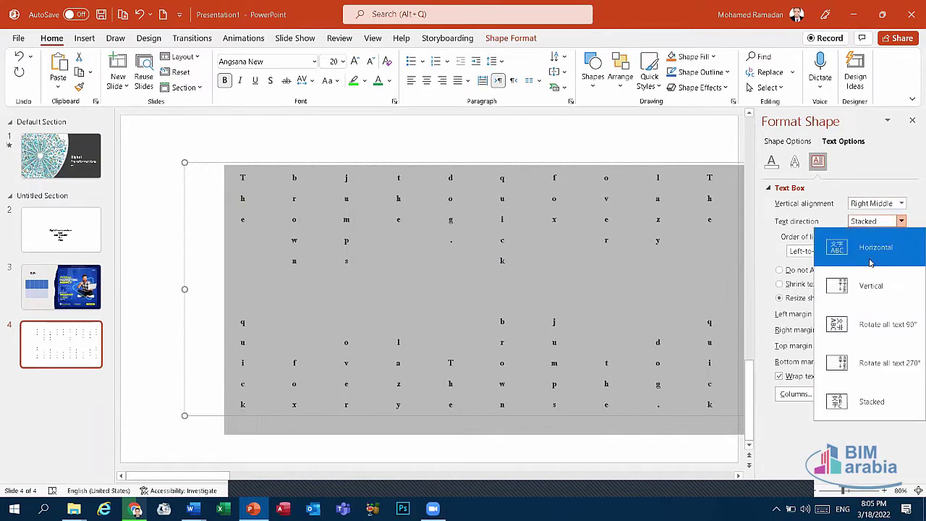
click(870, 263)
click(857, 224)
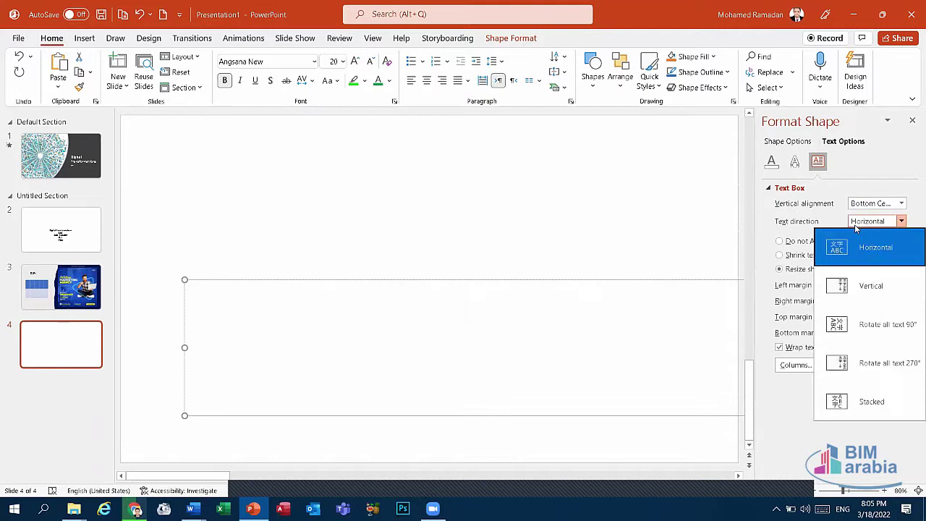
click(859, 289)
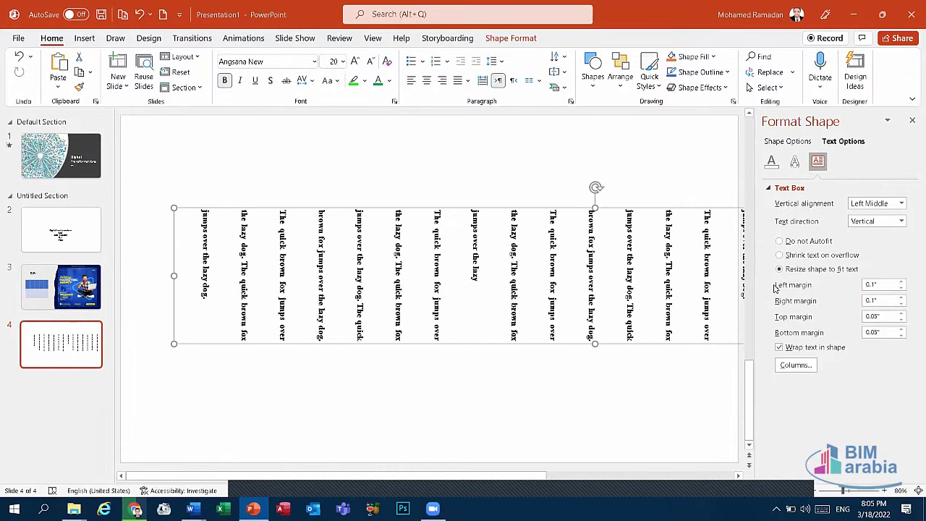
mouse_move(882, 316)
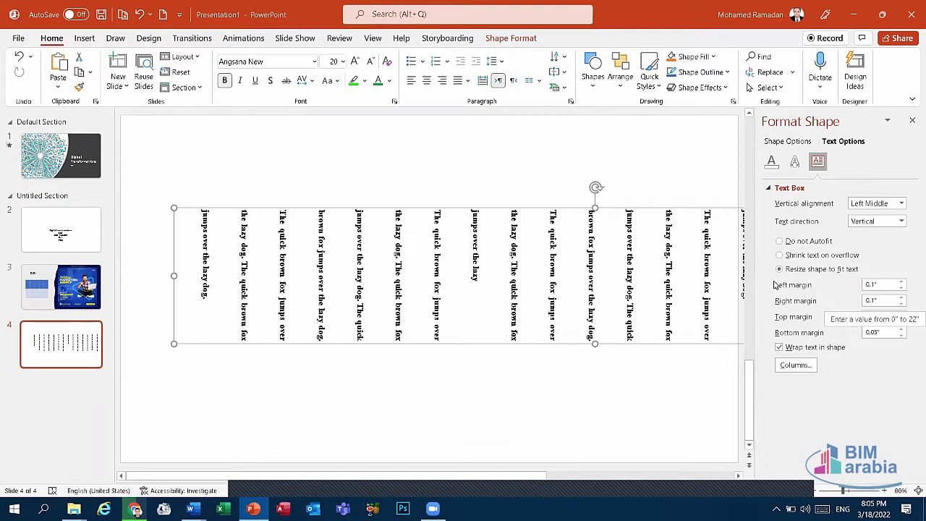
click(191, 508)
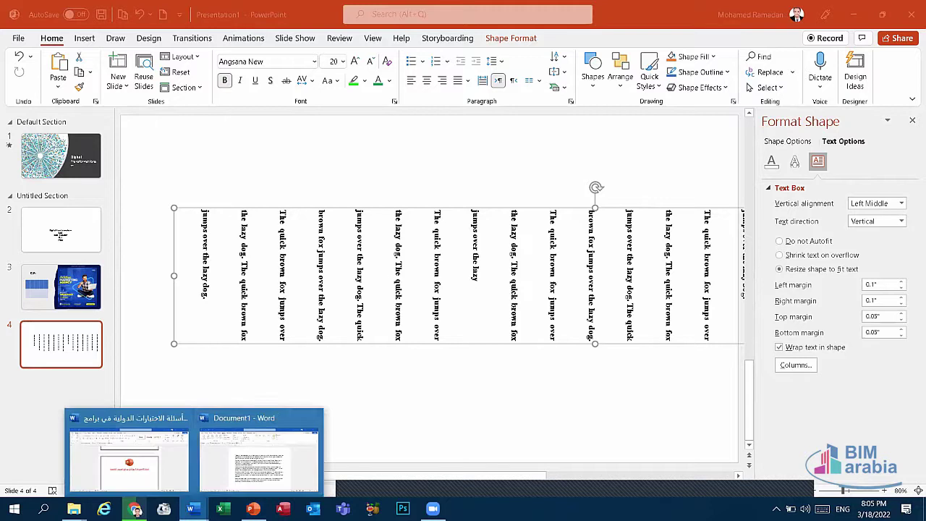
click(211, 459)
Select all text in Word's Document1, then return to PowerPoint
key(ctrl+a)
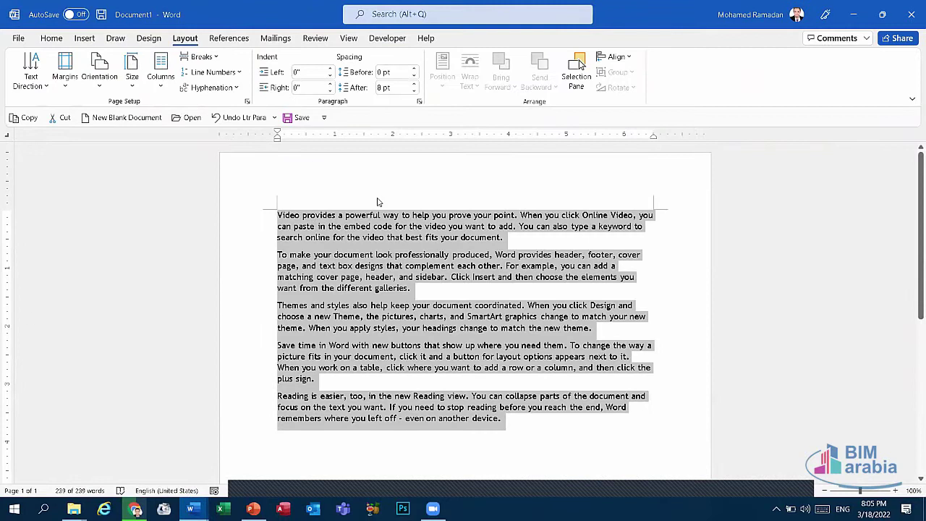
click(253, 509)
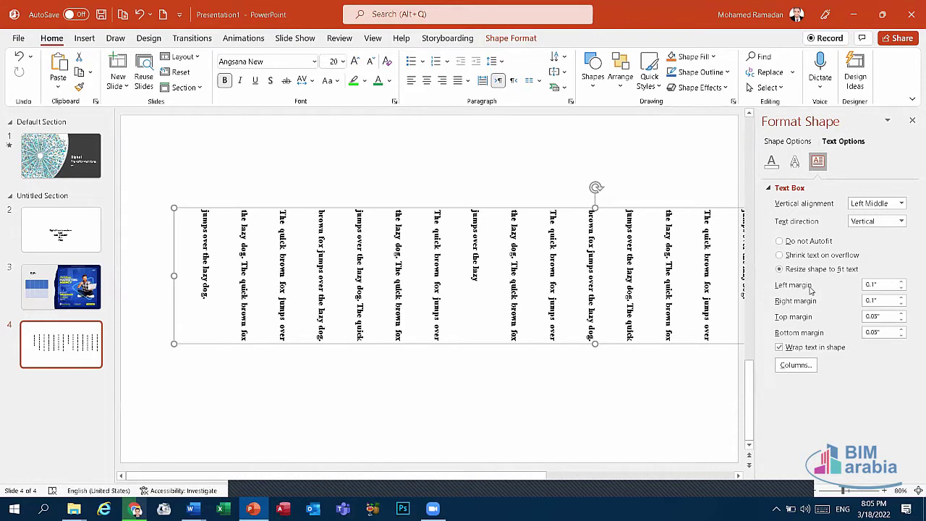
Close the Format Shape pane and undo slide 4's text back to horizontal lines
click(913, 120)
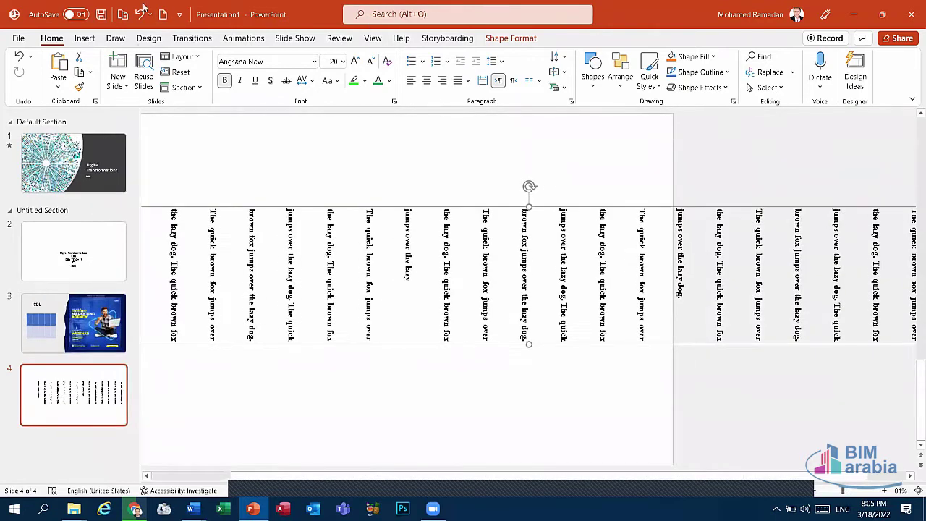
click(139, 13)
click(137, 15)
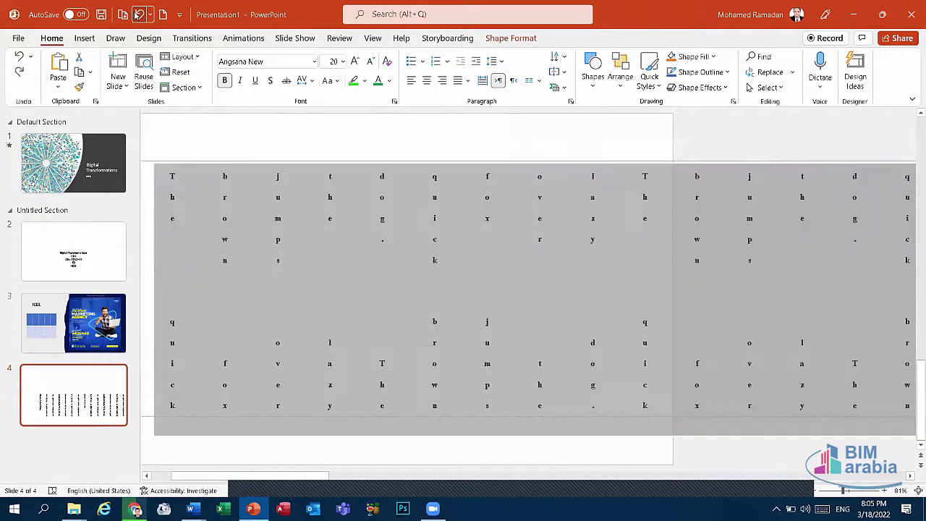
click(139, 14)
click(138, 13)
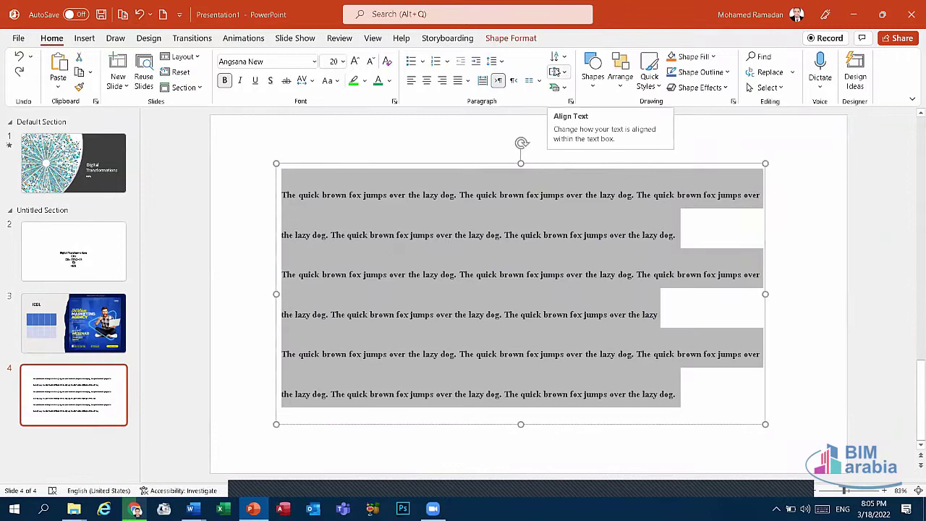
Open slide 2 and click into its five-line text box
click(554, 71)
click(554, 72)
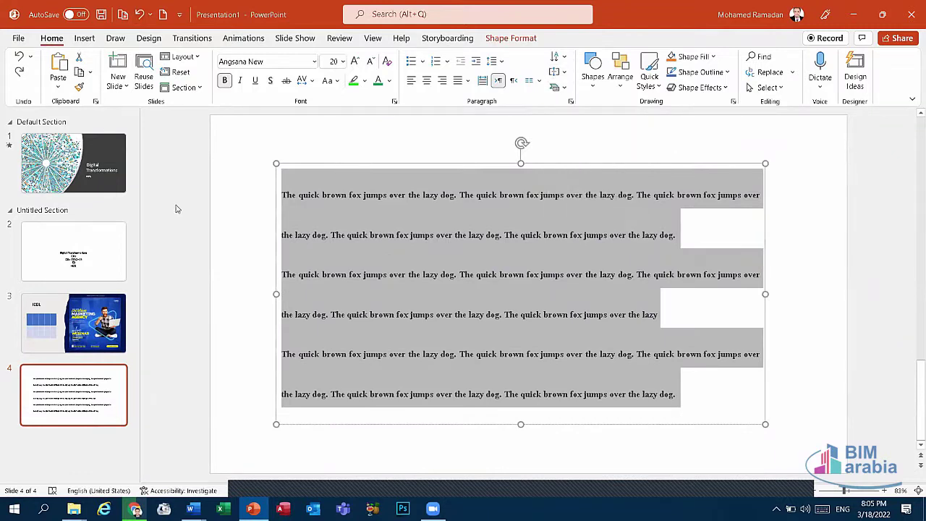
click(564, 279)
click(73, 251)
click(552, 340)
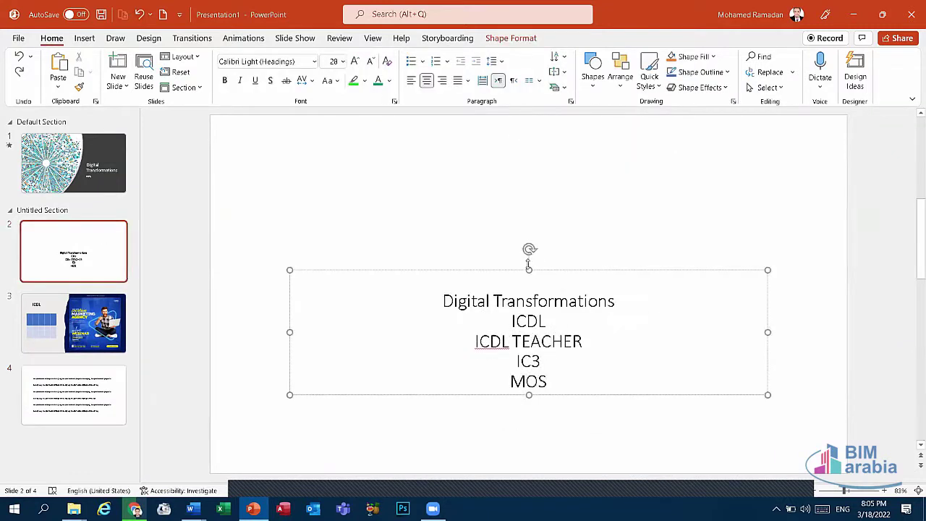
Enlarge slide 2's text box upward and set its vertical alignment to Middle
drag(523, 138, 523, 108)
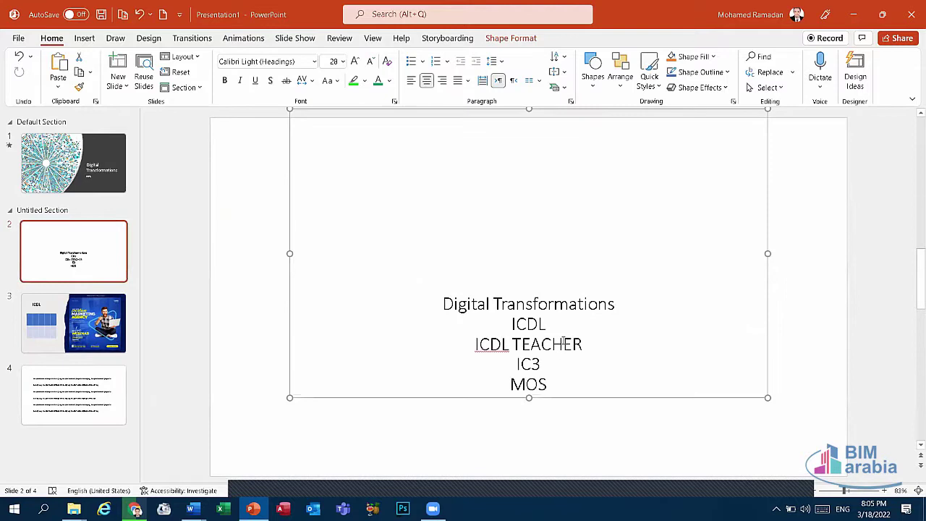
click(537, 375)
key(ctrl+a)
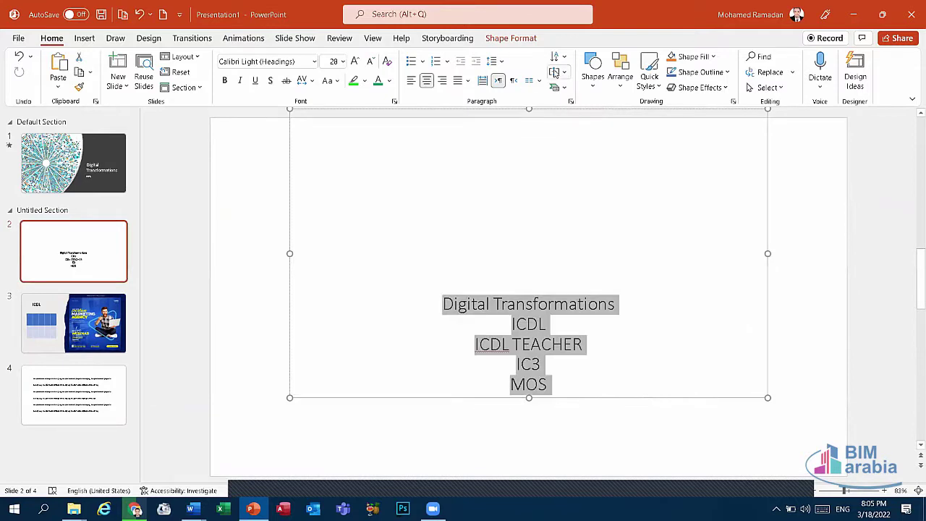
click(555, 72)
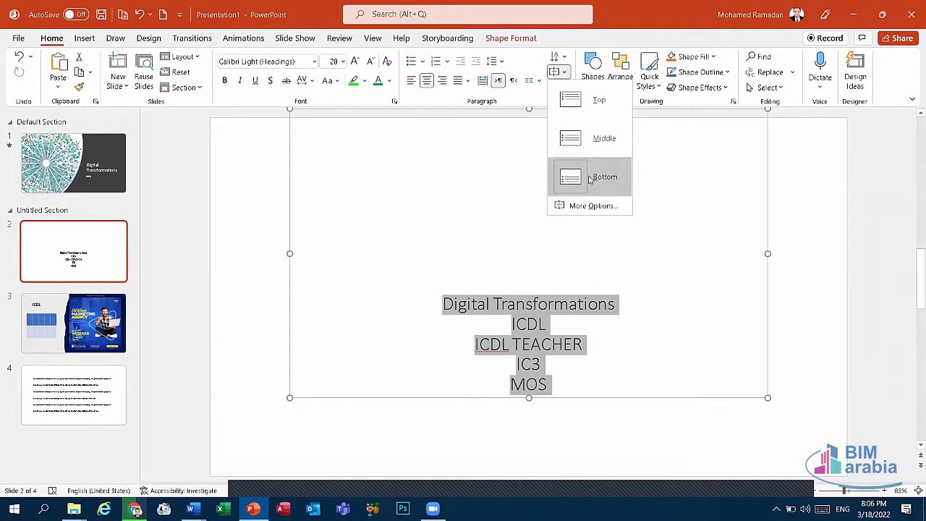
click(589, 178)
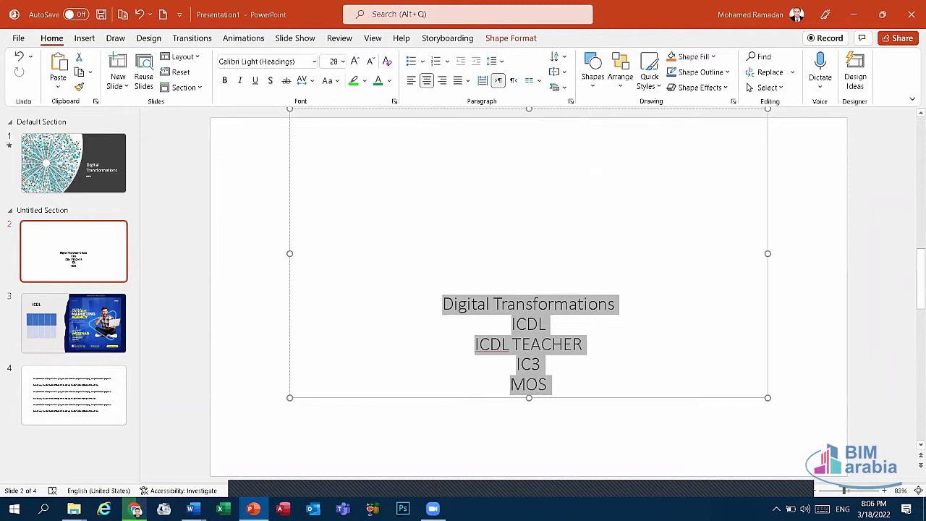
click(561, 75)
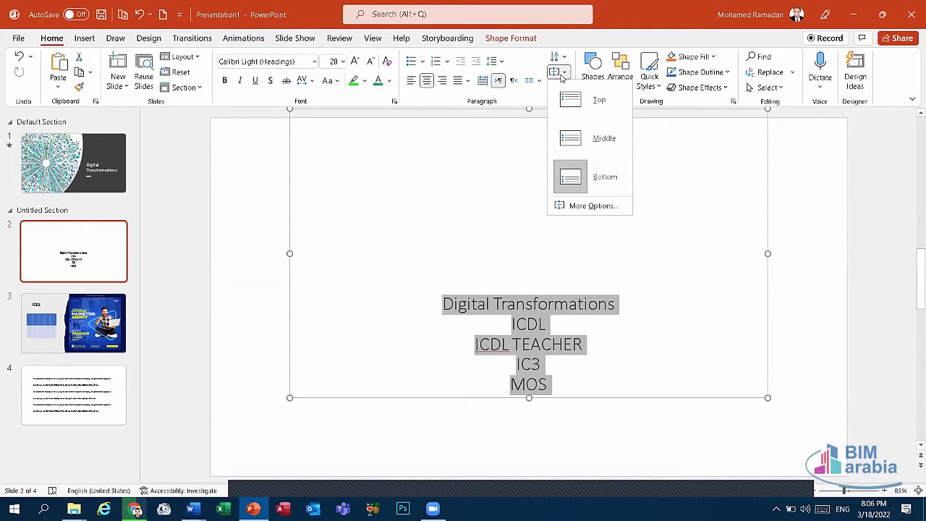
click(599, 137)
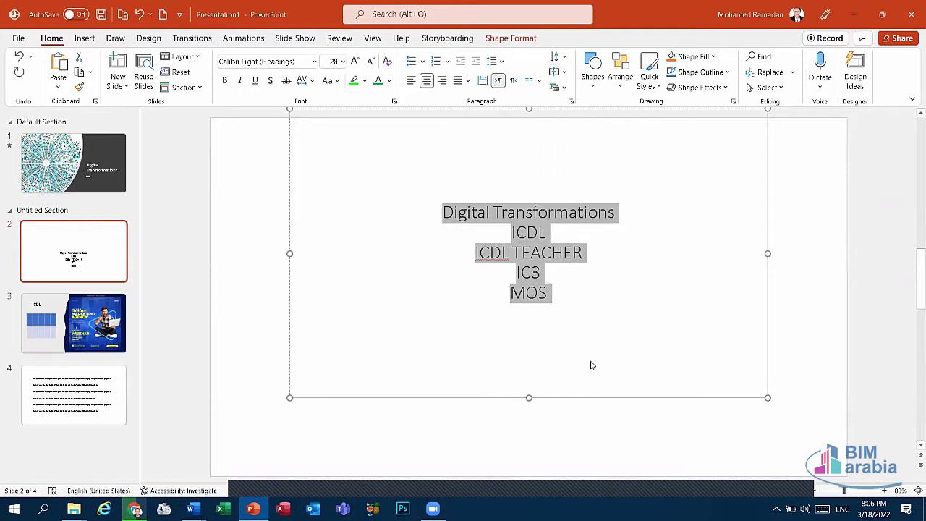
Lower the text box, ignore the ICDL spelling flag, and open Align Text More Options
mouse_move(585, 407)
mouse_down()
mouse_move(588, 447)
mouse_move(577, 441)
mouse_up()
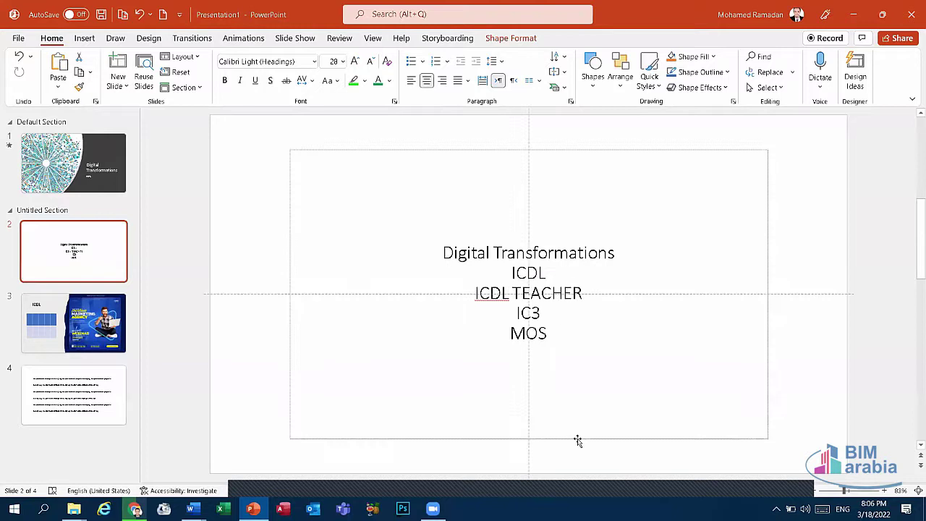
click(558, 72)
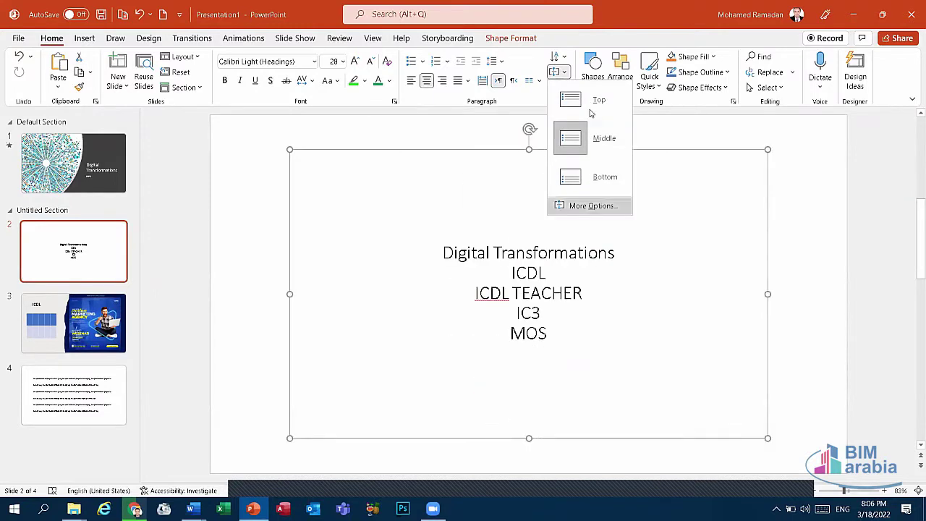
click(599, 150)
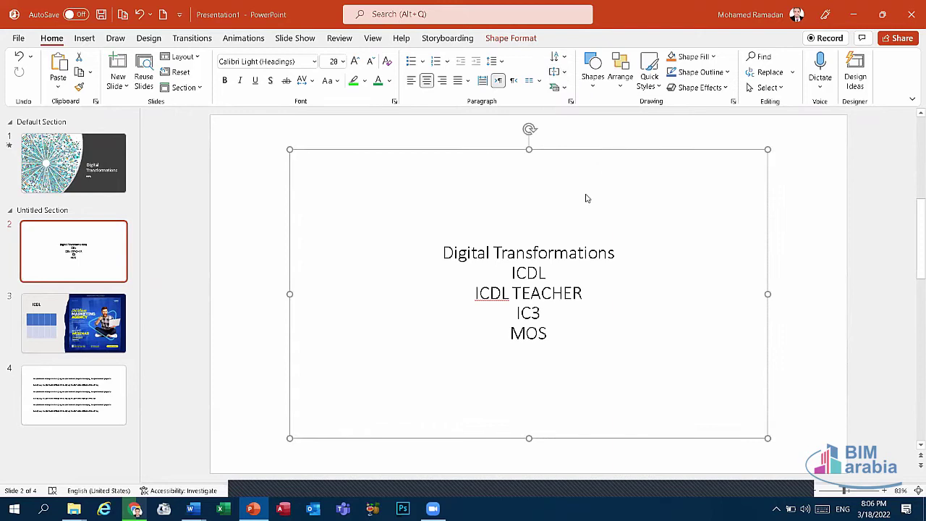
right_click(484, 295)
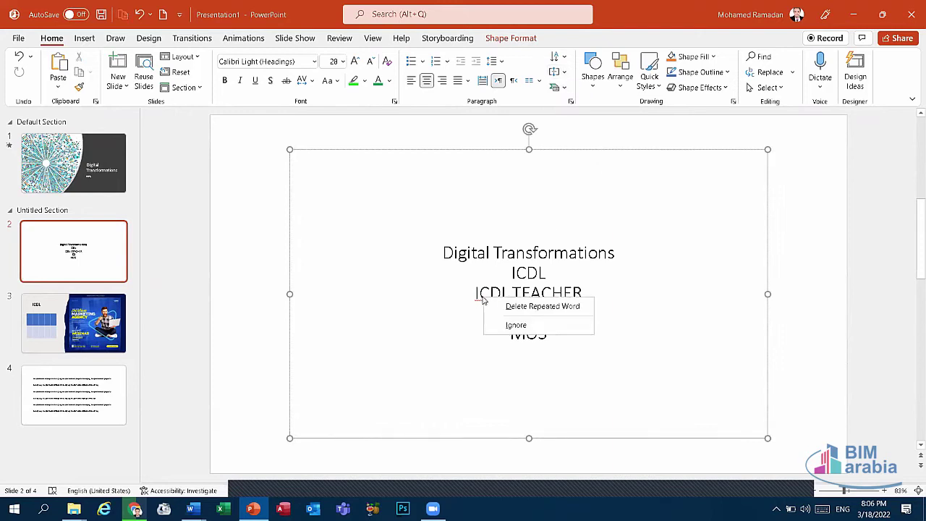
click(517, 326)
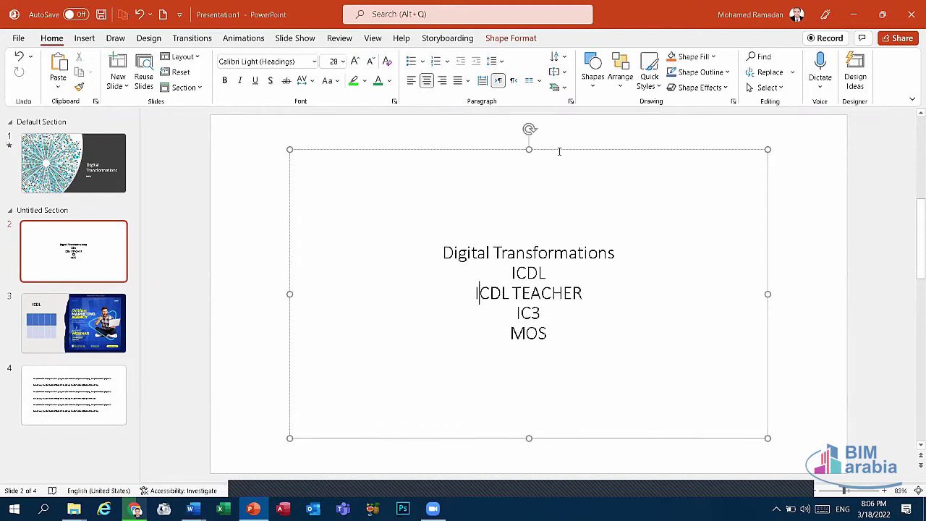
click(554, 87)
click(603, 207)
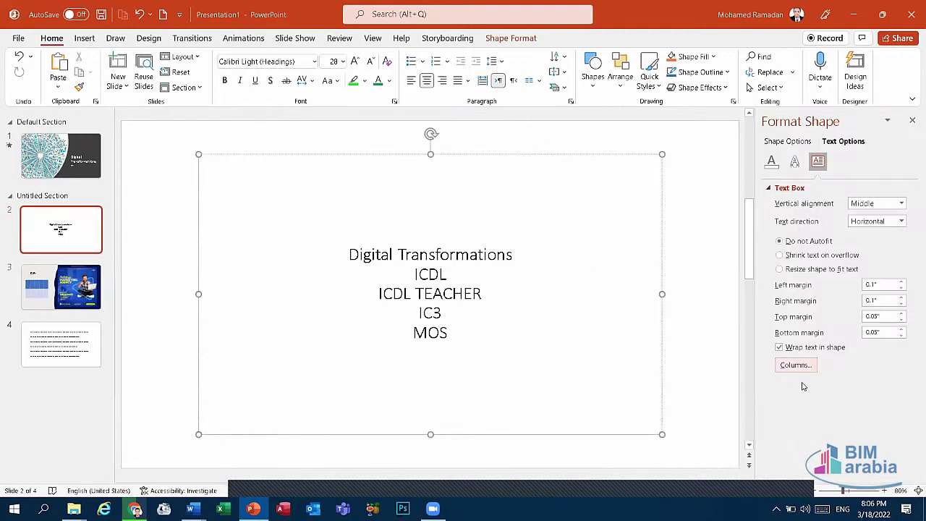
Close the Format Shape pane for slide 2's text box
click(912, 121)
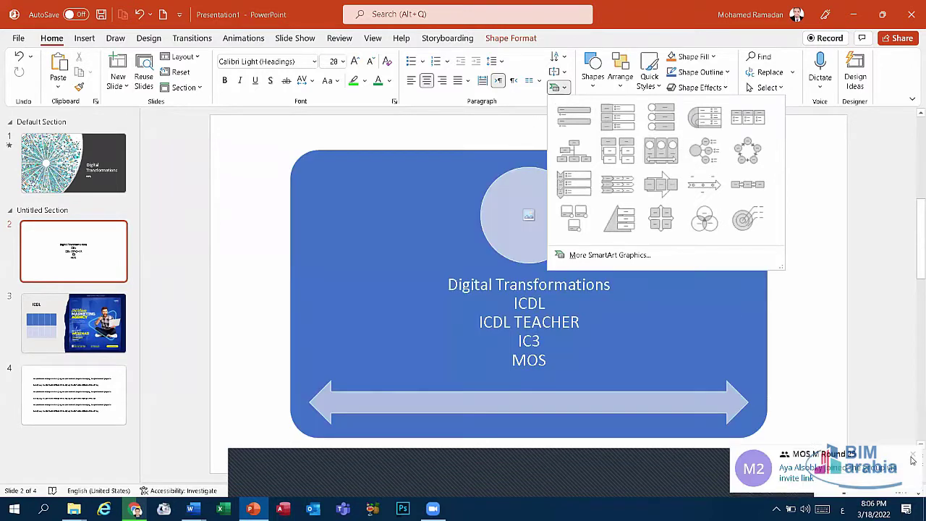
Convert slide 2's five lines into a Basic Venn SmartArt graphic
click(912, 458)
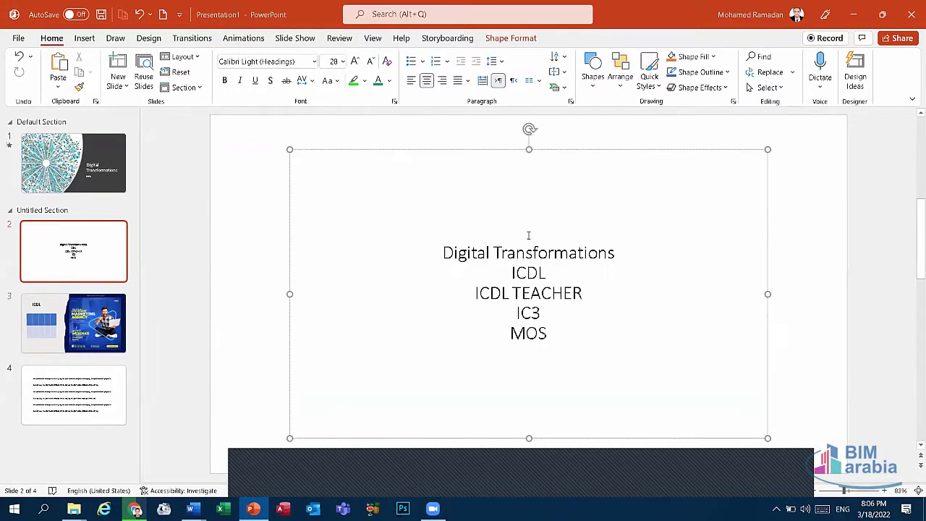
click(558, 87)
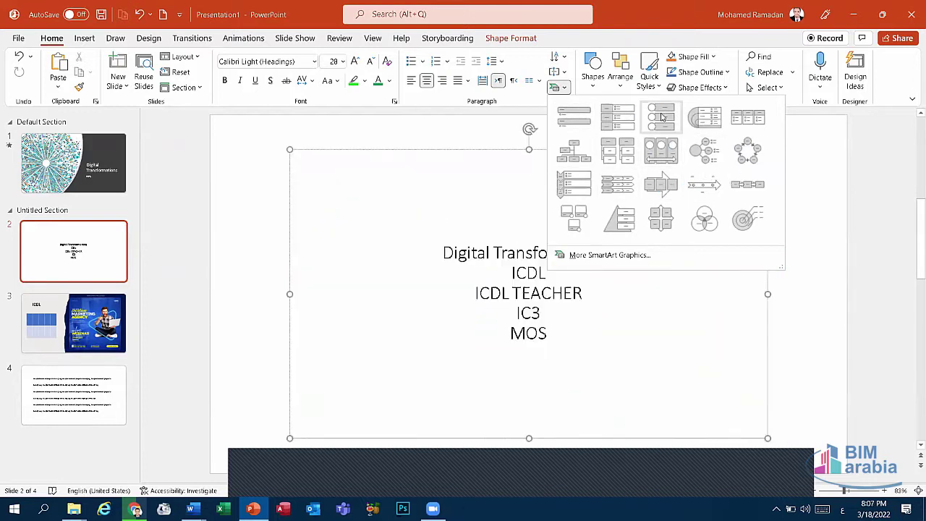
click(706, 221)
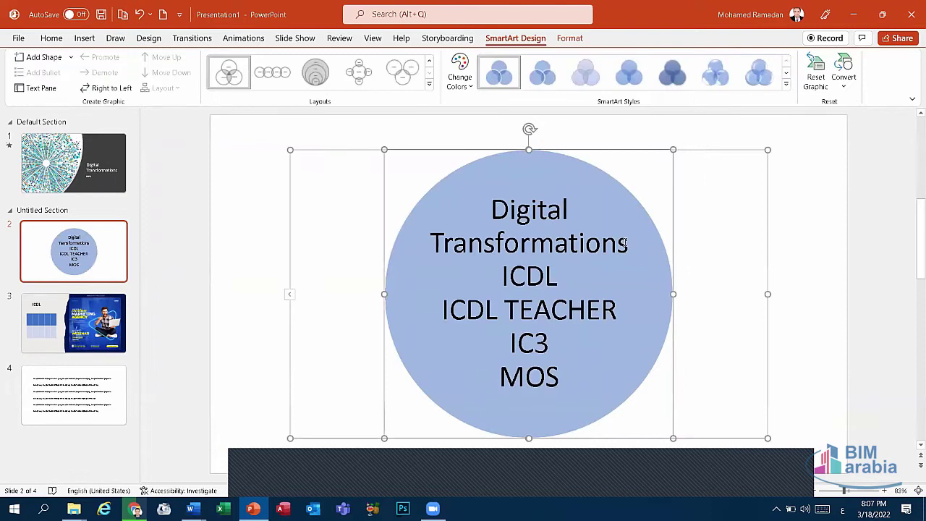
Replace the circle's 'Digital Transformations' line with FDTC and ignore the ICDL spelling flag
drag(624, 243, 464, 209)
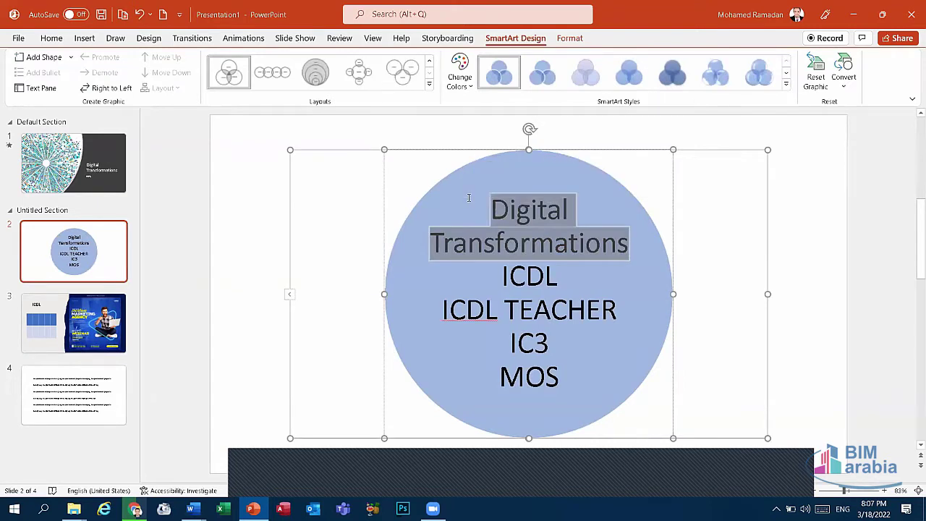
text(f)
key(BackSpace)
text(F)
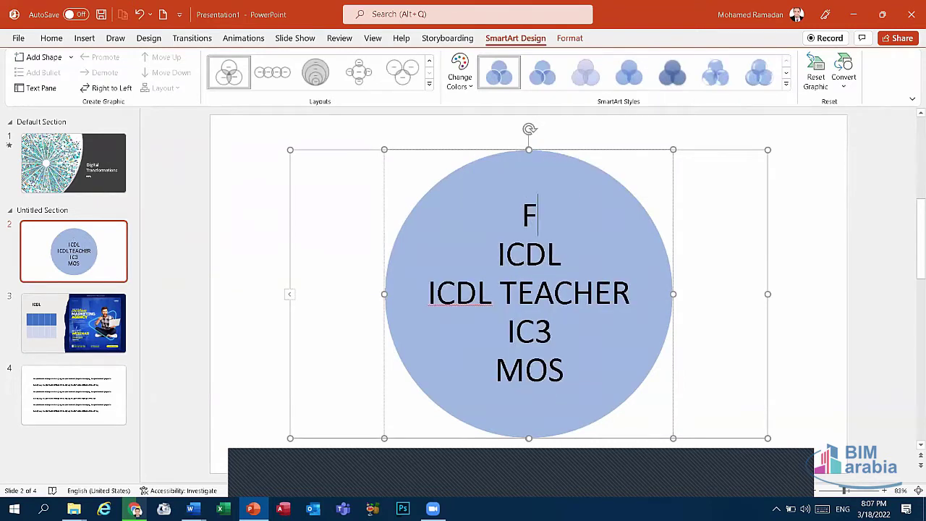
text(d)
key(BackSpace)
text(DYC)
key(BackSpace)
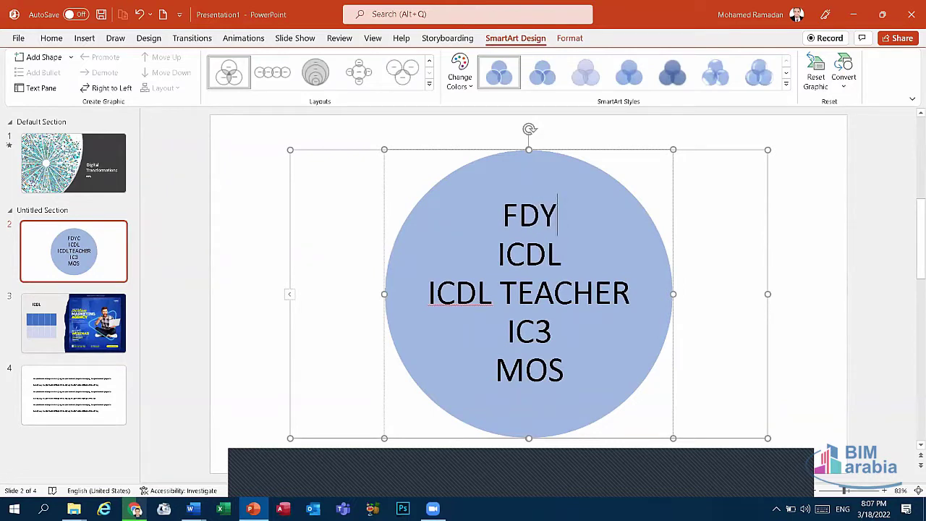
key(BackSpace)
text(TC)
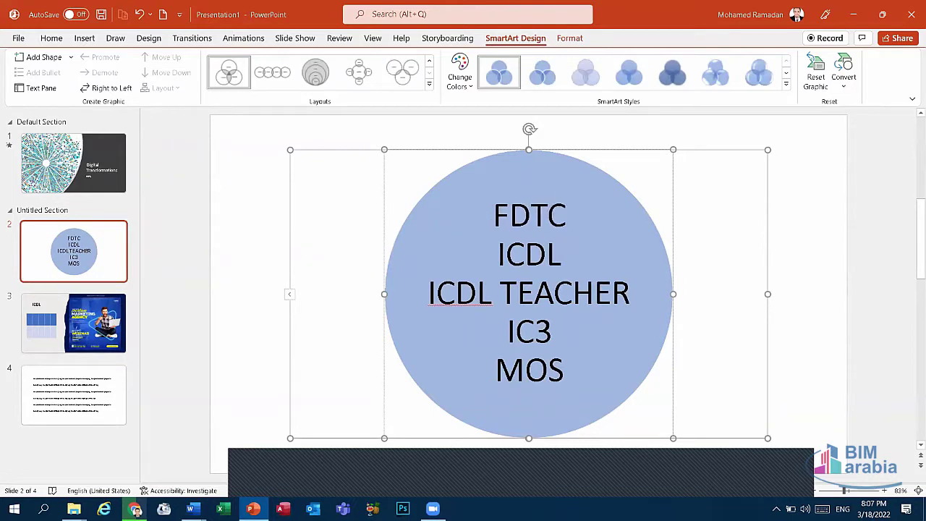
right_click(464, 292)
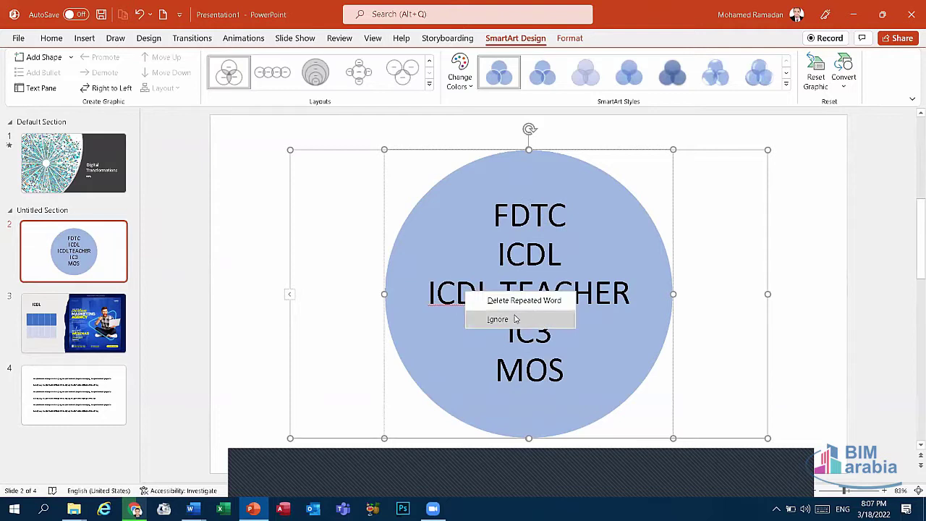
click(519, 317)
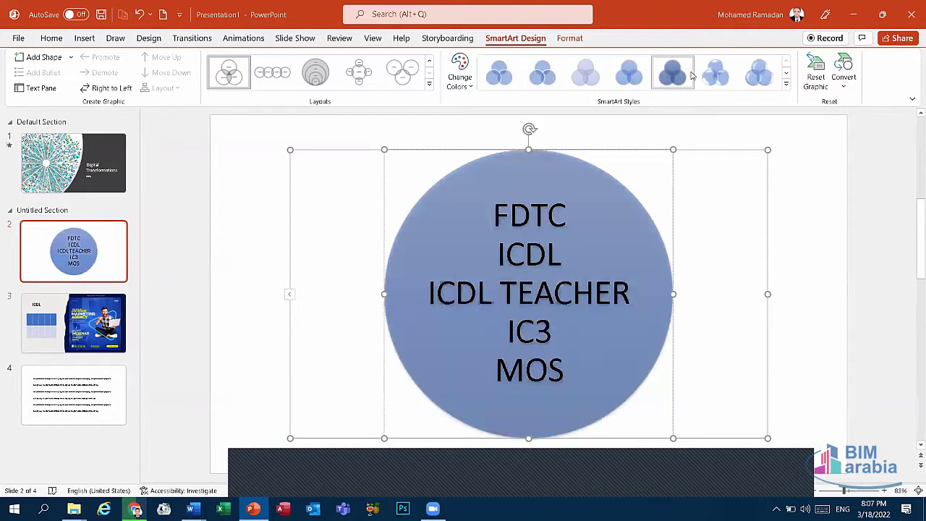
Apply a lighter, glossy 3D SmartArt style and a new colour scheme to the circle
click(672, 72)
click(758, 73)
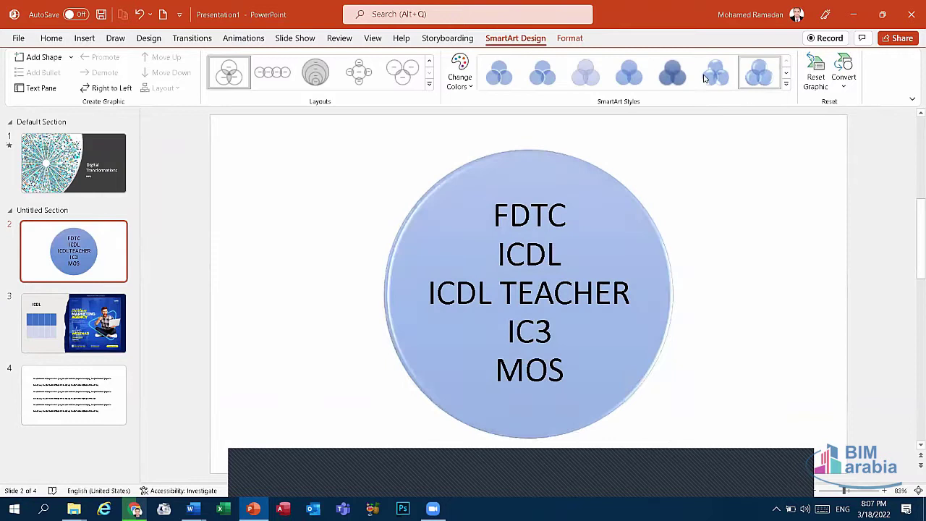
click(459, 76)
click(634, 189)
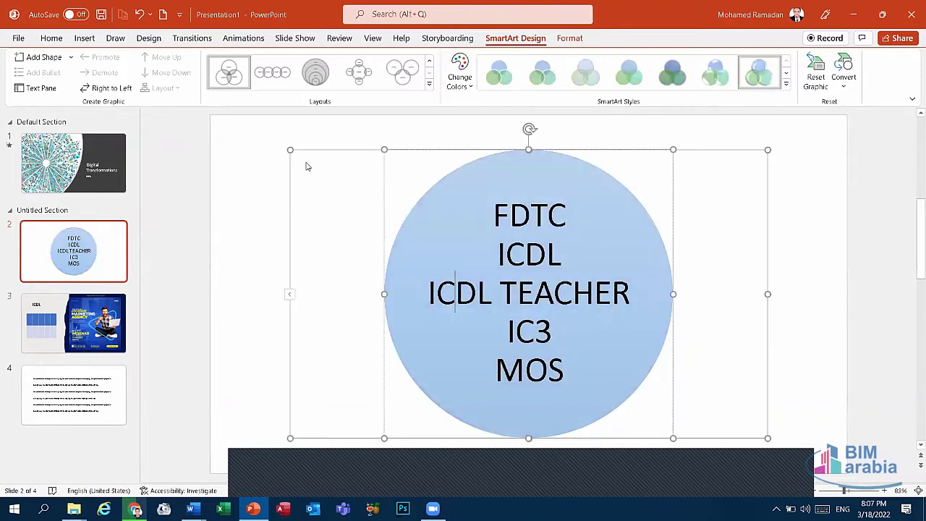
click(263, 186)
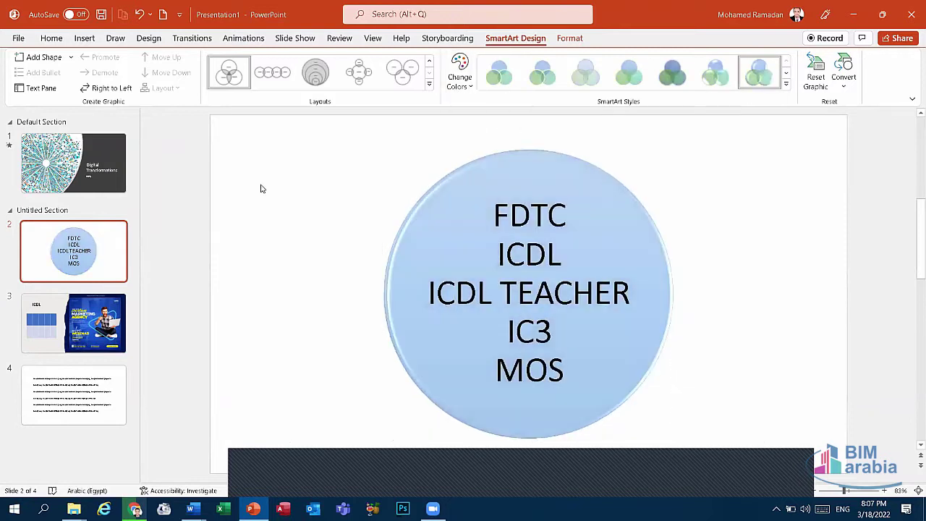
Duplicate slide 2 and delete the copied circle graphic from the new slide 3
right_click(100, 255)
click(138, 306)
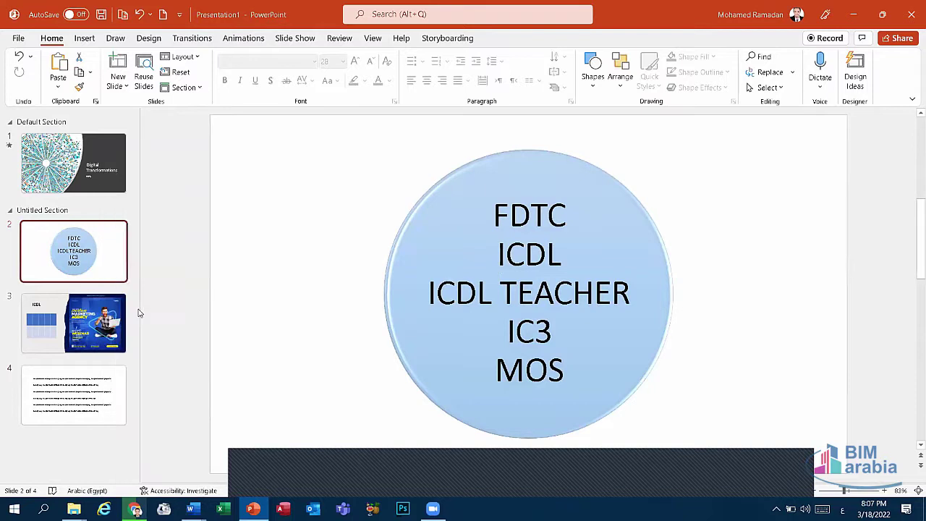
click(498, 278)
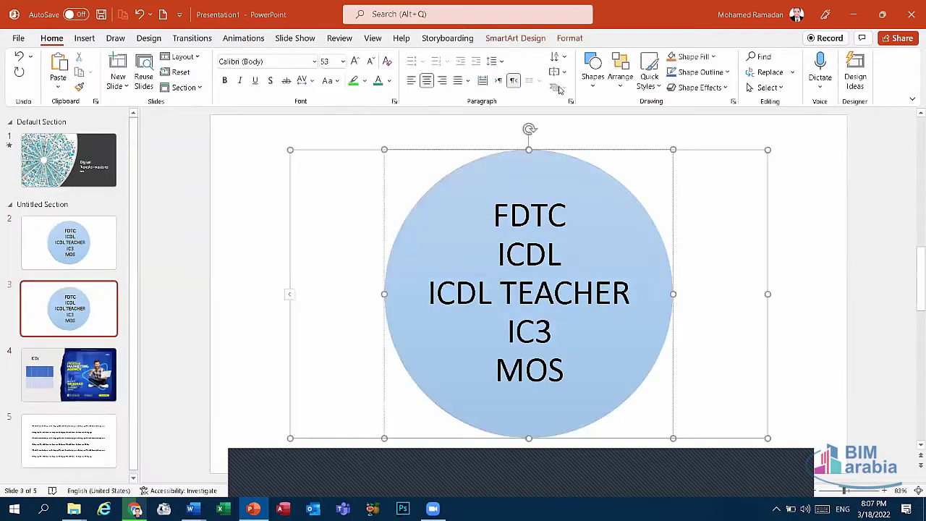
key(Escape)
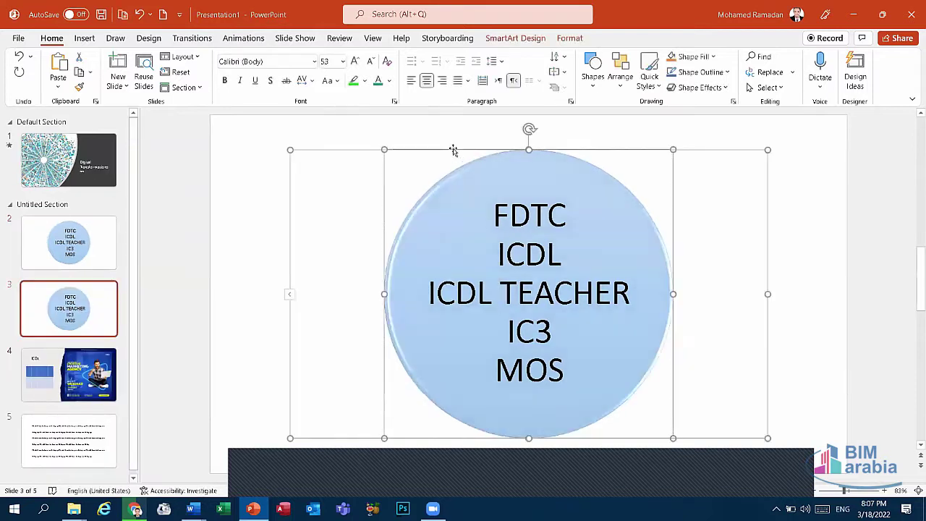
key(Delete)
key(Delete)
Draw a text box on slide 3, paste content copied from slide 5, then delete it
click(85, 303)
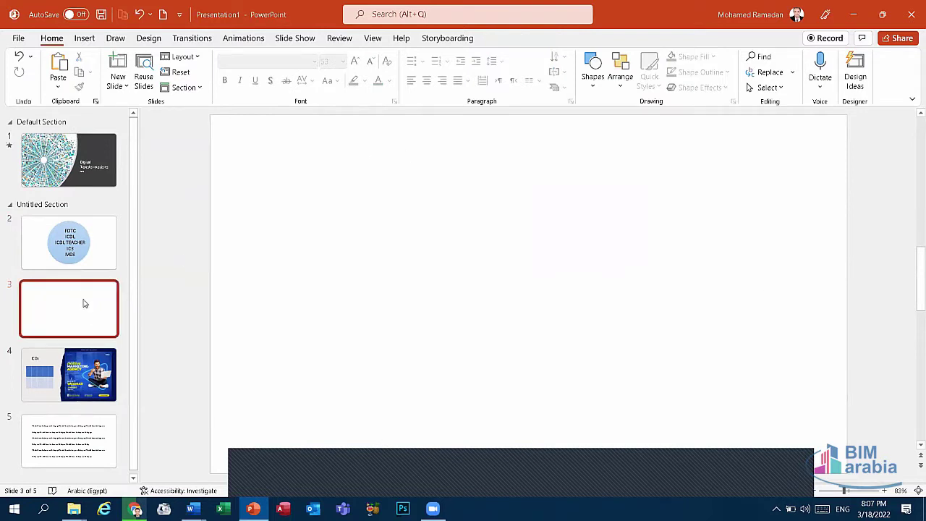
click(84, 38)
click(619, 69)
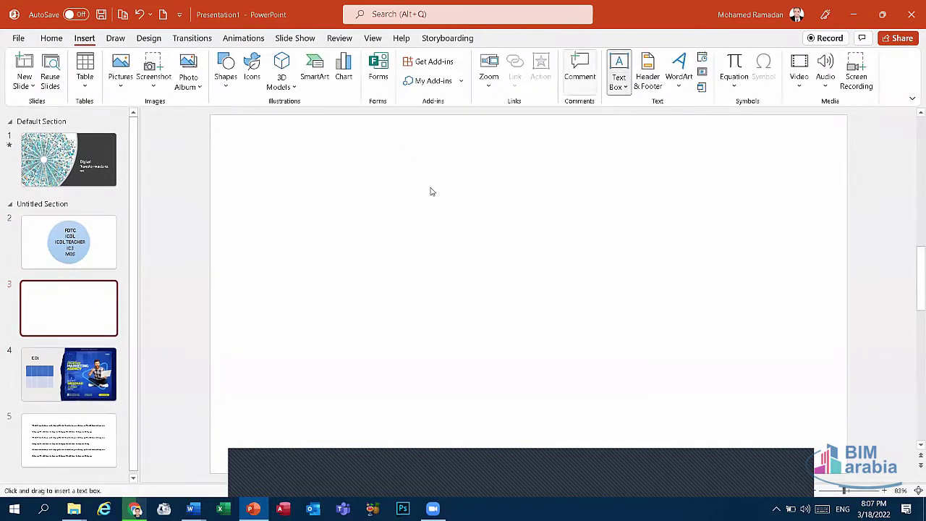
drag(299, 155, 733, 419)
click(97, 434)
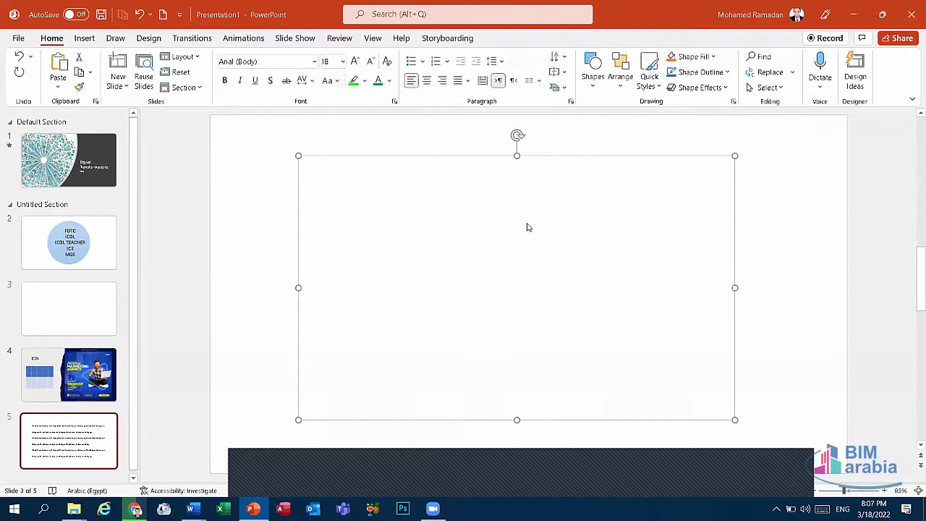
drag(677, 235, 281, 195)
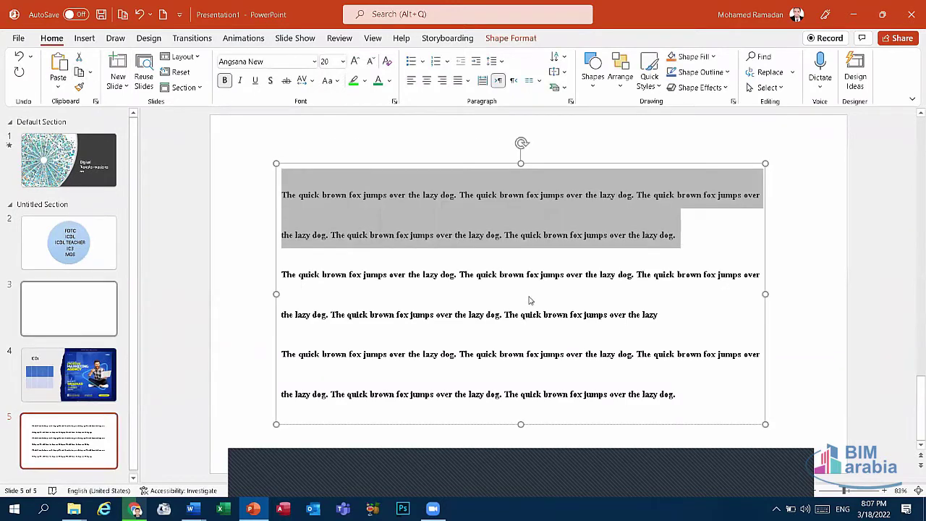
click(58, 65)
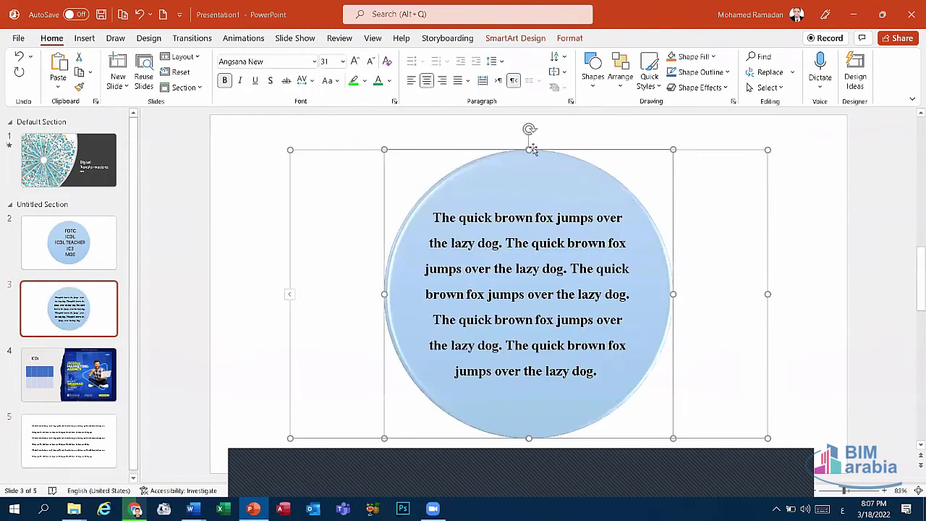
click(338, 149)
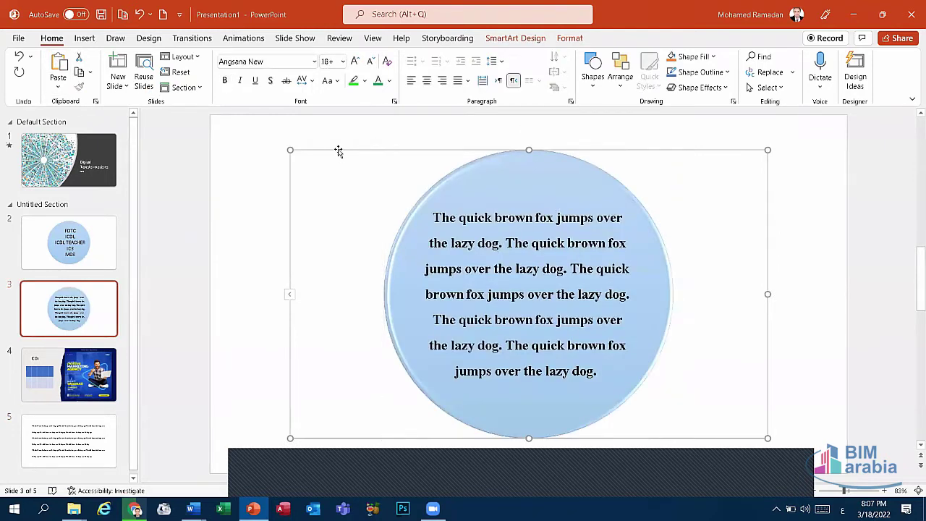
key(Delete)
Delete the blank slide 3, go back to slide 2, and bring up Word's Document1
right_click(72, 311)
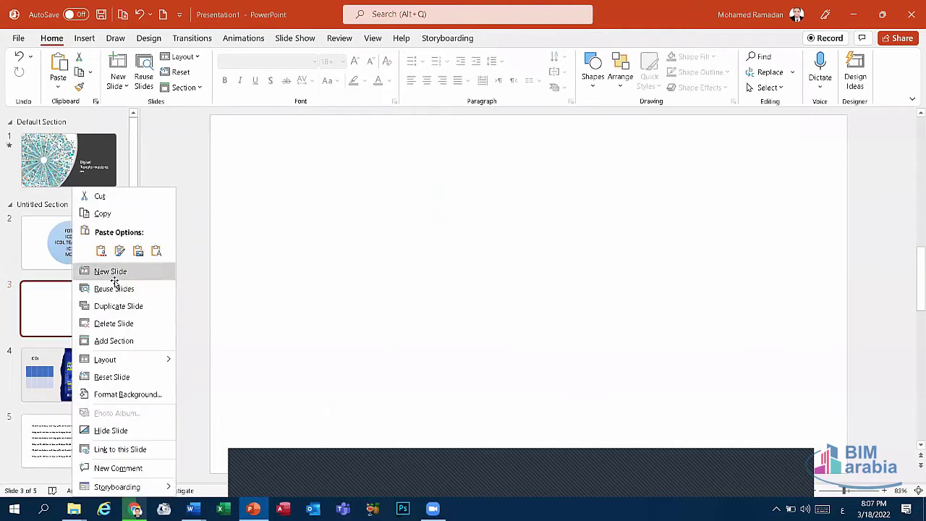
click(110, 324)
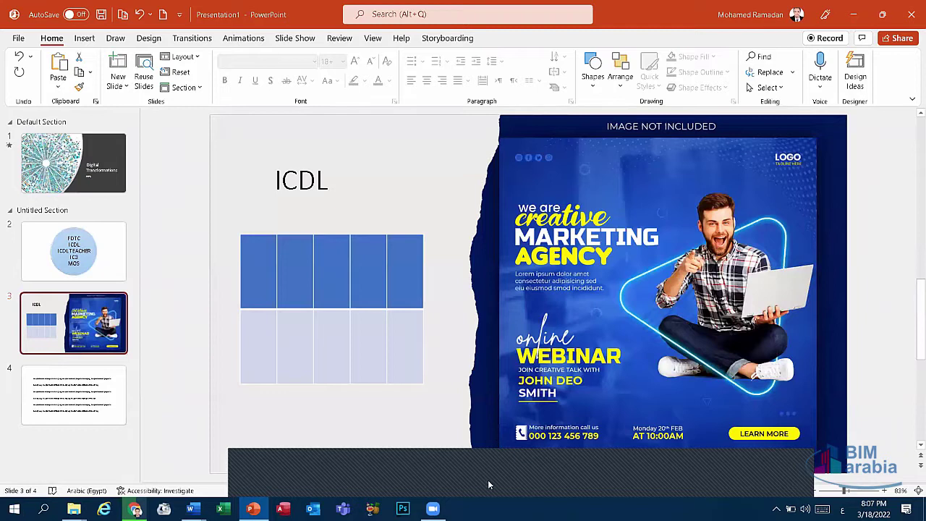
click(488, 483)
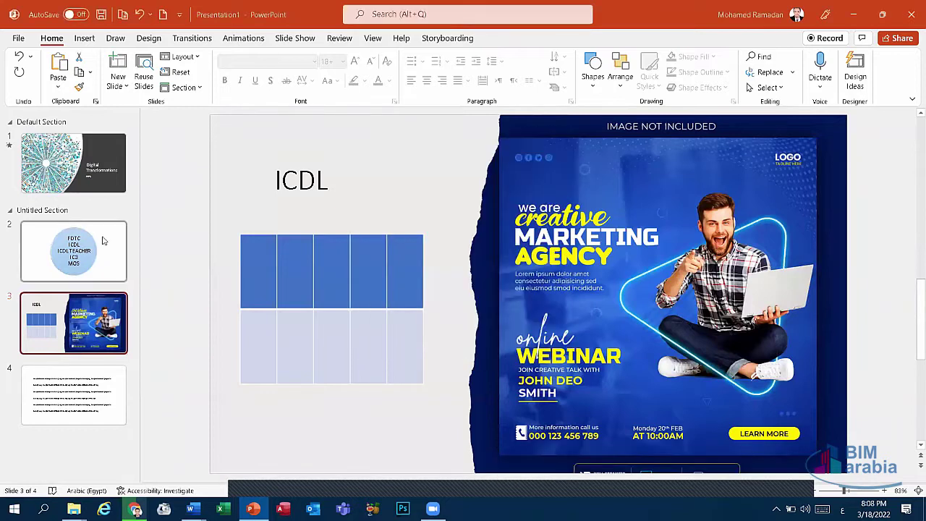
click(104, 240)
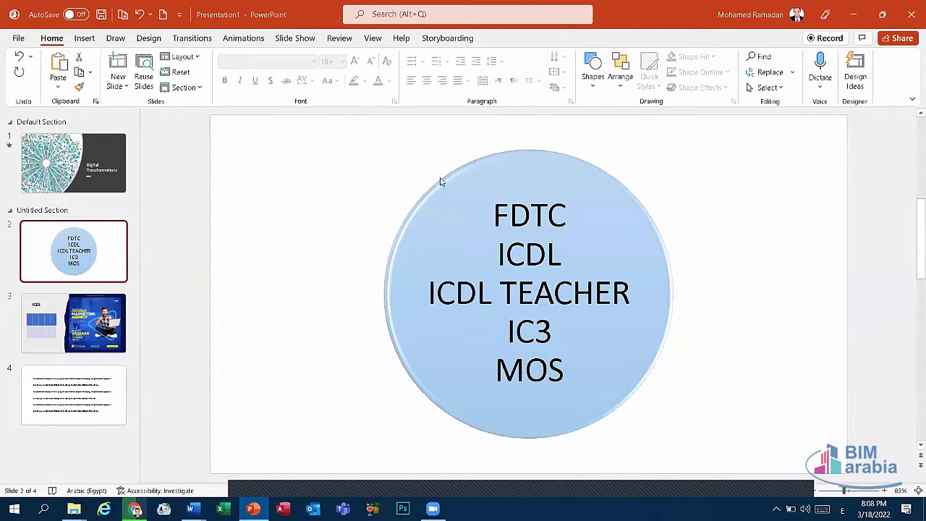
click(191, 509)
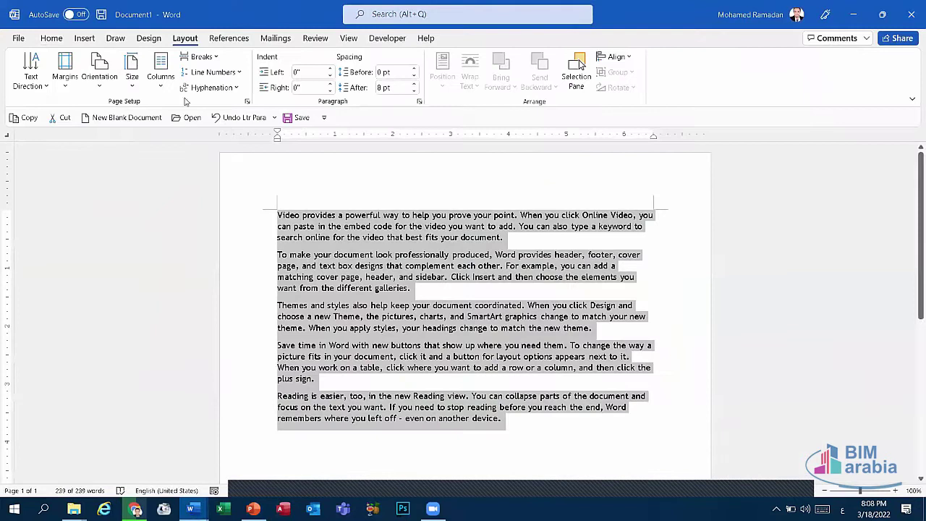
Clear the selection in Word's Document1 and minimise Word to return to PowerPoint
click(65, 39)
click(531, 420)
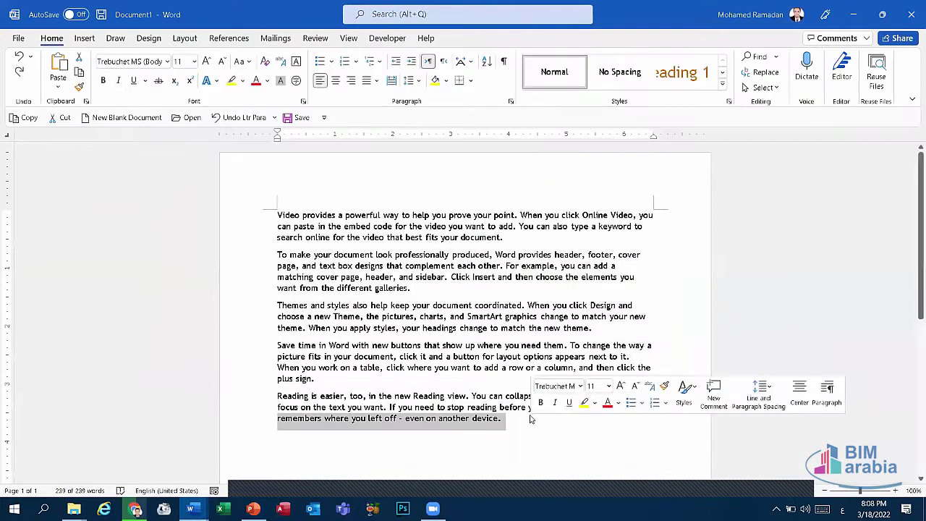
click(853, 15)
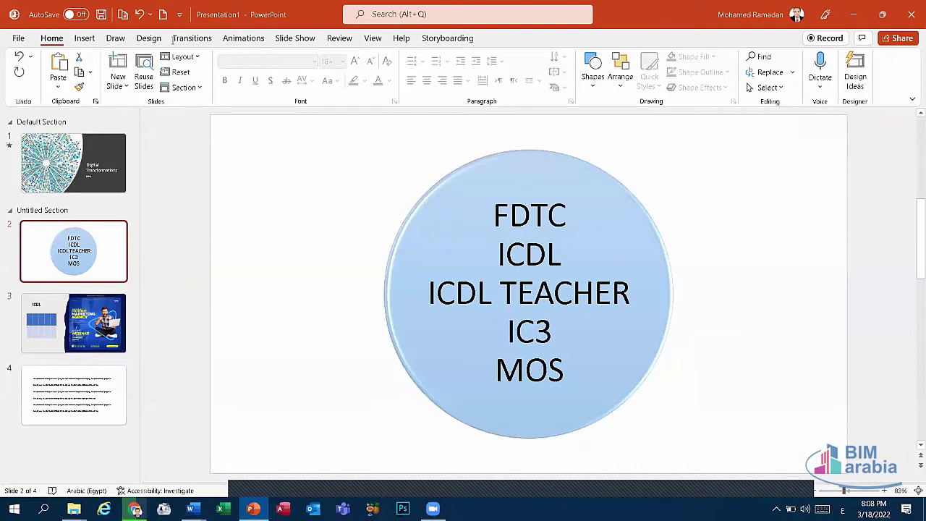
Duplicate slide 4 as slide 5 and delete its fox text box, leaving it blank
click(442, 231)
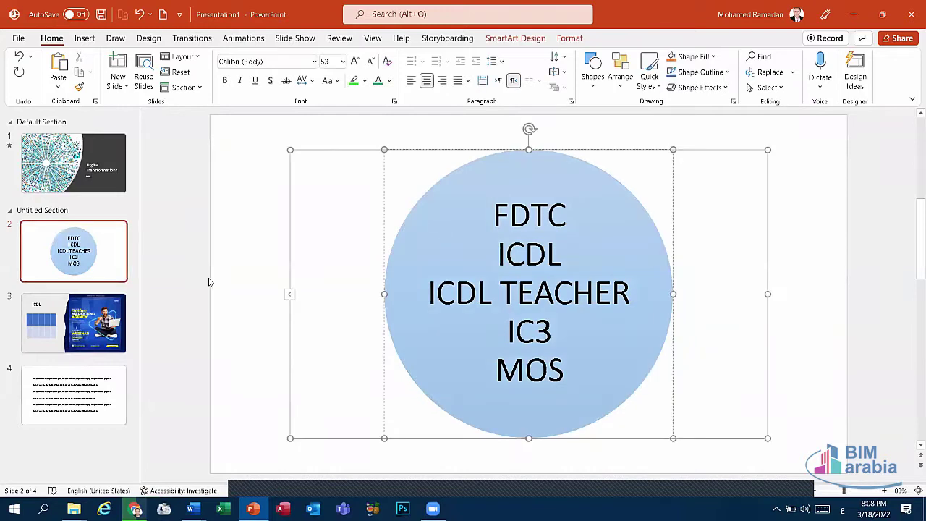
right_click(103, 385)
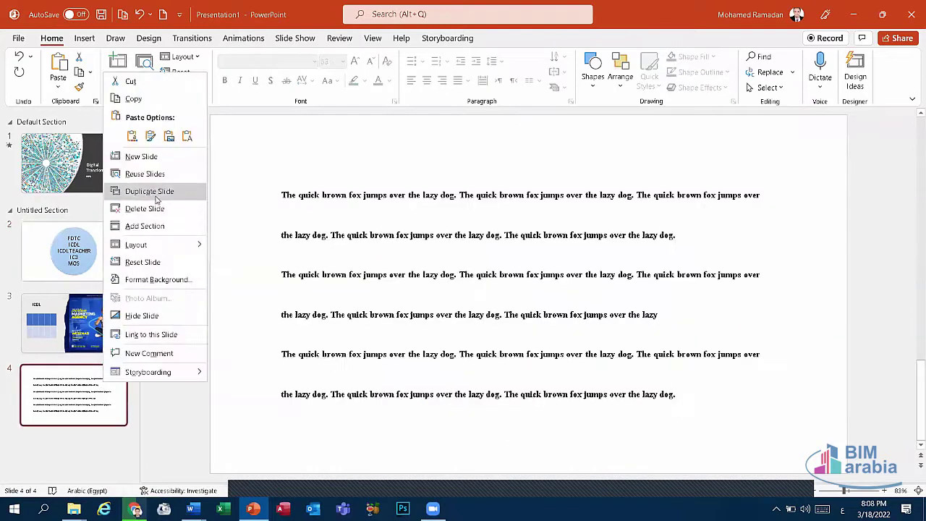
key(Escape)
click(379, 314)
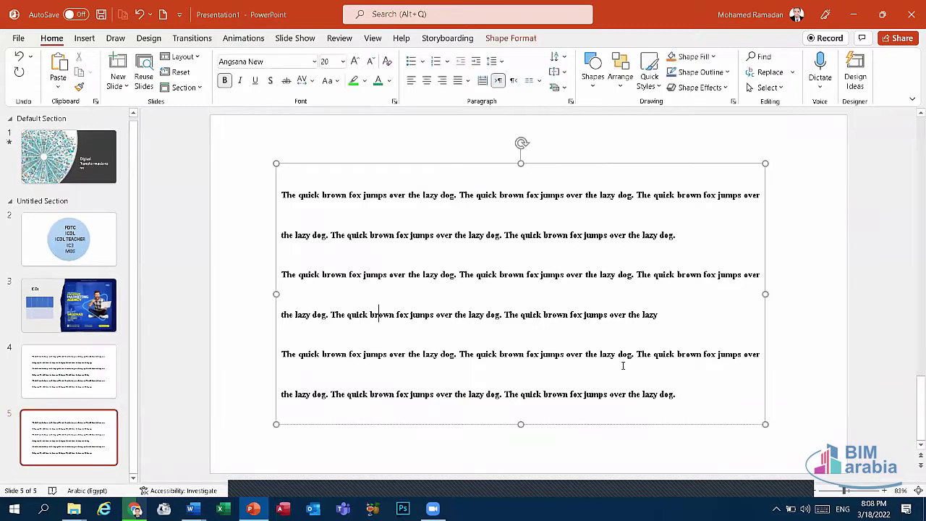
click(639, 425)
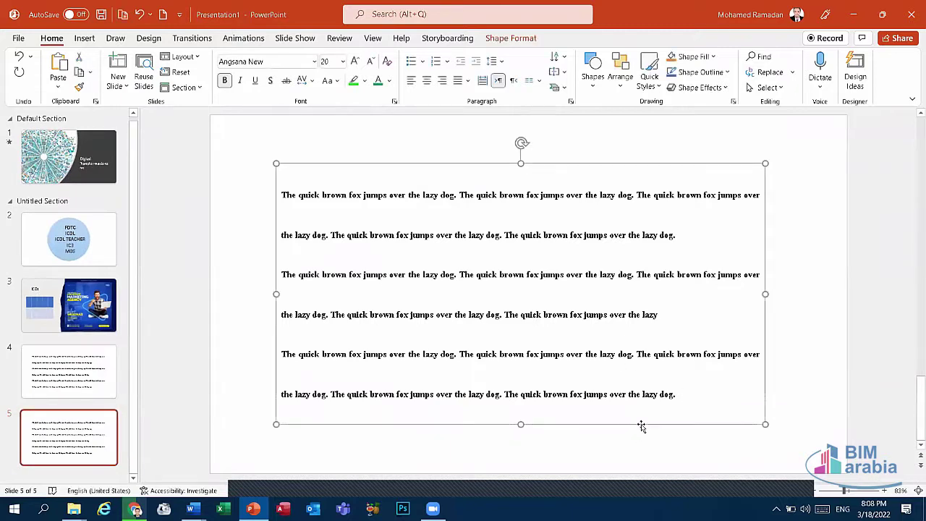
key(Delete)
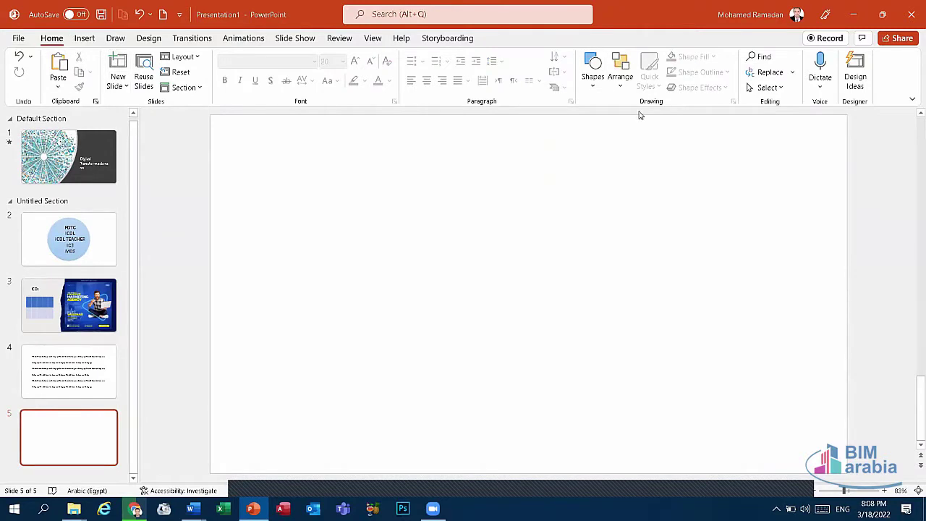
Draw a blue circle mid-slide and a right block arrow to its left on slide 5
click(598, 75)
click(644, 116)
drag(418, 169, 628, 363)
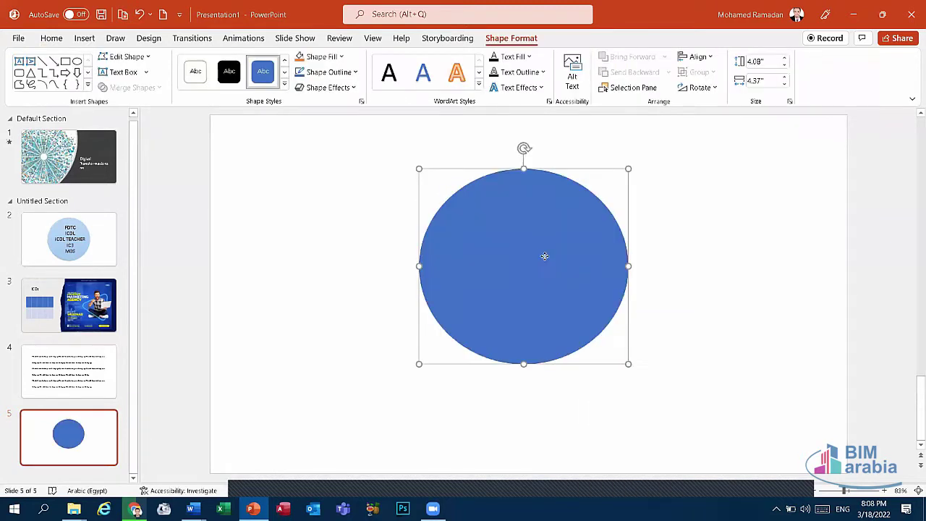
drag(528, 233, 542, 253)
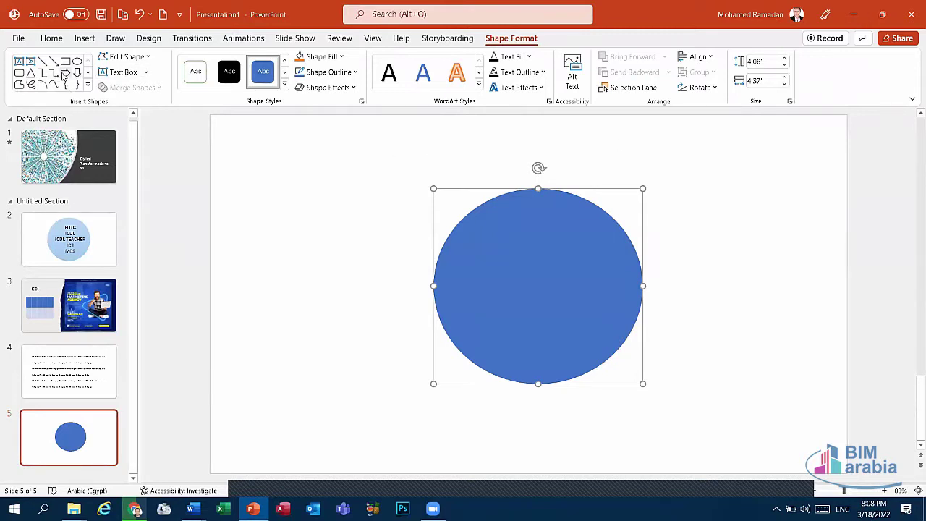
click(65, 72)
mouse_move(227, 186)
mouse_down()
mouse_move(367, 258)
mouse_move(361, 316)
mouse_up()
Use Edit Points to pull the circle's top point up into an egg, then move it right
click(486, 244)
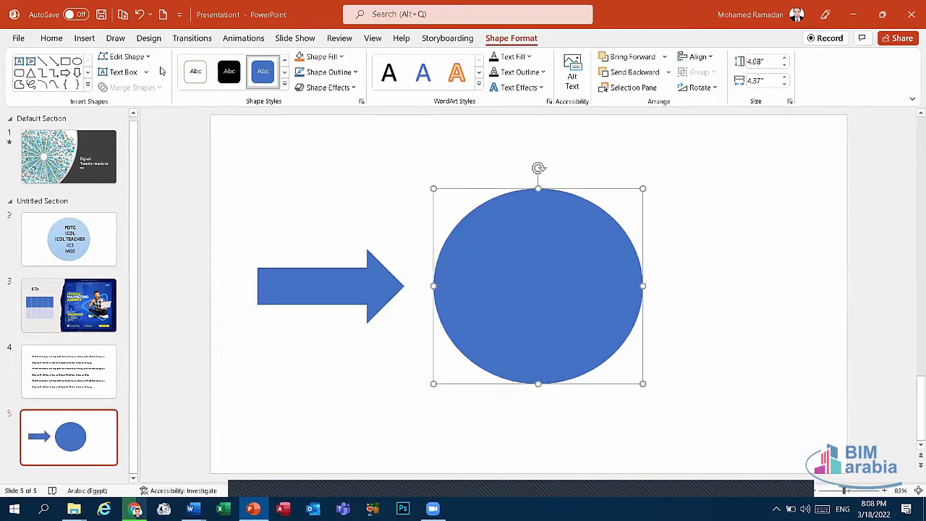
click(138, 61)
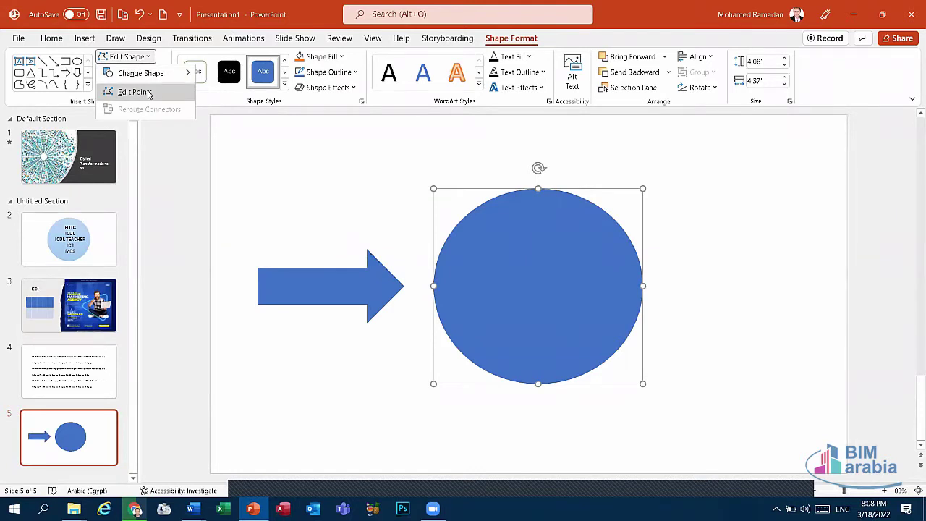
click(135, 92)
mouse_move(537, 189)
mouse_down()
mouse_move(527, 136)
mouse_move(536, 122)
mouse_up()
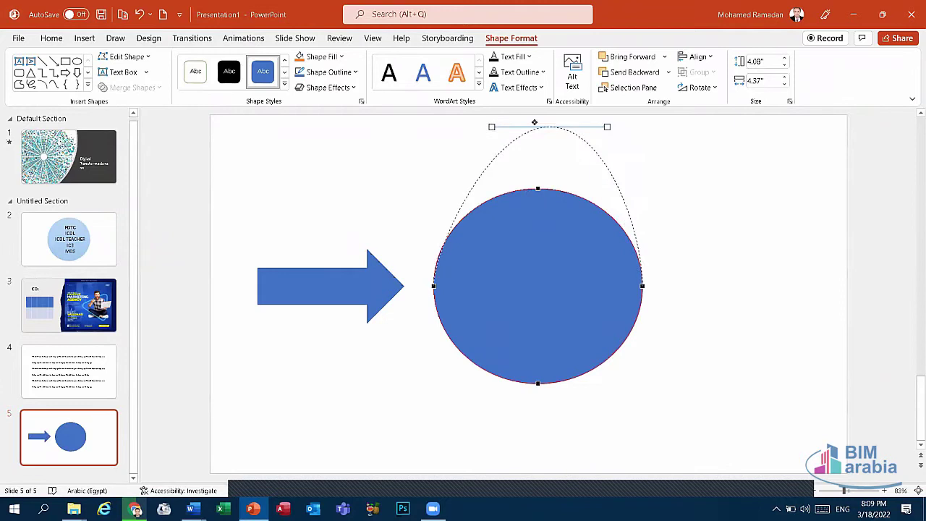
drag(549, 215, 623, 256)
Use Edit Points to pull the arrow's top-left and bottom-left corners outward into a wide triangle
click(369, 277)
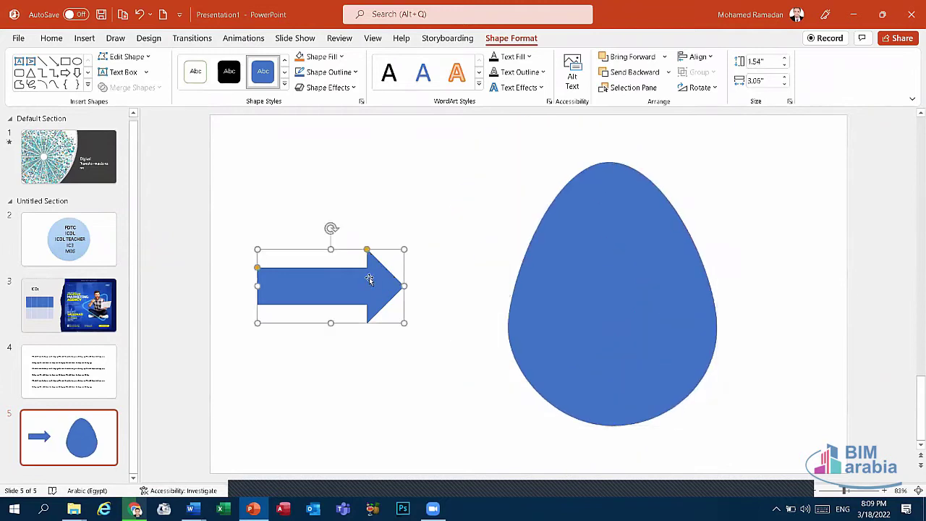
click(127, 58)
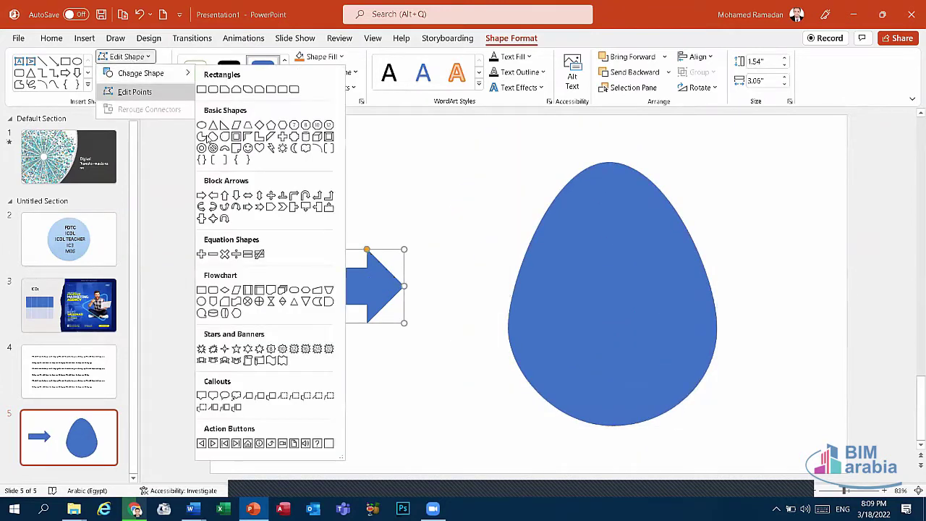
click(135, 92)
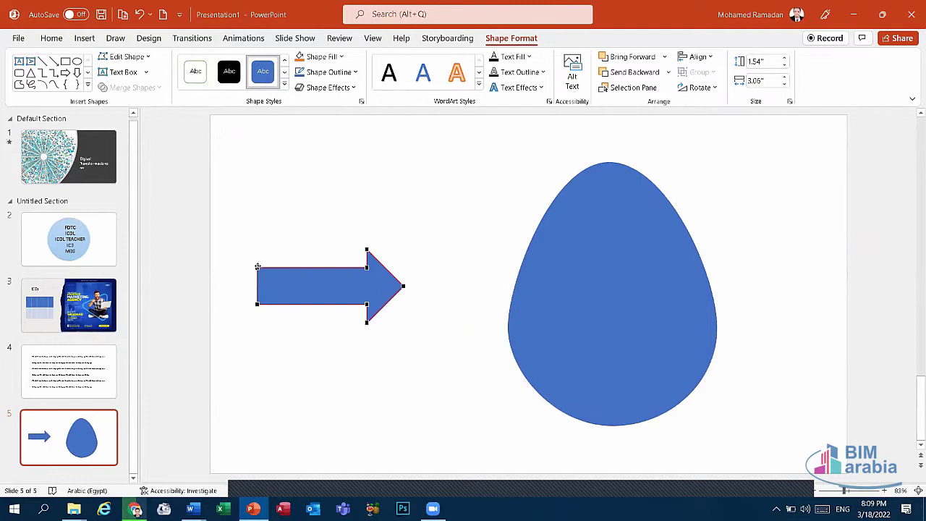
drag(257, 267, 278, 216)
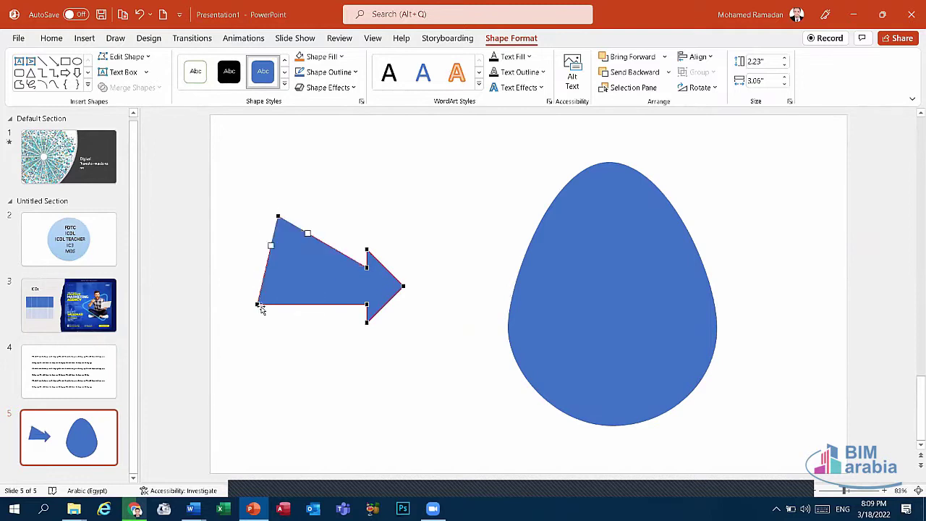
drag(257, 304, 261, 356)
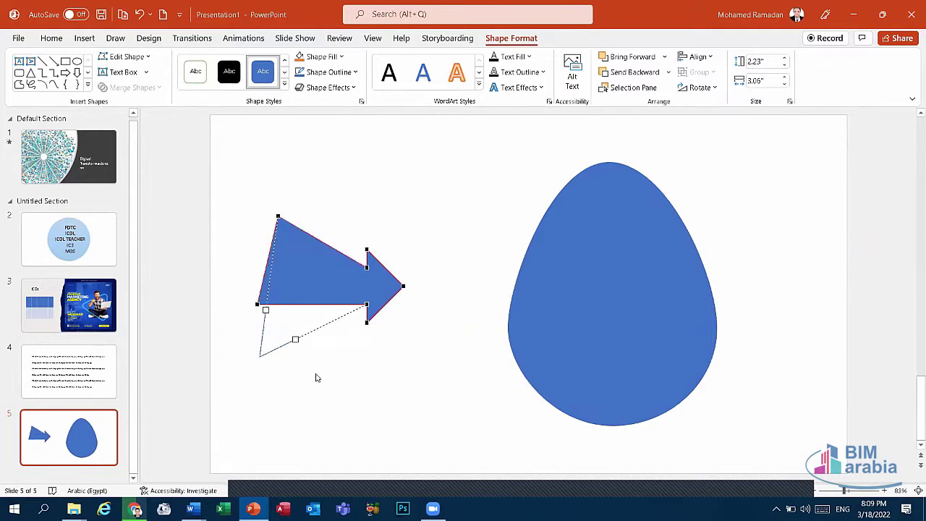
click(415, 341)
click(335, 306)
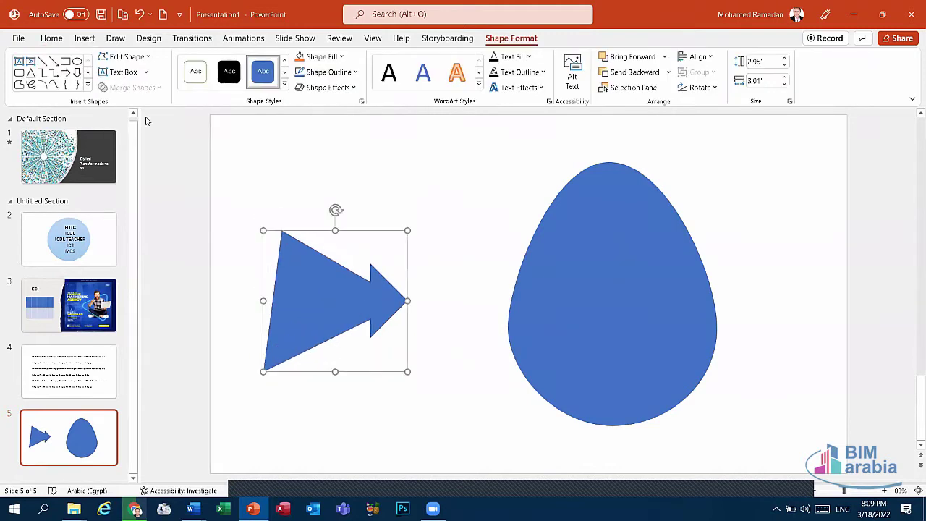
click(148, 58)
mouse_move(141, 73)
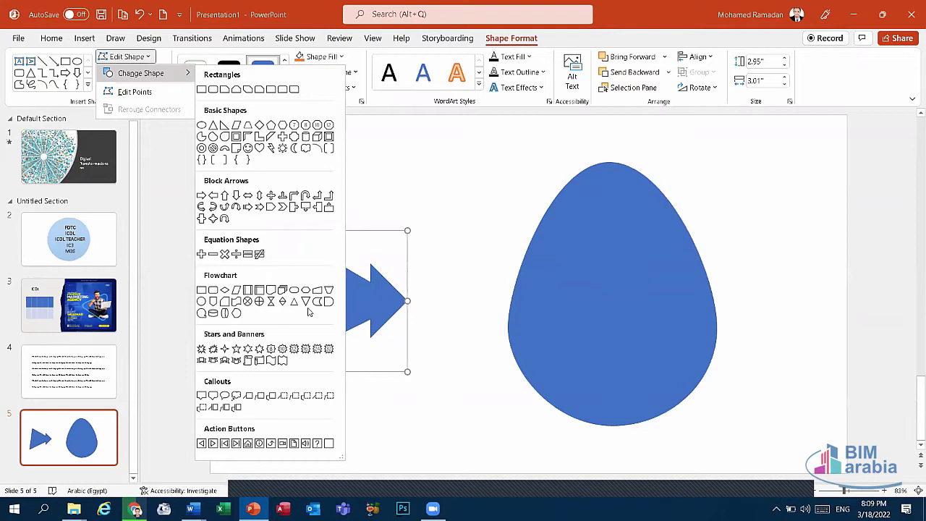
Change the triangular arrow into a Vertical Scroll shape, leaving the egg's shape unchanged
click(250, 361)
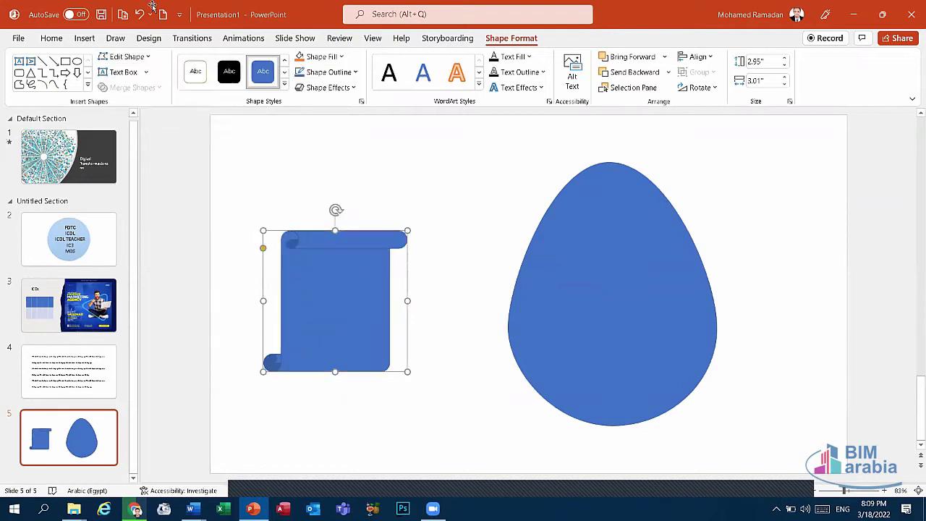
click(451, 282)
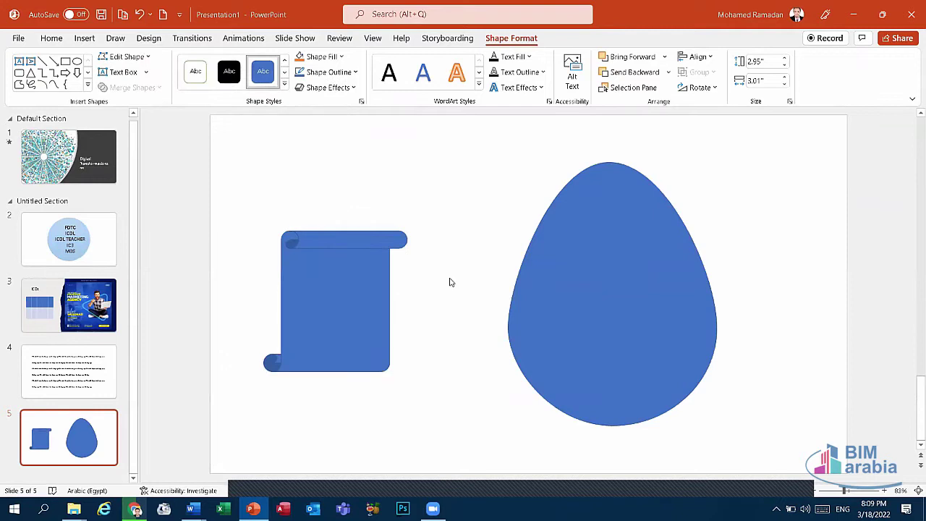
click(571, 243)
click(126, 56)
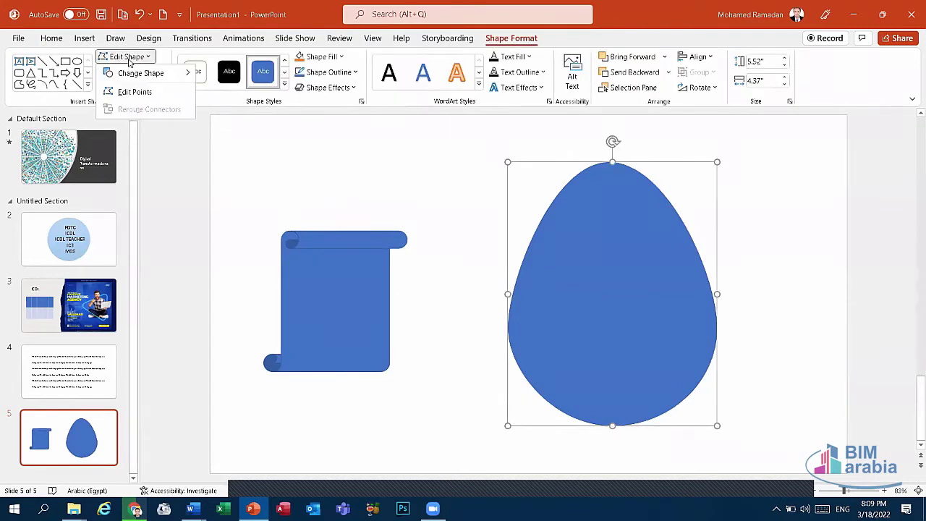
click(144, 76)
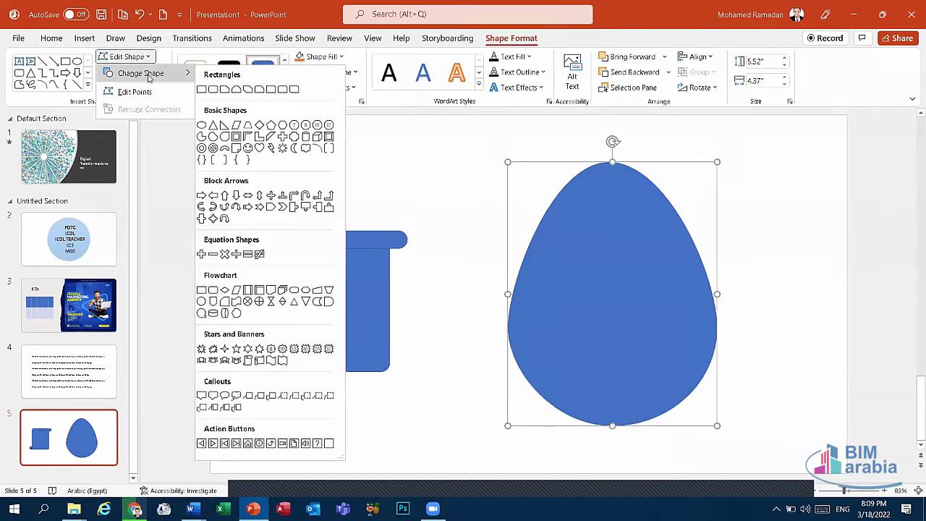
click(138, 61)
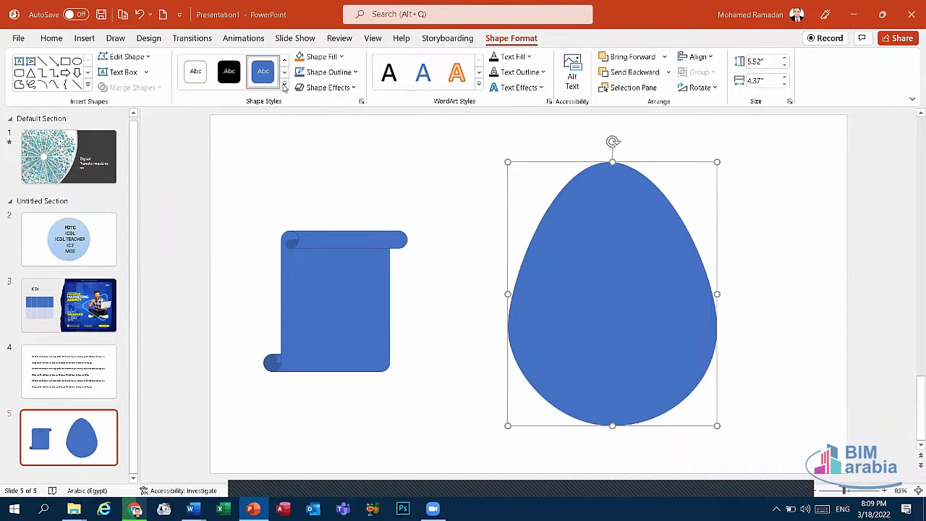
click(285, 84)
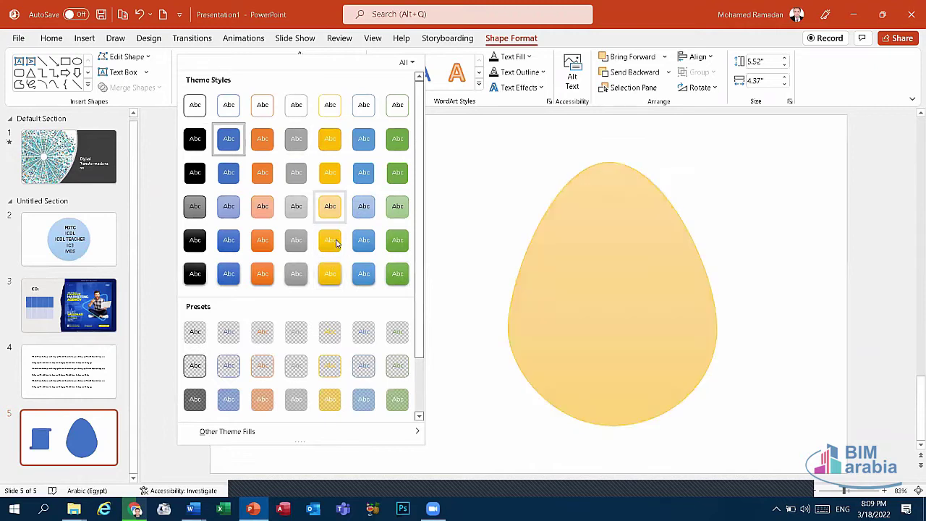
Give the egg a yellow gradient style, then fill it with the picture 507.jpg
click(337, 269)
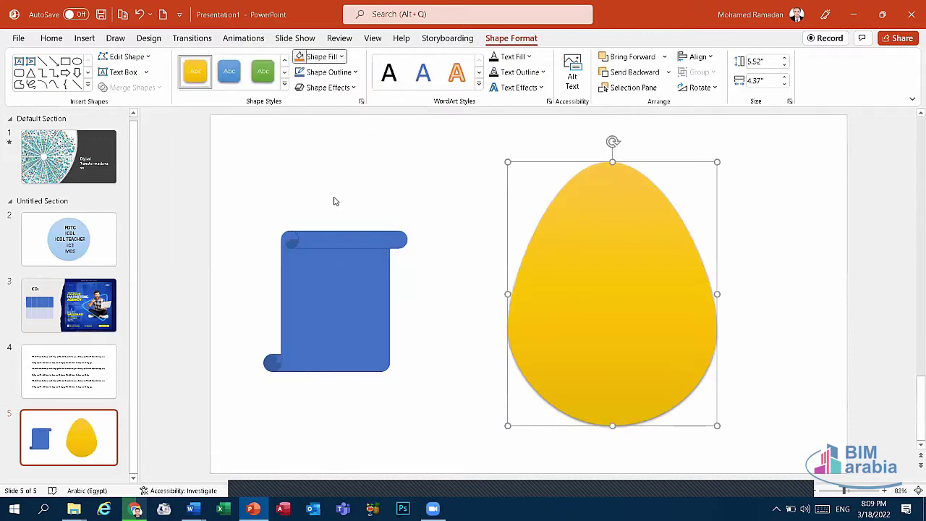
click(321, 57)
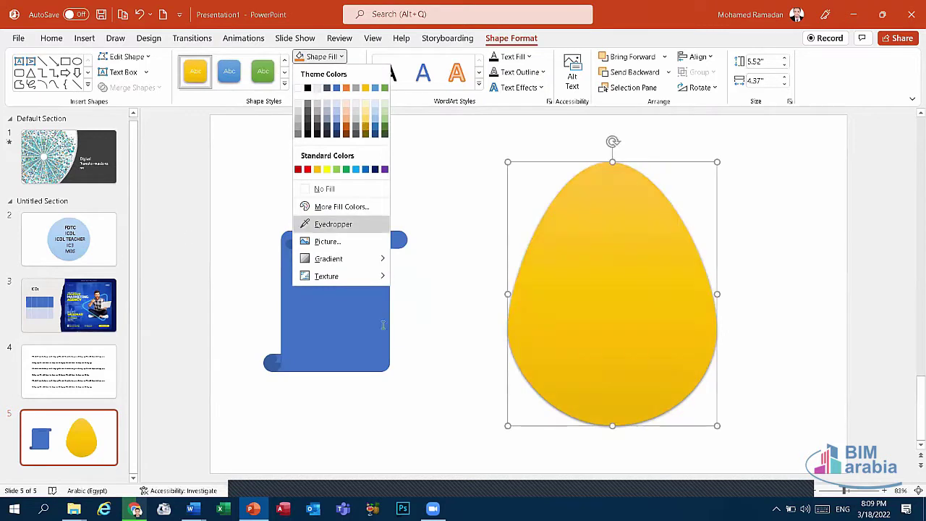
click(327, 241)
key(Return)
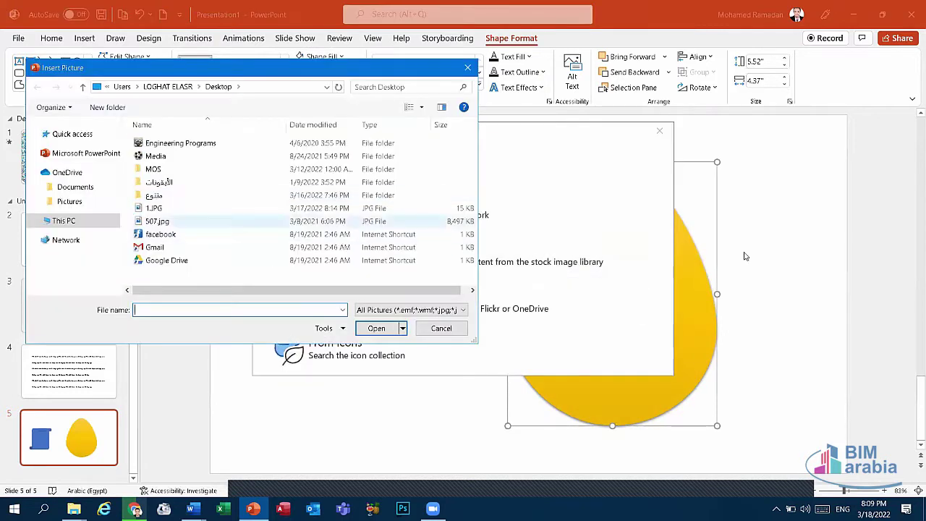
key(Return)
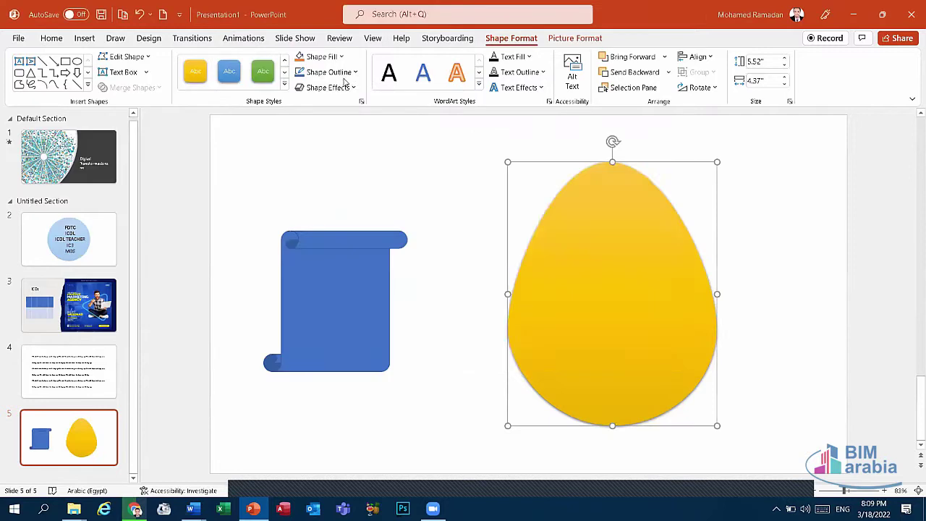
click(338, 248)
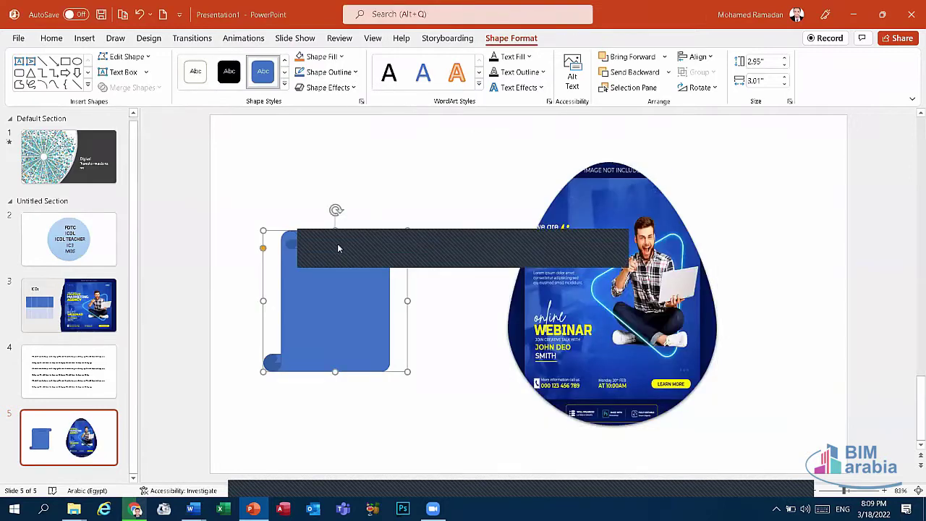
Try a dark radial gradient fill on the scroll shape
click(329, 71)
click(323, 56)
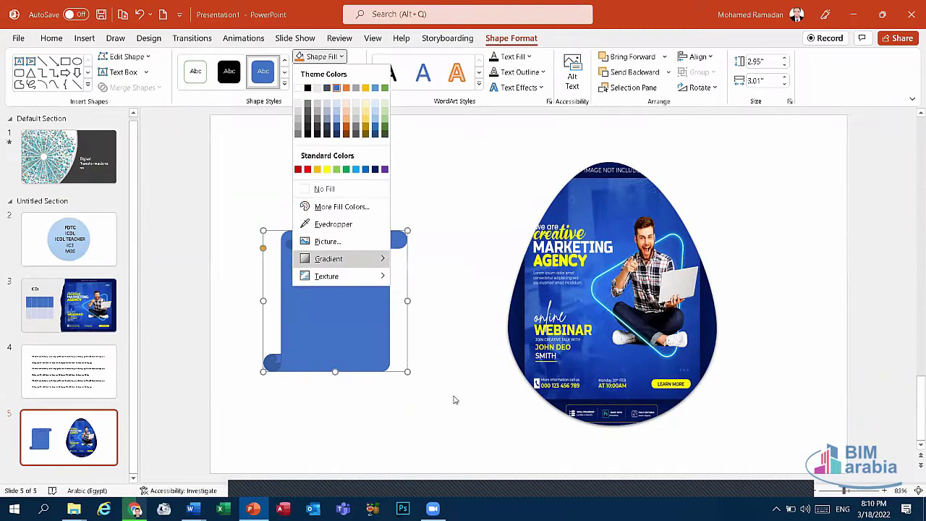
mouse_move(340, 259)
click(436, 420)
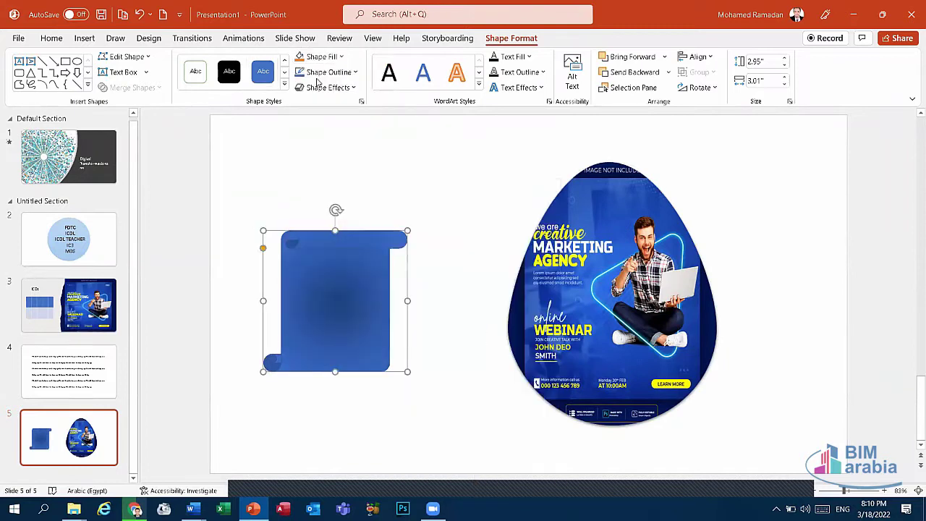
click(340, 58)
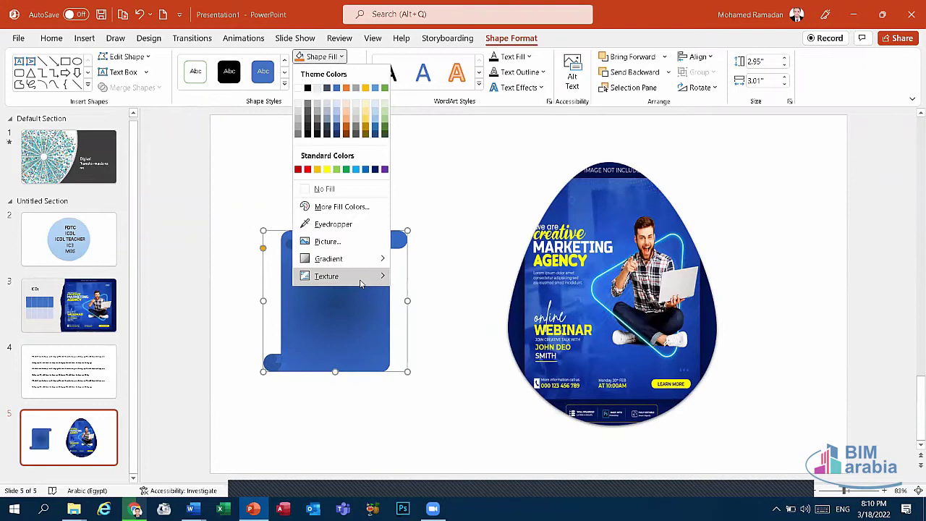
mouse_move(326, 276)
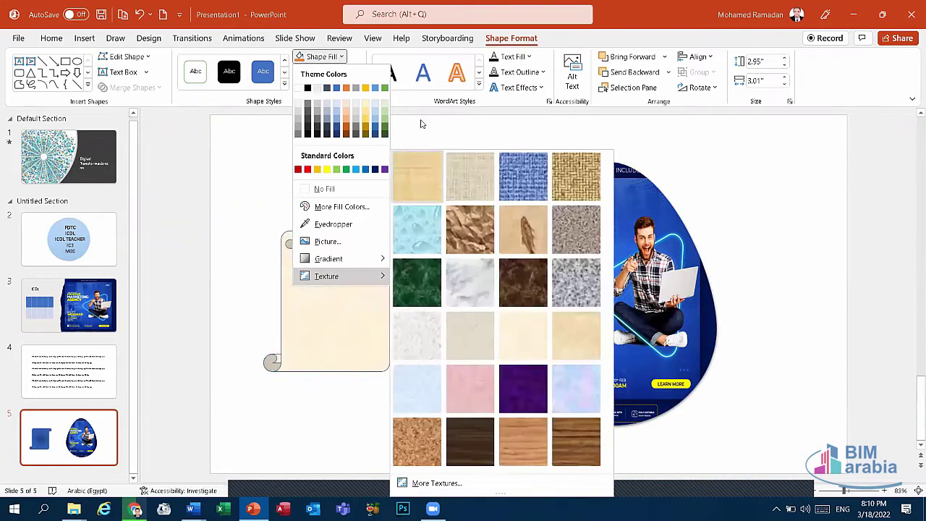
key(Escape)
Give the scroll shape a thicker outline weight in orange
click(329, 72)
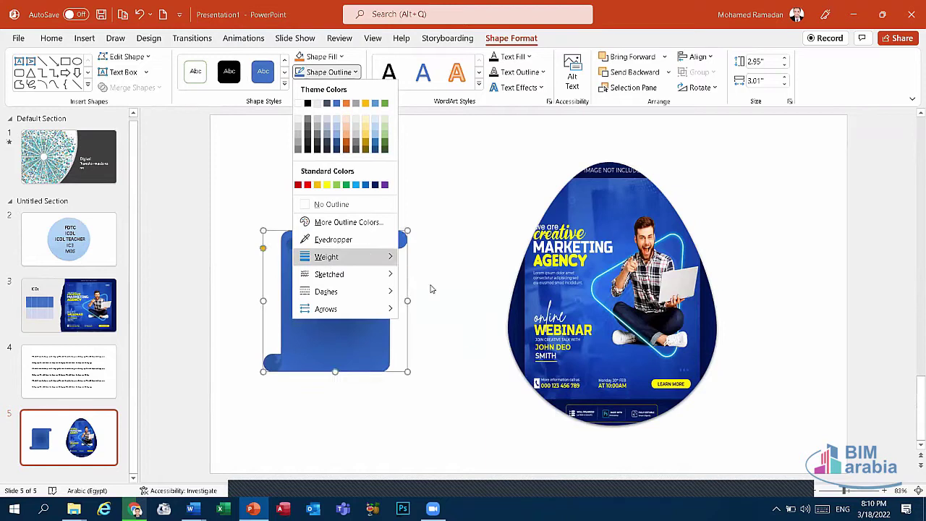
click(434, 380)
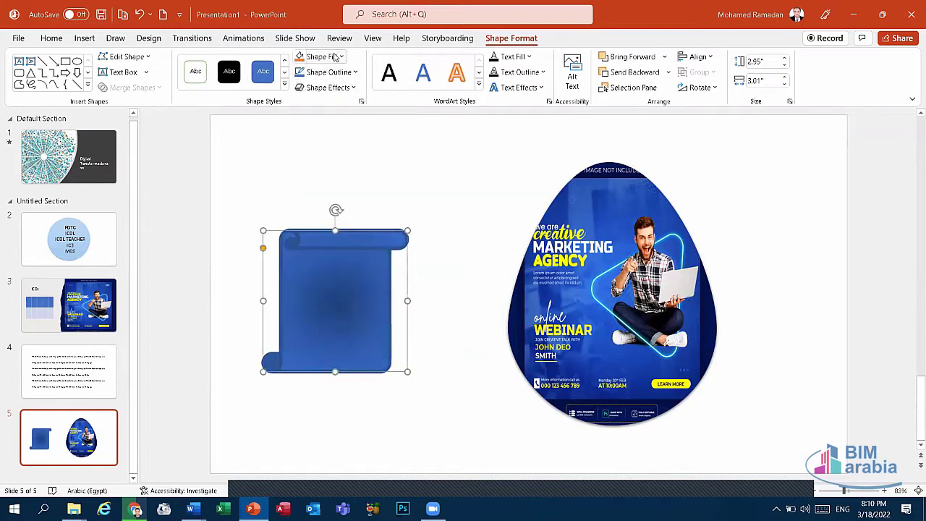
click(350, 73)
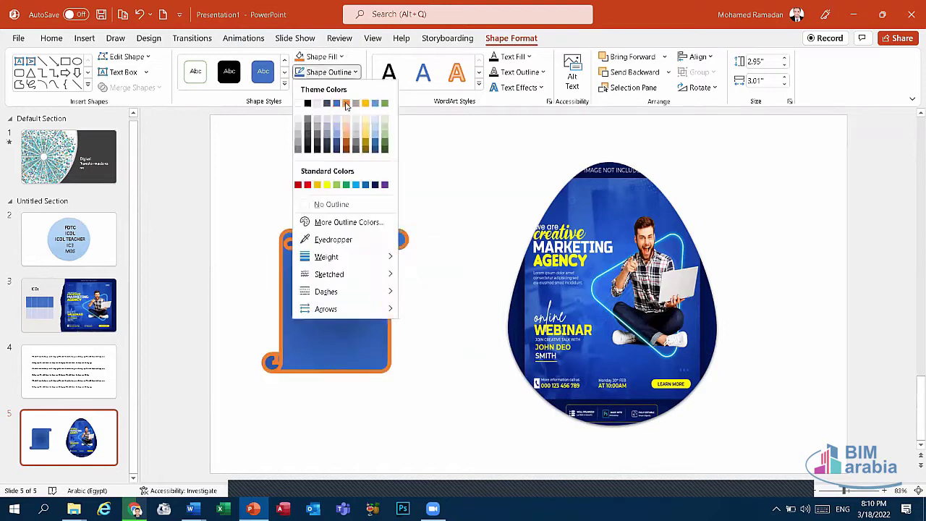
click(347, 104)
click(329, 72)
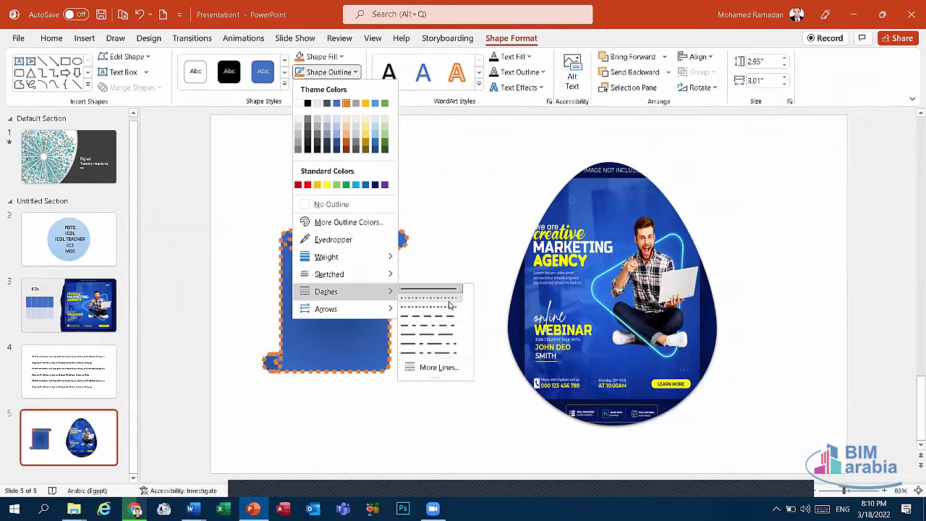
mouse_move(326, 309)
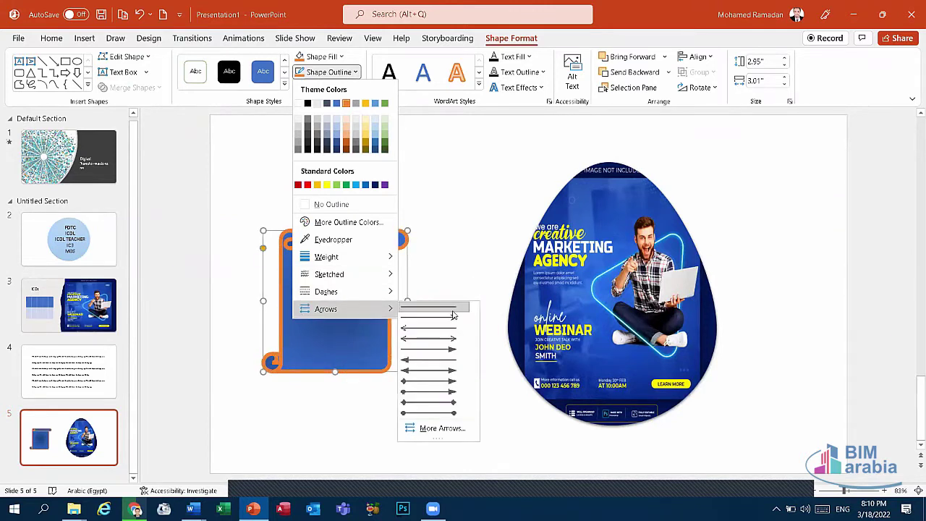
click(290, 185)
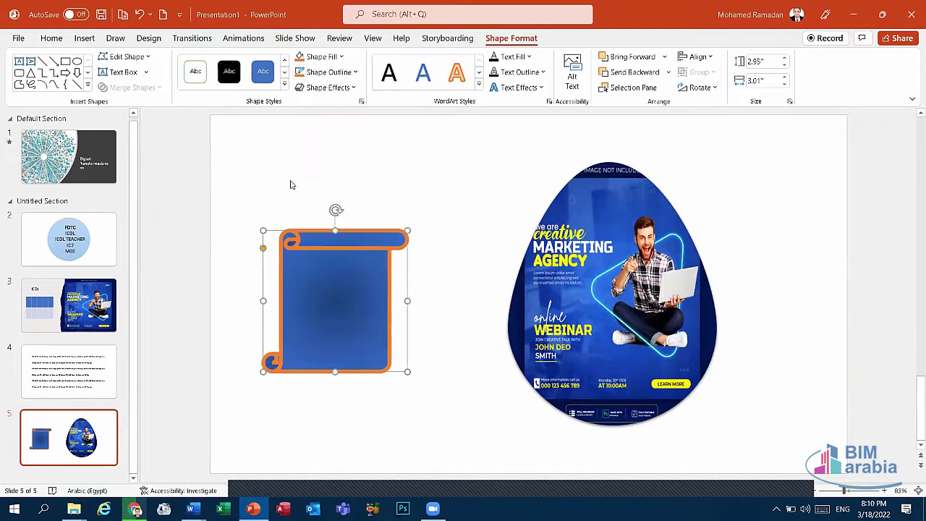
Move the scroll shape lower and draw a horizontal line across the upper slide
drag(351, 253, 358, 319)
click(321, 209)
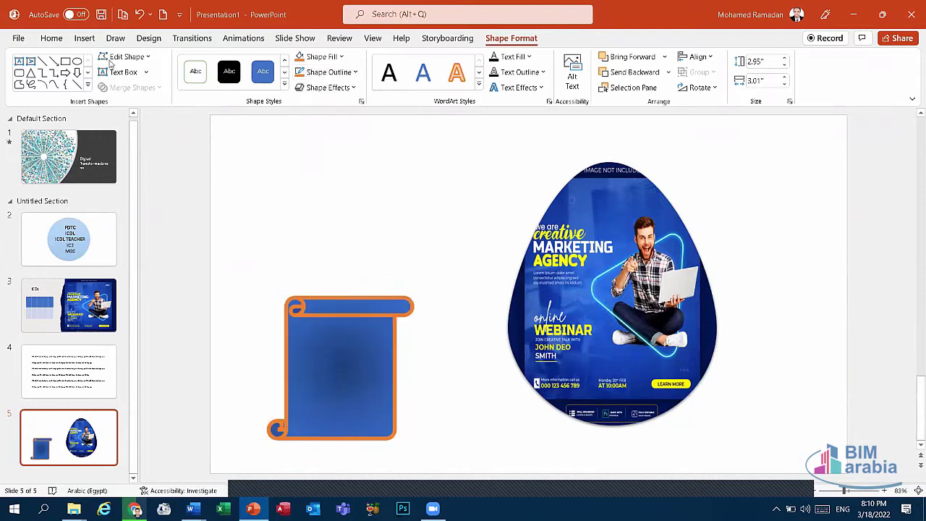
click(84, 38)
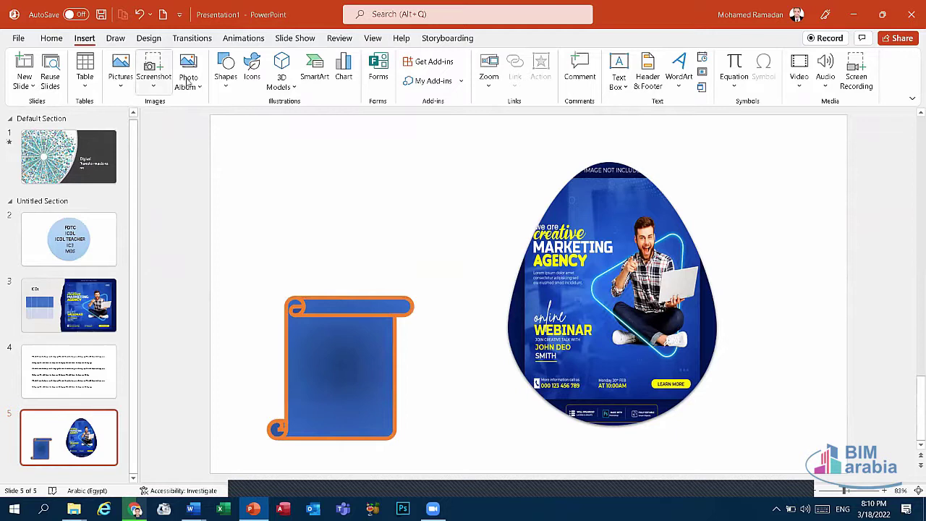
click(255, 122)
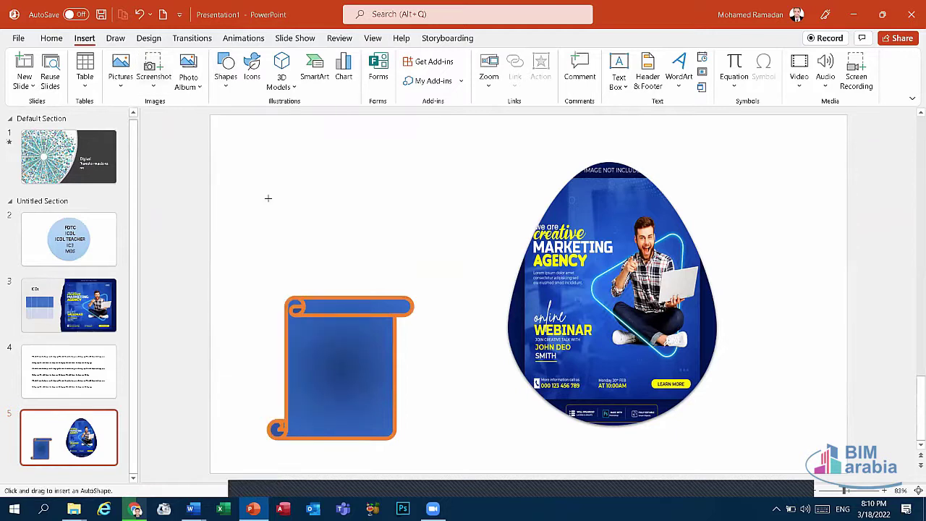
drag(384, 193, 465, 196)
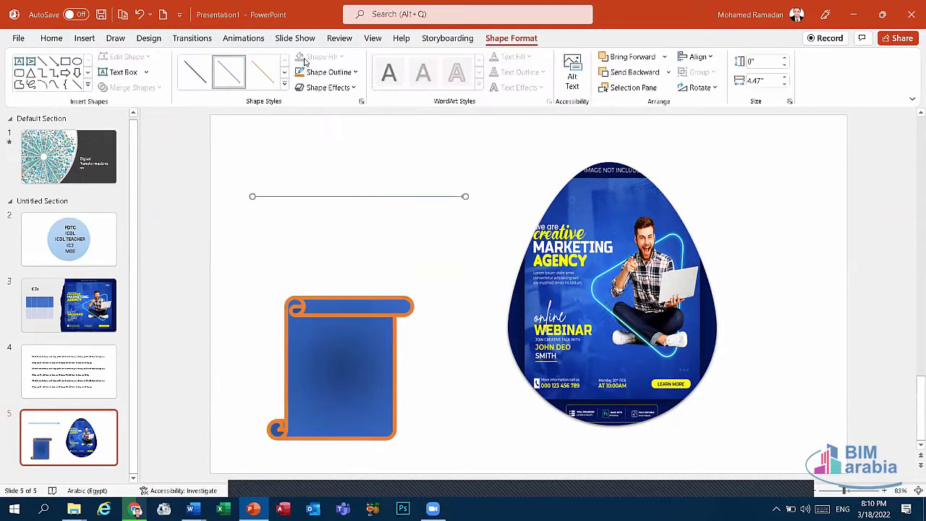
Make the line thick and give it diamond ends on both sides
click(329, 71)
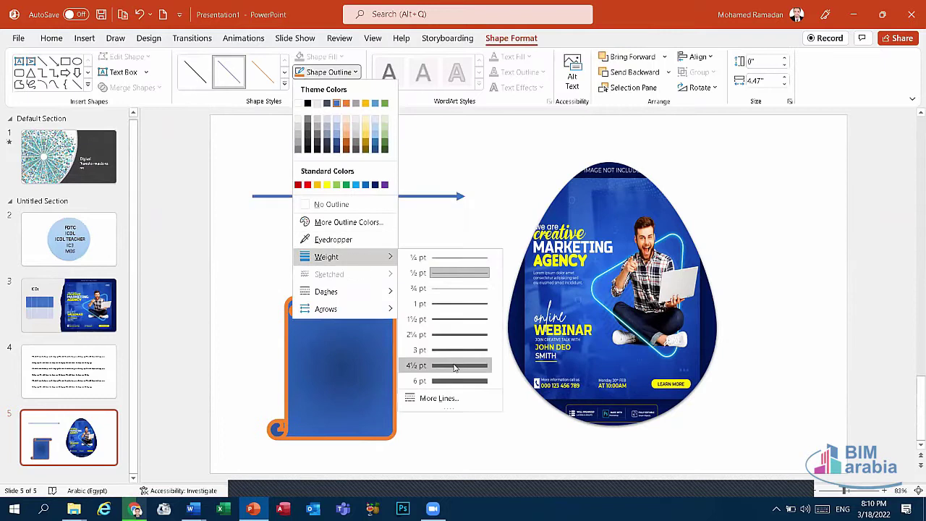
click(442, 366)
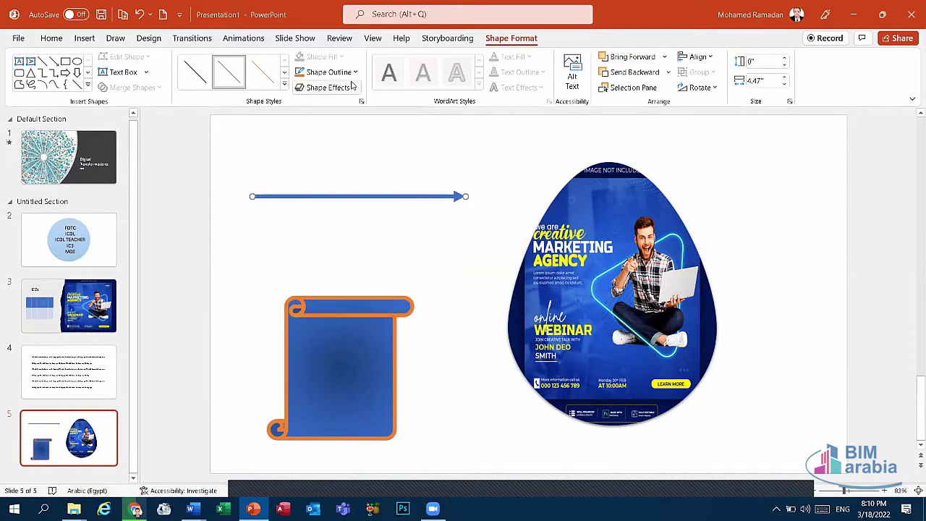
click(329, 71)
mouse_move(325, 309)
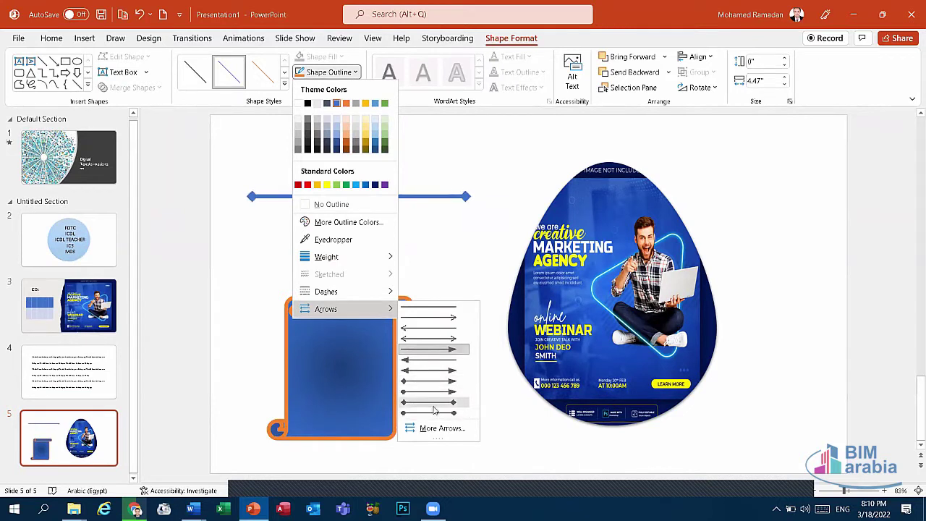
click(433, 403)
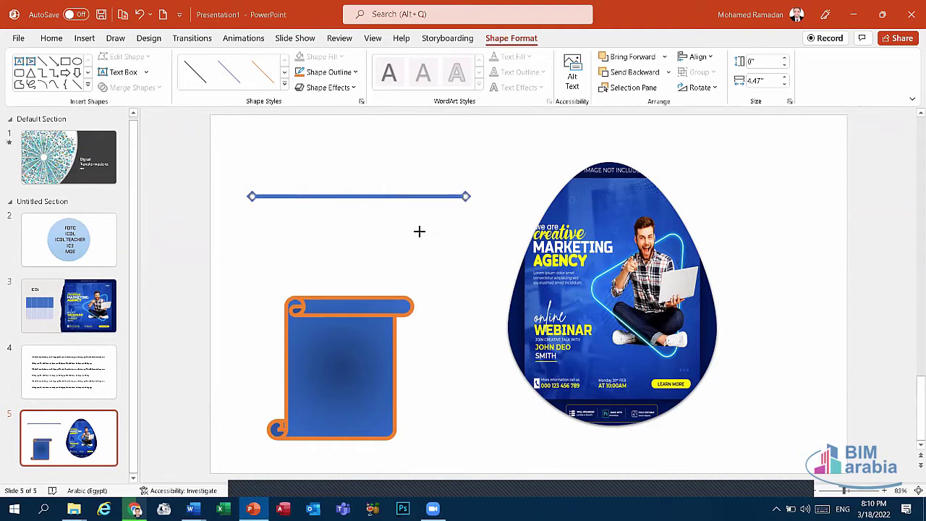
Shorten the line from its right end and move it lower, just above the scroll
drag(466, 196, 421, 197)
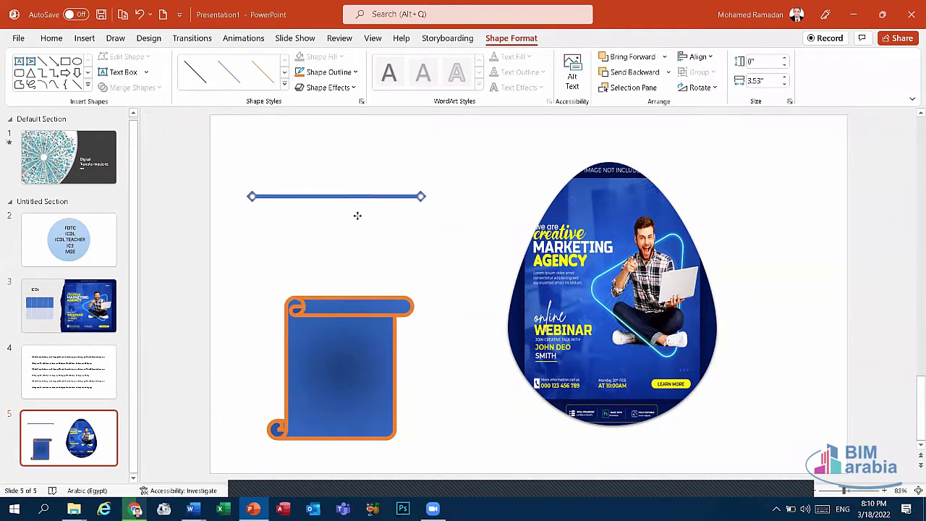
drag(357, 200, 362, 245)
click(441, 297)
Type 'Mos' into the scroll shape, fixing the keyboard input language along the way
click(361, 345)
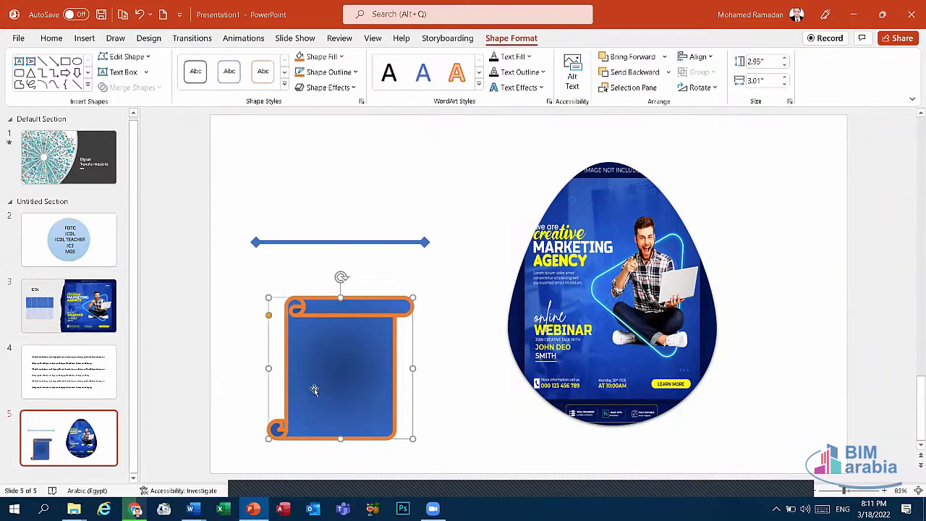
text(m)
key(BackSpace)
key(alt+shift)
key(alt+shift)
text(Mo)
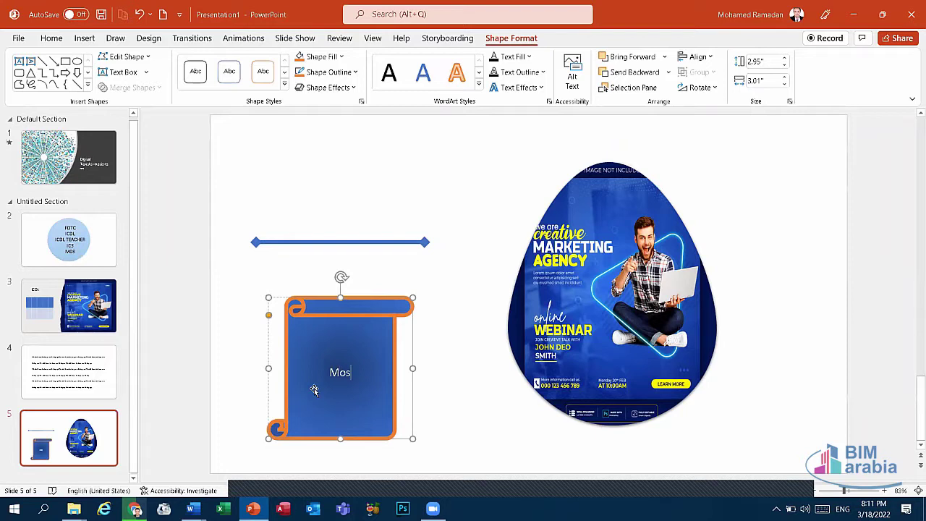
text(s)
Apply an orange WordArt style to the word Mos, browsing its fill, outline and effect options
double_click(348, 371)
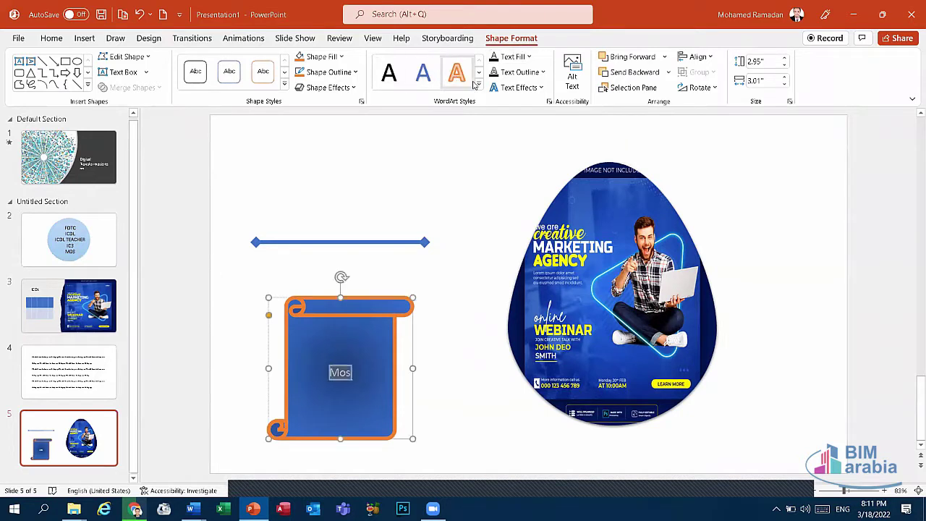
click(479, 85)
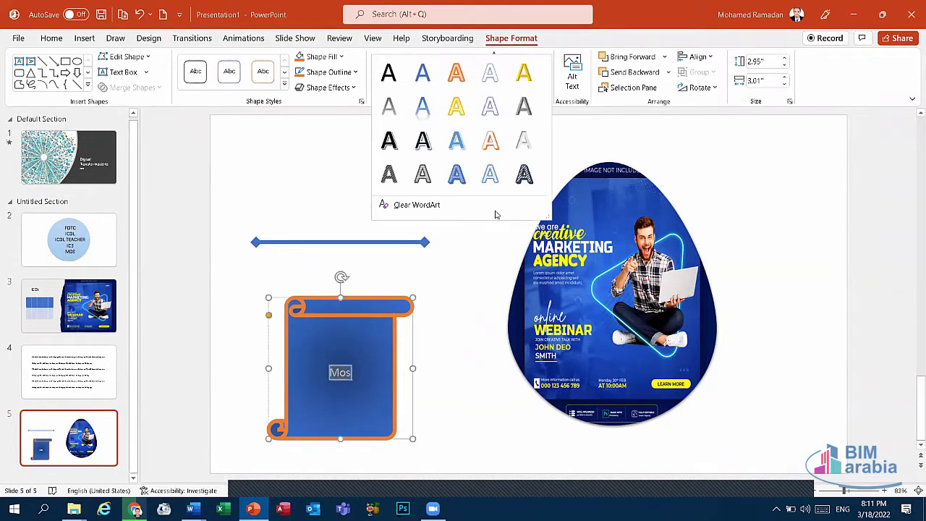
click(487, 140)
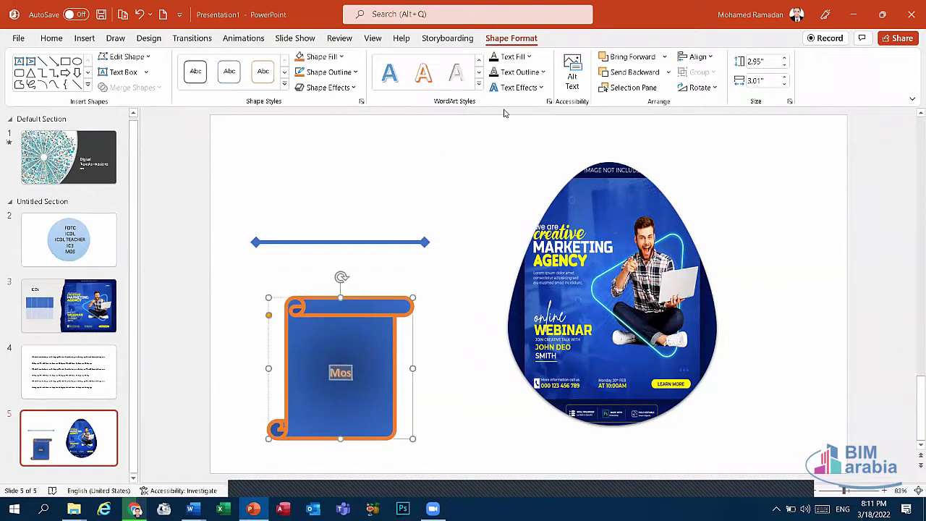
click(517, 58)
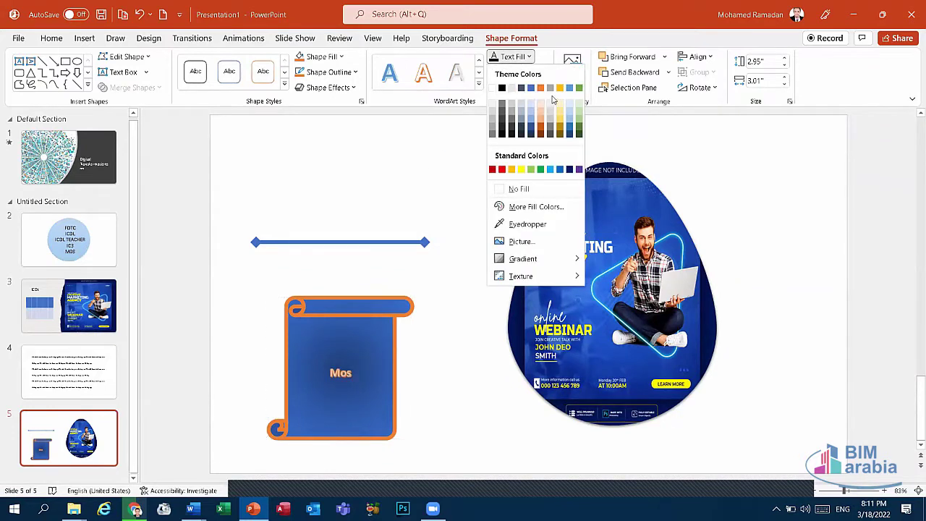
click(529, 57)
click(535, 75)
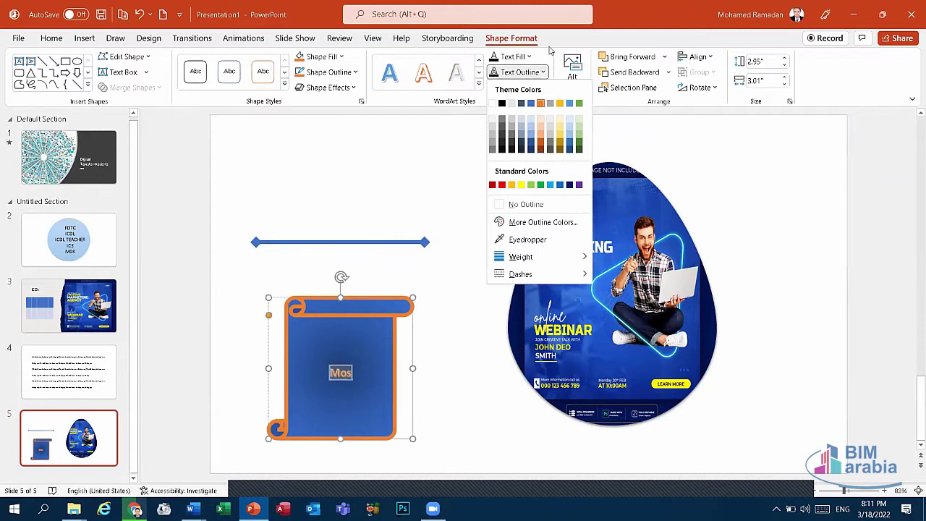
click(518, 87)
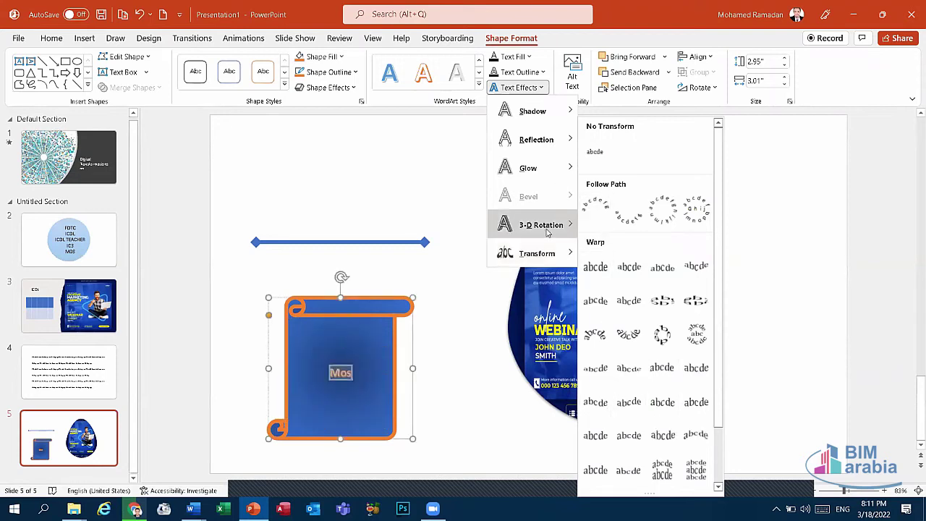
mouse_move(540, 225)
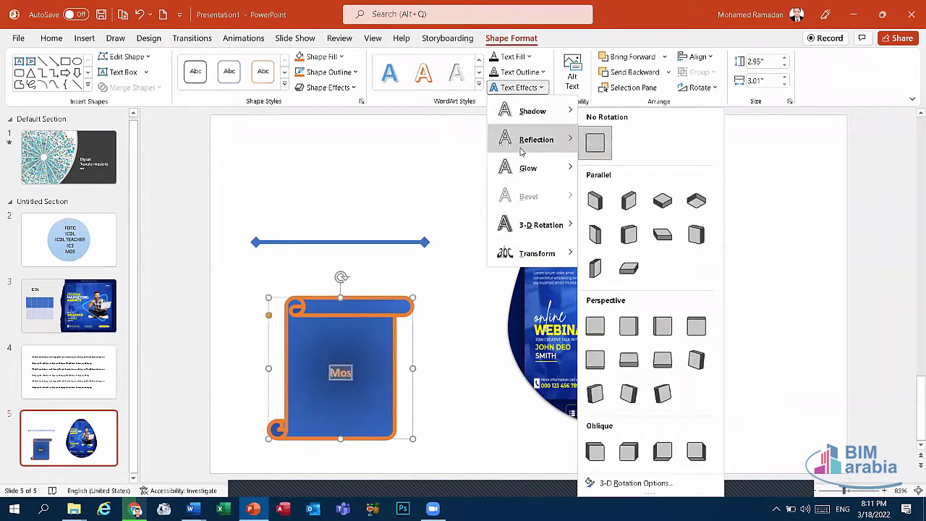
Reposition the egg-shaped picture and drag the scroll shape onto its lower-left
mouse_move(536, 139)
click(561, 333)
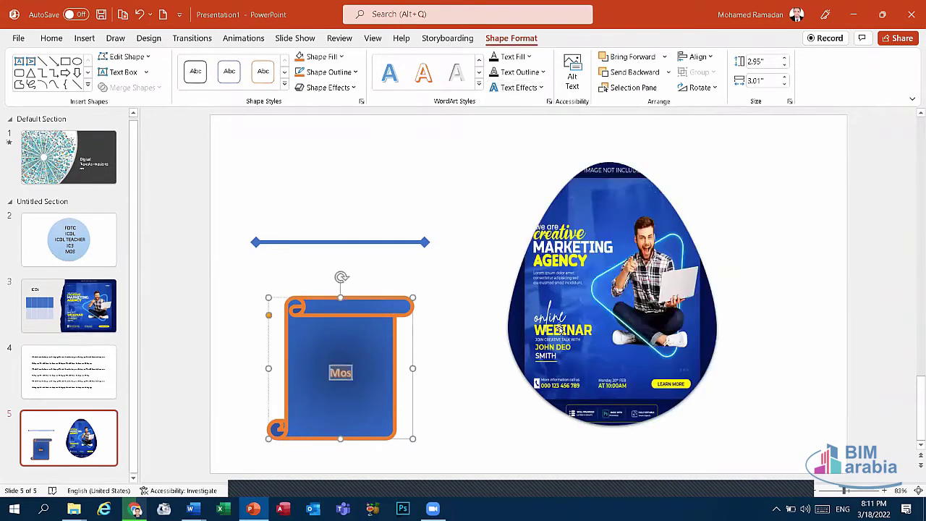
drag(579, 236, 640, 236)
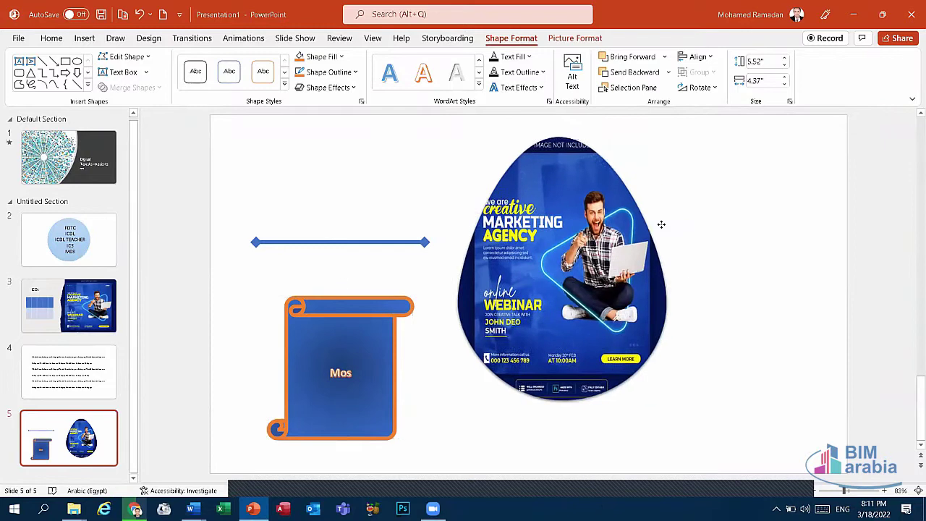
drag(607, 335, 540, 303)
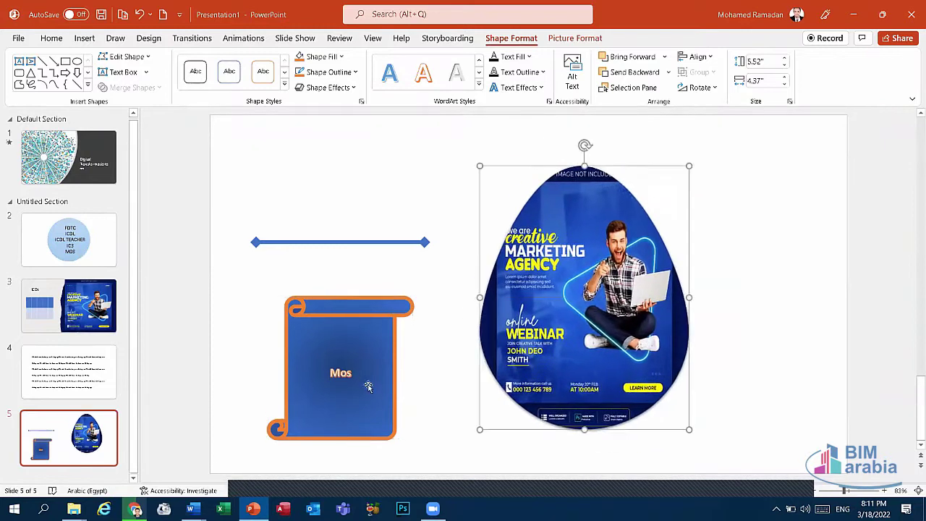
mouse_move(376, 376)
mouse_down()
mouse_move(427, 341)
mouse_move(513, 342)
mouse_move(523, 329)
mouse_up()
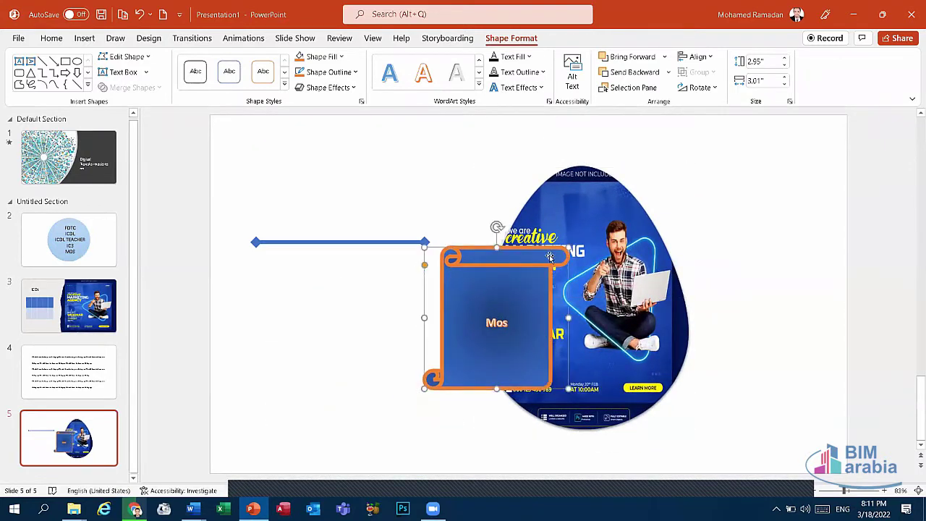
Send the scroll behind the picture, nudge it lower, then bring it forward and show the Selection pane
click(668, 73)
click(626, 106)
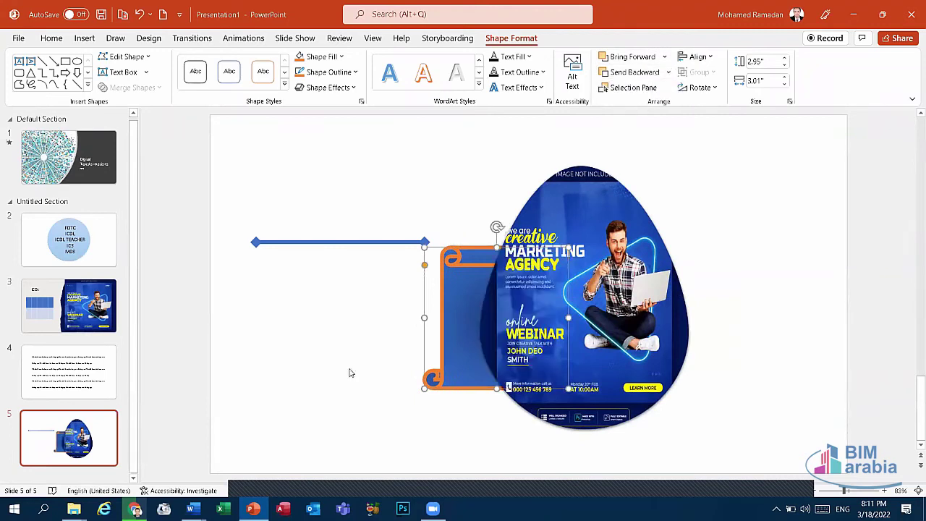
drag(460, 309, 463, 342)
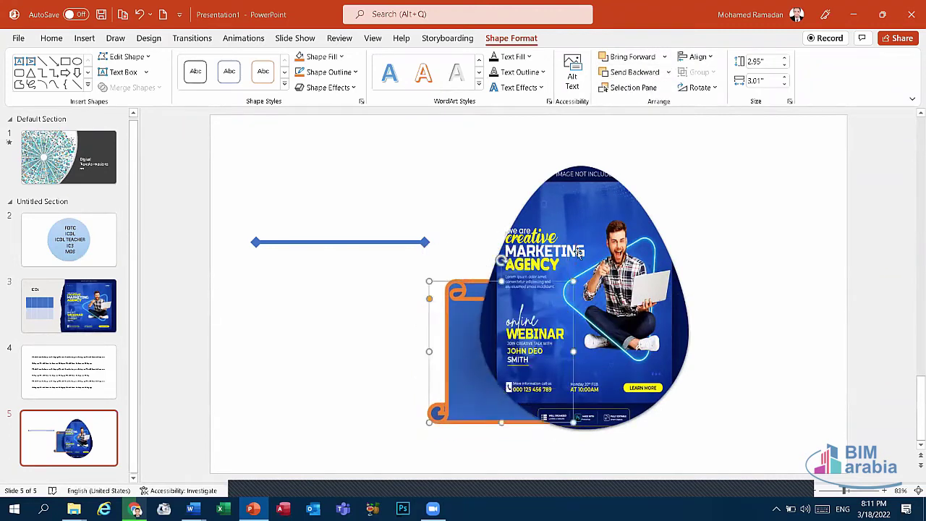
click(506, 362)
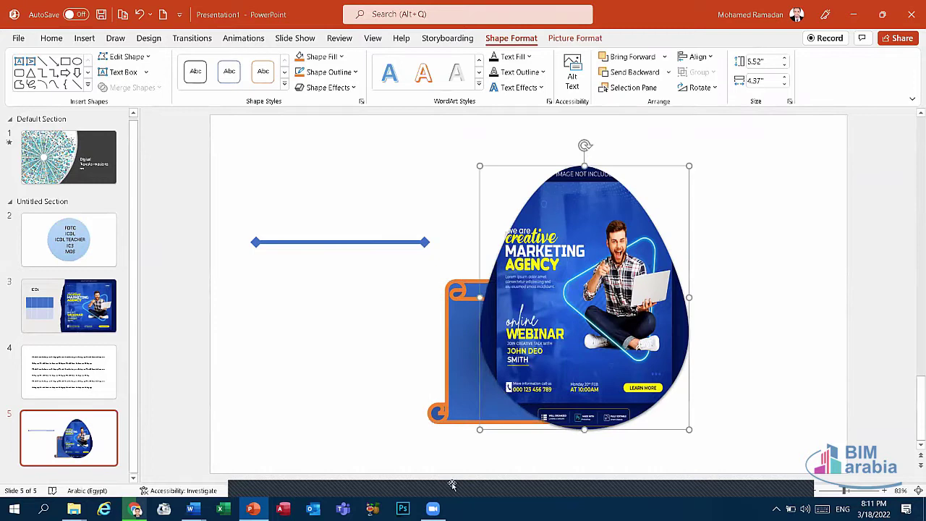
click(478, 340)
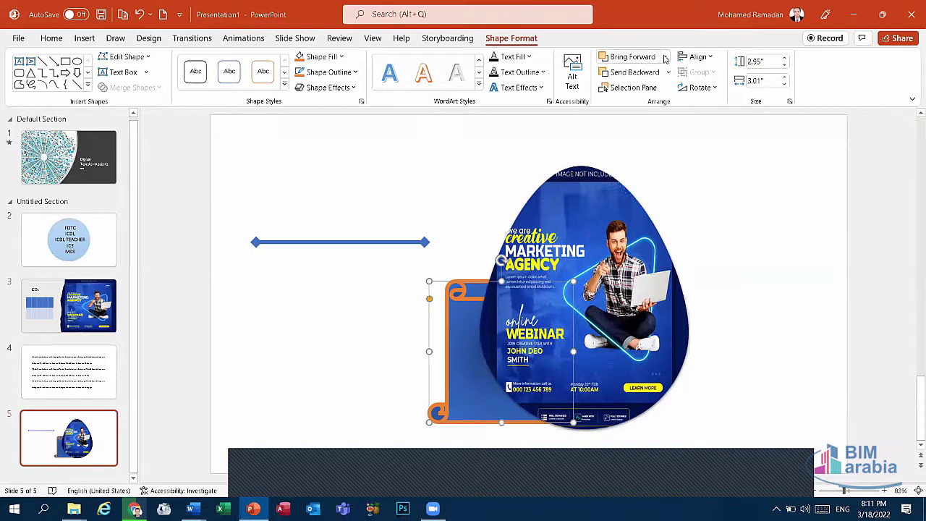
click(631, 56)
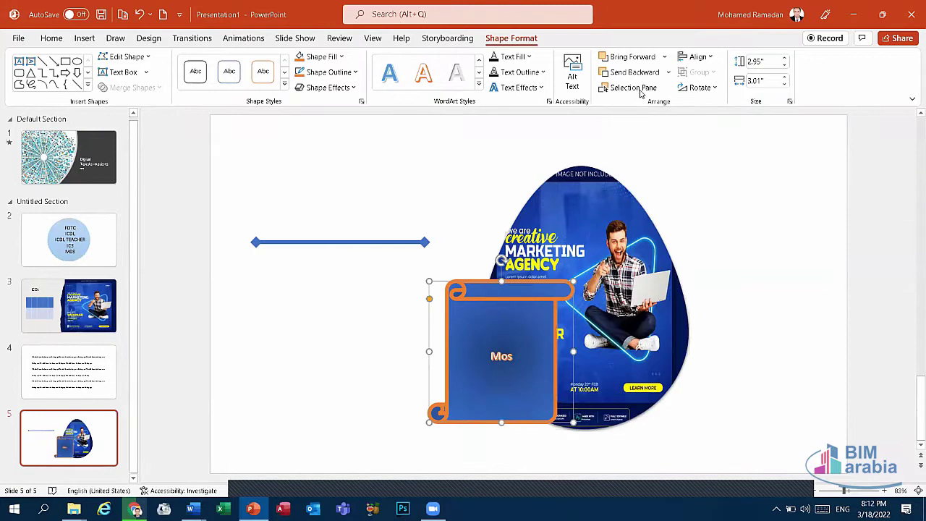
click(630, 87)
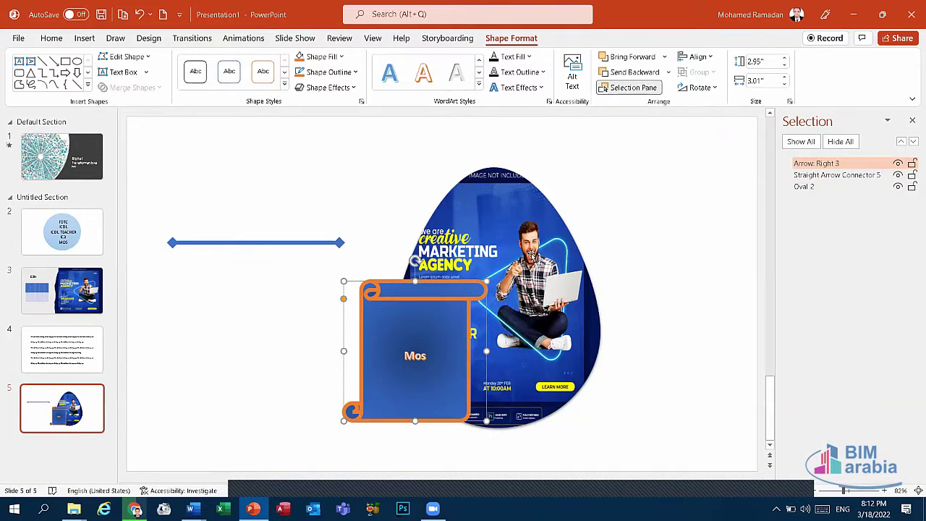
Toggle the scroll shape's visibility in the Selection pane, leave it visible, and lock it
click(897, 163)
click(897, 164)
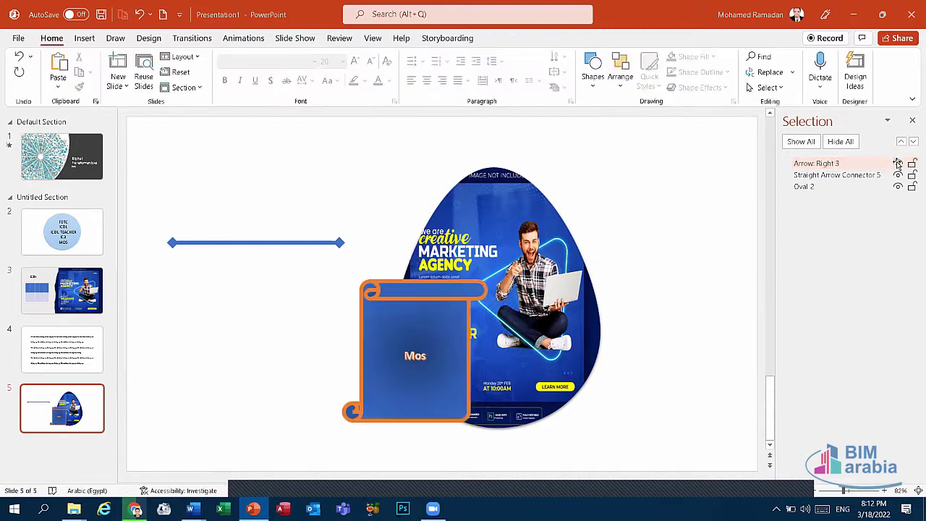
click(897, 164)
click(898, 164)
click(911, 165)
Move the Mos scroll left, clear of the egg picture, toggle its lock off, and close the Selection pane
click(390, 316)
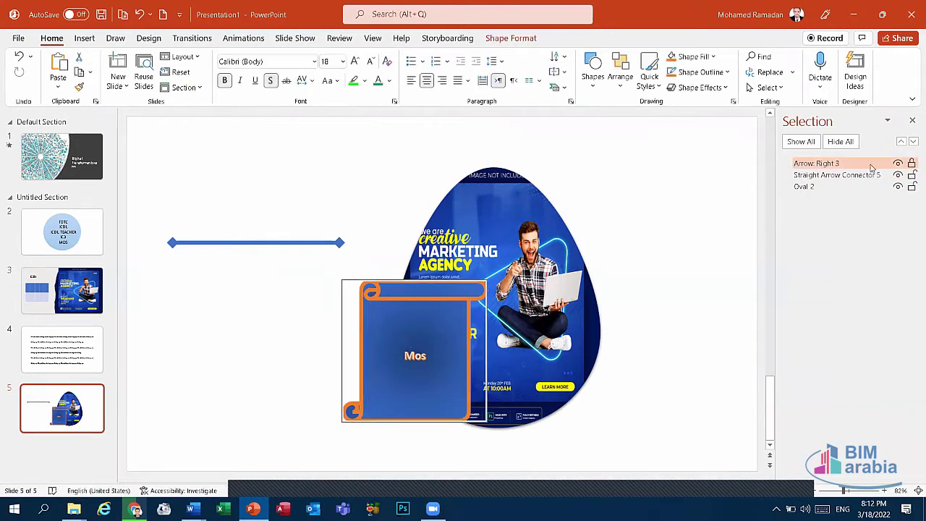
click(911, 163)
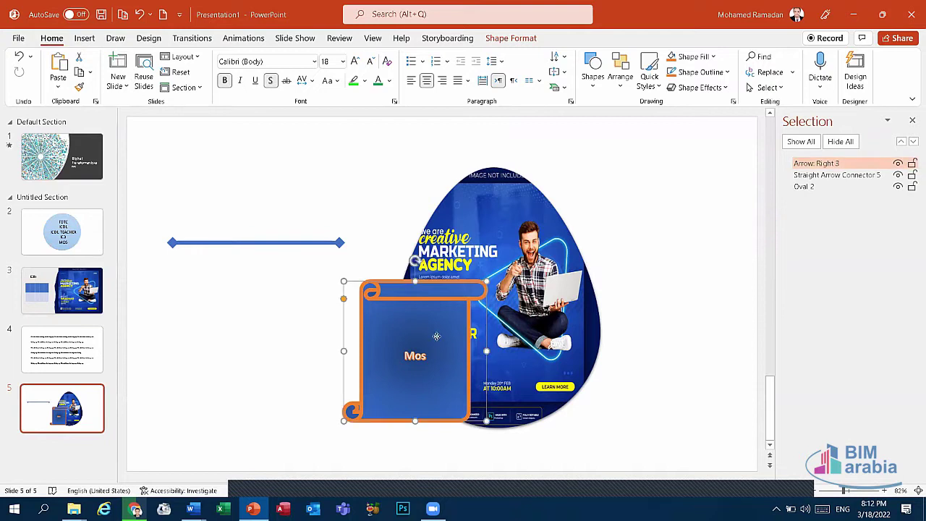
drag(437, 336, 283, 344)
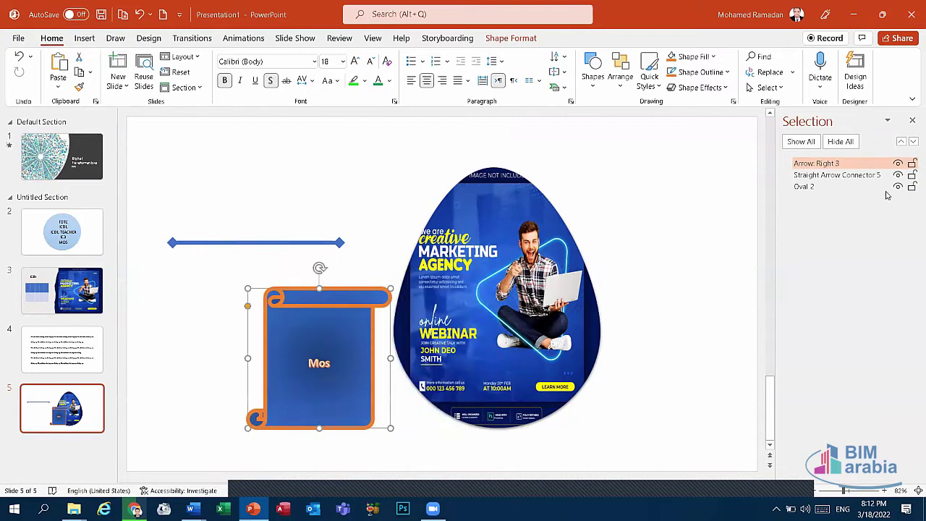
click(912, 164)
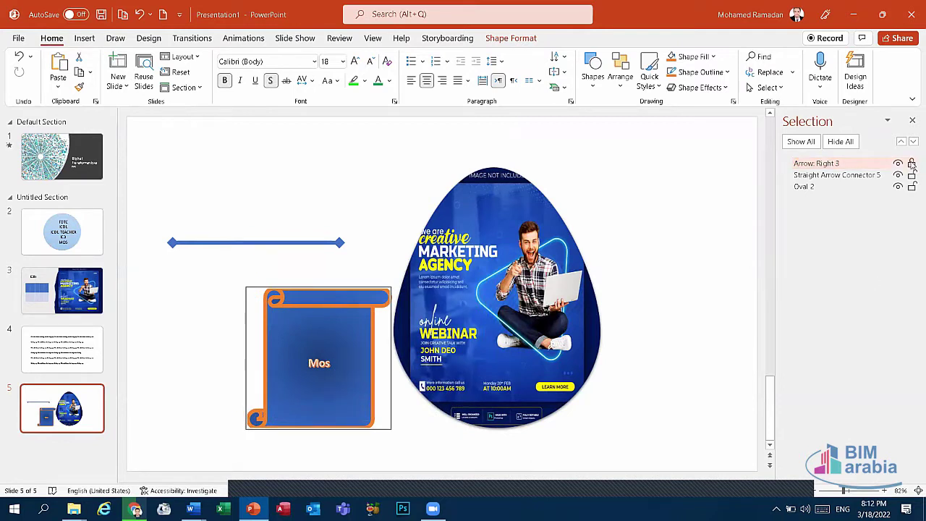
click(912, 163)
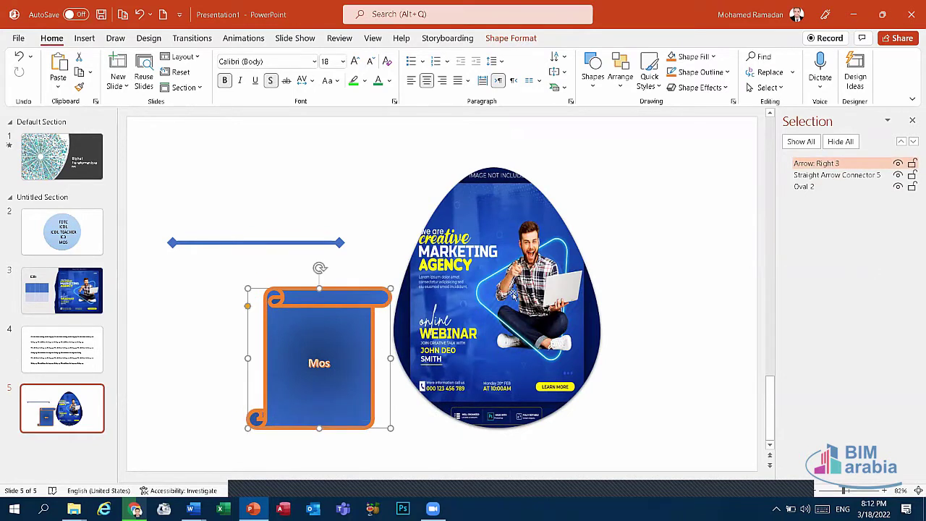
click(913, 121)
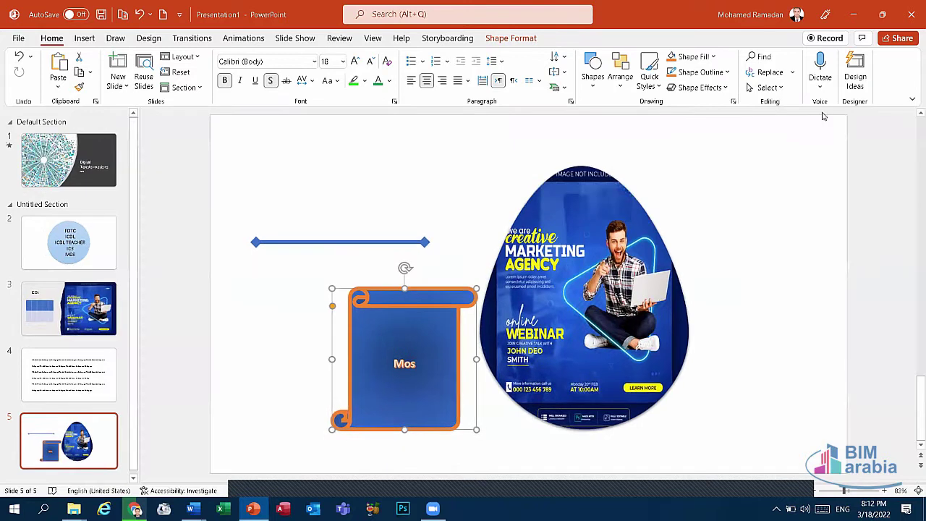
click(512, 38)
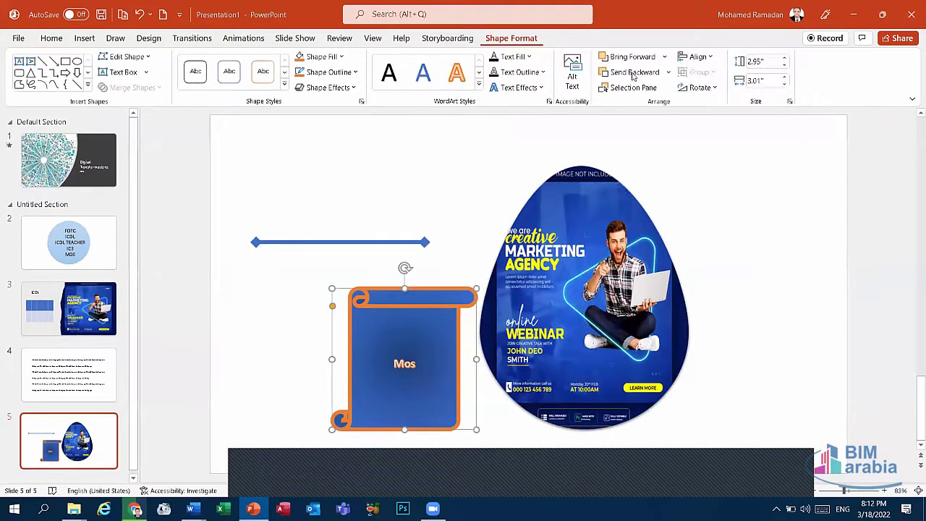
click(697, 57)
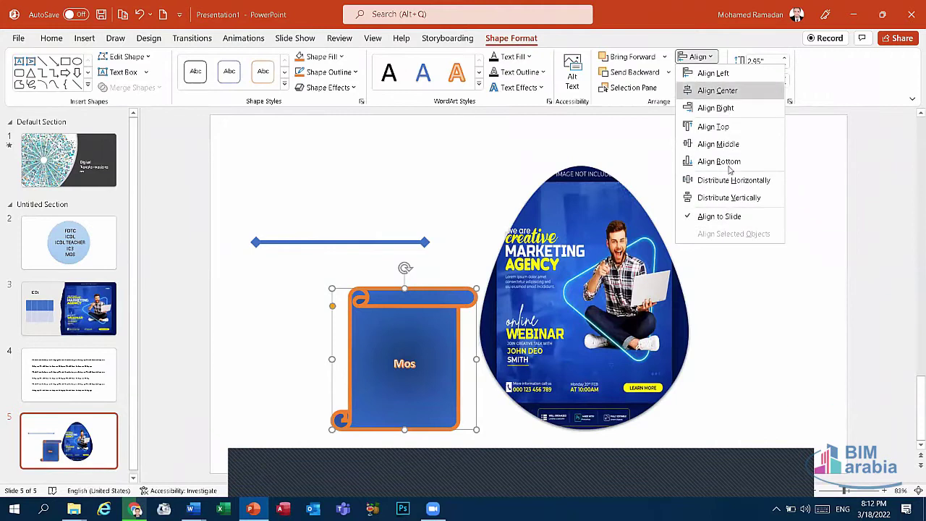
click(713, 57)
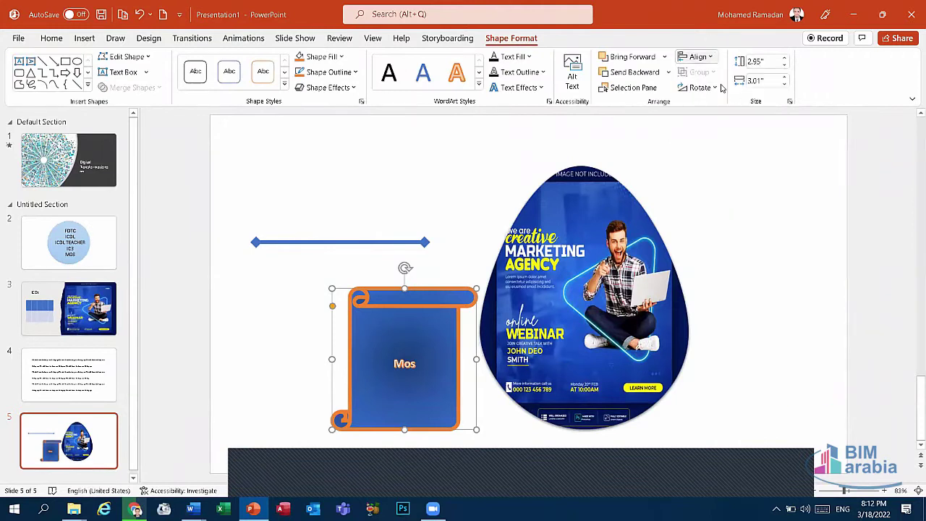
click(719, 87)
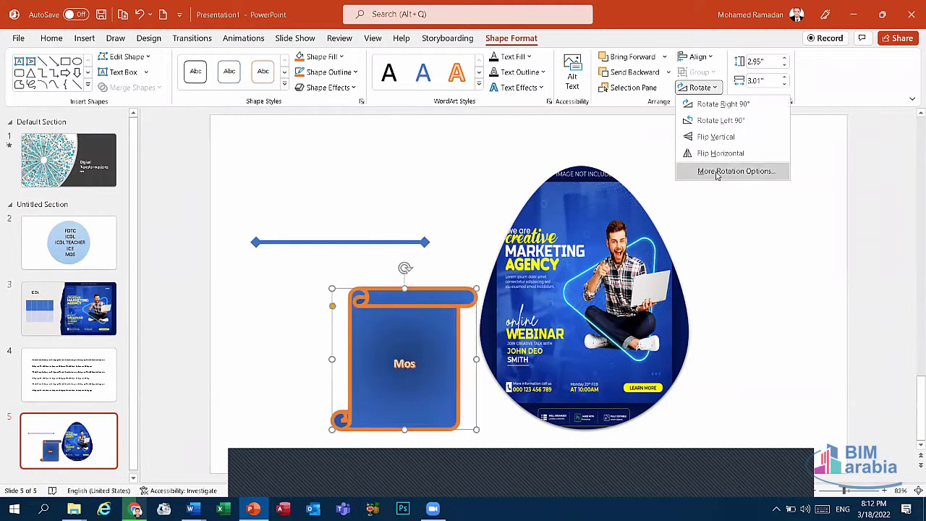
click(718, 171)
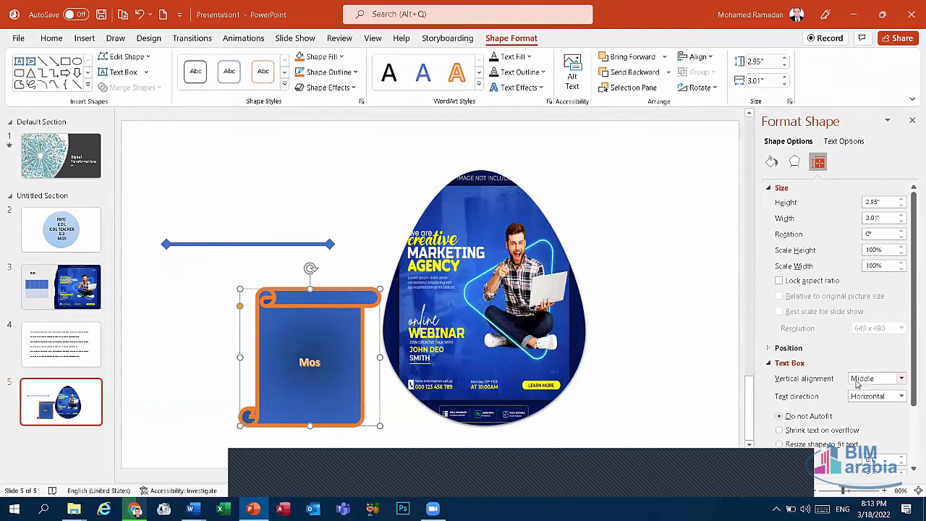
scroll(810, 275, down, 3)
click(792, 271)
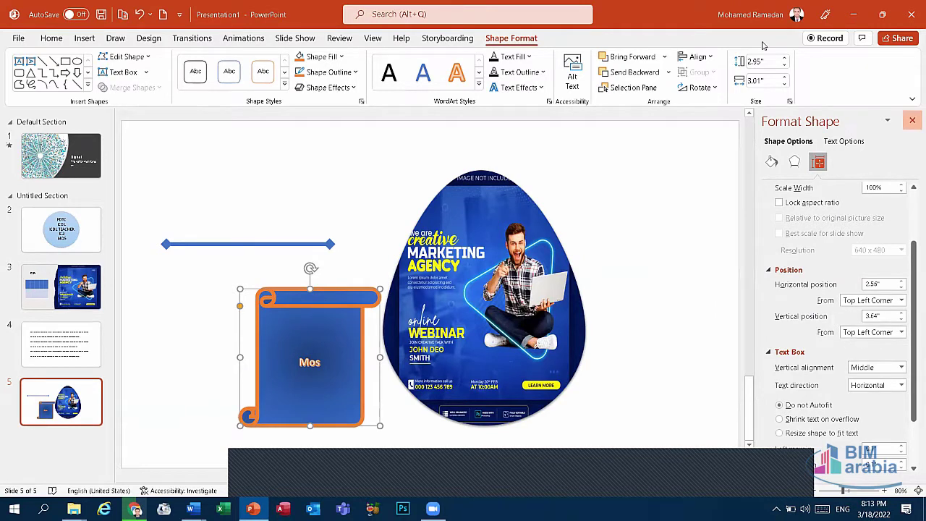
click(912, 120)
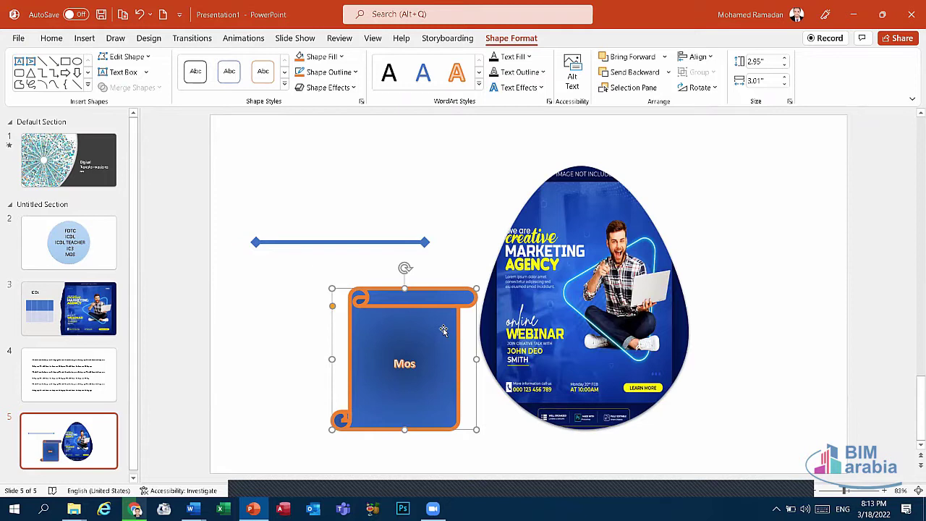
Try the scroll over the picture using the Arrange options, then put it back left of the picture
click(282, 182)
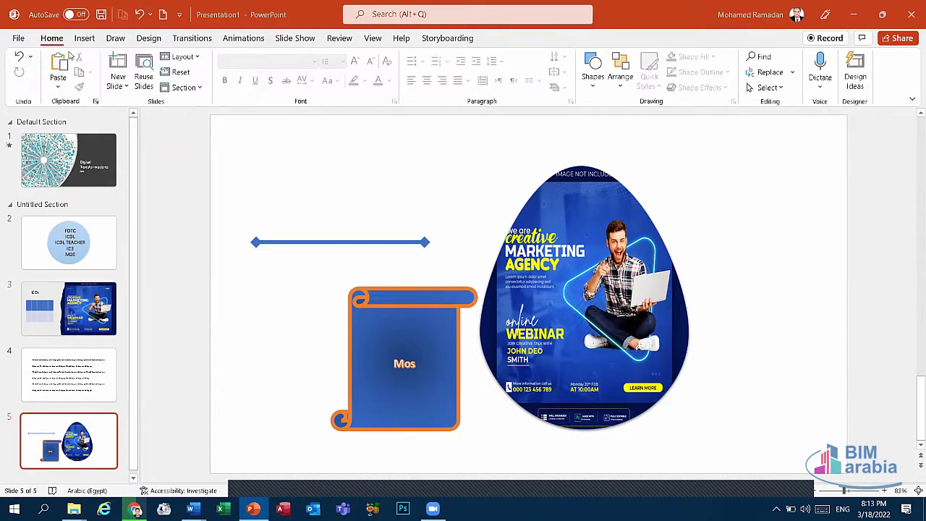
click(624, 84)
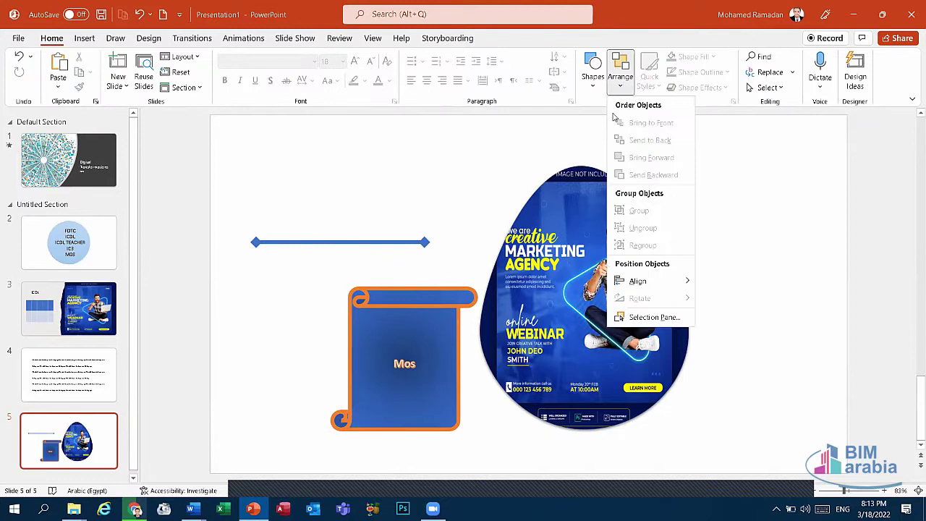
click(469, 308)
drag(428, 335, 531, 313)
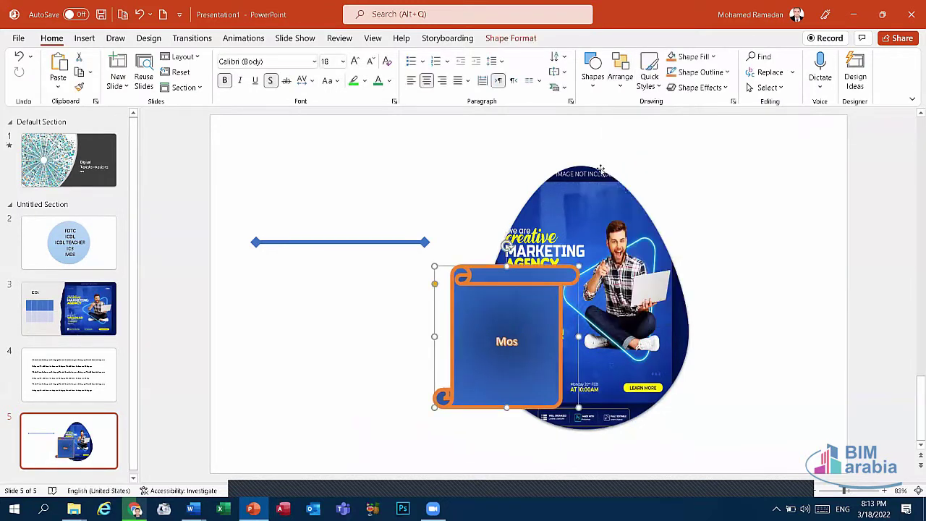
click(620, 78)
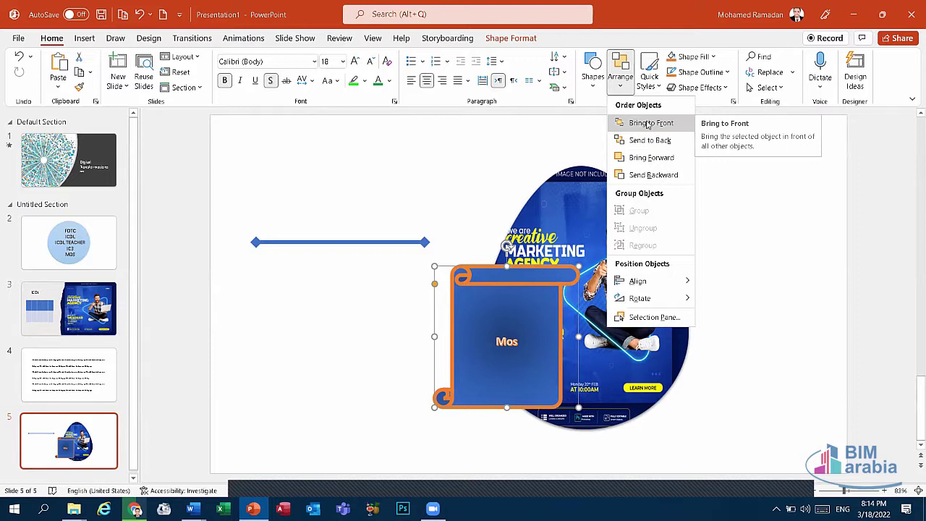
mouse_move(640, 298)
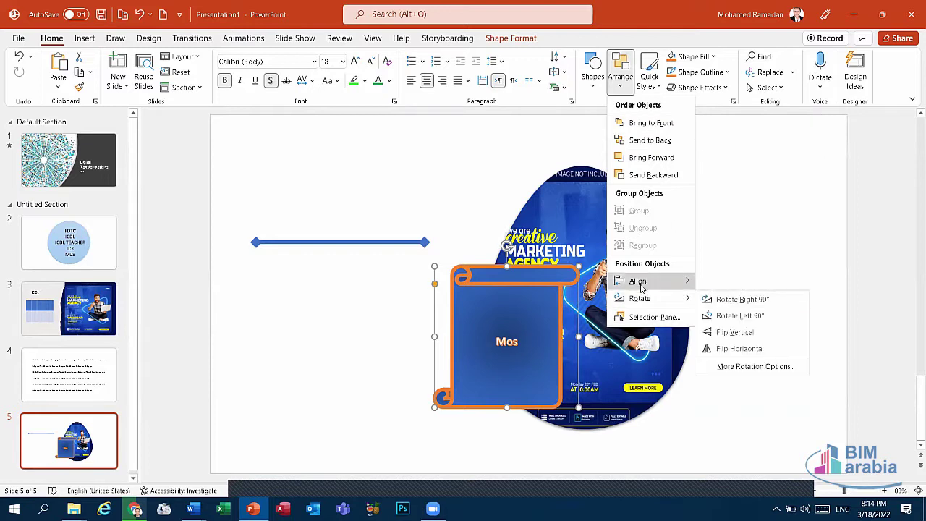
click(724, 207)
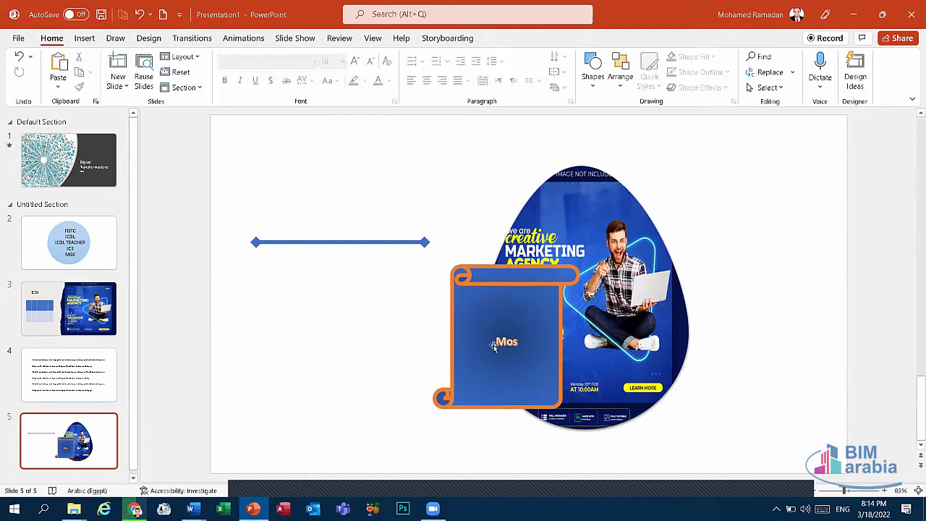
drag(499, 340, 369, 340)
Move the egg picture, diamond line and Mos scroll up and left, with the line above the scroll
drag(519, 236, 452, 202)
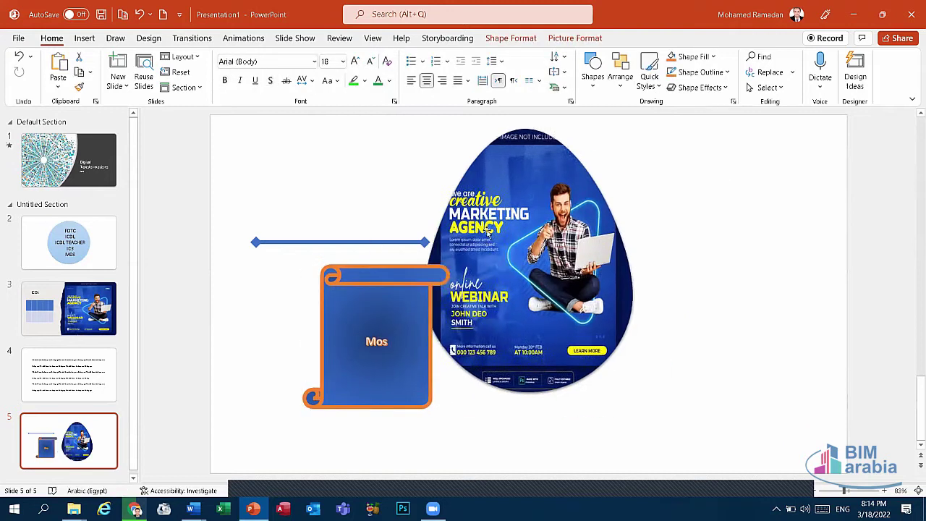
mouse_move(368, 244)
mouse_down()
mouse_move(335, 166)
mouse_move(340, 144)
mouse_up()
drag(368, 306, 314, 232)
drag(496, 220, 482, 220)
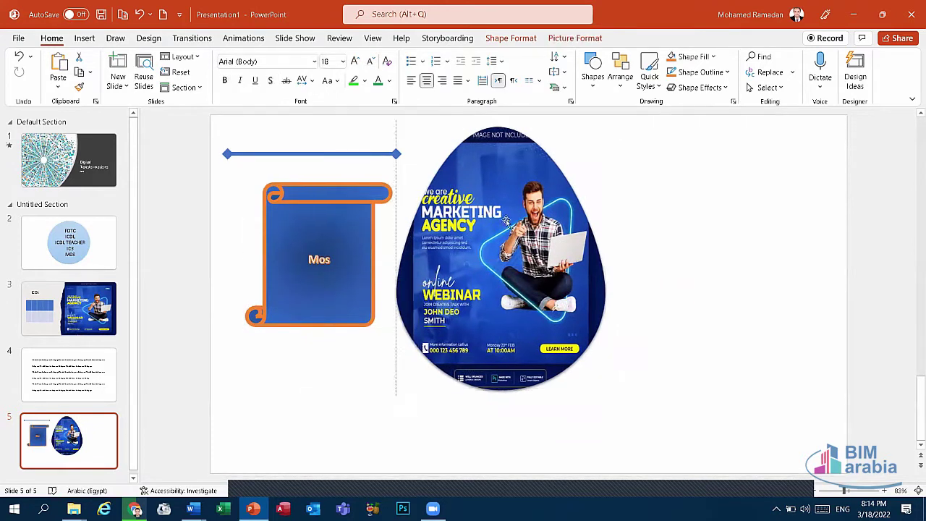
click(697, 215)
click(539, 216)
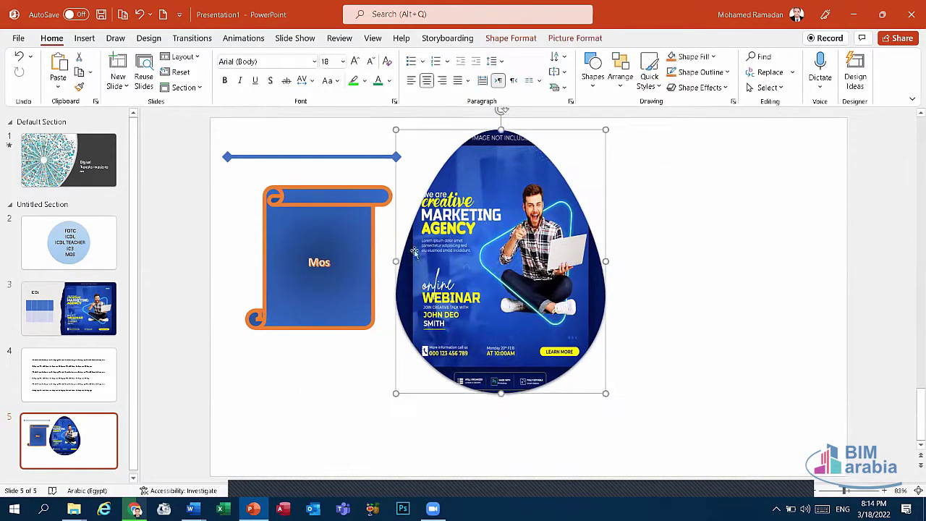
click(337, 306)
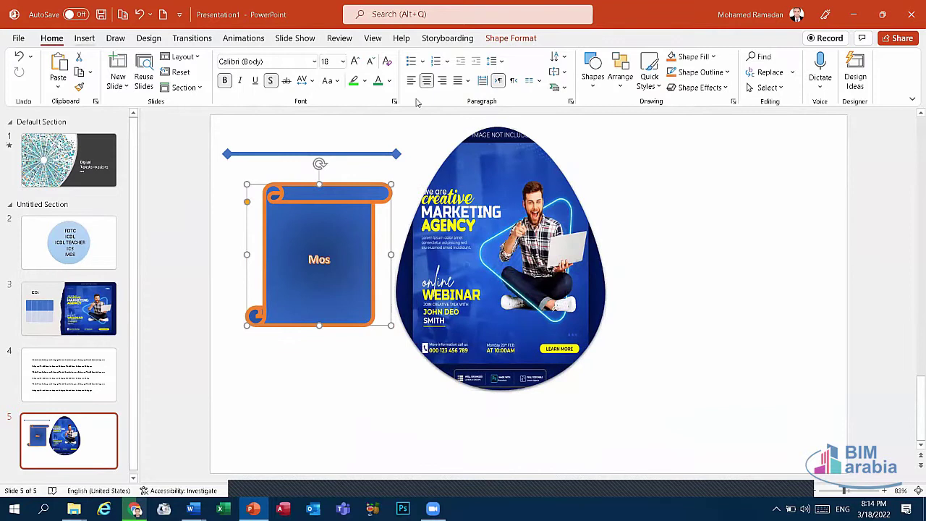
Draw a rounded rectangle, give it the yellow shape style, and place it below the Mos scroll
click(592, 73)
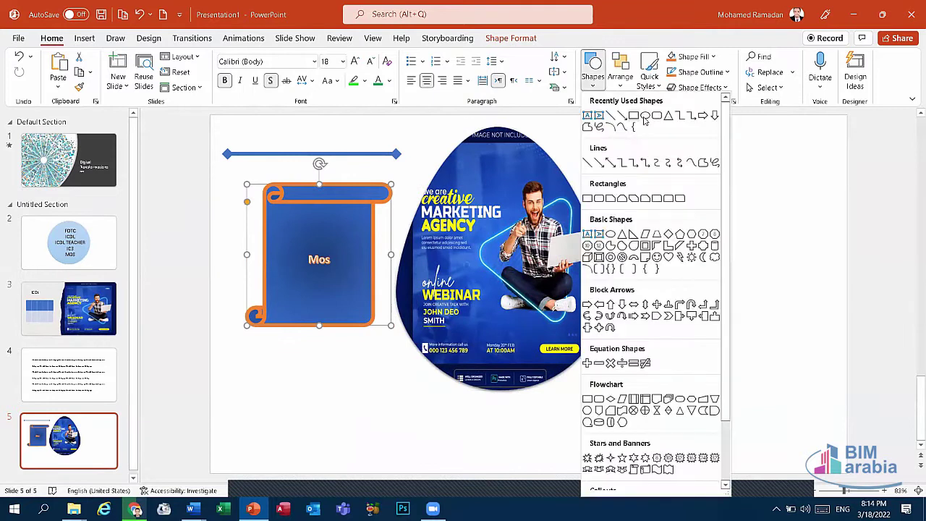
click(658, 201)
drag(664, 209, 816, 313)
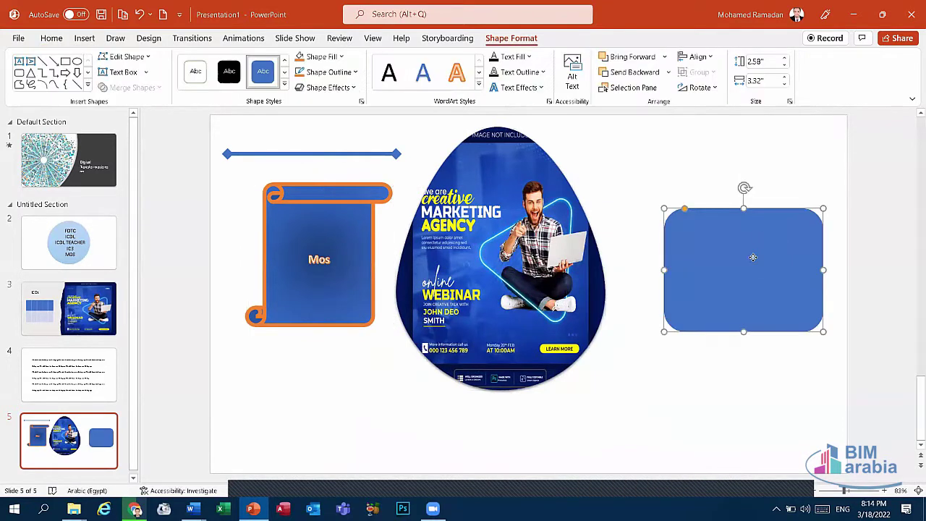
drag(743, 205, 723, 235)
key(alt+h)
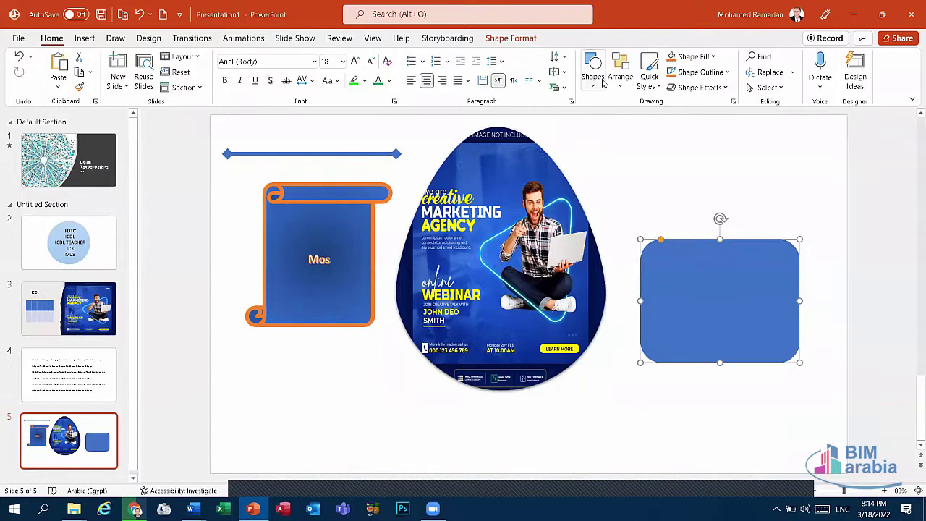
click(658, 78)
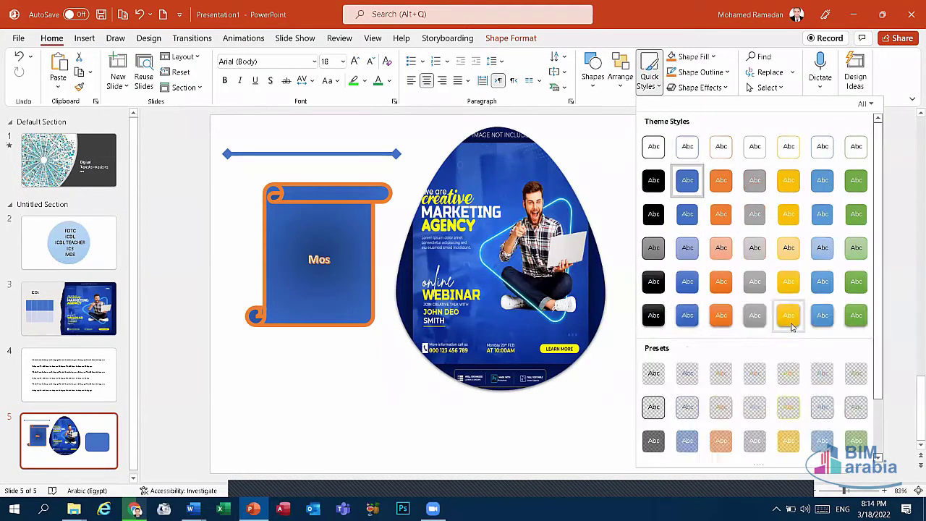
click(789, 314)
mouse_move(709, 365)
mouse_down()
mouse_move(725, 347)
mouse_move(306, 412)
mouse_move(333, 412)
mouse_up()
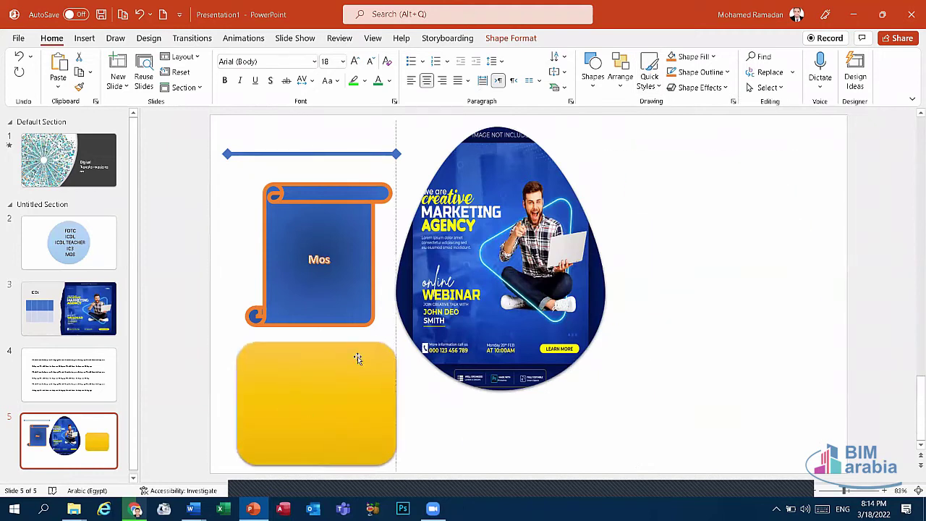
Give the yellow rectangle a blue theme-colour outline 6 pt thick
click(649, 78)
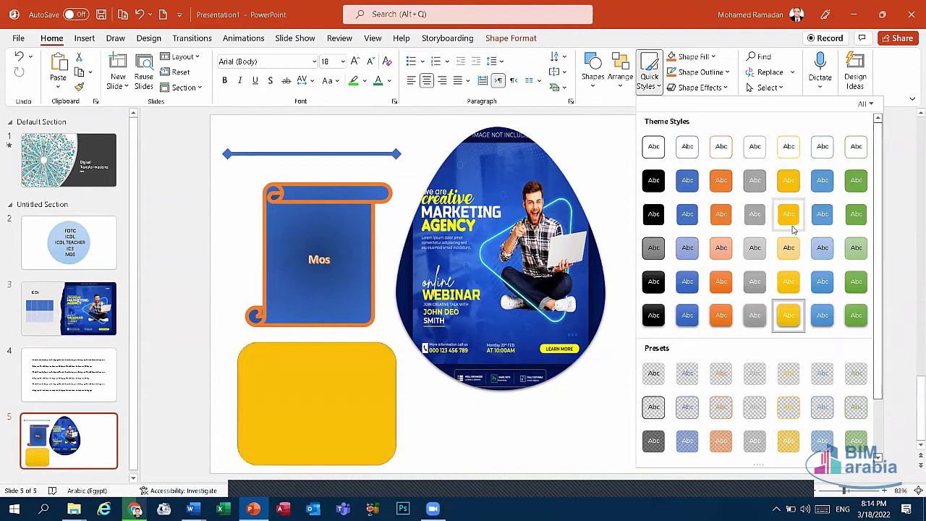
click(708, 58)
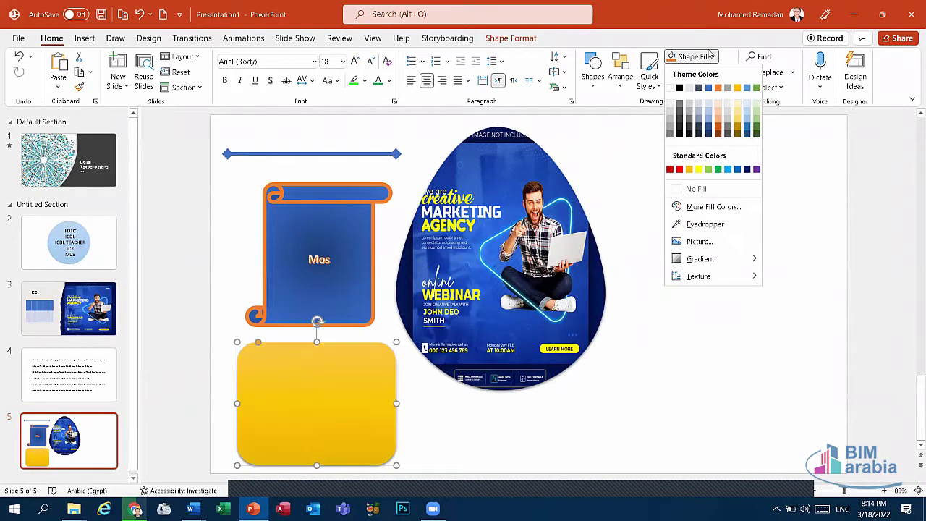
click(711, 57)
click(721, 72)
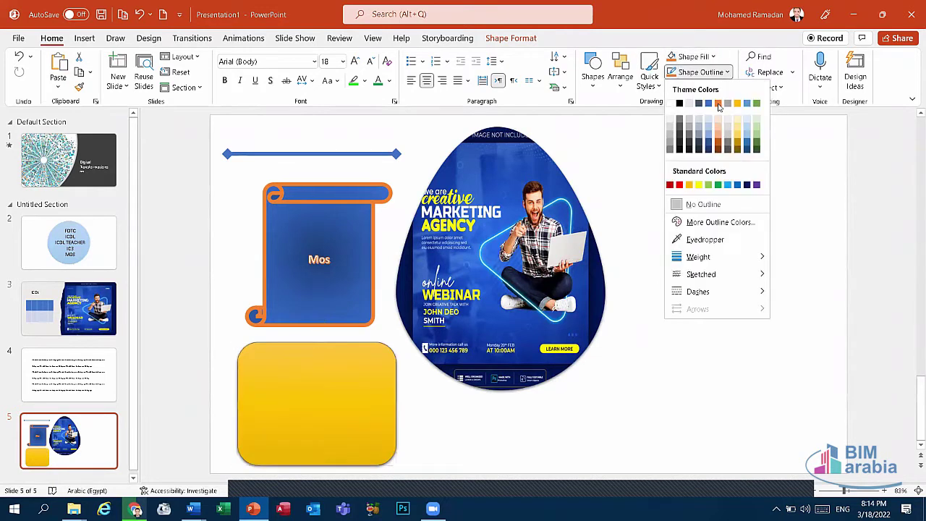
click(716, 78)
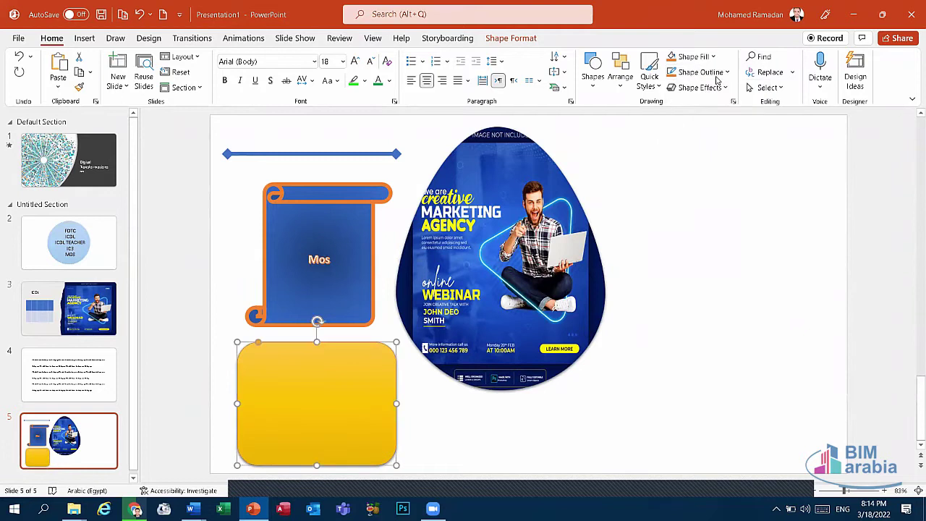
click(718, 73)
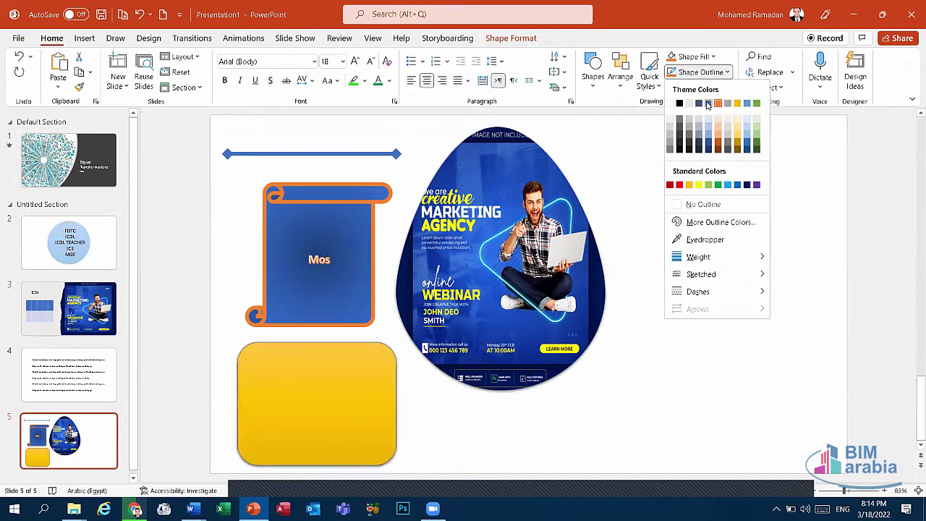
click(709, 105)
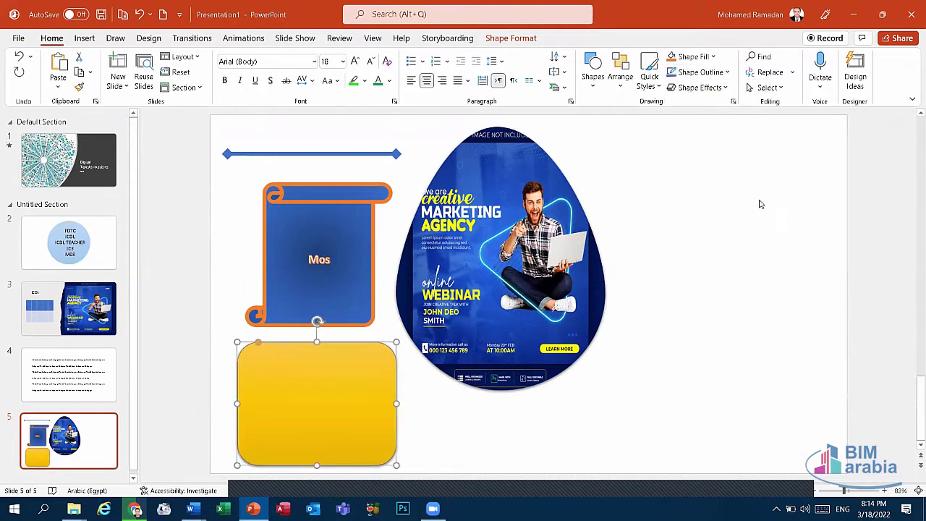
click(723, 71)
mouse_move(698, 257)
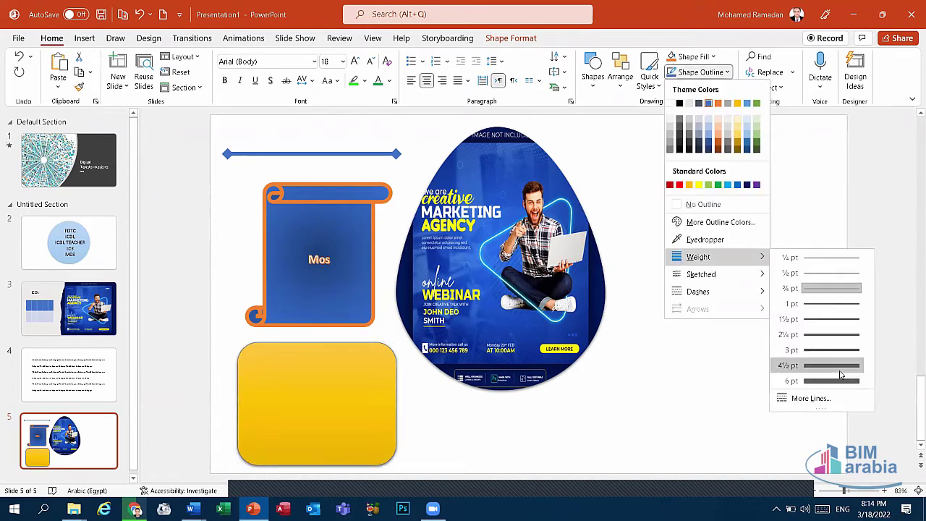
click(839, 382)
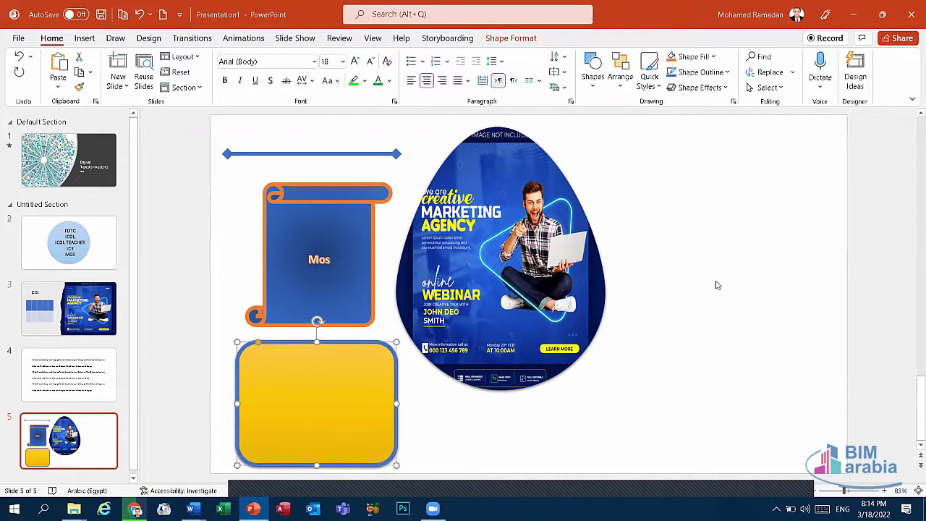
click(699, 87)
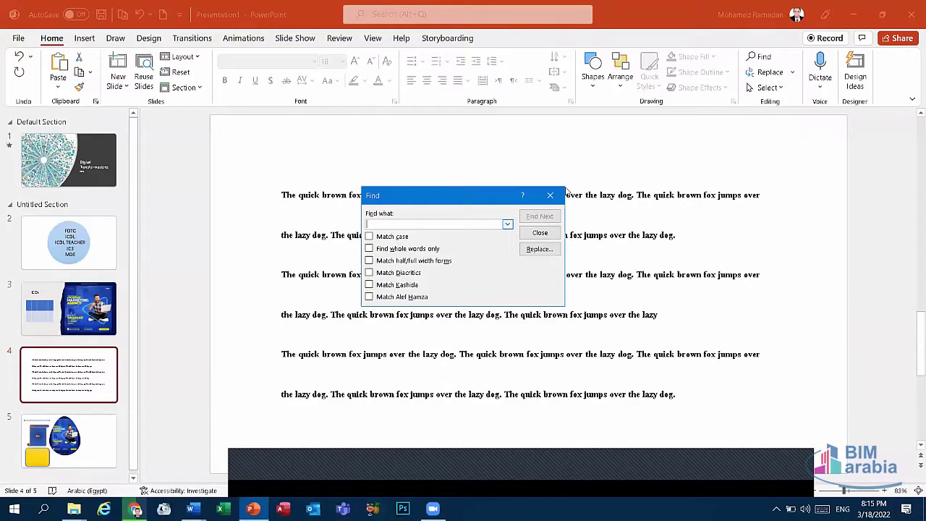
Find the first occurrence of 'quick' in slide 4's text
text(q)
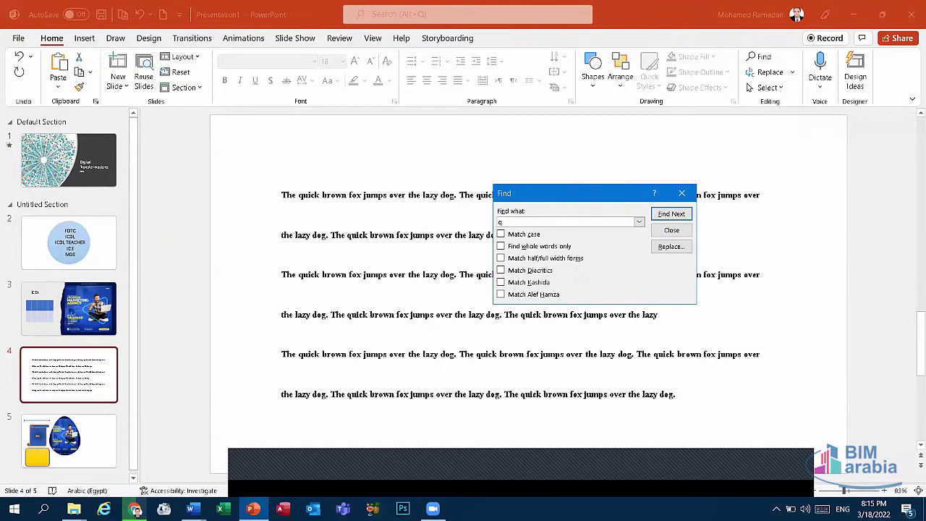
text(u)
text(ick)
click(677, 217)
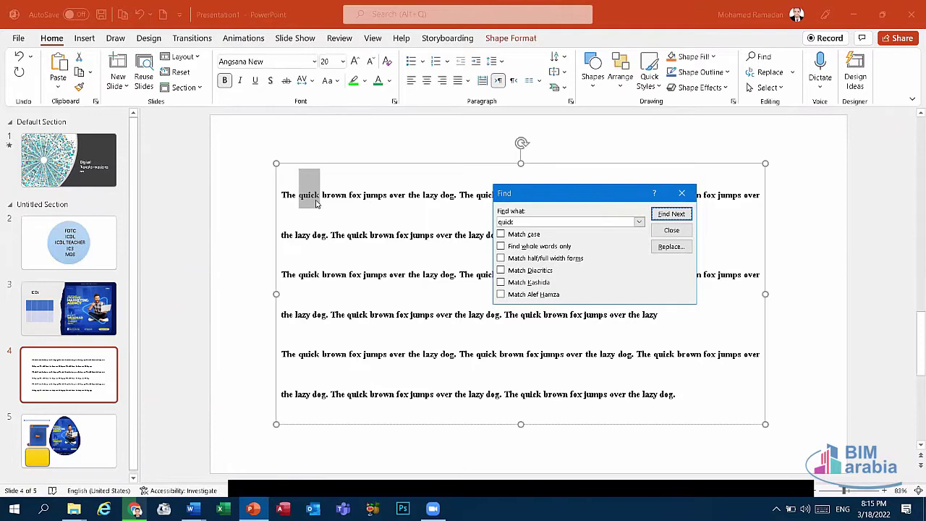
click(682, 193)
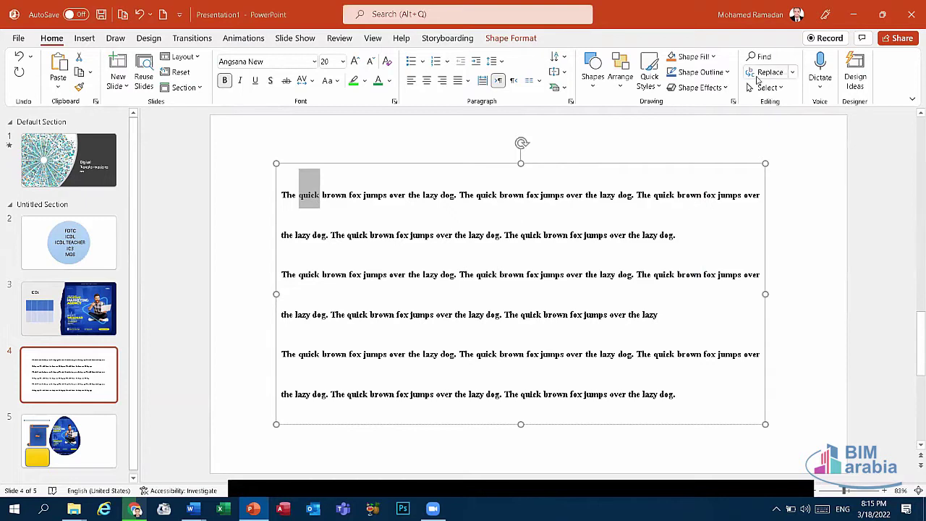
Replace that first 'quick' with 'Fast' using a single Replace, then close the dialog
click(765, 72)
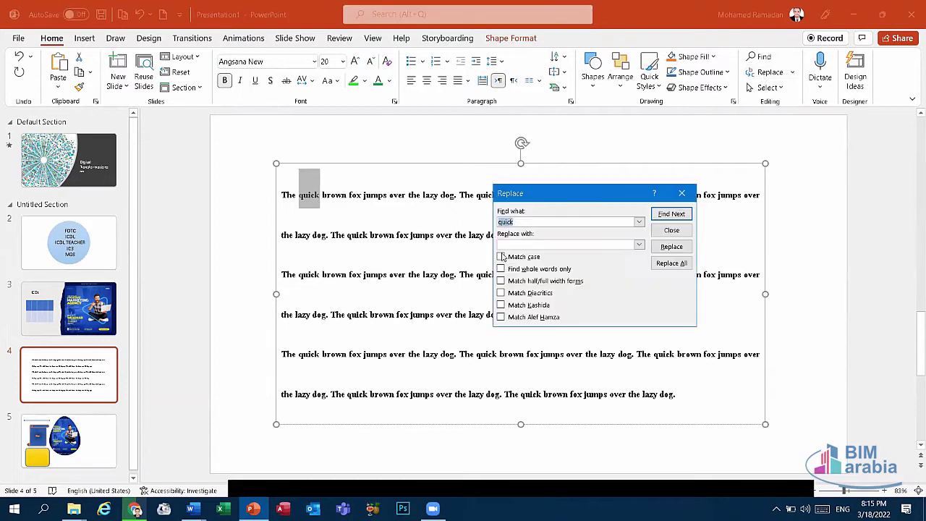
click(578, 220)
key(Tab)
text(st)
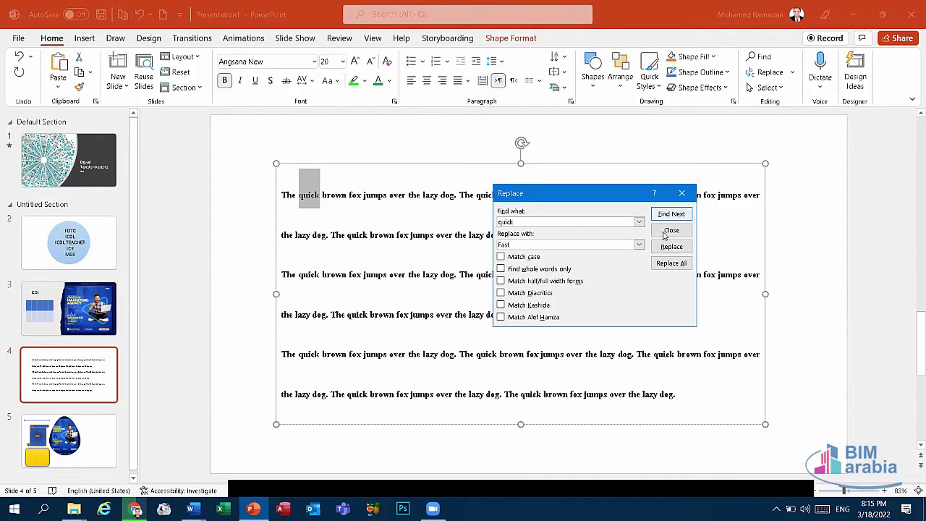
double_click(568, 224)
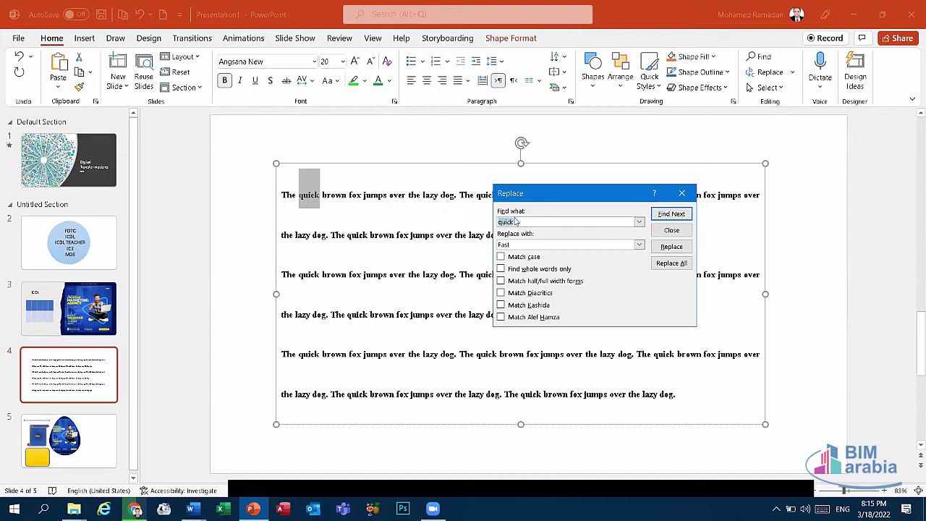
double_click(506, 245)
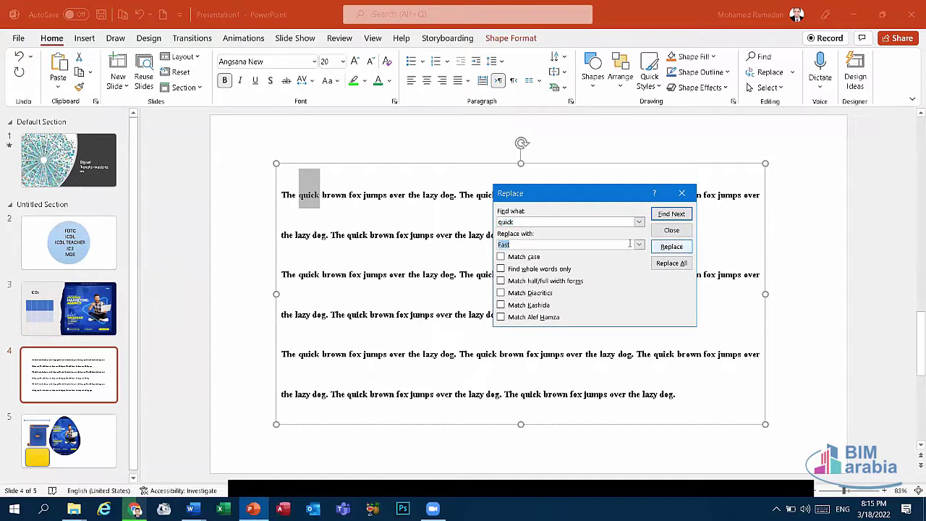
click(671, 247)
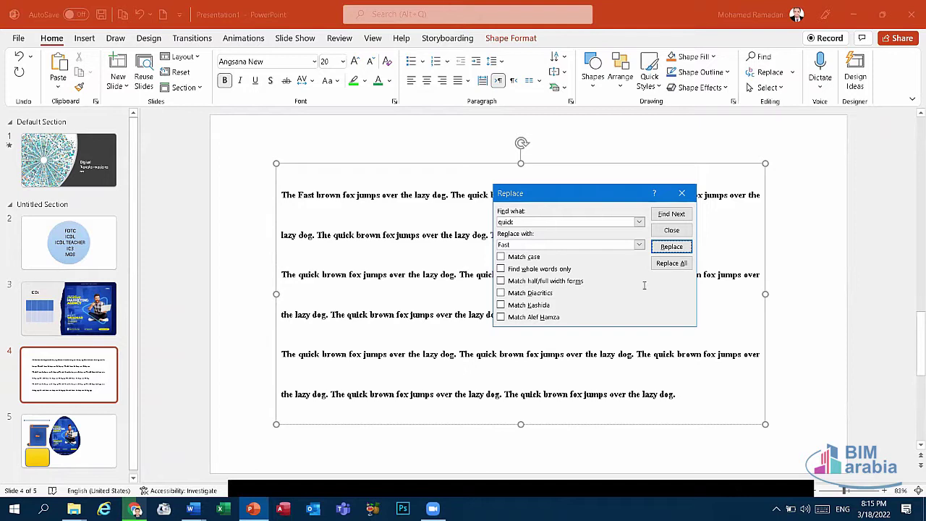
click(680, 193)
click(769, 87)
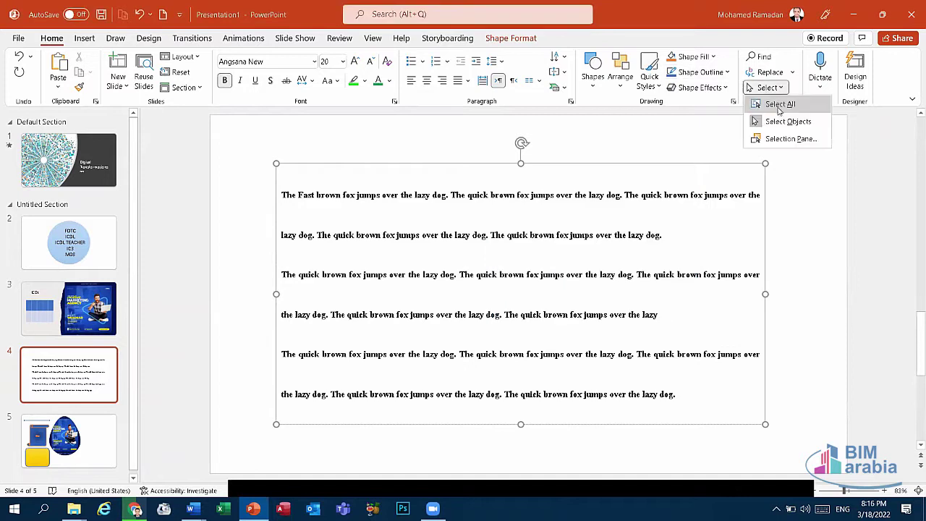
Apply the dark dog-photo Design Ideas layout to slide 4, then go to slide 2
click(779, 106)
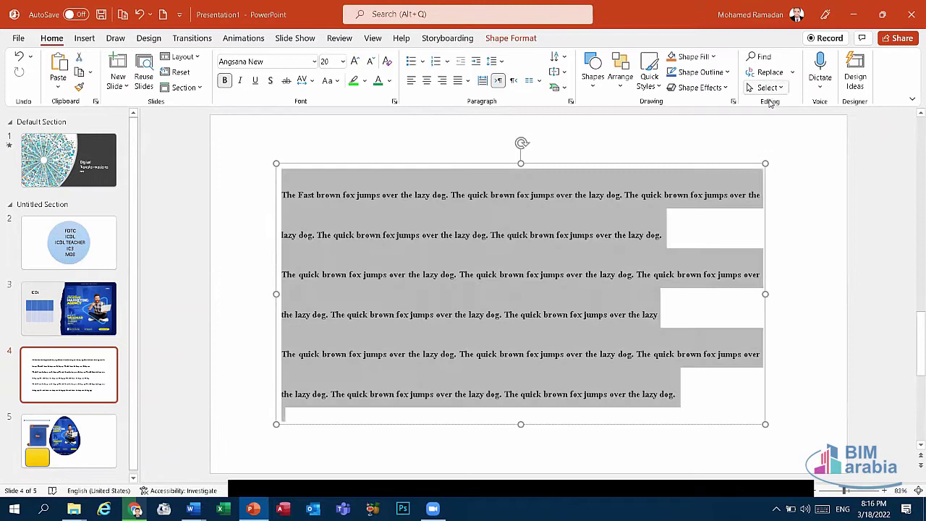
click(676, 231)
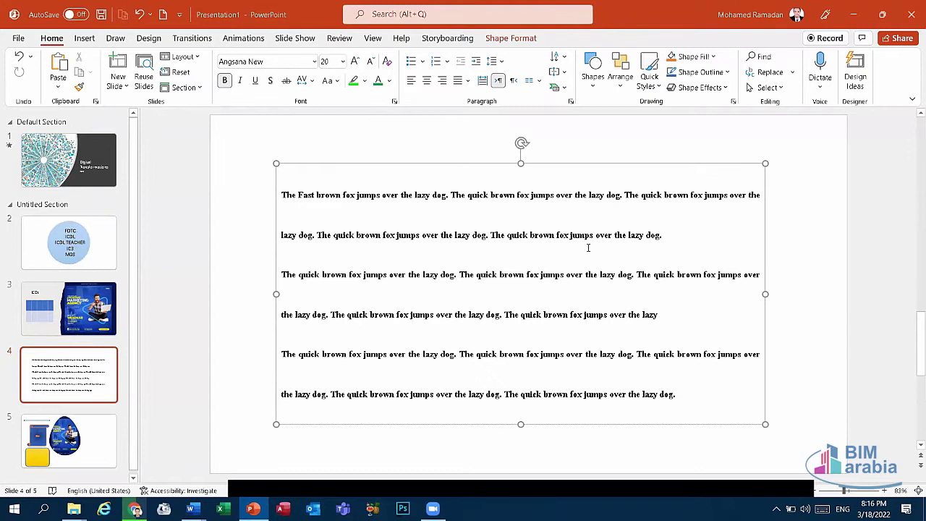
click(860, 76)
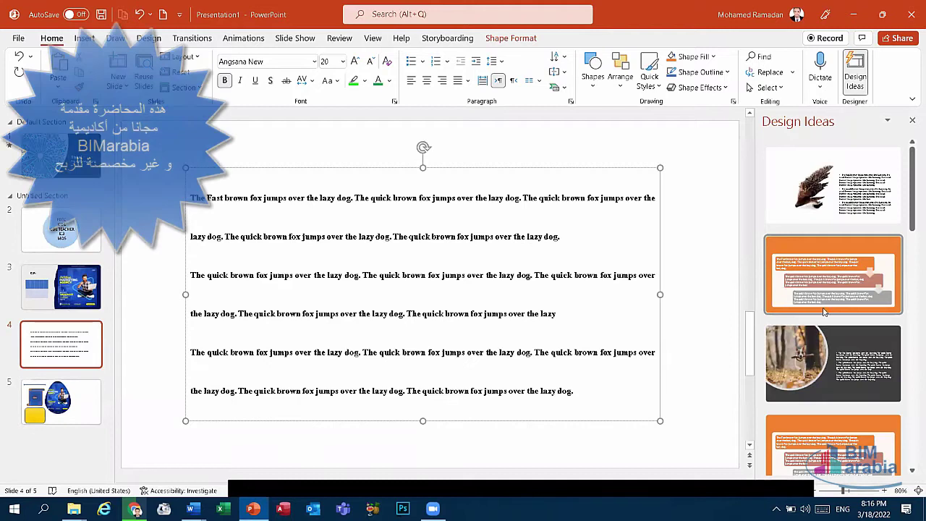
click(800, 350)
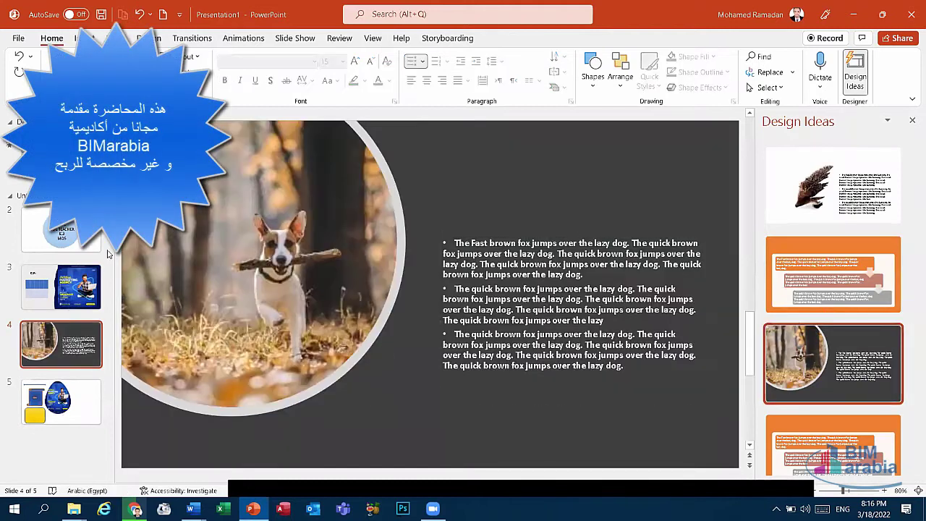
key(Page_Down)
click(912, 122)
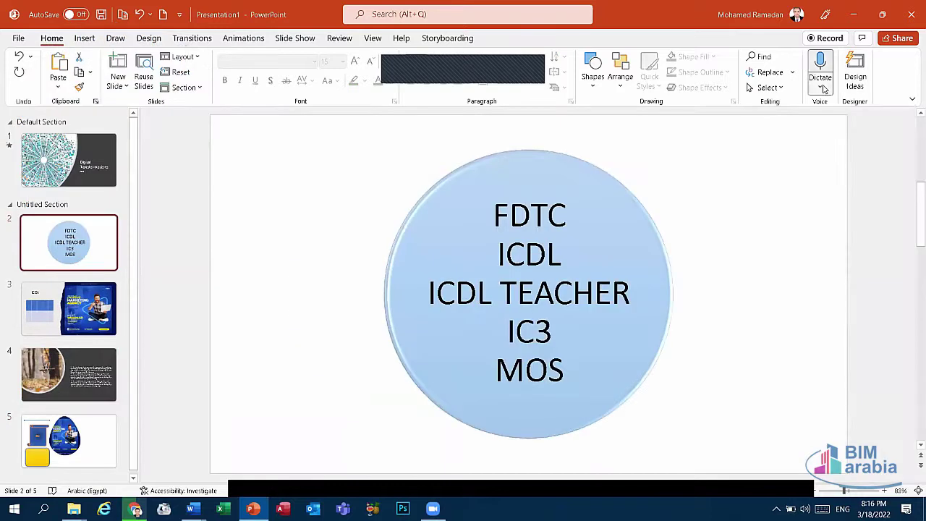
Check the dictation language list for English (United States) and switch Dictate on
click(822, 87)
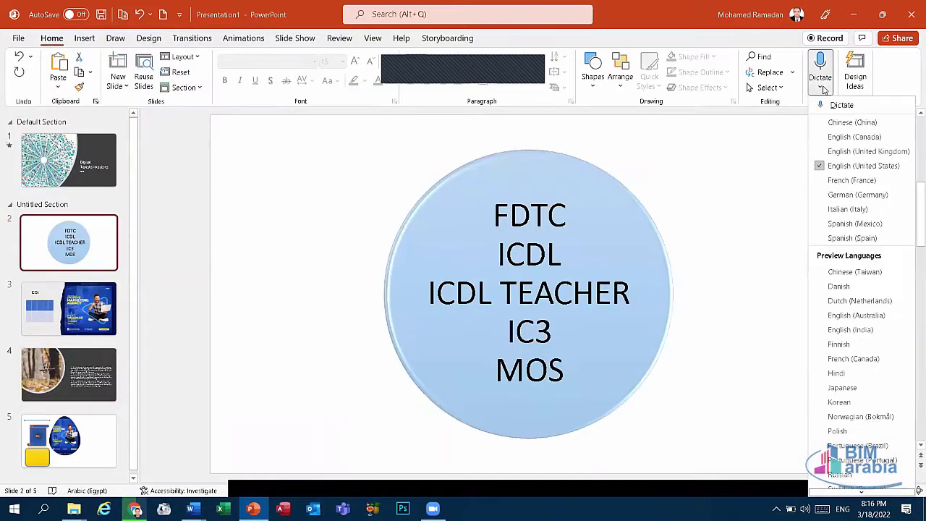
click(822, 87)
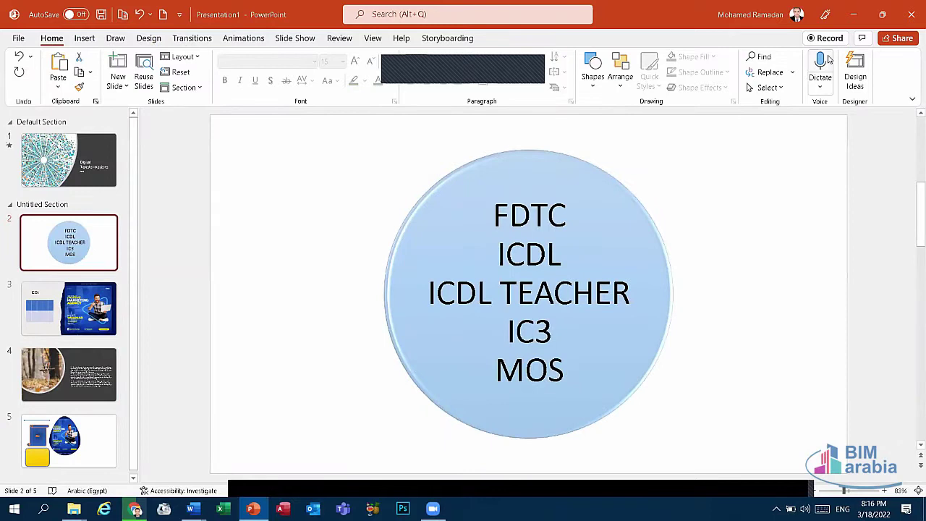
click(820, 69)
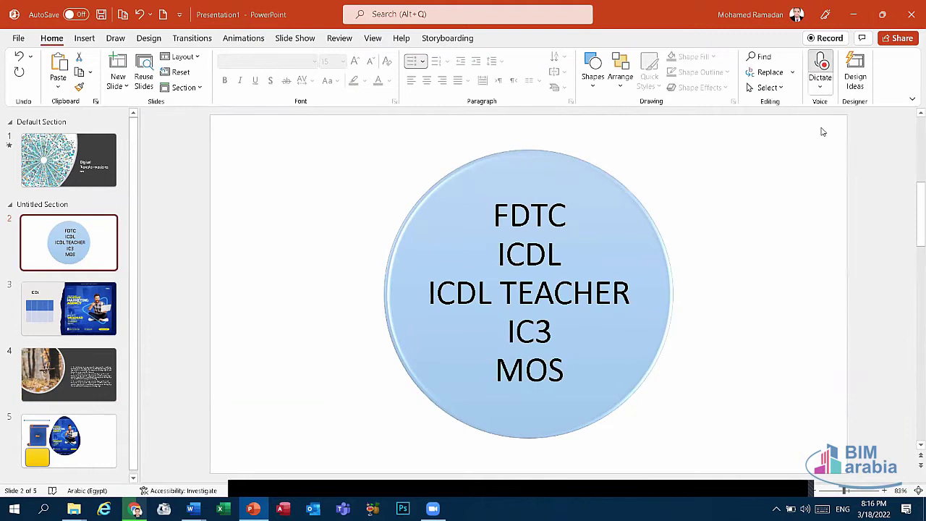
click(820, 87)
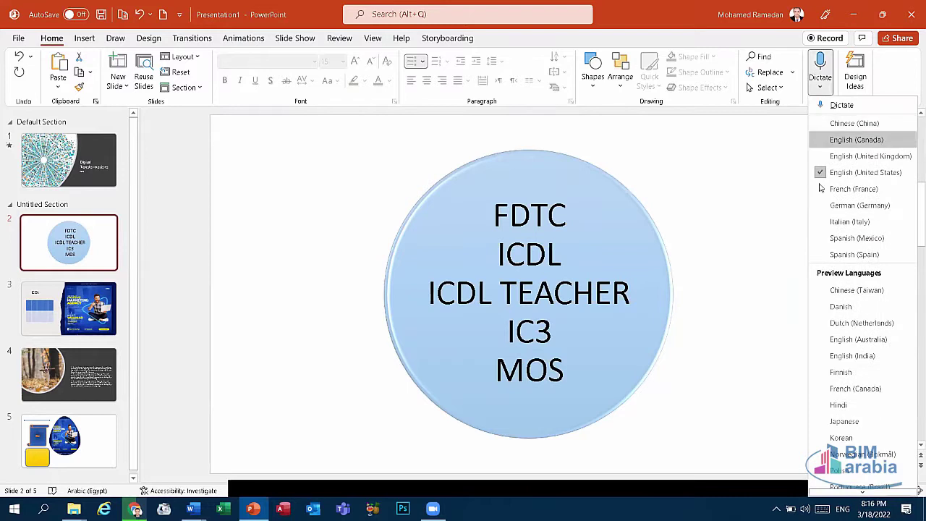
click(820, 63)
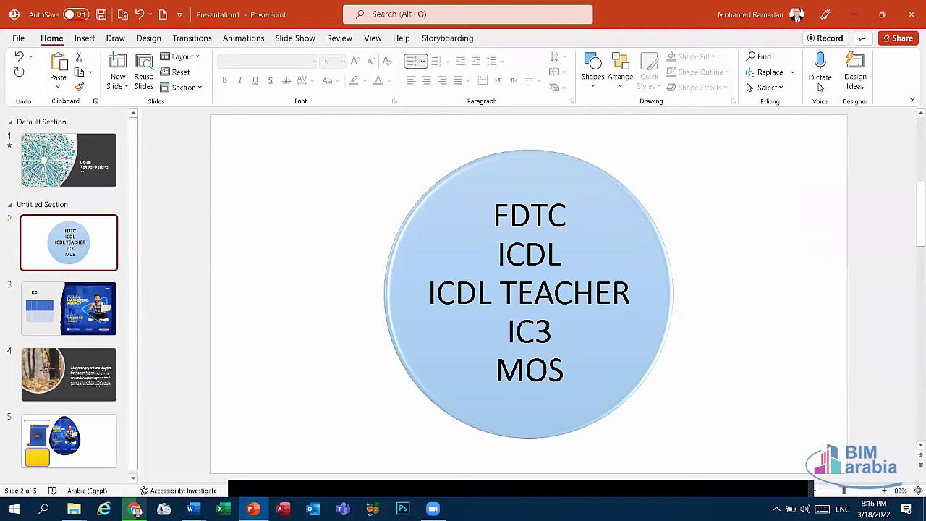
click(820, 87)
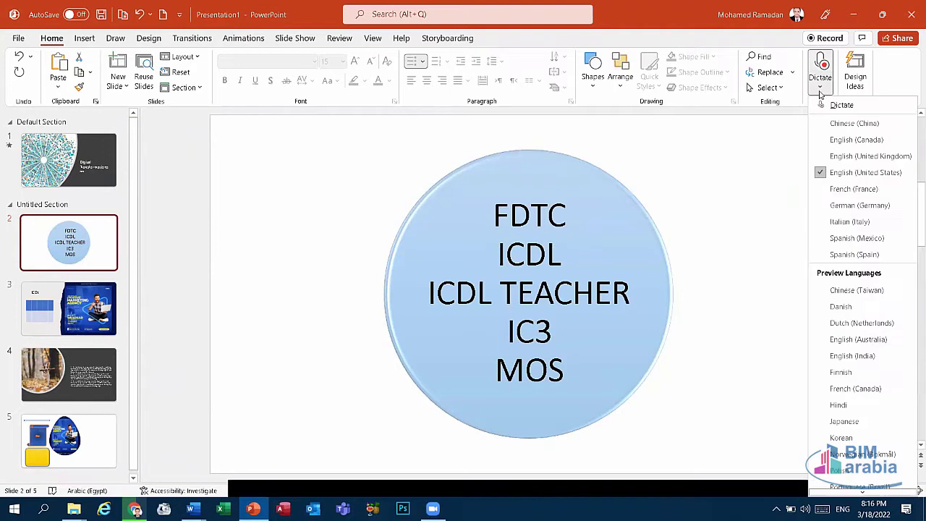
click(820, 91)
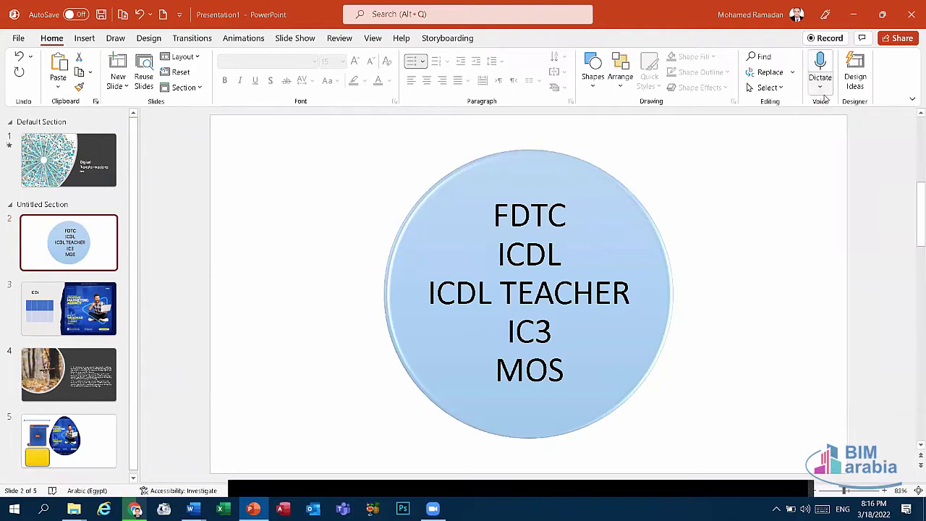
click(820, 89)
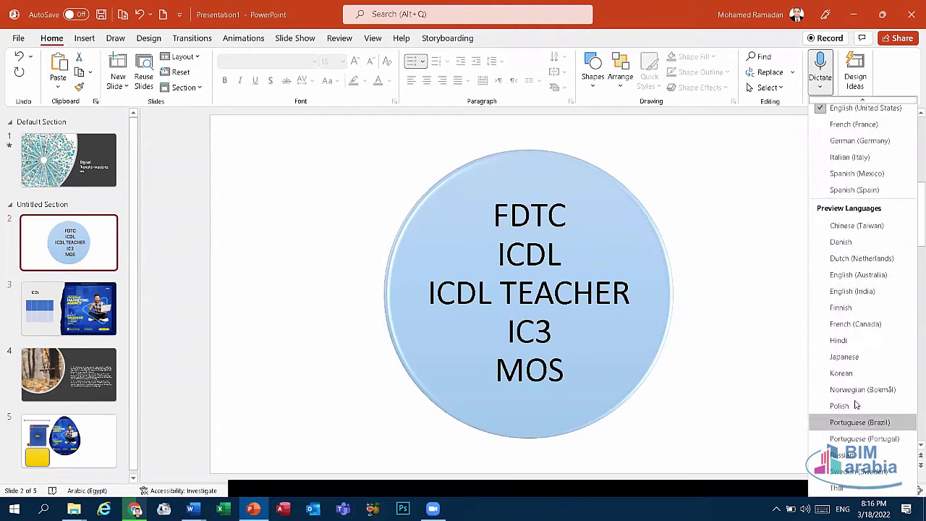
scroll(840, 217, up, 2)
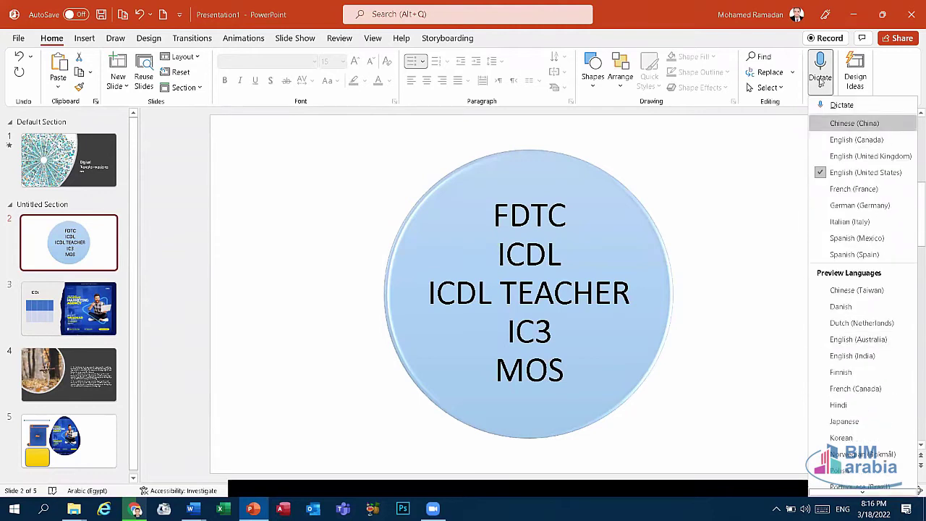
click(850, 107)
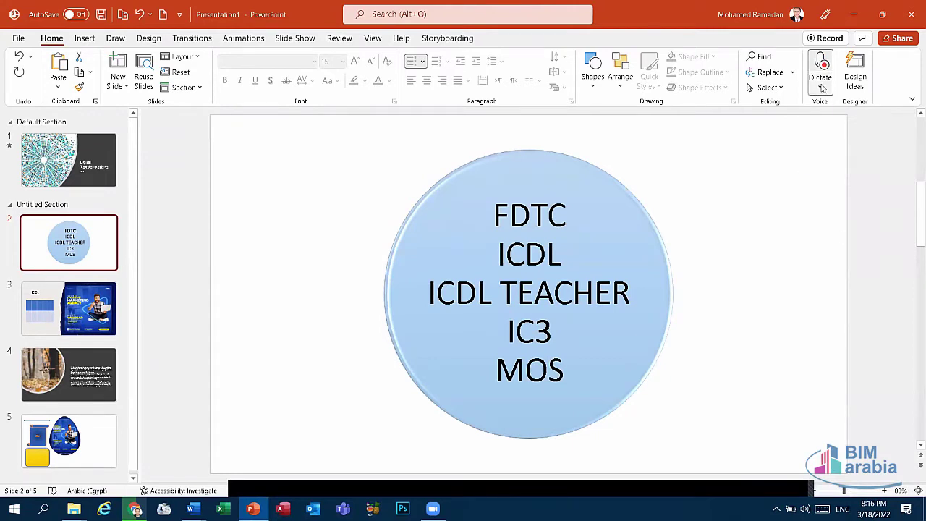
click(821, 89)
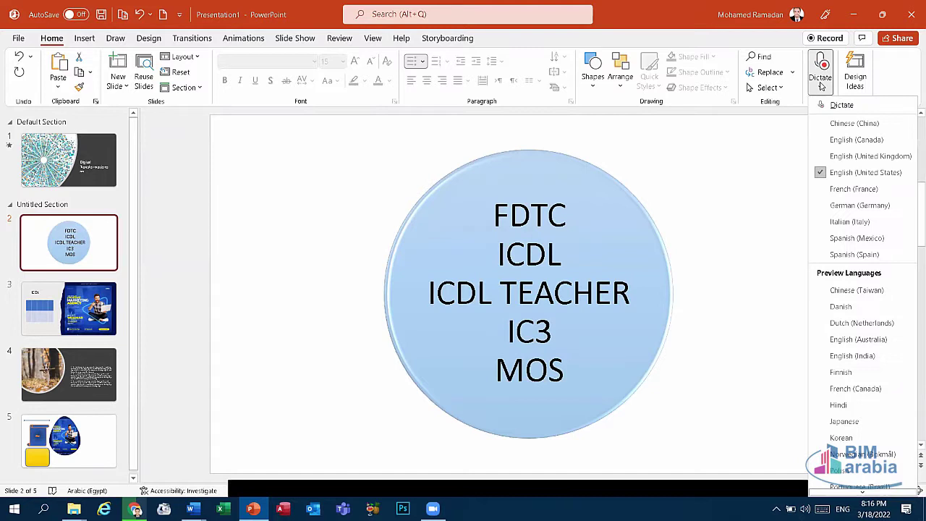
click(821, 86)
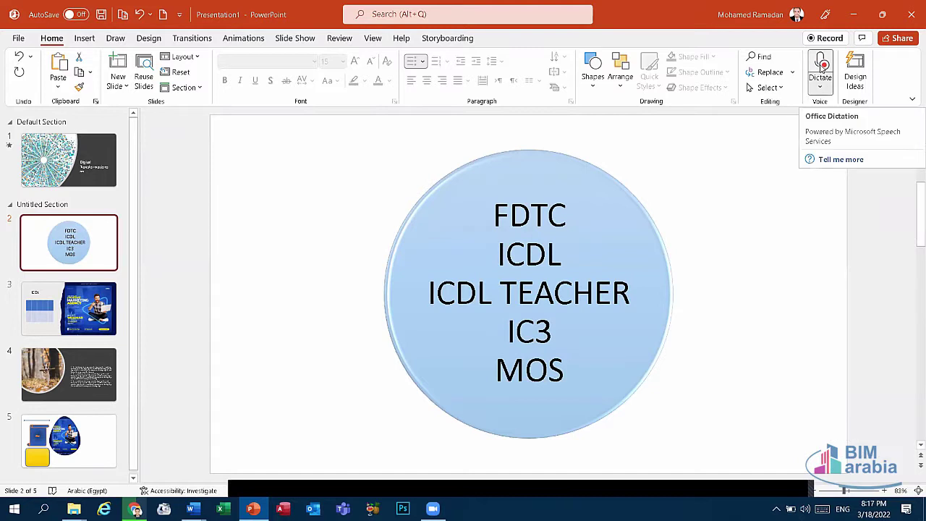
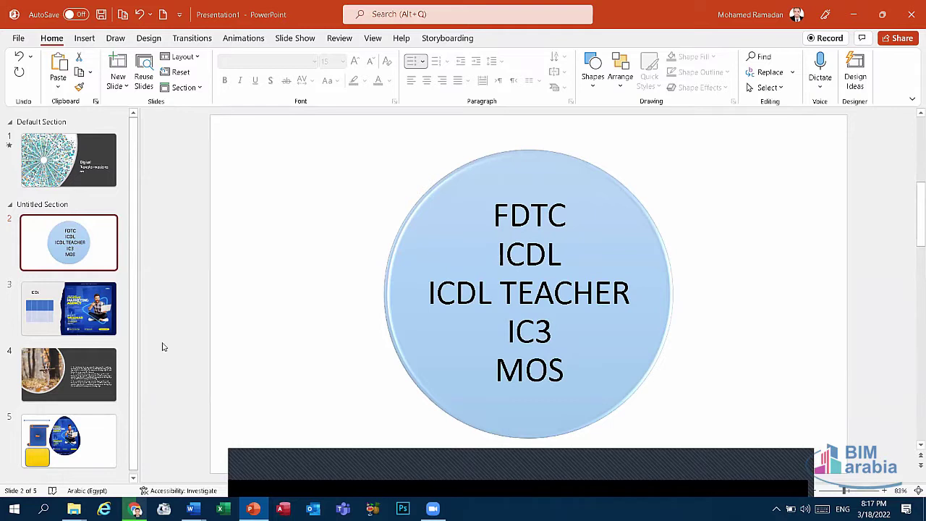
Duplicate slide 5, then reposition its webinar picture, arrow line and yellow box
right_click(110, 441)
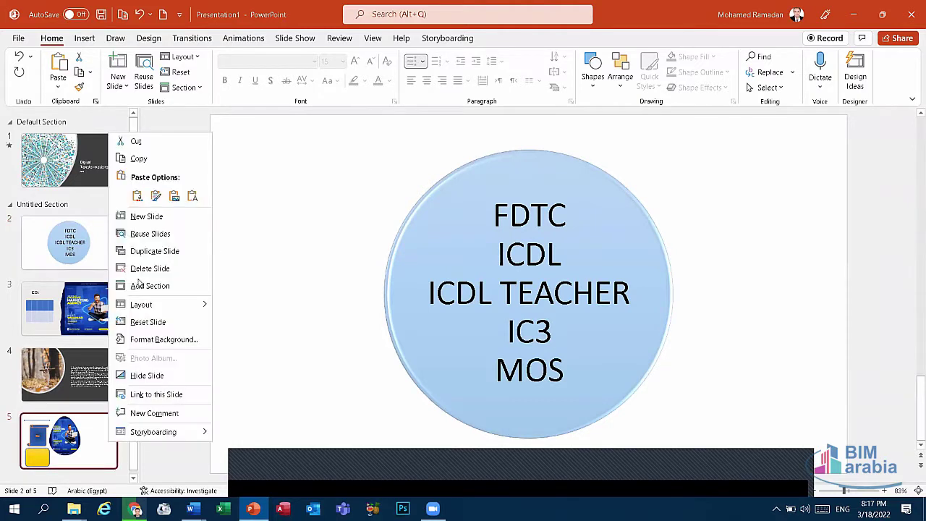
click(148, 251)
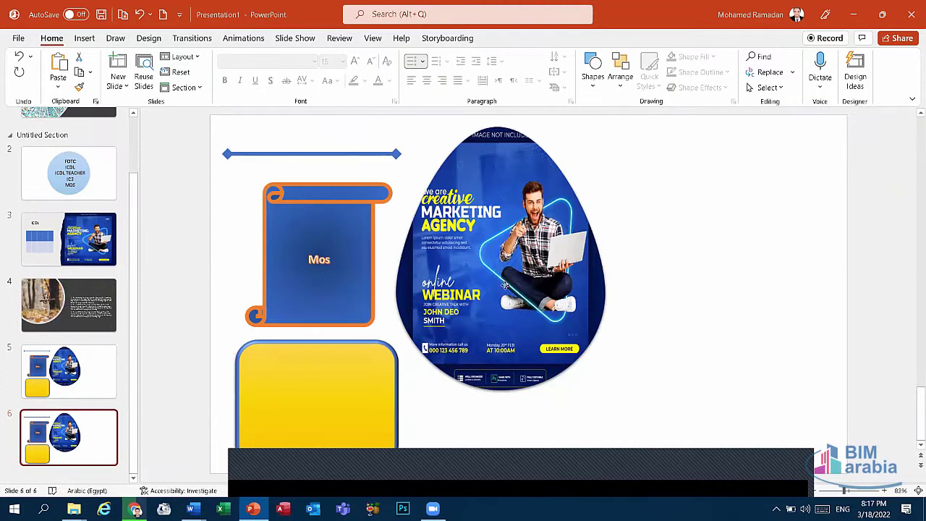
key(Up)
drag(509, 259, 683, 277)
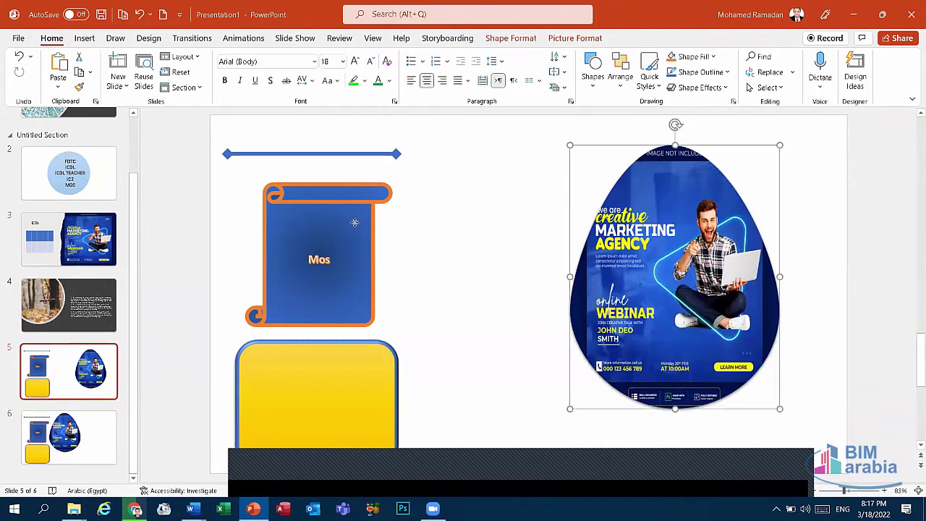
drag(375, 213, 444, 188)
click(288, 153)
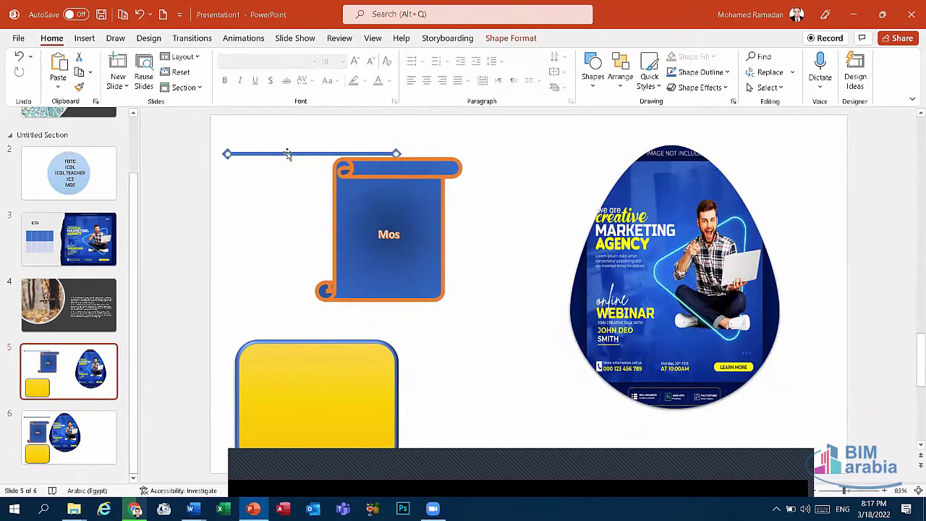
drag(395, 134, 505, 115)
drag(337, 403, 411, 399)
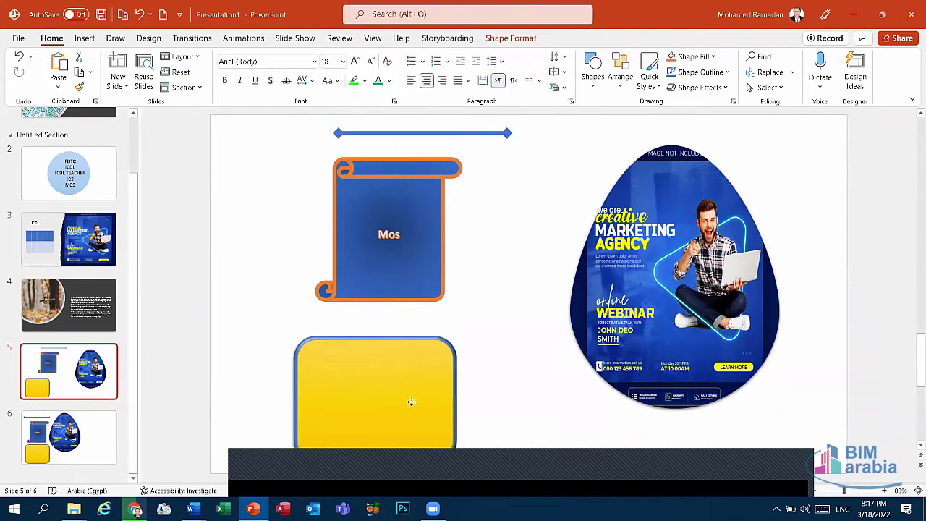
Undo to clear the shapes off the new slide 6
click(62, 405)
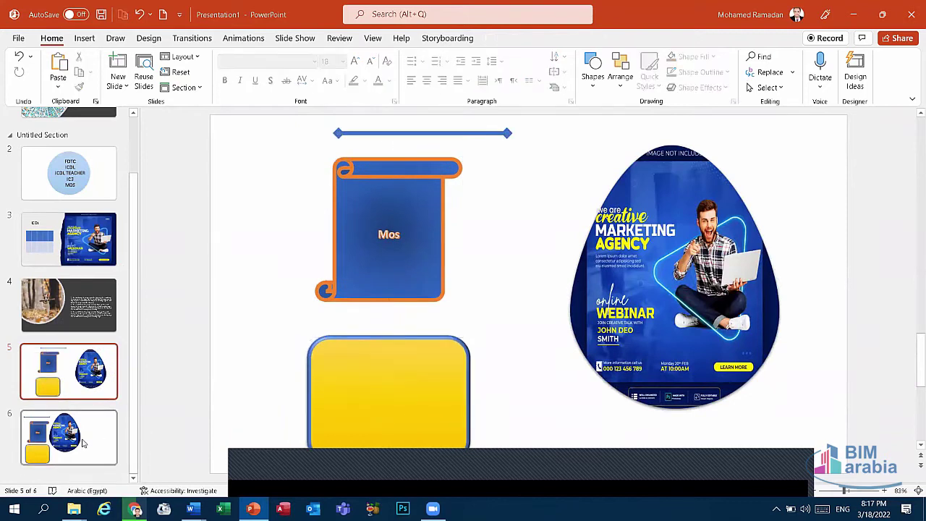
right_click(52, 442)
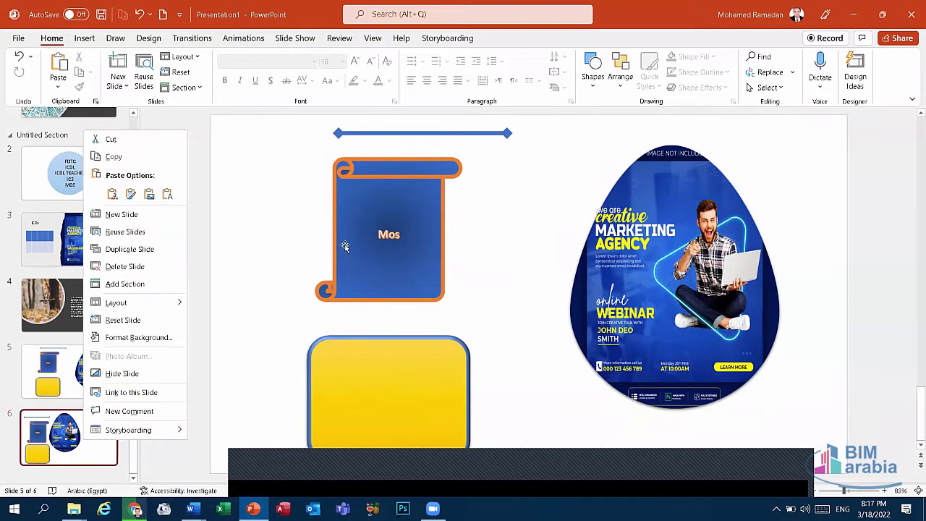
key(ctrl+z)
key(ctrl+z)
key(ctrl+z)
key(ctrl+z)
key(ctrl+z)
key(ctrl+z)
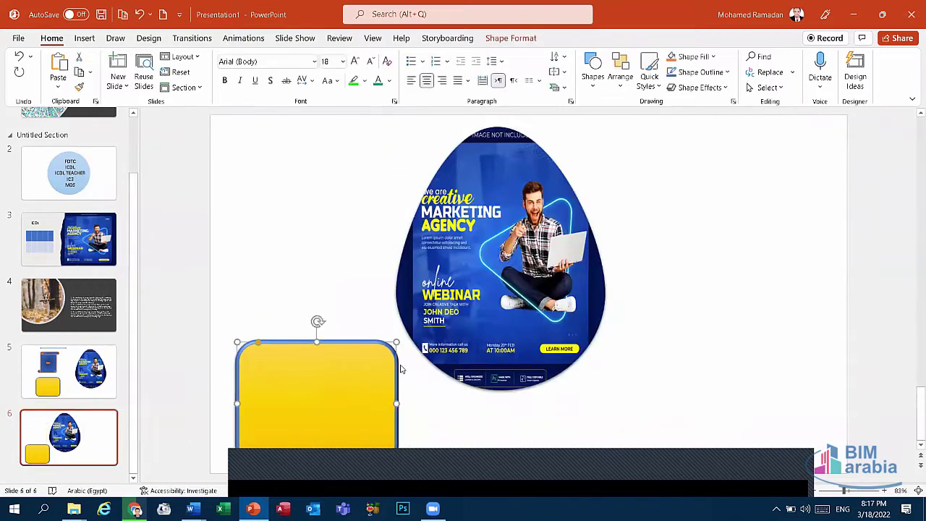
key(ctrl+z)
key(ctrl+z)
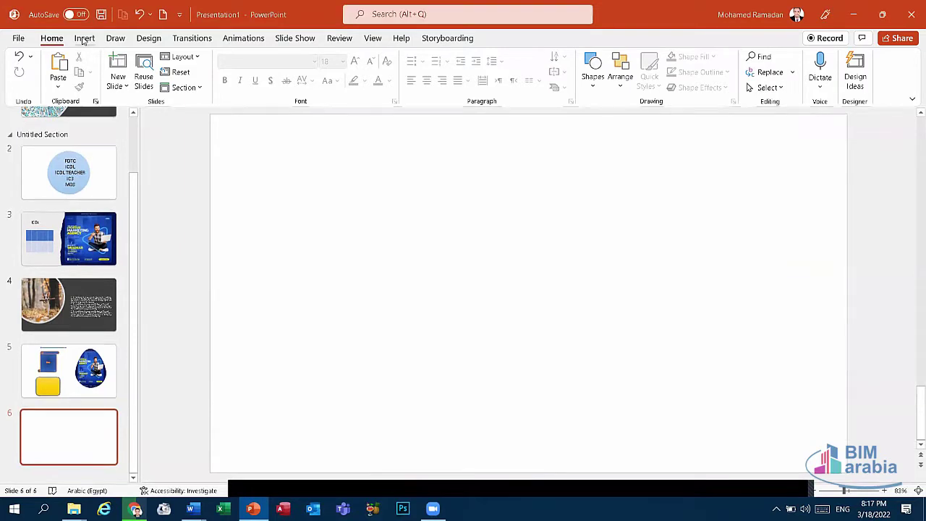
Open Reuse Slides, preview the wind presentation's slides, then close the pane
click(84, 38)
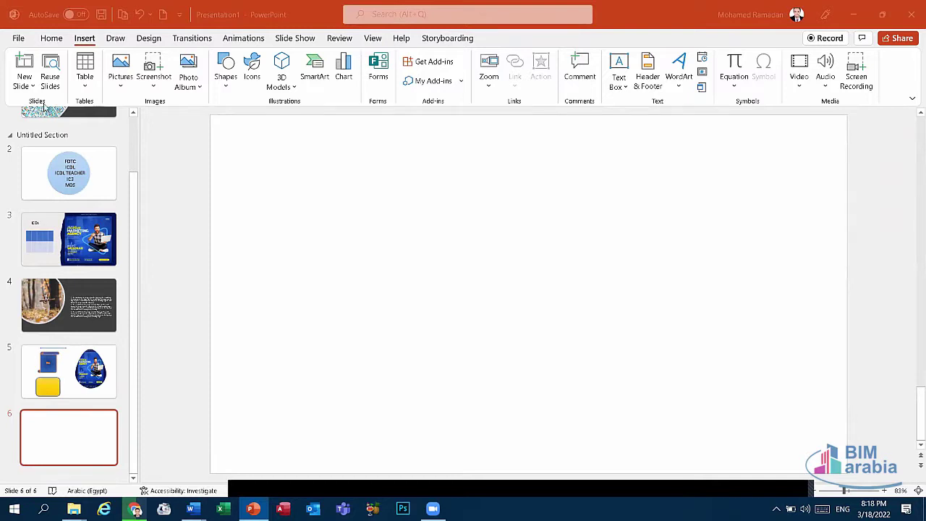
click(24, 77)
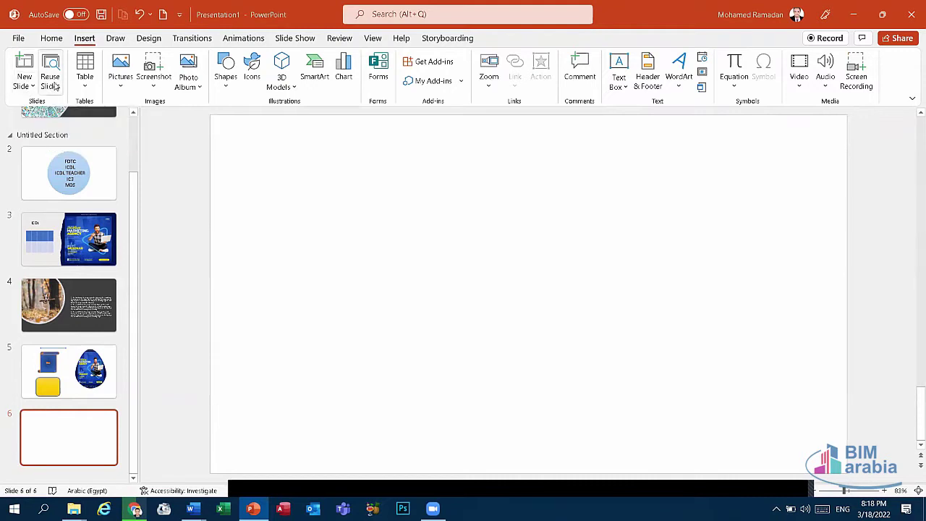
click(54, 86)
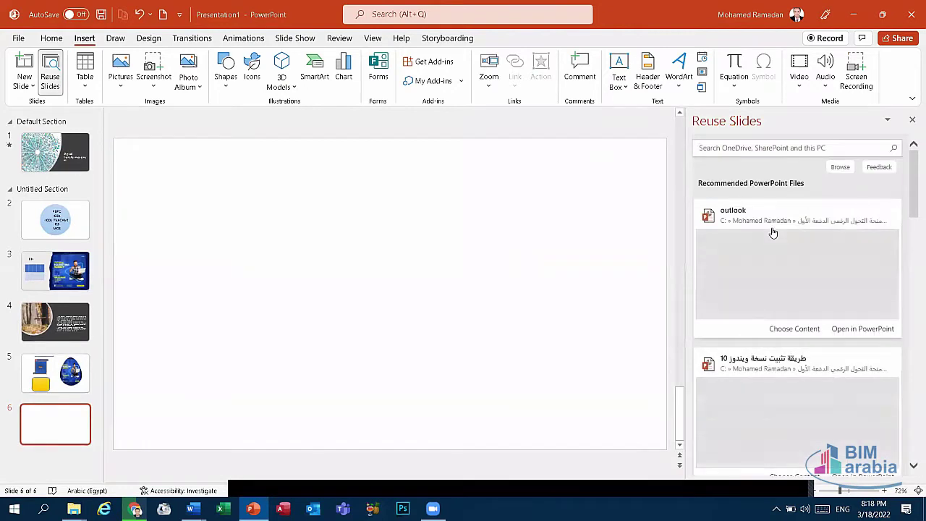
scroll(773, 232, down, 2)
scroll(772, 234, down, 2)
scroll(787, 252, down, 2)
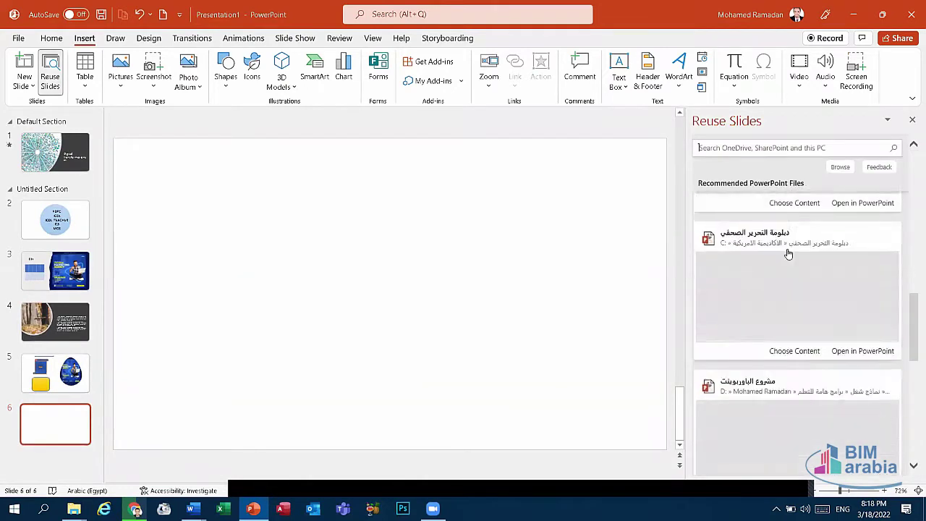
scroll(794, 241, down, 2)
scroll(806, 267, down, 2)
click(805, 267)
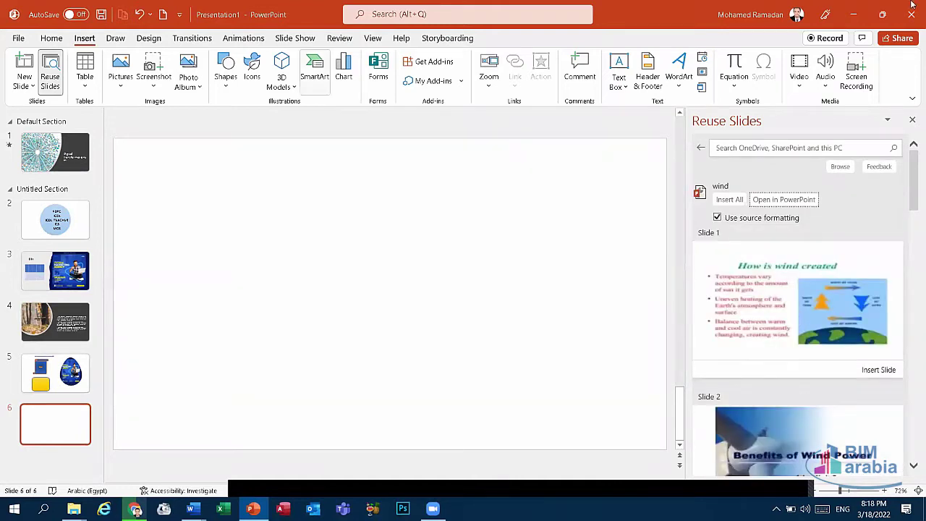
click(912, 122)
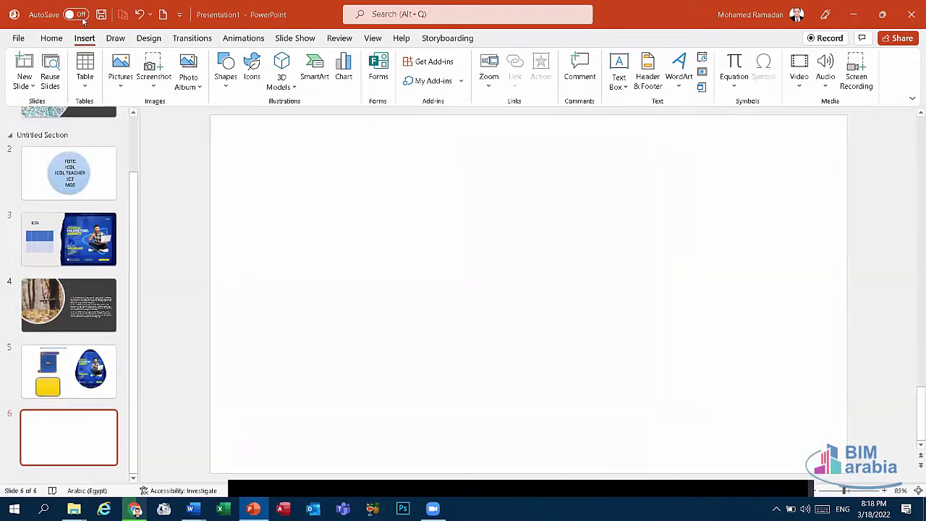
click(82, 85)
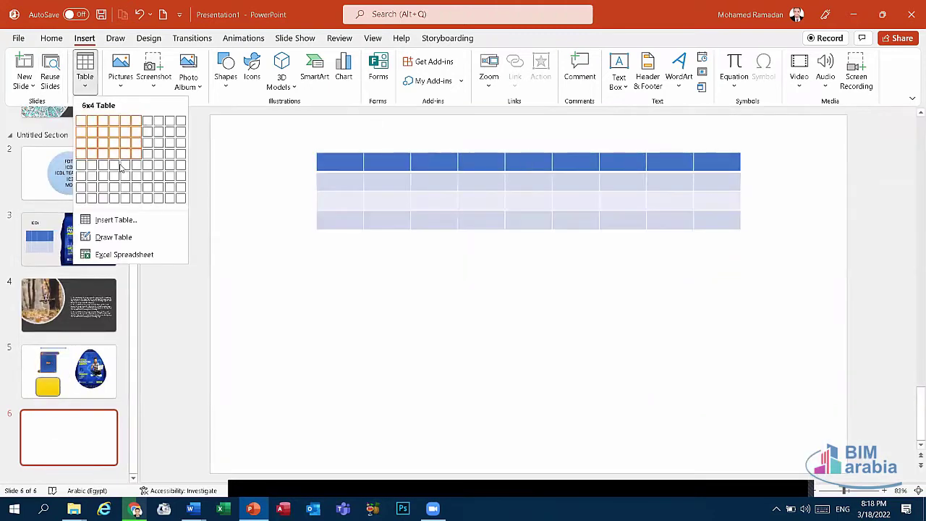
click(114, 154)
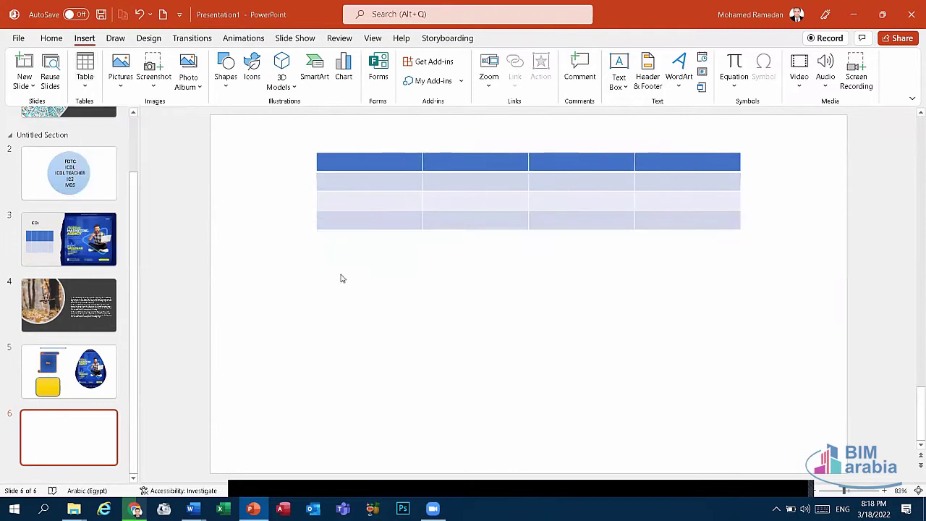
key(ctrl+z)
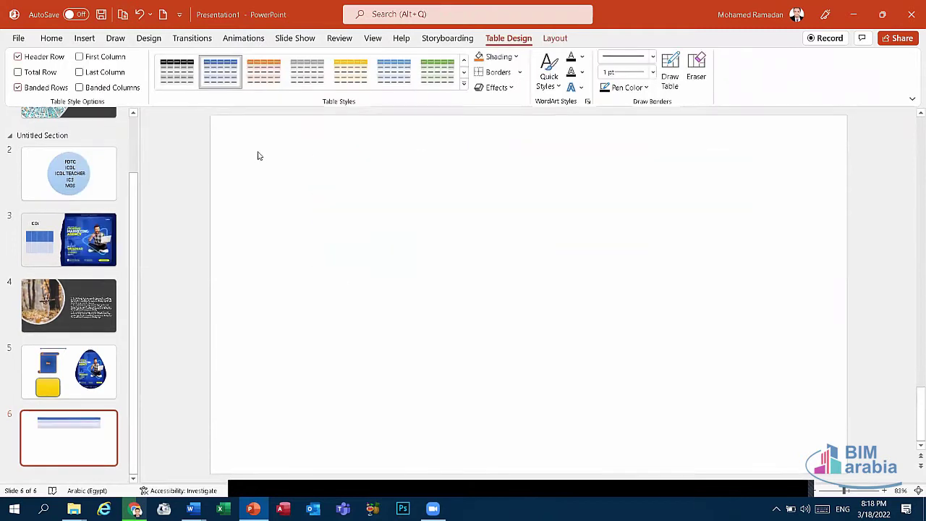
click(84, 38)
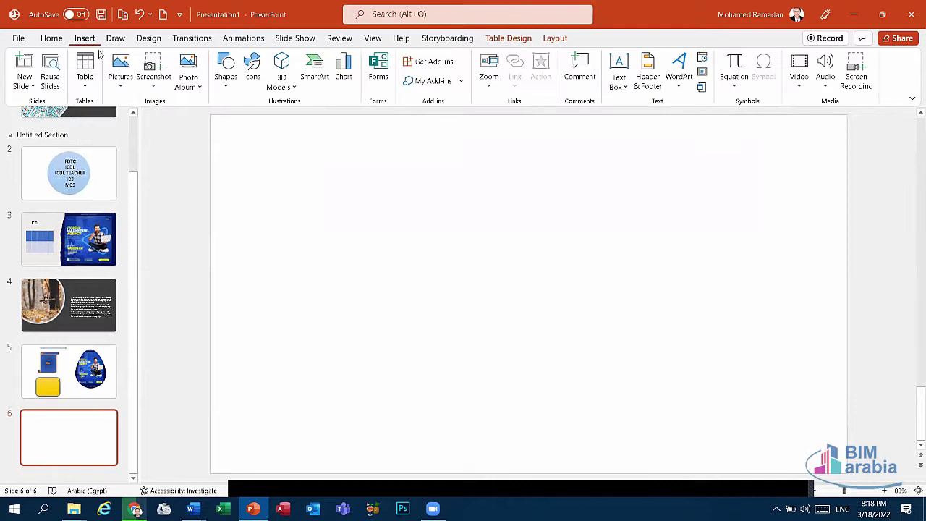
click(84, 72)
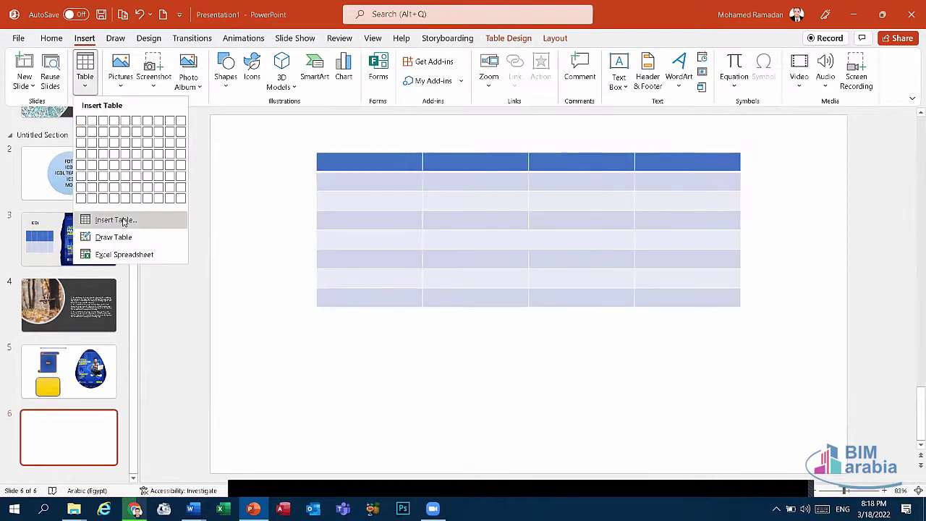
click(109, 221)
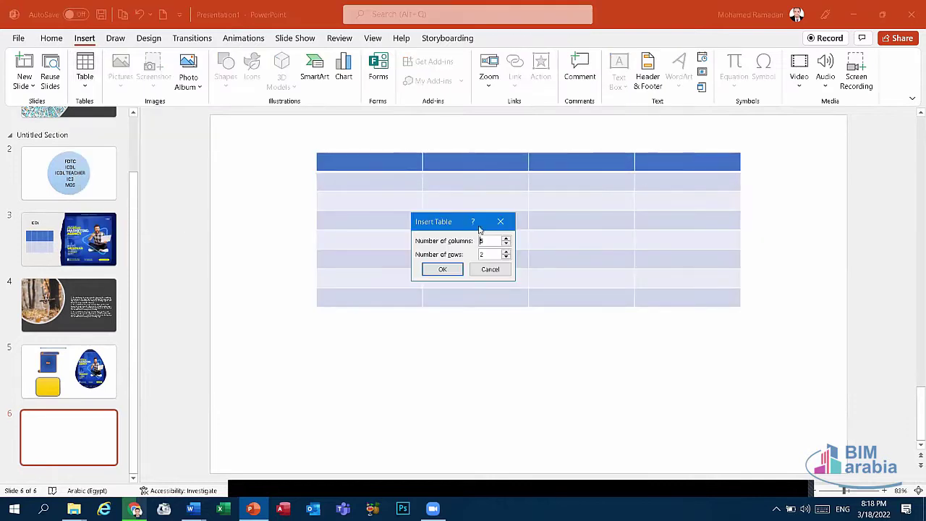
click(506, 238)
click(505, 245)
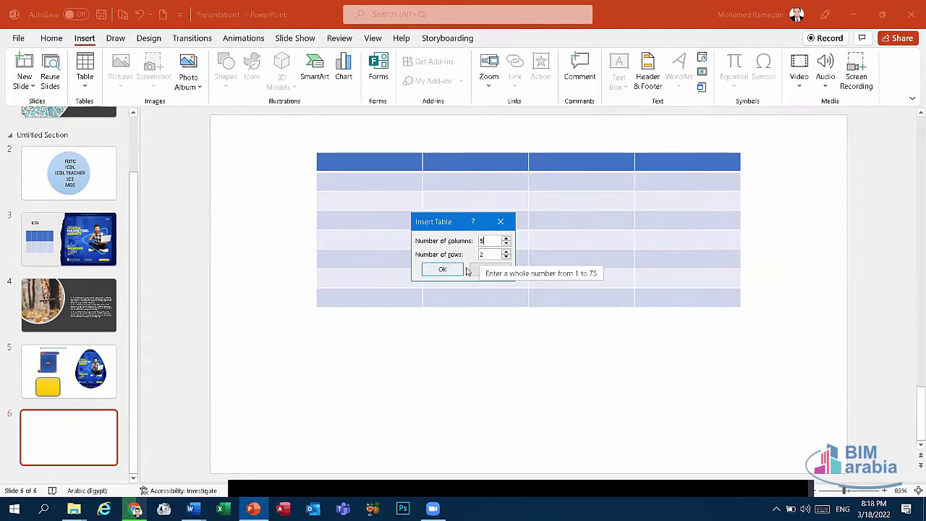
click(456, 269)
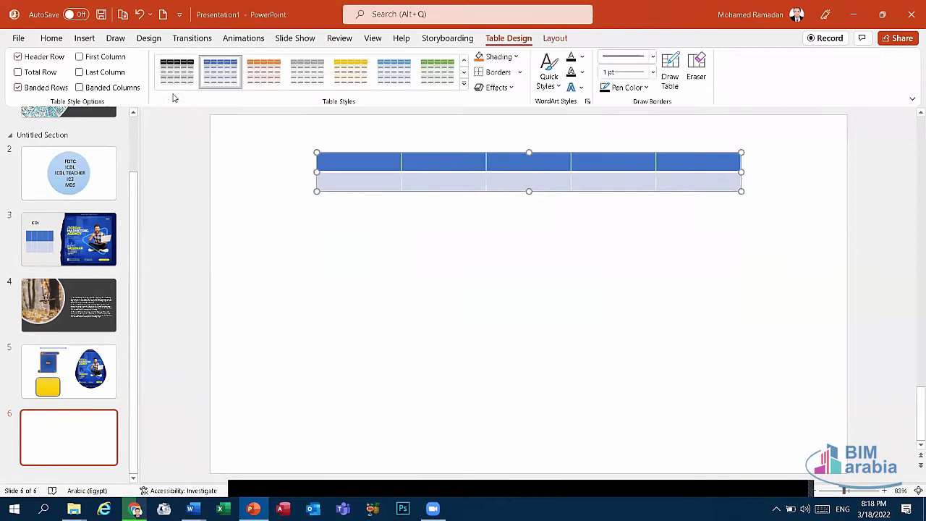
click(139, 14)
click(84, 37)
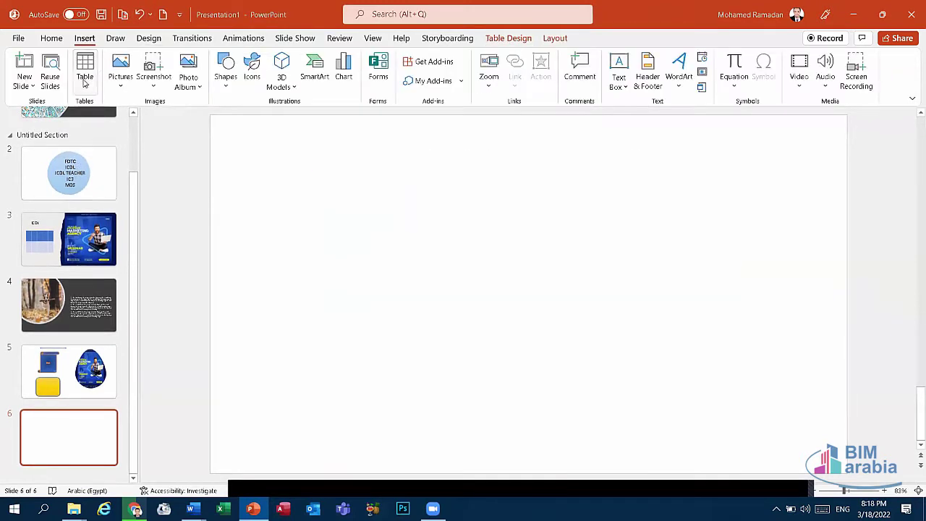
Hand-draw a table outline on slide 6 and split it into three cells
click(84, 78)
click(113, 237)
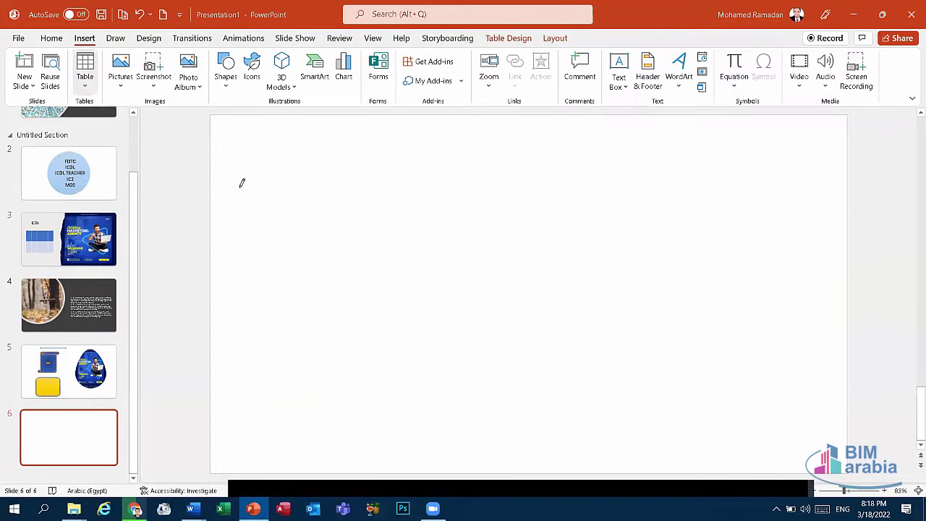
drag(248, 160, 719, 371)
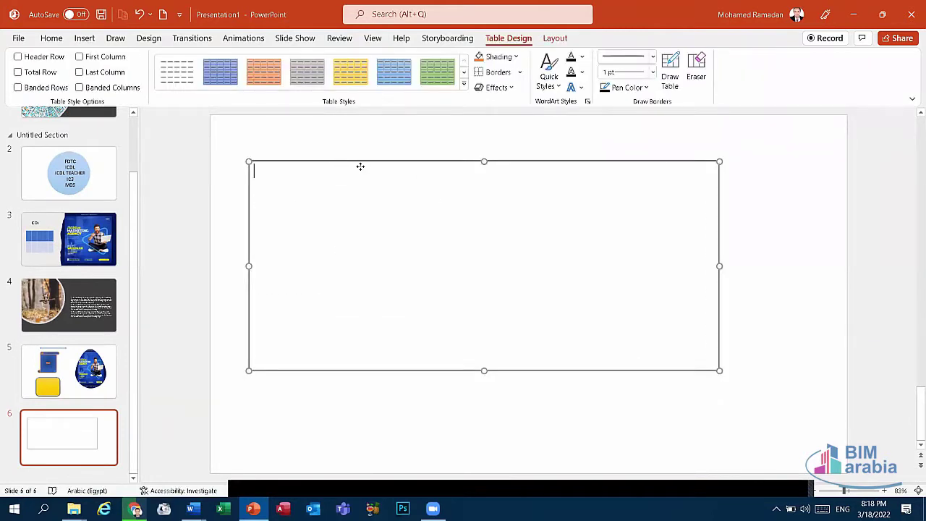
drag(360, 166, 394, 180)
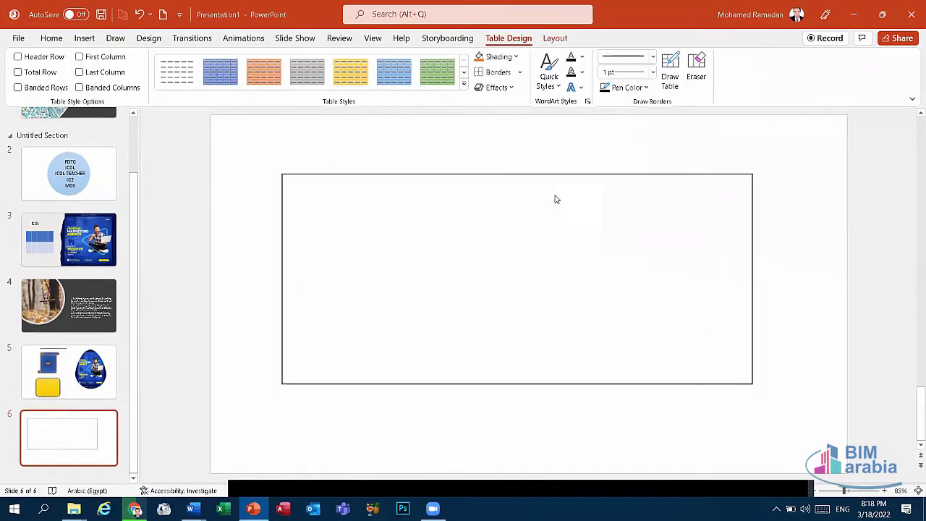
click(621, 88)
click(673, 64)
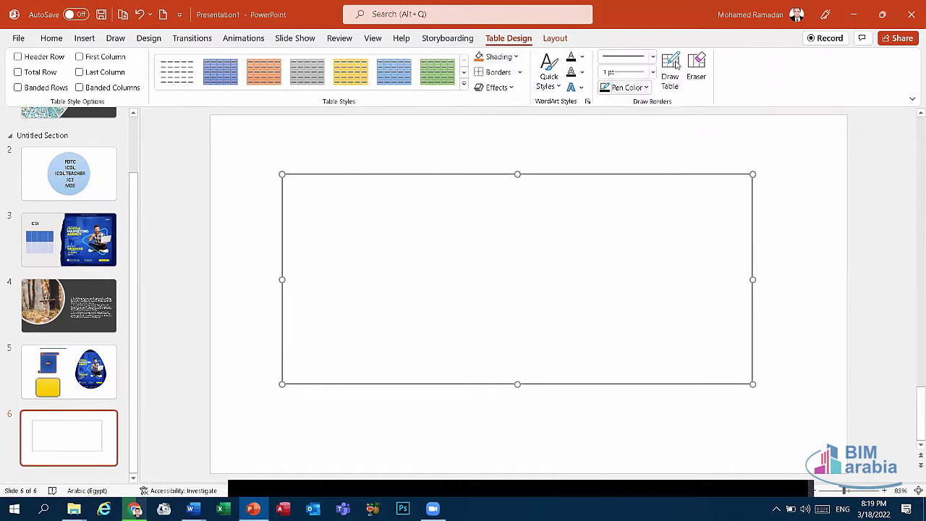
click(673, 64)
drag(407, 238, 593, 380)
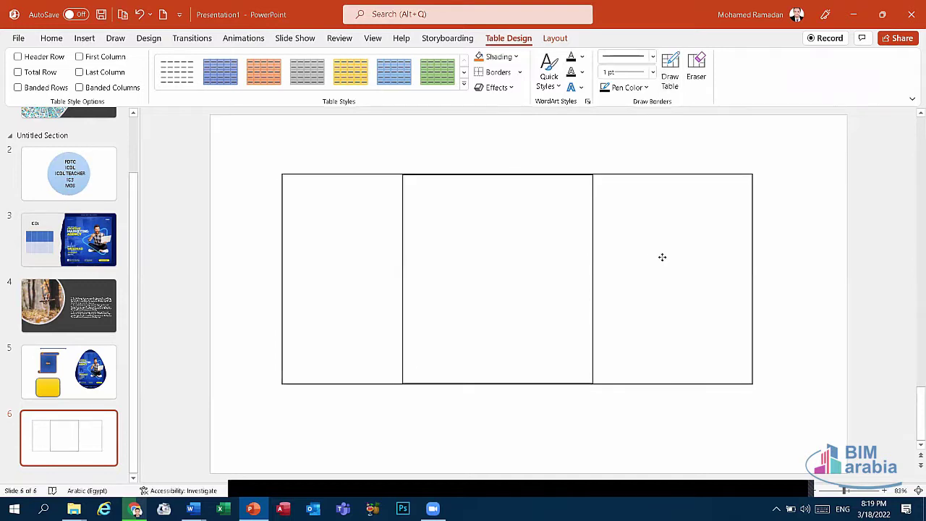
drag(591, 251, 622, 250)
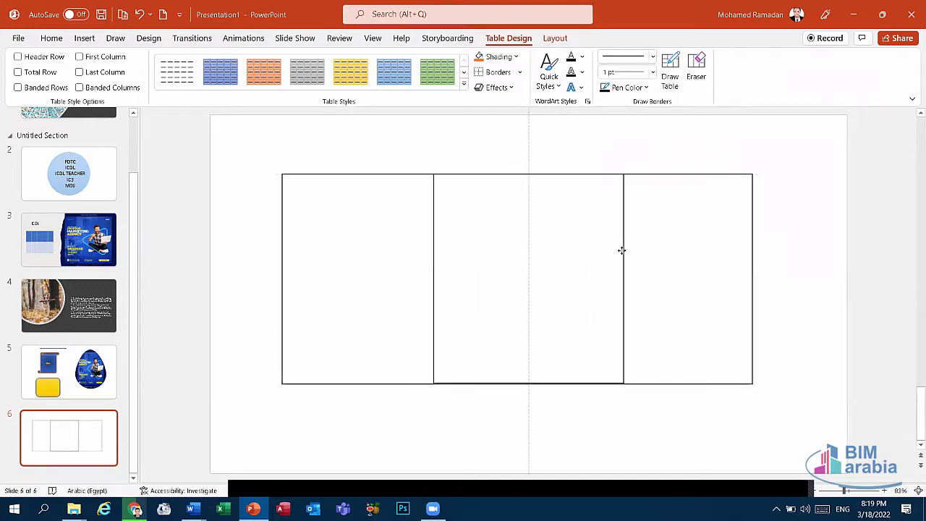
click(583, 428)
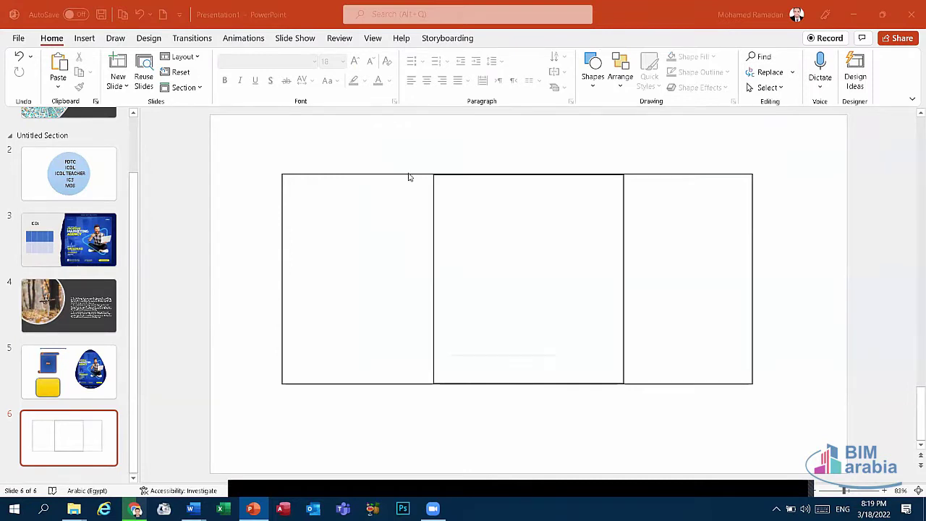
Select the hand-drawn table and delete it from slide 6
click(402, 175)
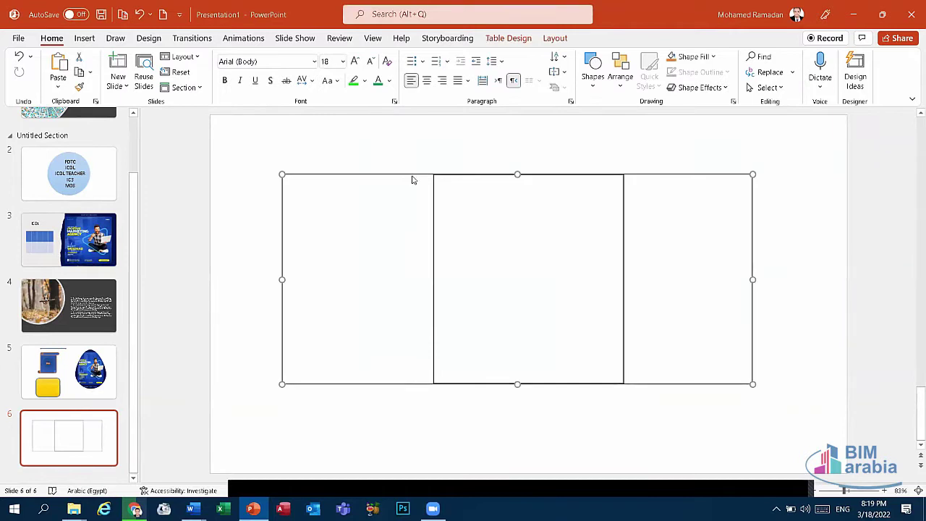
key(Escape)
click(490, 176)
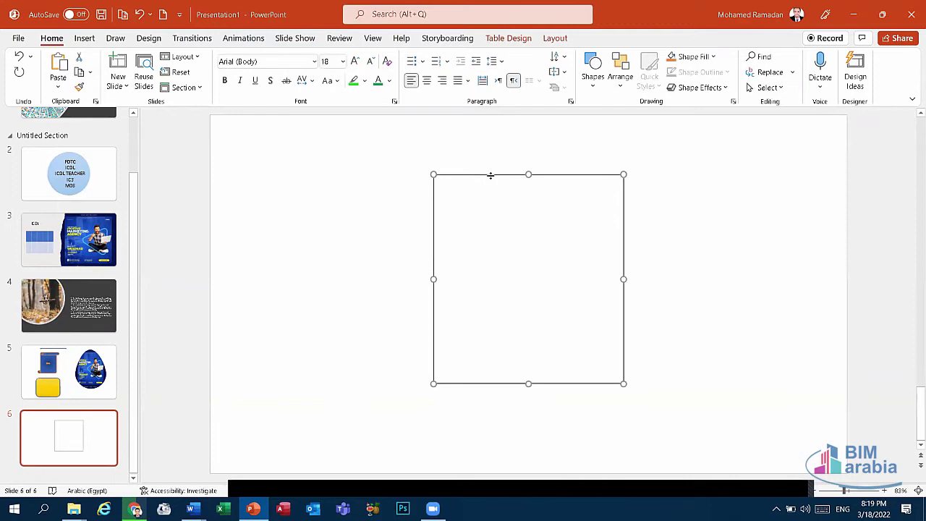
key(Delete)
click(84, 38)
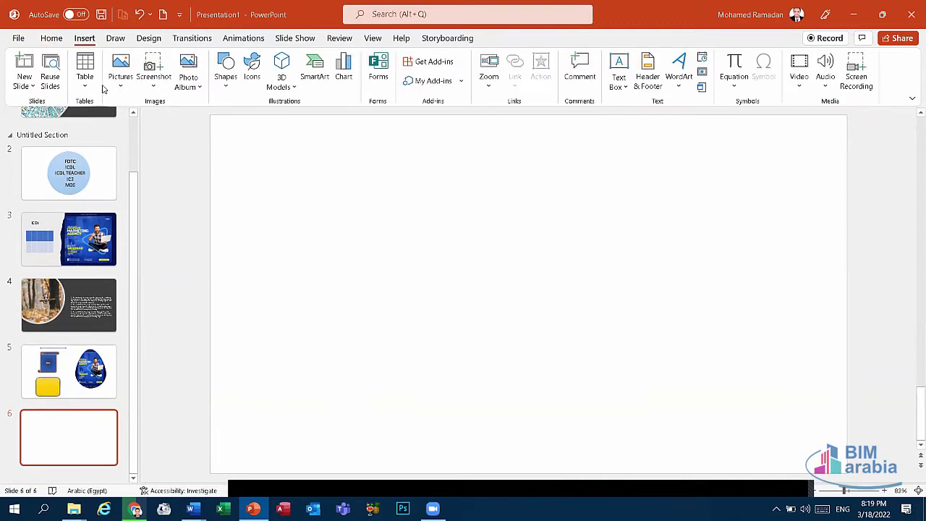
click(79, 81)
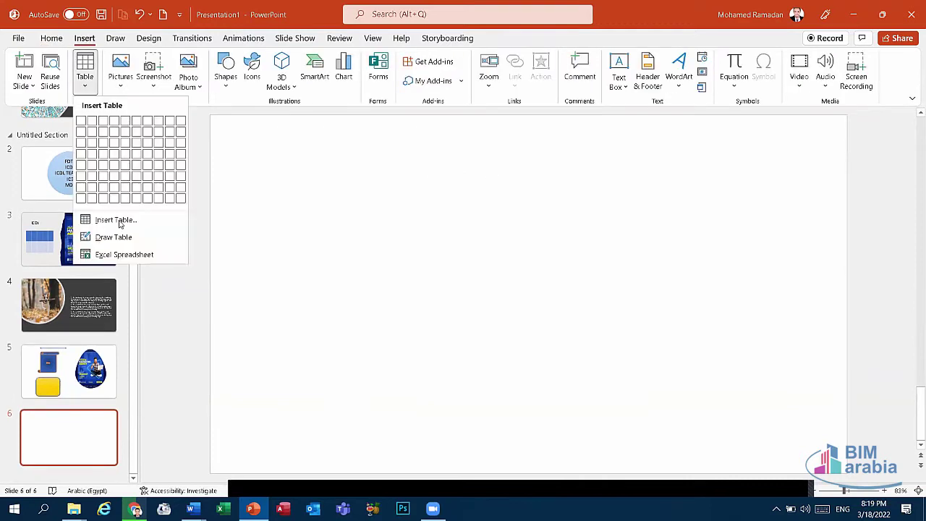
click(131, 259)
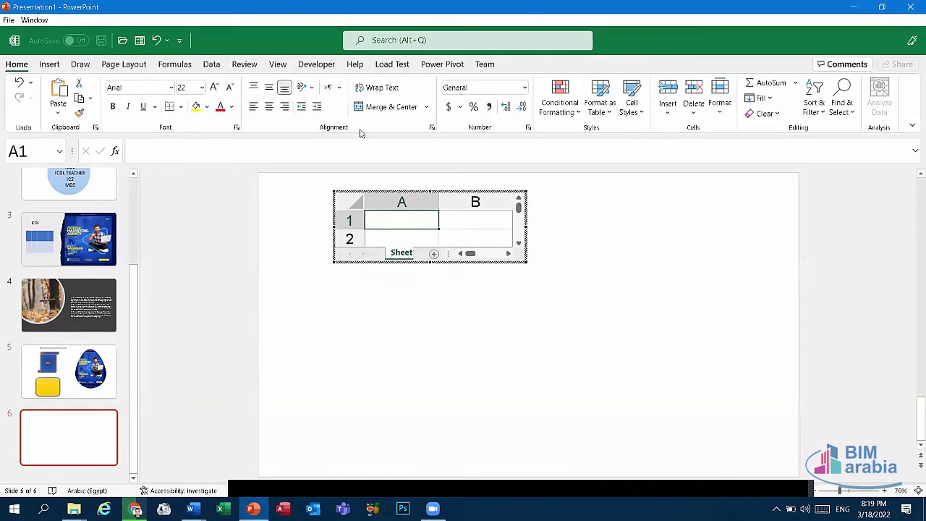
click(908, 6)
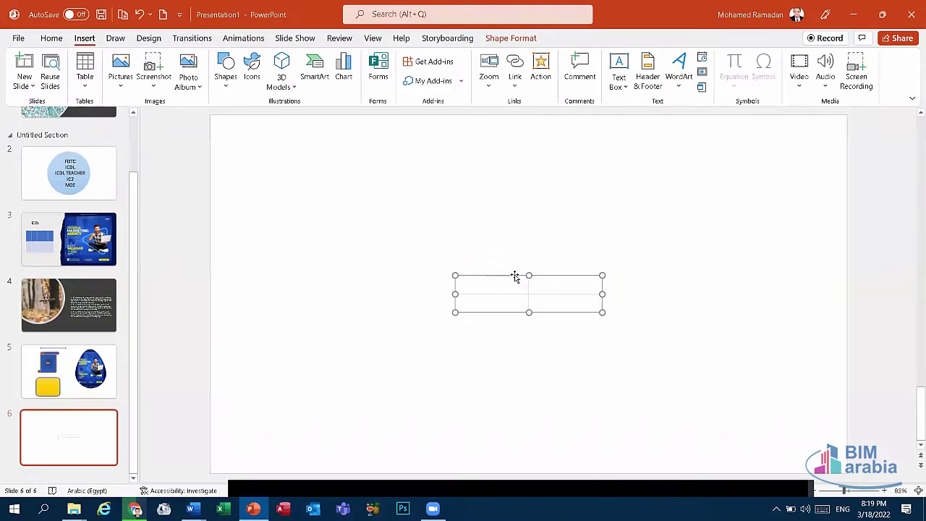
key(Delete)
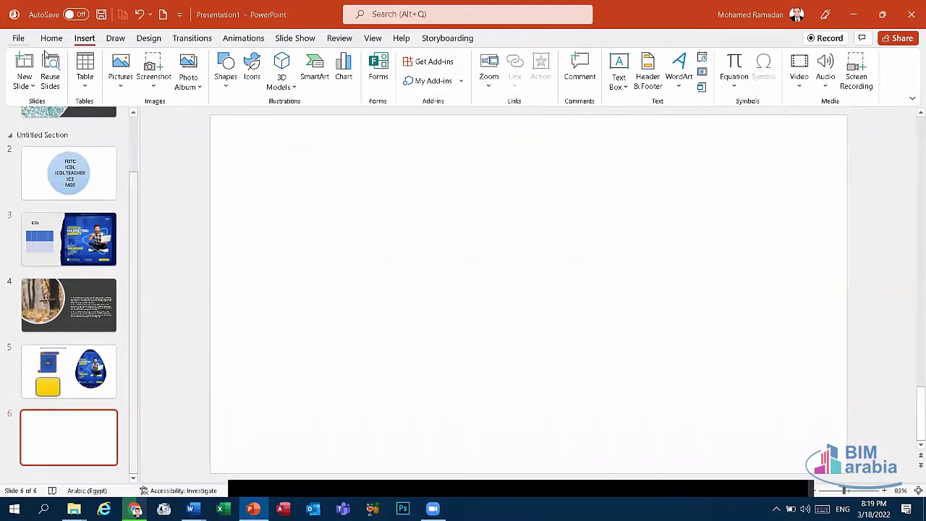
Insert a 3-column, 4-row table on slide 6
click(25, 79)
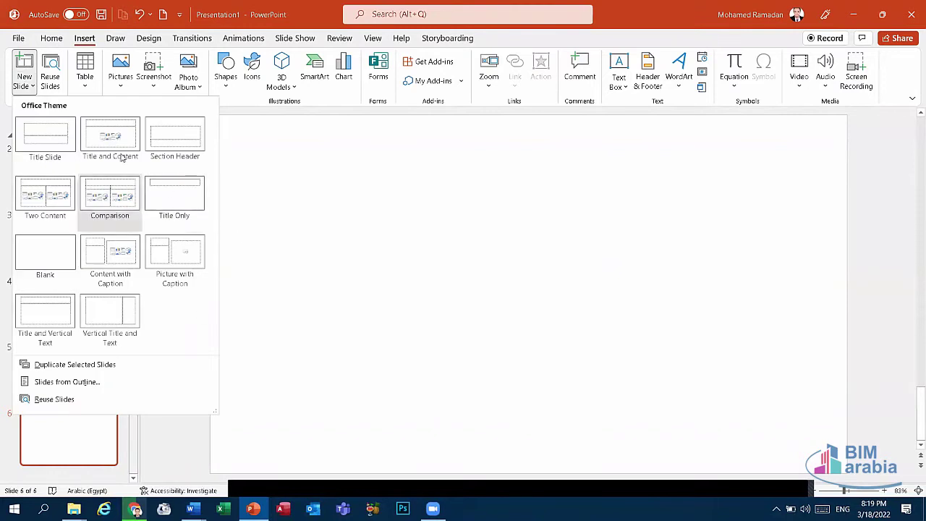
click(394, 332)
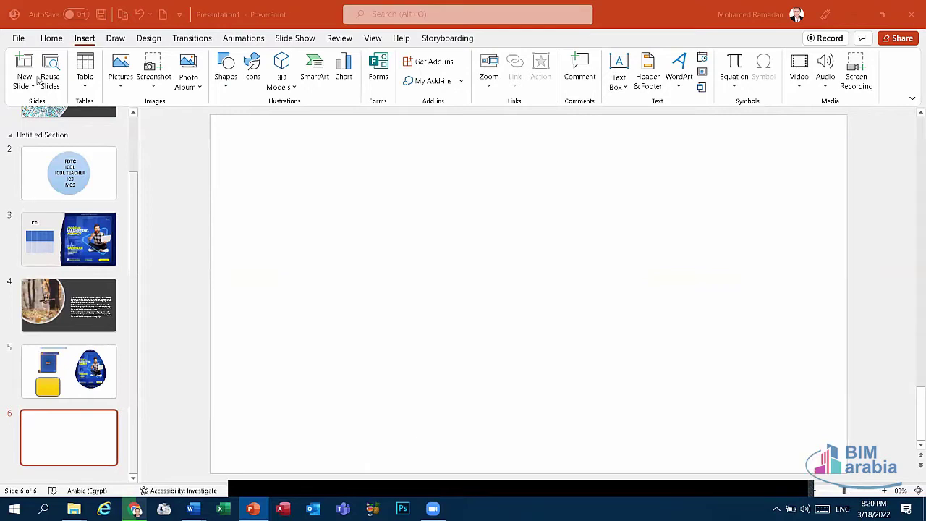
click(85, 73)
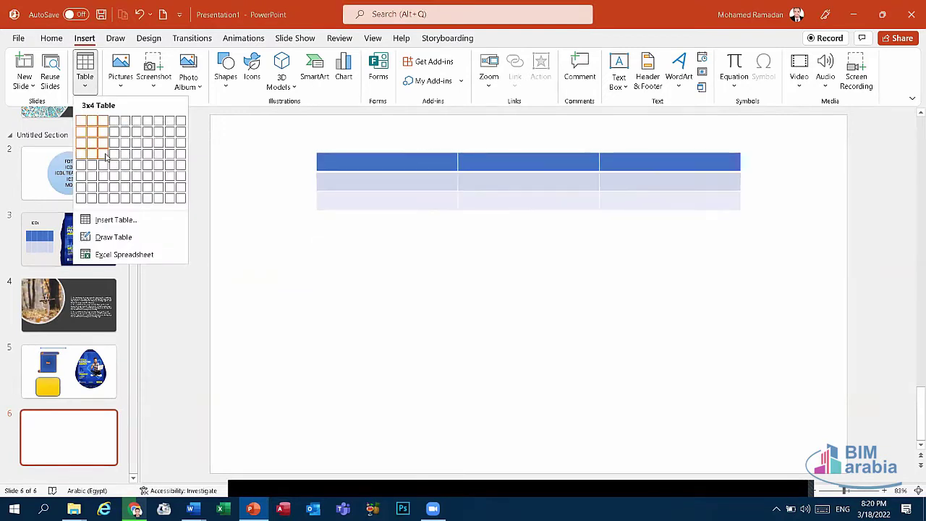
click(105, 154)
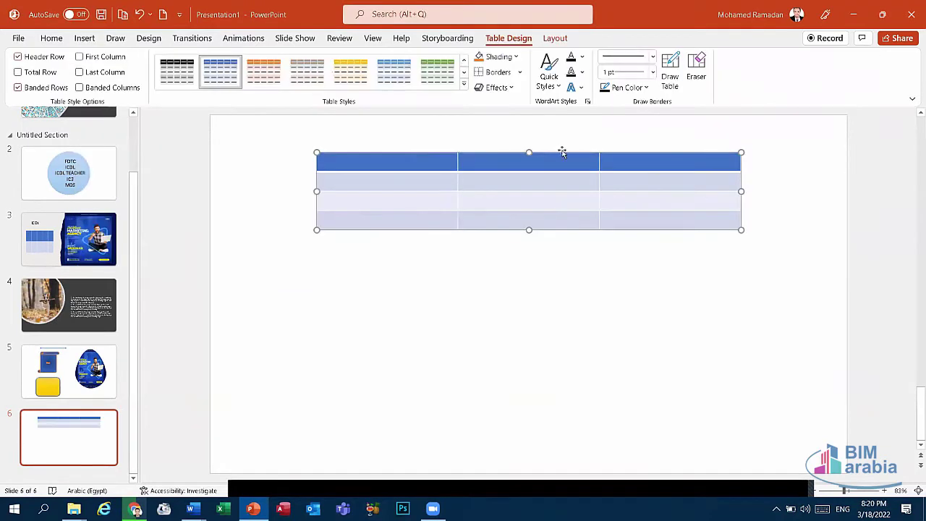
drag(562, 152, 547, 171)
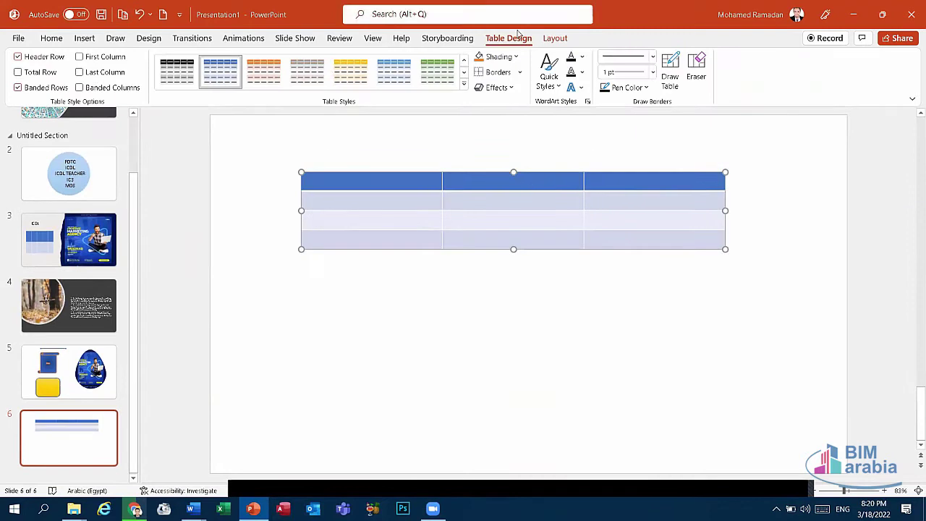
Move the 3x4 table up near the top of the slide
click(553, 41)
click(538, 42)
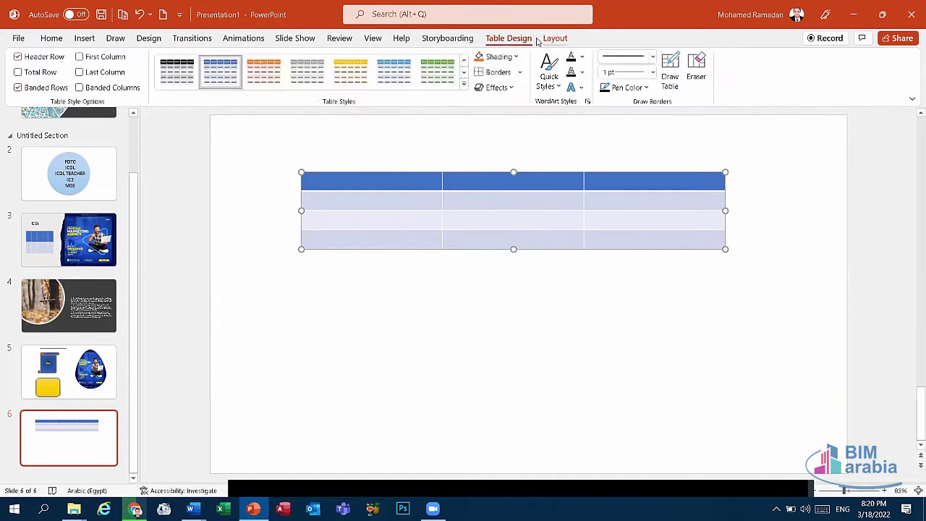
click(548, 40)
click(508, 38)
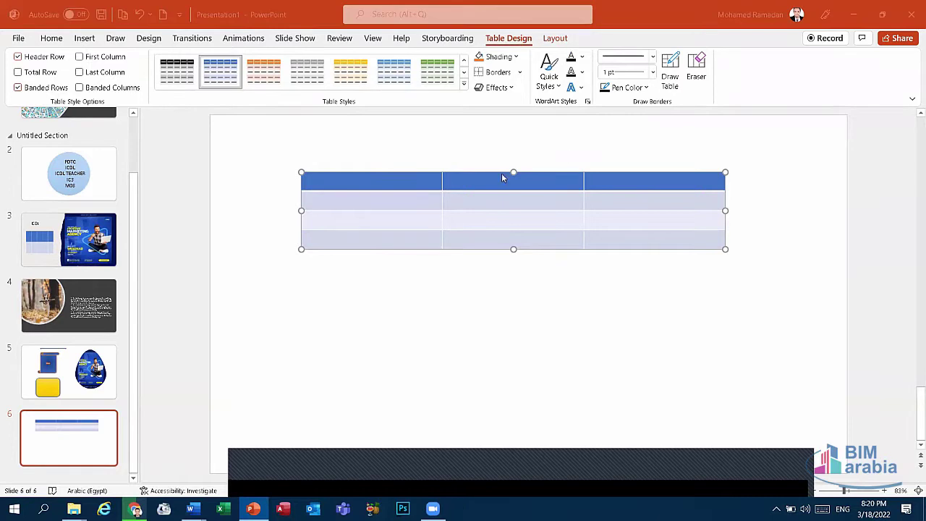
drag(501, 173, 497, 135)
click(293, 110)
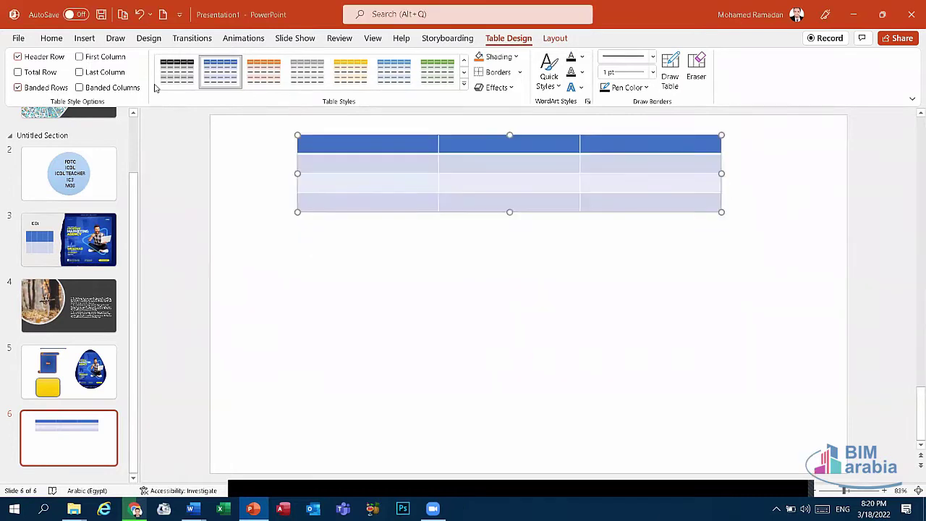
click(362, 316)
click(85, 40)
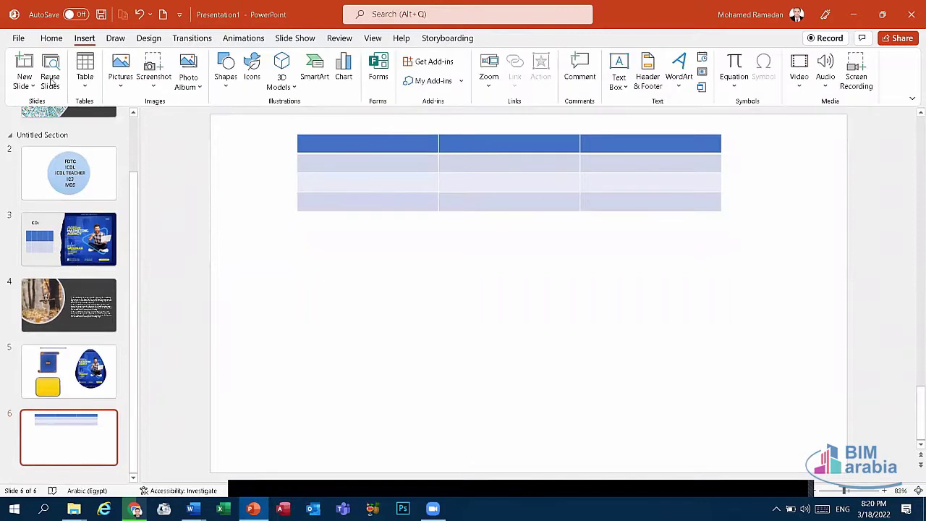
click(51, 79)
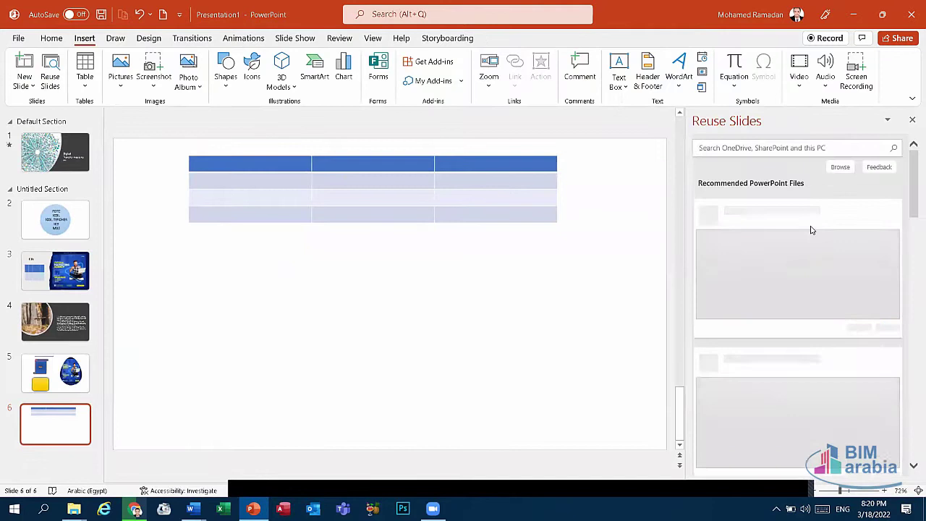
scroll(814, 237, down, 2)
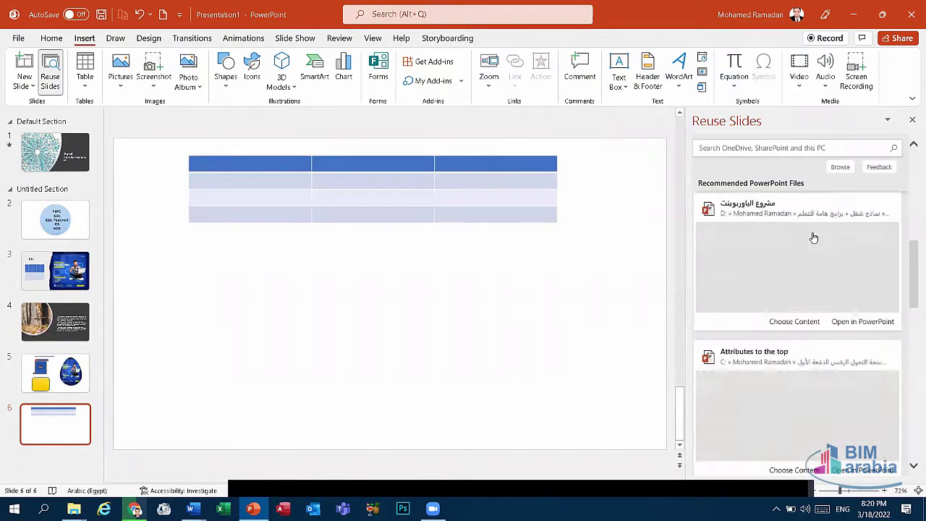
scroll(824, 233, down, 1)
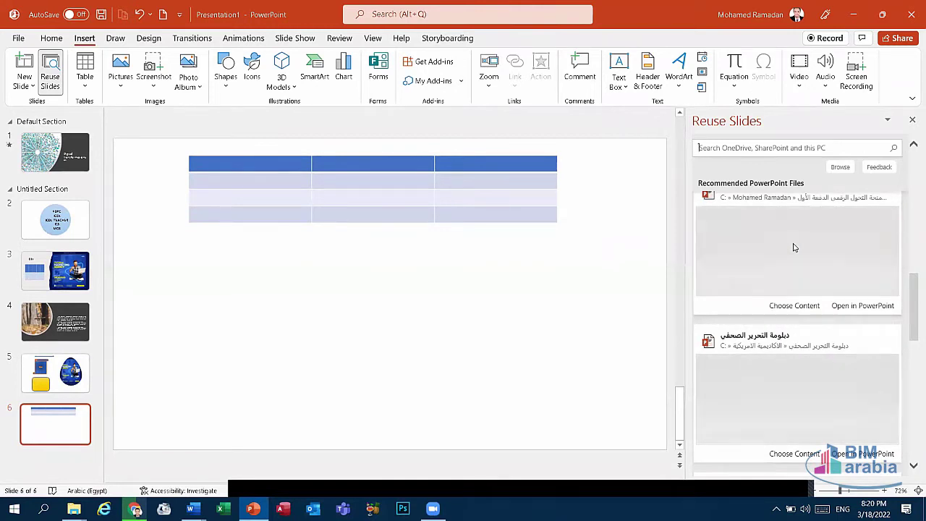
click(794, 247)
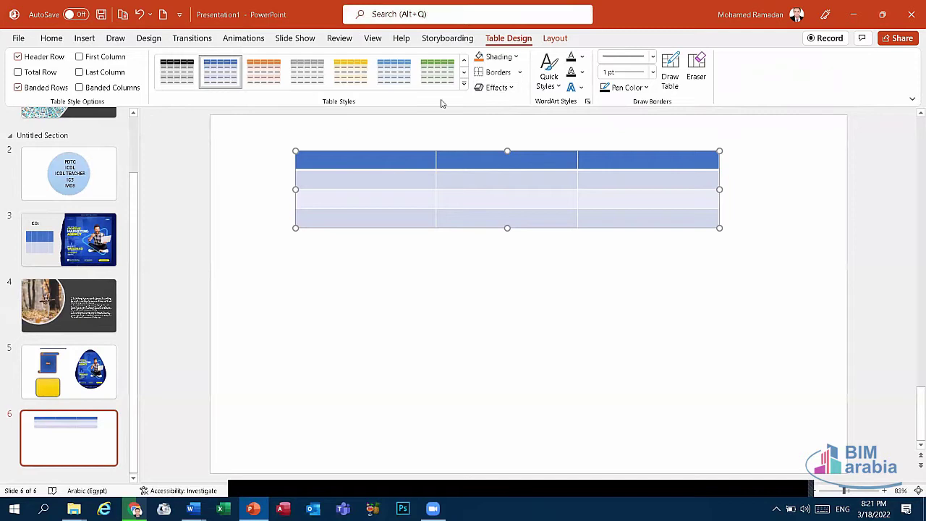
Apply the green banded table style and shade the third row light orange
click(362, 75)
click(443, 75)
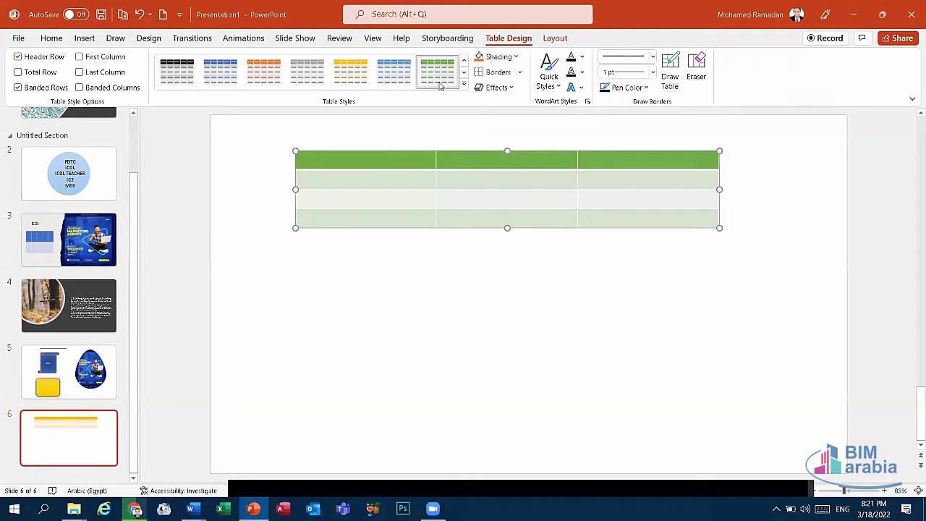
click(505, 199)
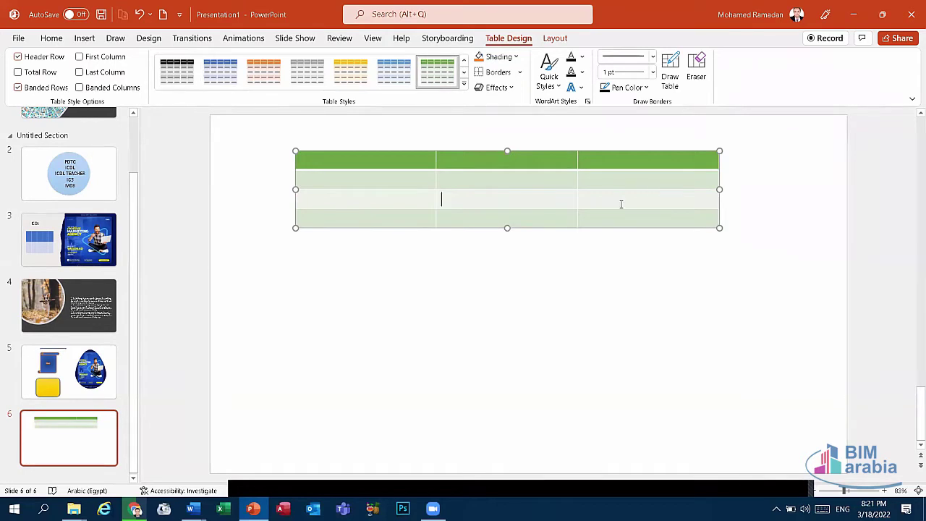
drag(621, 204, 390, 201)
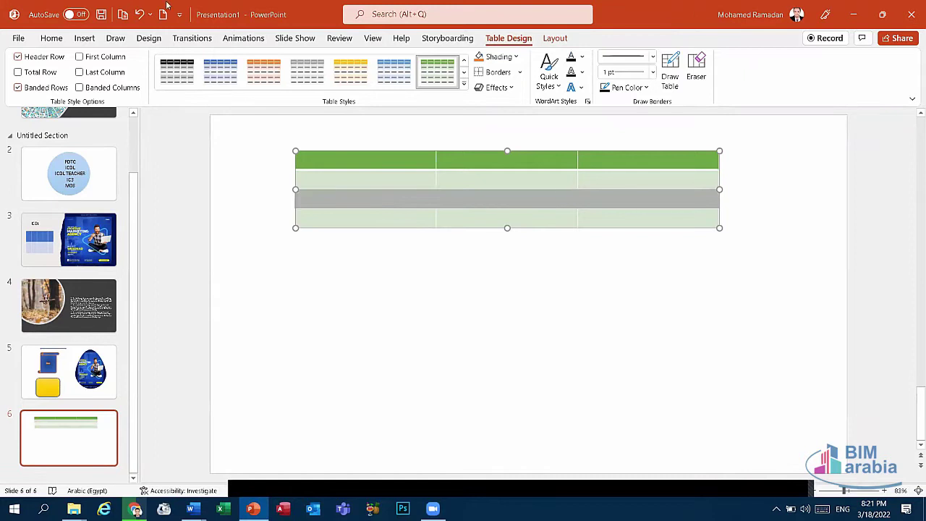
click(495, 58)
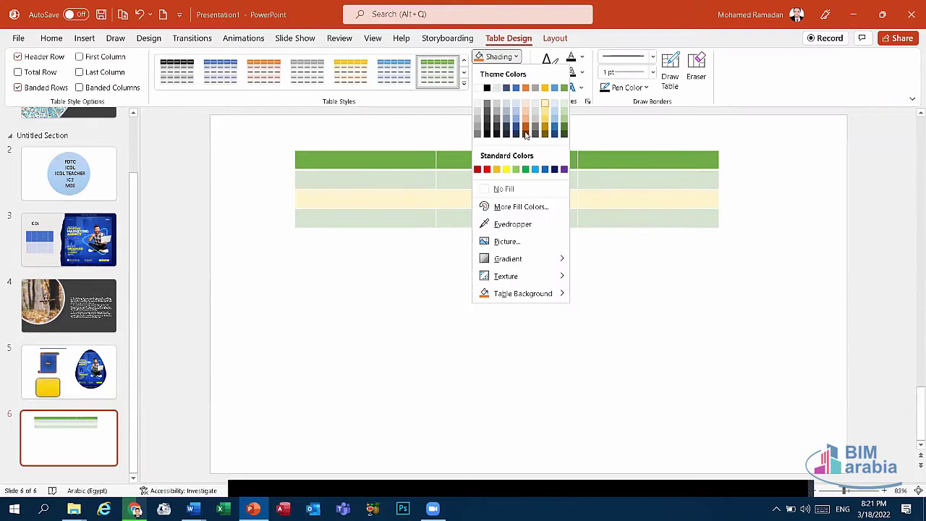
click(578, 231)
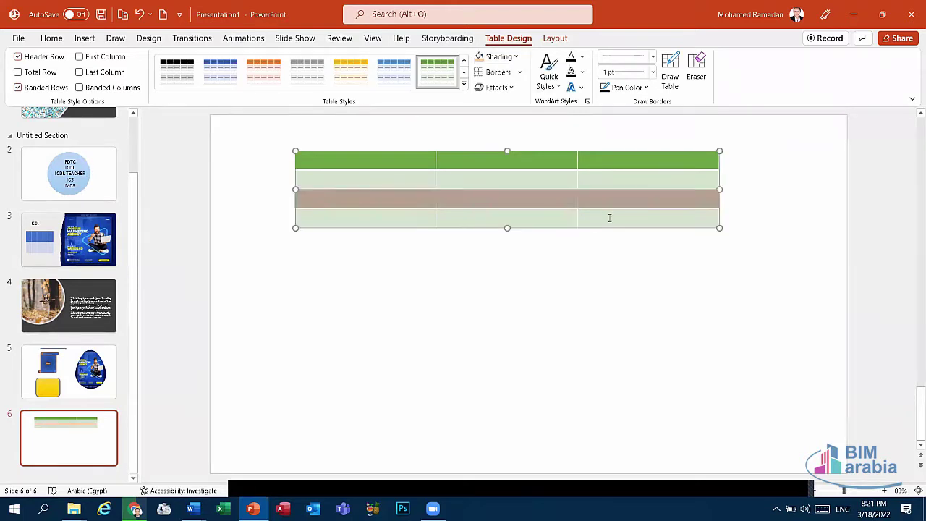
click(591, 217)
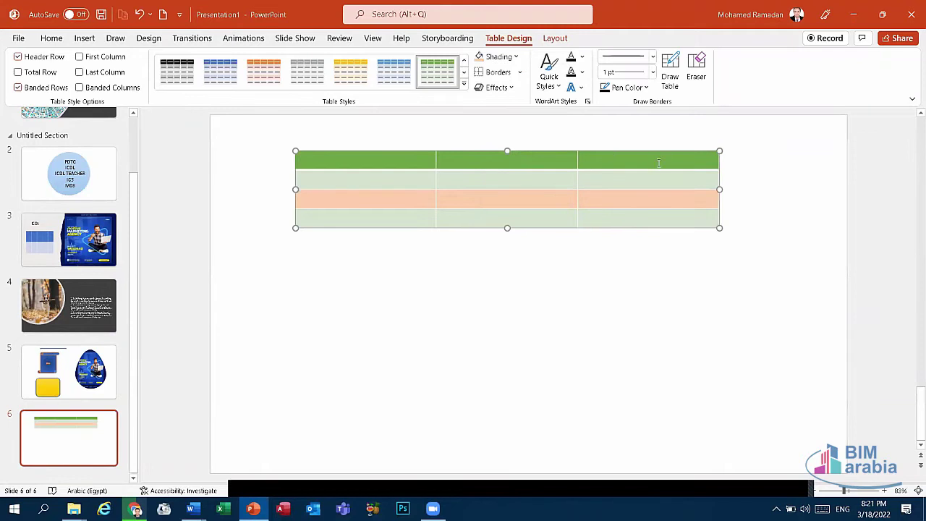
drag(494, 160, 406, 160)
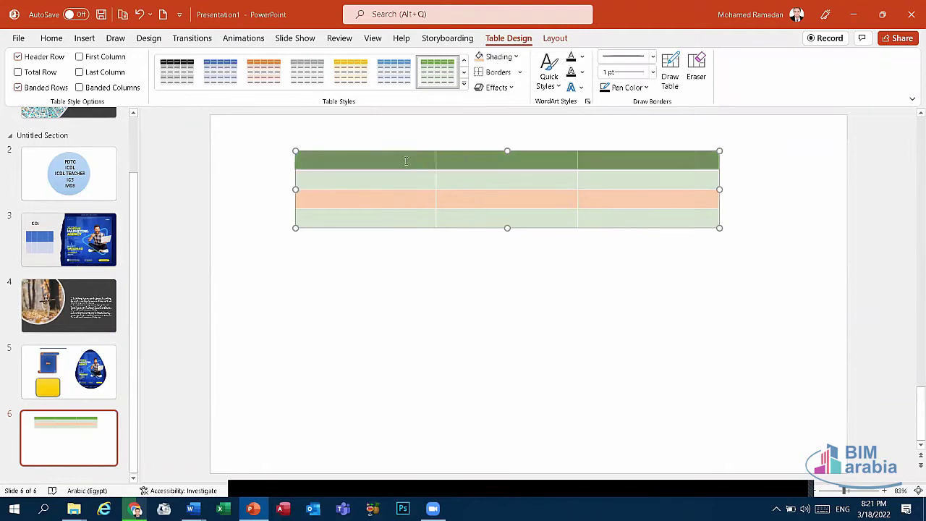
Apply All Borders to the header row, then switch it to No Border
click(521, 73)
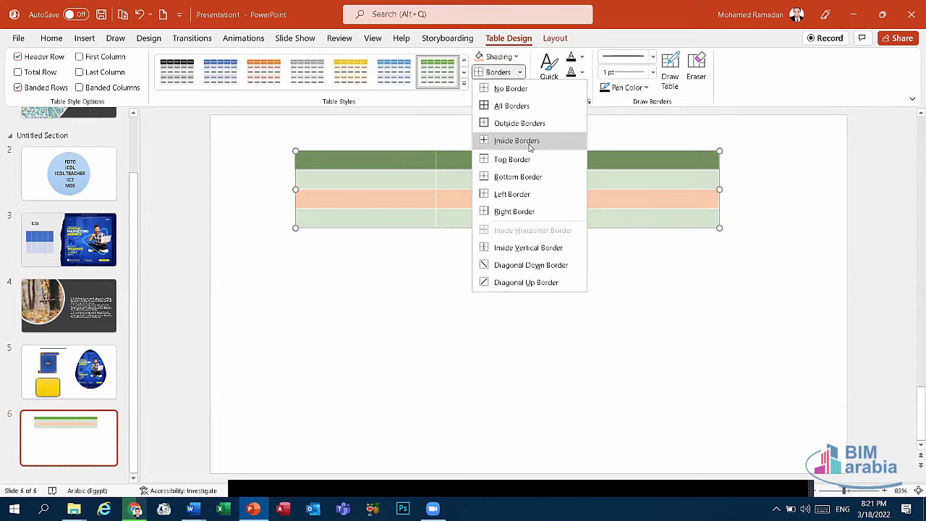
click(517, 106)
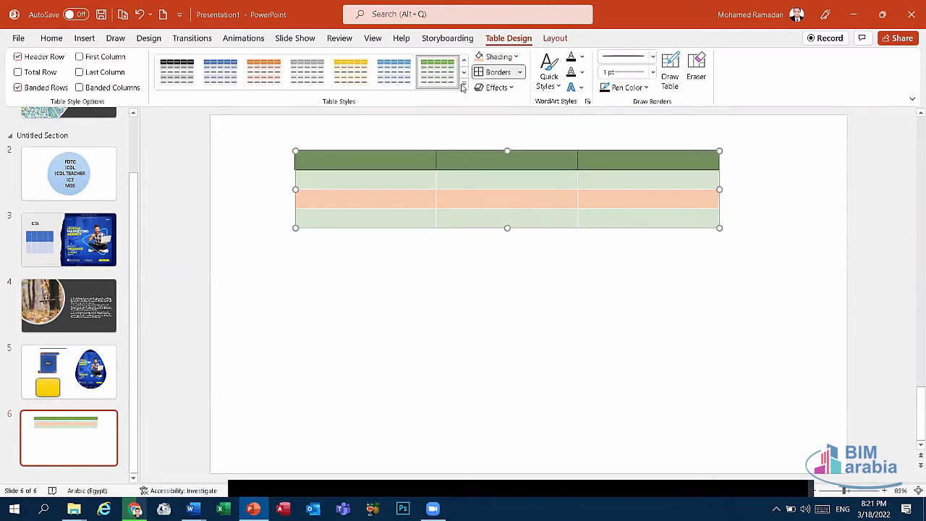
click(520, 74)
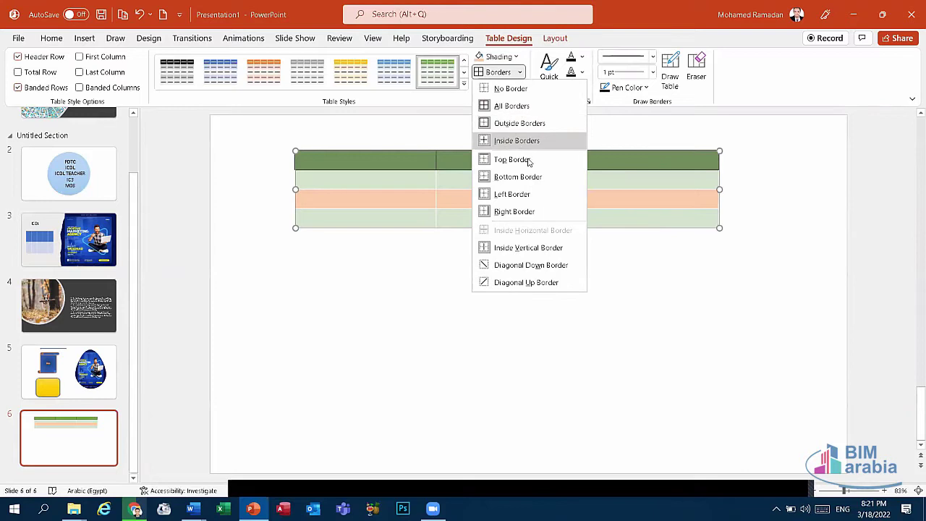
click(516, 90)
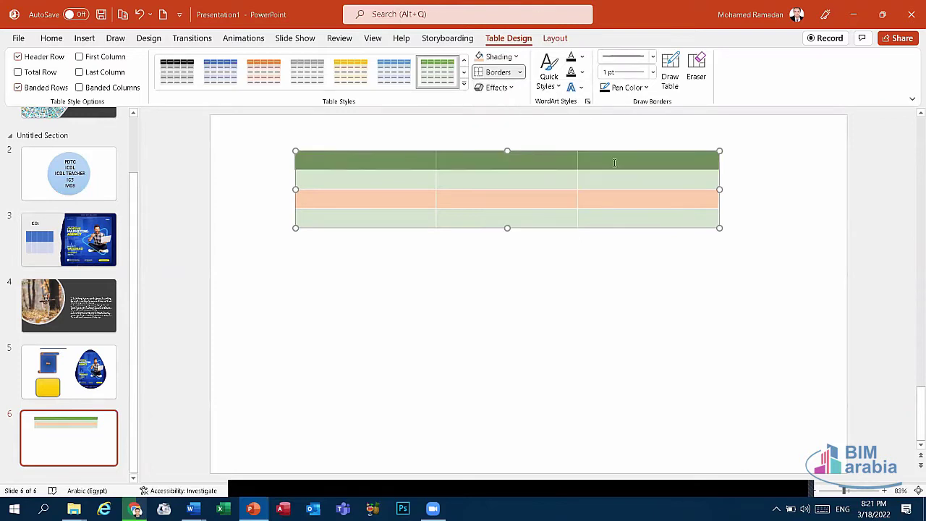
click(615, 163)
drag(473, 165, 361, 164)
click(55, 40)
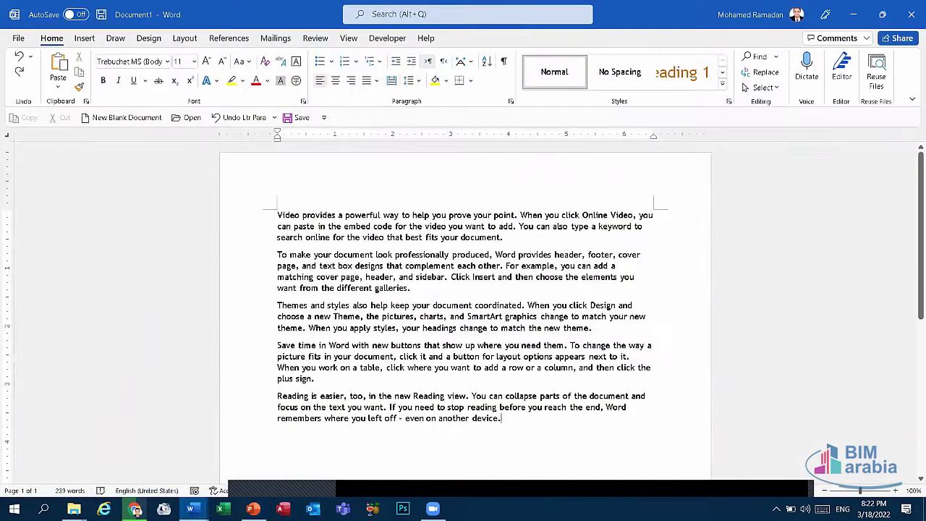
Insert a 4-column, 3-row table below the text in Word
scroll(295, 217, down, 3)
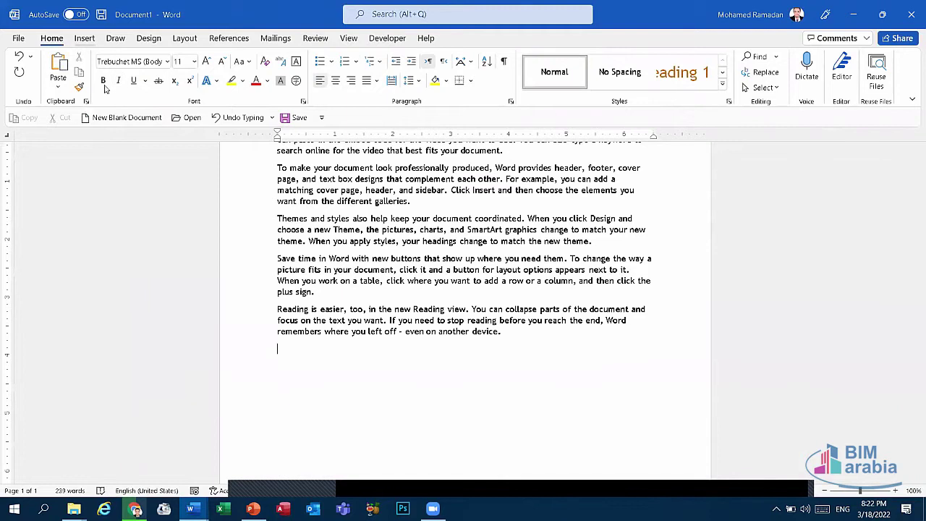
key(alt+n)
click(95, 76)
click(124, 144)
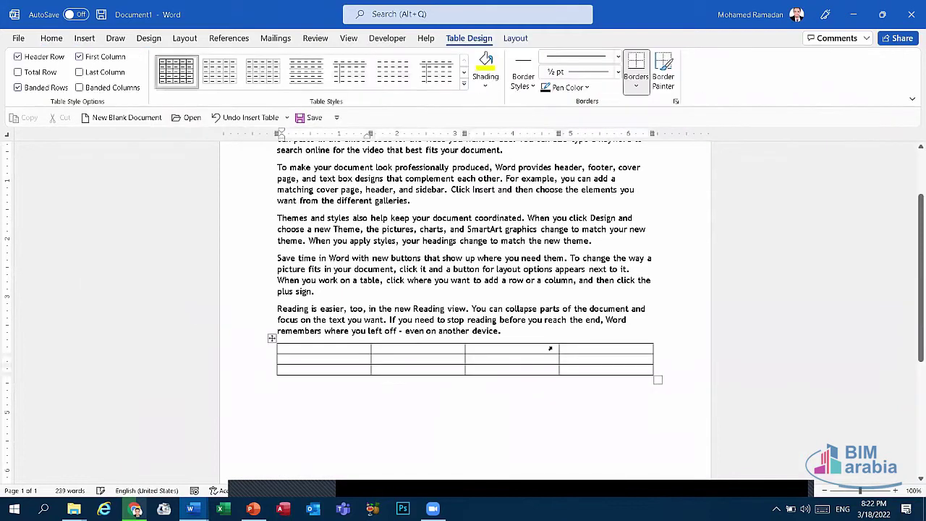
Give the table solid-line borders through Borders and Shading
click(274, 349)
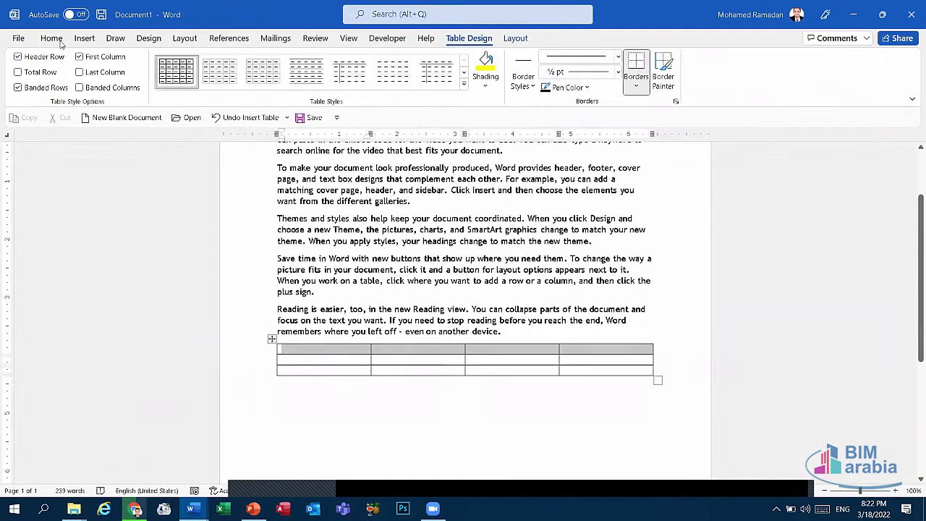
key(alt+h)
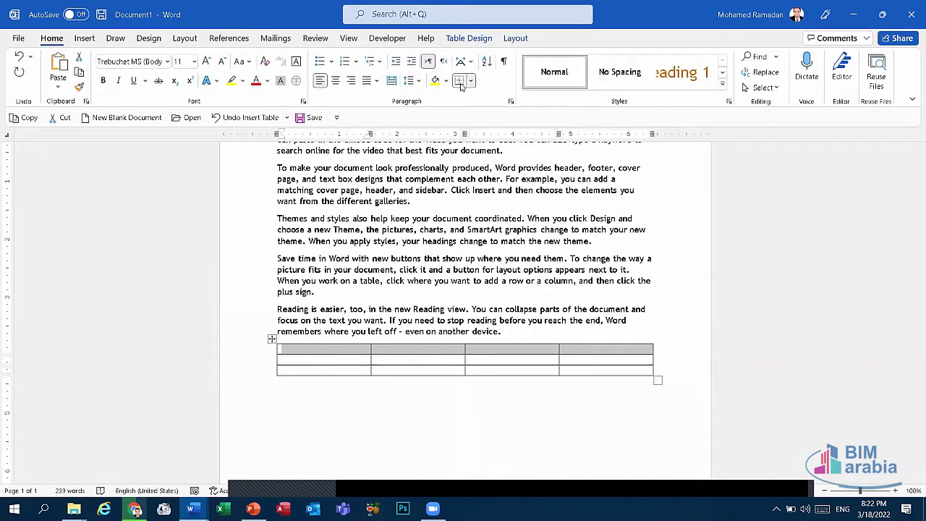
click(470, 81)
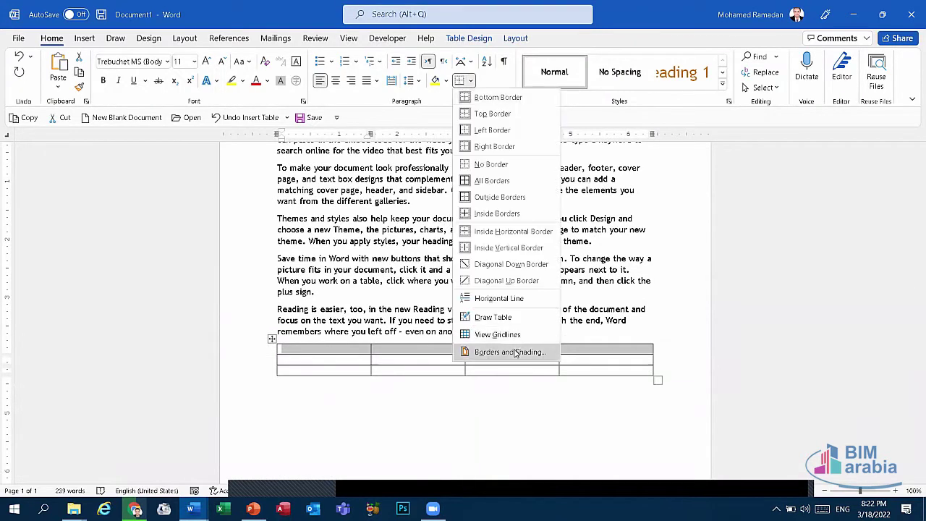
click(515, 353)
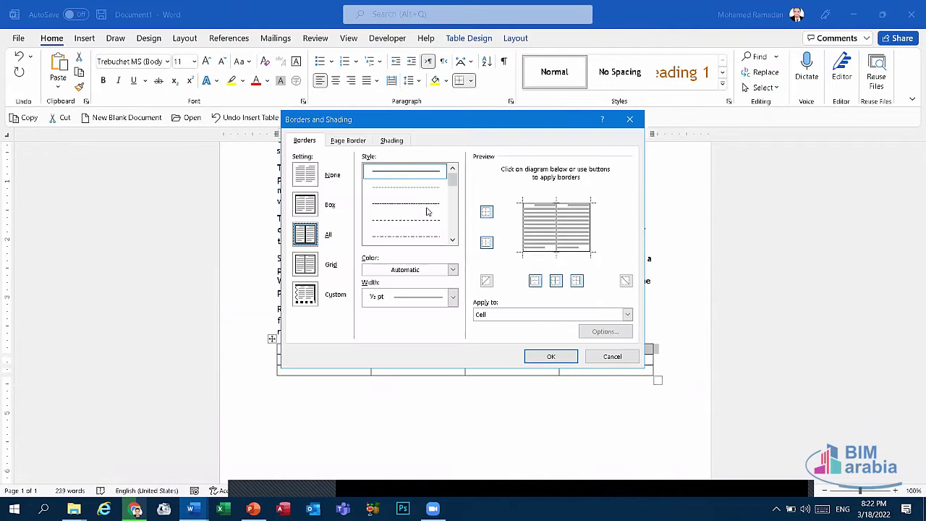
scroll(434, 194, down, 3)
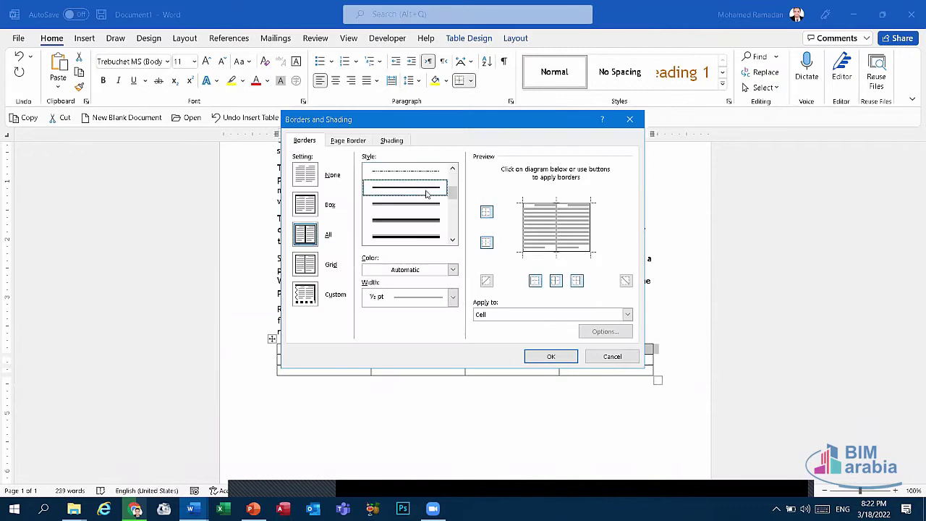
click(426, 193)
click(548, 356)
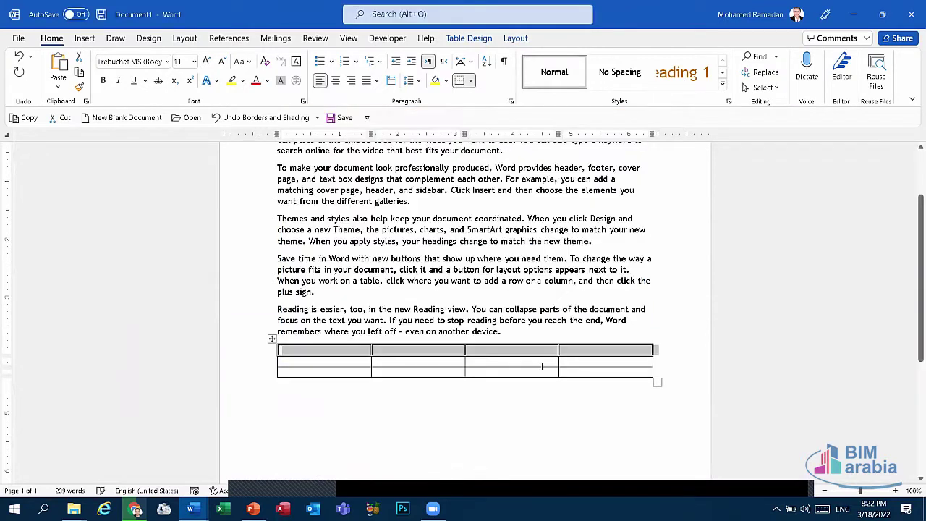
click(537, 365)
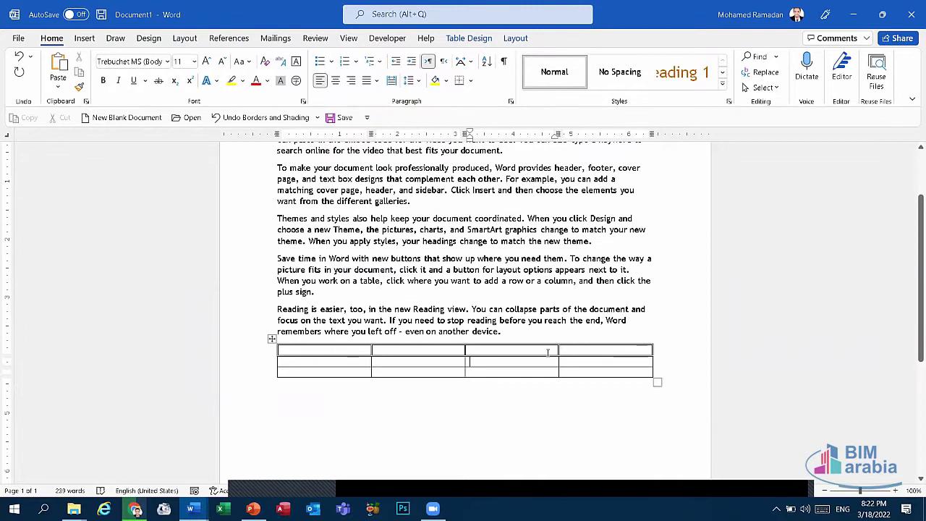
Shade the table's top row yellow
drag(548, 353, 304, 350)
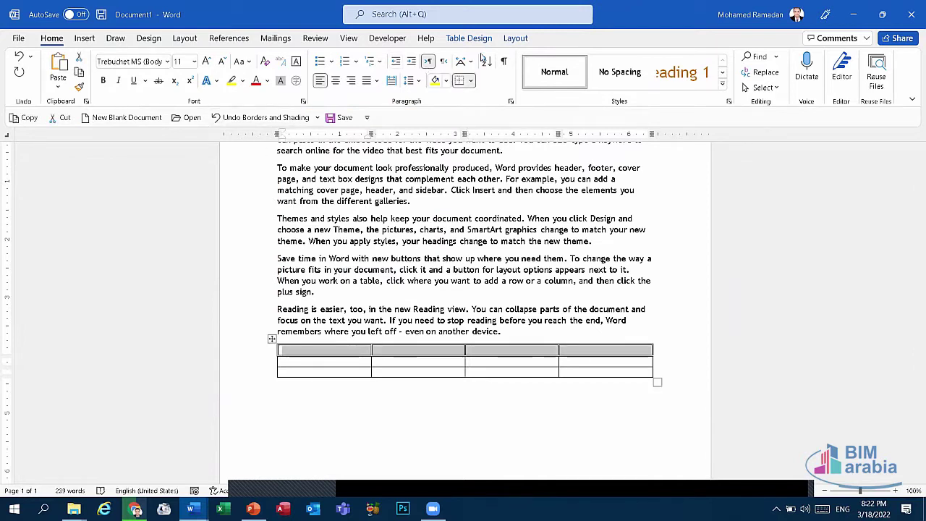
click(515, 37)
click(468, 37)
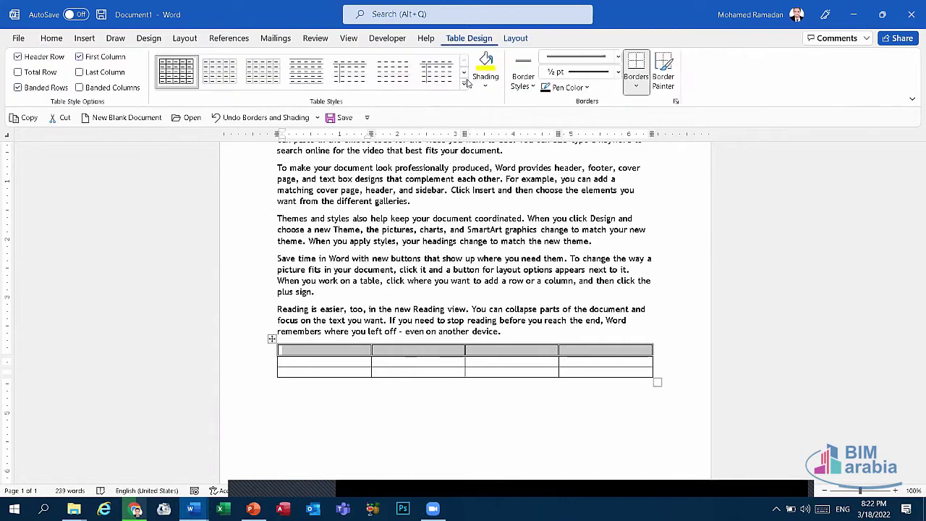
click(486, 81)
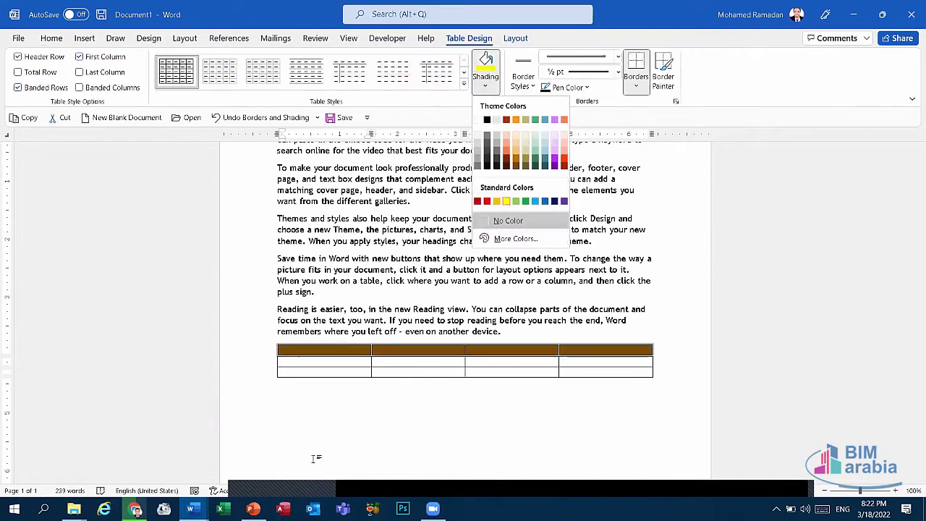
click(506, 201)
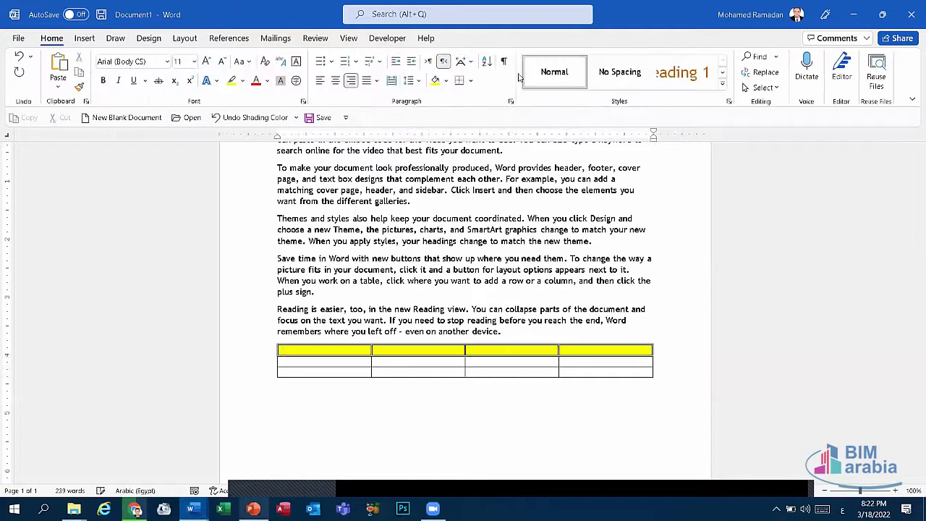
click(253, 509)
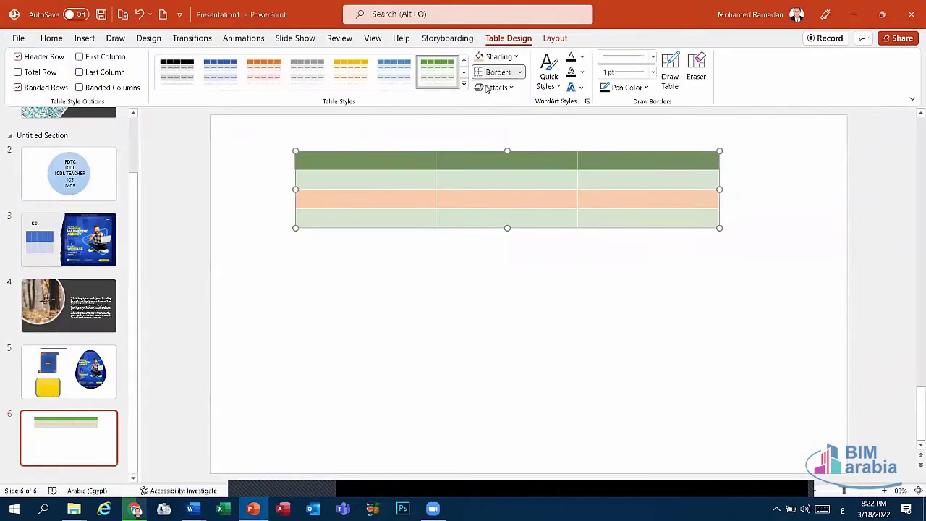
click(496, 87)
mouse_move(517, 140)
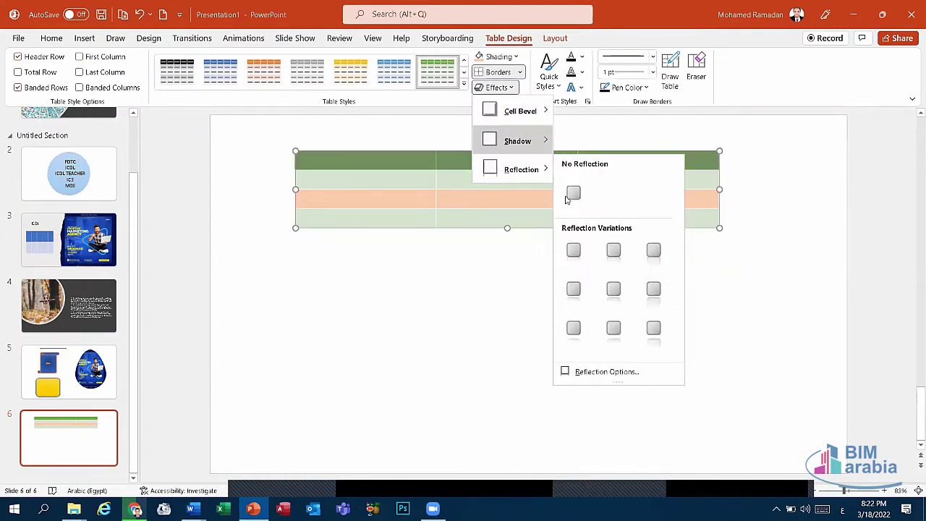
mouse_move(520, 111)
click(570, 189)
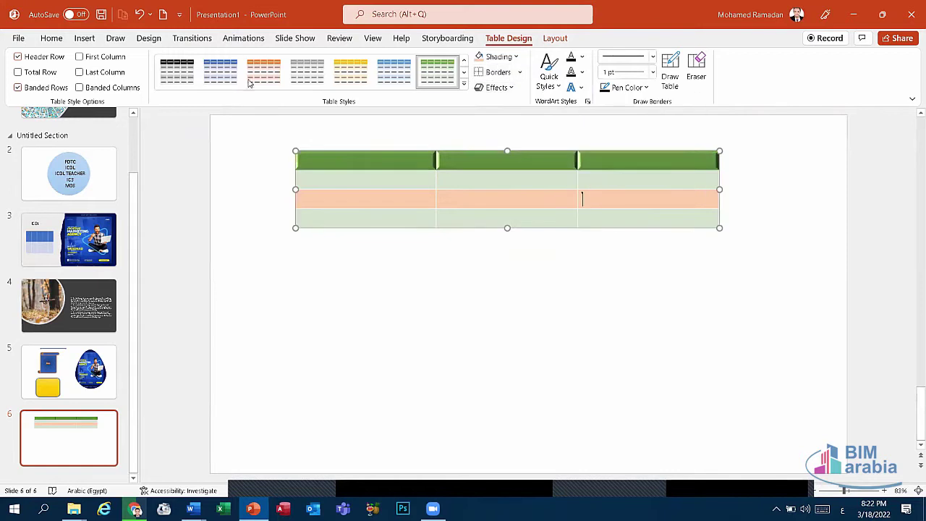
click(140, 15)
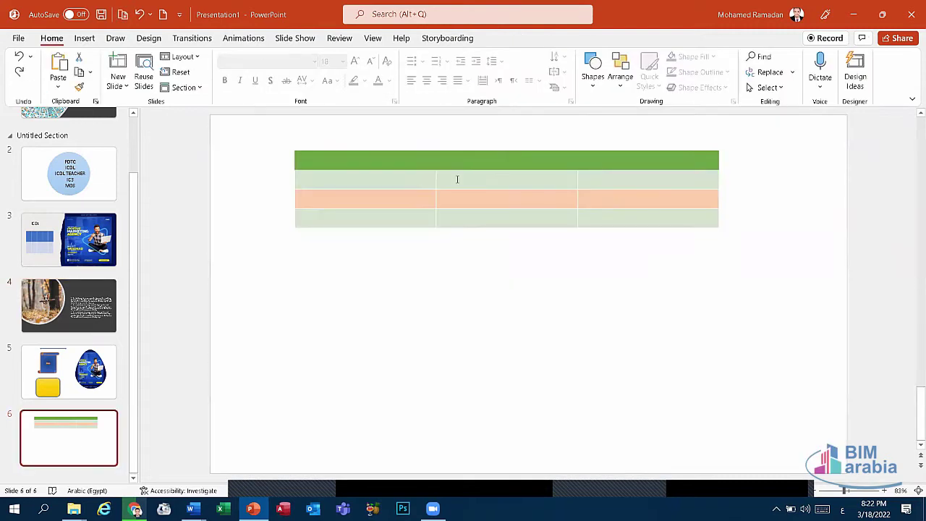
Toggle the table's Header Row option several times, leaving it on
click(456, 178)
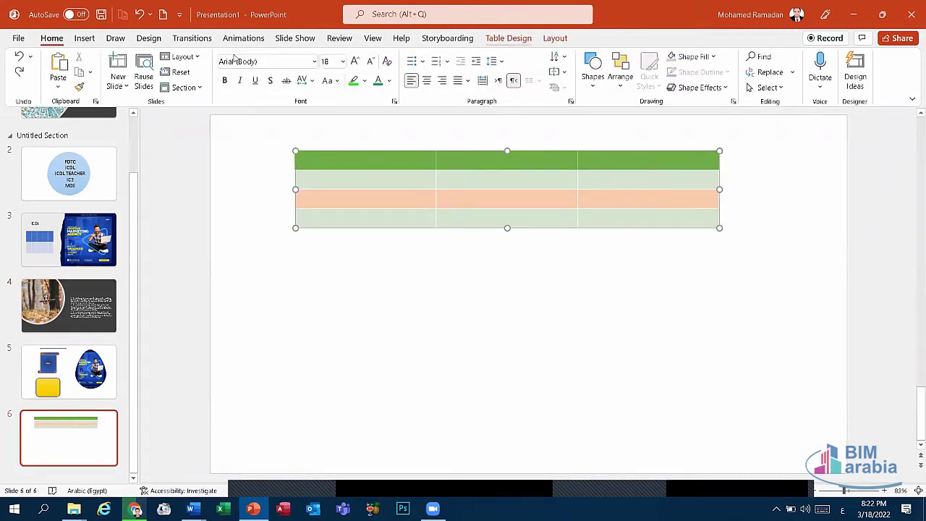
click(504, 37)
click(39, 58)
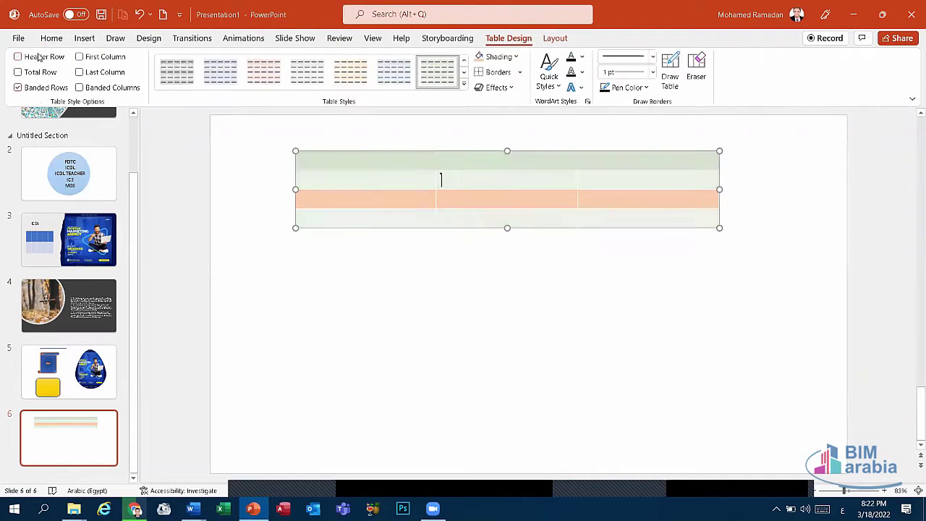
click(39, 57)
click(39, 58)
click(40, 58)
click(40, 58)
click(40, 58)
Leave Total Row and Last Column off, keep Banded Rows on, and enable Banded Columns
click(36, 72)
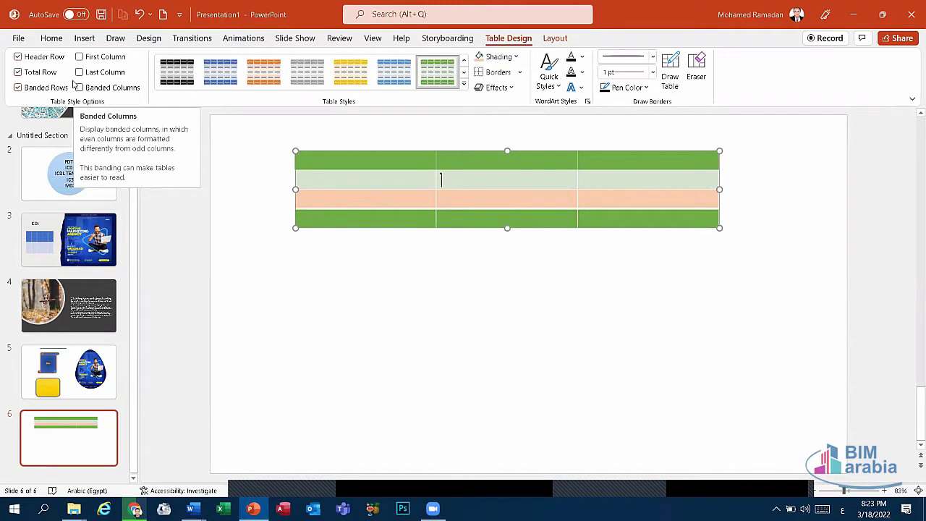
click(41, 72)
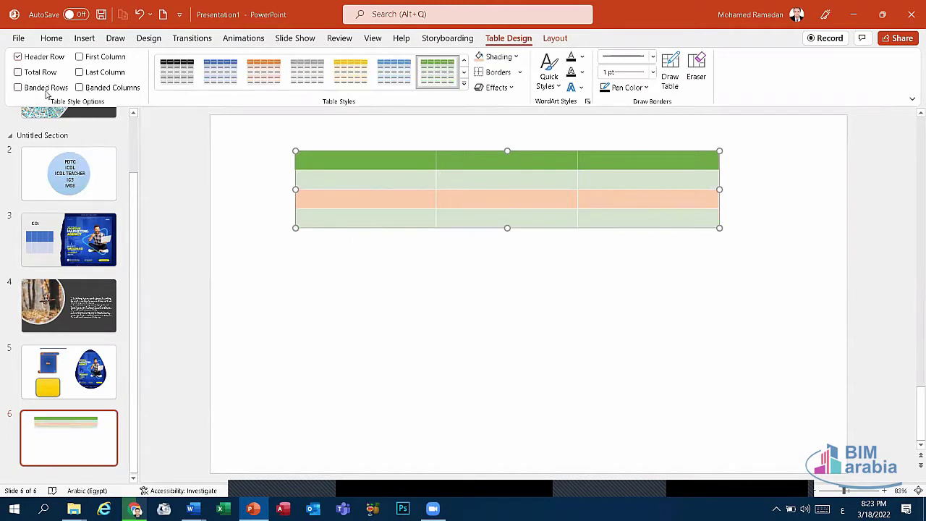
click(46, 90)
click(18, 88)
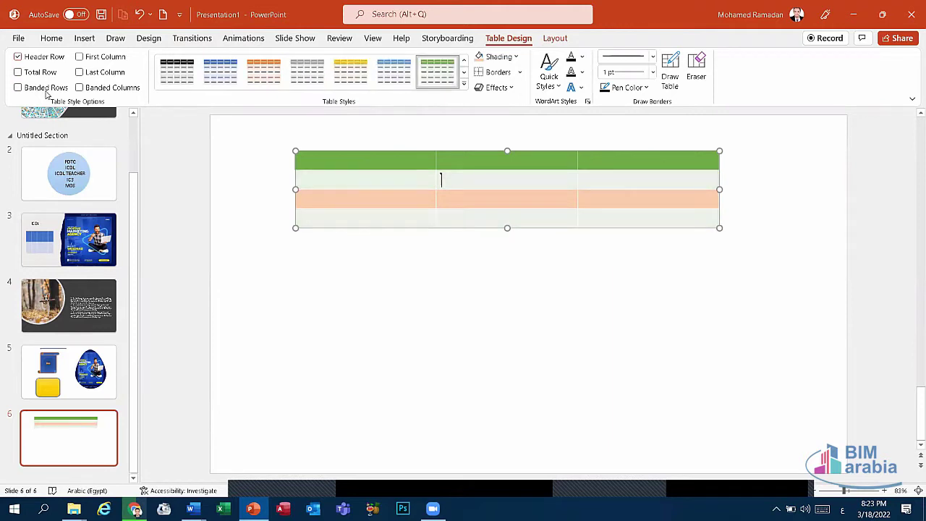
click(45, 88)
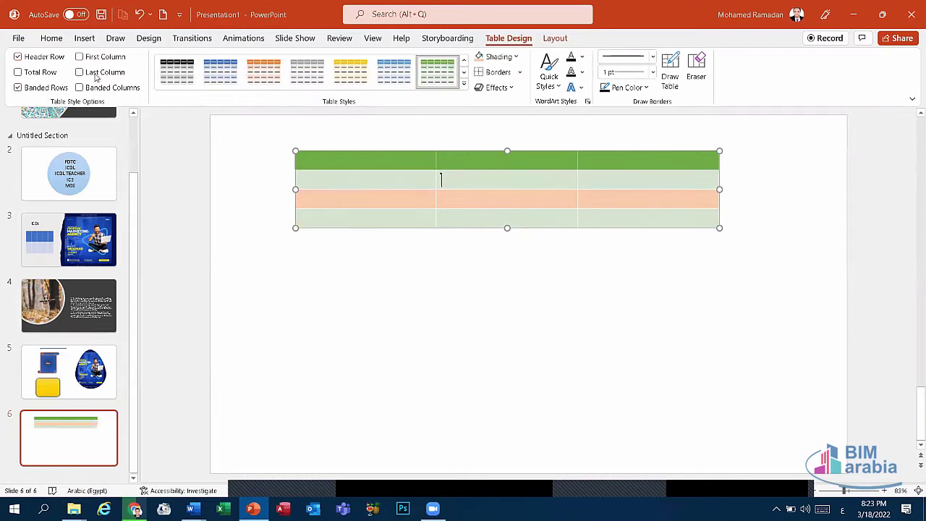
click(96, 77)
click(96, 76)
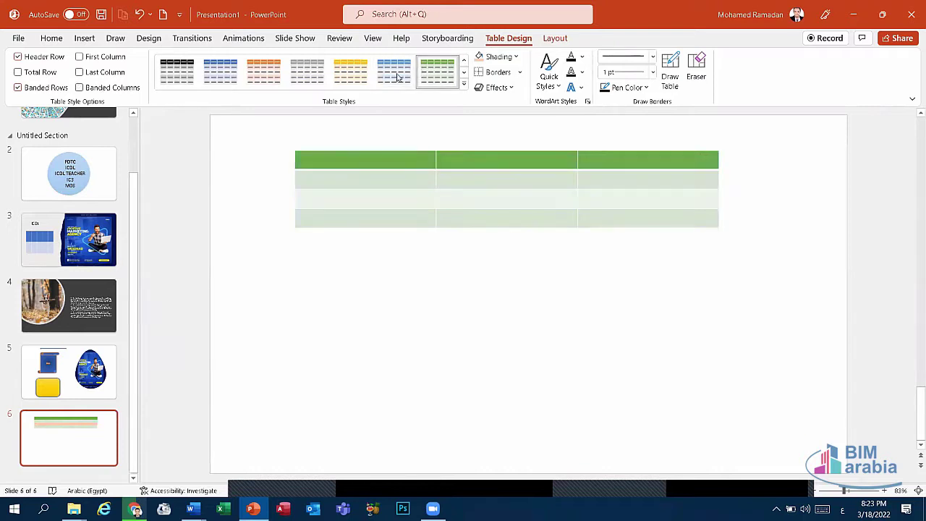
click(99, 89)
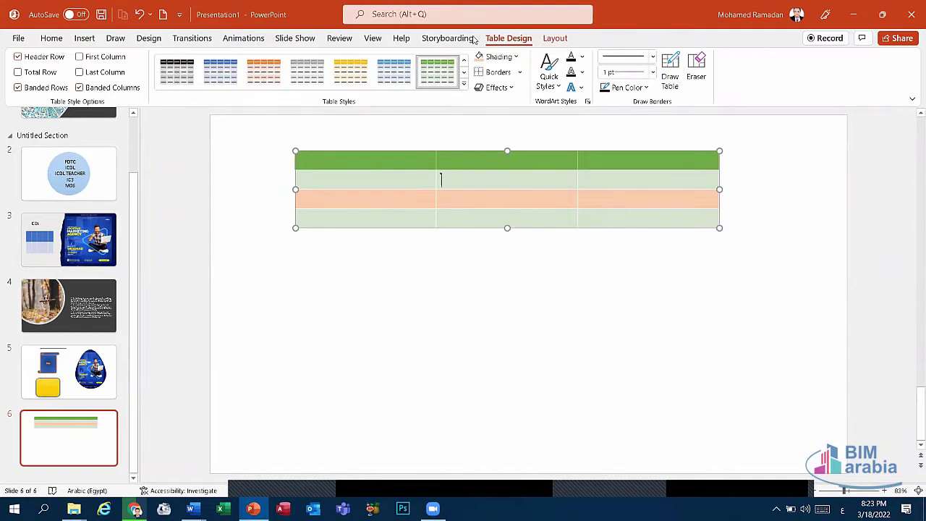
click(549, 76)
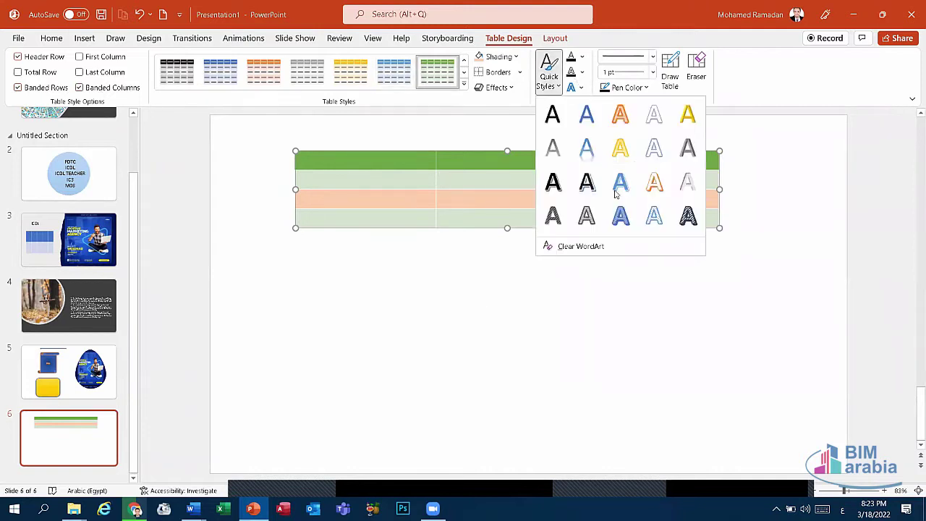
click(506, 181)
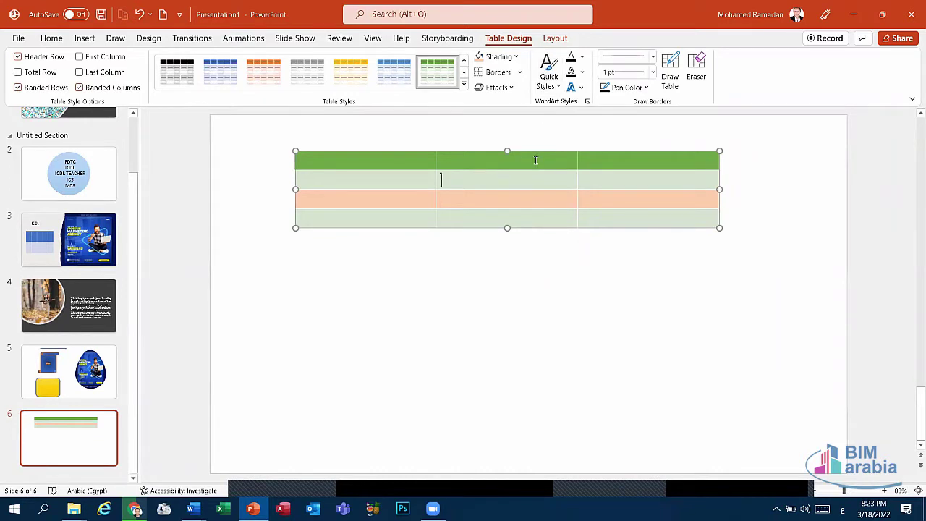
Type 'ةوربوينت' into the table's second-row middle cell
text(اخضرة)
text(وربوي)
text(نت)
click(497, 181)
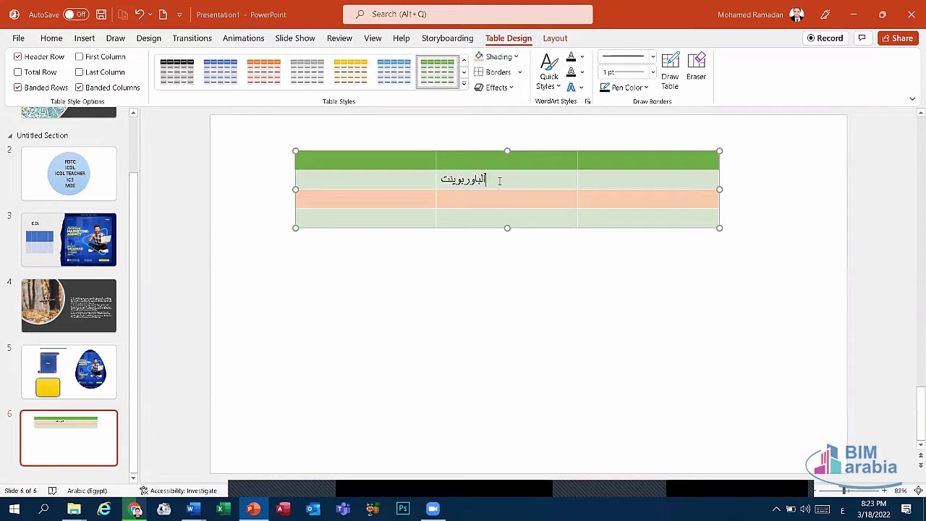
click(561, 88)
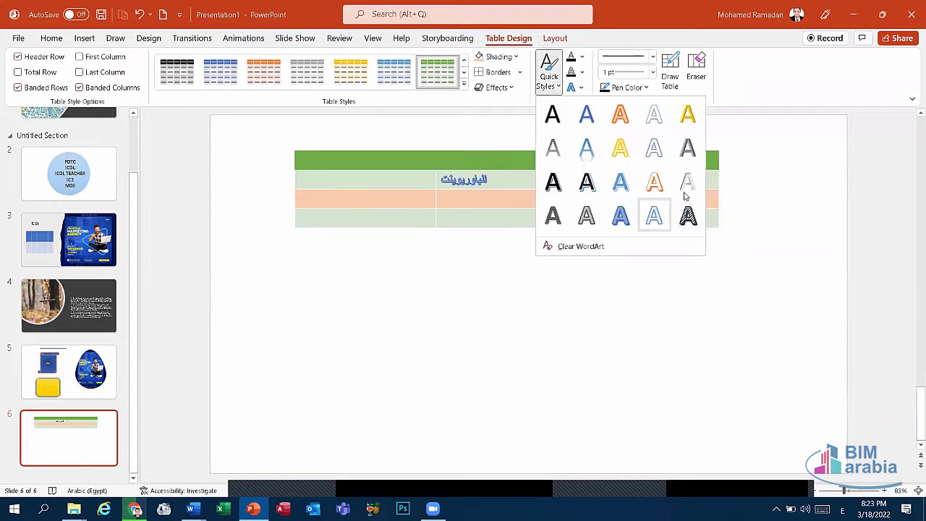
click(572, 60)
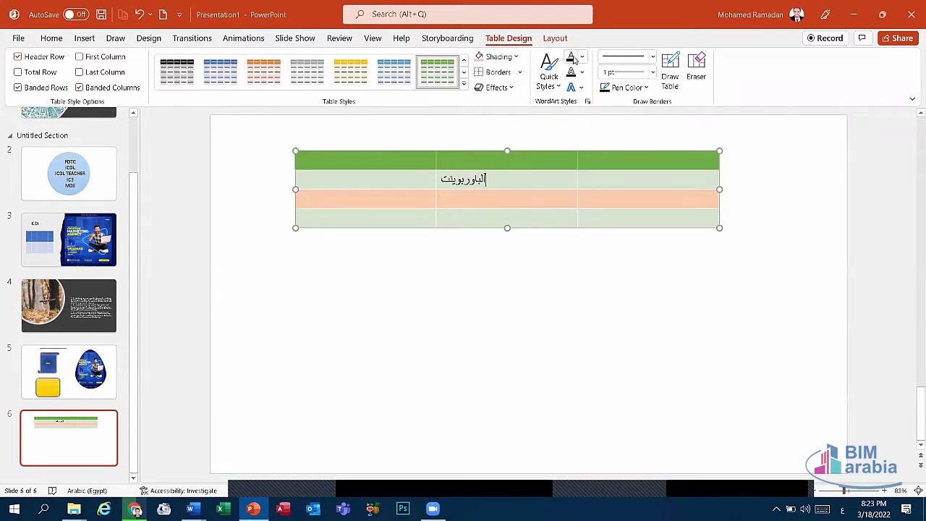
Colour the Arabic text green with Text Fill
click(581, 60)
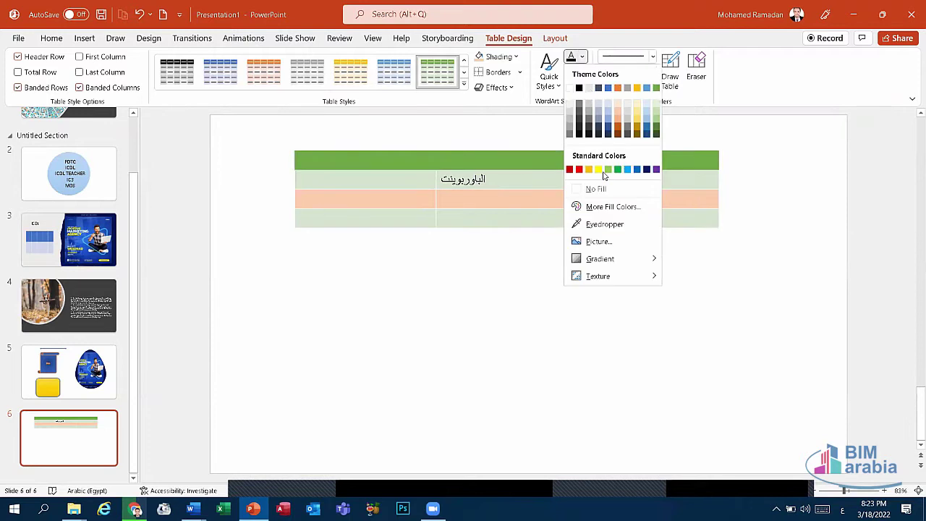
click(619, 170)
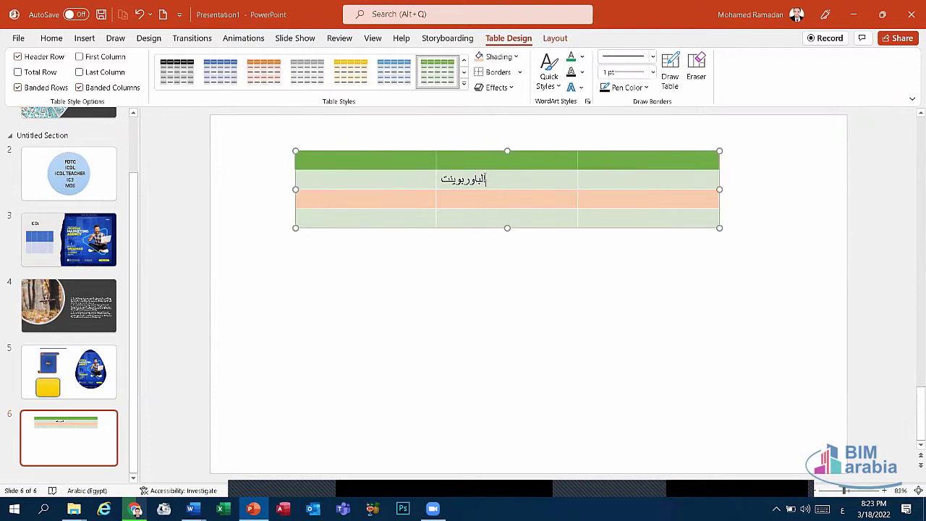
click(498, 181)
triple_click(475, 179)
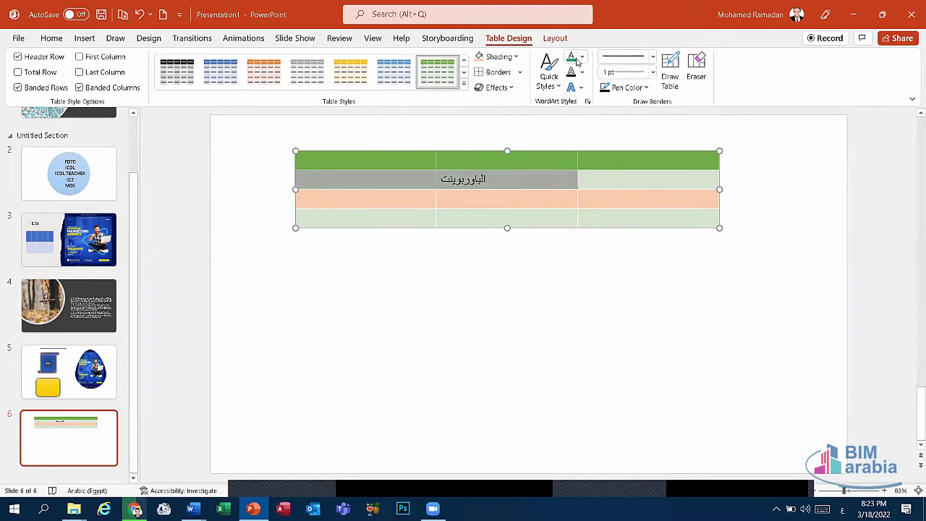
click(571, 60)
Browse Text Outline and Text Effects unchanged, then undo to remove the Arabic text
click(582, 73)
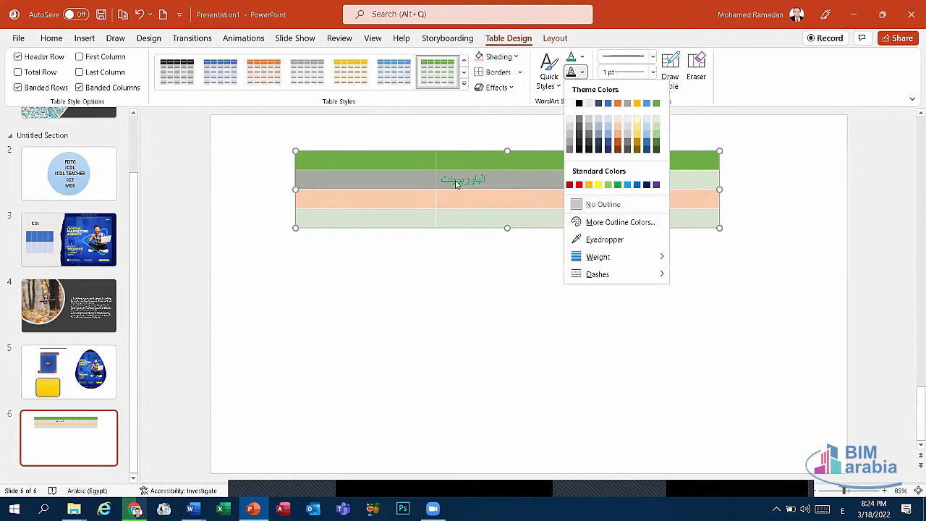
key(Escape)
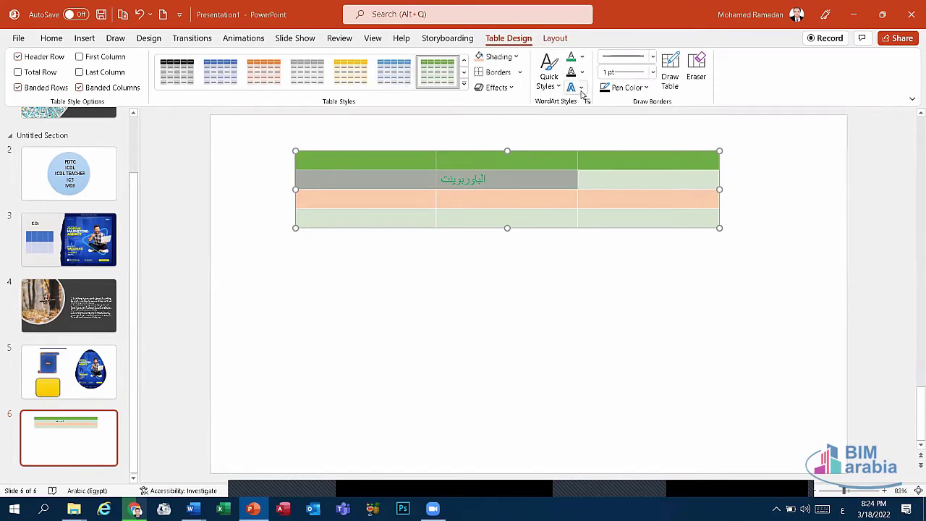
click(577, 88)
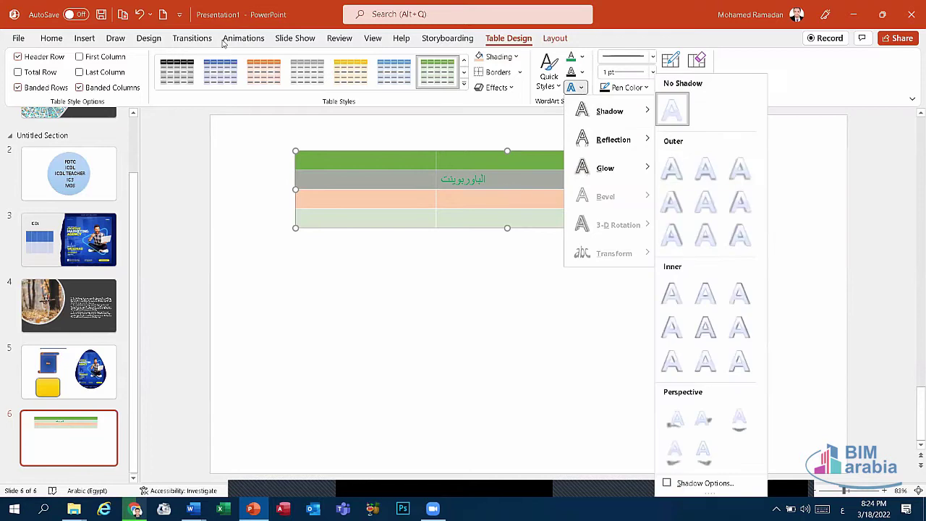
key(Escape)
key(ctrl+z)
key(ctrl+z)
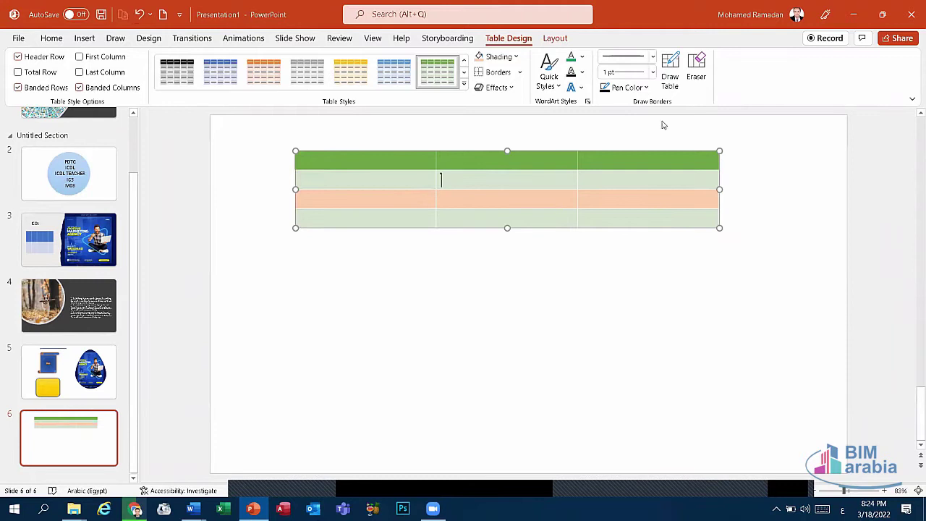
Delete a stray table box drawn below the table
click(669, 76)
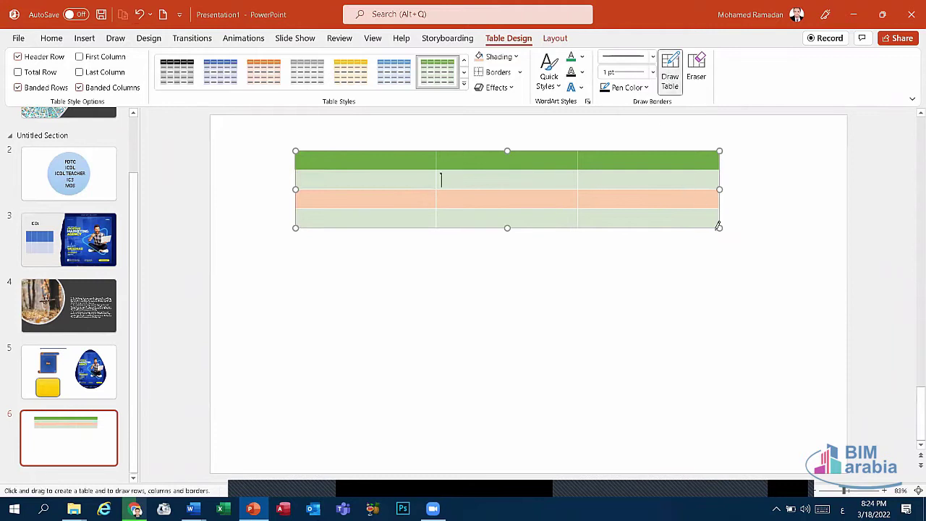
mouse_move(687, 224)
mouse_down()
mouse_move(411, 218)
mouse_move(374, 332)
mouse_move(491, 330)
mouse_move(491, 382)
mouse_up()
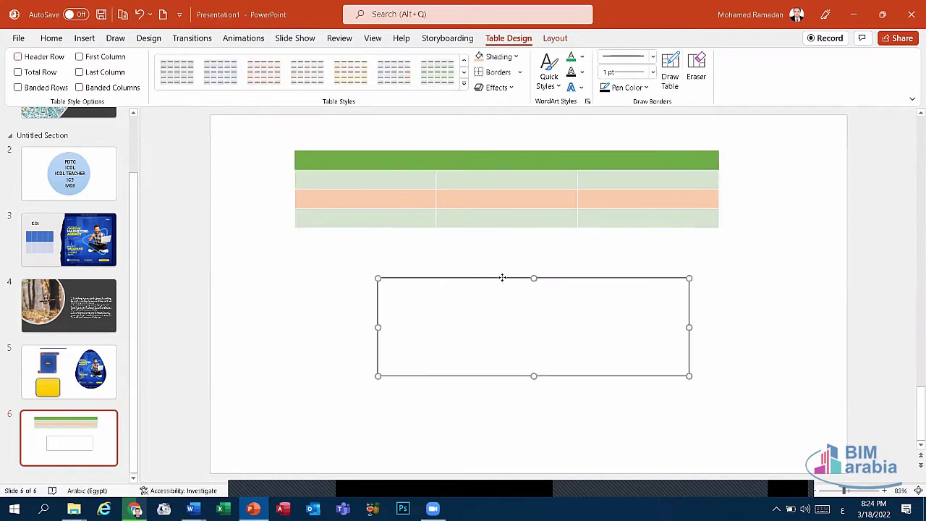
key(Delete)
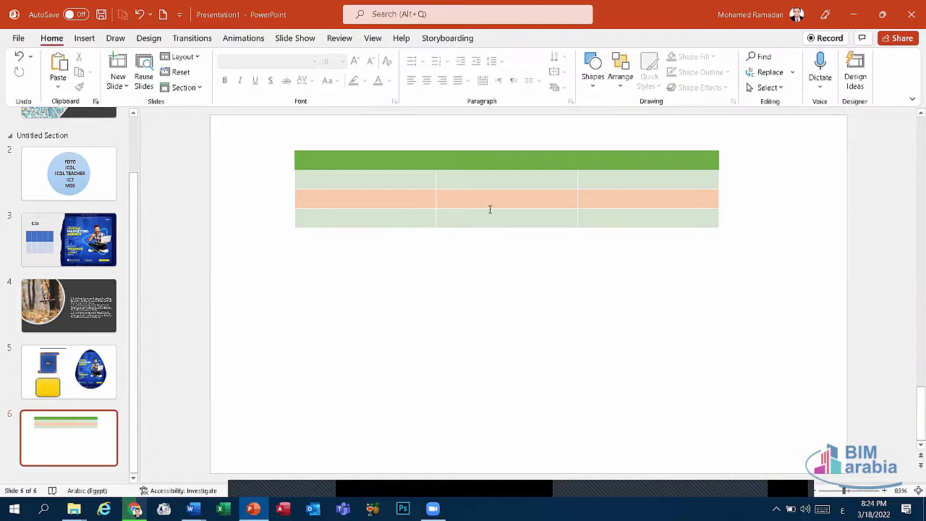
click(492, 195)
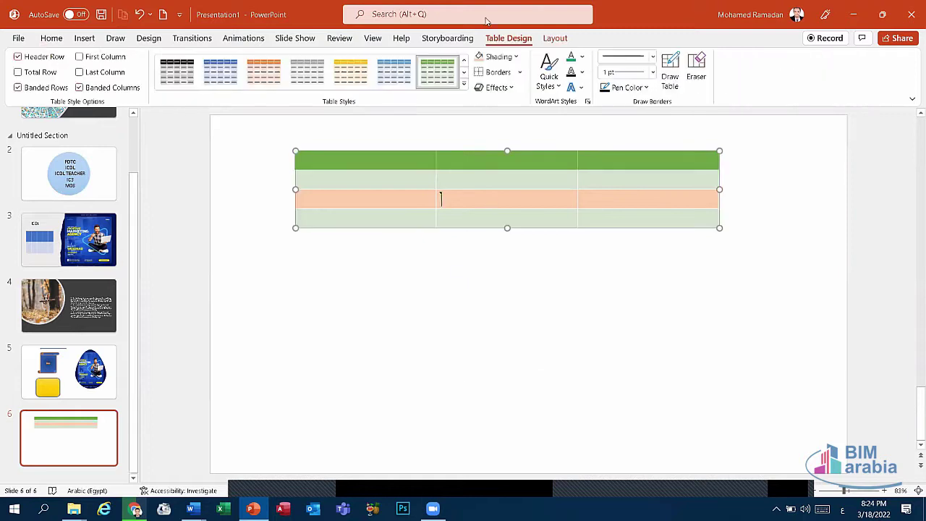
Set the border pen to red, solid line, 4½ pt weight
click(623, 88)
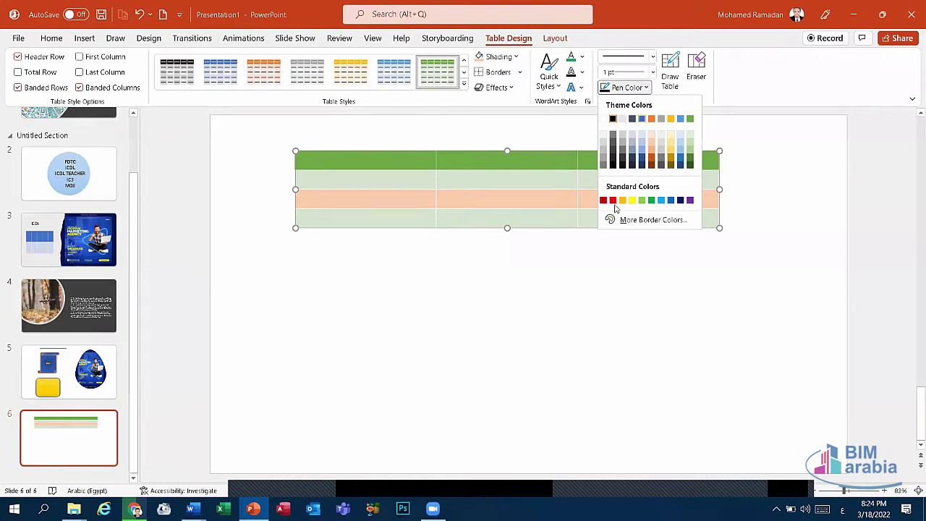
key(Return)
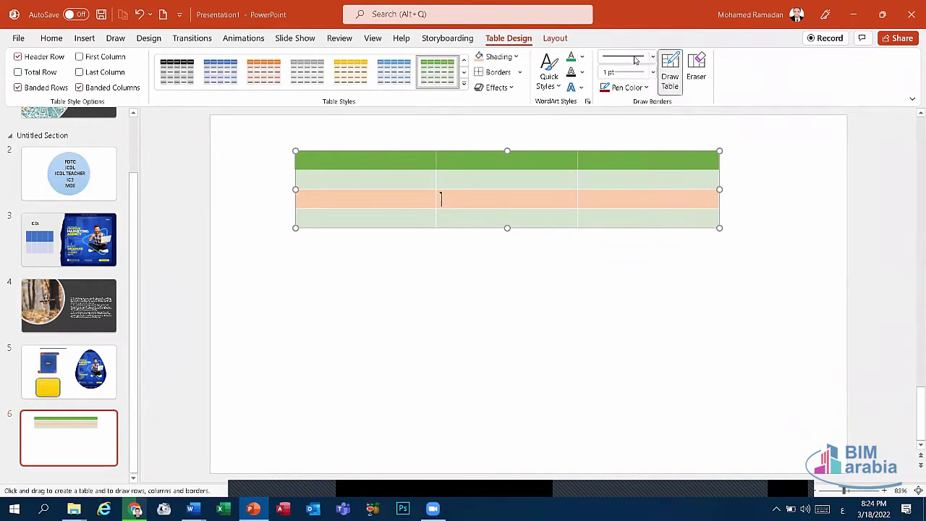
click(635, 60)
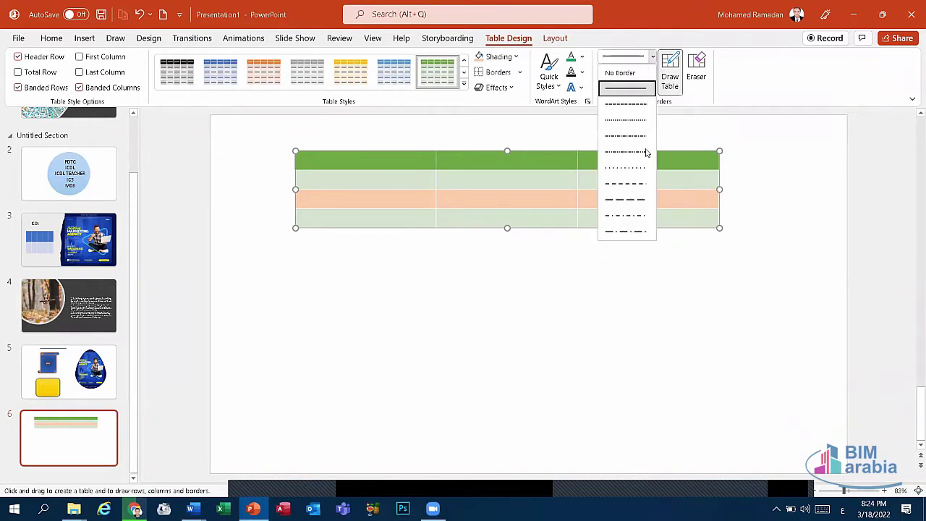
click(632, 92)
click(637, 71)
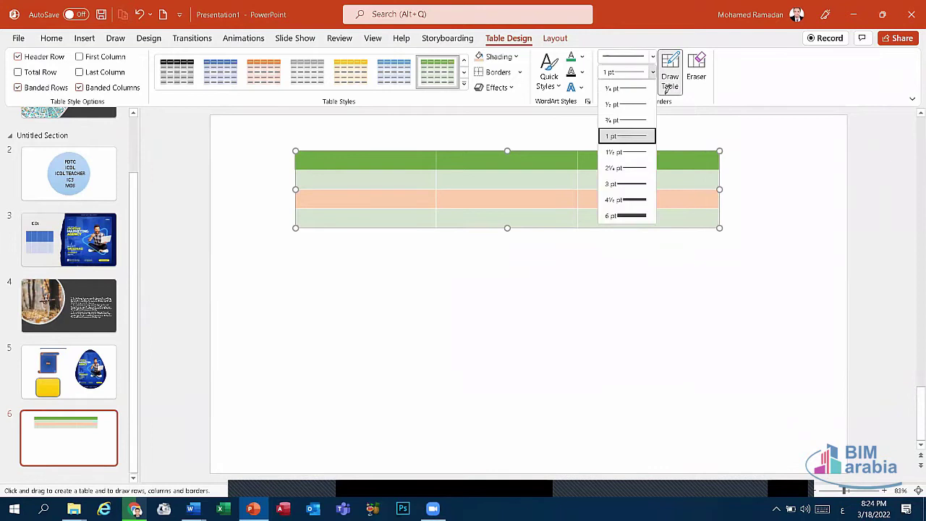
click(665, 147)
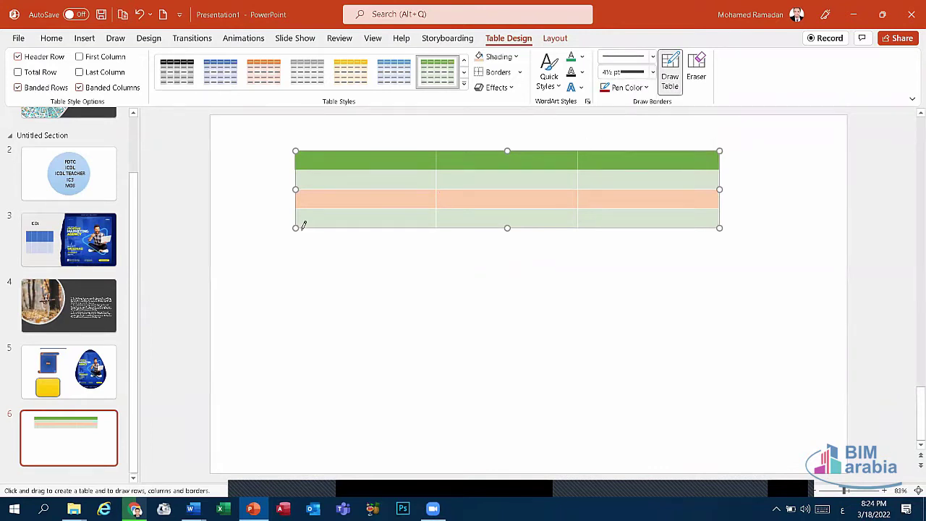
Draw the thick red border around the table, keeping the table in place
drag(303, 225, 618, 175)
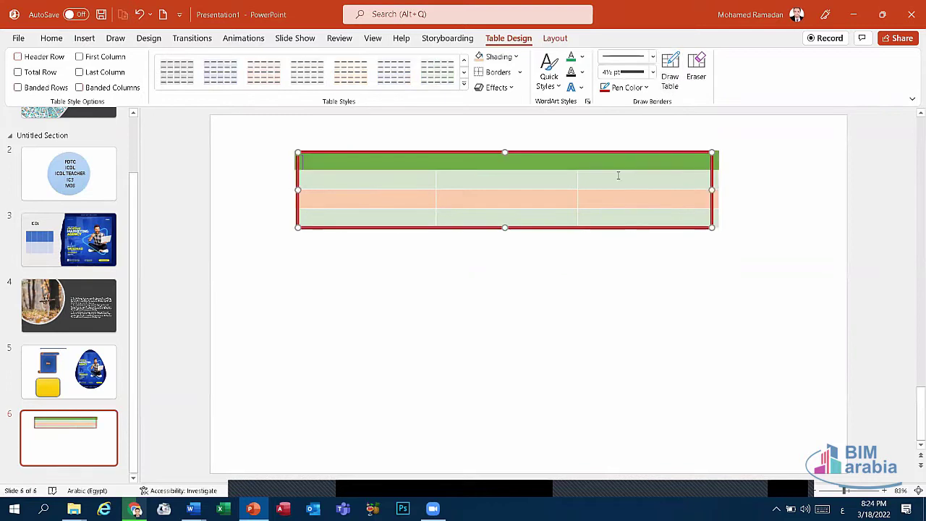
click(713, 167)
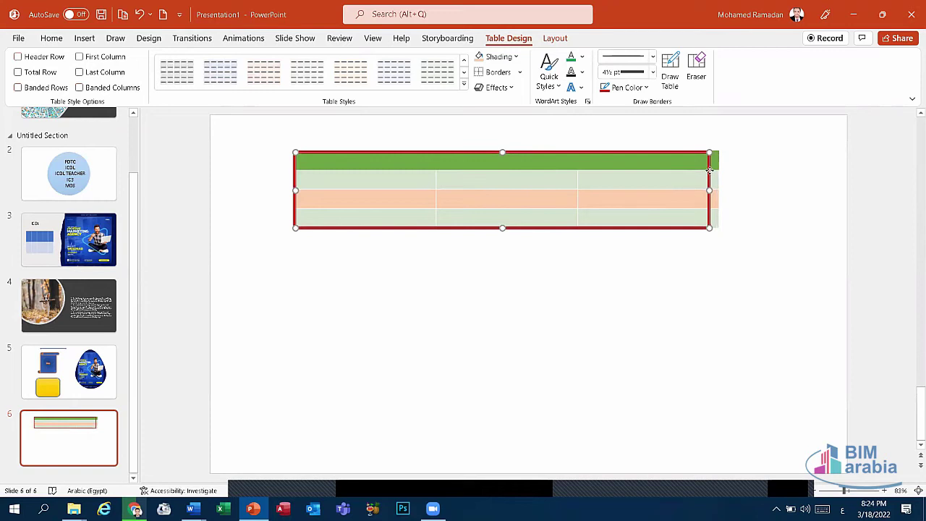
drag(710, 169, 721, 168)
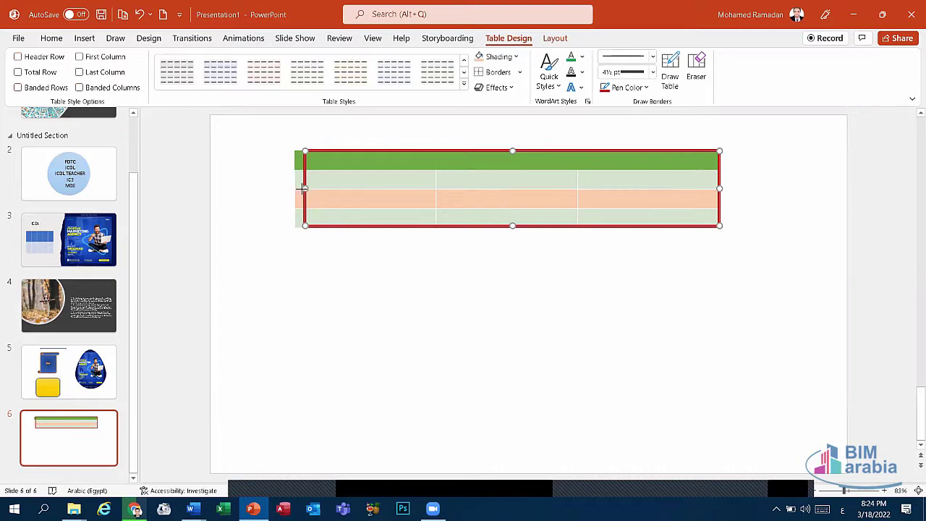
drag(299, 189, 295, 189)
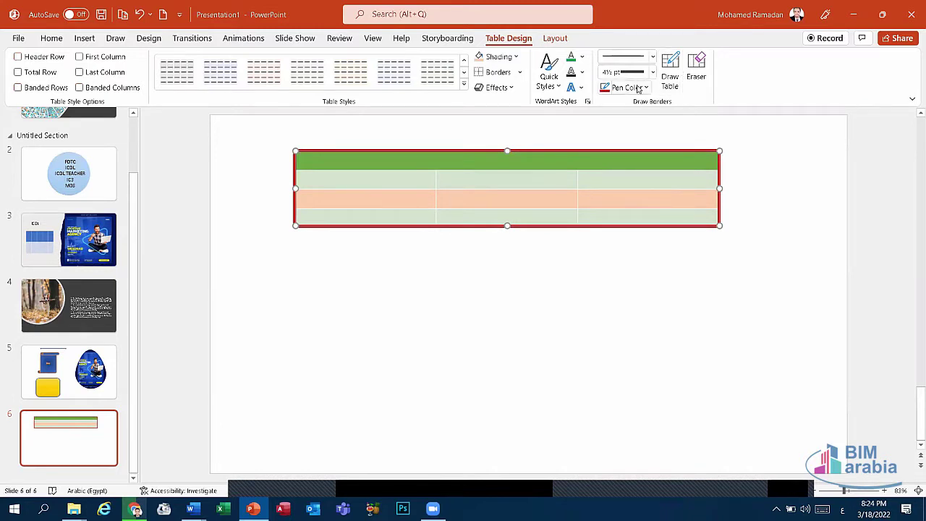
Erase the red line under the header row
click(670, 81)
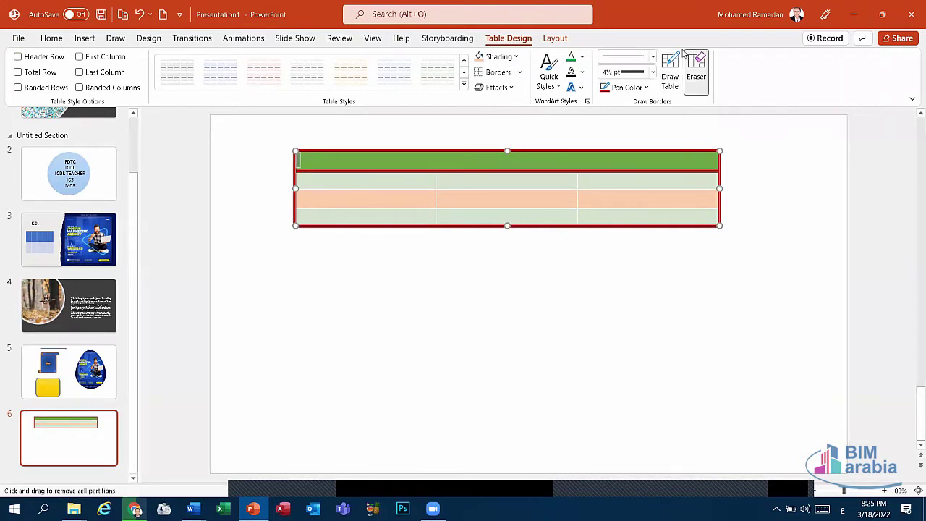
click(696, 73)
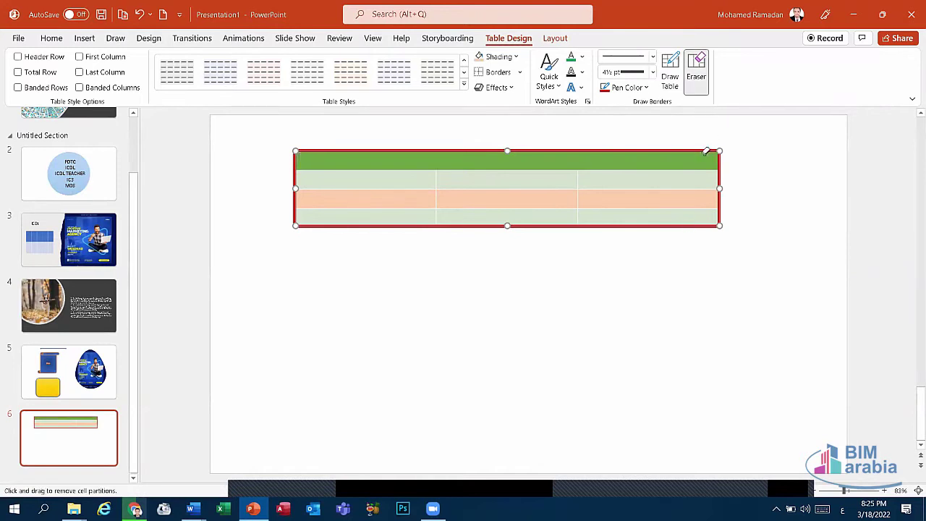
click(506, 165)
key(Escape)
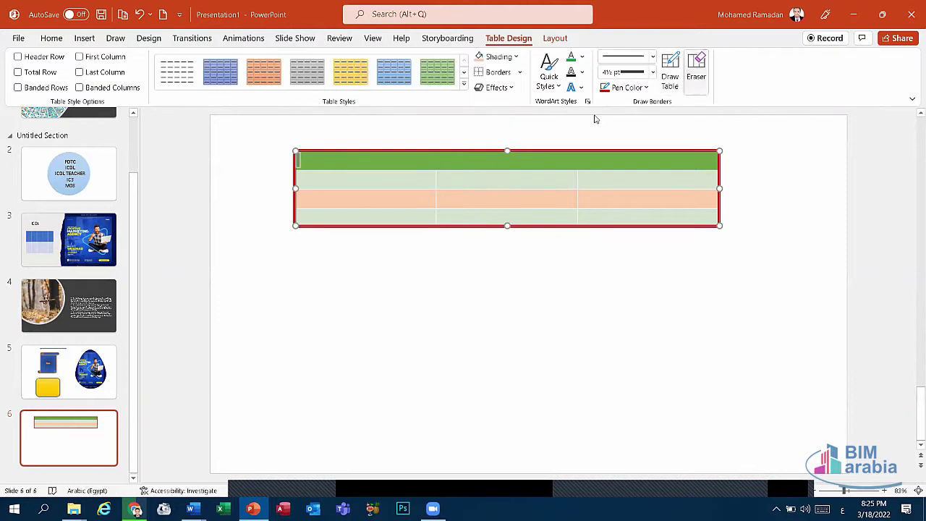
Undo the stray table edit and its red outline, then reselect the table
click(554, 39)
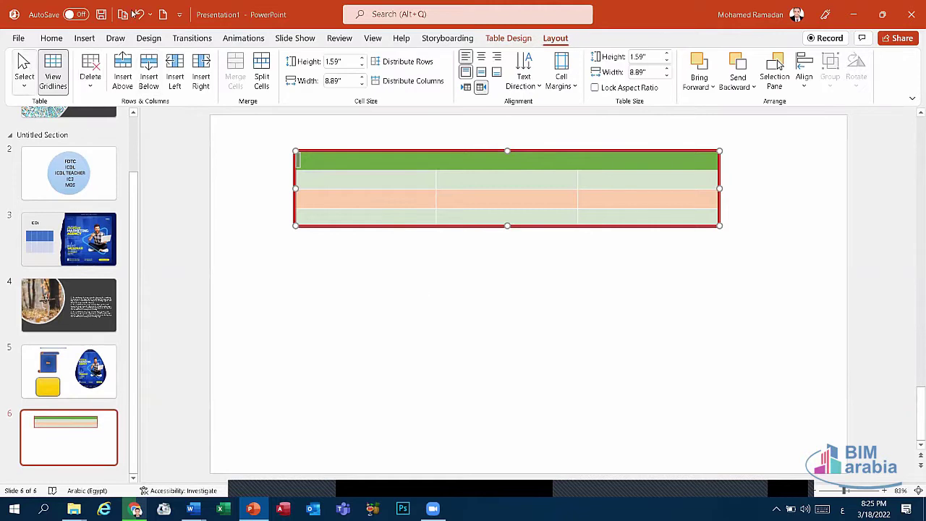
click(24, 81)
click(24, 81)
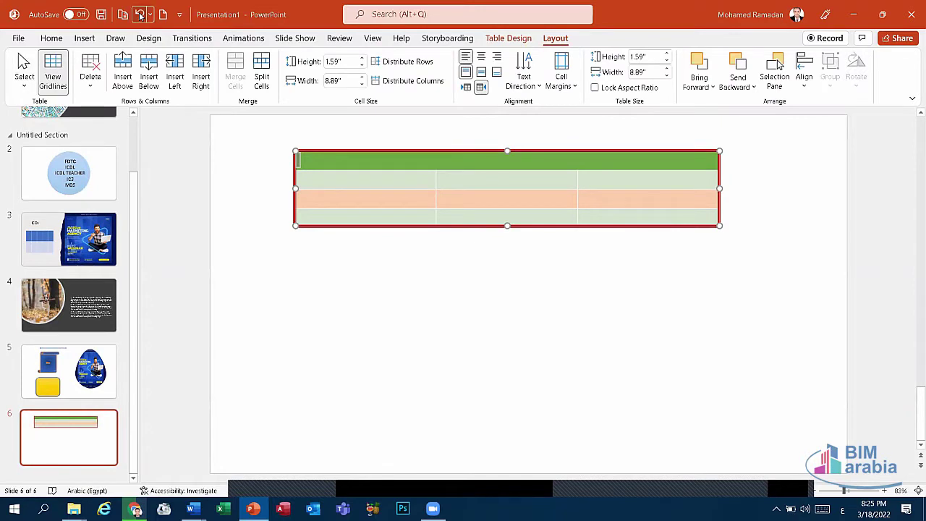
click(140, 16)
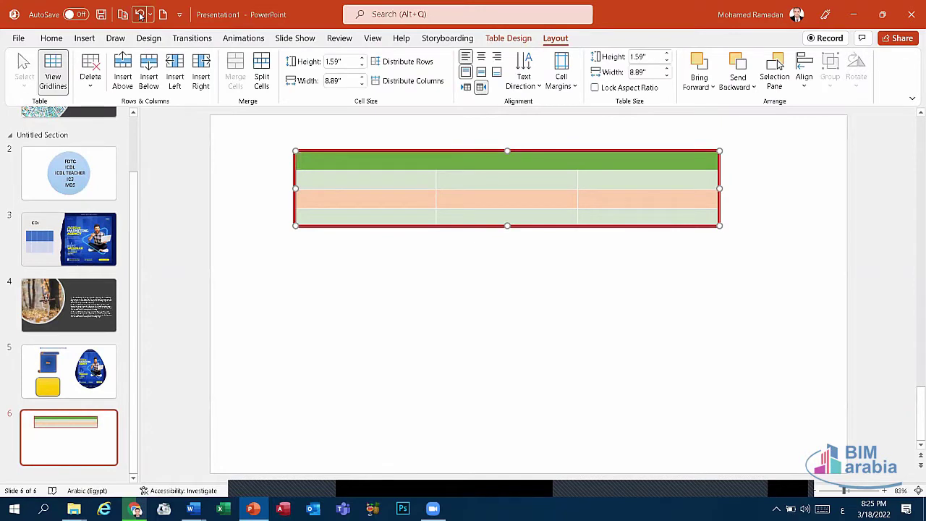
click(521, 295)
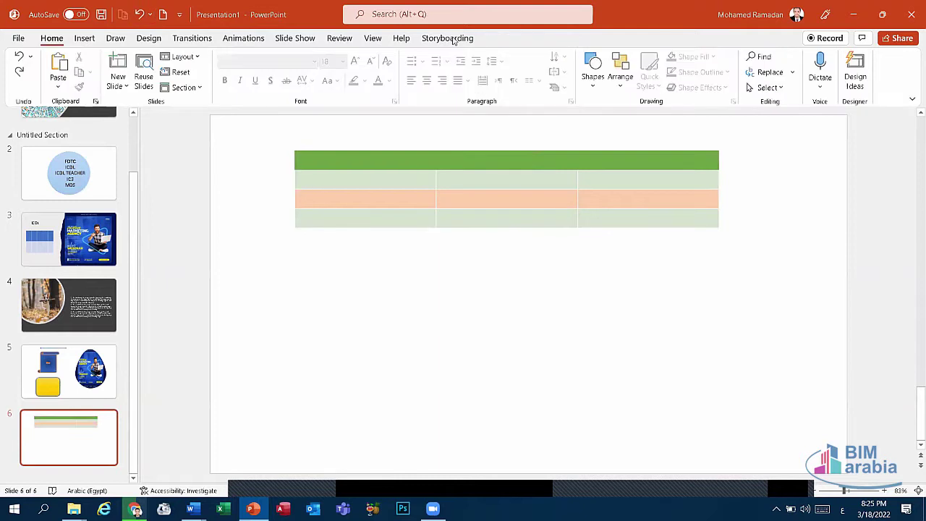
click(536, 159)
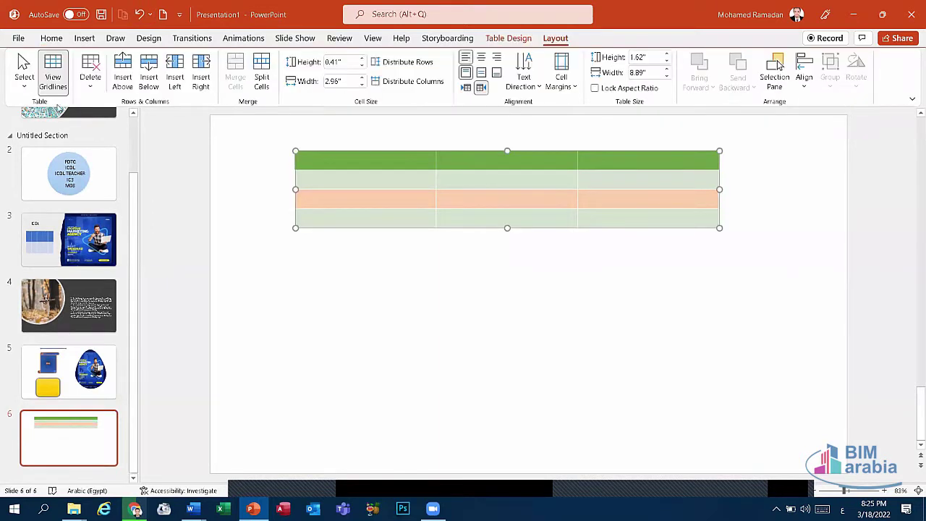
click(24, 76)
click(36, 104)
With the caret in the orange row, turn the table gridlines on
click(367, 202)
click(24, 90)
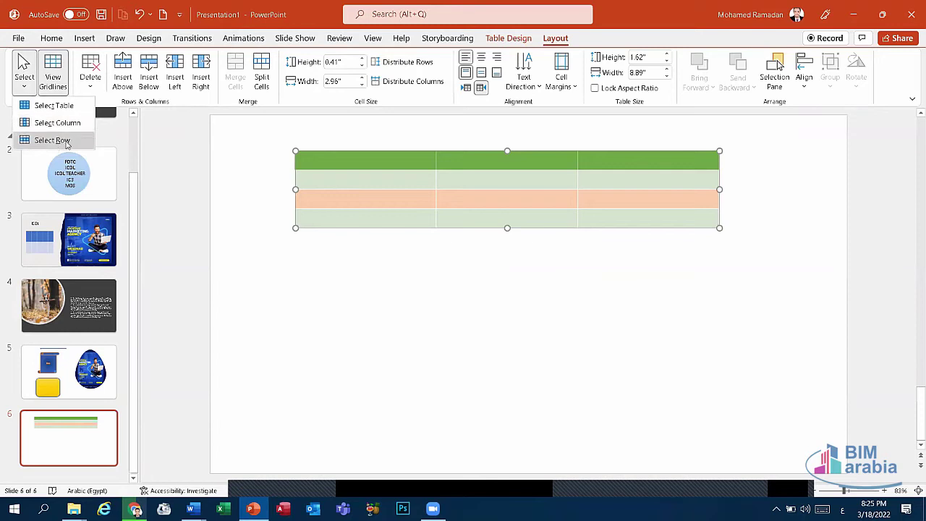
click(55, 75)
click(55, 76)
click(55, 75)
click(55, 76)
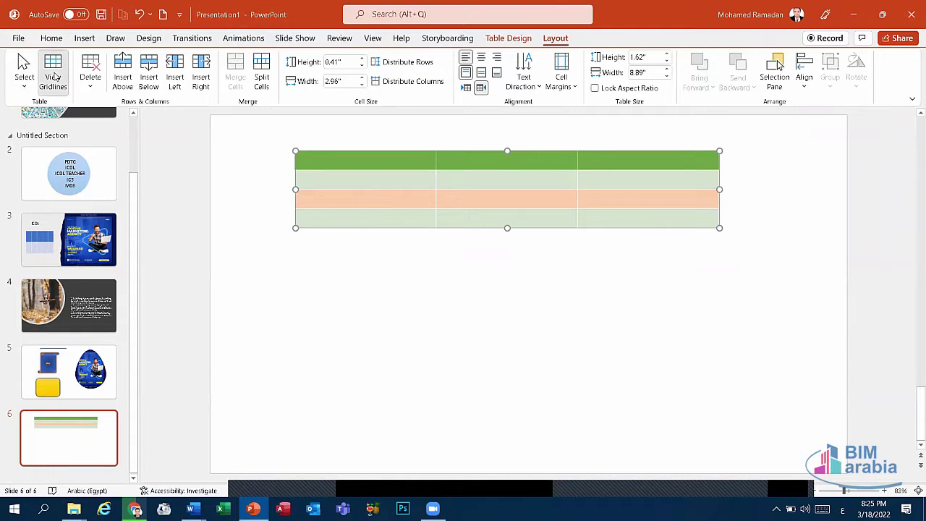
click(55, 75)
click(55, 75)
click(55, 76)
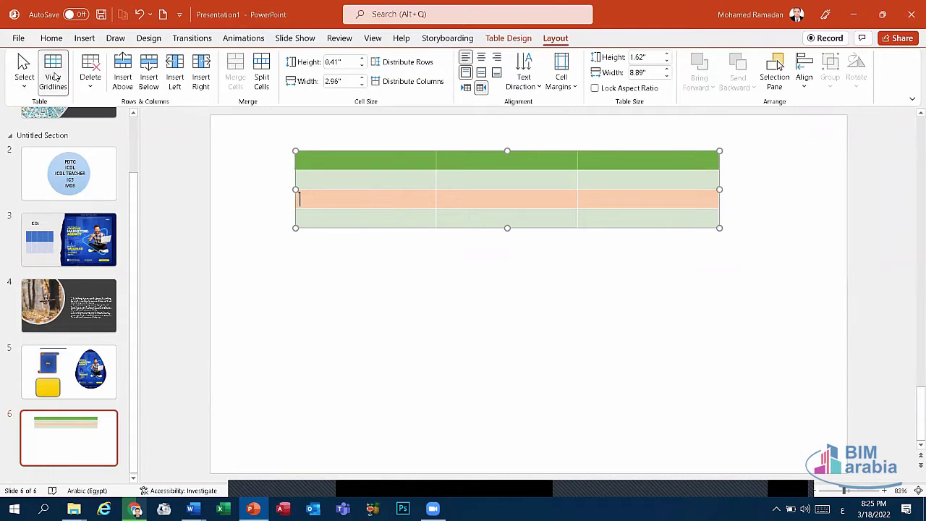
click(55, 76)
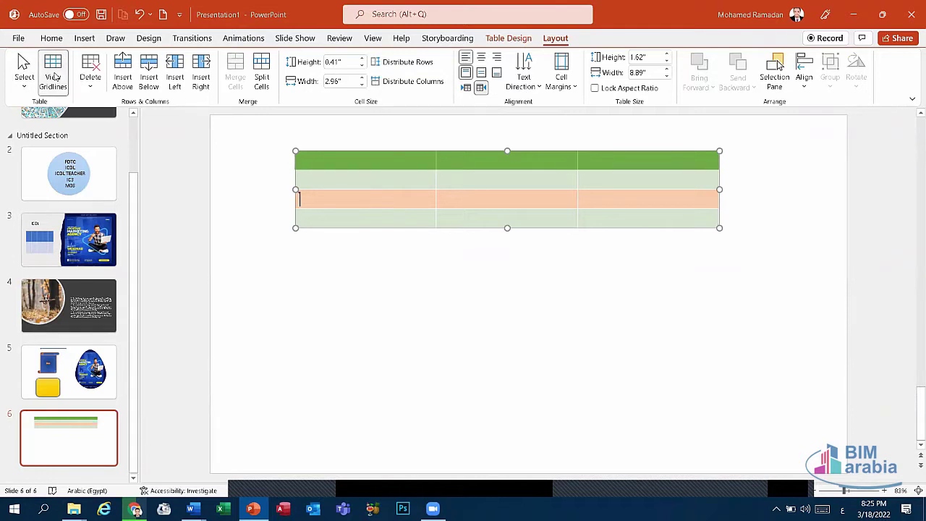
Try inserting a row below and a column to the right, undoing each, without deleting anything
click(90, 78)
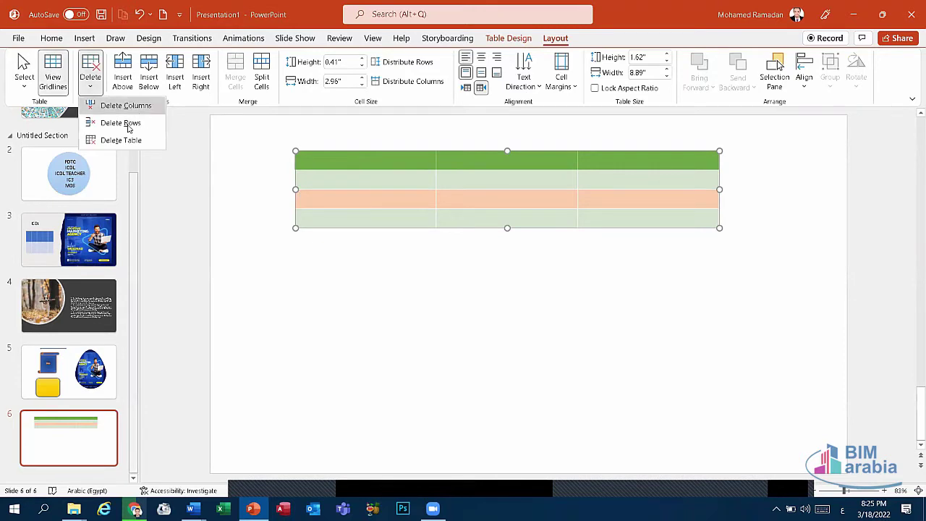
key(Down)
click(413, 173)
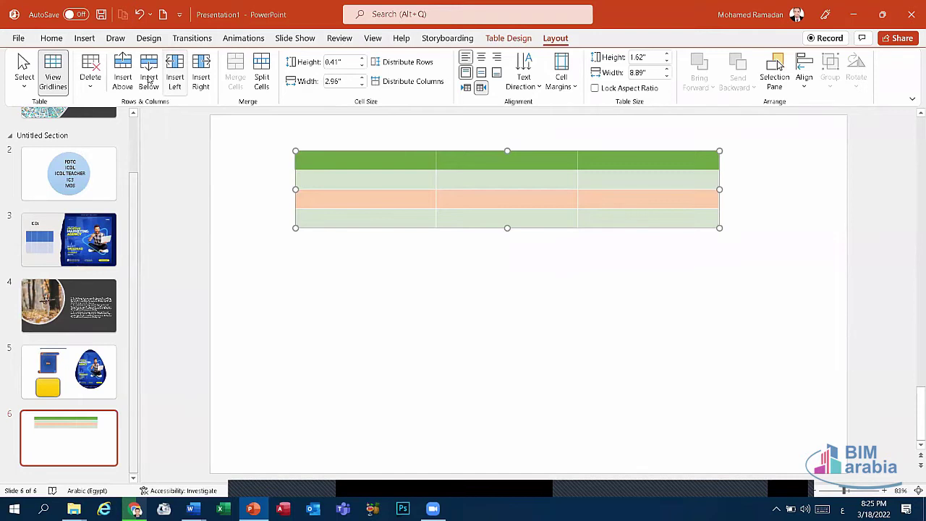
click(149, 79)
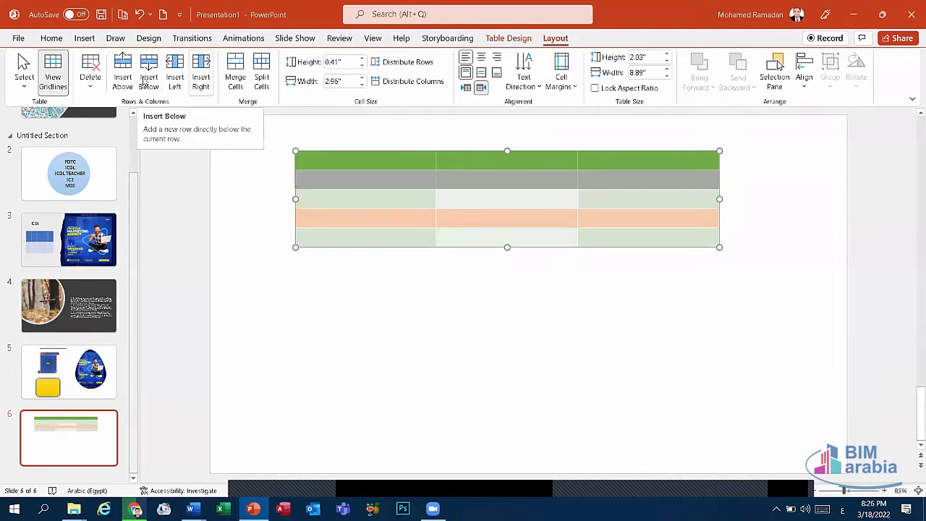
click(139, 14)
click(163, 15)
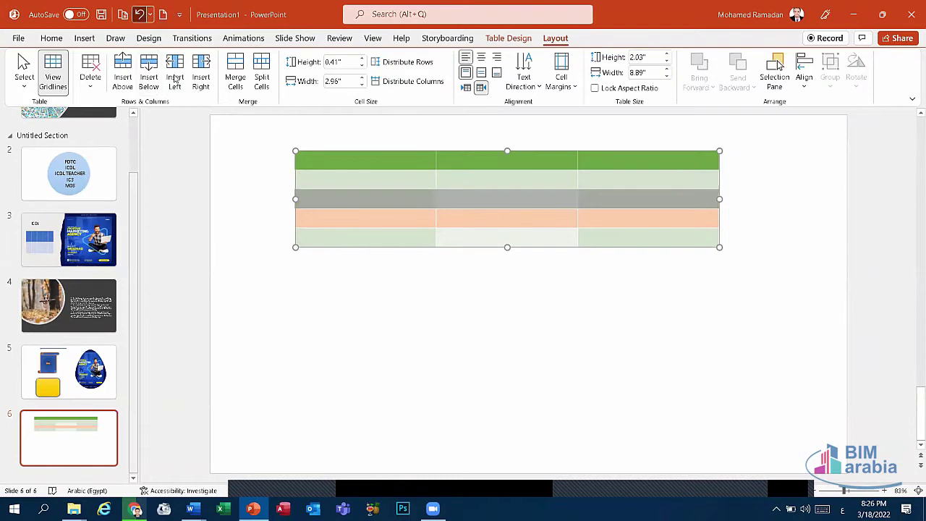
key(ctrl+z)
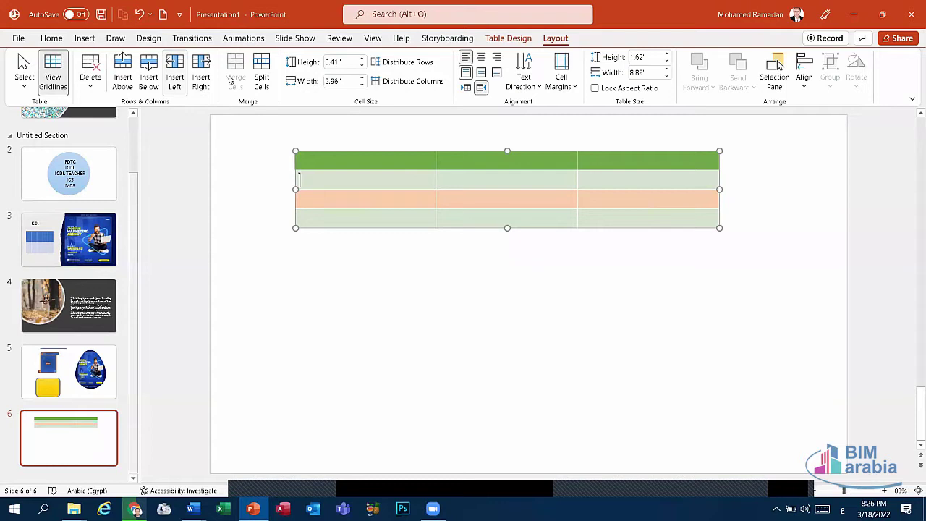
click(201, 76)
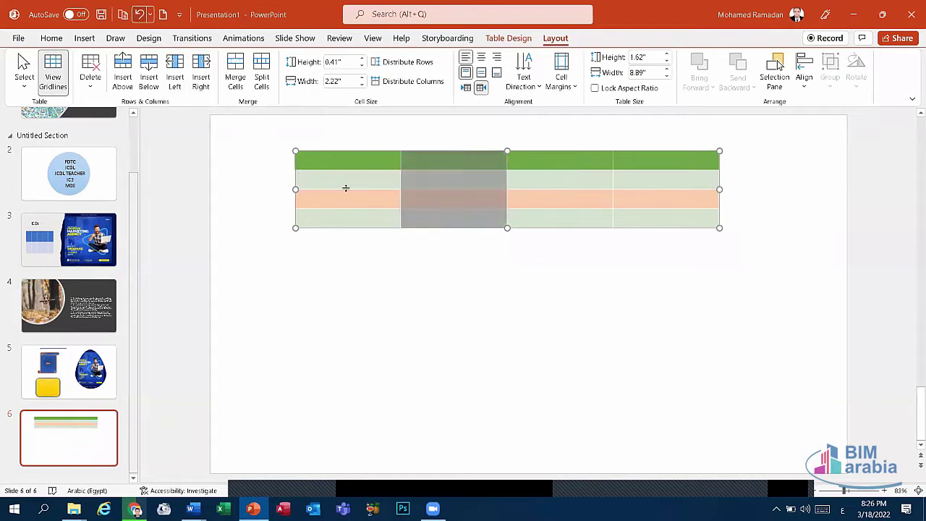
key(ctrl+z)
Merge the first column's top two cells into one tall green cell
drag(354, 162, 360, 173)
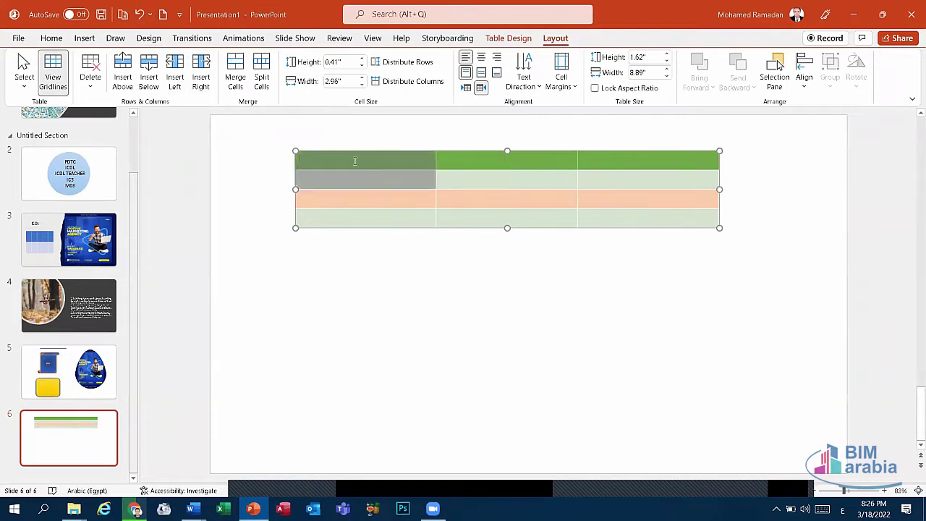
click(355, 160)
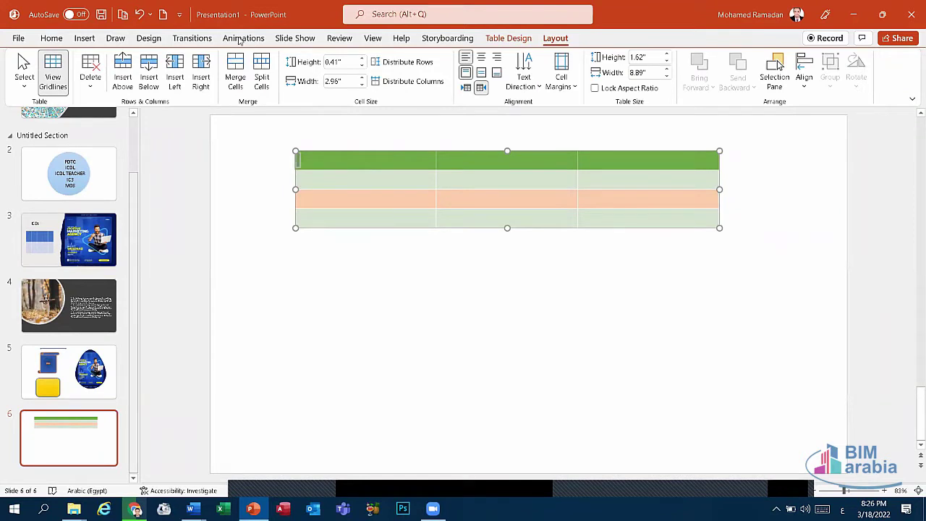
key(shift+Down)
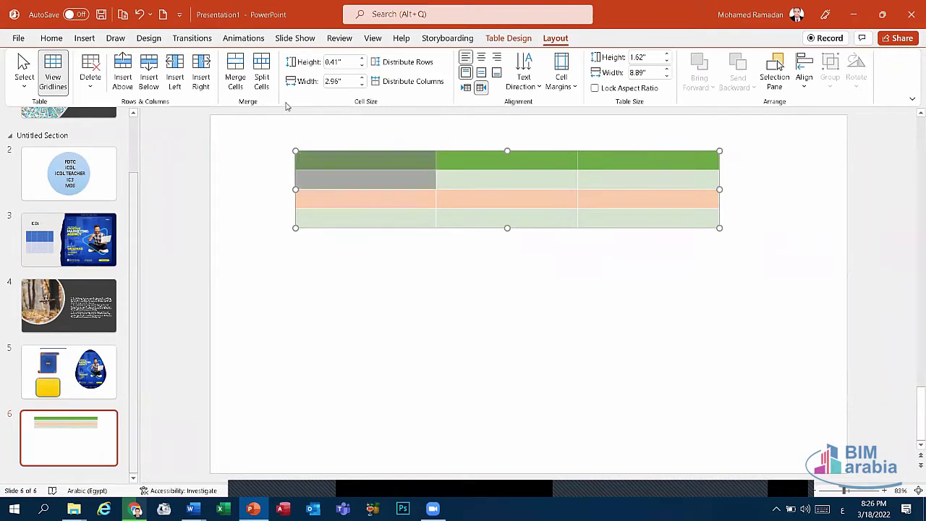
click(235, 76)
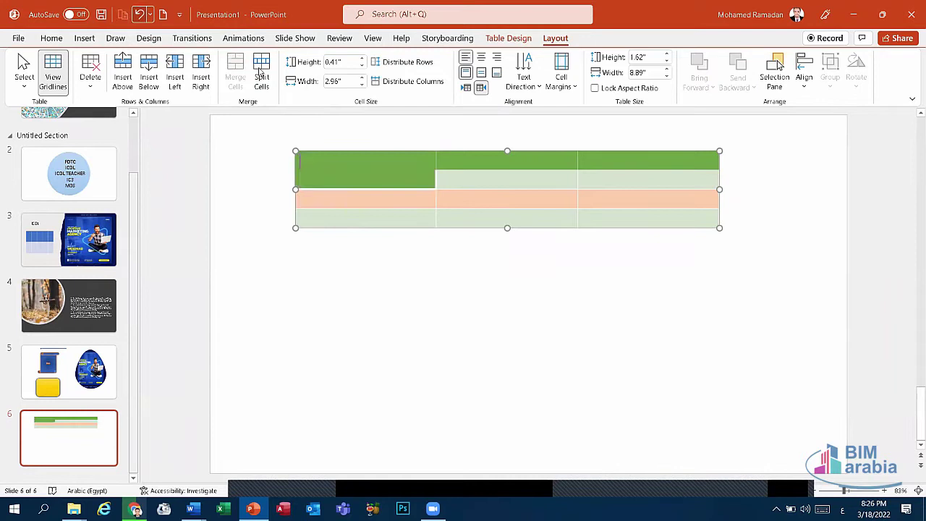
Undo the merge, split a cell into 2 columns, then undo the split
key(ctrl+z)
key(ctrl+z)
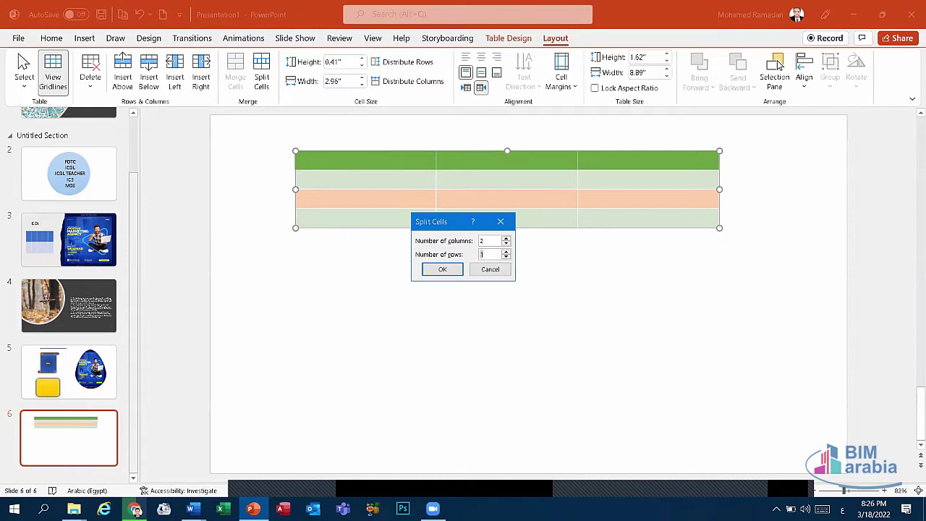
click(445, 269)
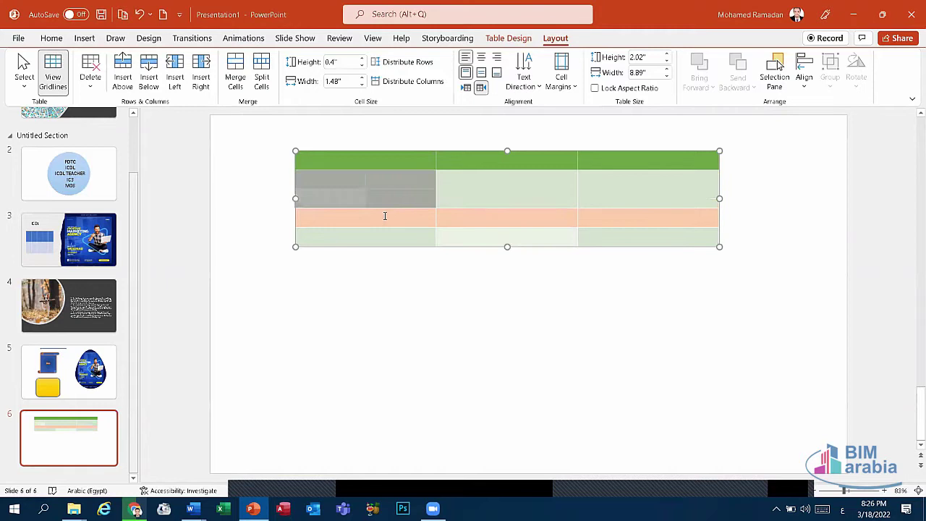
click(385, 216)
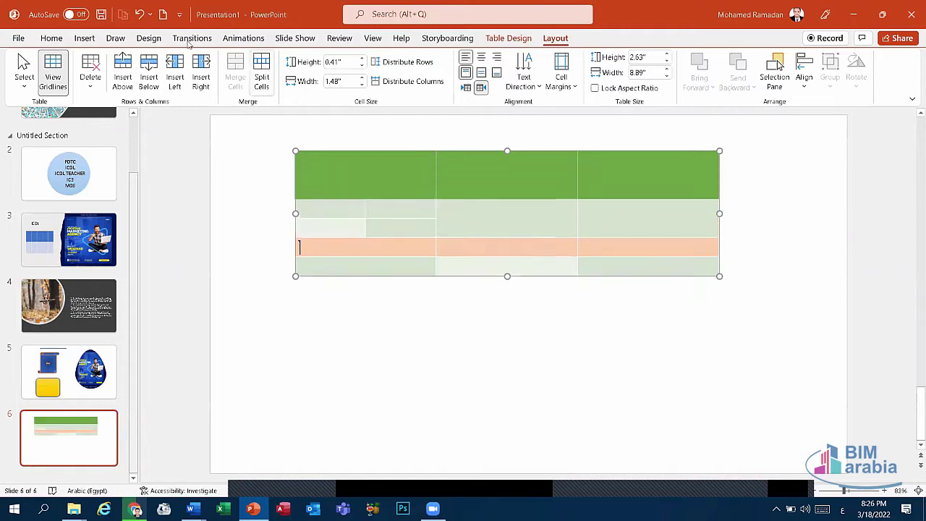
click(140, 14)
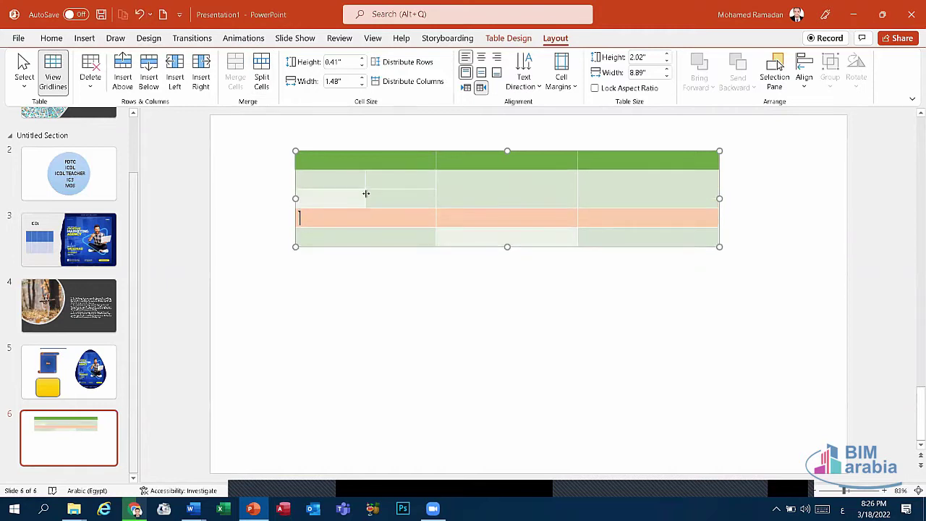
click(140, 15)
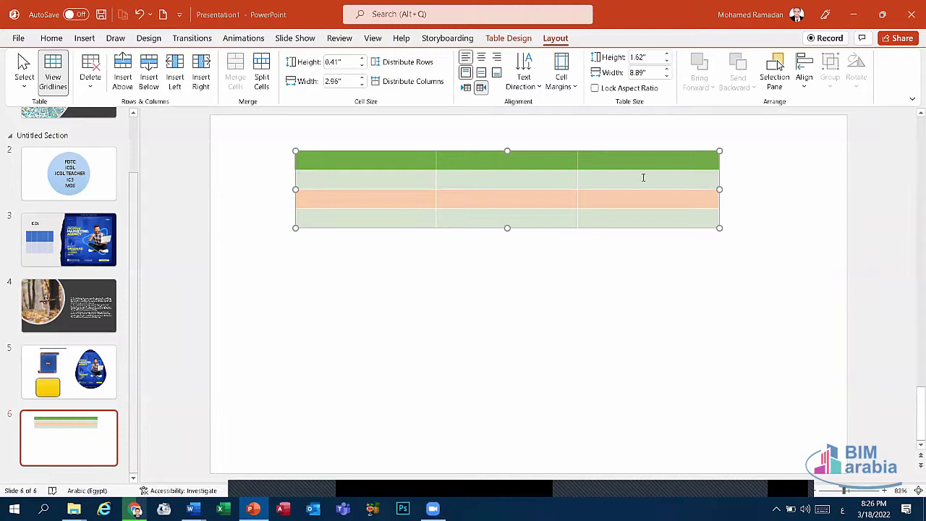
Select the second row and raise its height to about 0.68", dragging it taller
drag(643, 177, 352, 179)
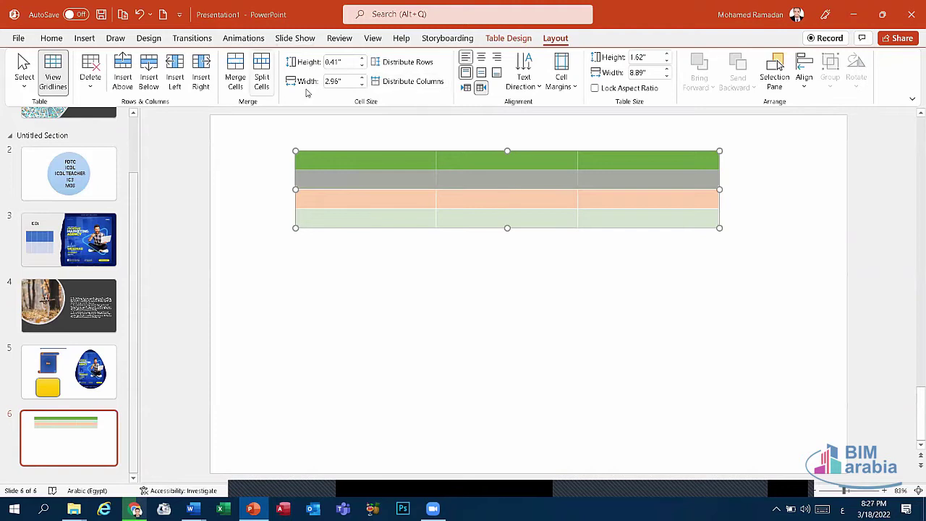
click(341, 63)
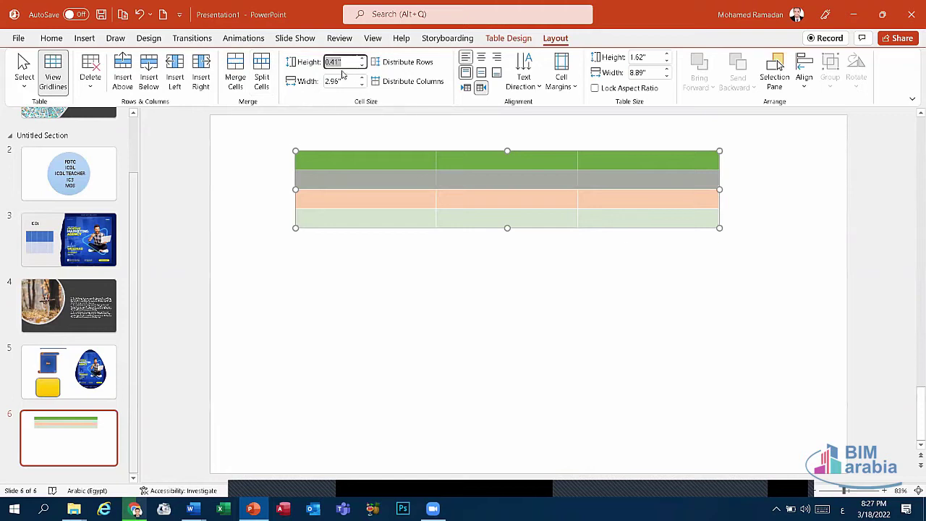
click(343, 80)
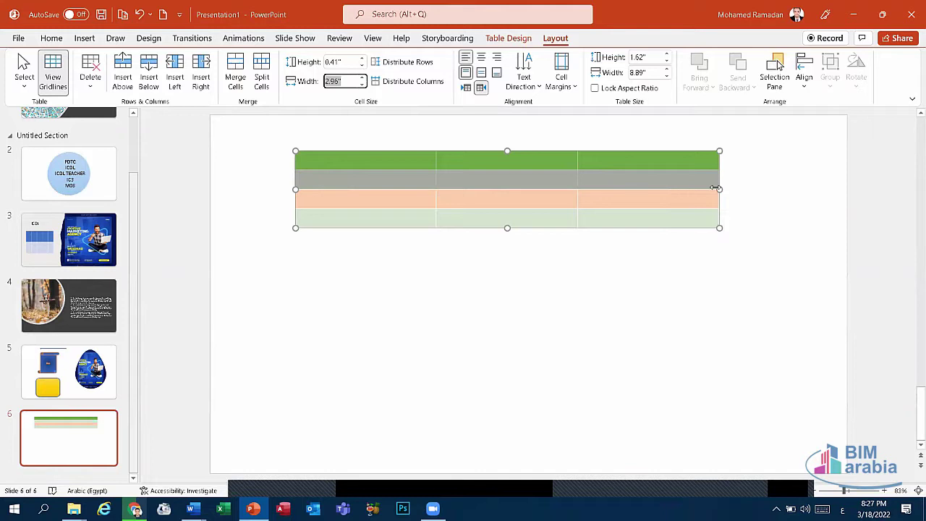
click(692, 188)
drag(694, 188, 695, 242)
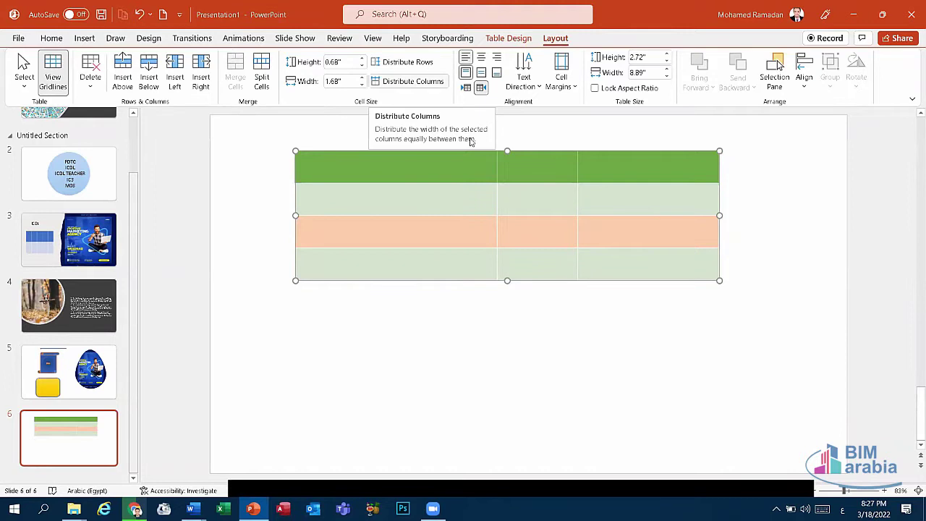
Distribute columns to 2.95" each, add right-aligned Arabic header text, and make the header row 1.98" tall
click(408, 81)
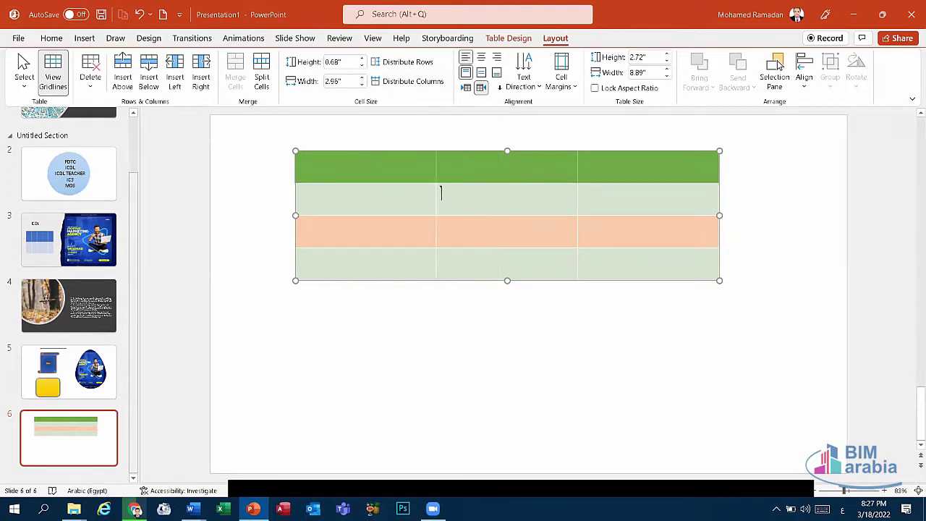
click(481, 177)
click(481, 57)
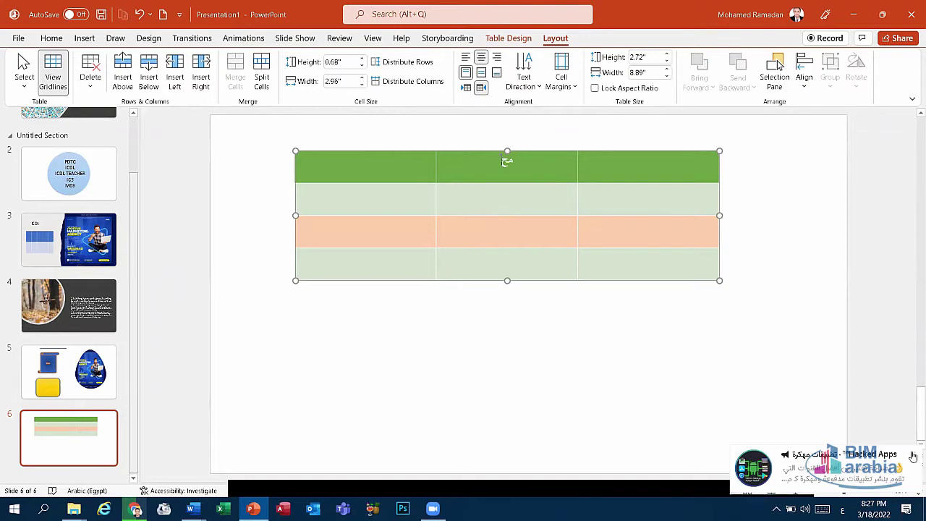
text(محمد)
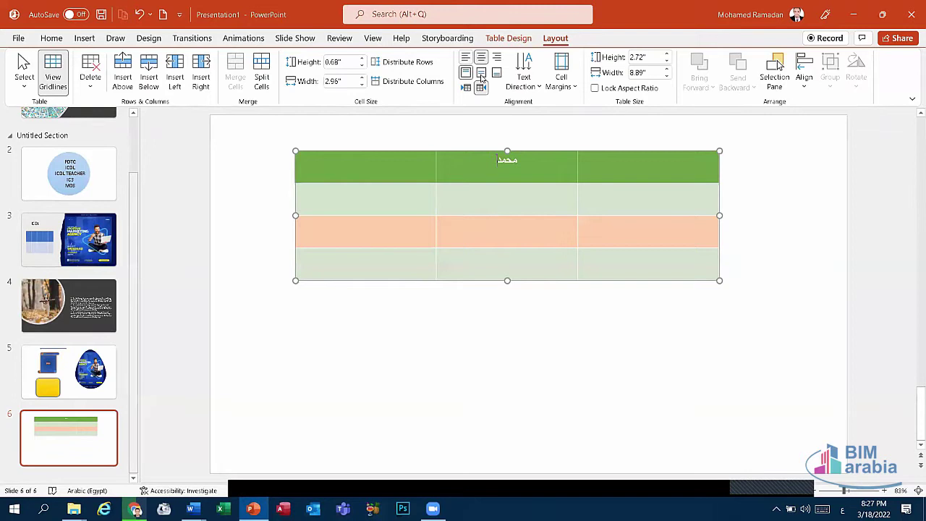
key(ctrl+r)
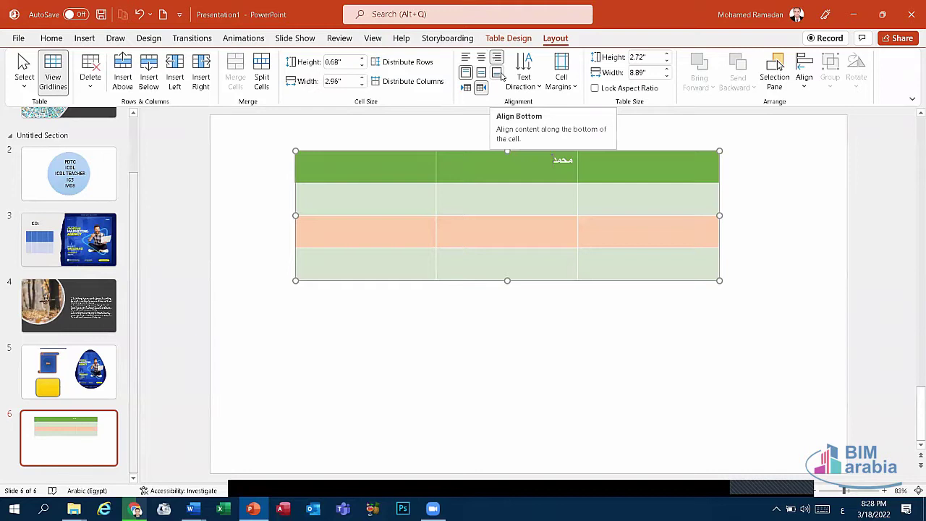
key(Return)
key(Return)
key(Return)
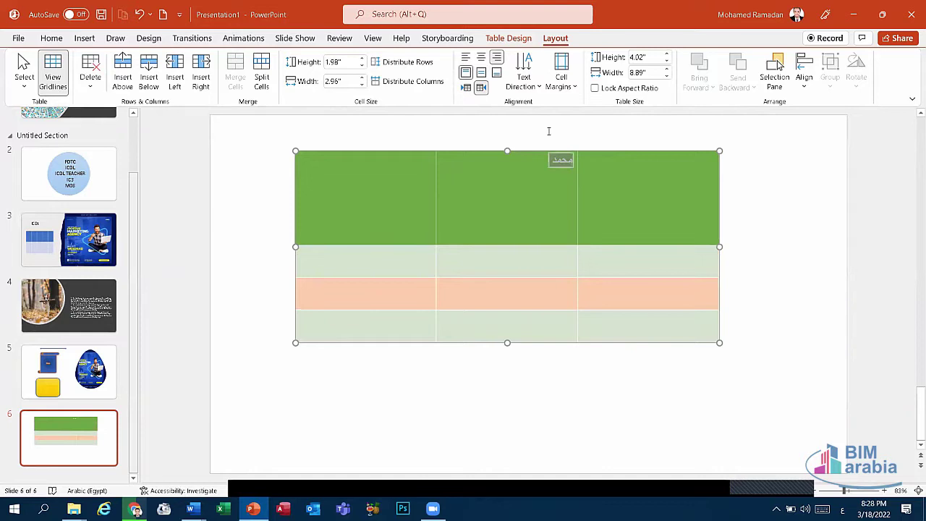
Centre the Arabic header text vertically, keep right-to-left table order, and set vertical text direction
click(497, 72)
click(481, 72)
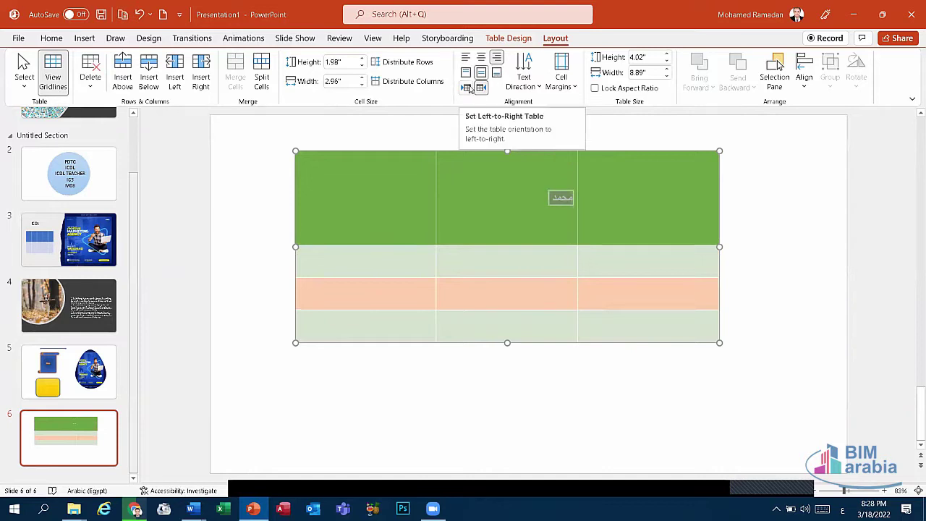
click(468, 88)
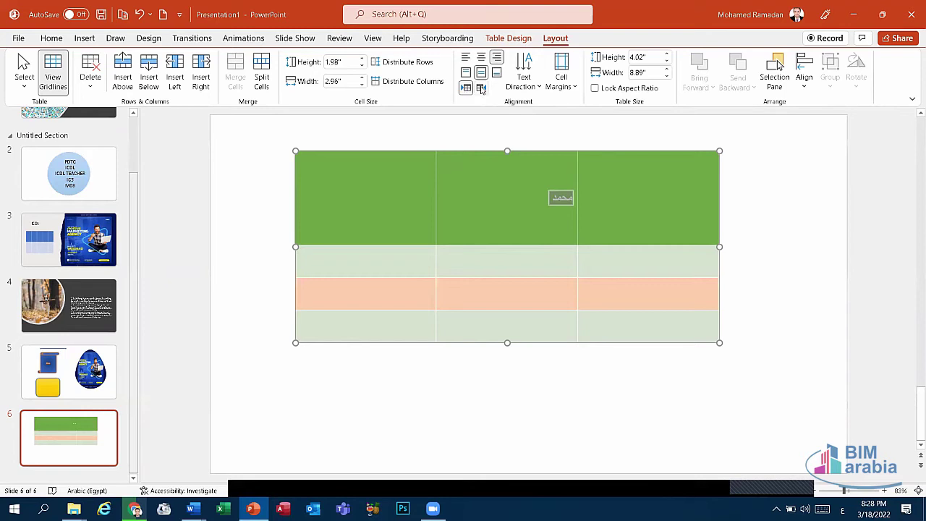
click(482, 88)
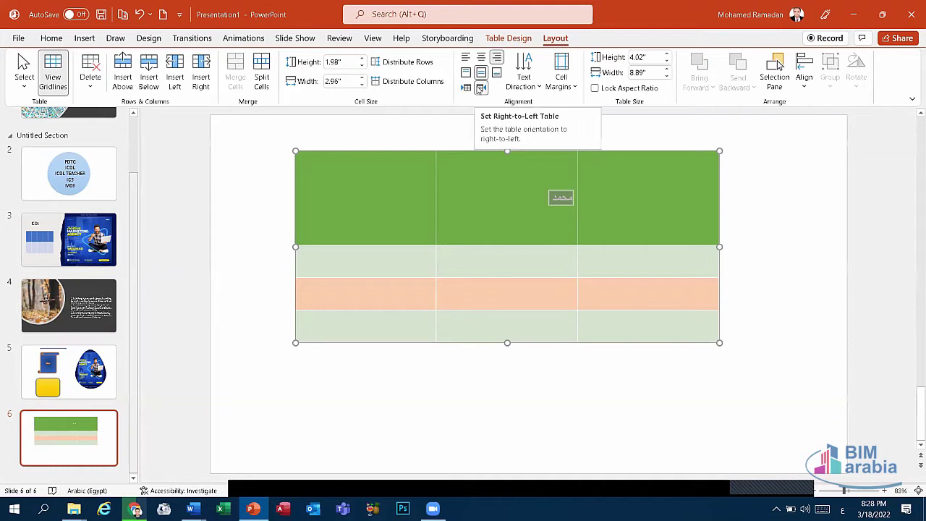
click(478, 88)
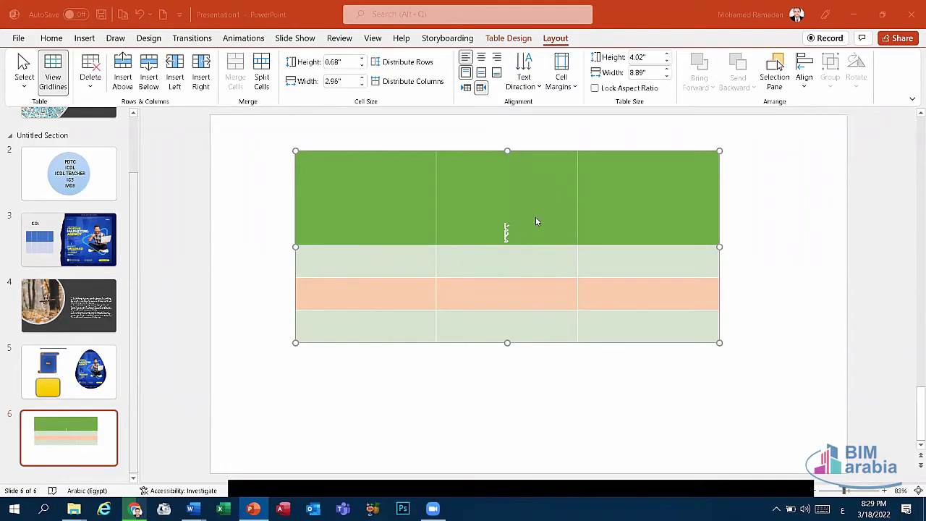
click(470, 88)
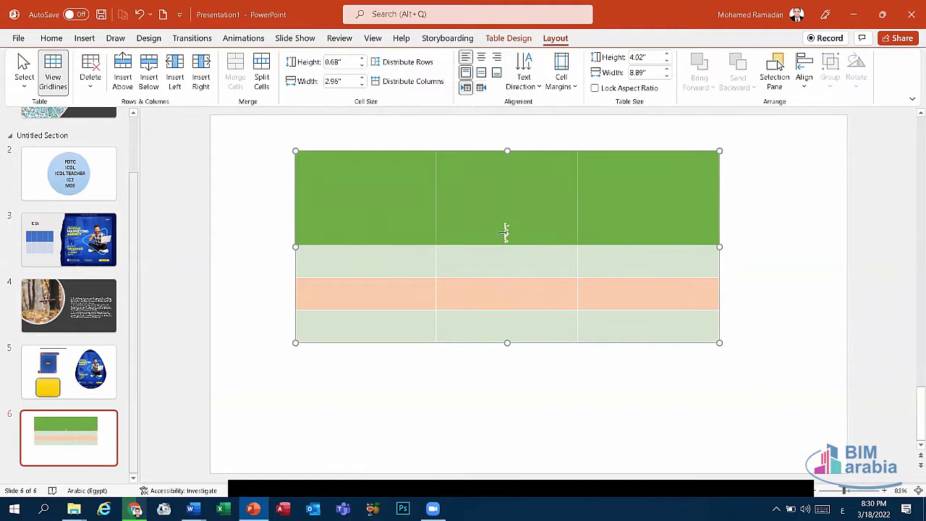
Select the middle header cell and show the Normal, None, Narrow and Wide margin presets
click(550, 208)
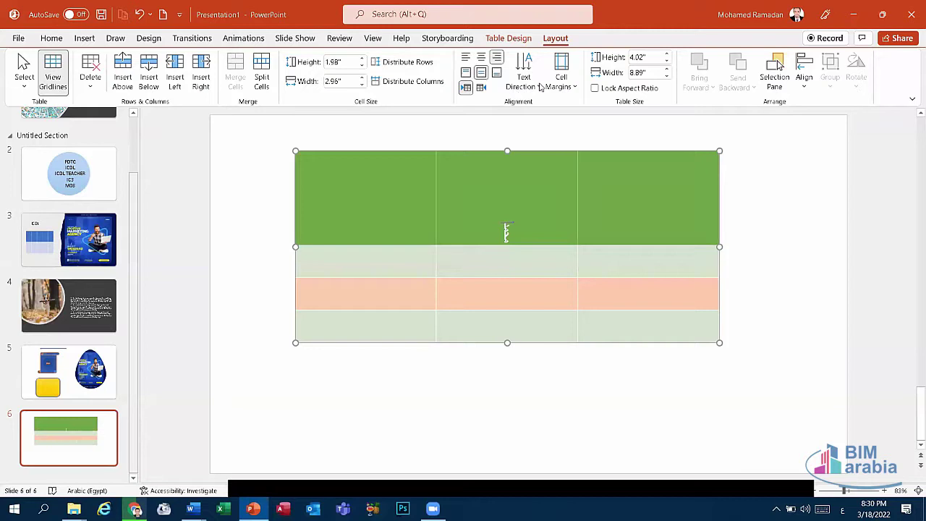
click(523, 76)
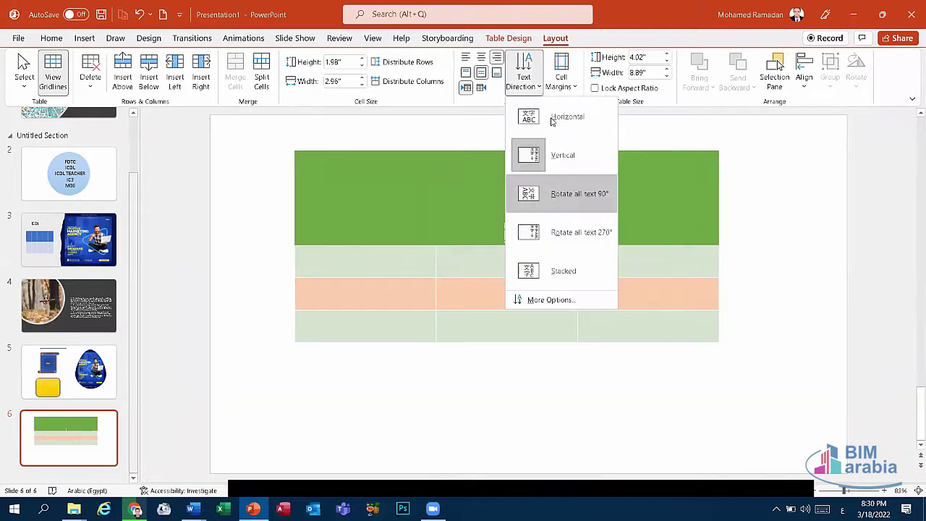
click(564, 89)
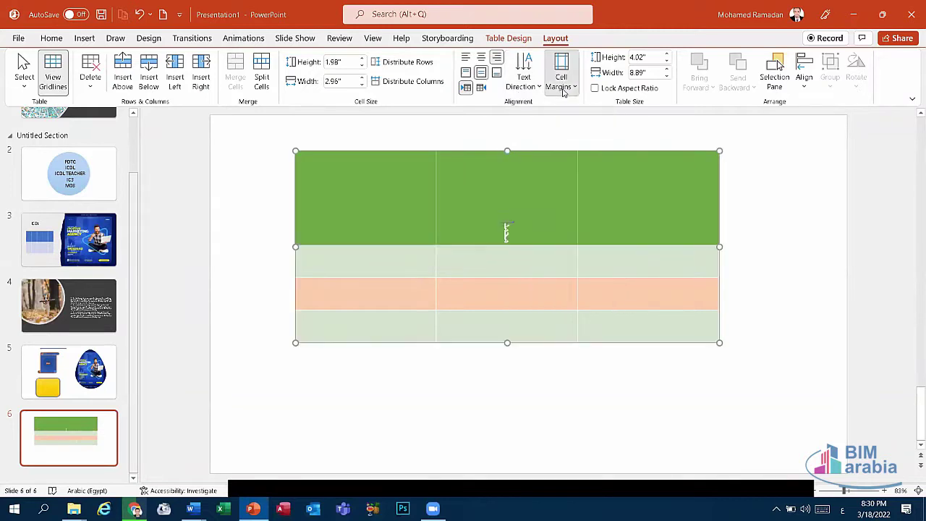
click(563, 89)
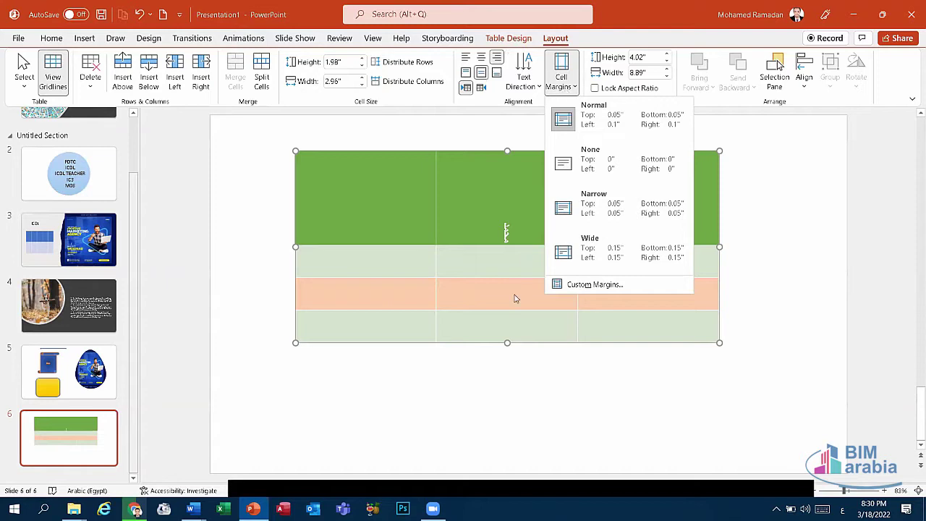
Review the Custom Margins fields and text direction in Cell Text Layout, then confirm with OK
click(600, 284)
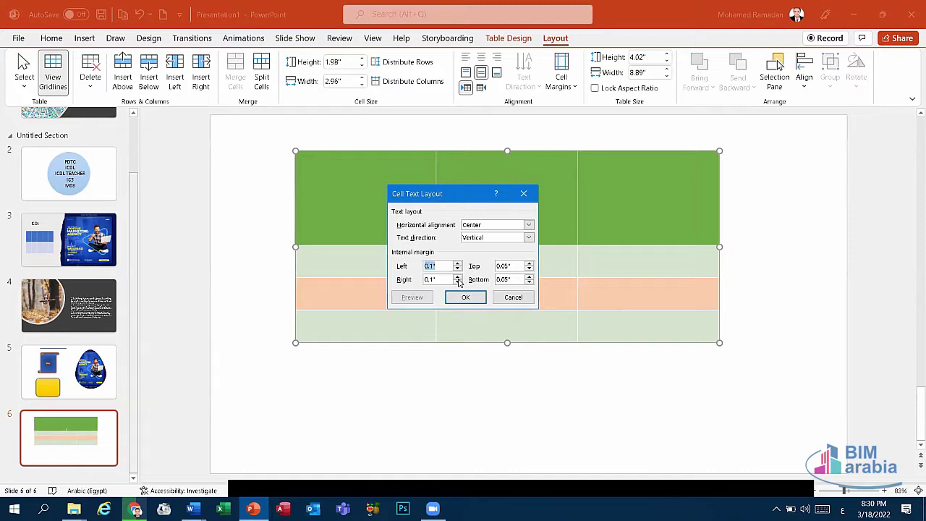
key(Tab)
key(Tab)
key(Tab)
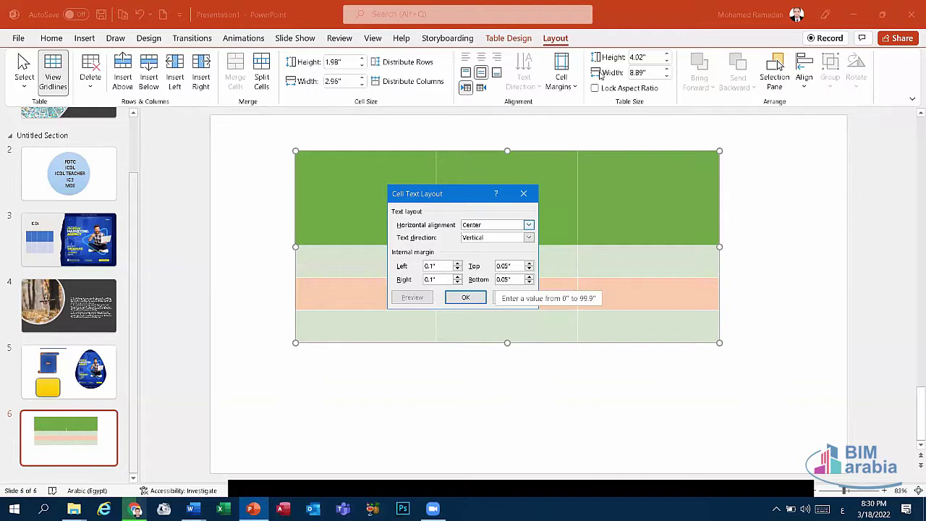
key(alt+Down)
key(Return)
key(Return)
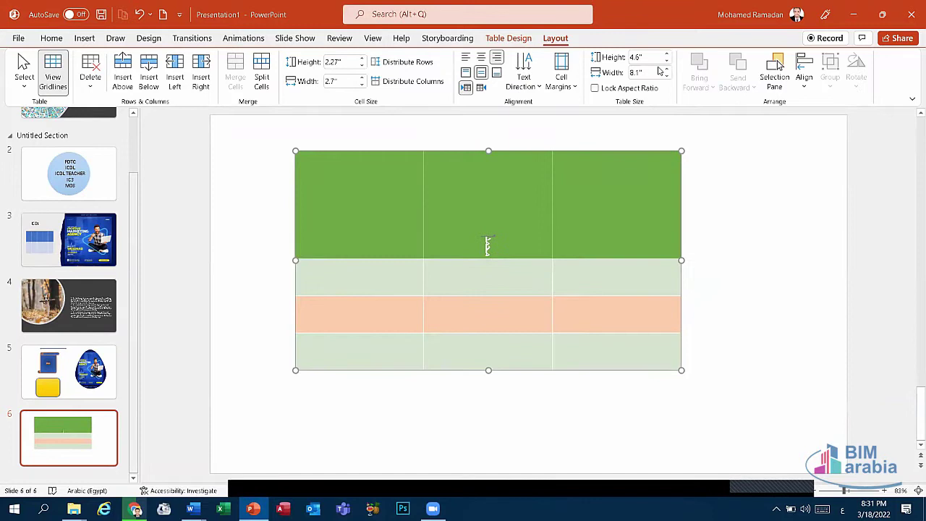
click(595, 87)
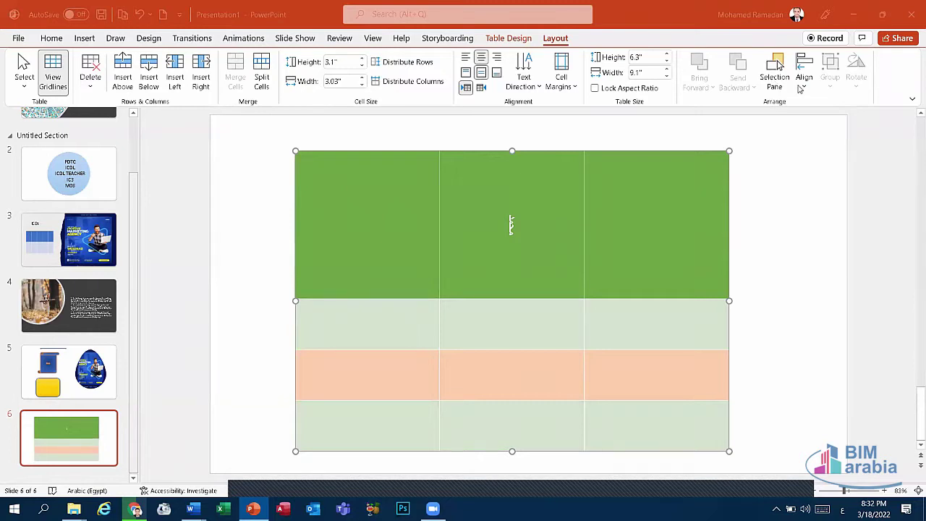
click(803, 81)
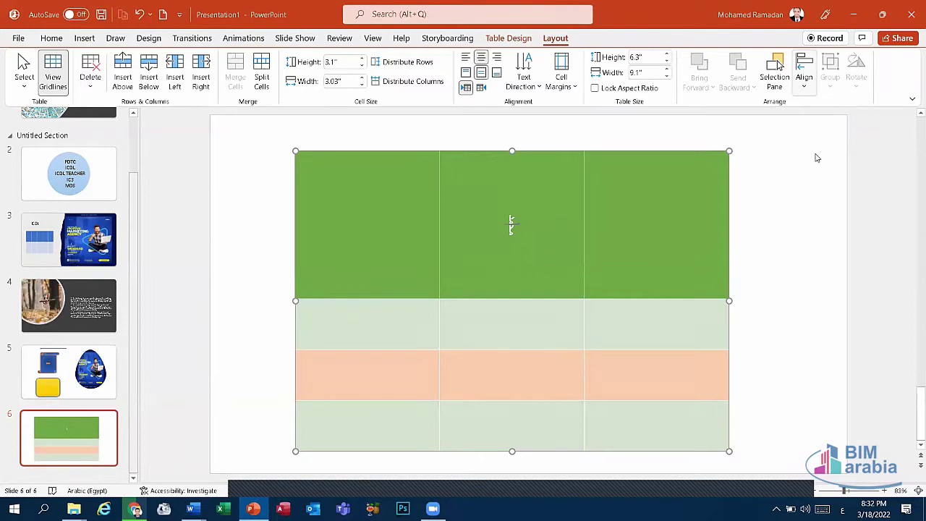
key(Escape)
click(506, 38)
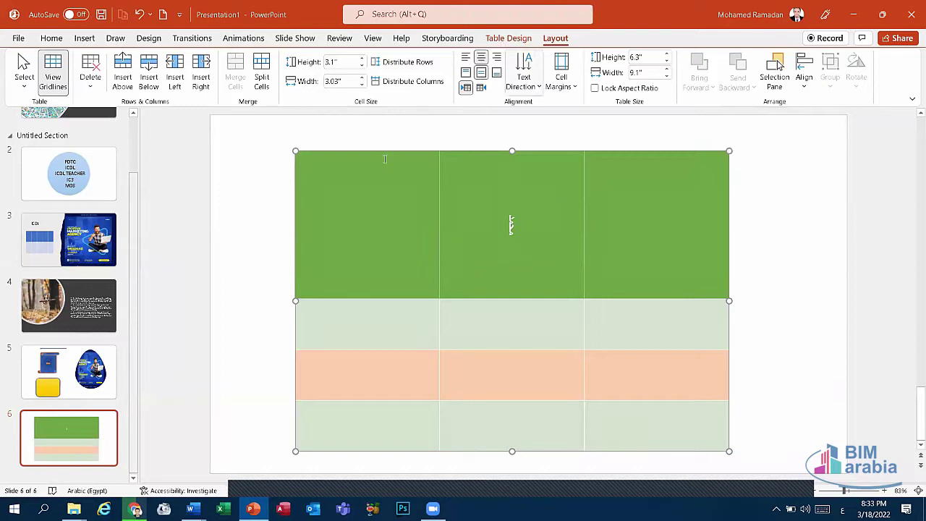
click(336, 152)
Delete the green table and insert 507.jpg from this device onto slide 6
key(Delete)
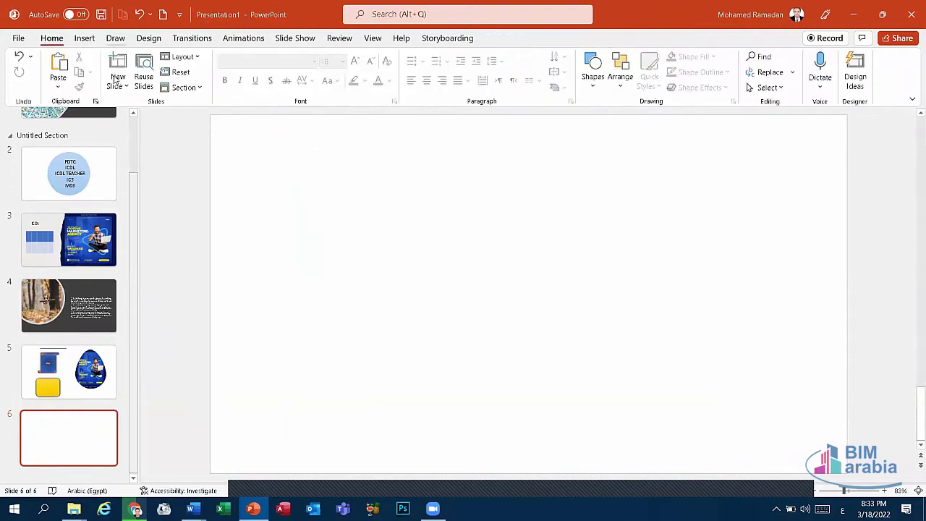
scroll(118, 79, down, 1)
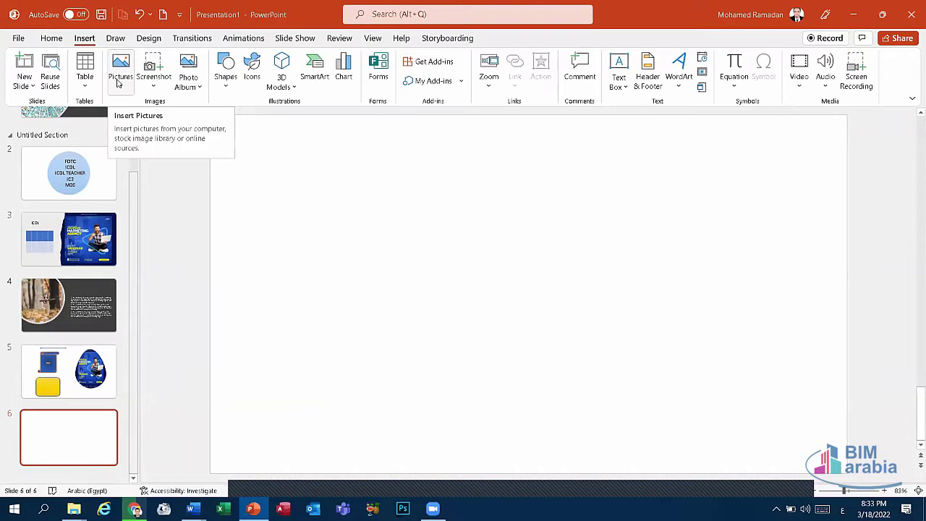
click(120, 80)
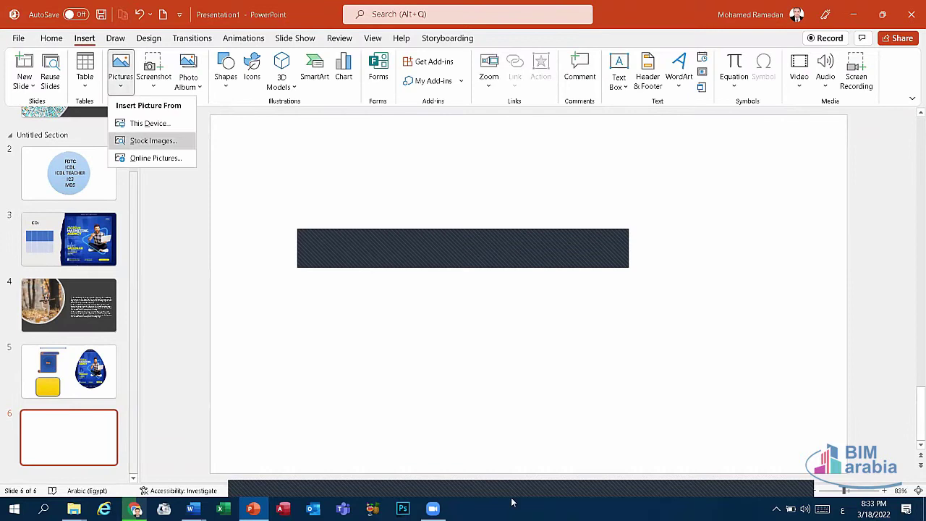
click(149, 124)
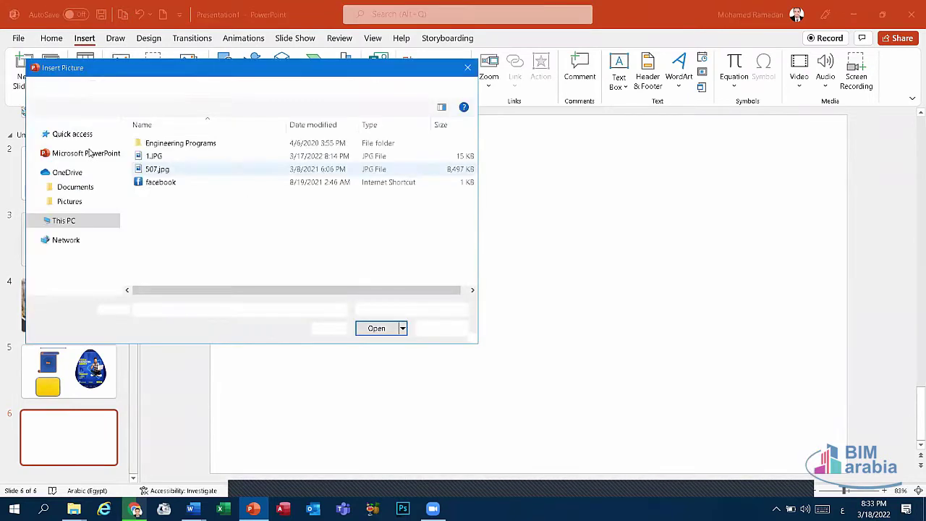
click(157, 221)
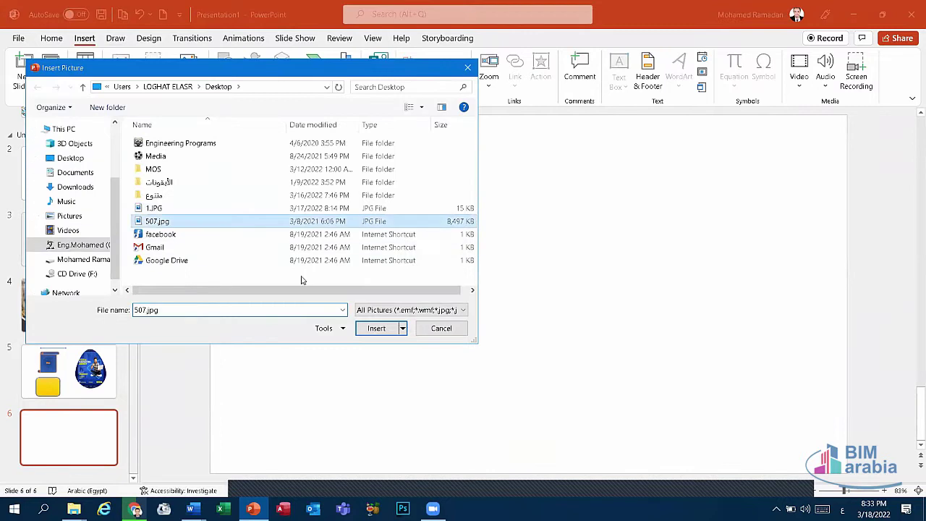
click(380, 329)
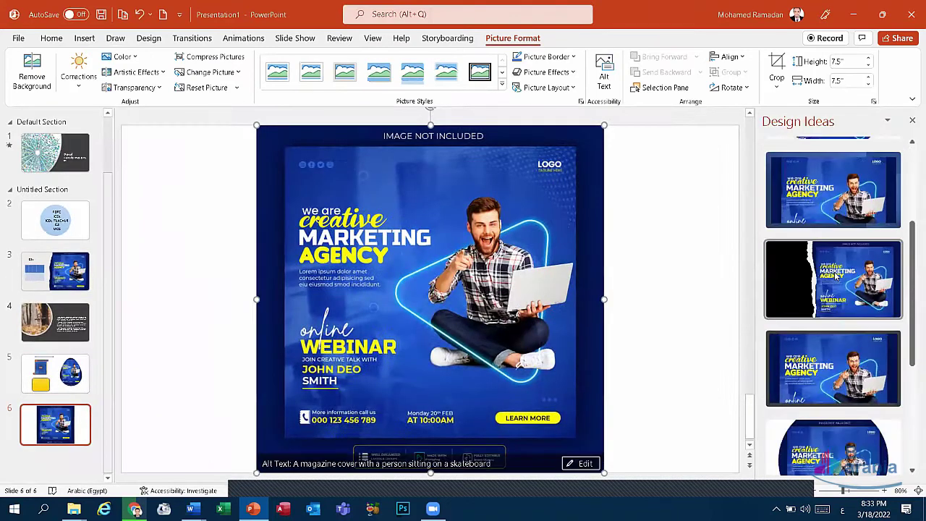
Load more Design Ideas suggestions for the webinar poster slide
scroll(803, 246, down, 3)
scroll(813, 305, down, 4)
scroll(819, 317, down, 1)
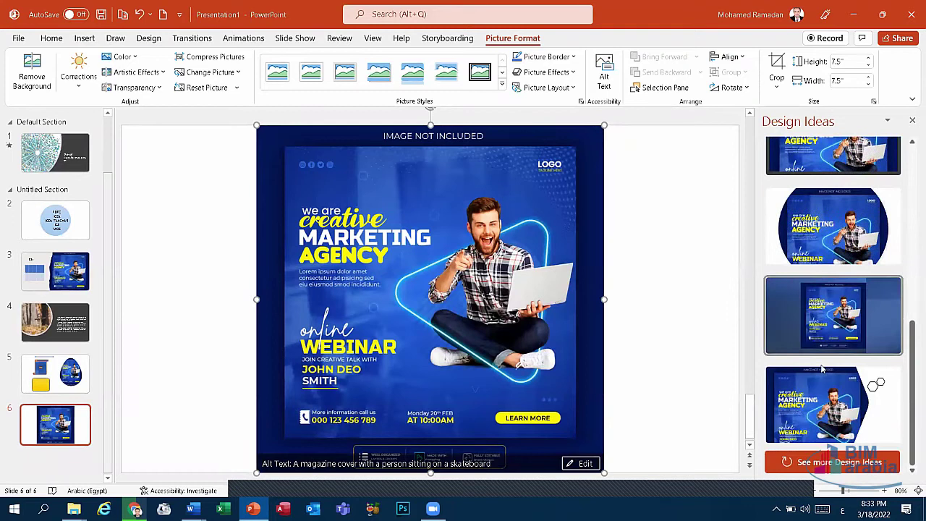
click(825, 462)
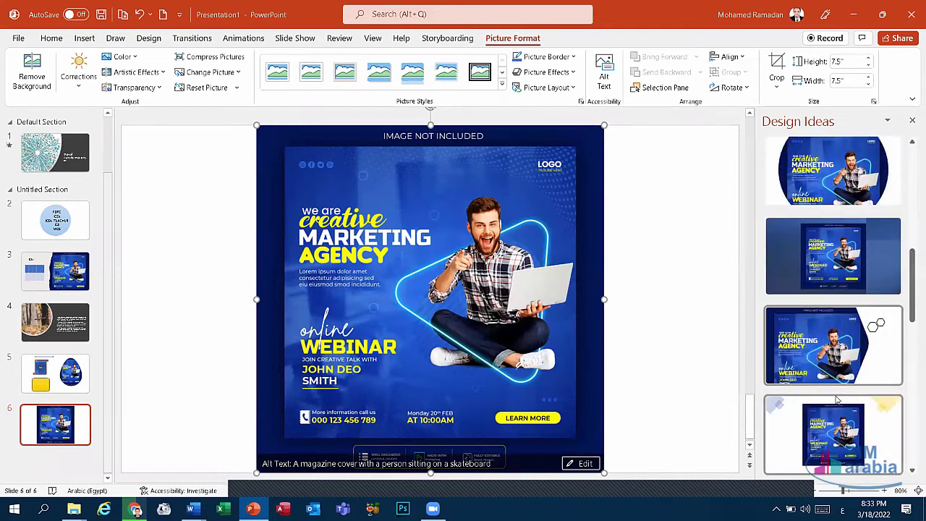
scroll(842, 371, down, 2)
scroll(842, 366, down, 2)
scroll(839, 360, down, 2)
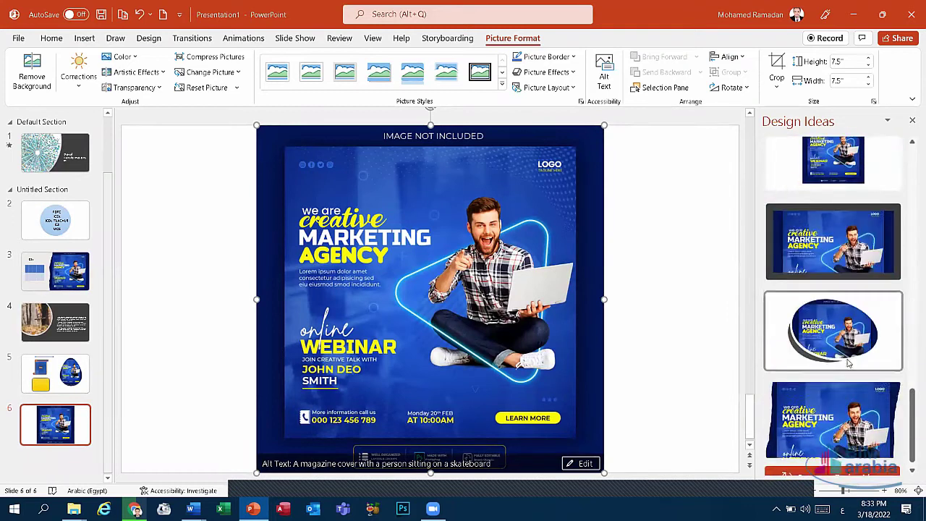
scroll(848, 362, down, 2)
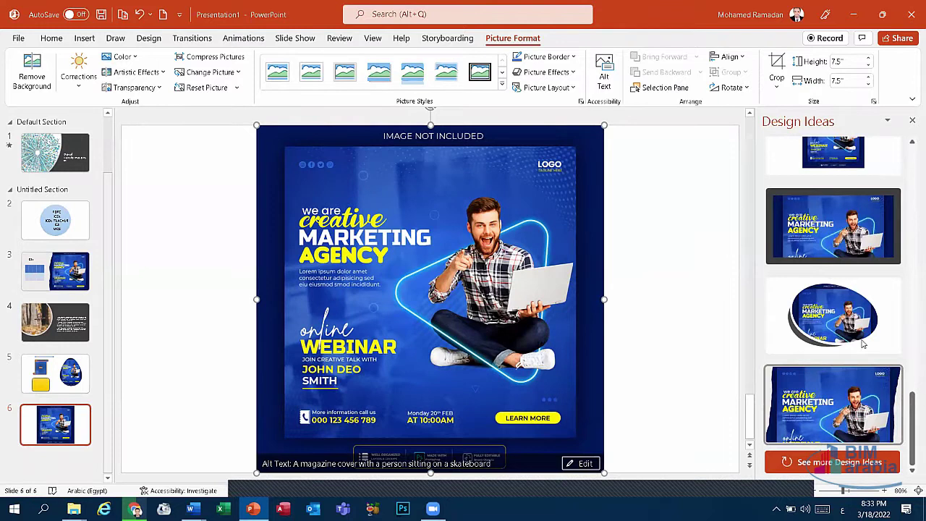
click(835, 467)
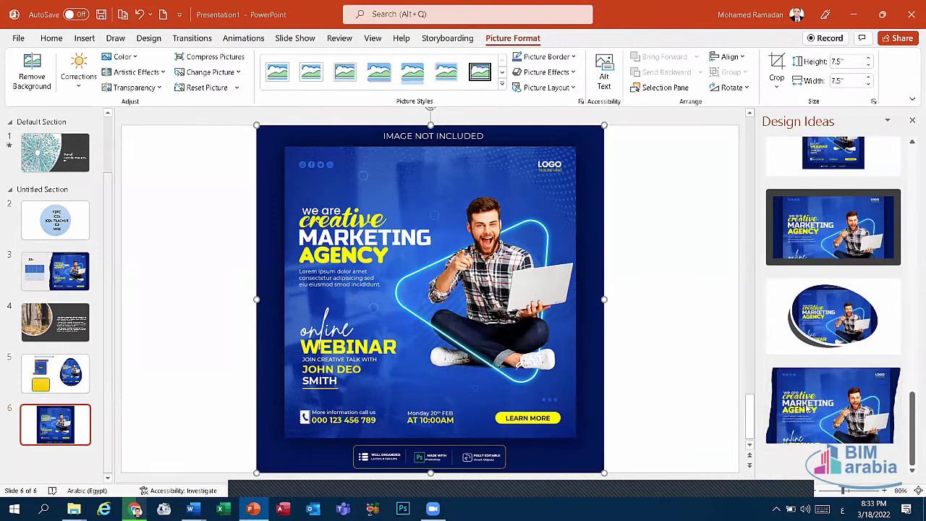
Apply the design with the torn black strip on the left
scroll(832, 387, down, 1)
scroll(832, 384, down, 1)
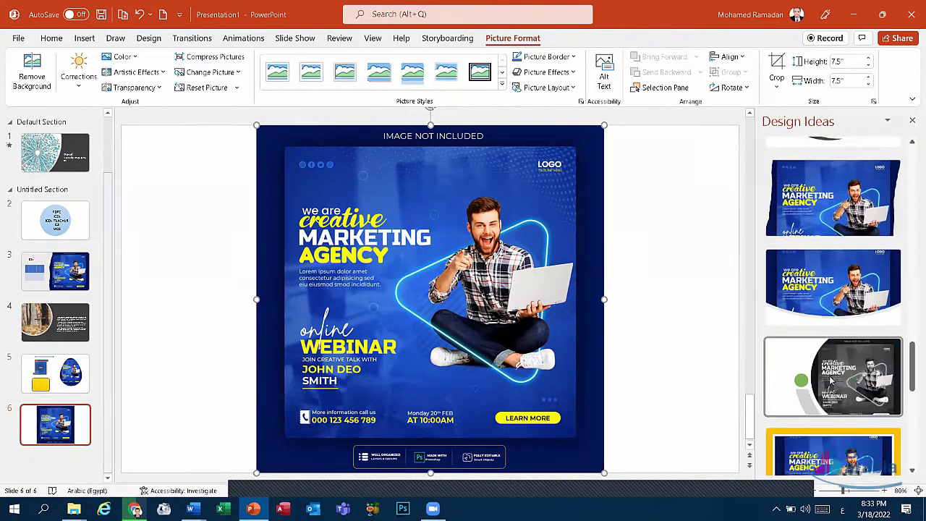
scroll(832, 378, down, 1)
scroll(832, 376, down, 1)
scroll(832, 376, down, 1)
scroll(832, 384, down, 1)
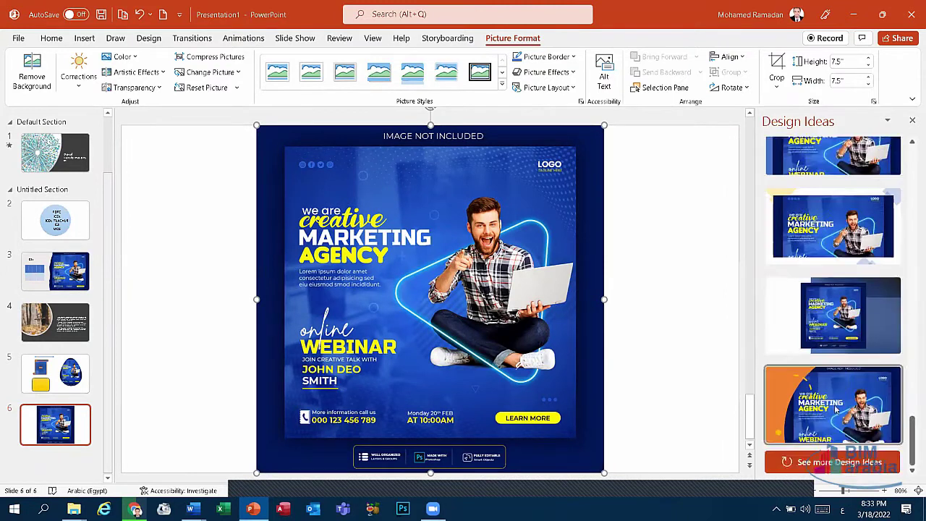
scroll(842, 268, up, 2)
scroll(842, 253, up, 2)
scroll(843, 231, up, 2)
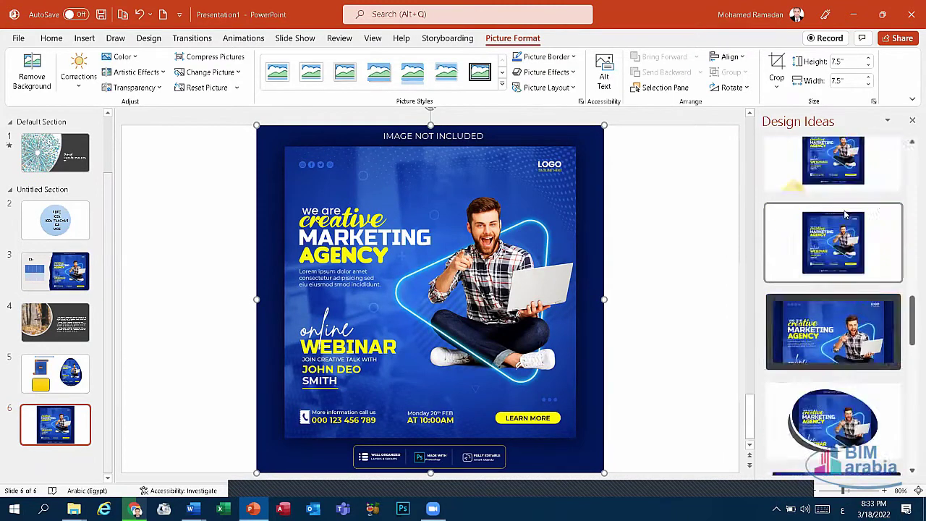
scroll(843, 213, up, 2)
scroll(840, 224, up, 2)
scroll(832, 253, up, 2)
scroll(824, 289, up, 1)
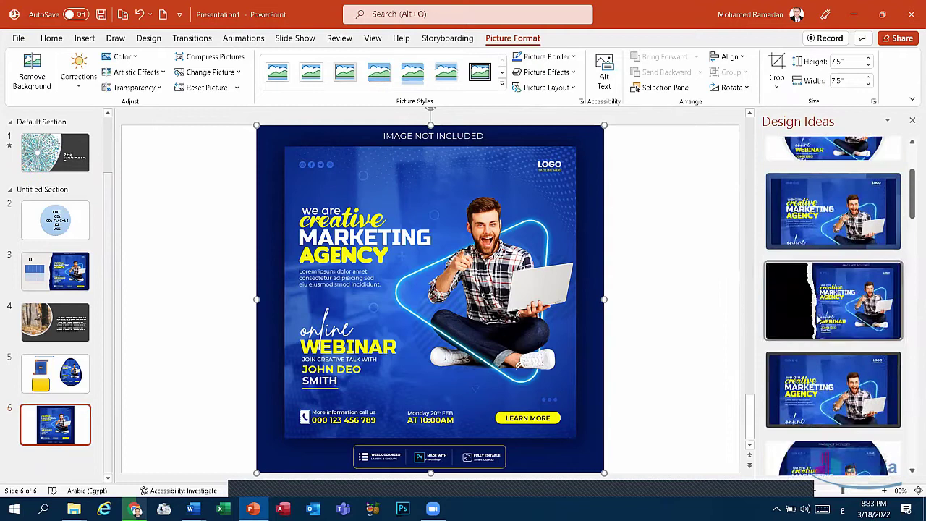
scroll(818, 319, up, 1)
click(819, 318)
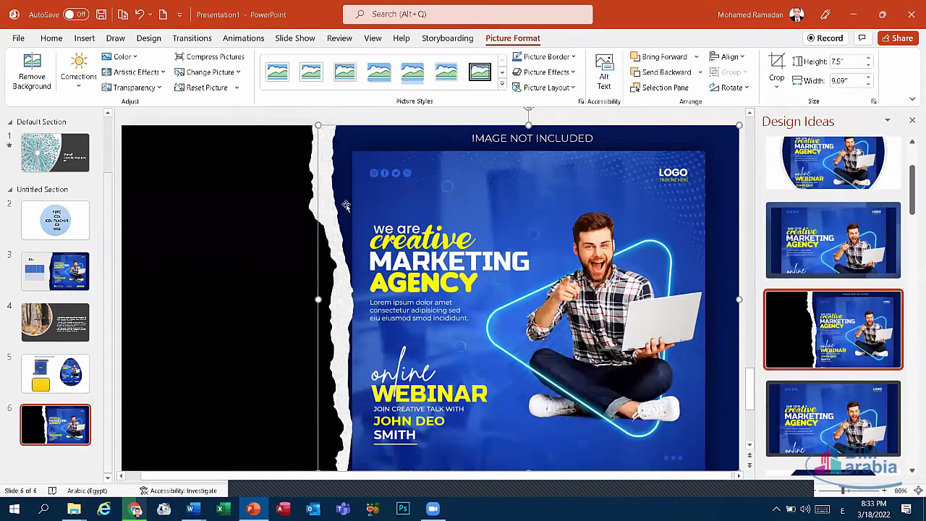
Close the Design Ideas pane and reselect the poster picture
scroll(871, 159, up, 1)
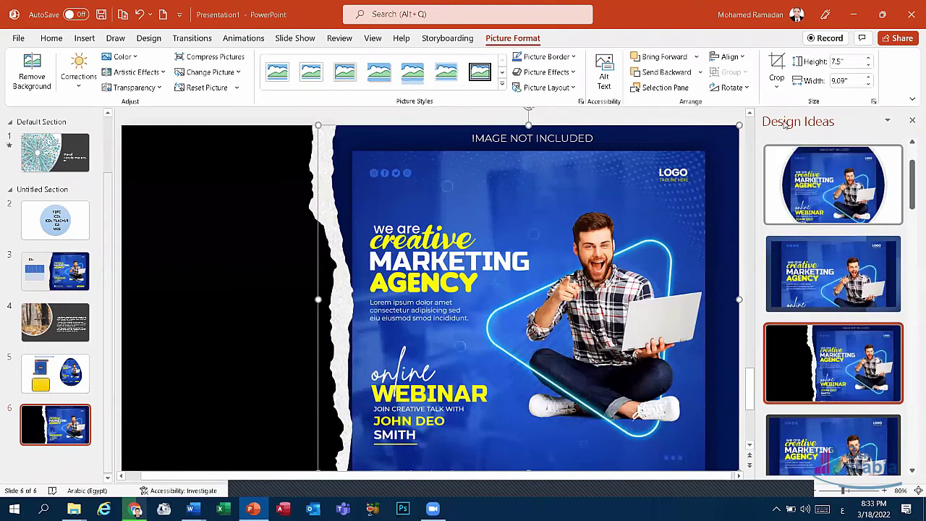
click(913, 121)
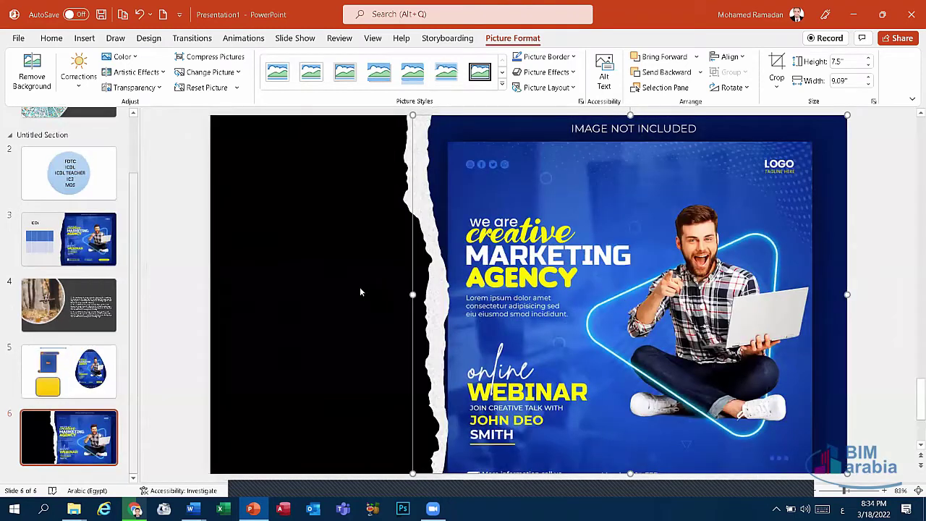
click(360, 286)
click(434, 167)
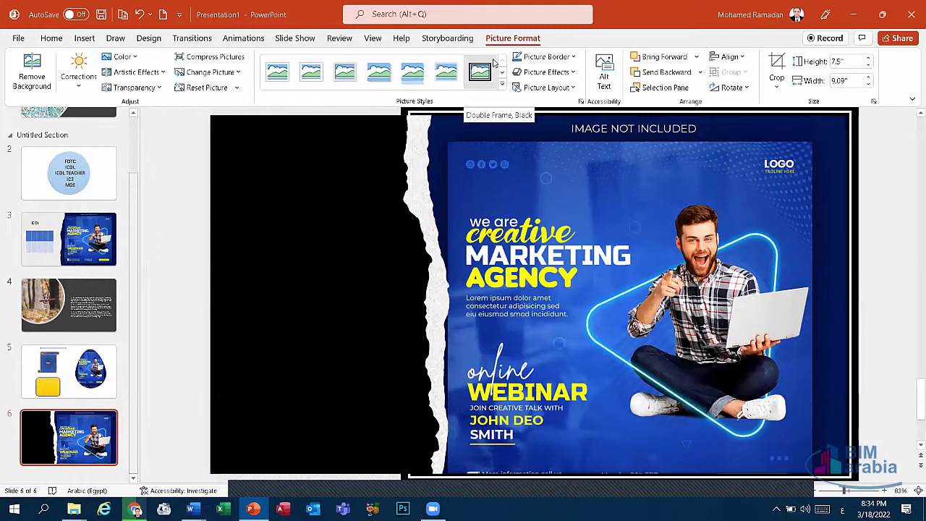
click(48, 88)
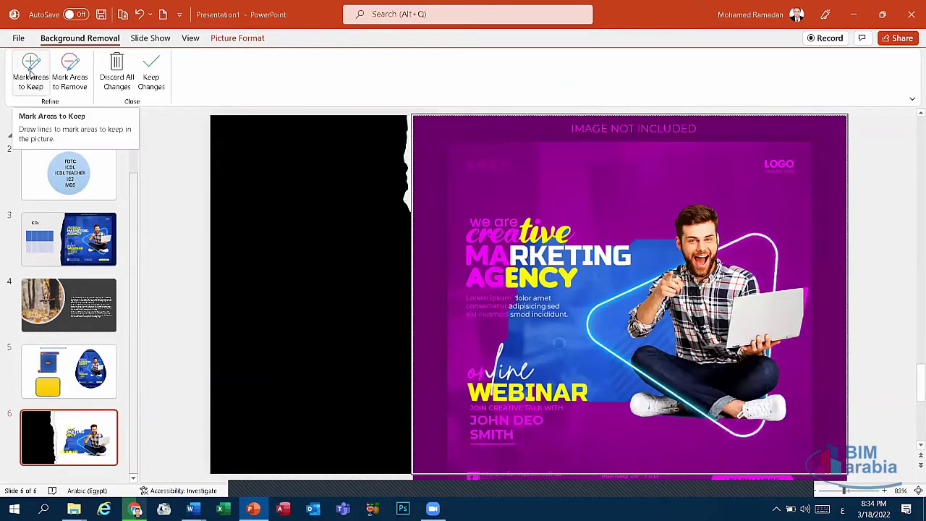
click(31, 75)
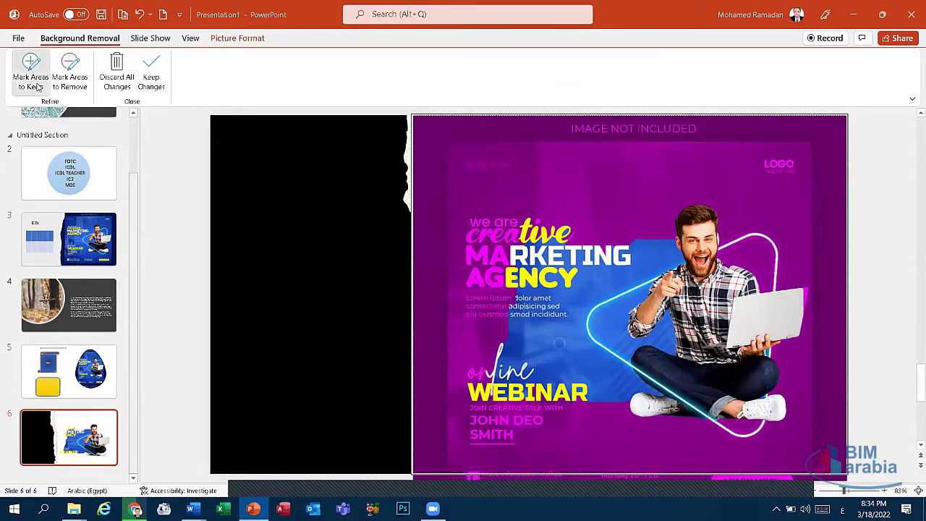
drag(451, 241, 641, 172)
drag(663, 172, 780, 195)
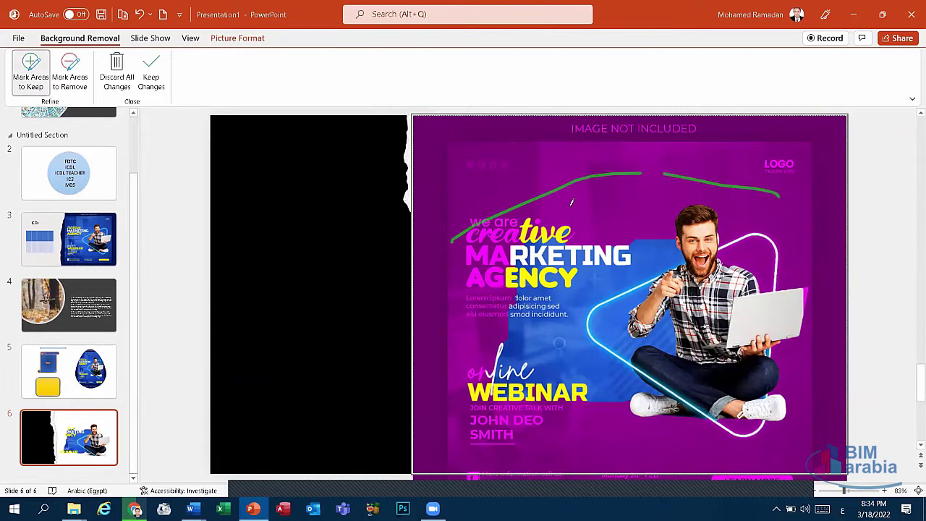
drag(574, 204, 467, 283)
drag(475, 187, 734, 470)
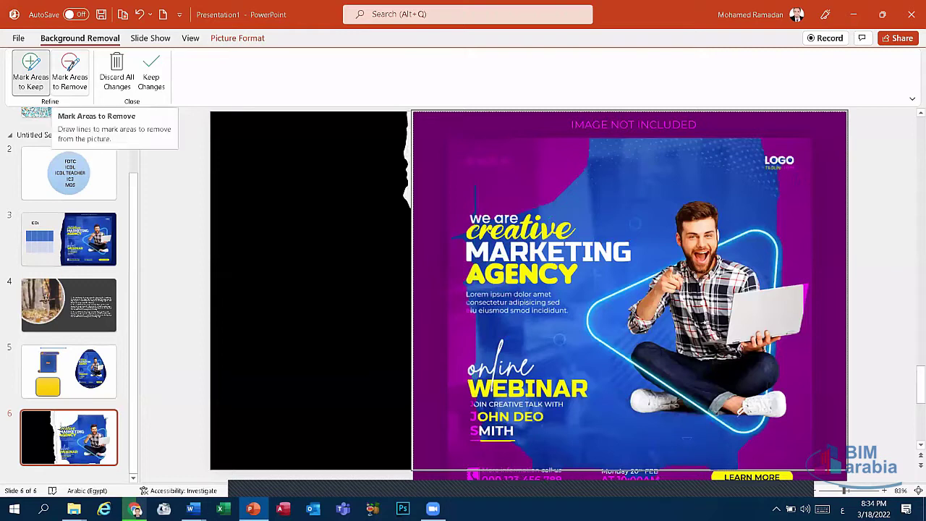
click(70, 65)
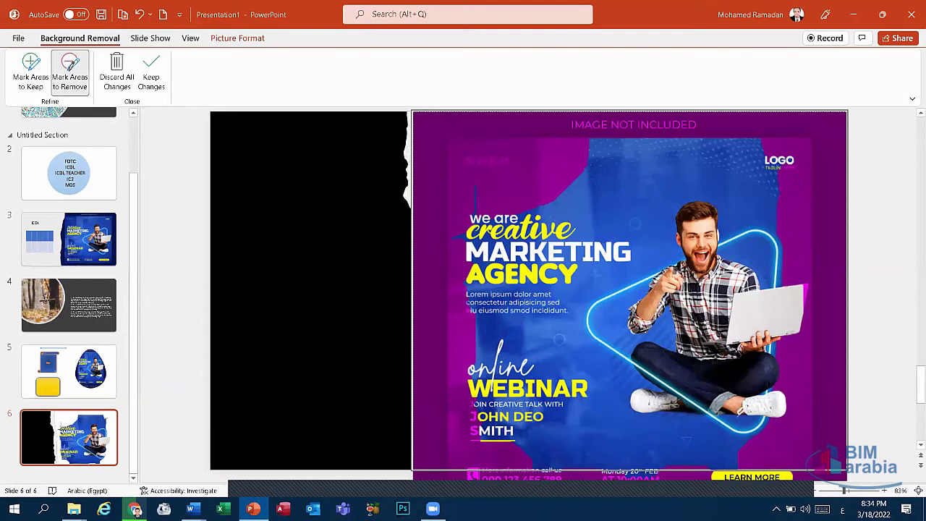
drag(660, 171, 764, 394)
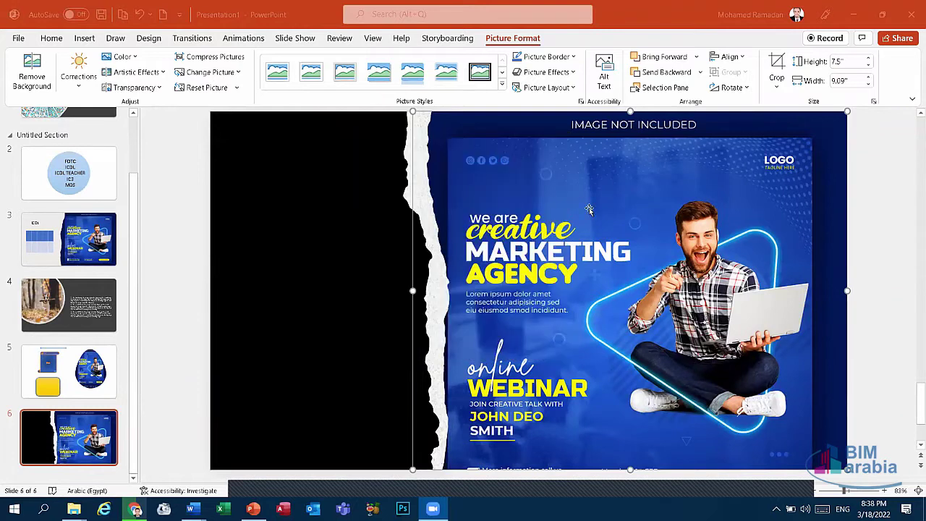
Start Remove Background, marking the left text and top strip to keep and the headline to remove
click(85, 38)
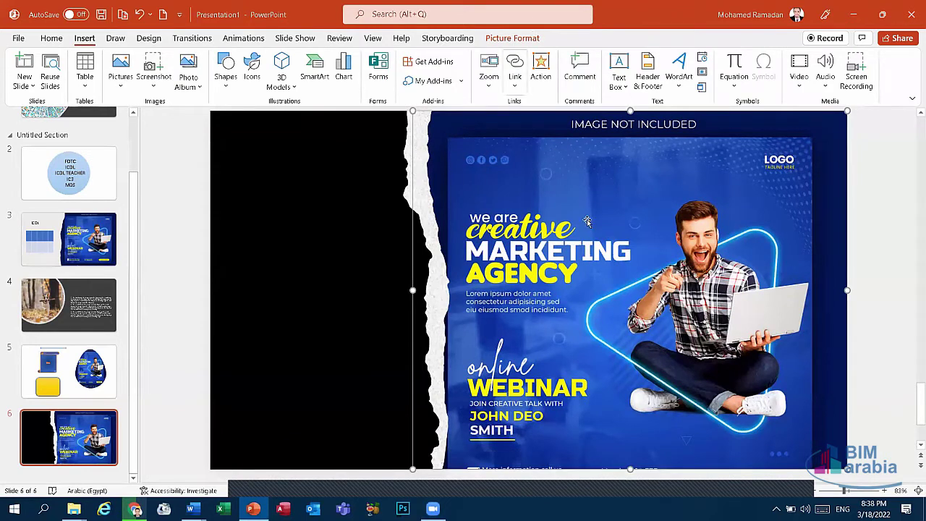
click(520, 40)
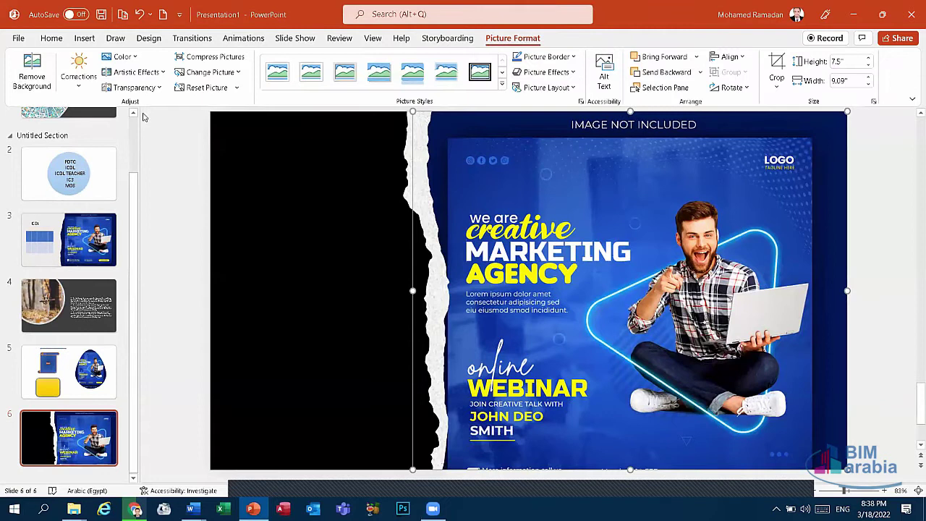
click(35, 86)
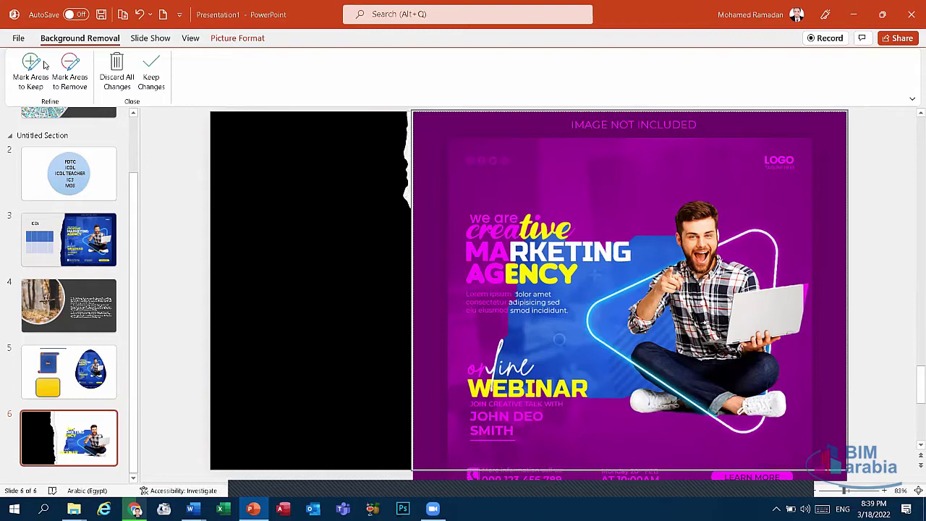
click(42, 66)
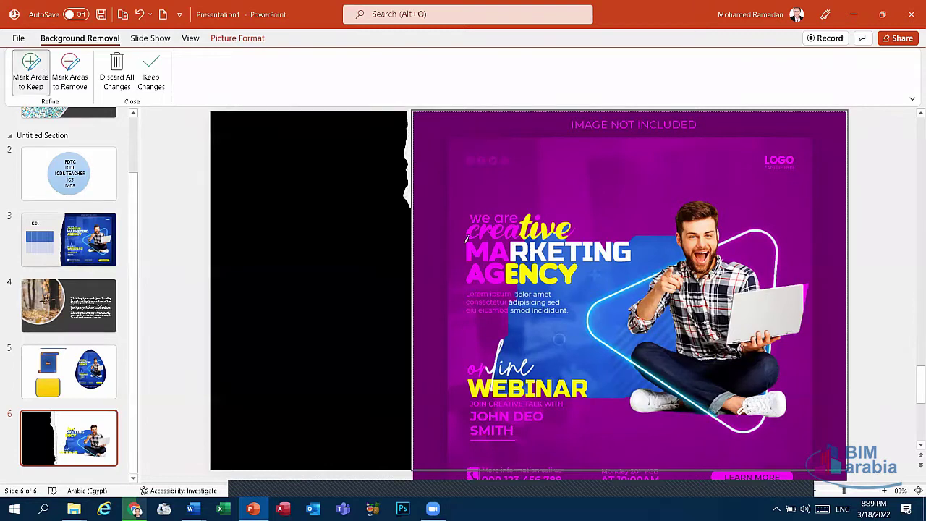
drag(478, 258, 584, 169)
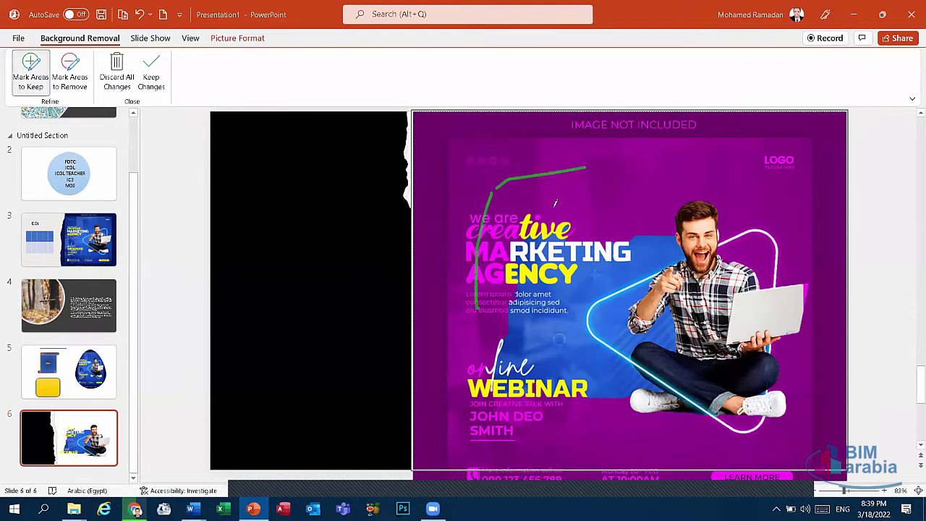
drag(494, 136, 738, 175)
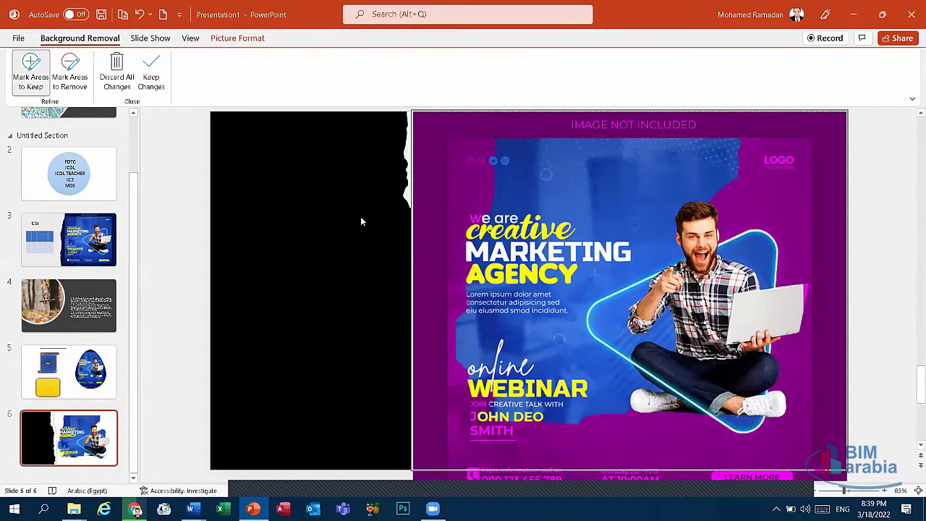
click(78, 70)
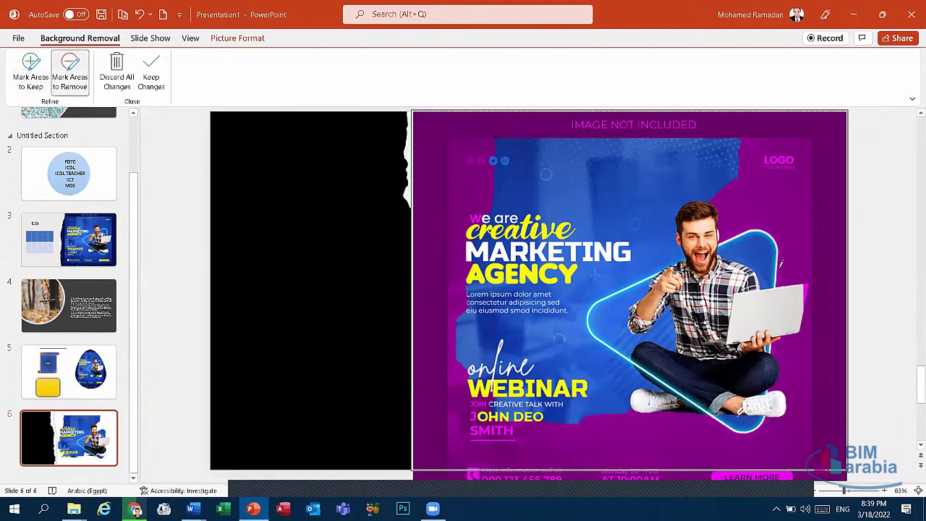
drag(633, 227, 593, 215)
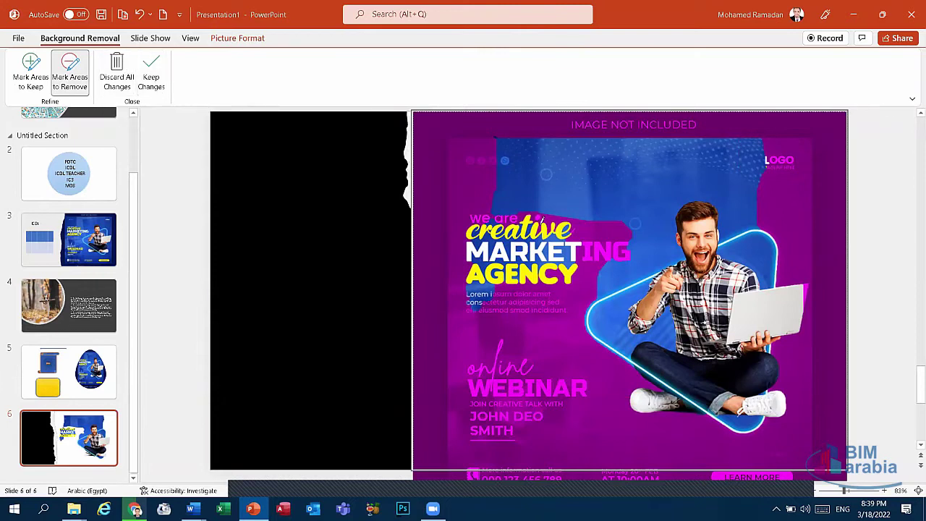
Discard all marks, rerun Remove Background, keep the changes, then undo the removal
click(116, 76)
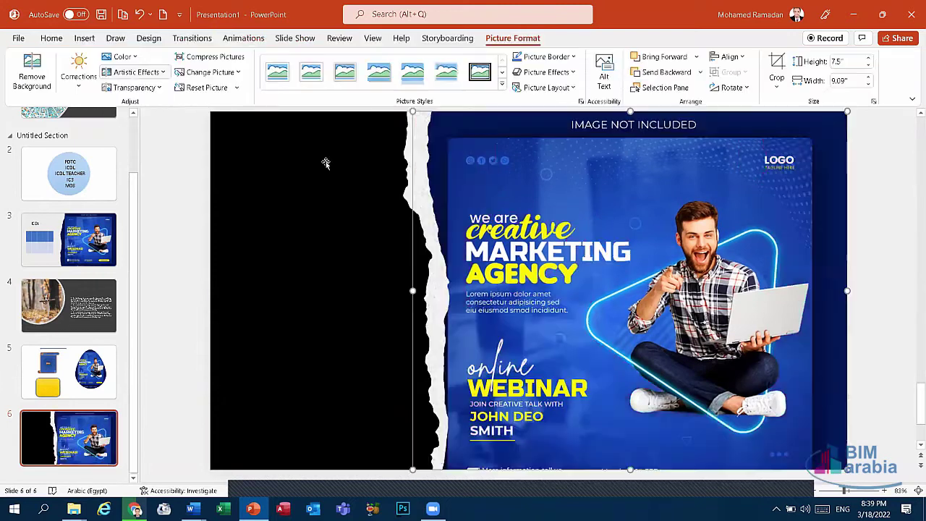
click(32, 72)
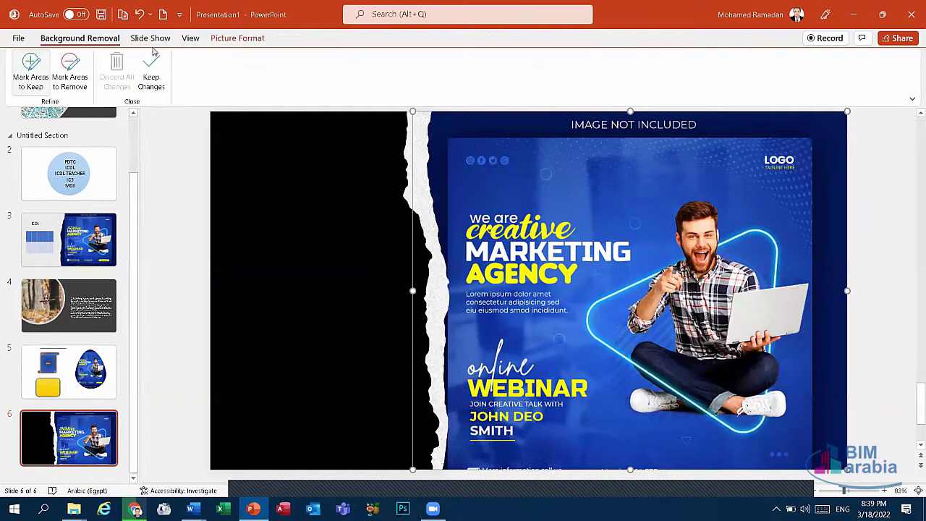
click(162, 40)
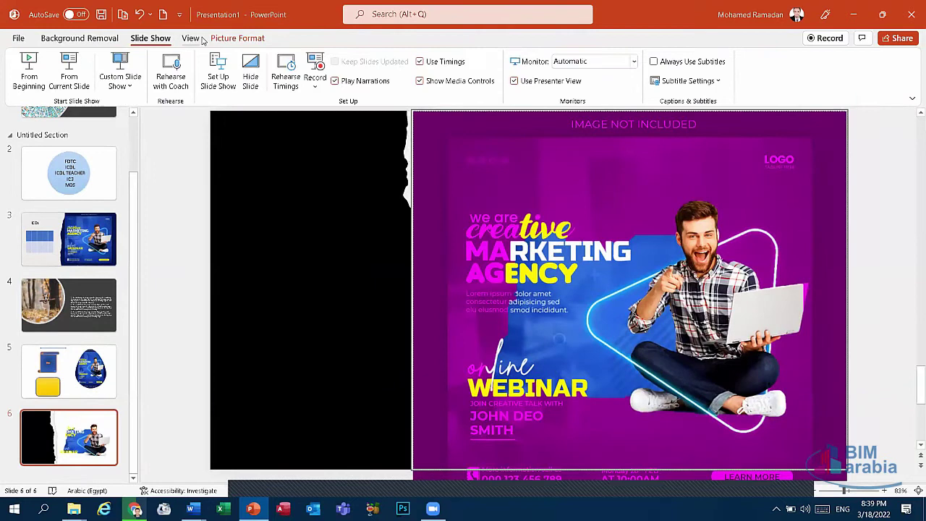
click(191, 38)
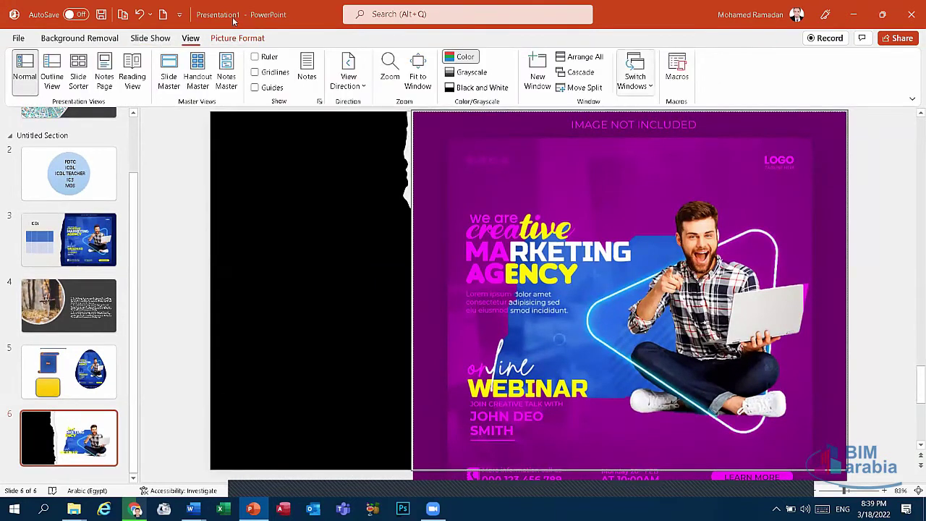
click(238, 39)
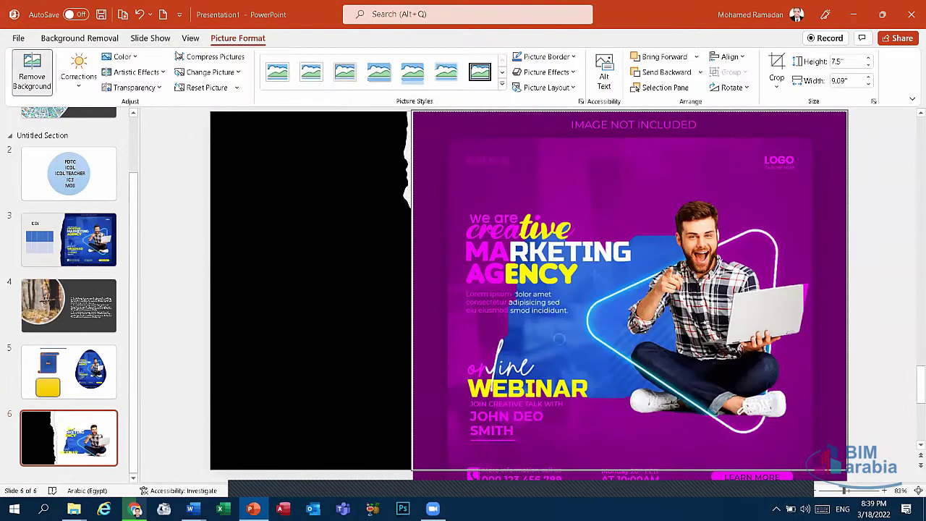
click(34, 76)
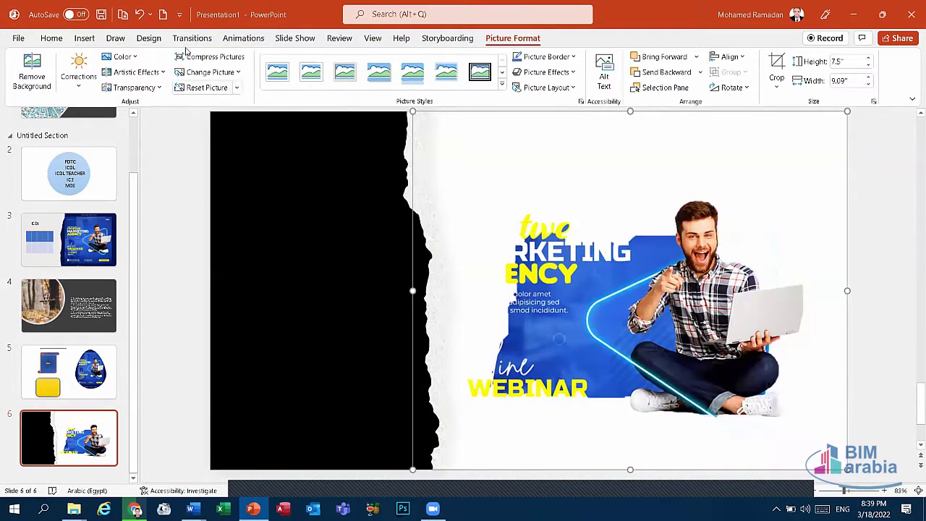
click(139, 14)
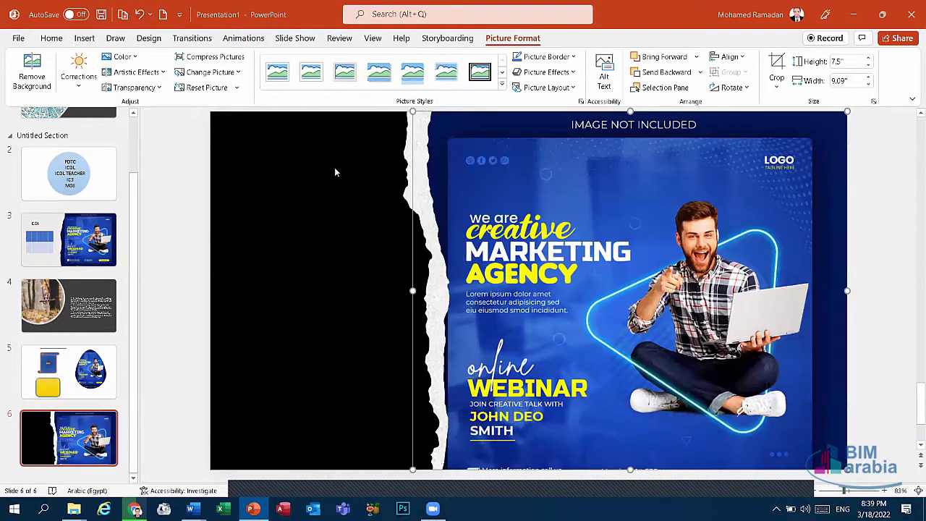
click(78, 76)
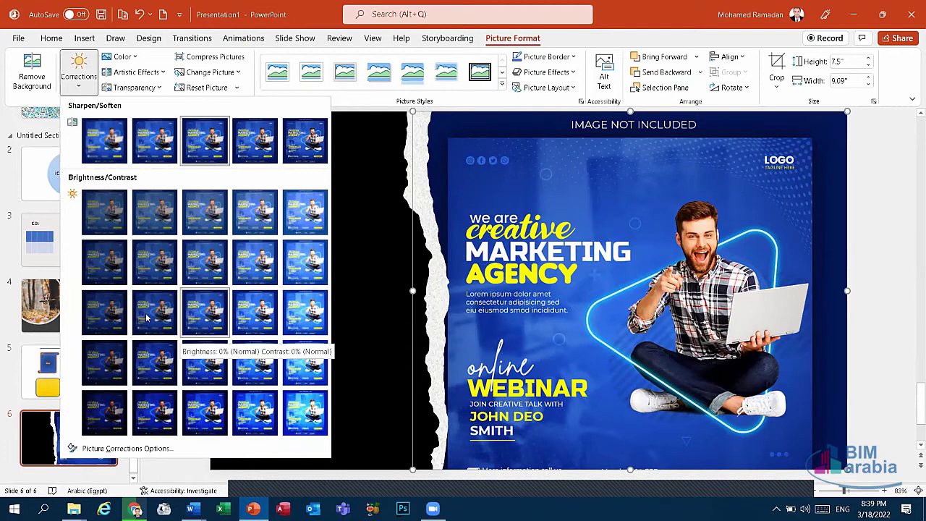
click(107, 325)
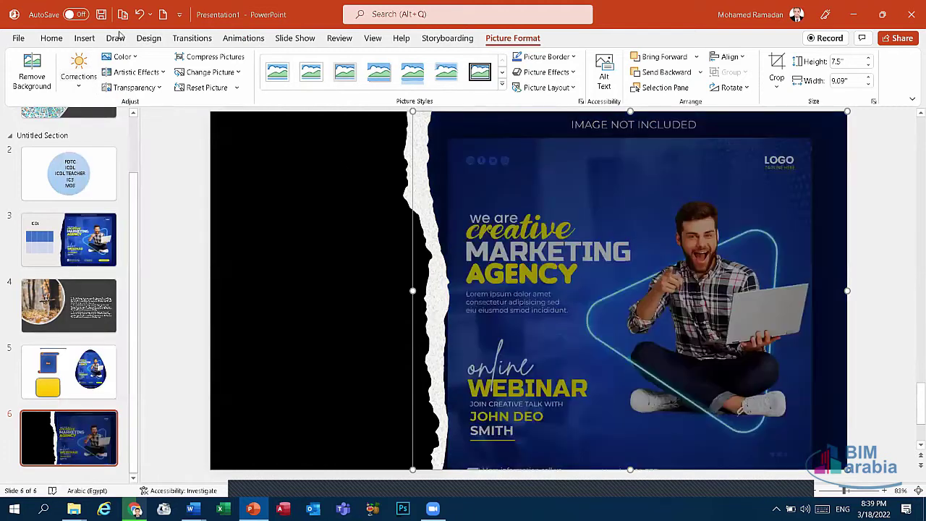
click(140, 14)
click(120, 57)
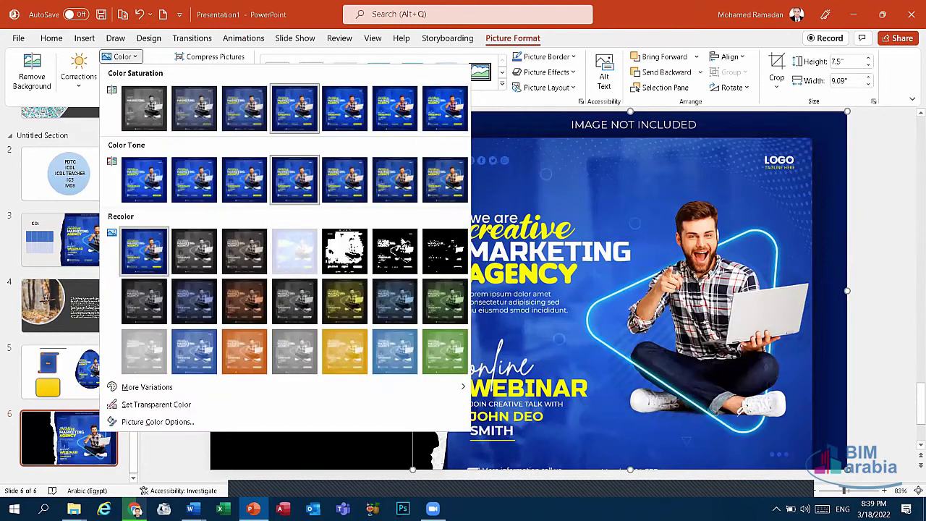
click(428, 364)
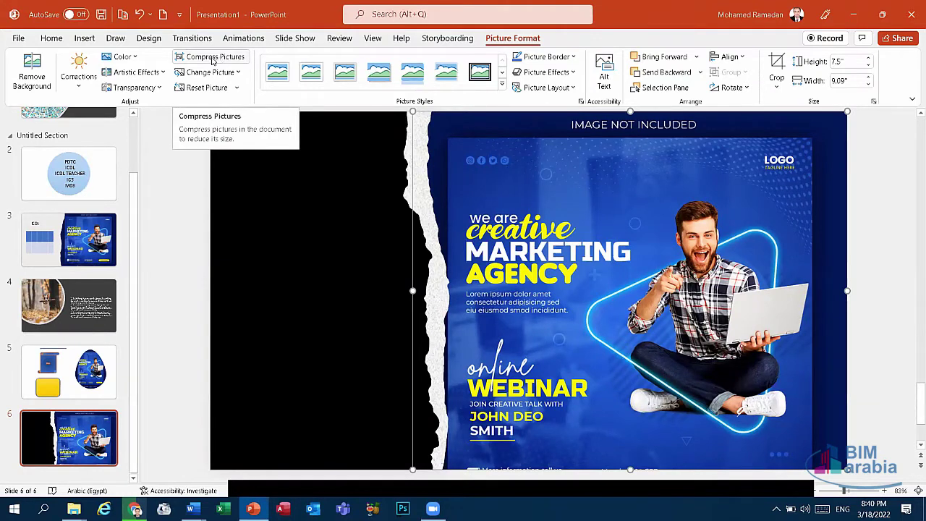
Compress the webinar poster picture at the default resolution
click(217, 62)
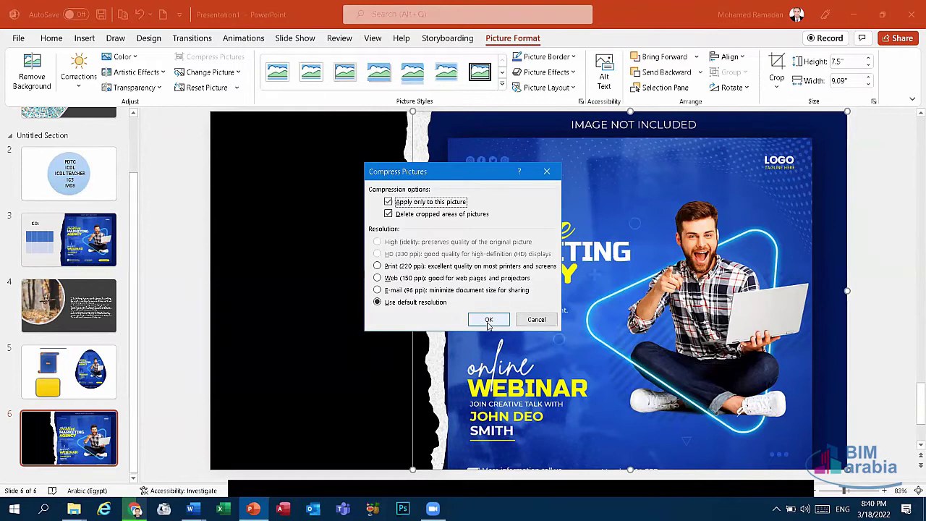
click(488, 323)
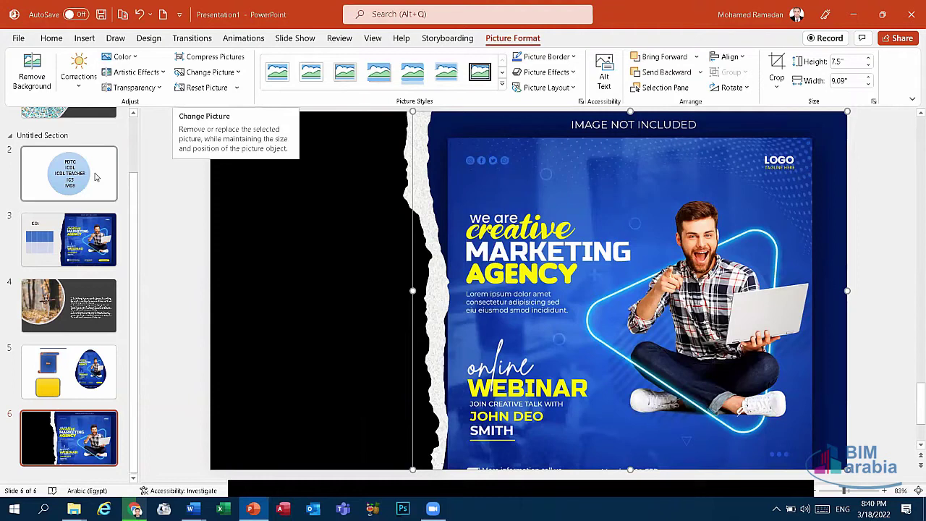
click(373, 340)
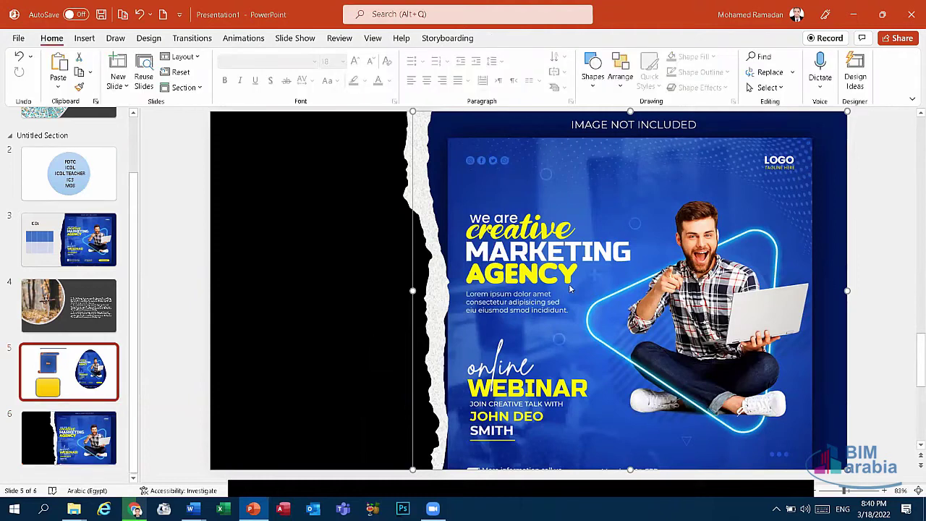
Give the poster on slide 6 a thick black frame picture style
click(80, 362)
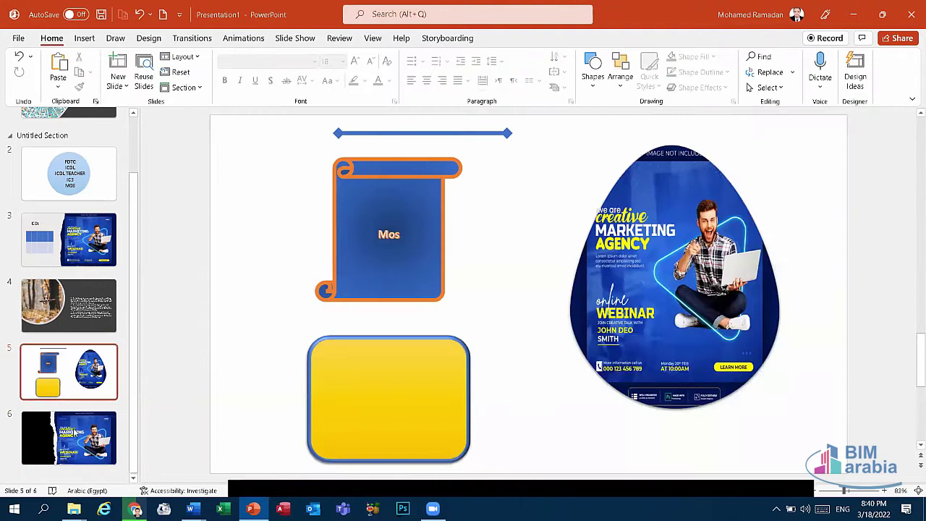
click(72, 434)
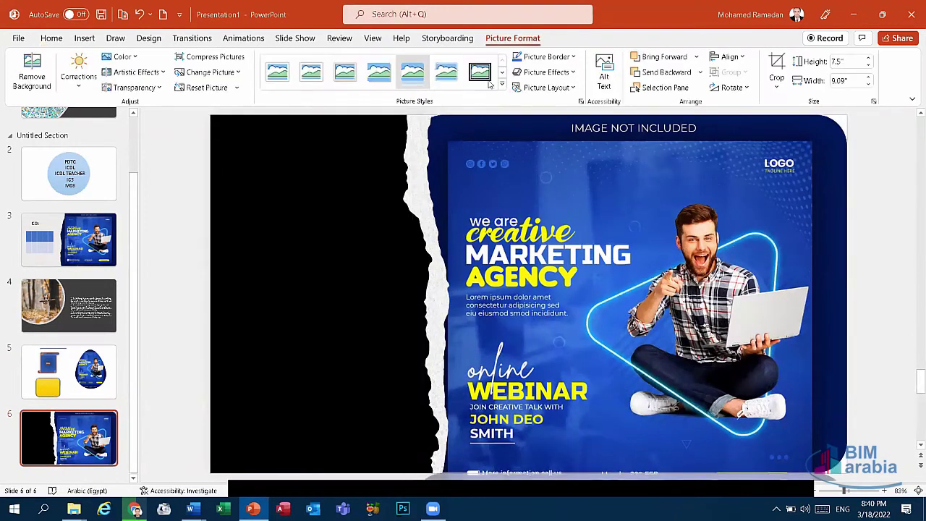
click(469, 76)
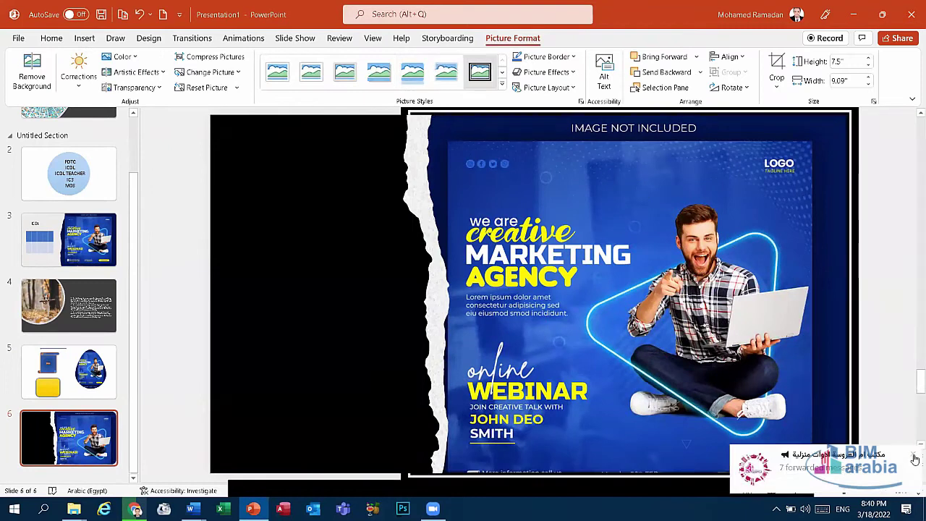
click(914, 458)
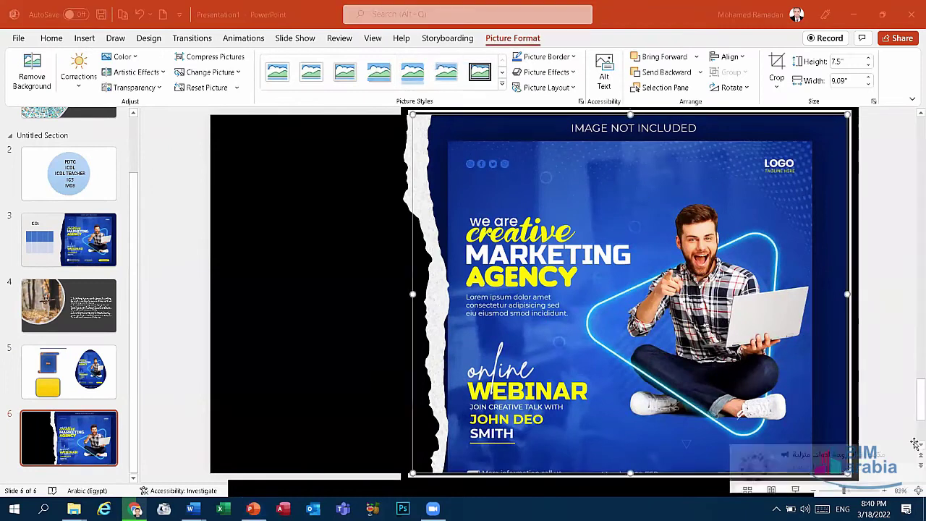
Swap the poster for a png from Pictures, then undo twice to restore the 7.5" poster
click(218, 76)
click(226, 96)
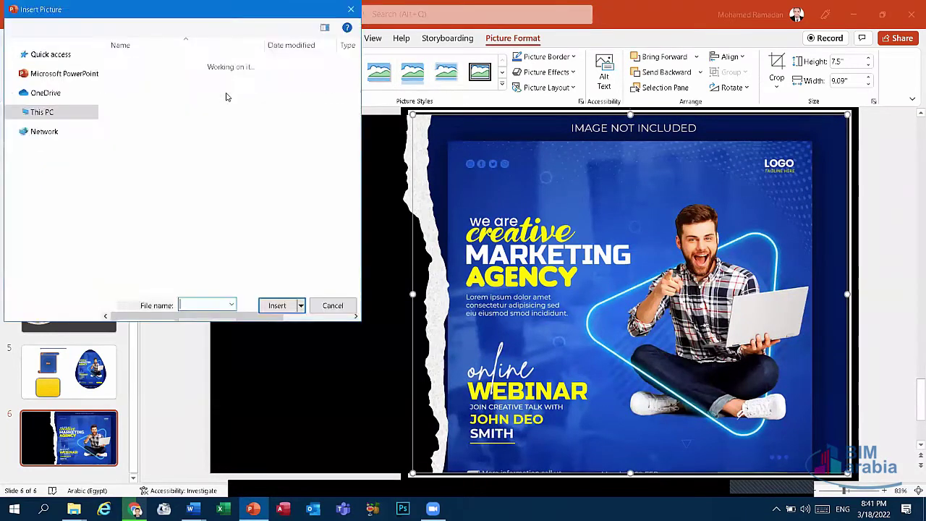
click(159, 222)
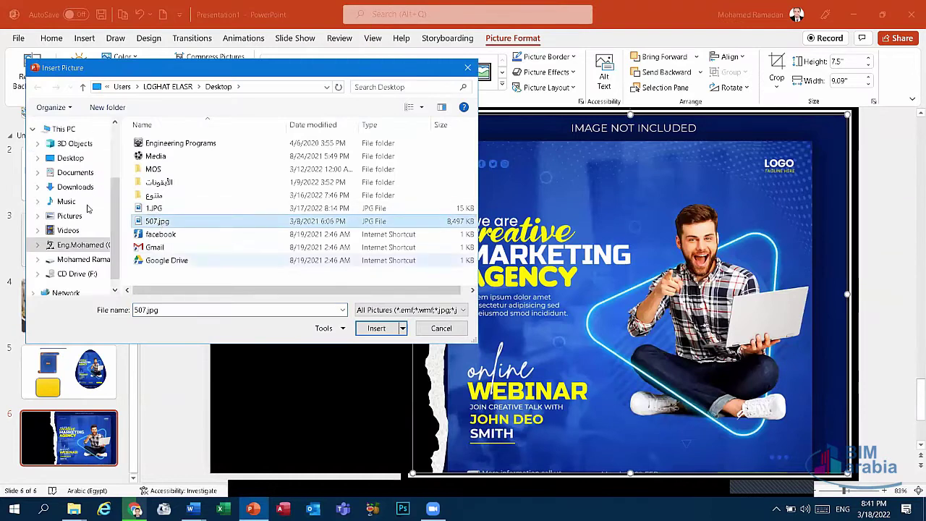
click(69, 216)
click(369, 155)
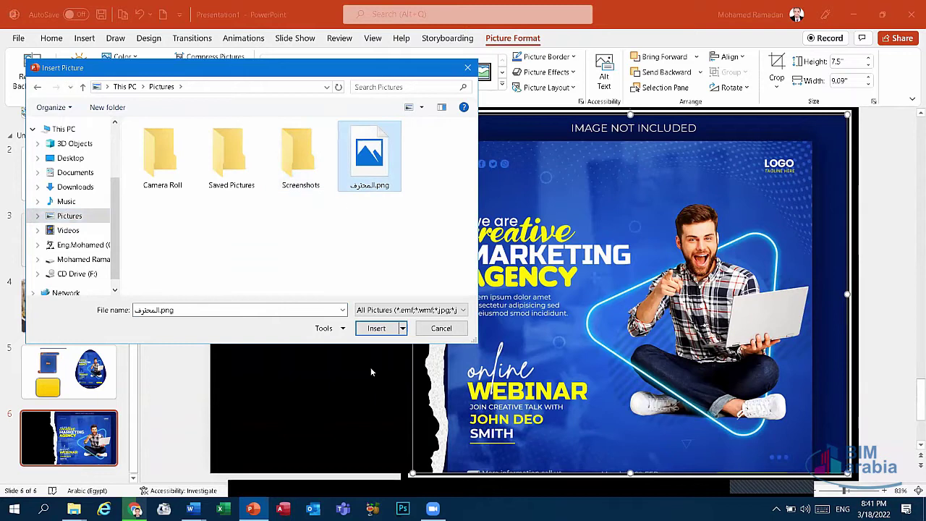
click(376, 328)
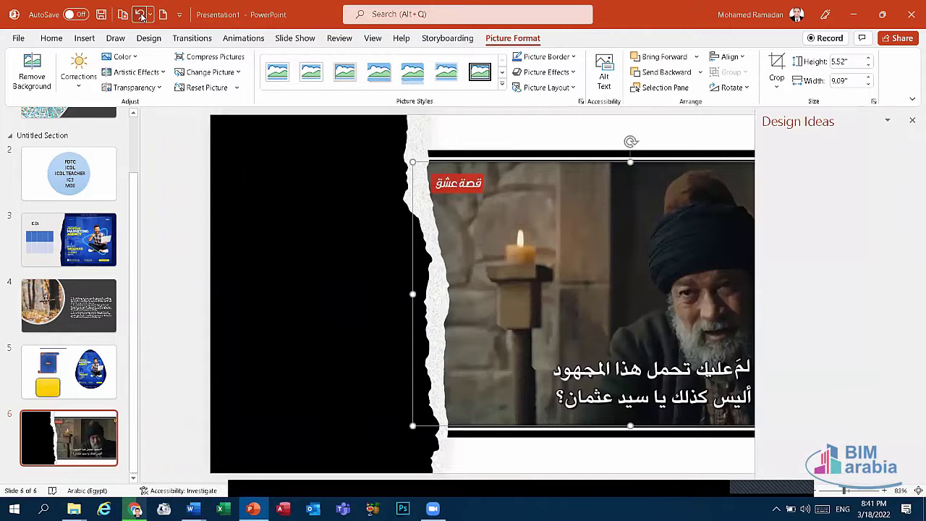
click(140, 14)
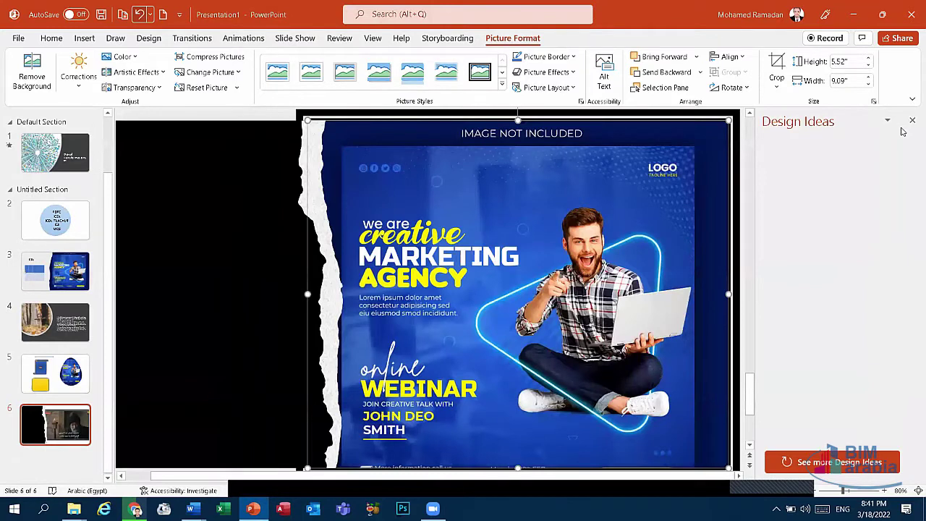
click(139, 15)
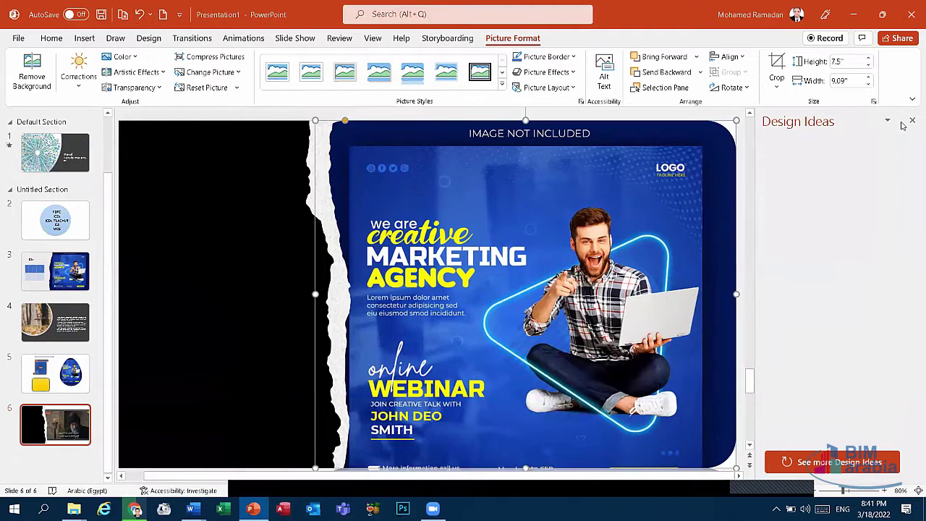
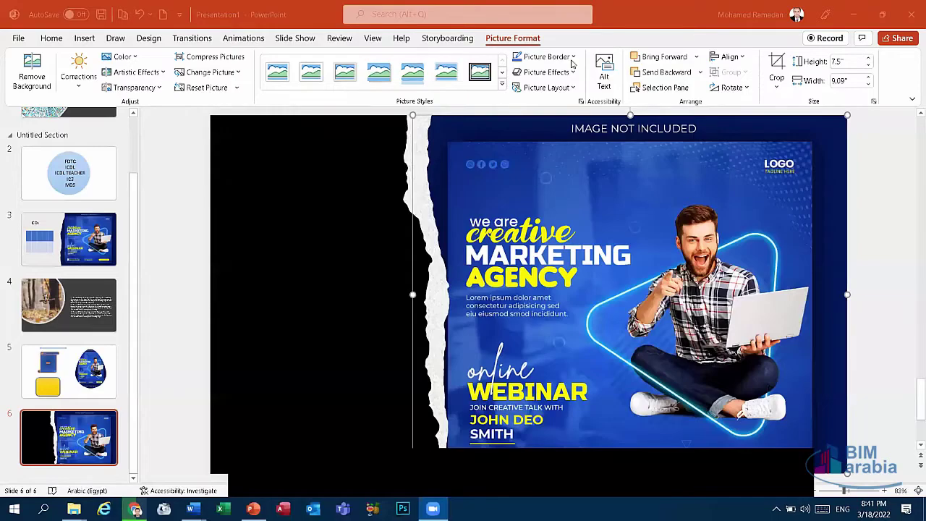
Give the marketing picture a 6 pt orange border
click(546, 57)
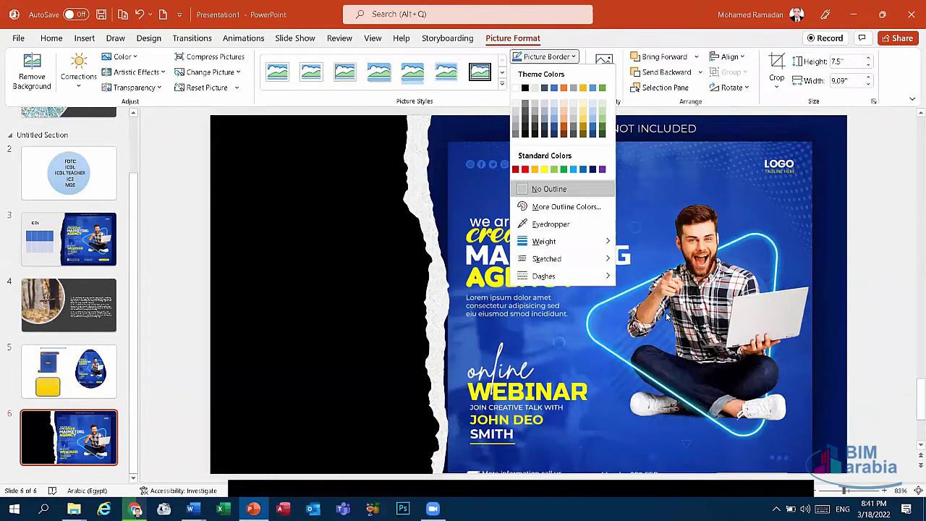
mouse_move(544, 241)
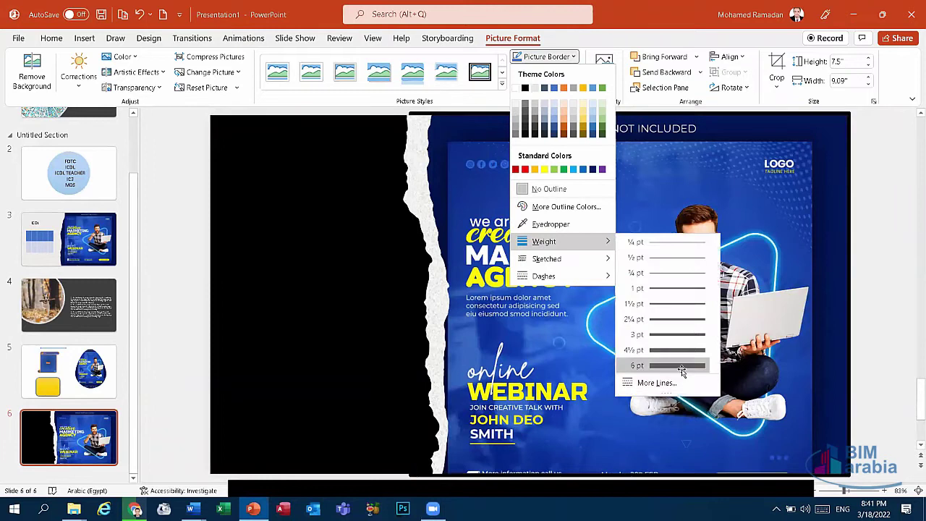
click(680, 366)
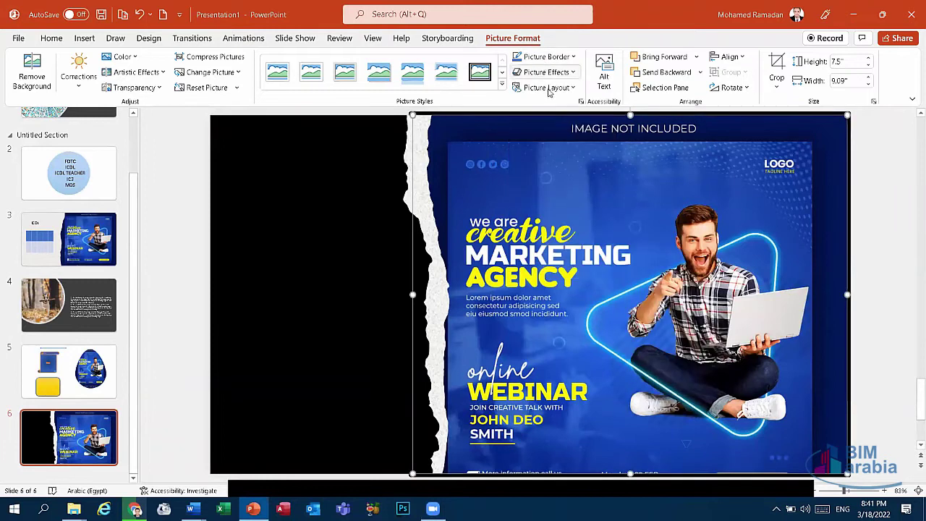
click(548, 57)
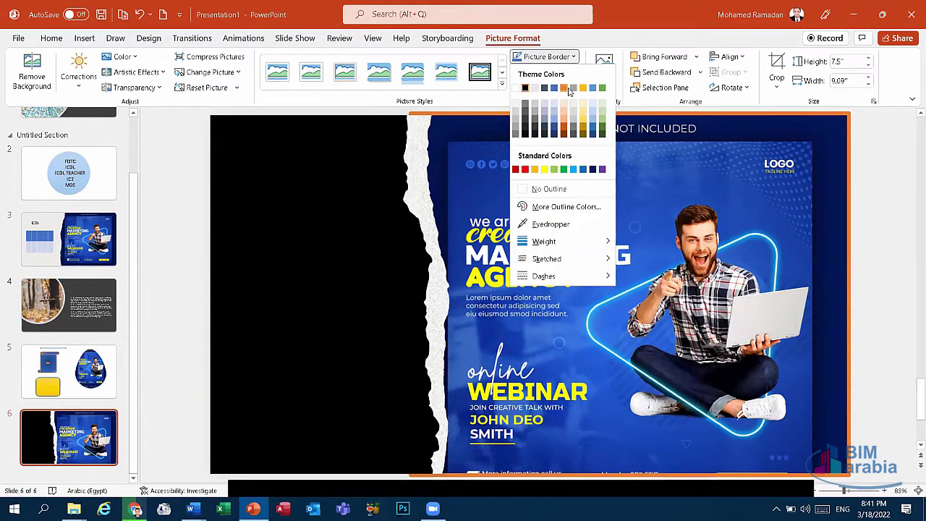
click(568, 88)
Browse the Picture Effects and Picture Layout galleries without applying either
click(563, 73)
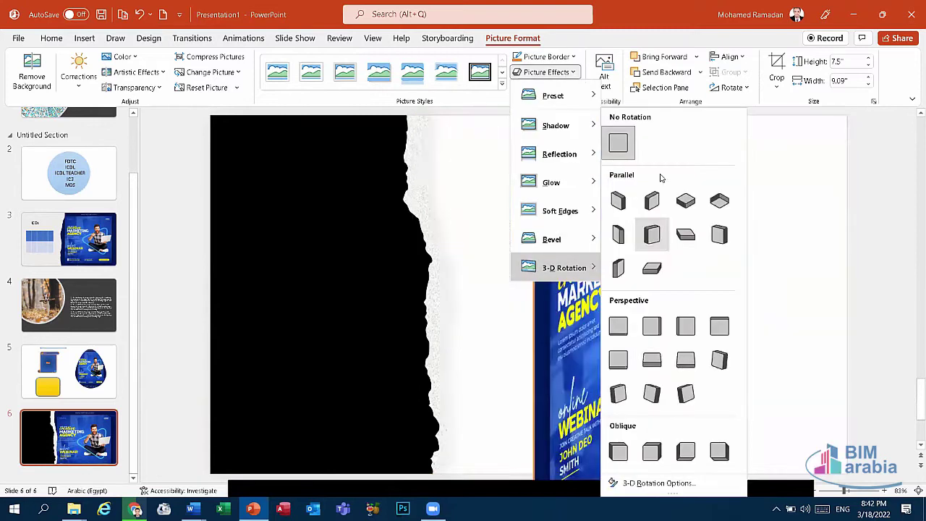
mouse_move(564, 268)
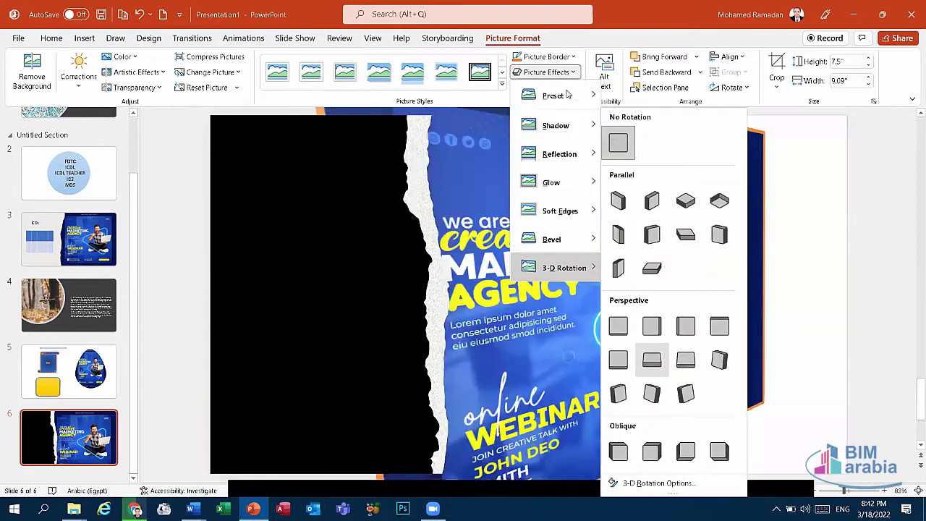
key(Escape)
click(561, 88)
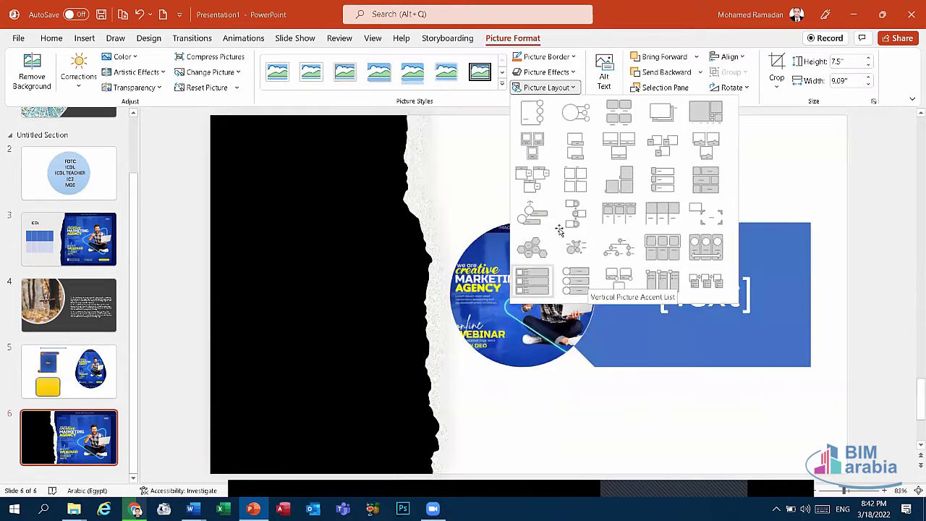
key(Escape)
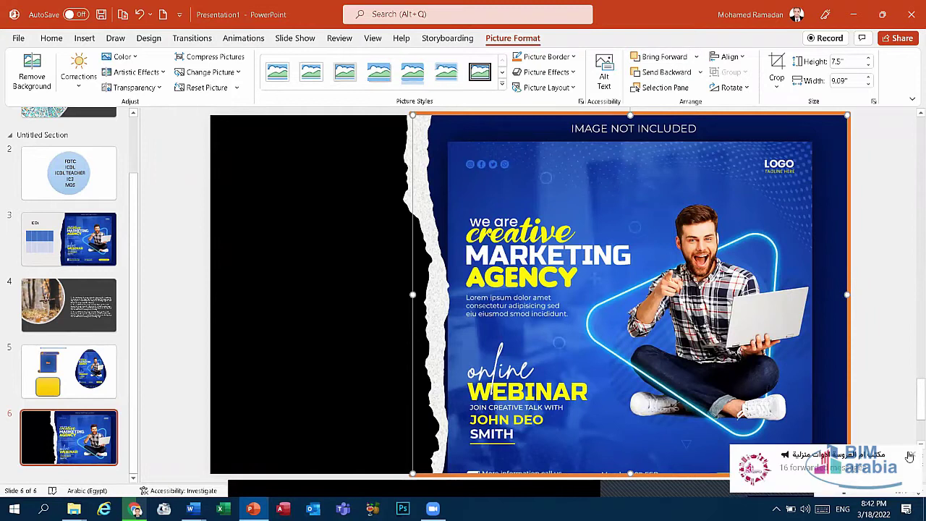
click(914, 457)
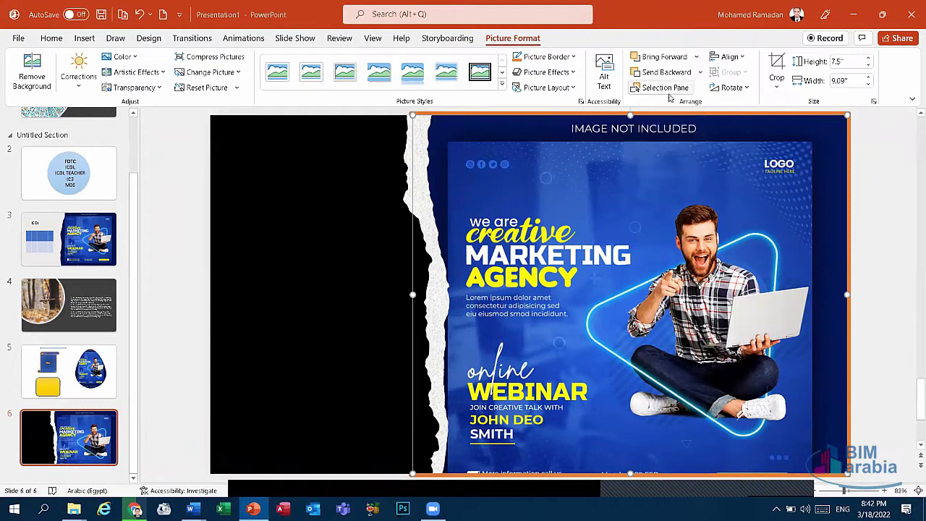
click(723, 62)
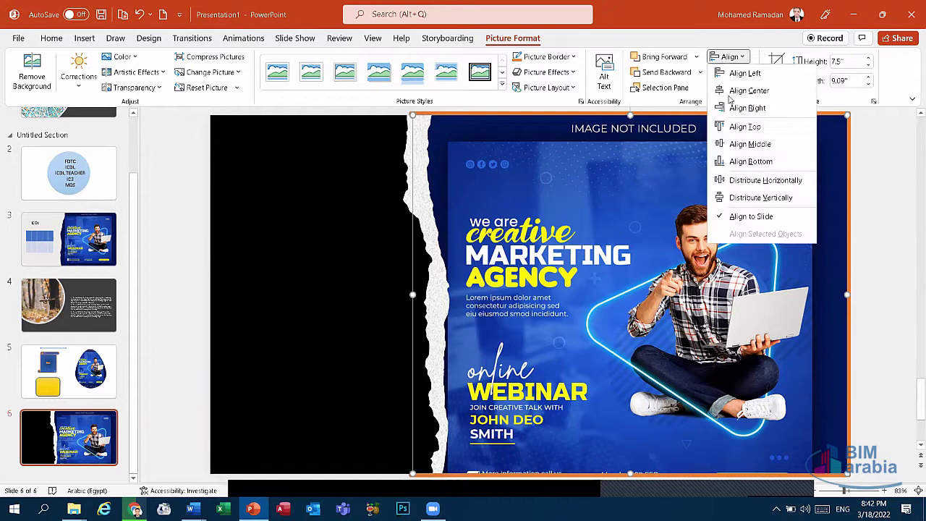
click(727, 57)
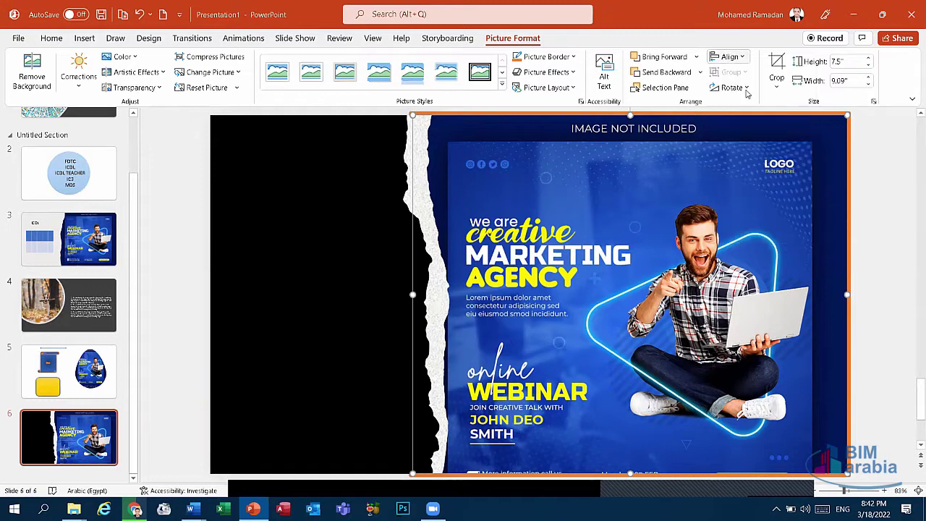
click(735, 87)
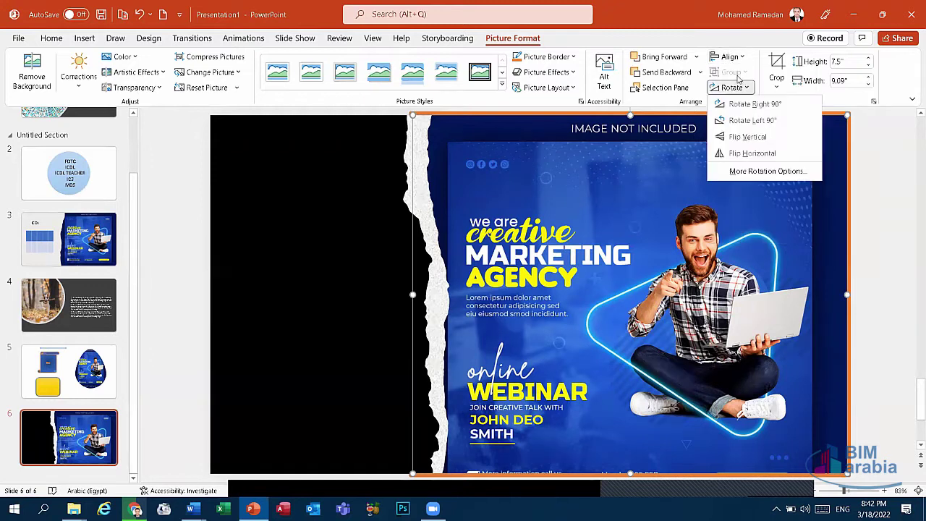
click(737, 85)
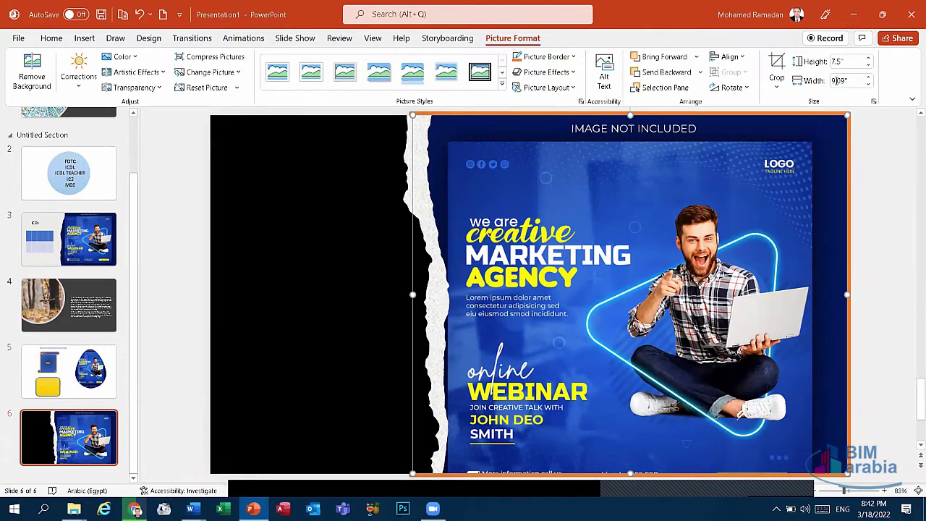
click(871, 60)
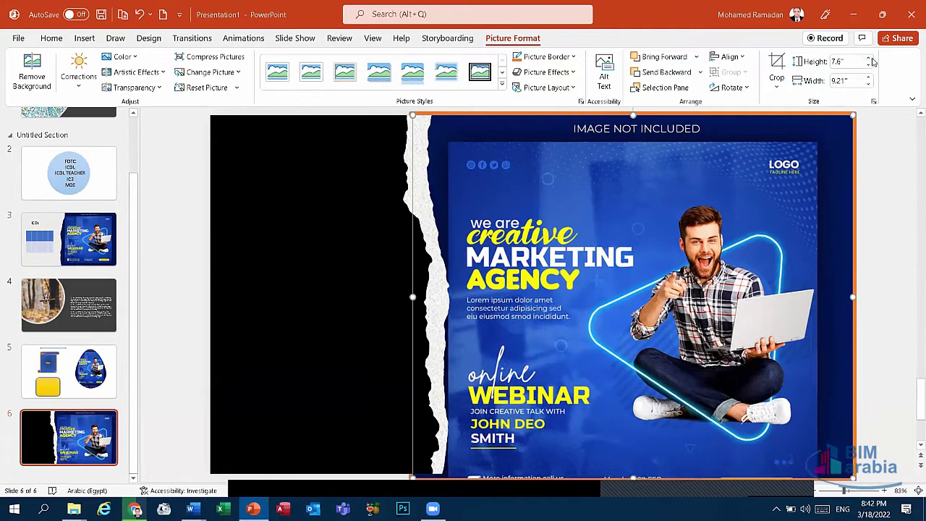
click(871, 61)
click(871, 60)
click(871, 60)
click(871, 61)
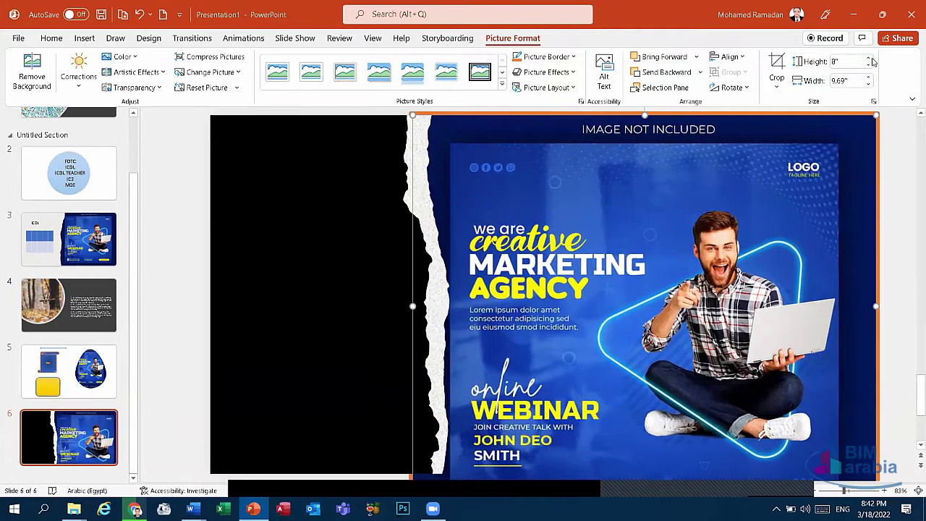
click(871, 60)
click(871, 60)
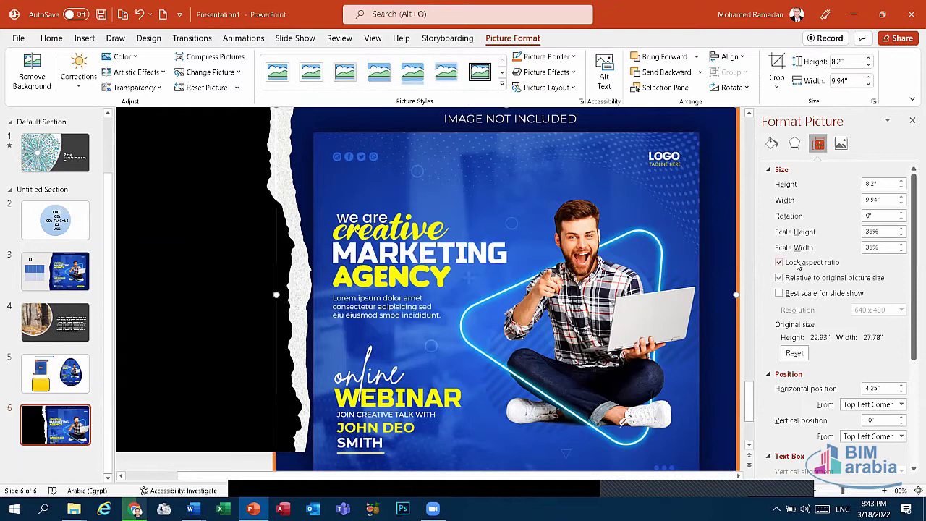
click(912, 120)
click(868, 59)
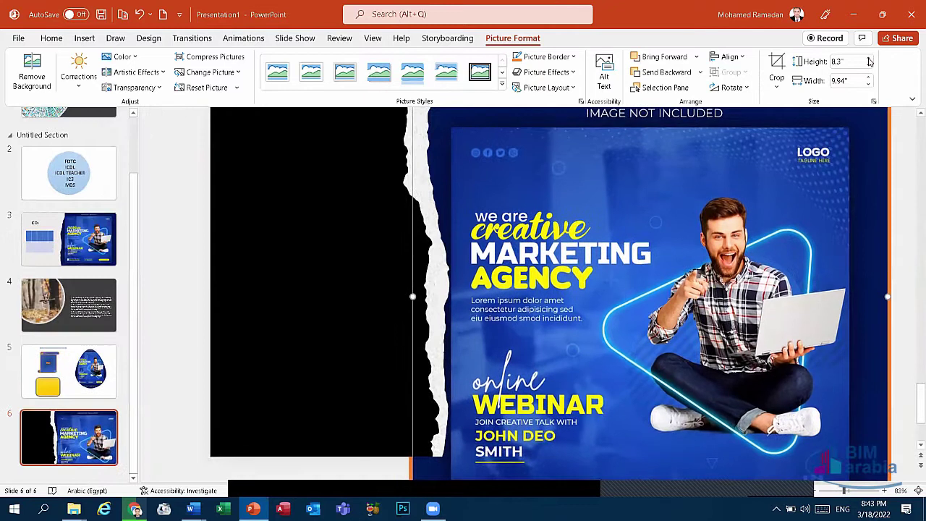
click(868, 59)
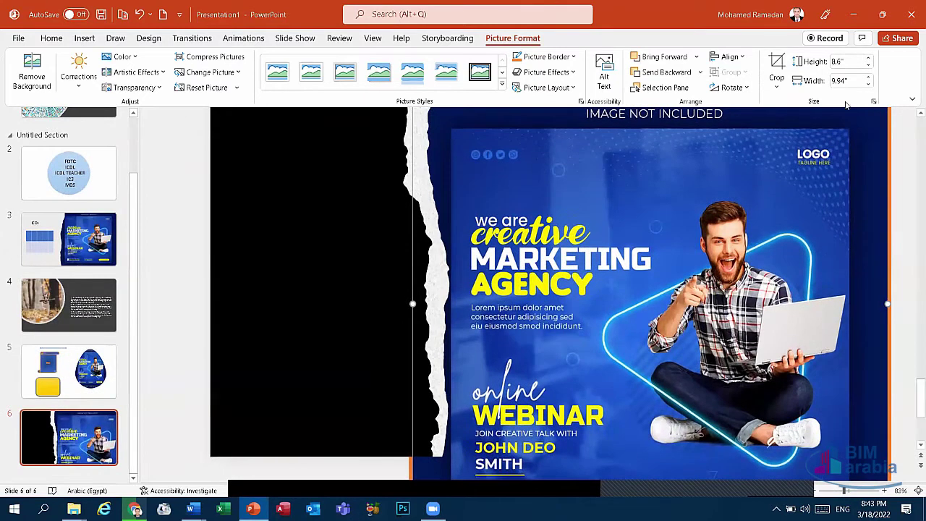
click(141, 15)
click(142, 14)
click(141, 14)
click(141, 15)
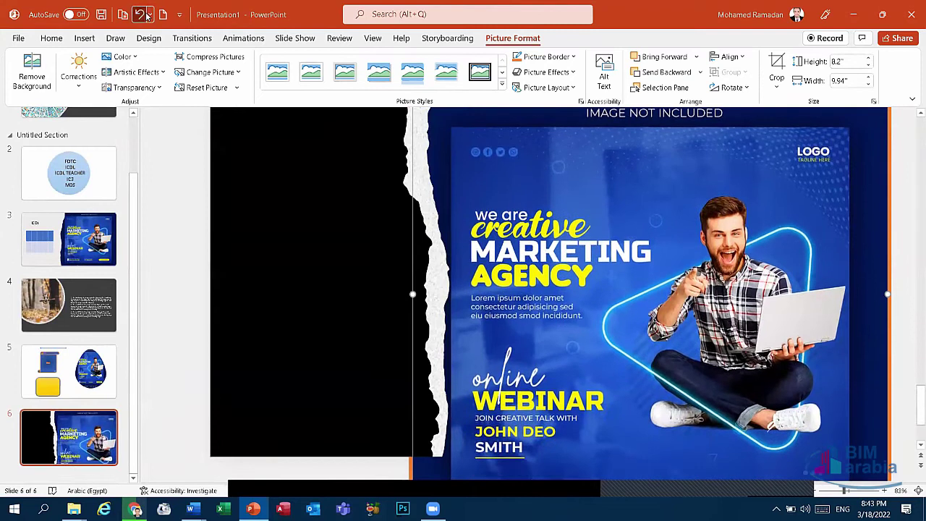
click(141, 15)
click(141, 14)
click(141, 14)
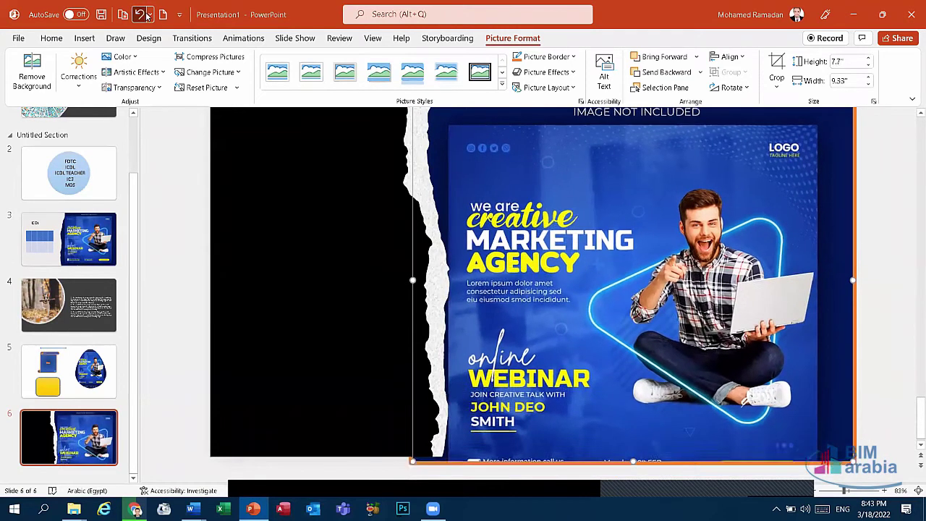
click(143, 14)
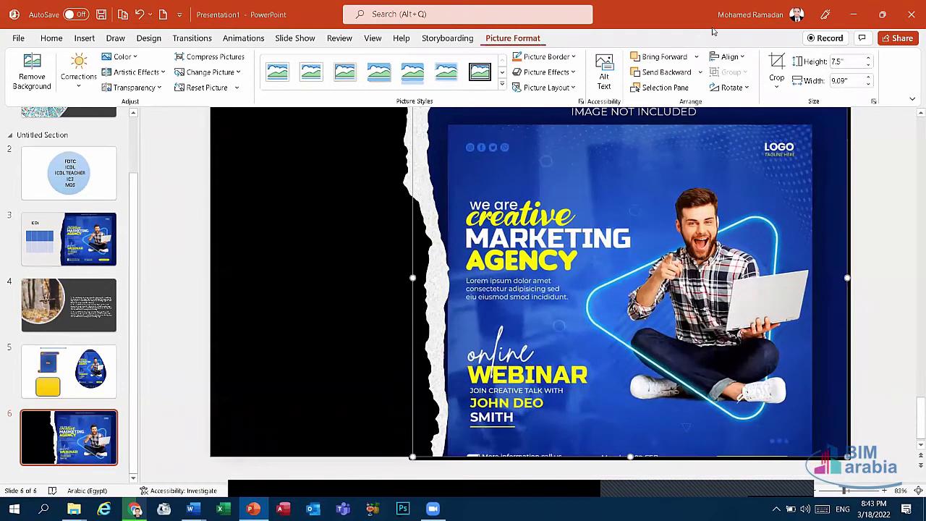
click(777, 86)
Trim the picture's left side, delete and restore it, then nudge it right
click(792, 108)
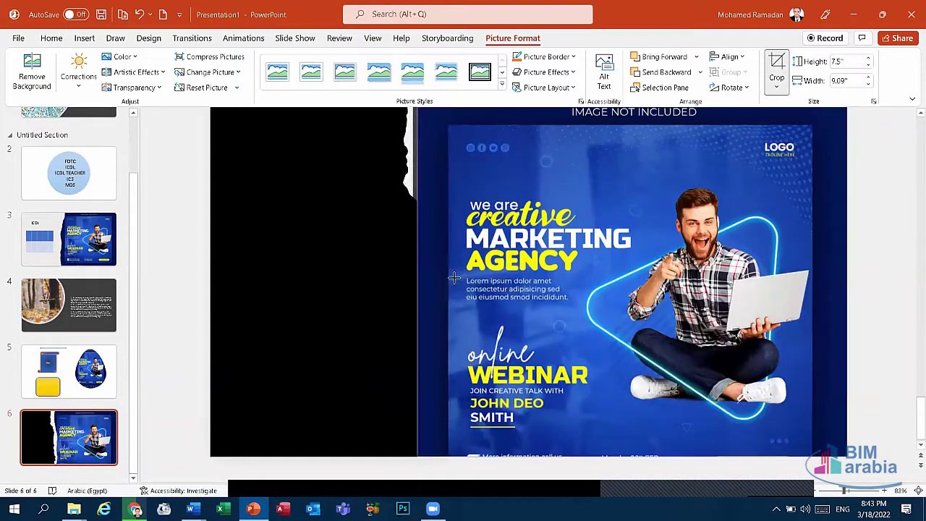
drag(414, 277, 451, 277)
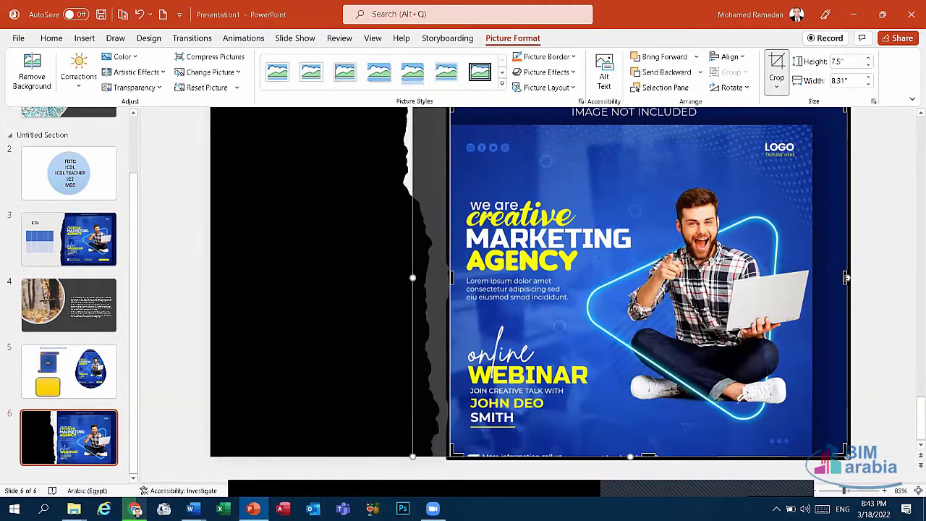
key(Delete)
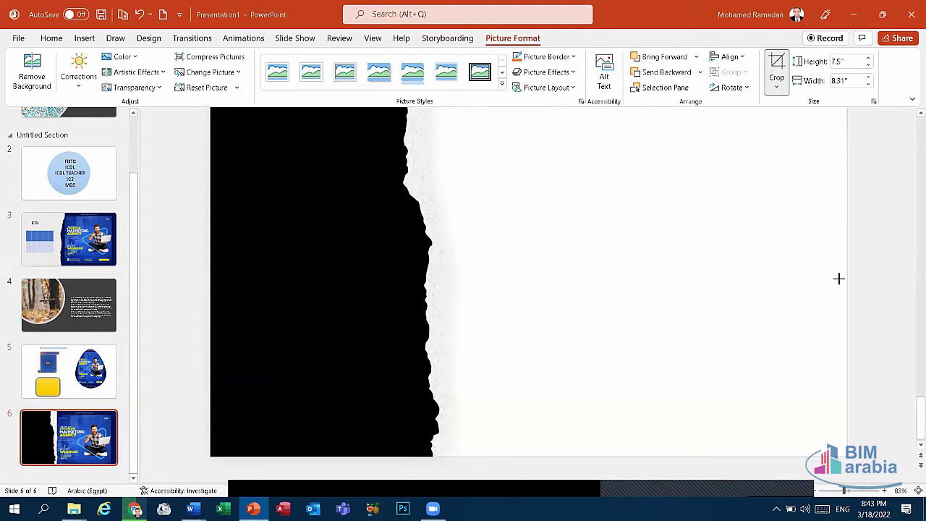
key(ctrl+z)
click(349, 242)
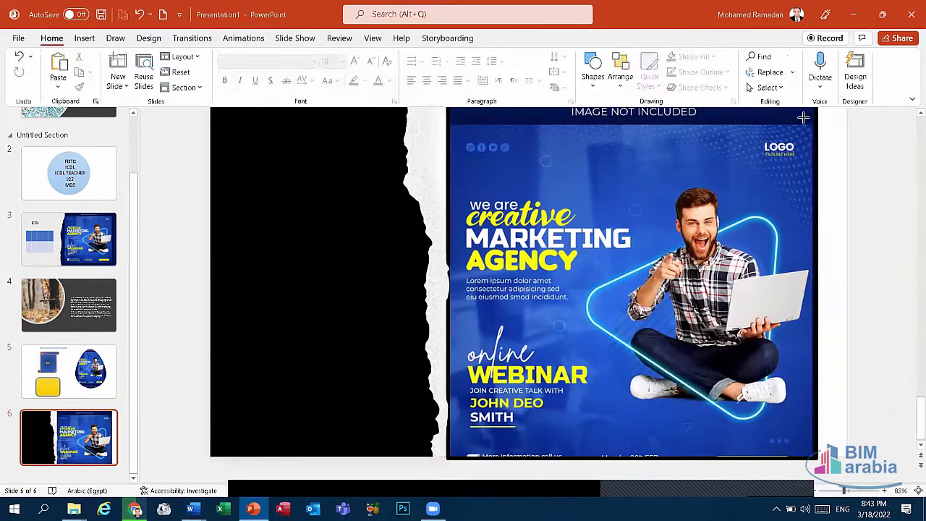
drag(803, 117, 833, 117)
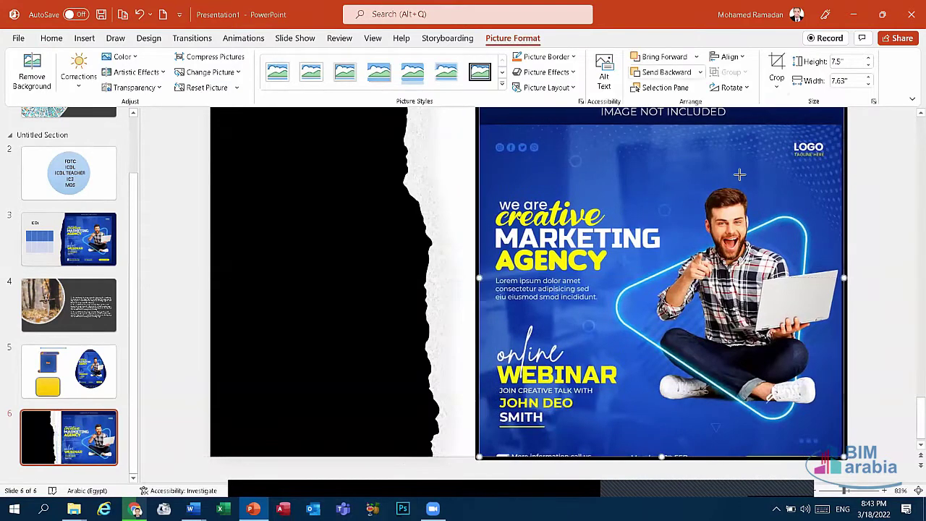
Crop the picture to a Cube shape, reposition it, then recrop to a curved ribbon banner
click(777, 83)
mouse_move(805, 122)
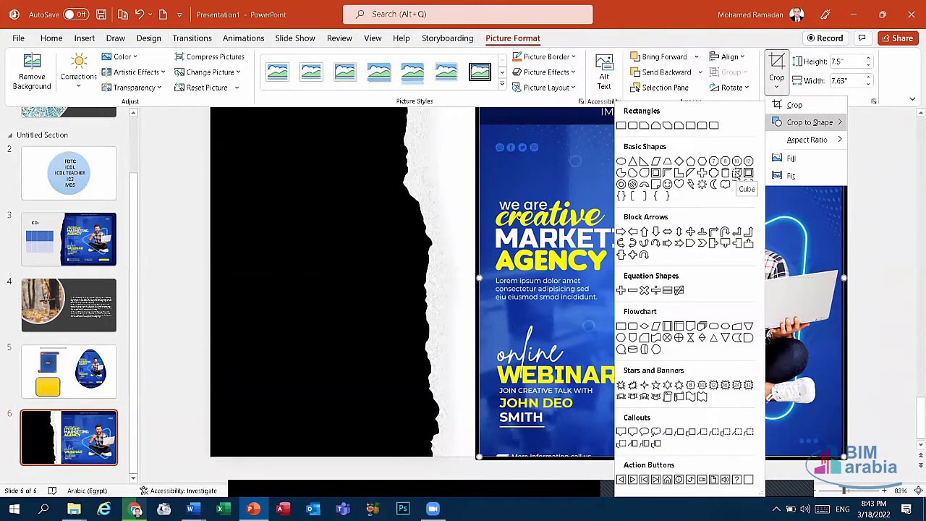
click(737, 172)
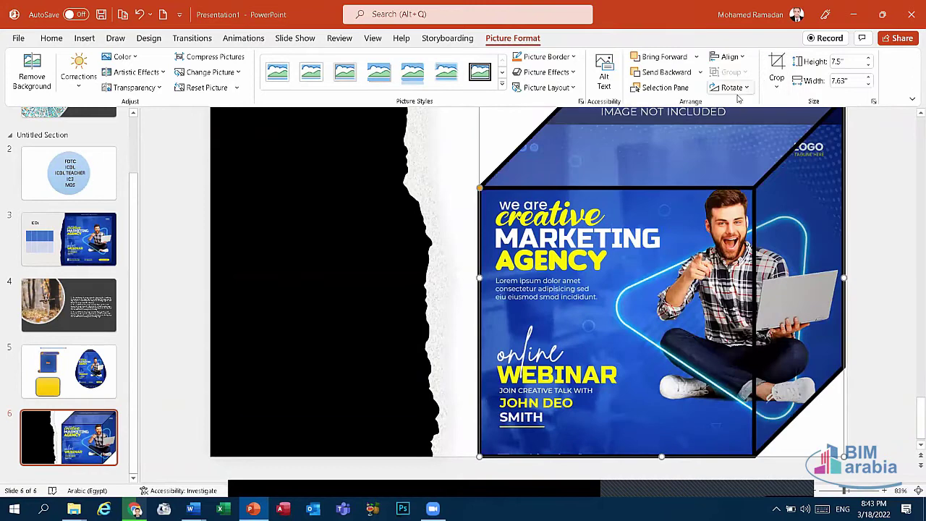
click(777, 86)
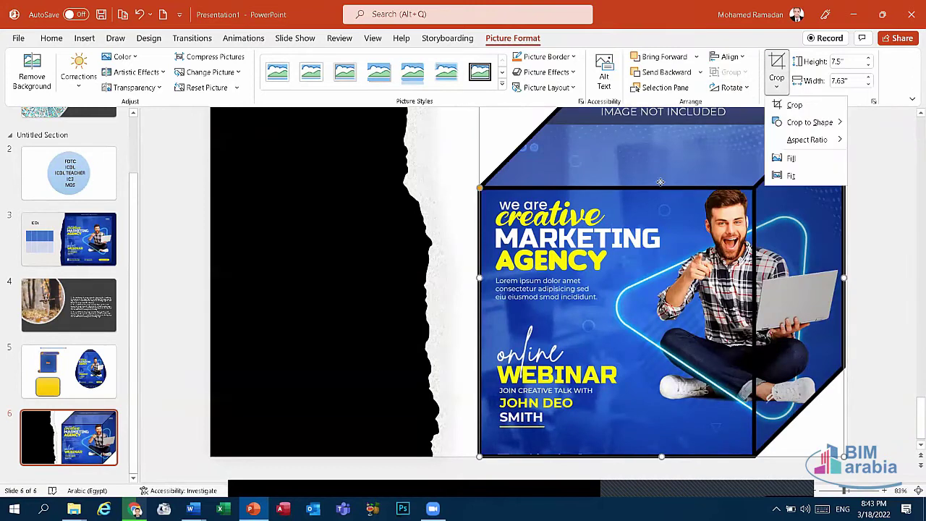
drag(657, 199, 662, 213)
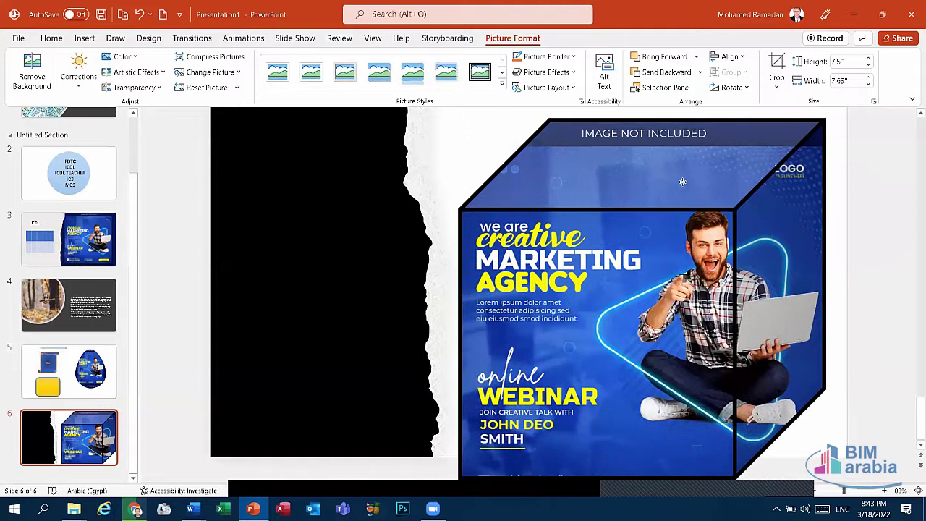
drag(683, 182, 710, 173)
click(777, 86)
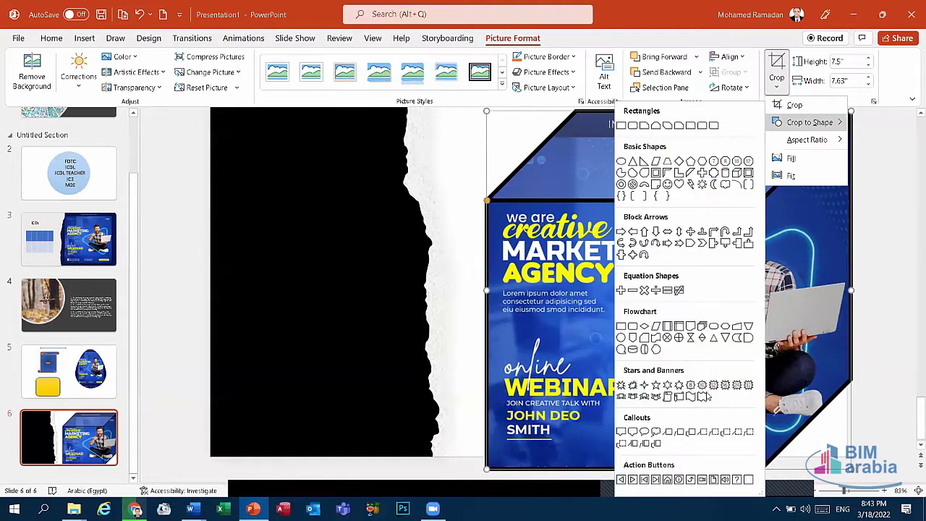
click(644, 396)
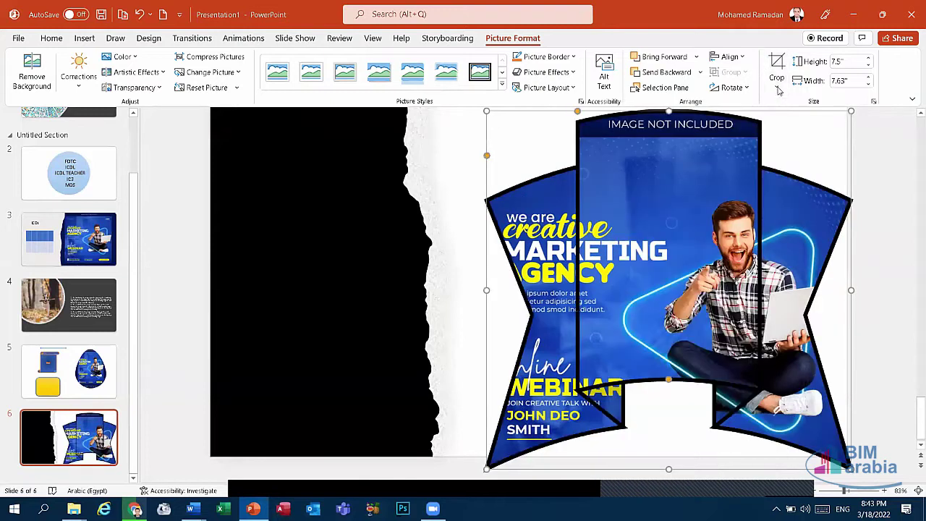
click(777, 87)
click(778, 87)
Undo the ribbon and cube crops to restore the rectangular picture, then pick slide 5
click(140, 15)
click(141, 15)
click(141, 15)
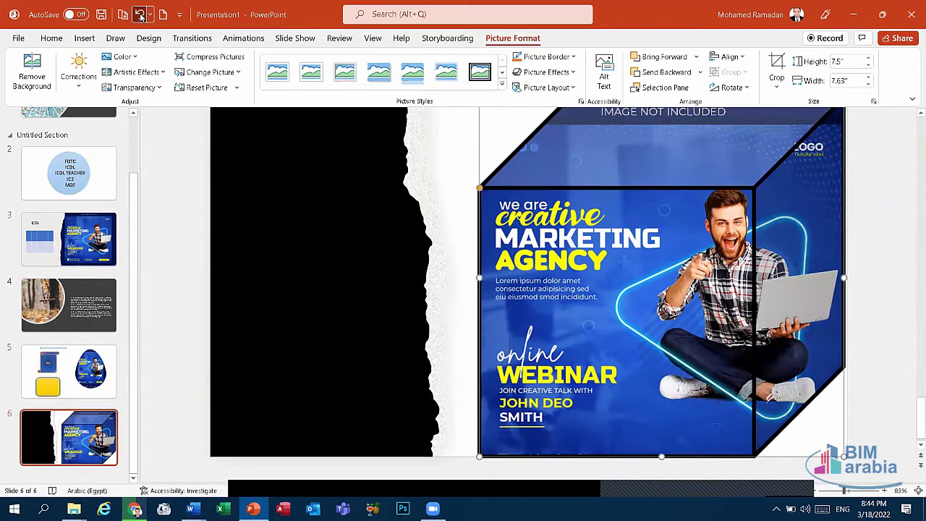
click(141, 16)
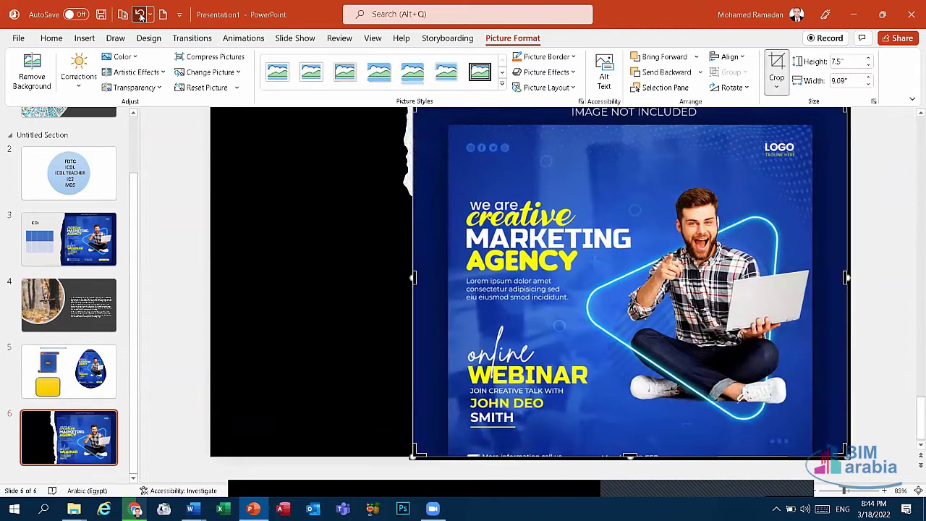
click(141, 16)
click(171, 268)
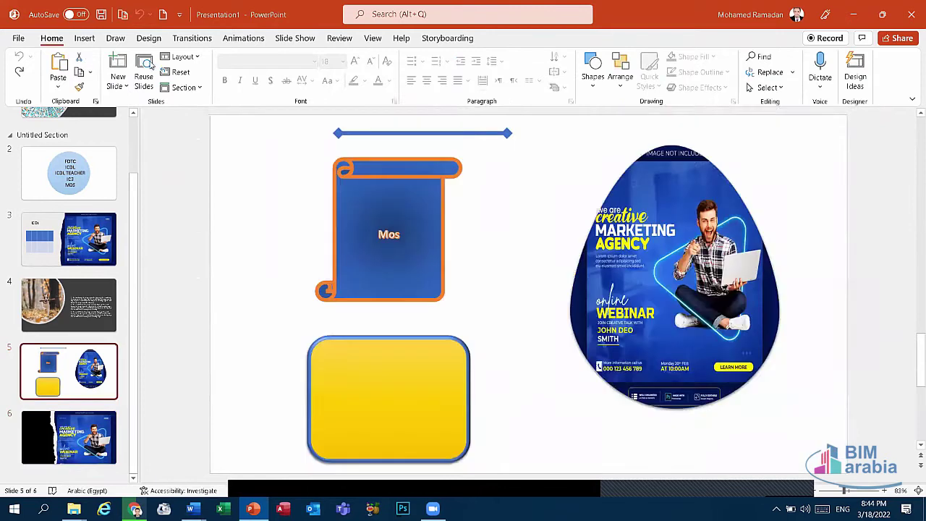
Show slide 5 and start a Screenshot > Screen Clipping over the Word window
click(85, 38)
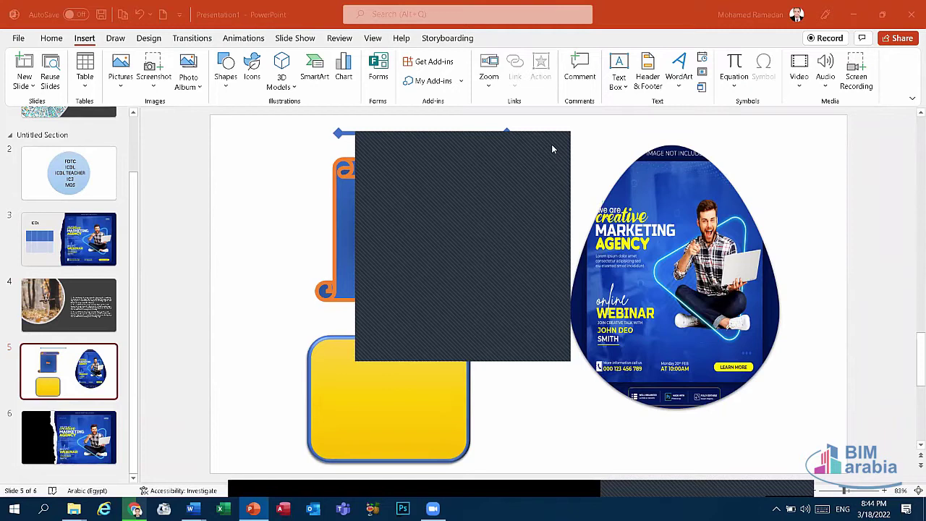
click(552, 149)
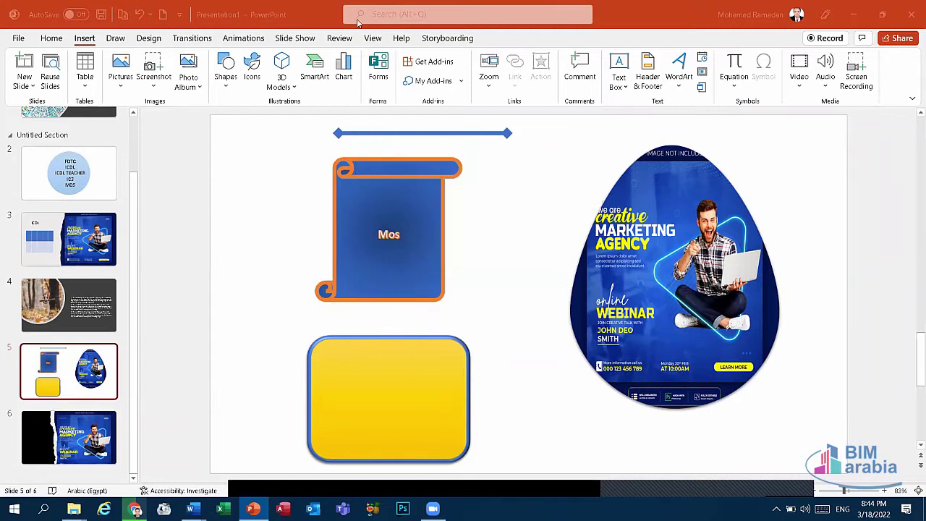
click(152, 82)
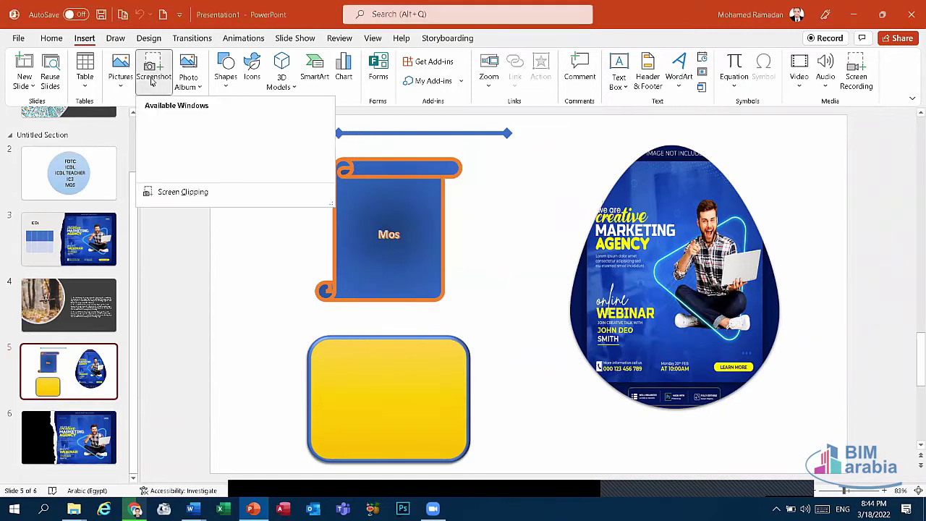
click(183, 192)
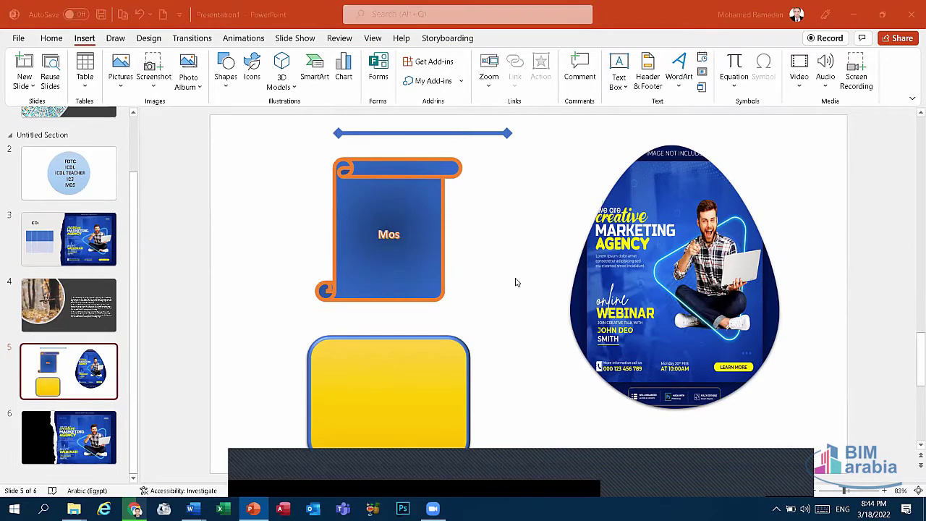
click(152, 83)
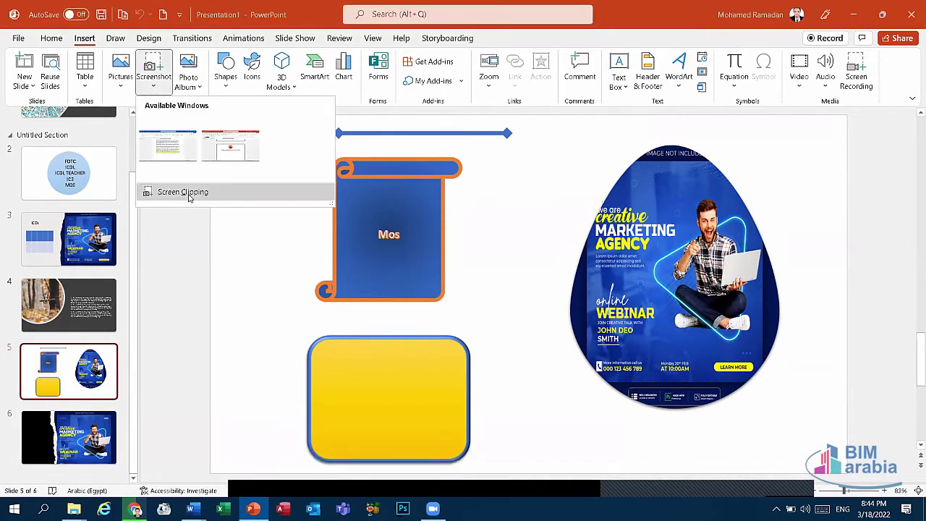
mouse_move(182, 192)
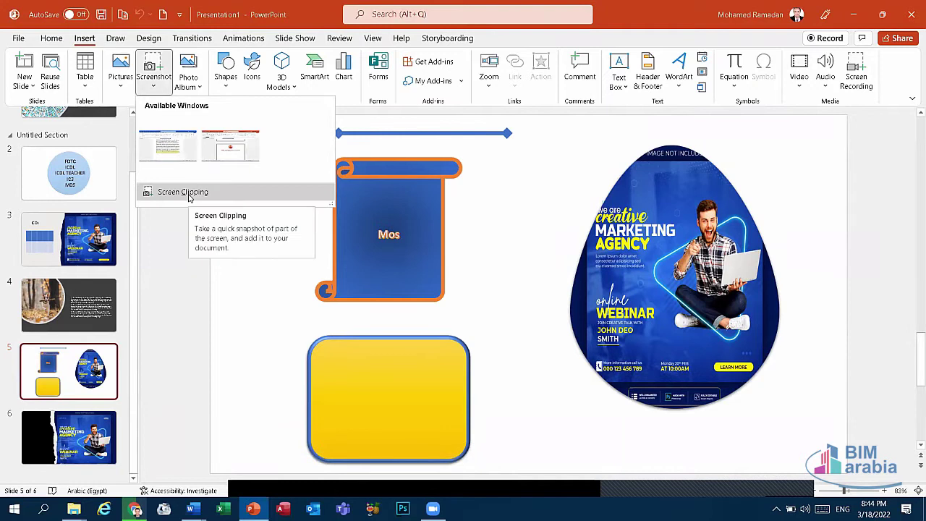
click(185, 192)
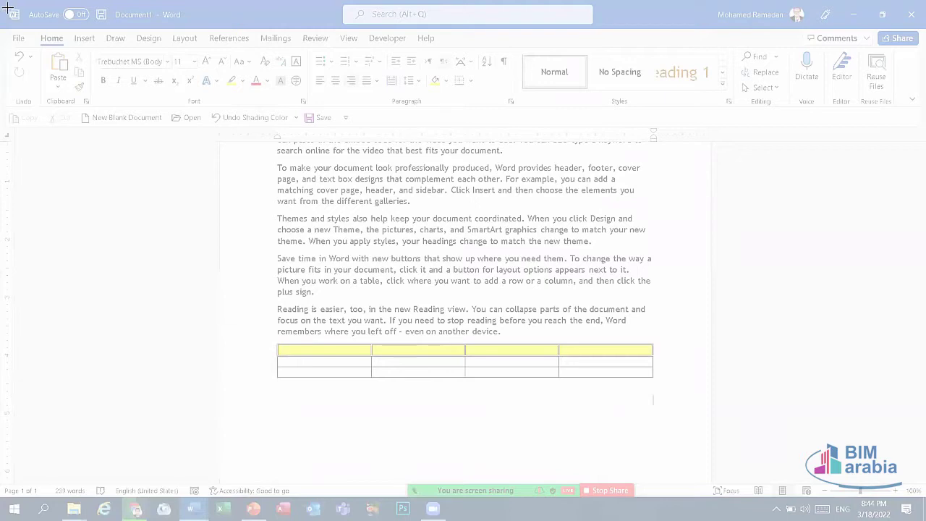
Capture the full Word window, then its upper part, deleting each clipping from slide 5
drag(7, 8, 917, 510)
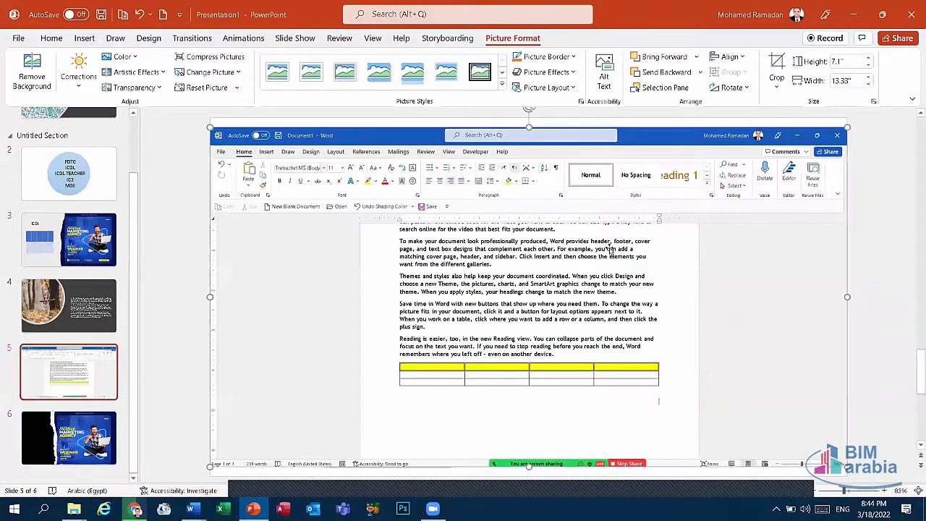
key(Delete)
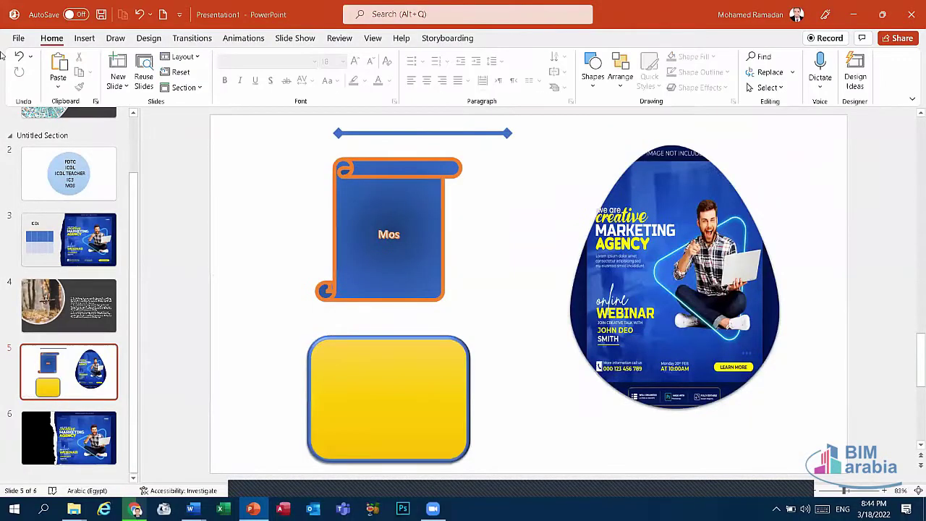
click(84, 38)
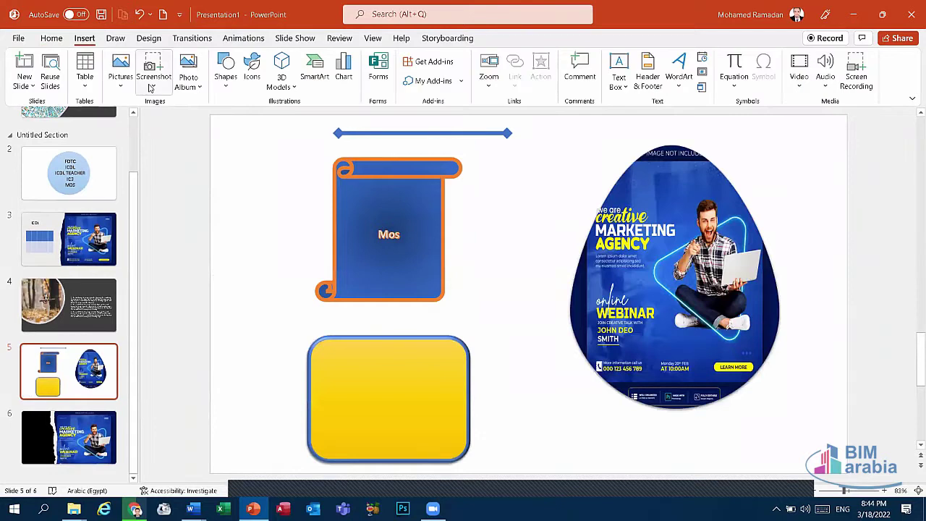
click(152, 85)
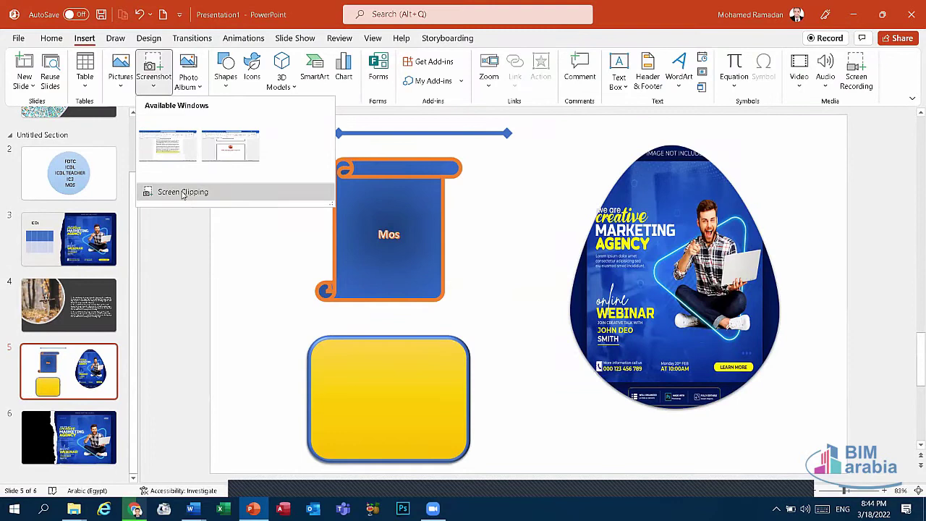
click(192, 194)
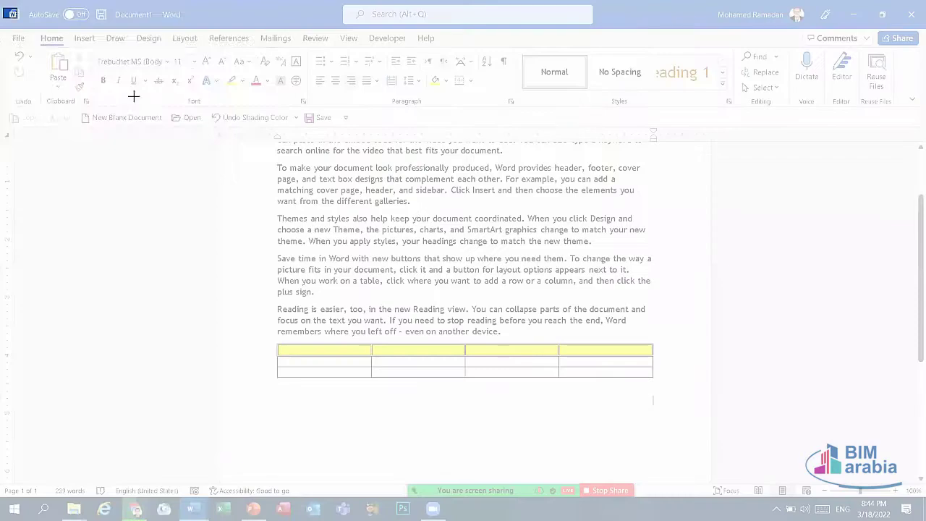
drag(3, 6, 872, 217)
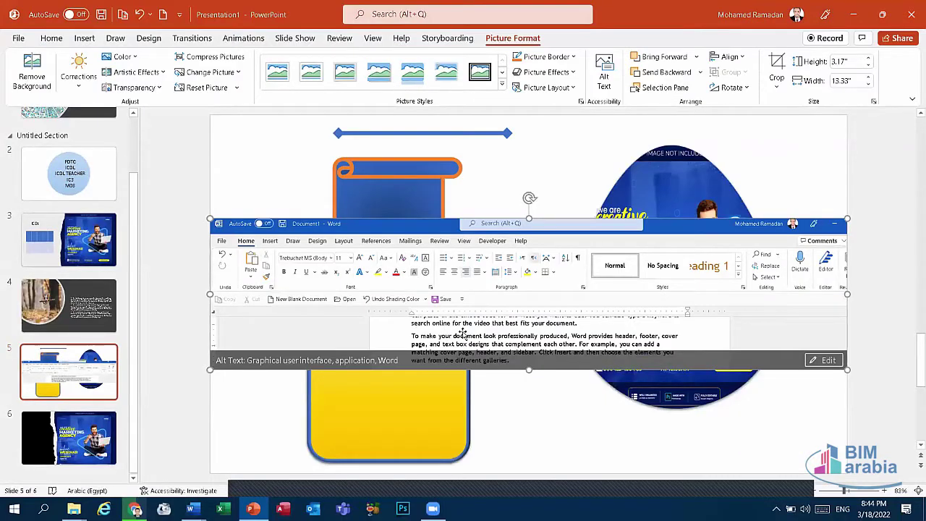
key(Delete)
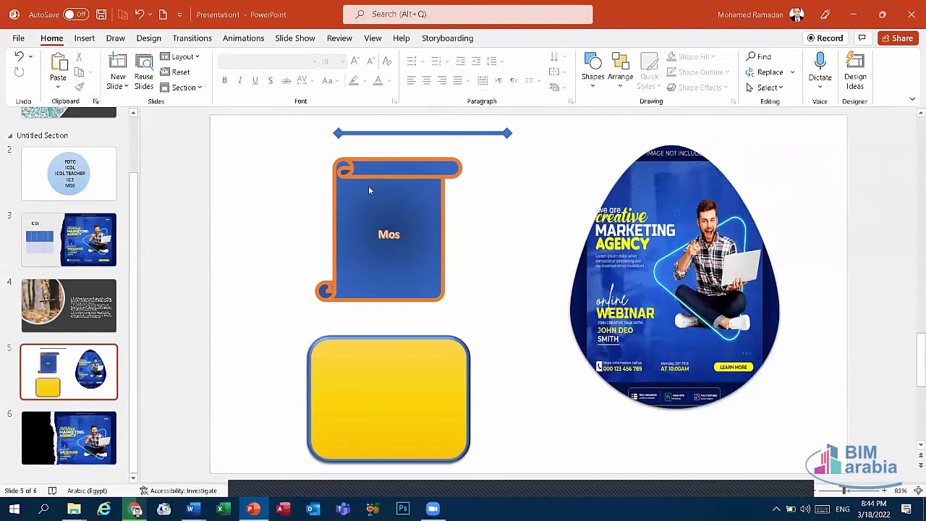
Begin creating a new photo album with Alt+N, A, N
click(84, 37)
key(alt+n)
key(a)
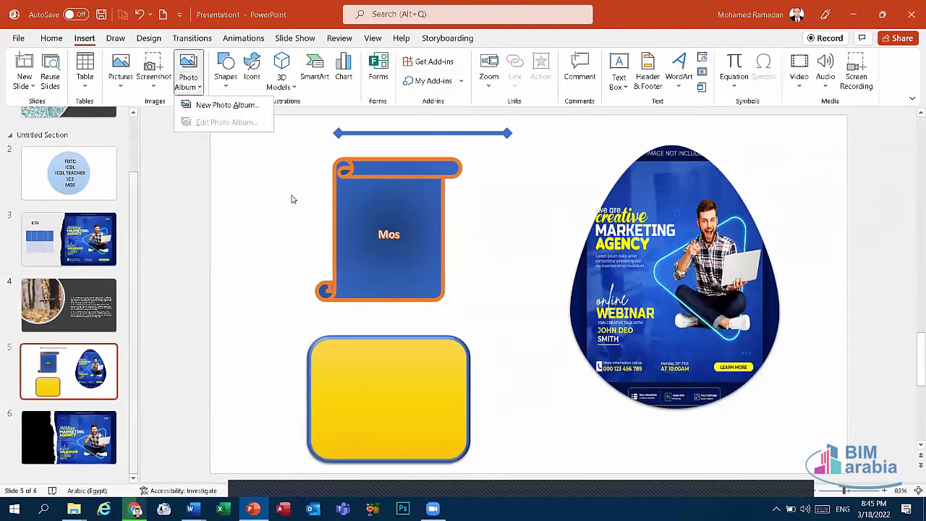
key(n)
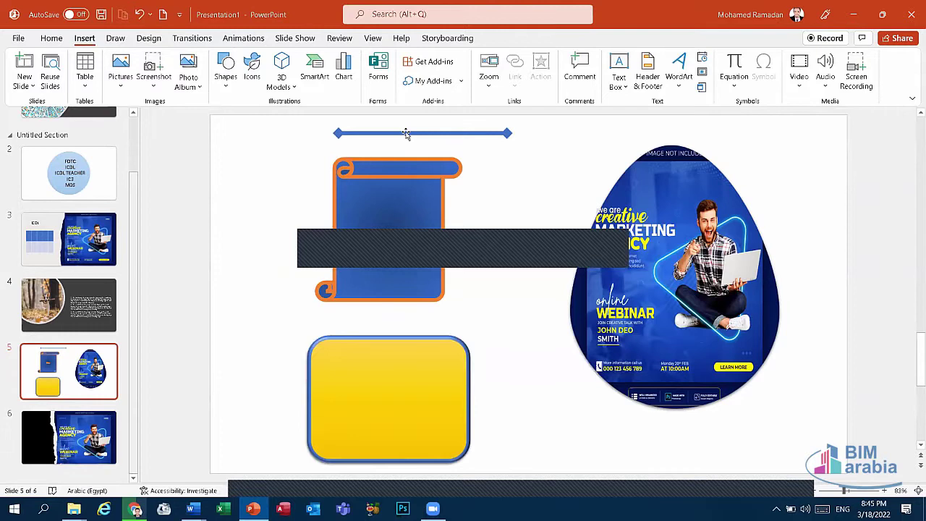
Remove the arrow line, shift the scroll and yellow rectangle right, and delete the blue ellipse
key(ctrl+z)
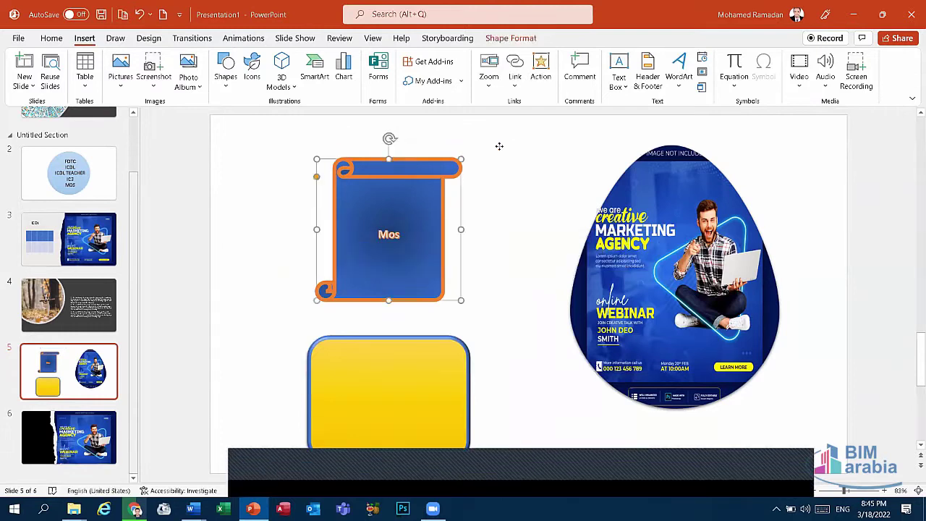
key(ctrl+z)
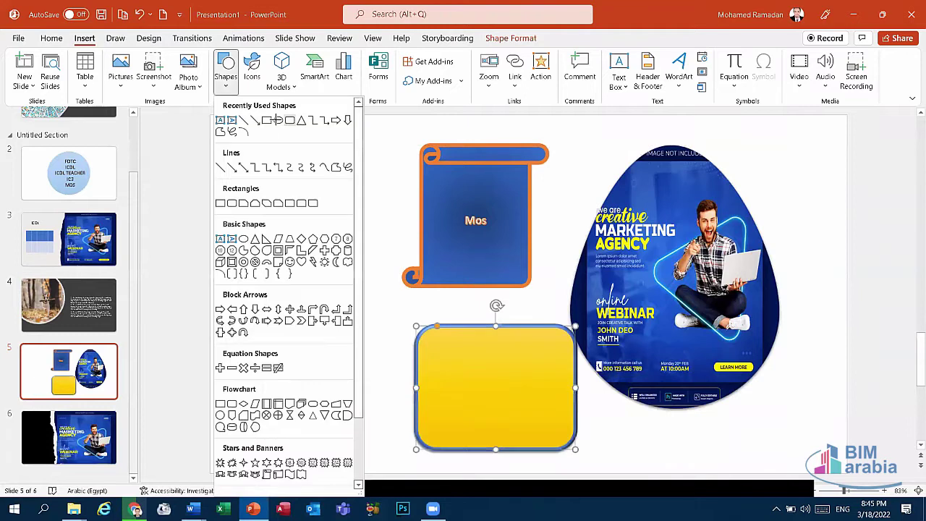
drag(230, 222, 359, 387)
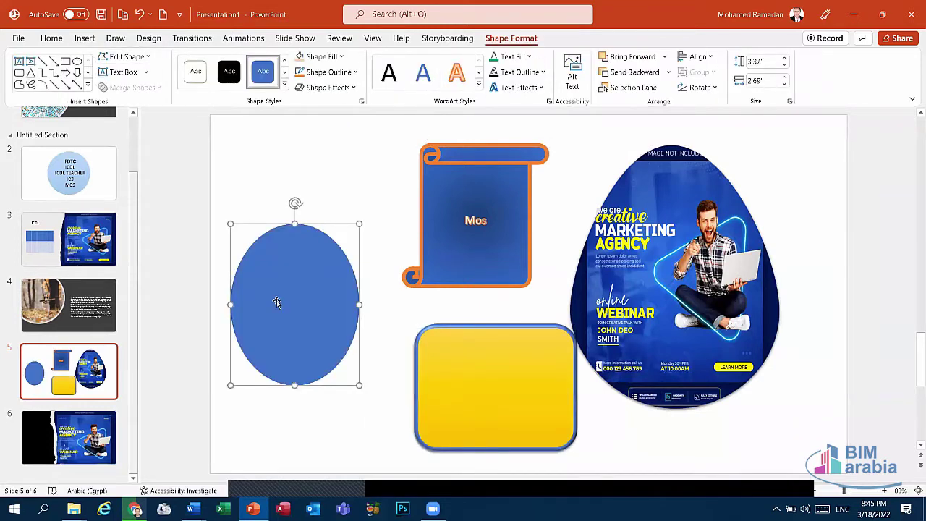
key(Delete)
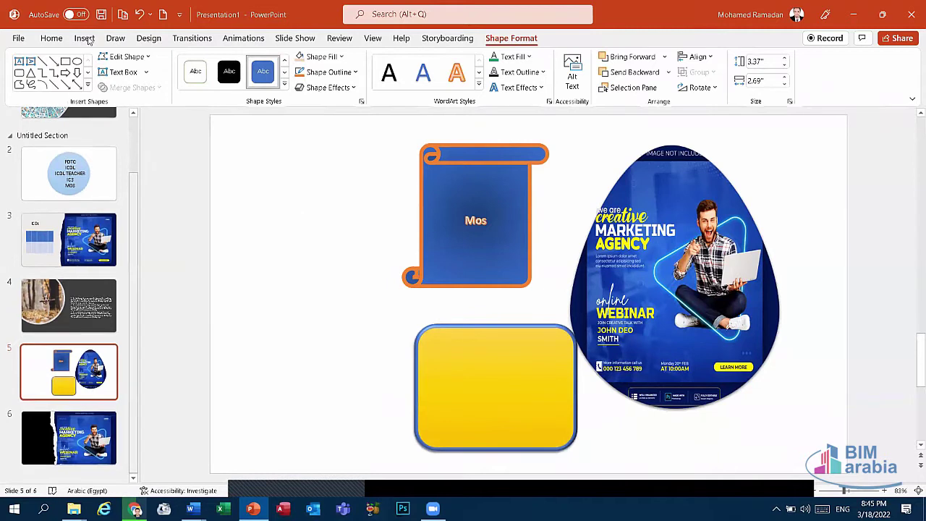
click(84, 37)
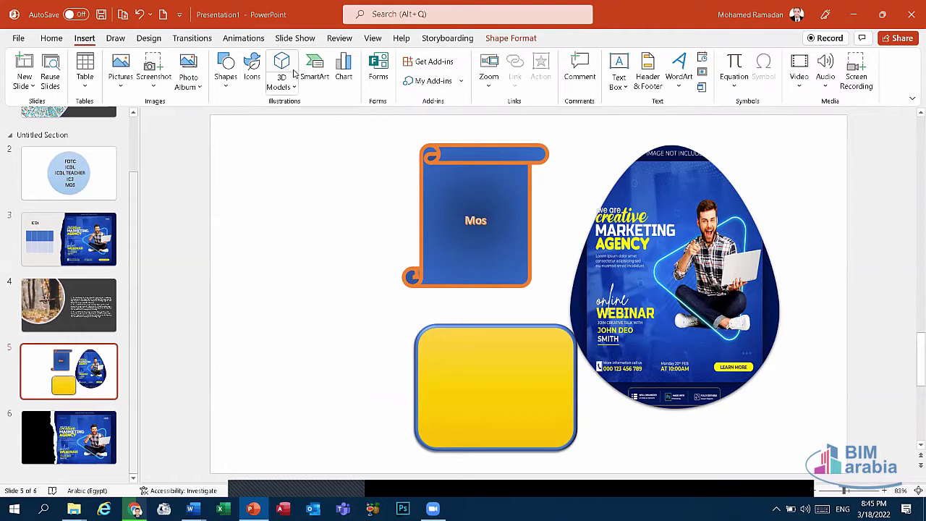
Insert the black door icon from the Home icon category
click(253, 72)
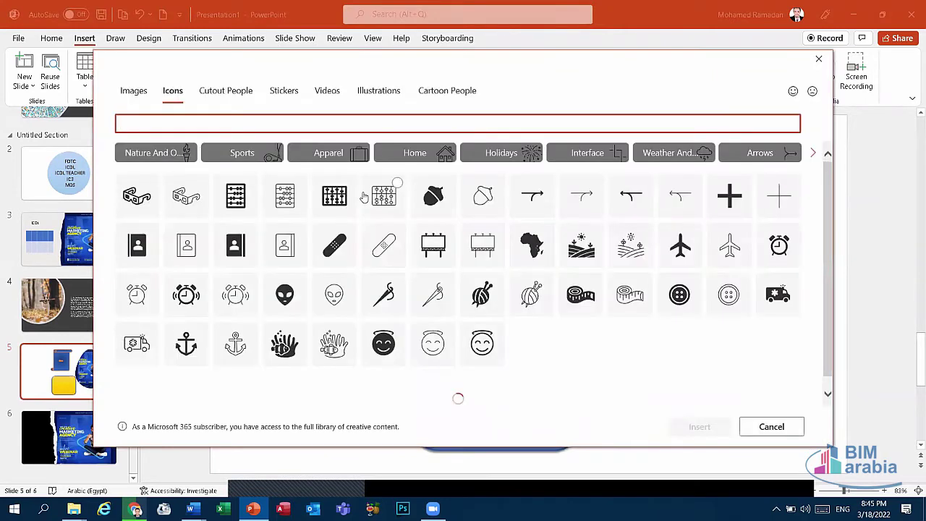
click(403, 157)
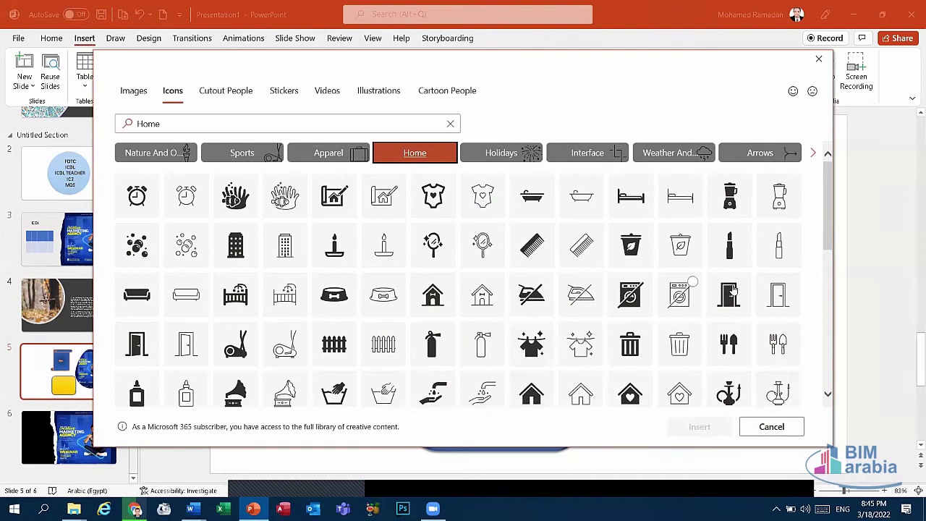
click(729, 293)
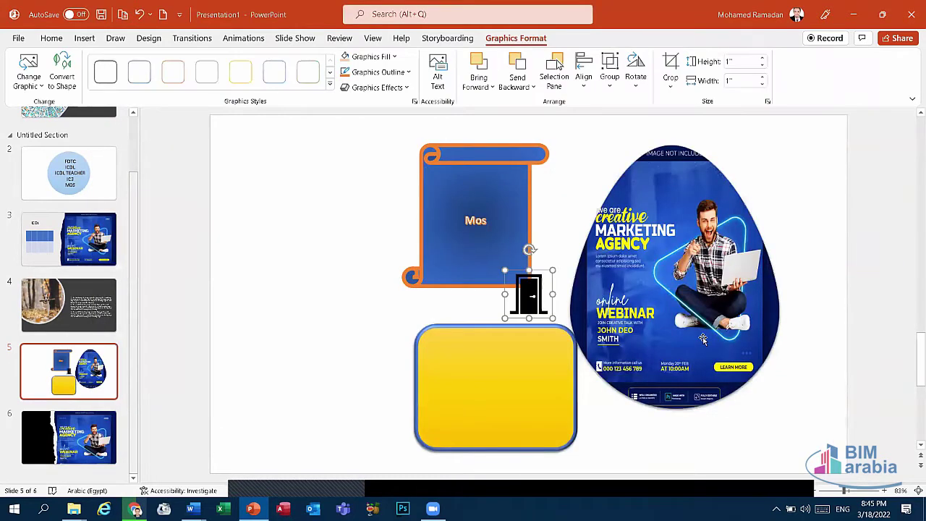
Enlarge the door icon and place it left of the scroll, browsing styles and fills
drag(552, 271, 579, 182)
drag(539, 209, 315, 213)
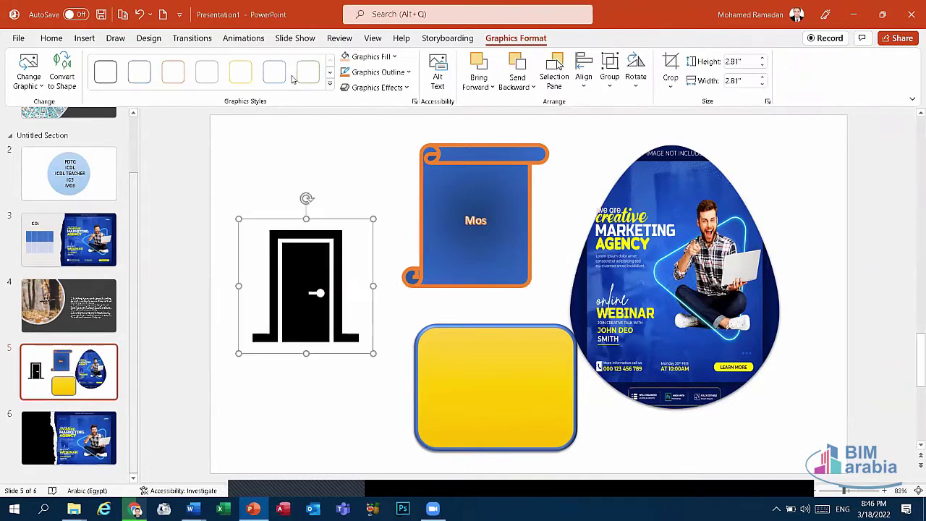
click(330, 85)
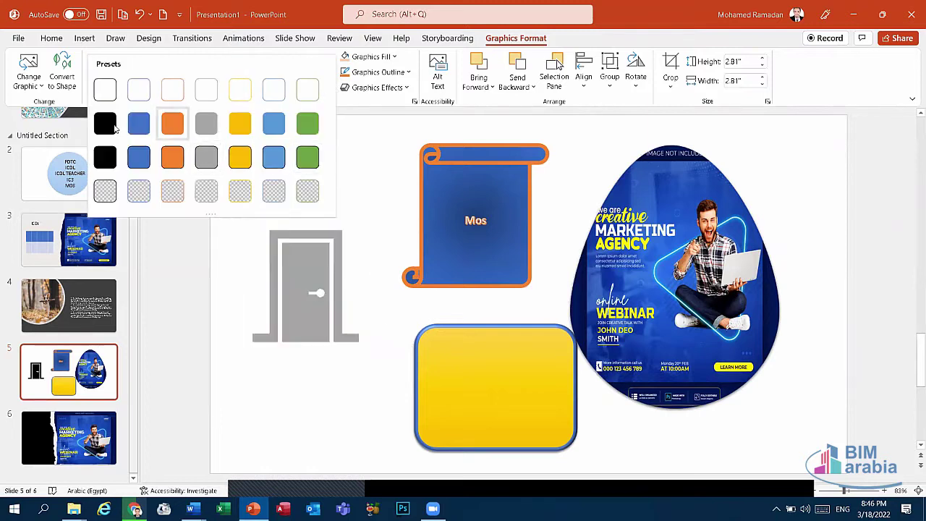
click(348, 60)
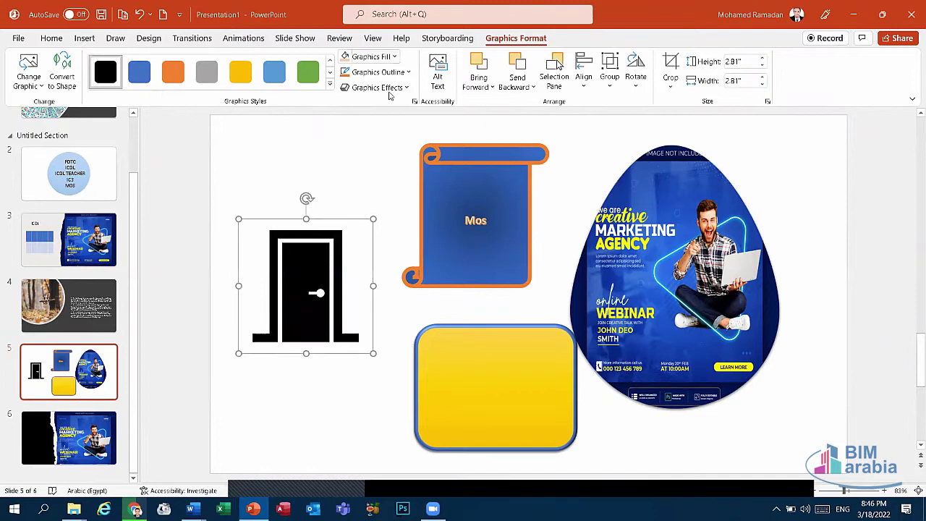
click(375, 60)
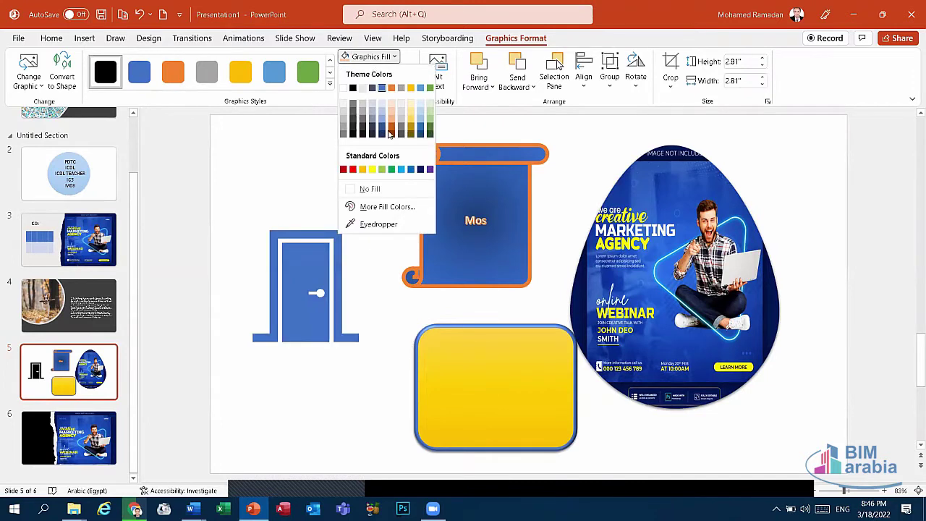
key(Escape)
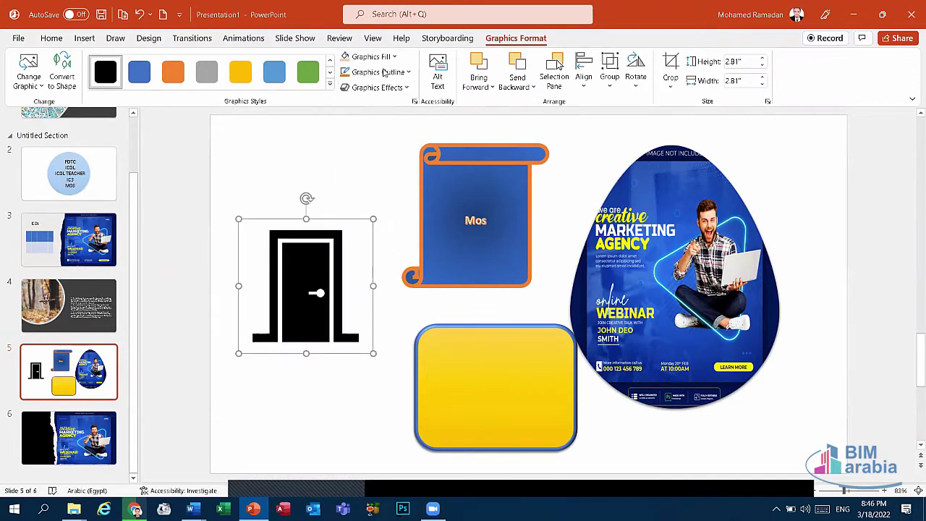
Give the door icon a green outline, previewing effects without applying any
click(383, 72)
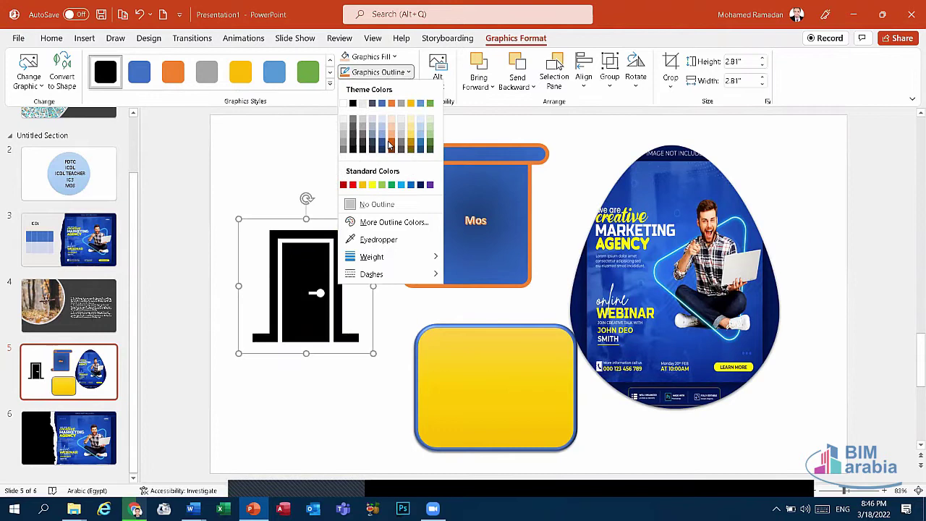
click(430, 106)
click(396, 87)
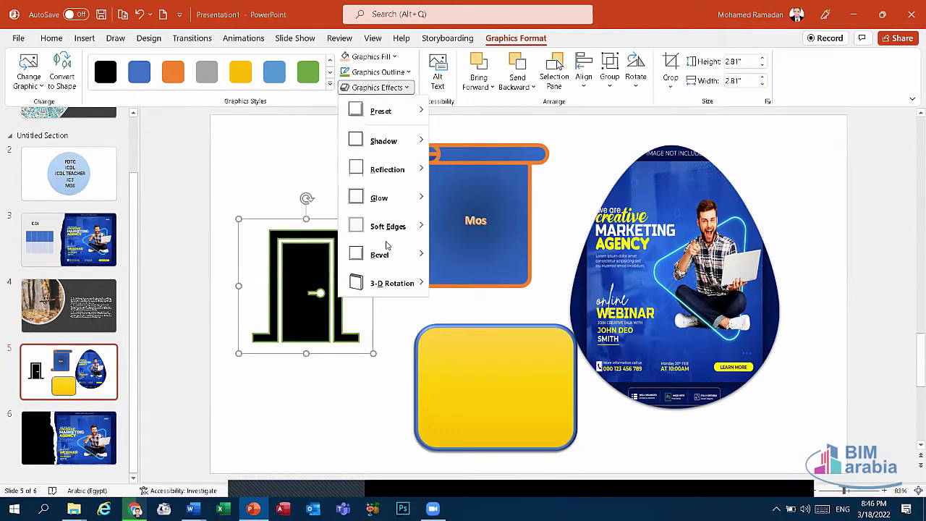
click(297, 203)
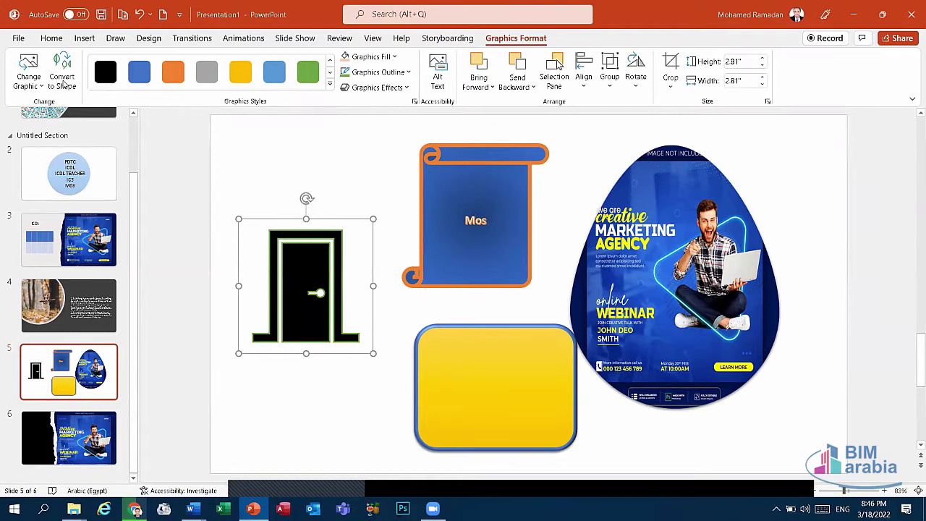
Convert the door to a shape and undo it, then move the icon higher
click(64, 84)
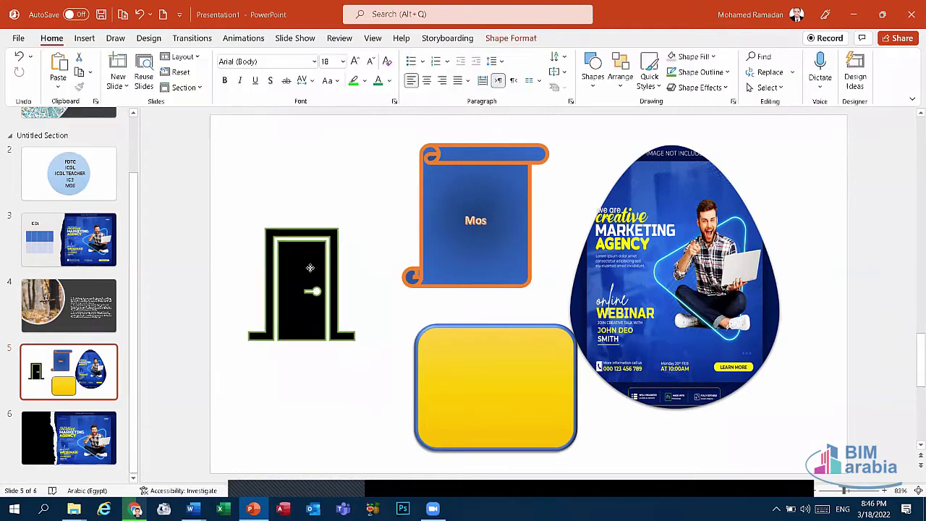
click(511, 37)
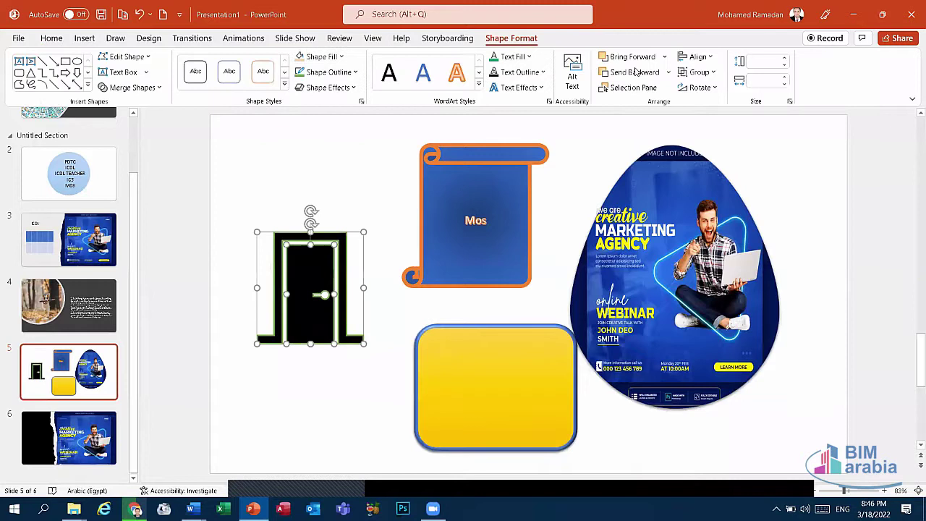
click(140, 14)
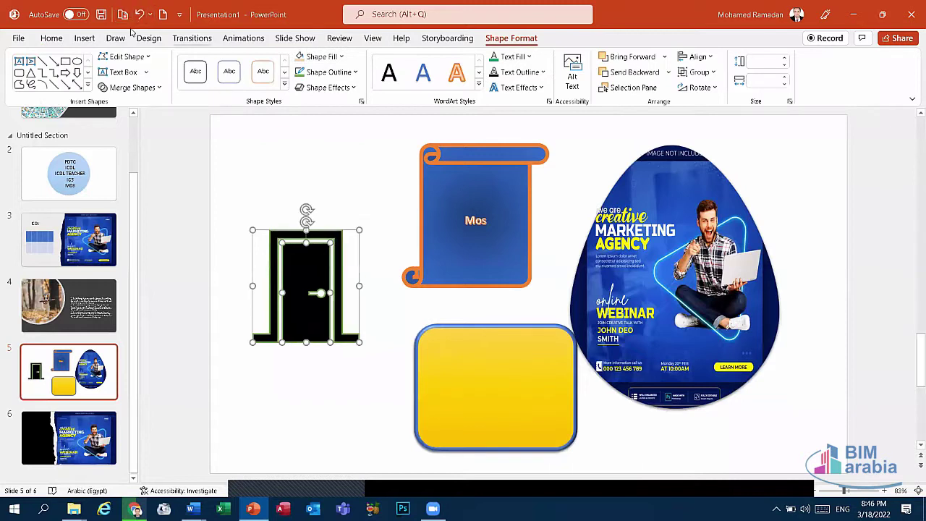
click(138, 15)
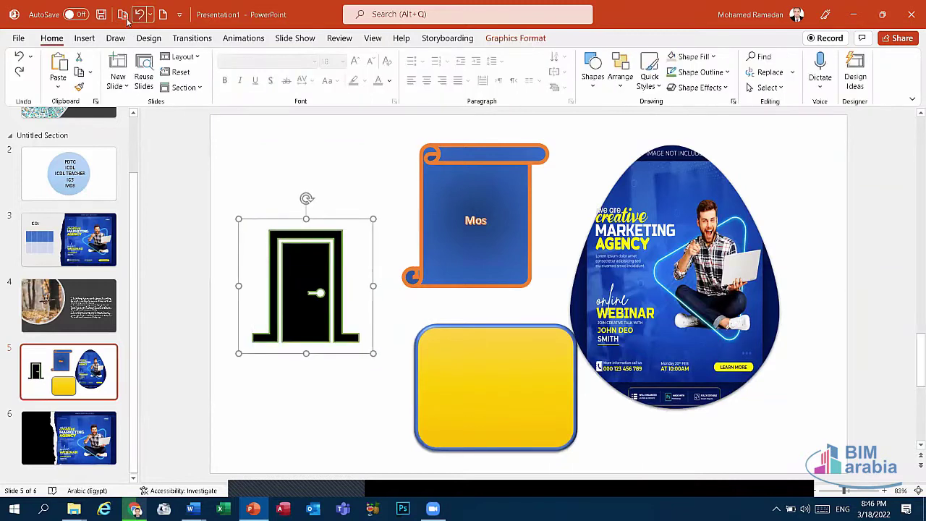
click(528, 41)
click(29, 76)
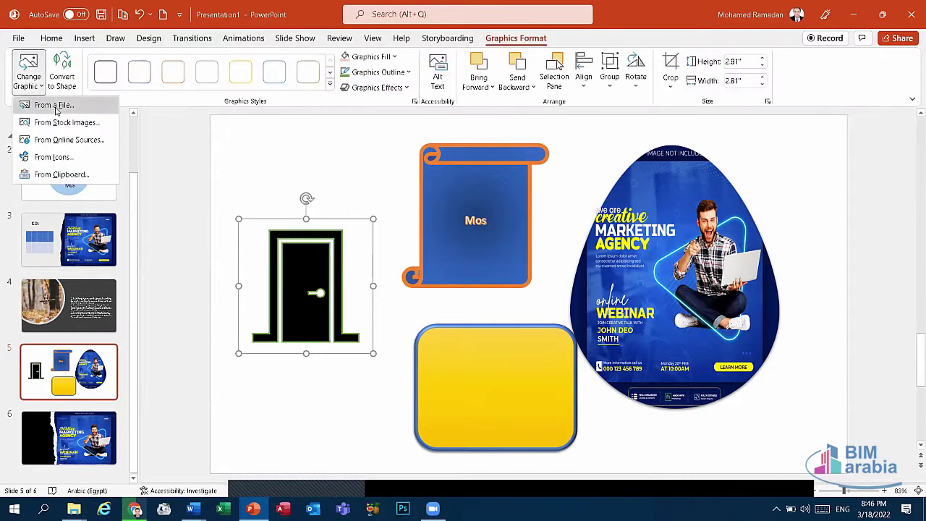
click(302, 262)
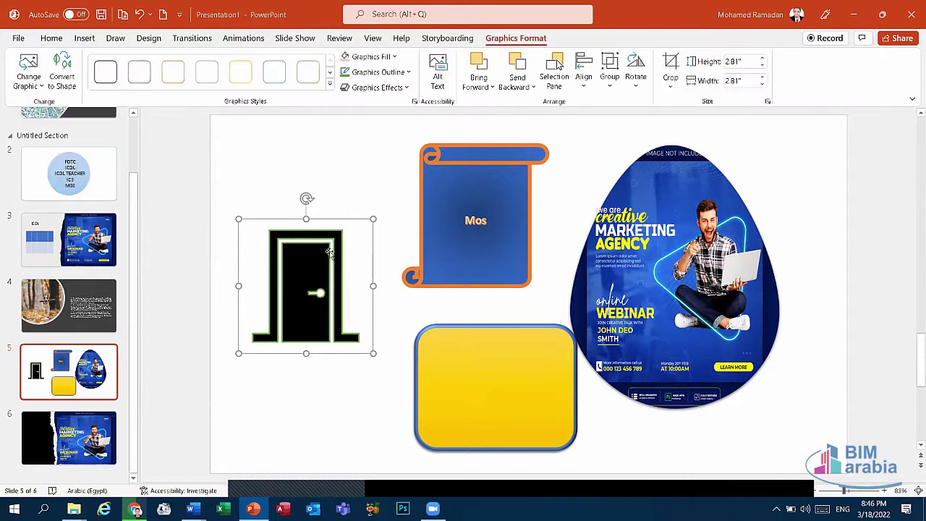
mouse_move(319, 252)
mouse_down()
mouse_move(317, 225)
mouse_move(308, 277)
mouse_up()
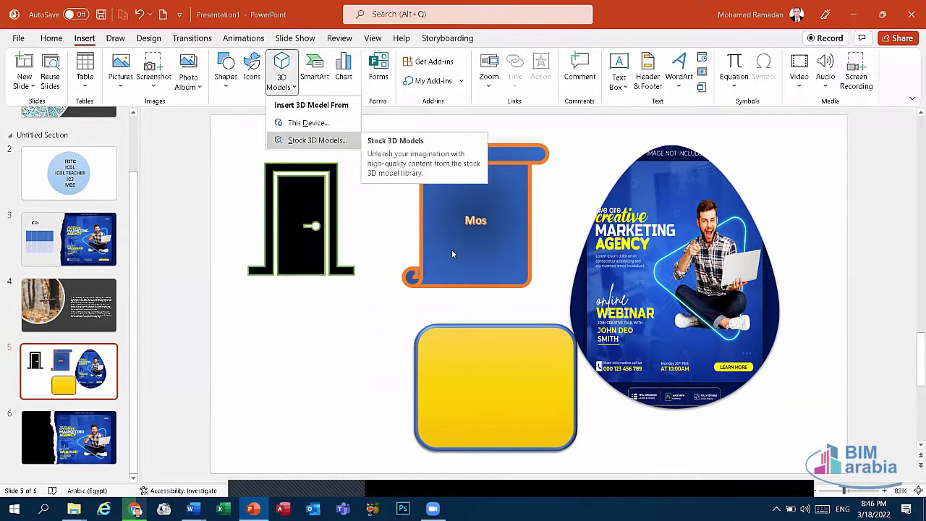
key(Return)
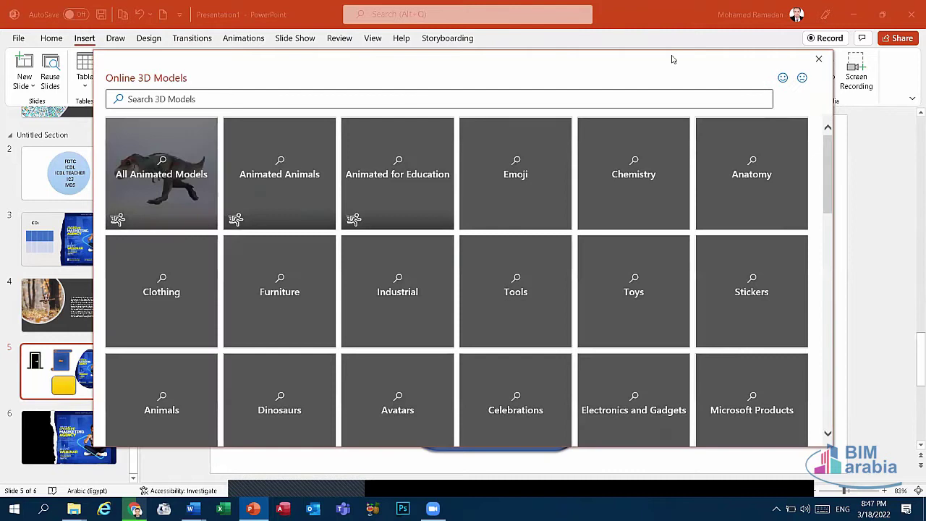
click(316, 160)
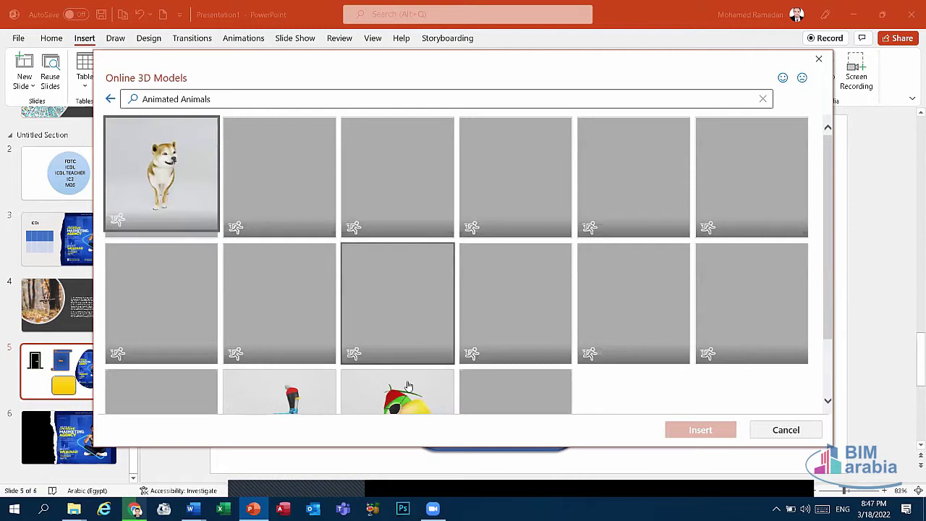
scroll(408, 387, down, 2)
click(300, 325)
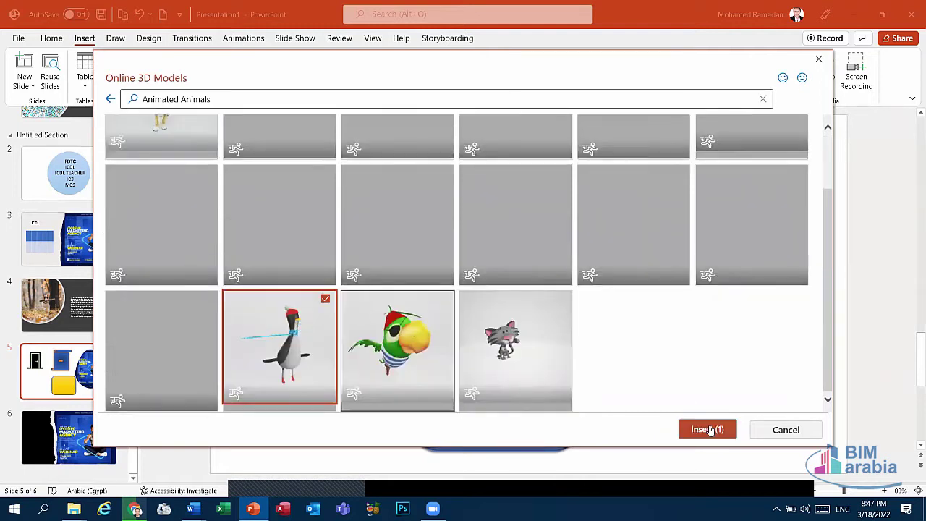
click(710, 430)
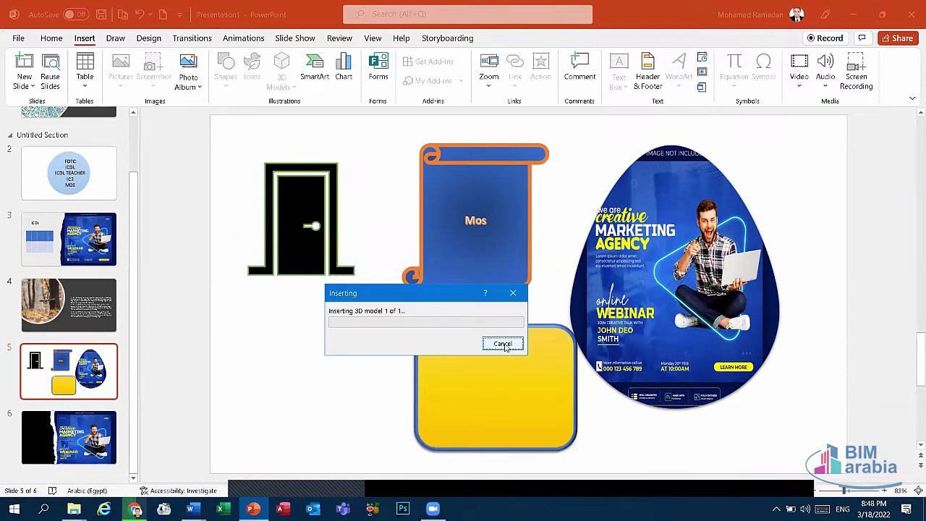
click(507, 345)
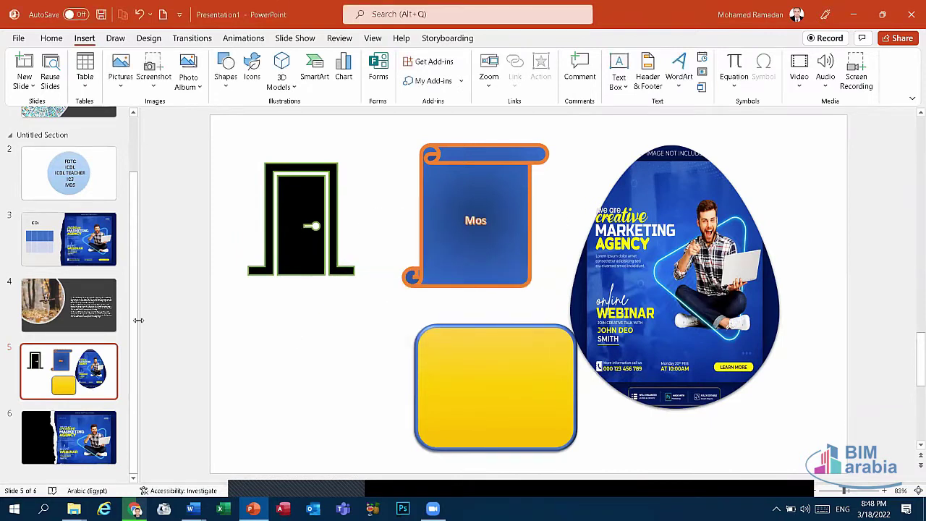
Undo the last two door changes and duplicate slide 5 as a new slide
key(ctrl+z)
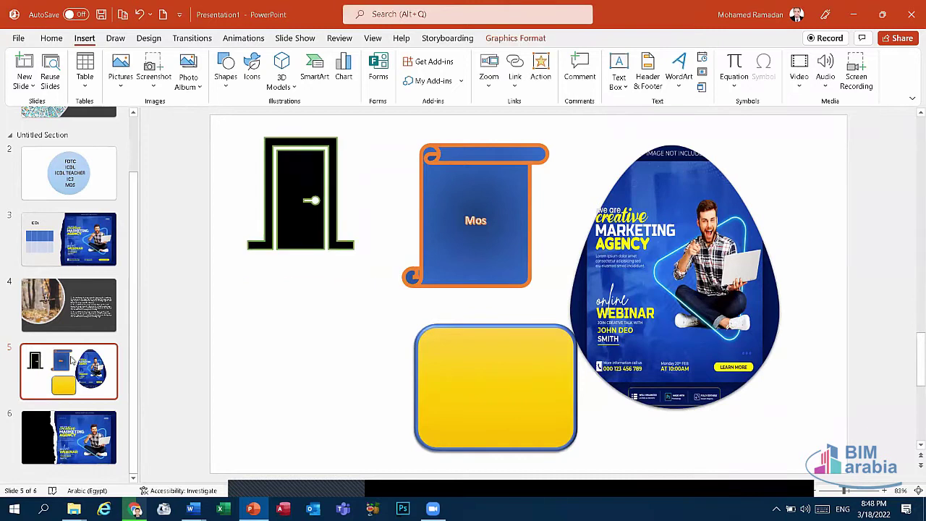
key(ctrl+z)
key(ctrl+z)
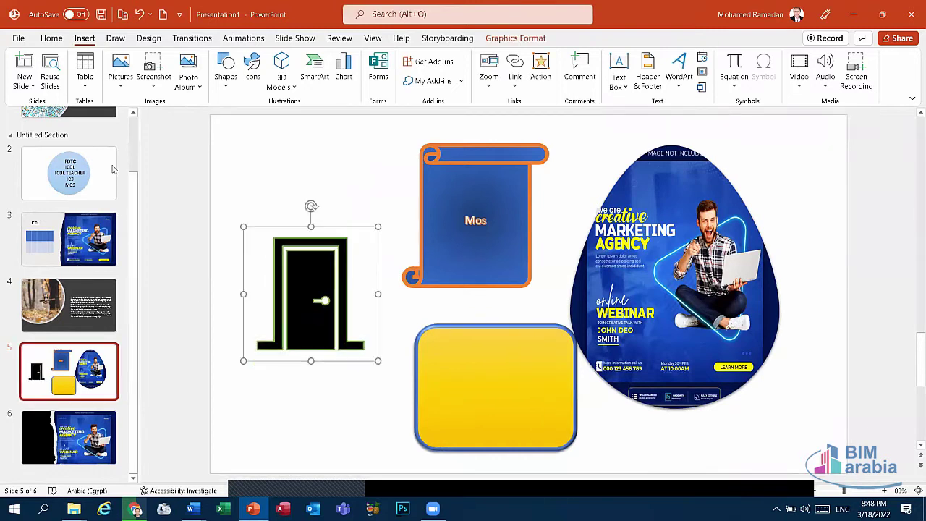
right_click(69, 354)
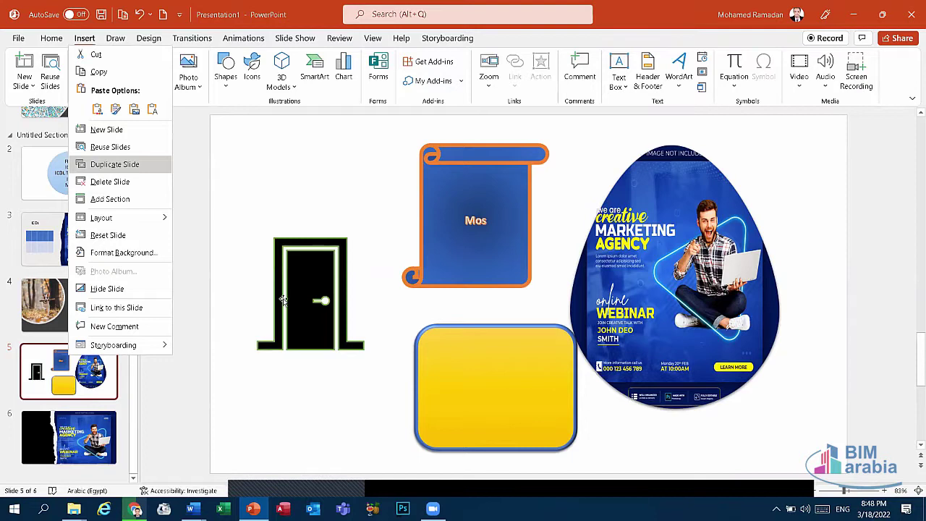
key(Return)
click(325, 300)
Delete the door, scroll, egg-shaped picture and yellow box from the copied slide
key(Delete)
click(479, 264)
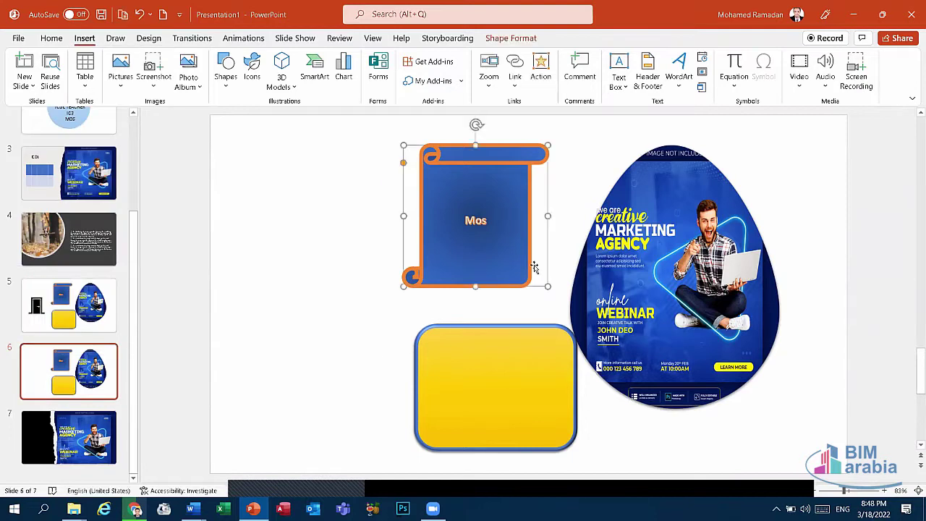
key(Delete)
key(Tab)
key(Delete)
key(Tab)
key(Delete)
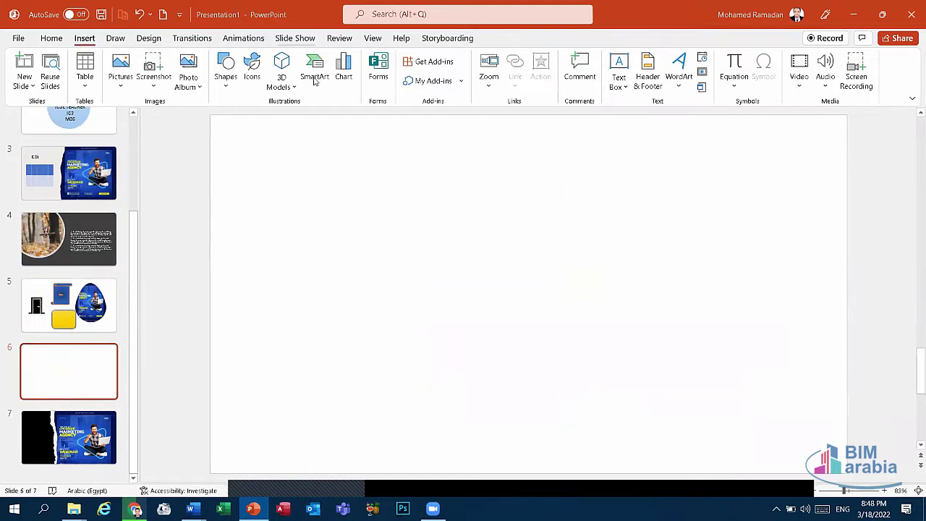
Insert a five-box block list SmartArt graphic on the empty slide
click(314, 72)
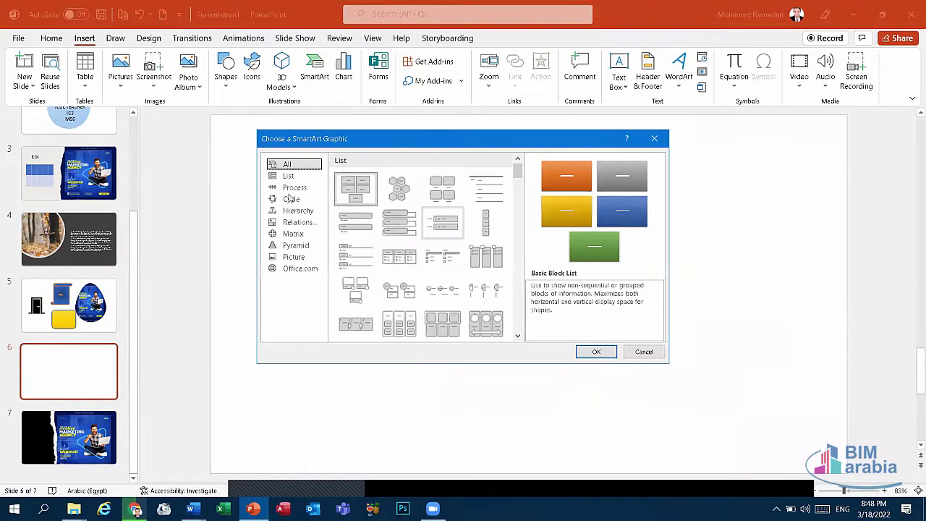
click(291, 199)
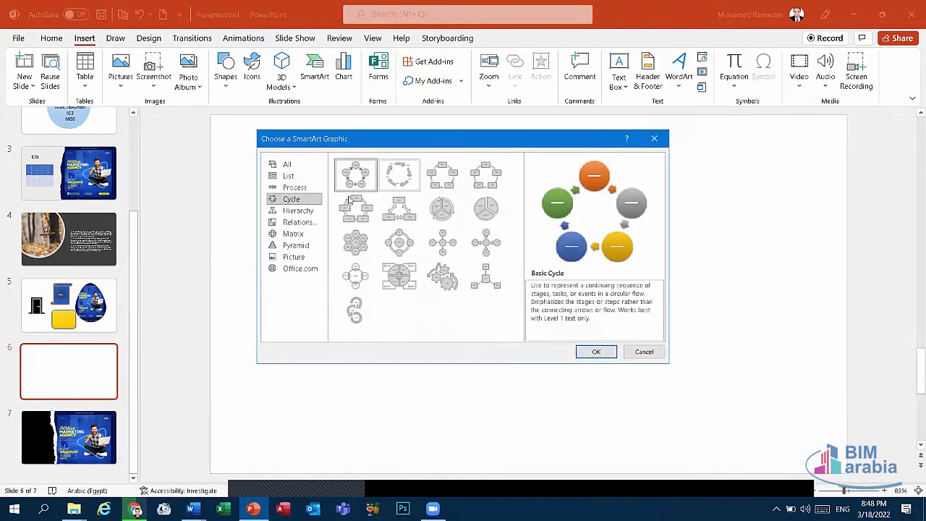
click(599, 351)
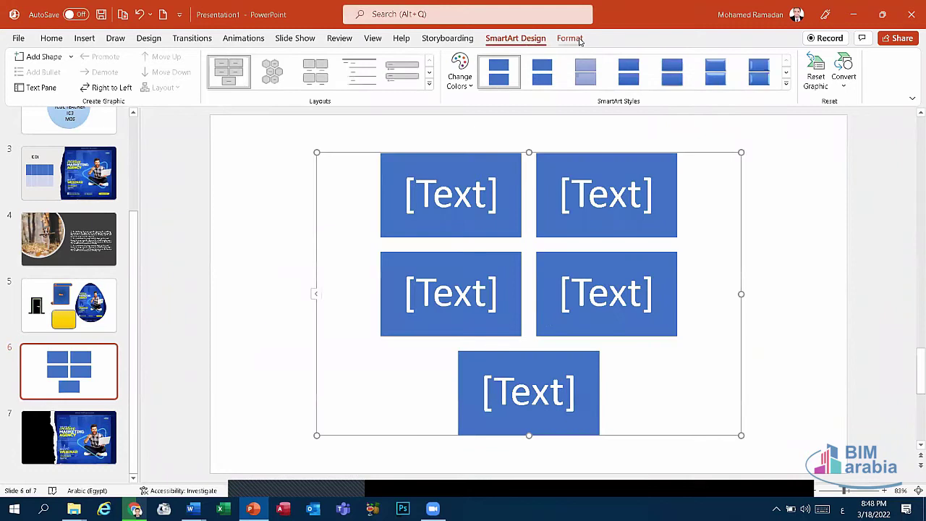
click(570, 37)
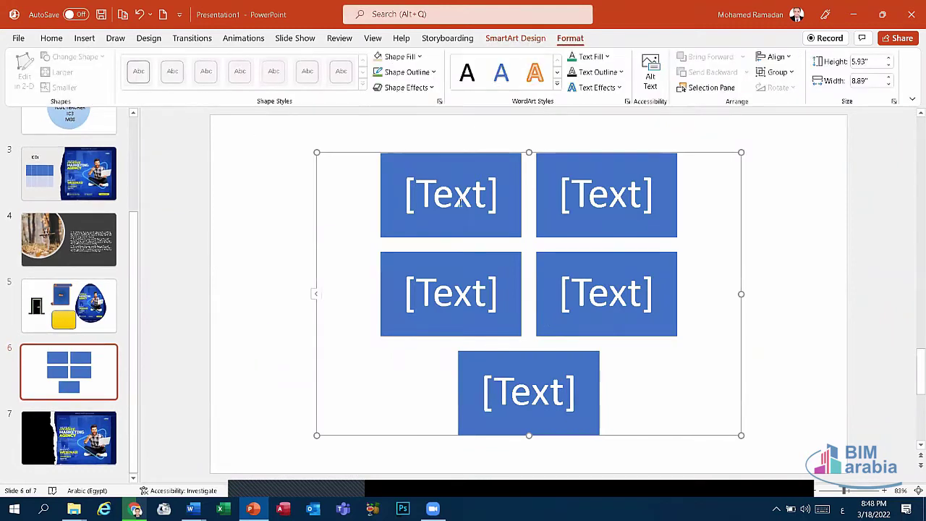
click(400, 201)
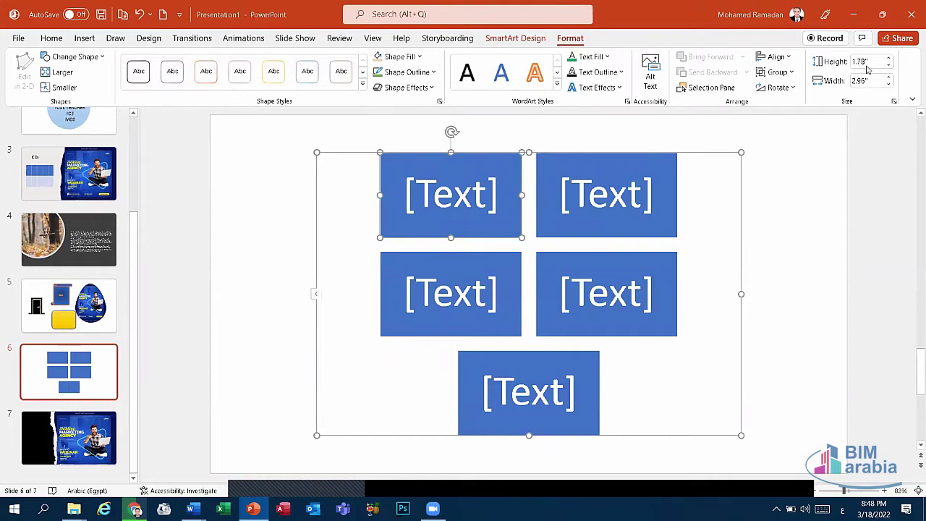
click(79, 58)
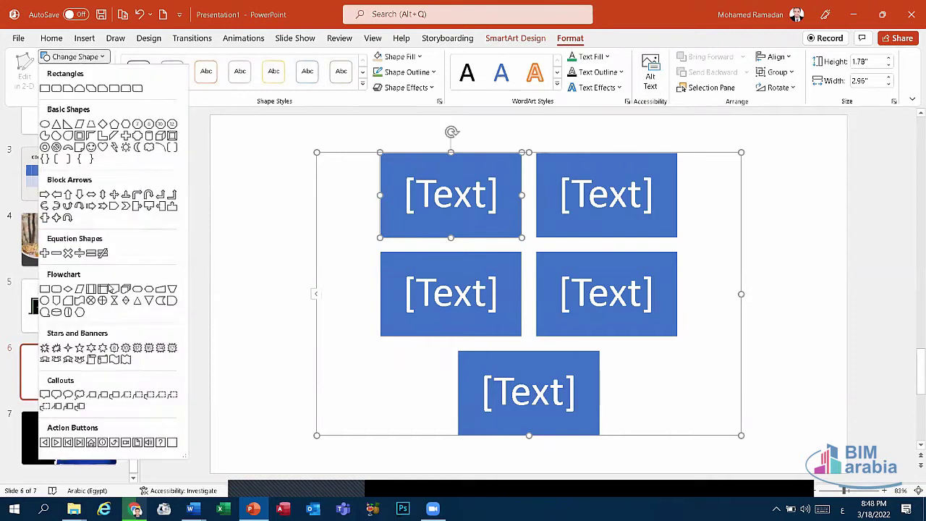
click(103, 360)
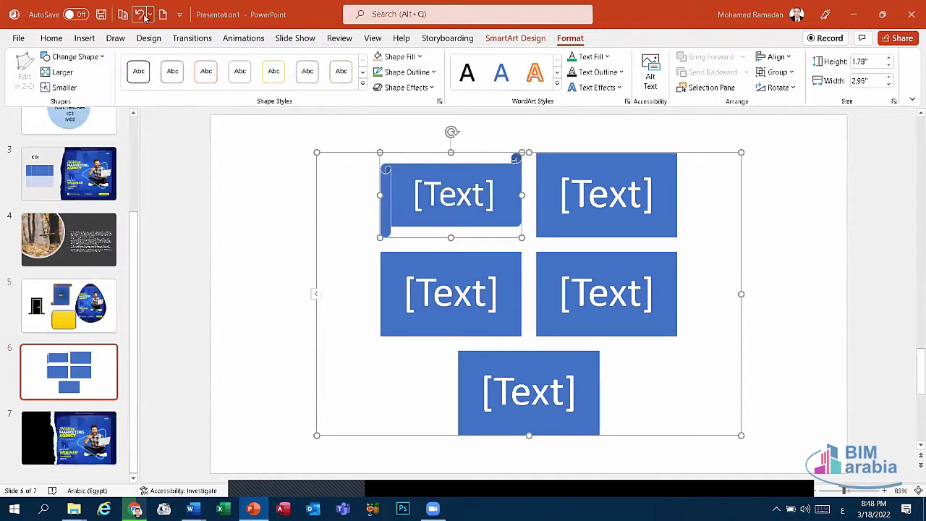
click(61, 73)
click(61, 74)
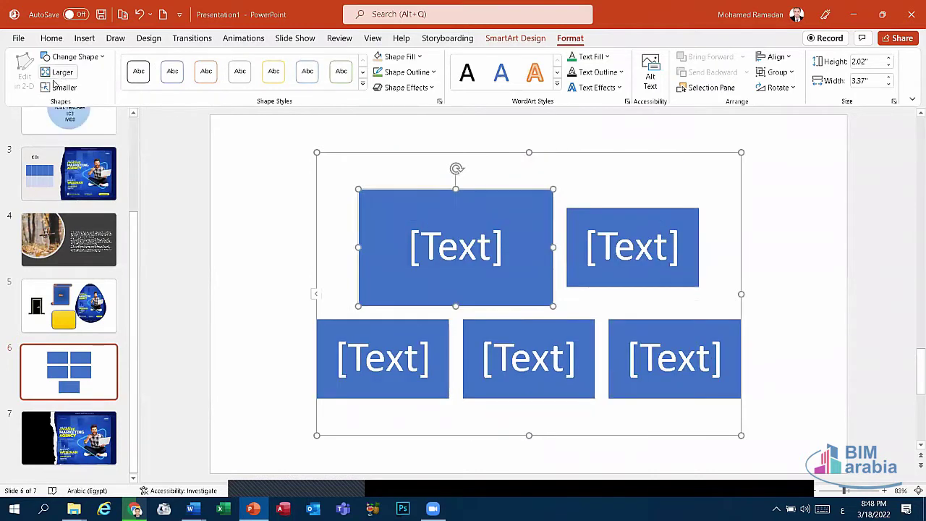
click(61, 74)
click(65, 88)
click(65, 88)
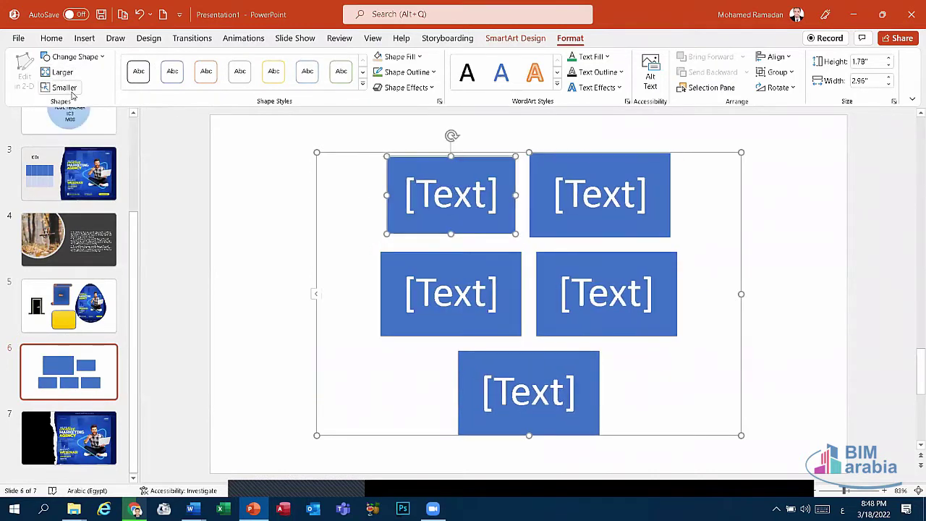
click(65, 87)
click(67, 76)
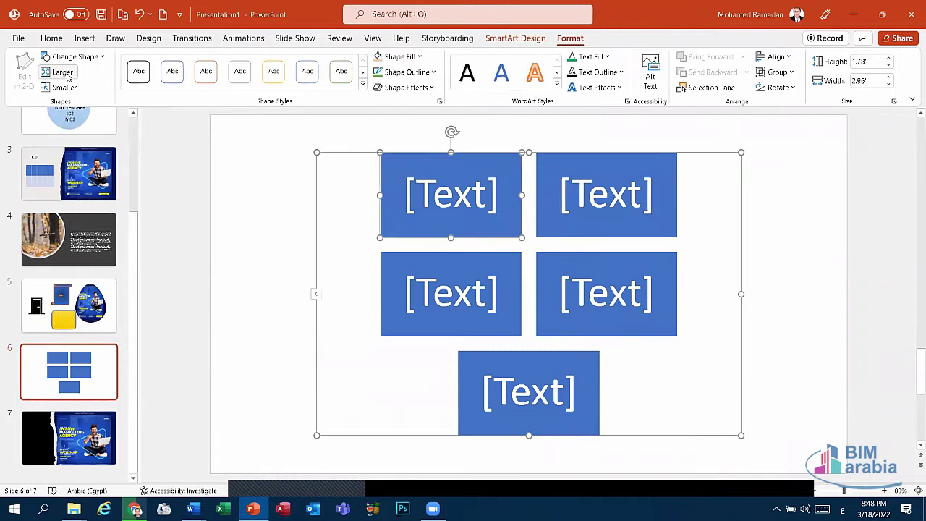
click(435, 267)
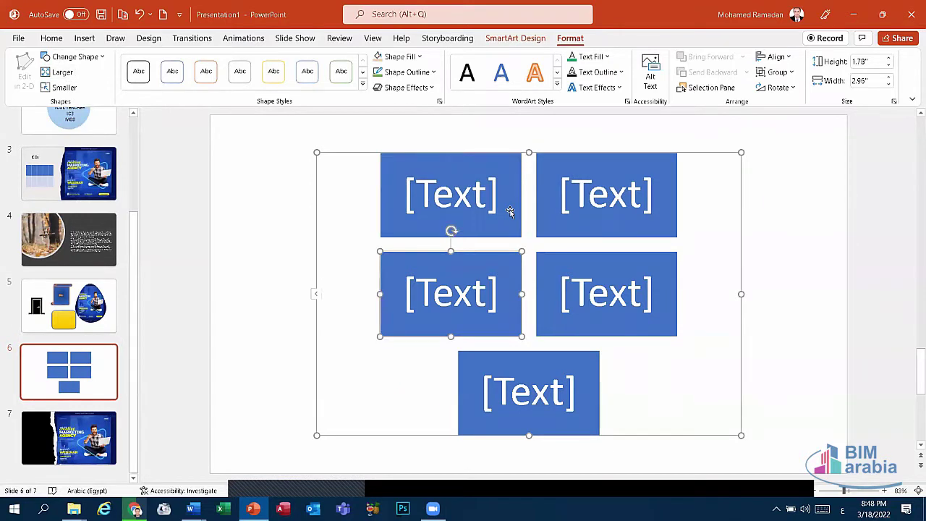
Try a yellow shape style on the top-left box, then browse Shape Fill and Outline colours
click(510, 211)
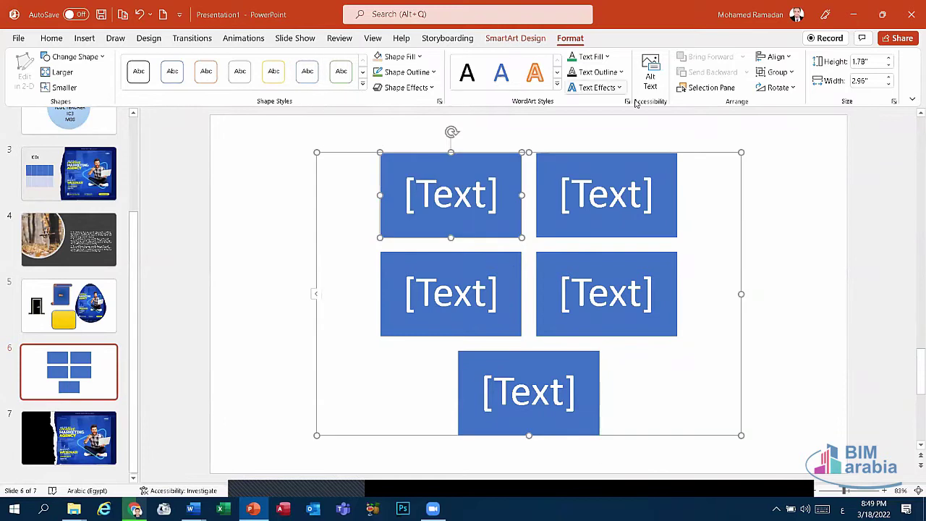
click(362, 87)
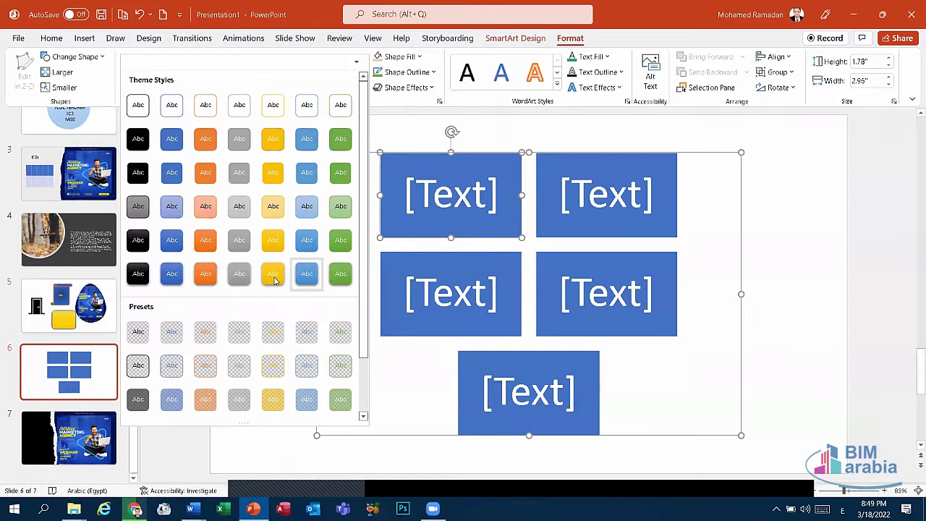
click(274, 275)
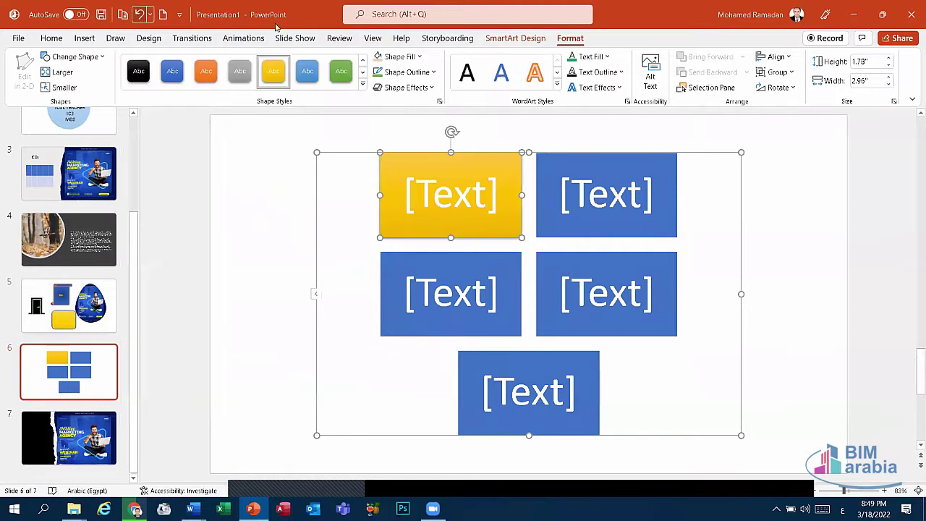
click(416, 58)
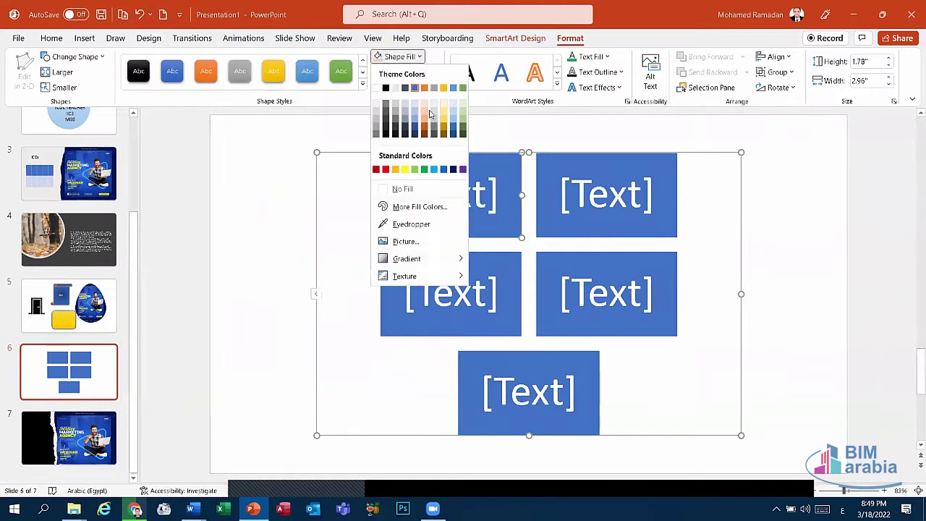
click(414, 57)
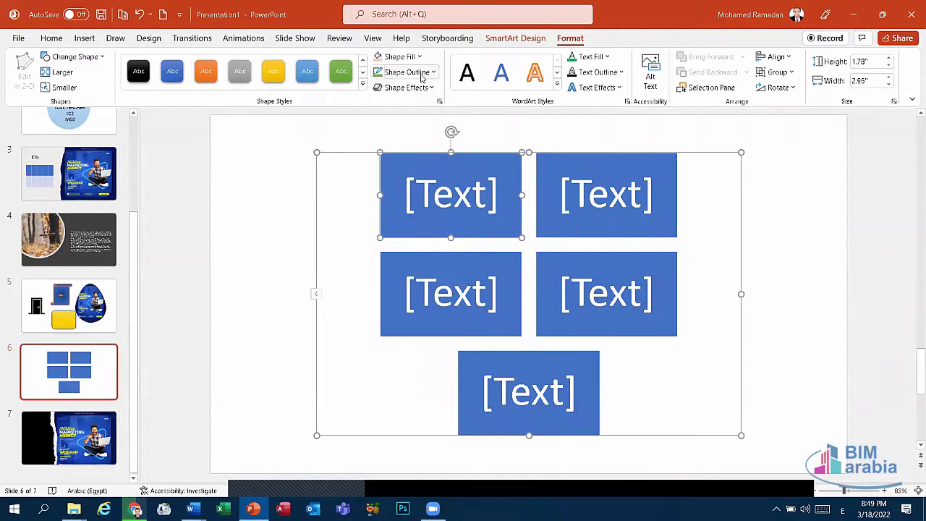
click(423, 72)
click(425, 78)
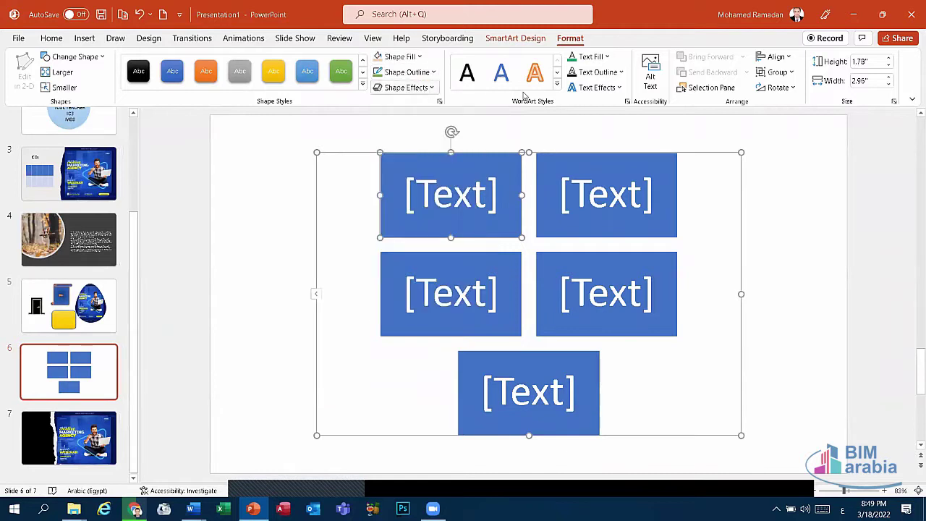
Browse the box's Text Fill and Text Outline colours and close the Alt Text pane
click(440, 194)
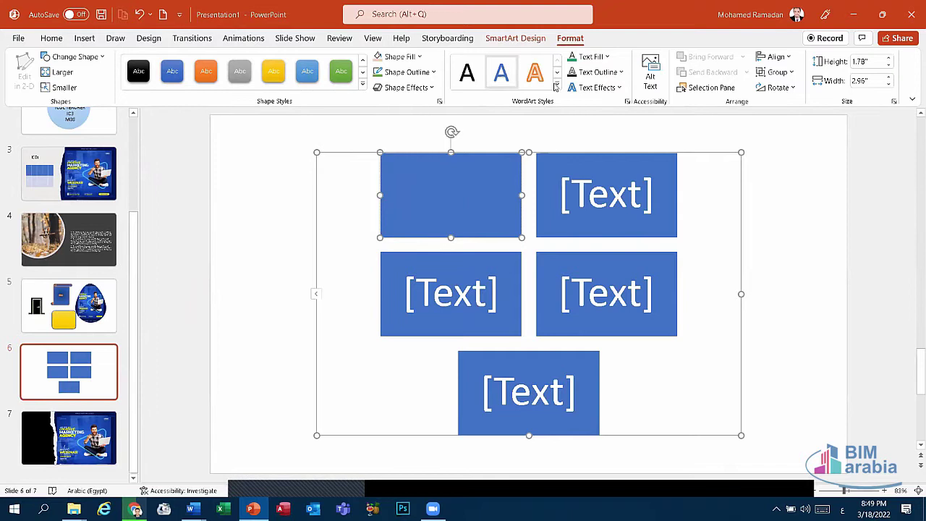
click(599, 62)
key(Escape)
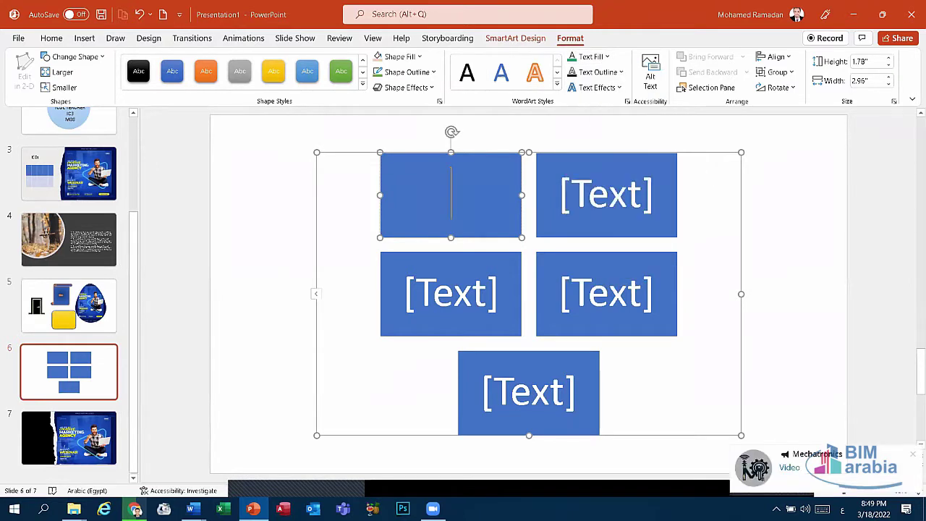
click(599, 73)
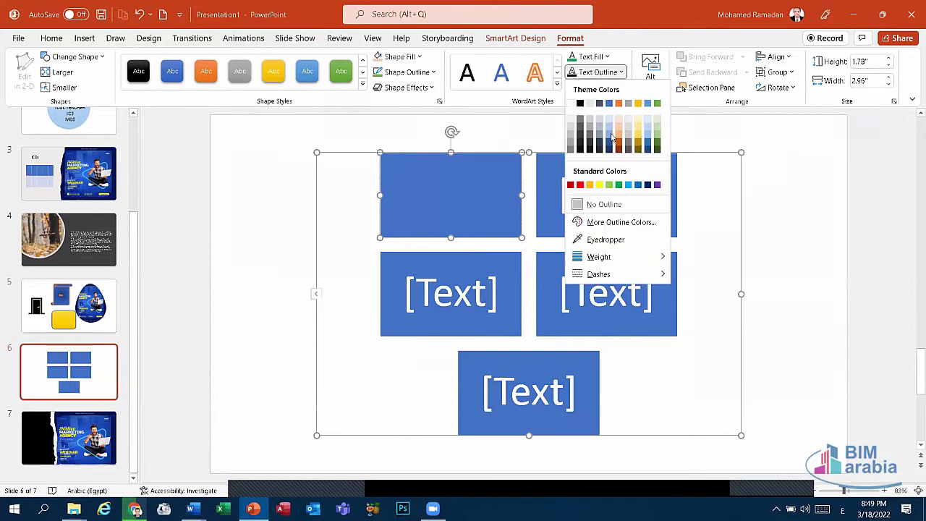
click(619, 75)
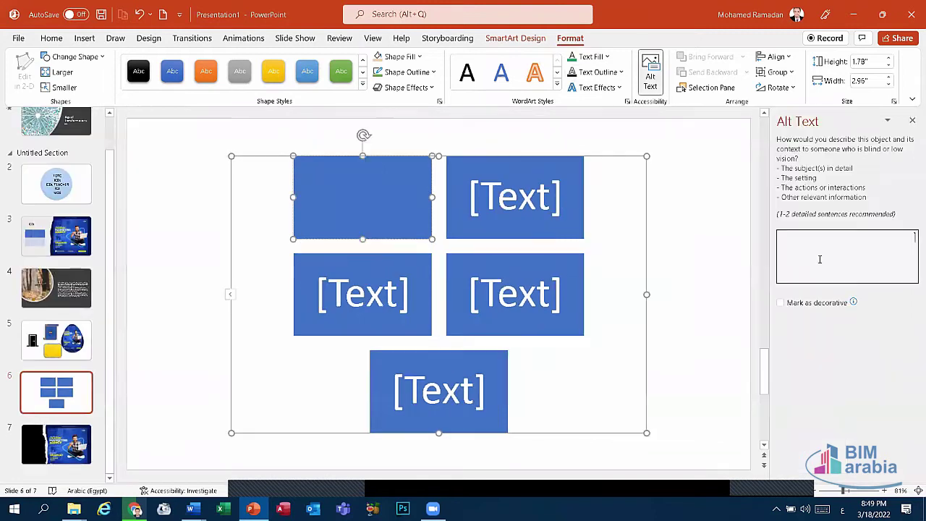
click(911, 121)
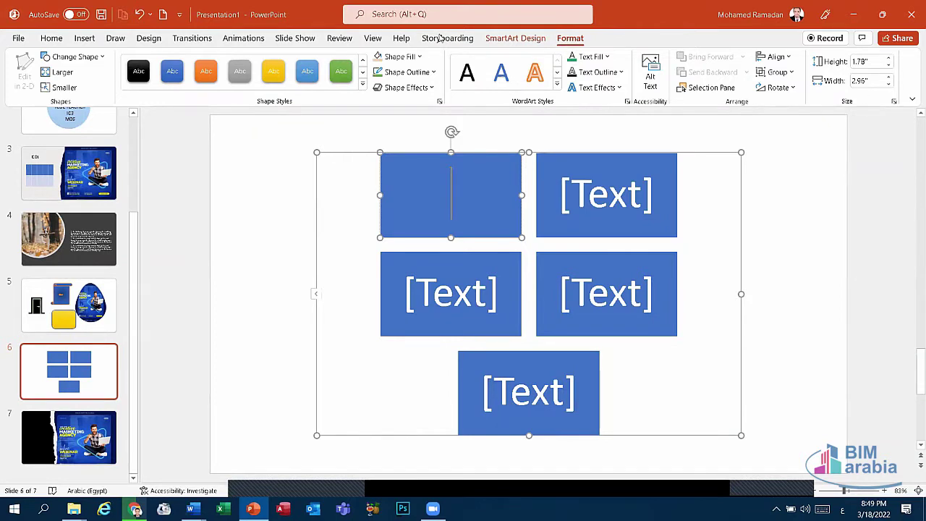
scroll(636, 43, up, 1)
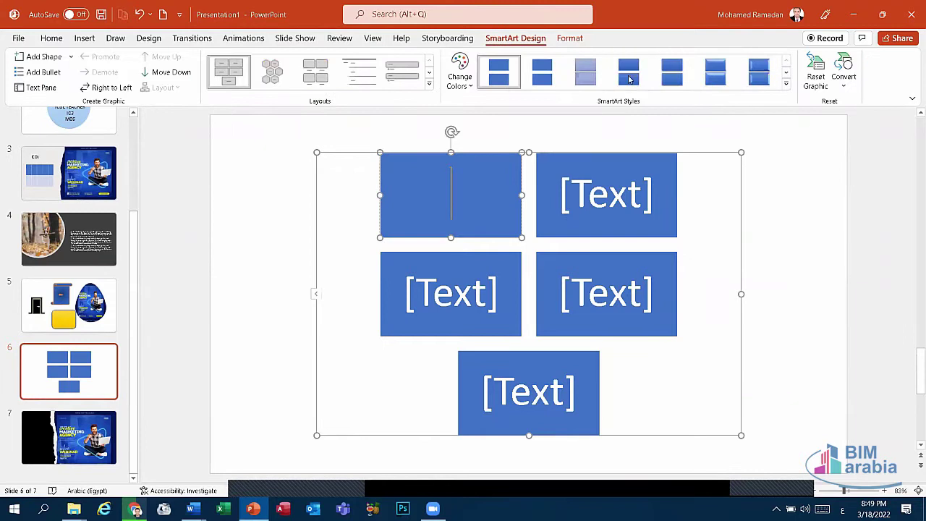
Apply a 3-D SmartArt style and the Colorful scheme, then switch to the first flat style
click(352, 154)
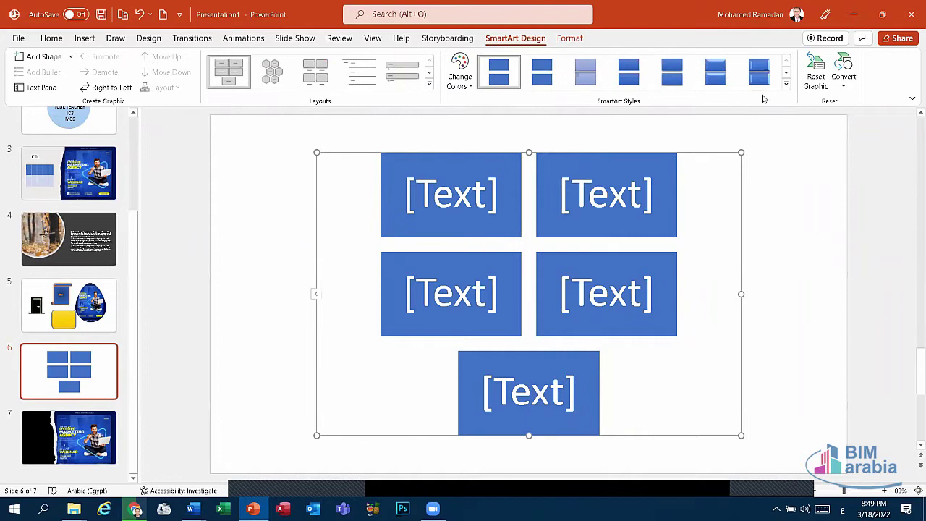
click(786, 84)
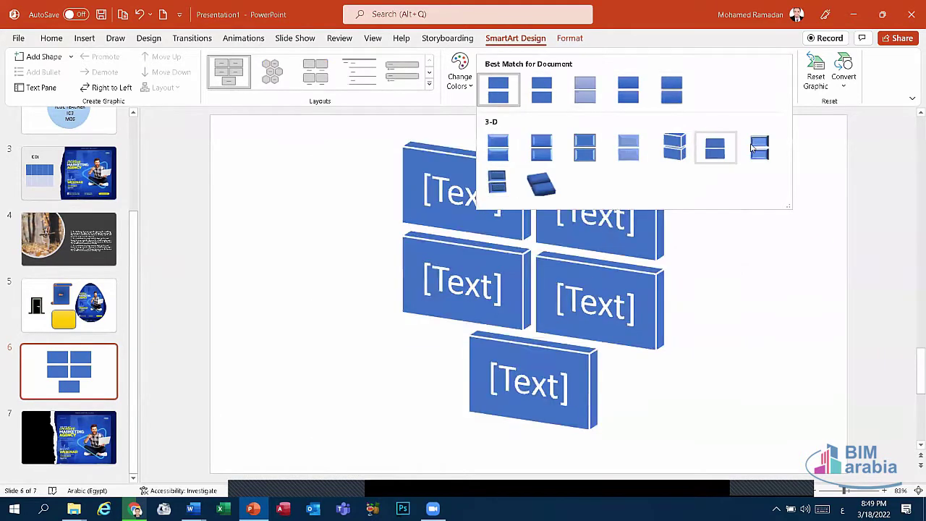
click(759, 148)
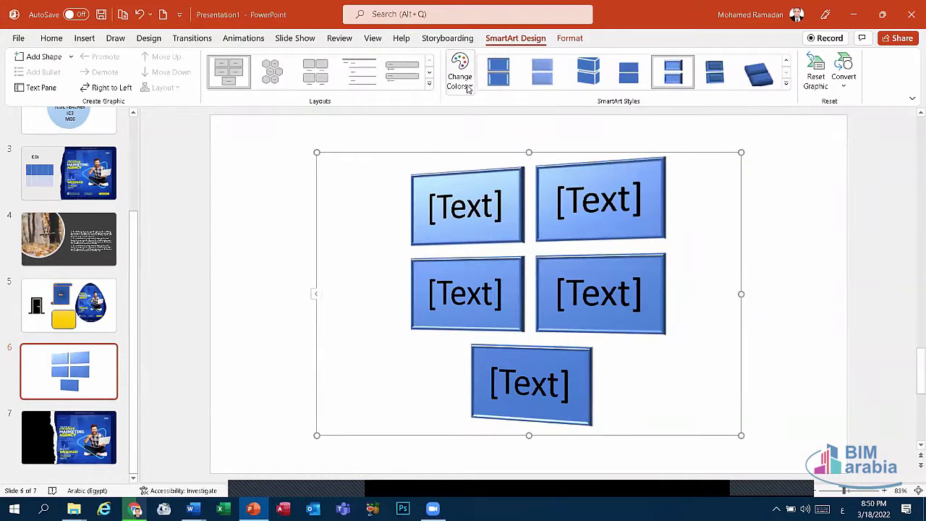
click(468, 87)
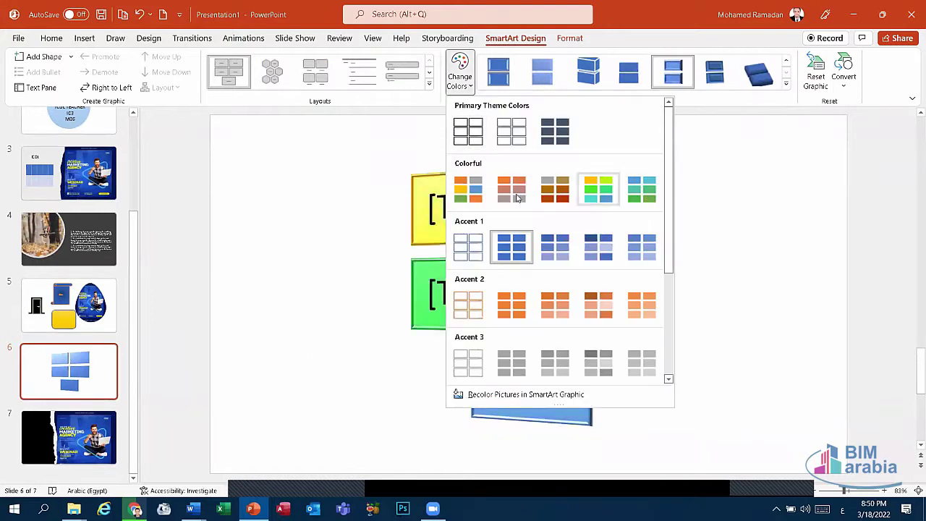
click(468, 190)
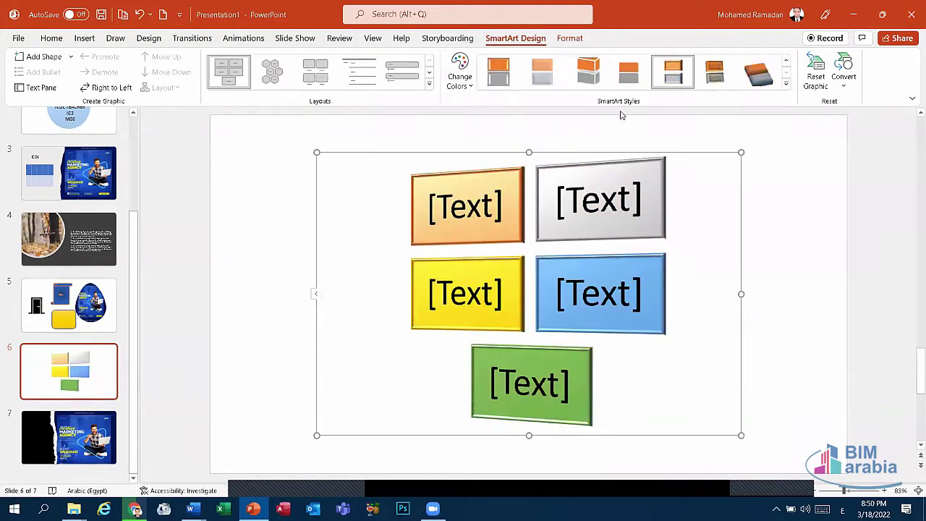
click(498, 72)
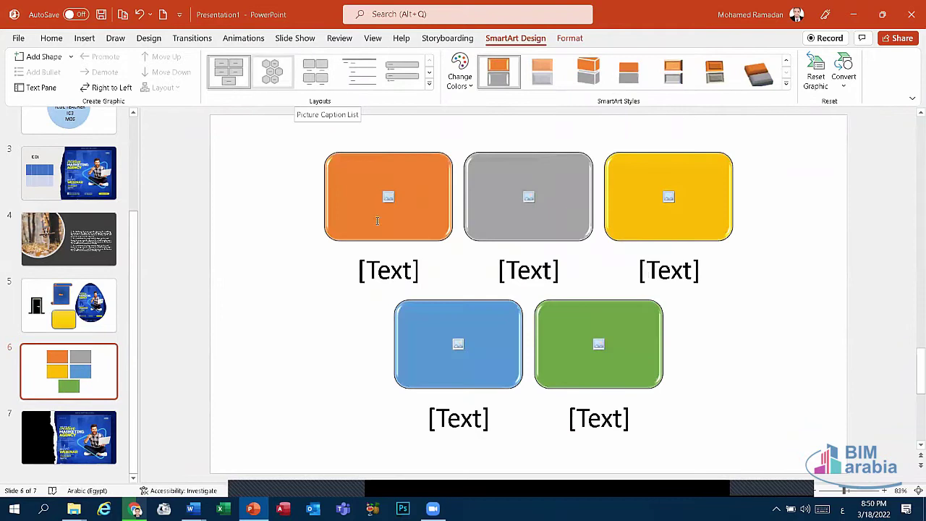
Switch the keyboard to English and type Word into the orange box
click(491, 187)
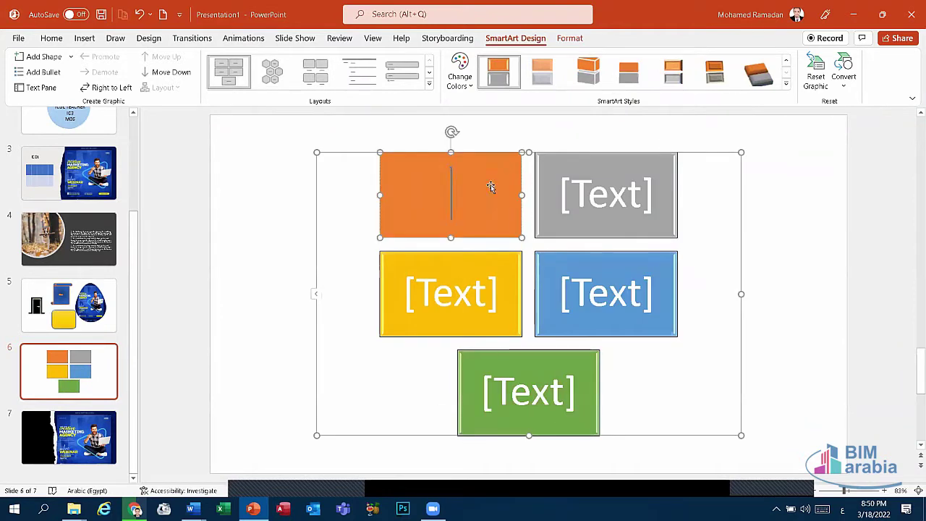
text(ص)
key(BackSpace)
text(ص)
key(BackSpace)
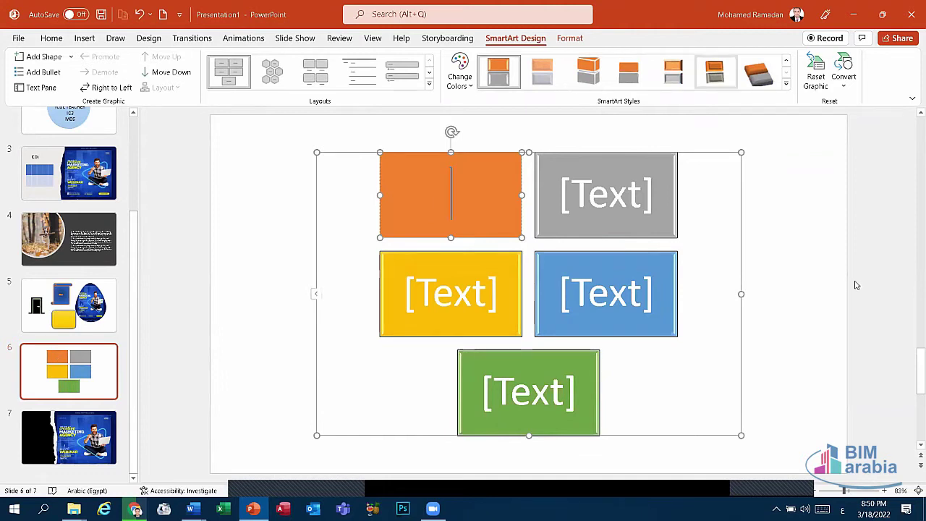
key(alt+shift)
key(super+space)
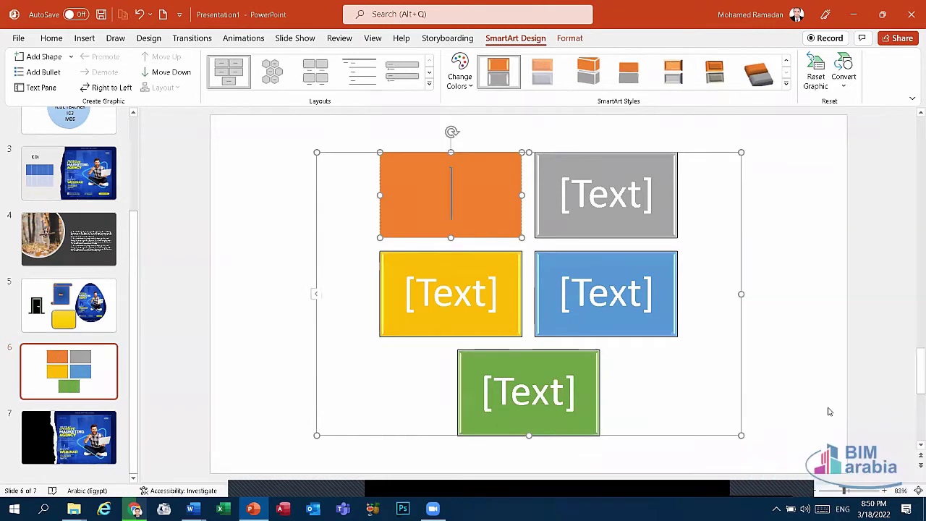
text(Wo)
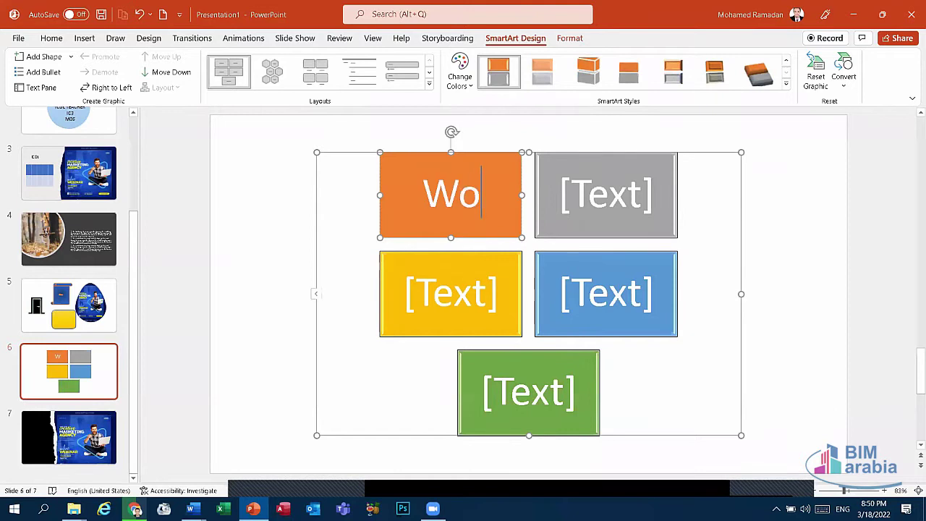
text(rd)
Type PowerPoint into the grey box, correcting typos along the way
click(624, 201)
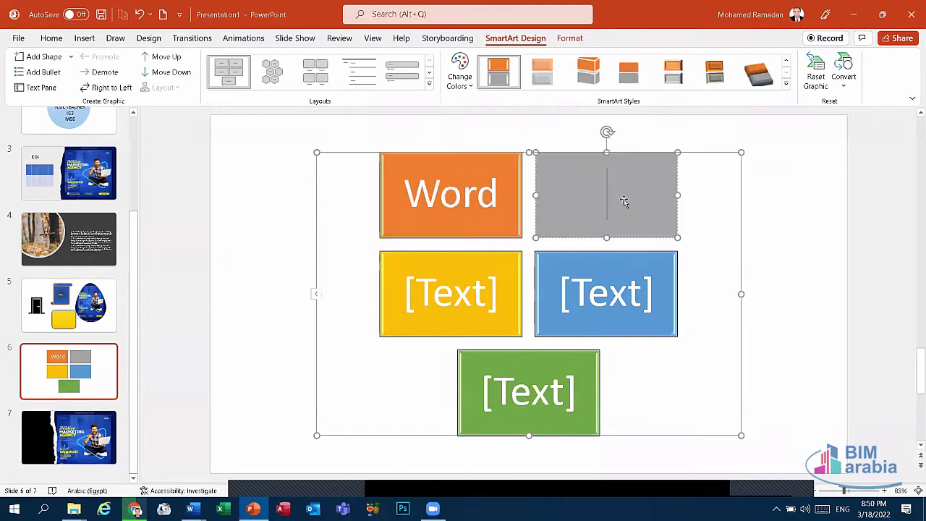
text(Powe)
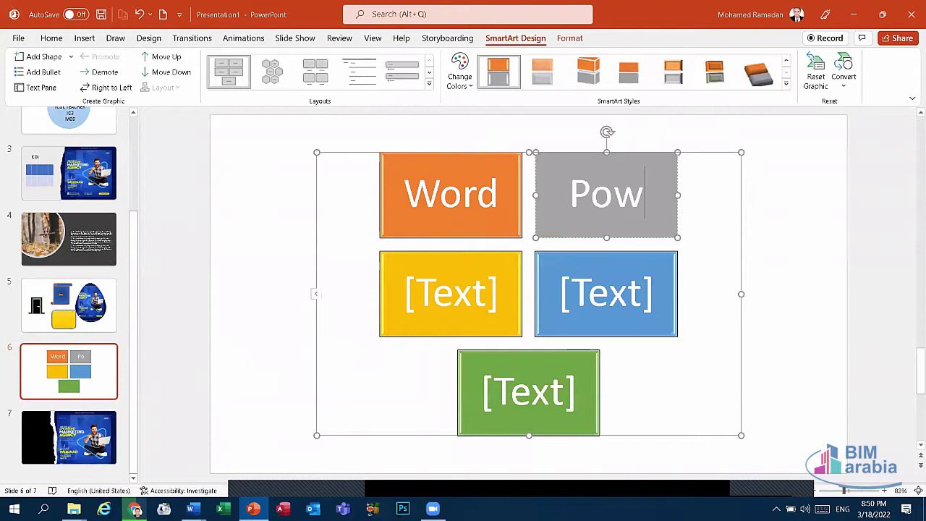
text(r)
key(BackSpace)
text(er)
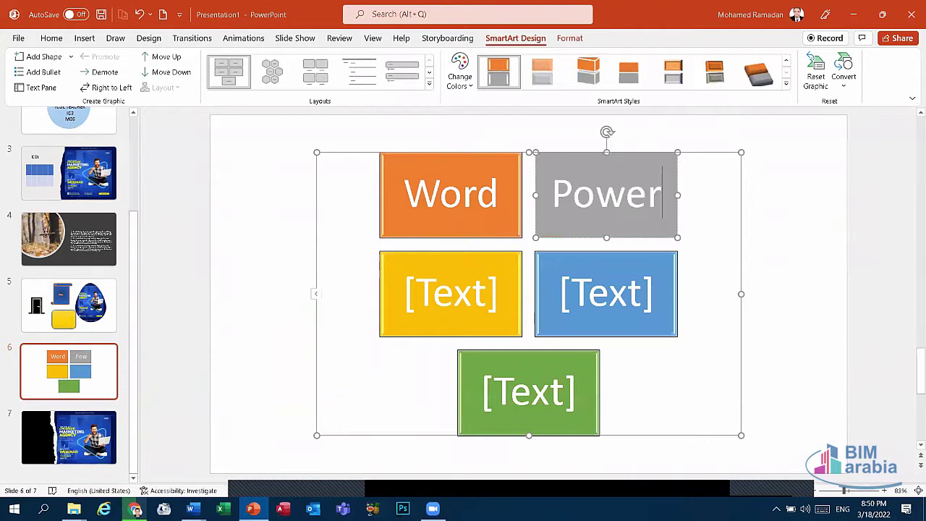
text(poit)
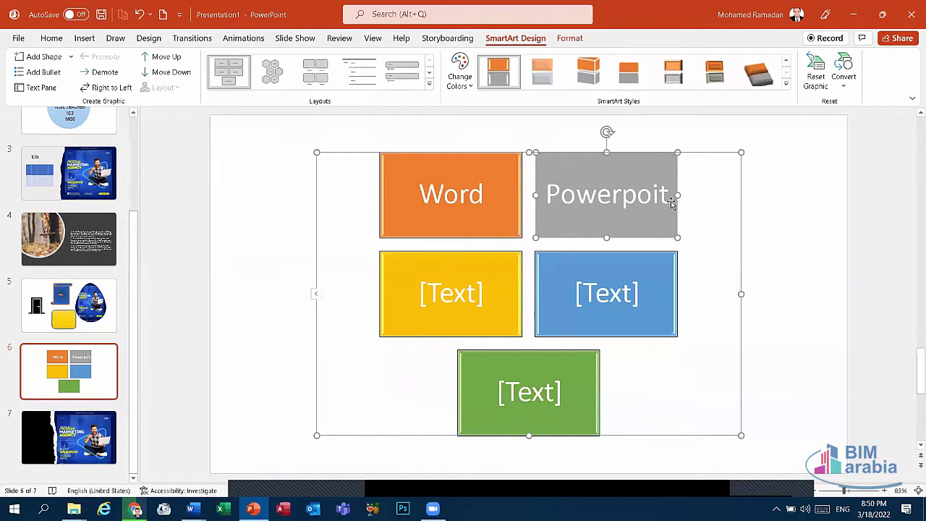
key(BackSpace)
key(BackSpace)
text(i)
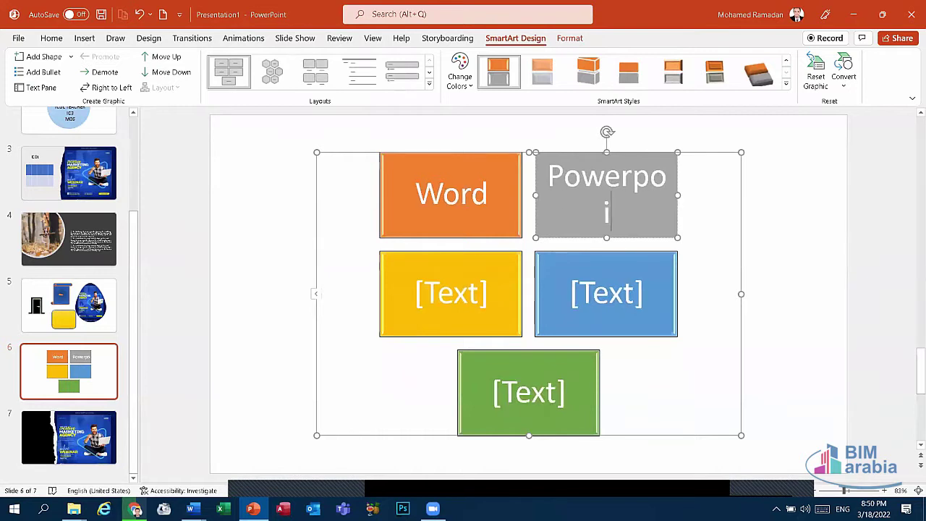
text(nn)
key(BackSpace)
key(BackSpace)
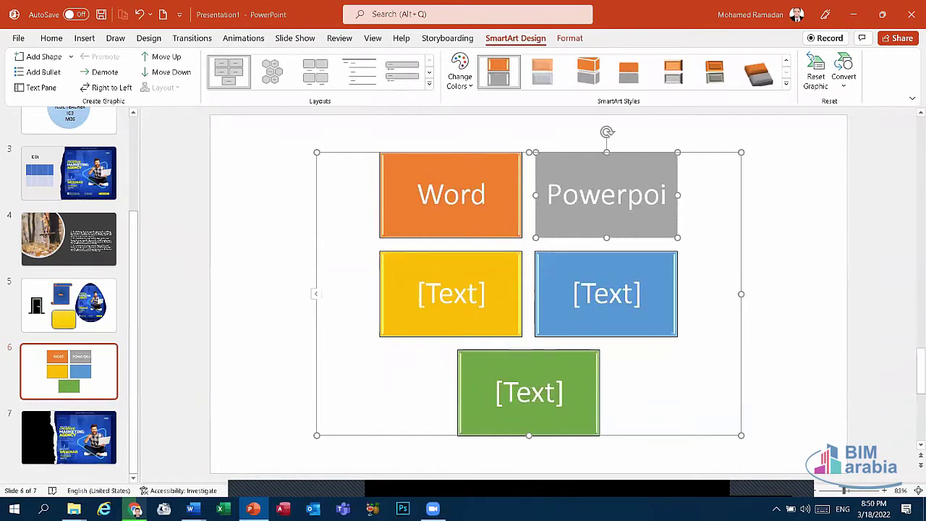
text(n)
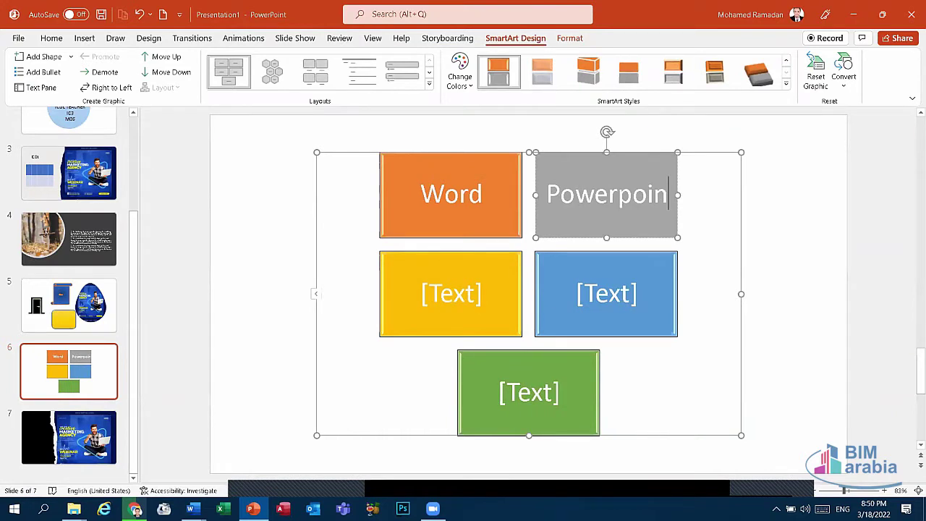
text(t)
Fill the yellow, blue and green boxes with Excel, Access and Outlook
click(459, 305)
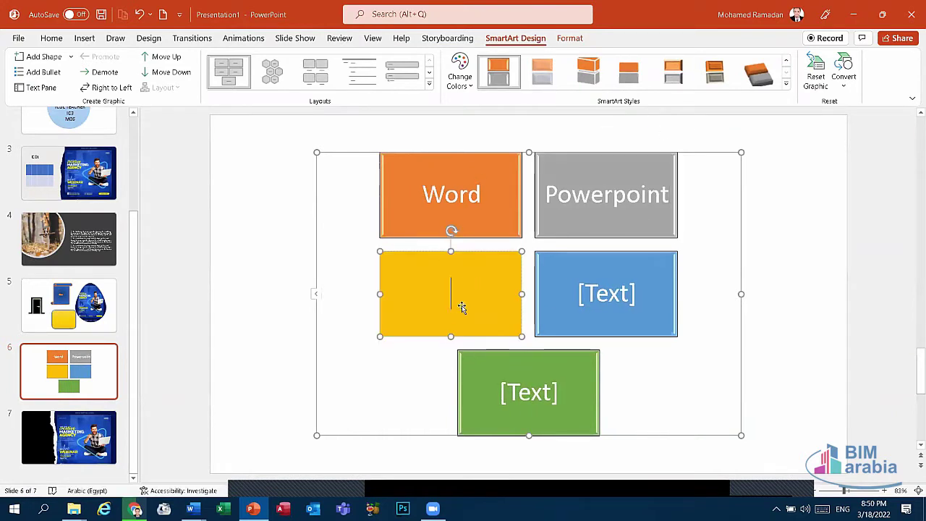
text(Ex)
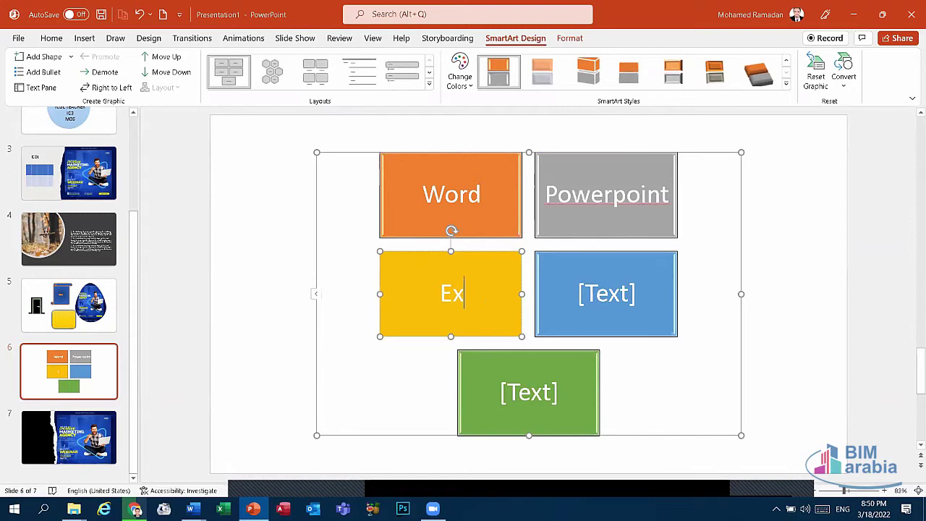
text(cel)
click(576, 289)
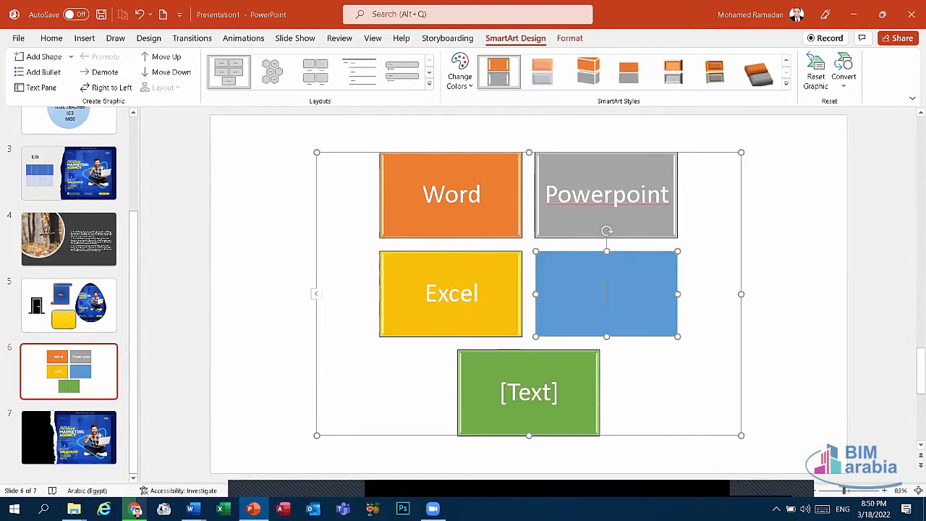
text(Access)
click(550, 398)
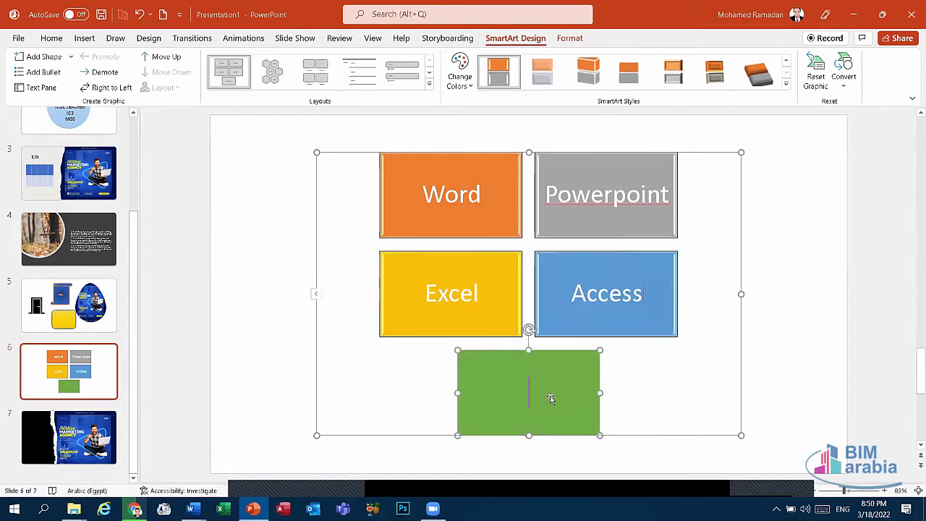
text(Outl)
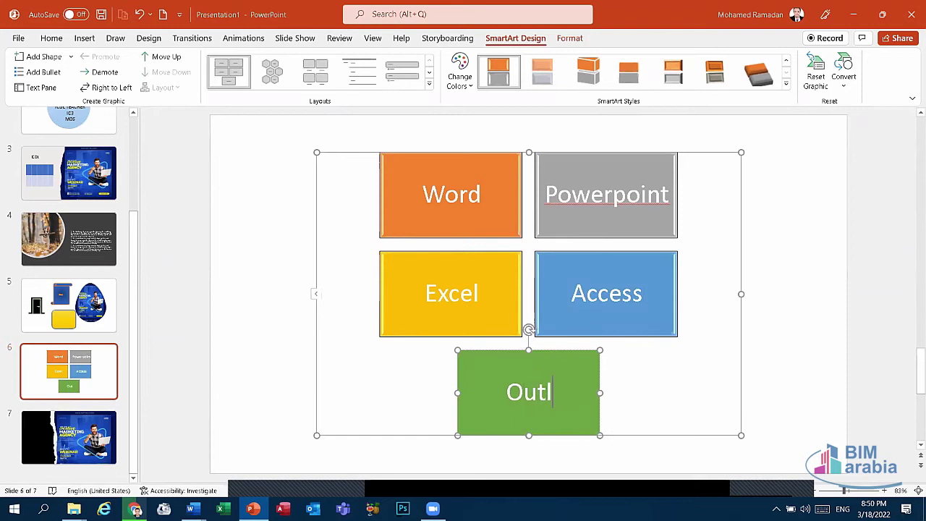
text(ook)
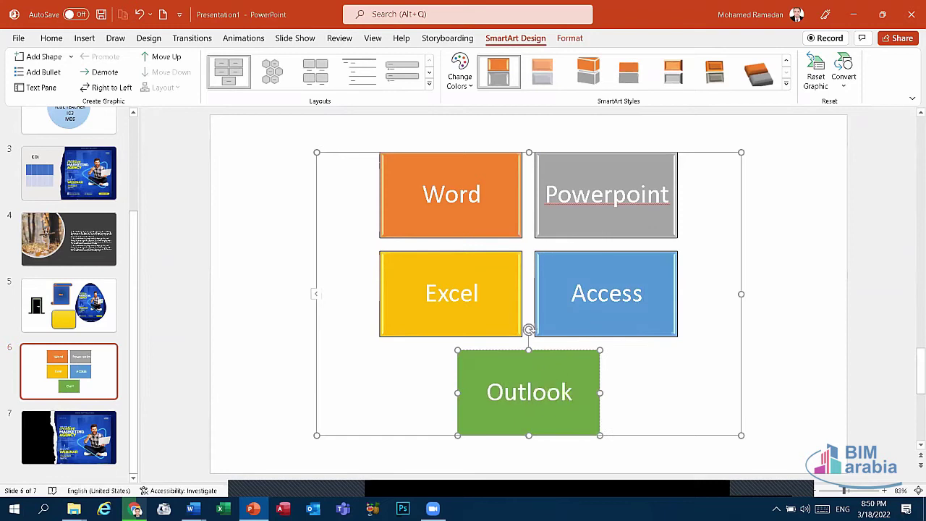
Fix the grey box's spelling with the PowerPoint suggestion and select the whole diagram
right_click(637, 194)
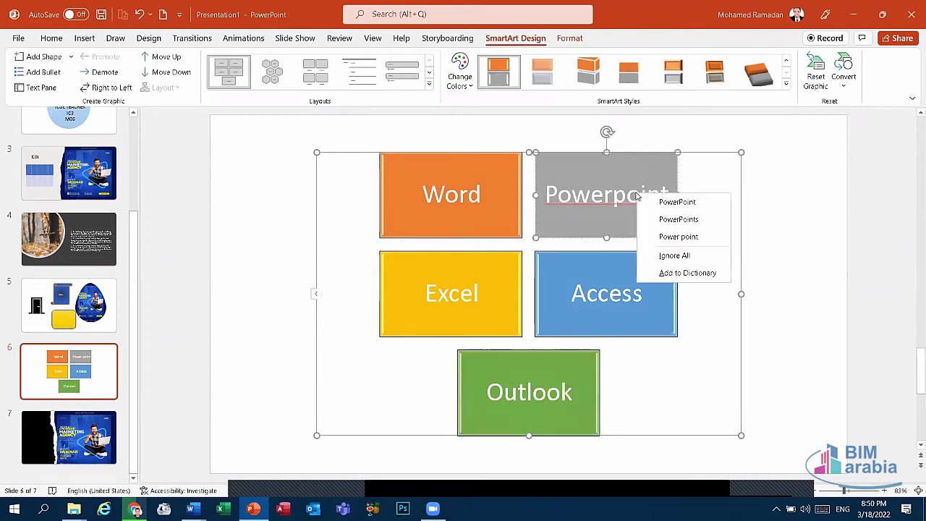
click(662, 202)
click(334, 160)
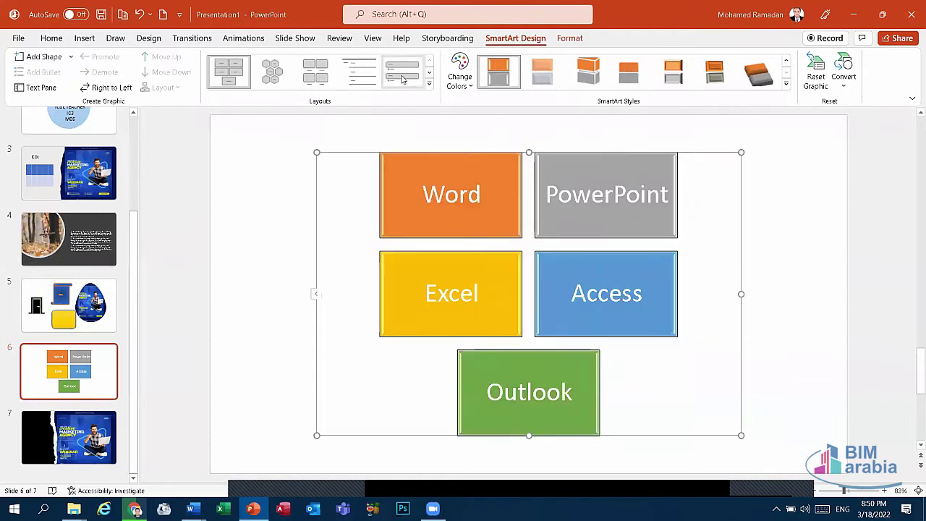
Switch the SmartArt to the vertical arrow list layout and nudge it slightly
click(429, 84)
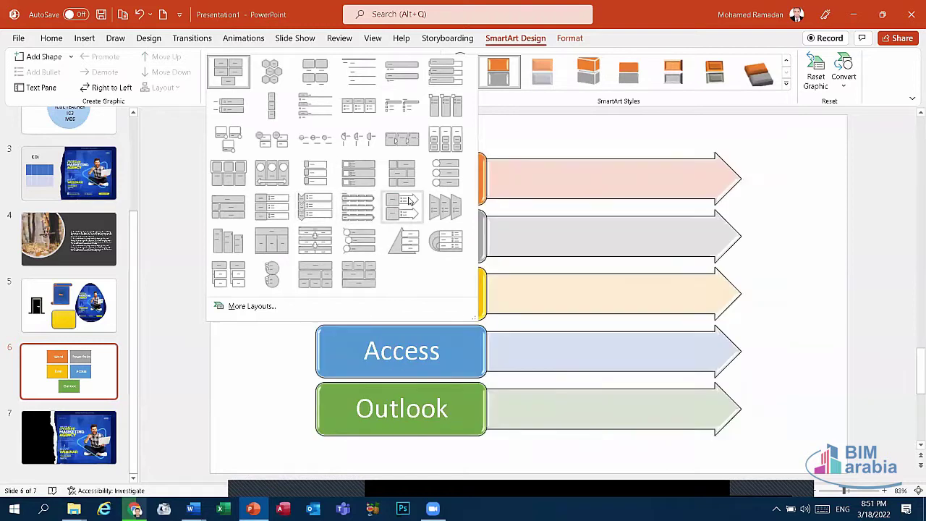
click(409, 201)
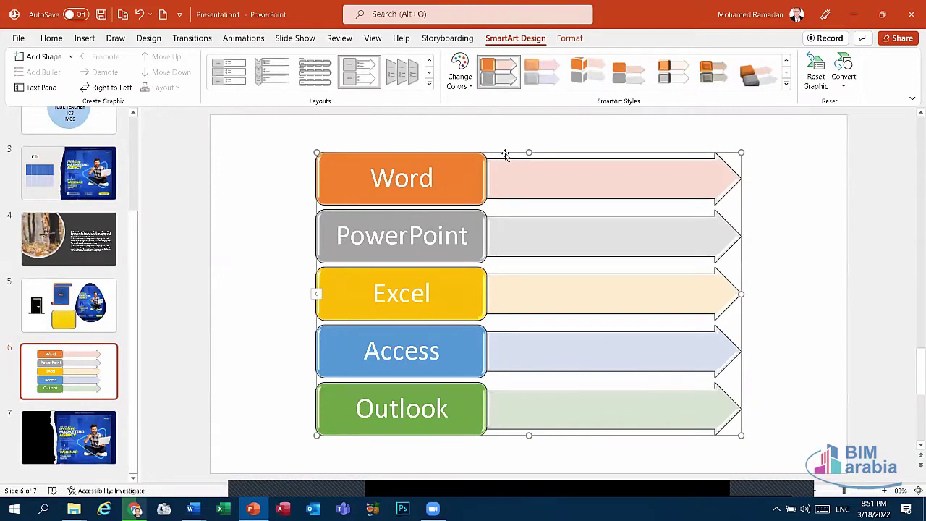
drag(505, 152, 516, 158)
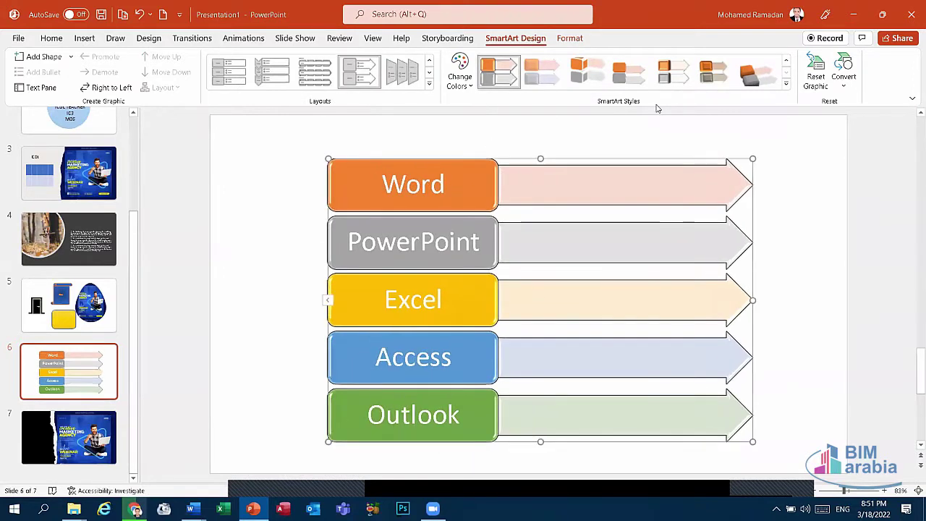
Try Reset Graphic and Convert to Text, undoing each to keep the coloured SmartArt
click(823, 81)
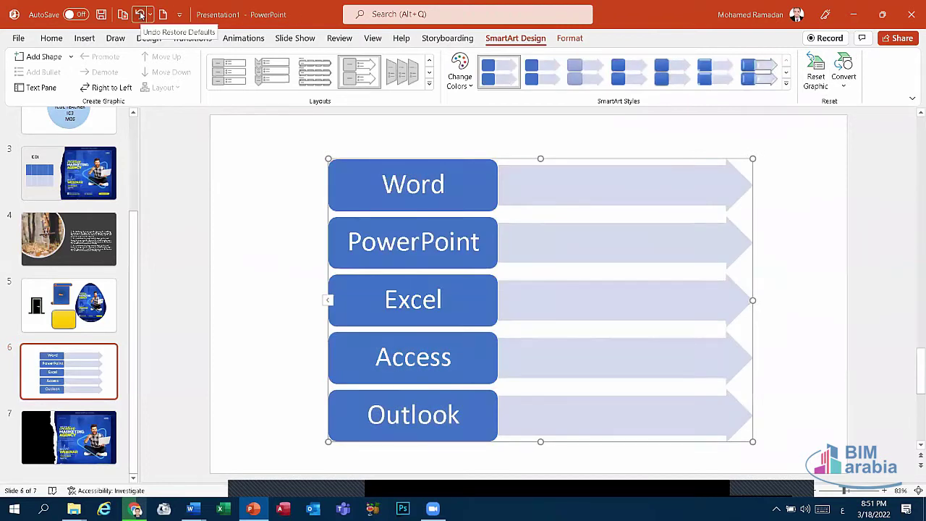
click(141, 14)
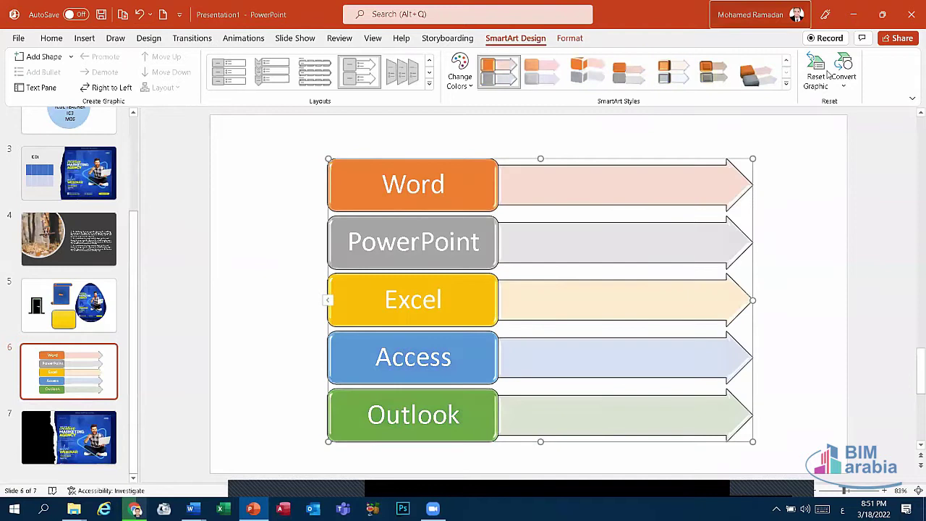
click(845, 85)
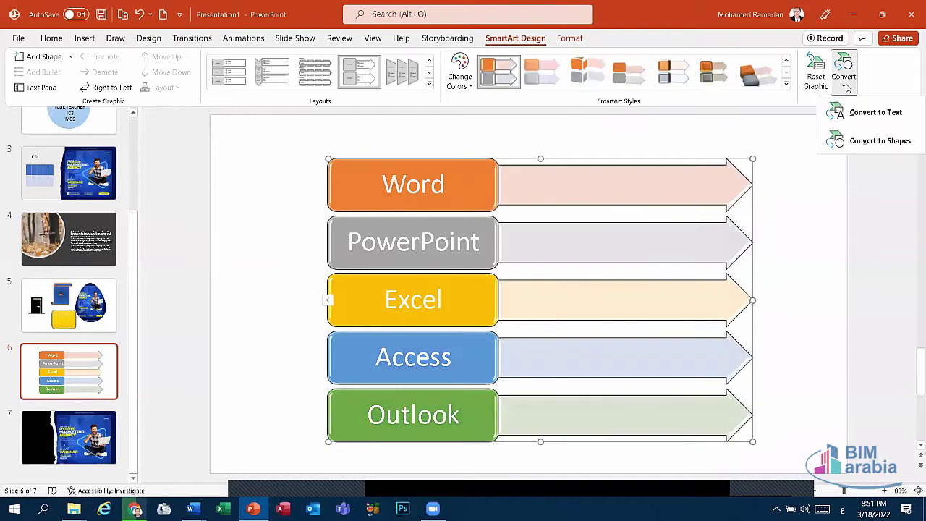
click(874, 118)
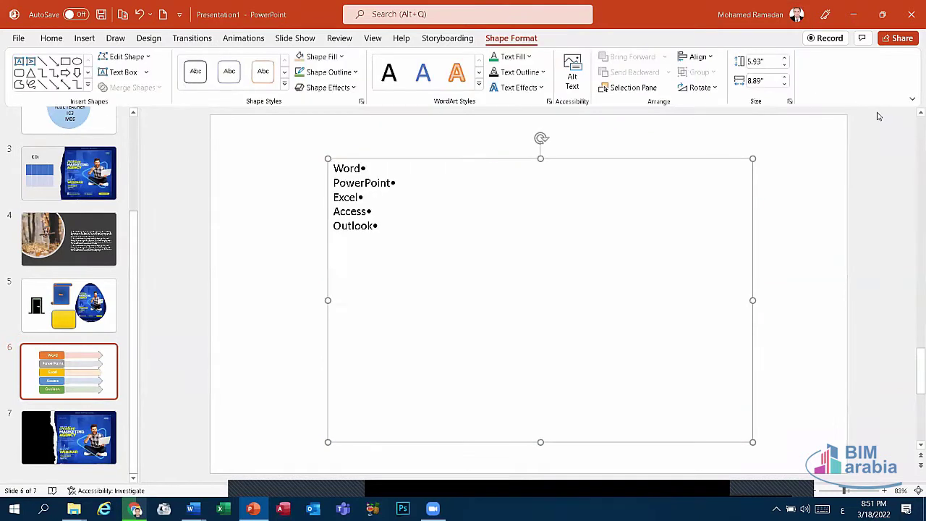
click(139, 15)
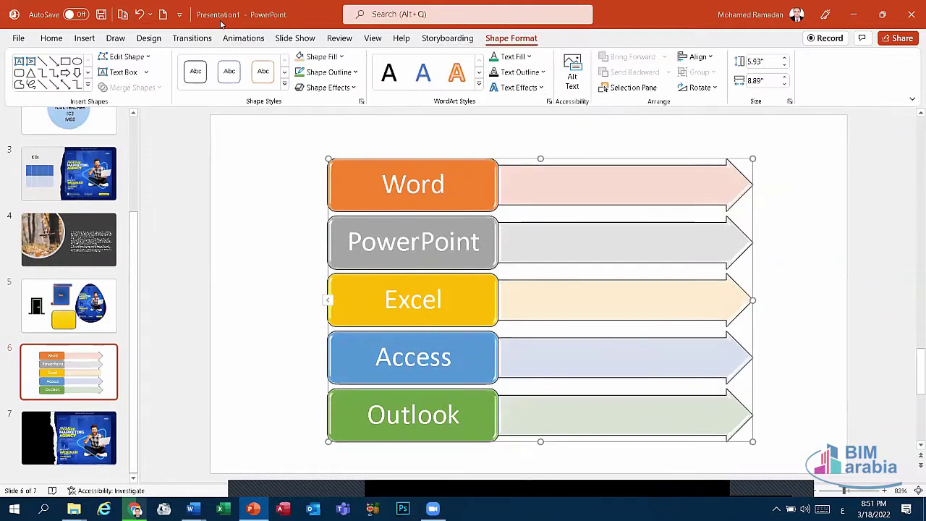
click(139, 15)
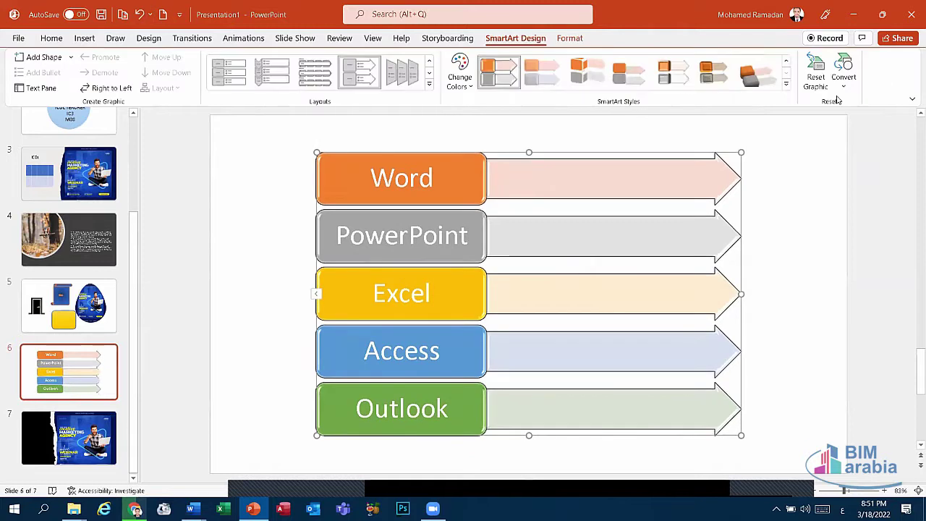
Try converting the diagram to shapes and moving it, then undo back to the grid layout
click(842, 78)
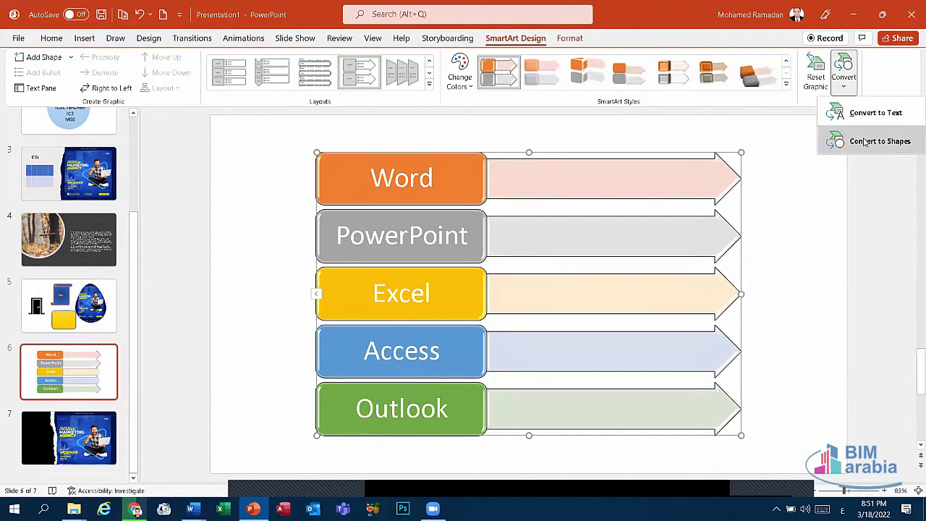
click(865, 142)
click(518, 38)
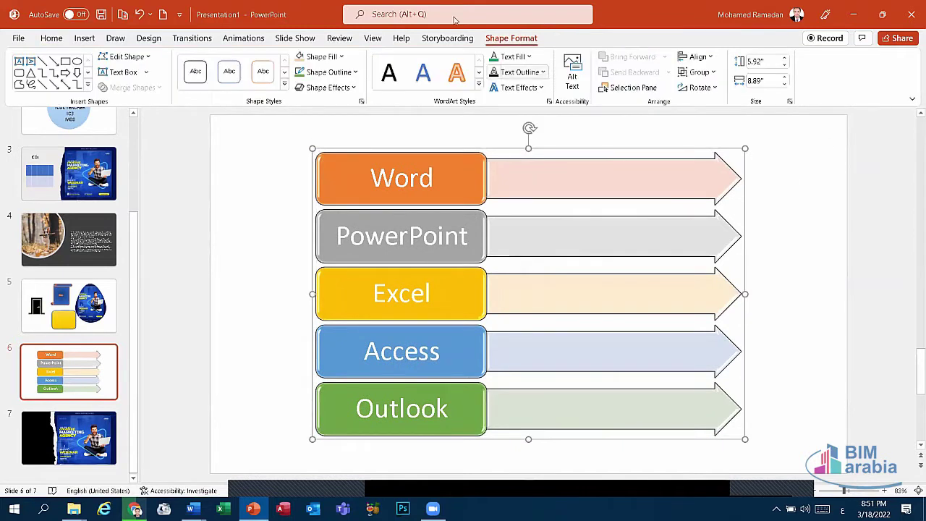
mouse_move(600, 139)
mouse_down()
mouse_move(673, 140)
mouse_move(657, 143)
mouse_up()
click(140, 14)
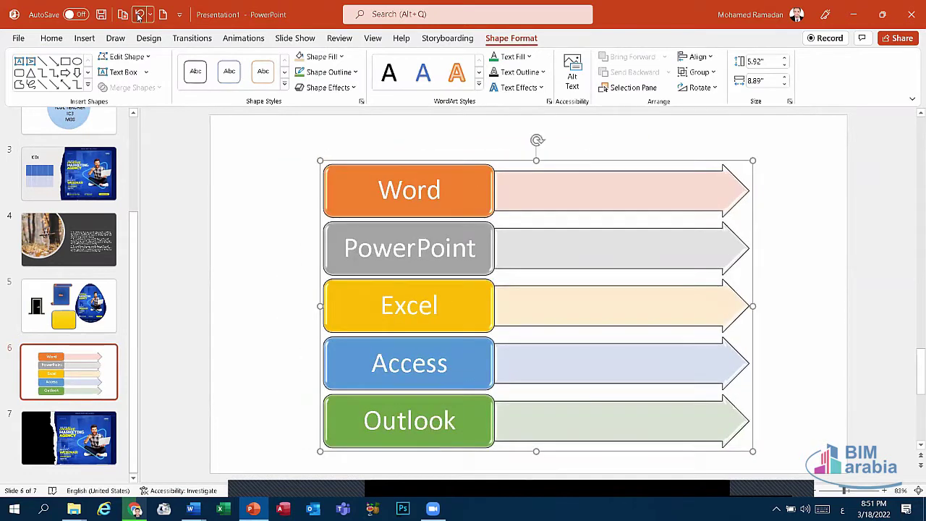
click(139, 15)
click(140, 14)
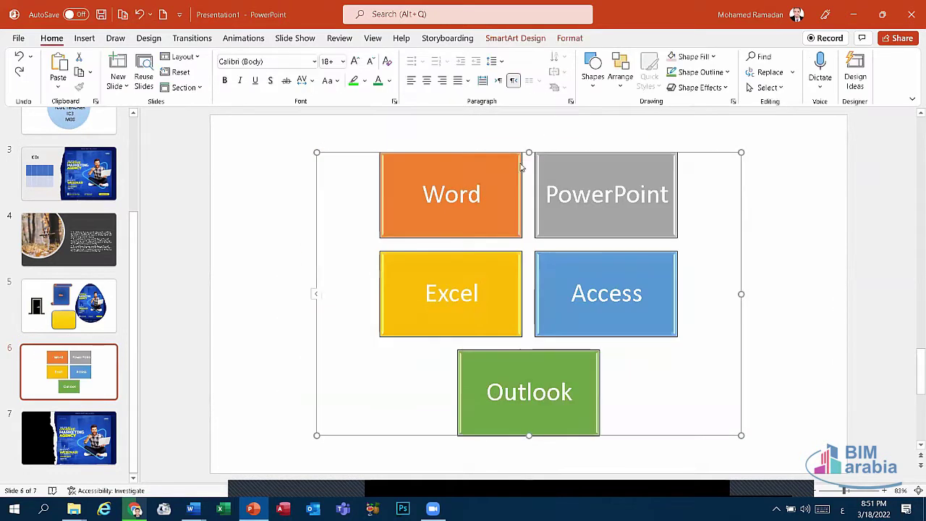
Try Add Shape and Add Bullet after Word, undo both, and show the Text Pane
click(532, 38)
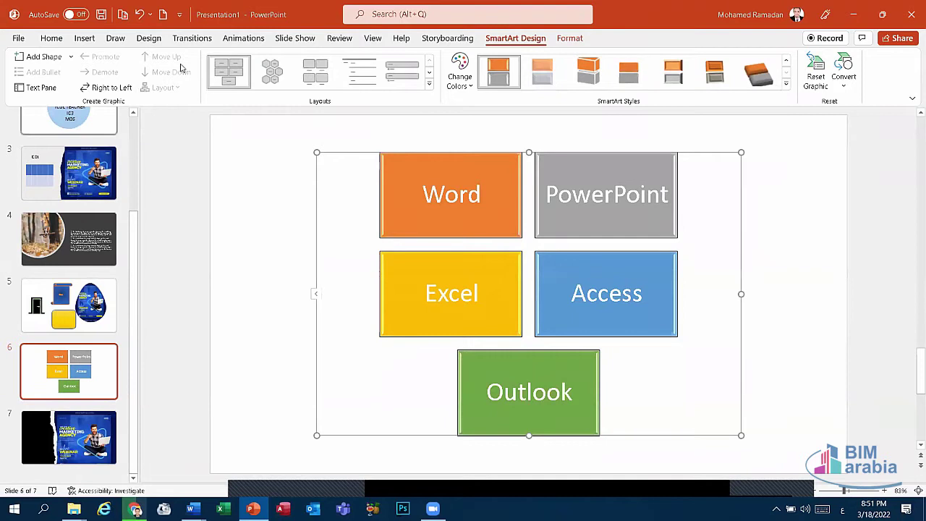
click(478, 189)
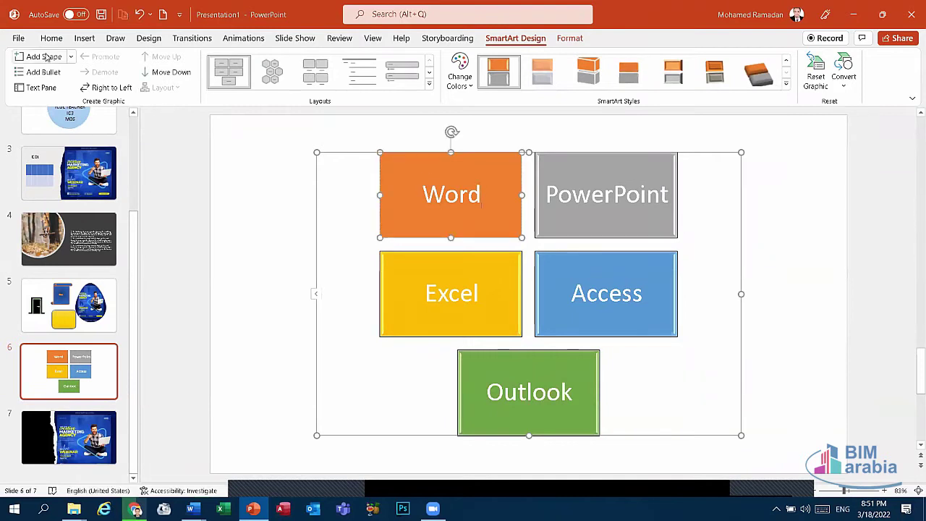
click(44, 56)
click(138, 15)
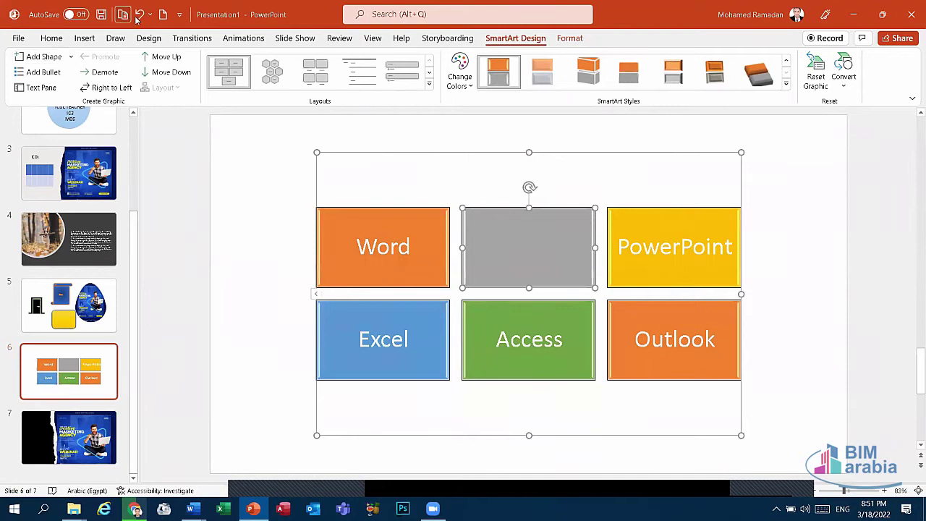
click(52, 74)
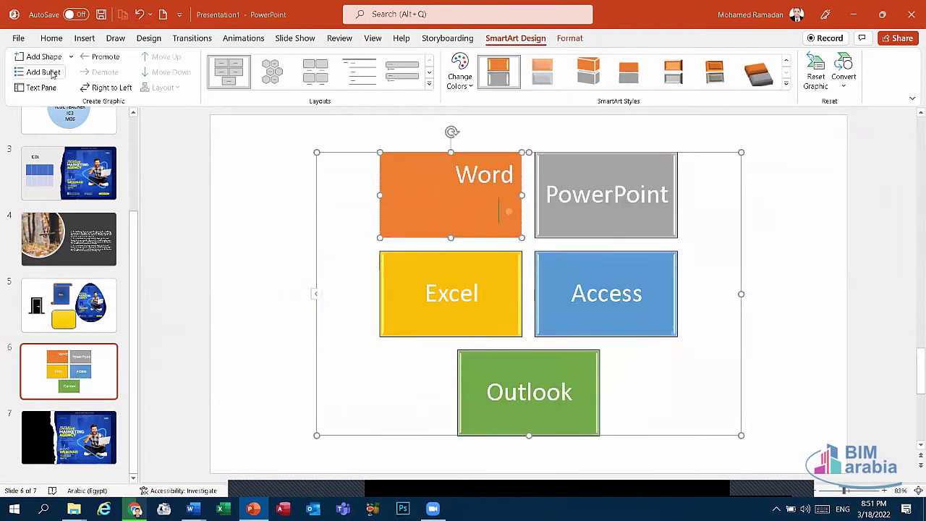
click(139, 14)
click(42, 87)
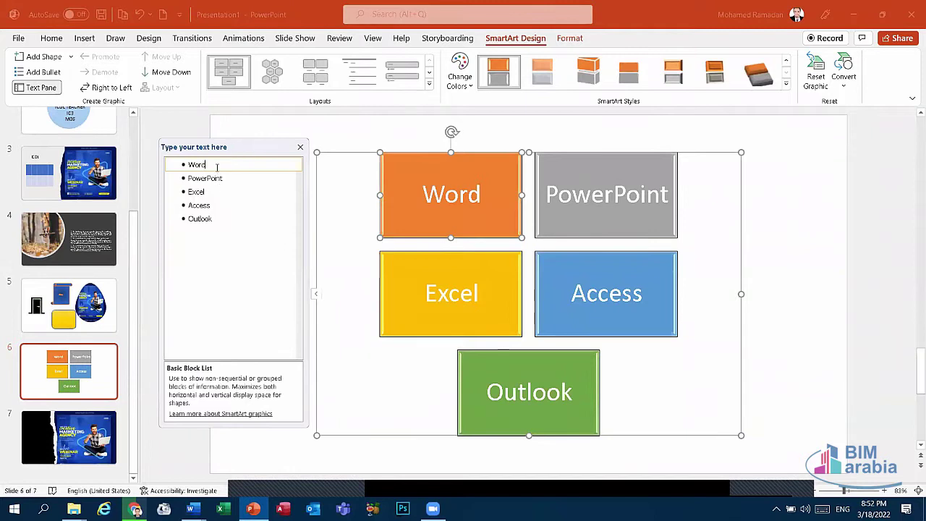
In the text pane, overwrite the Excel line with Arabic test text, then delete it
click(226, 180)
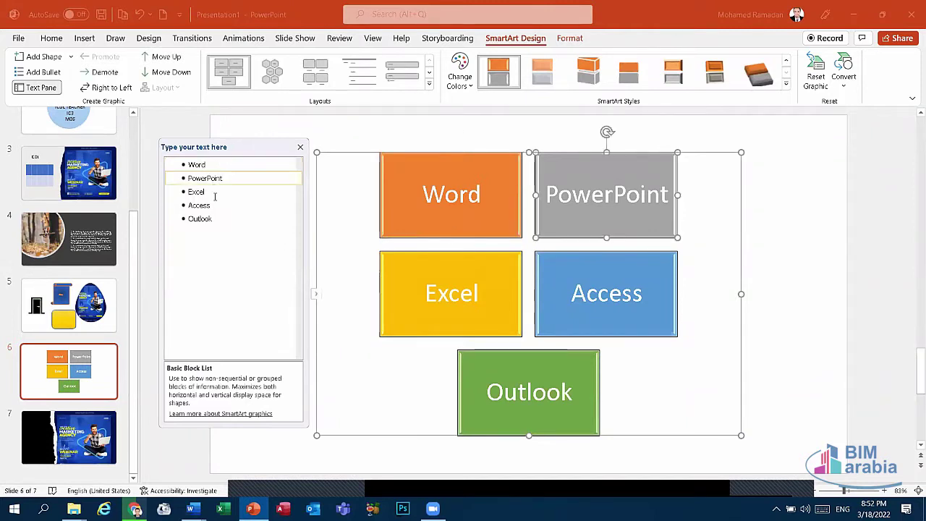
click(215, 194)
click(215, 205)
click(212, 191)
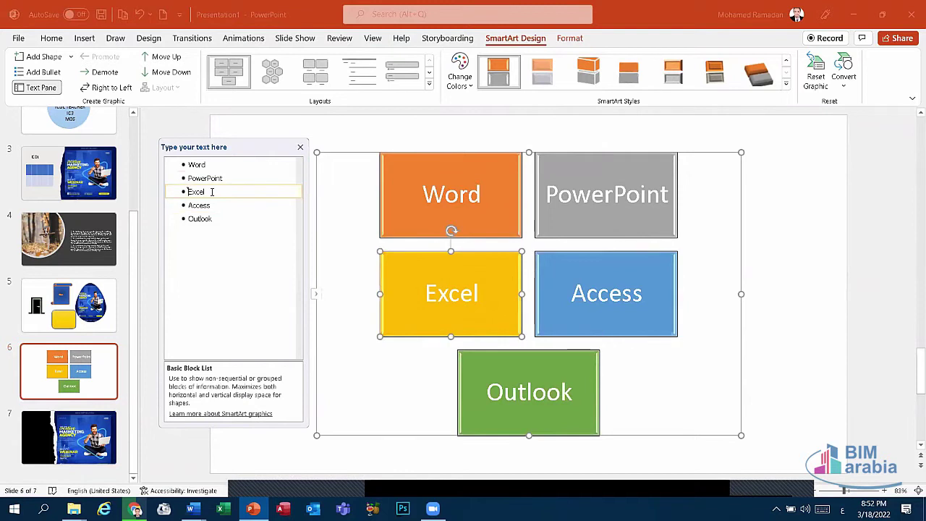
drag(212, 191, 170, 192)
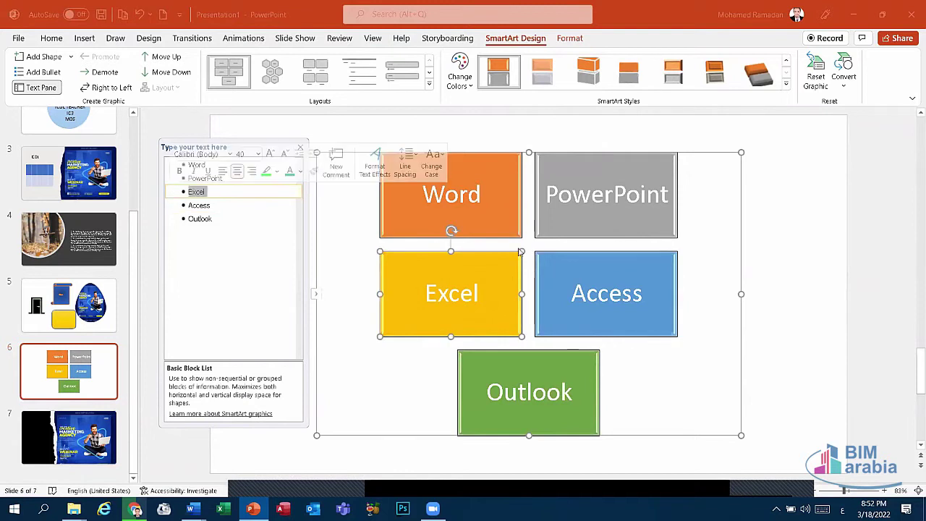
key(alt+shift)
text(شسيبيسلبيس)
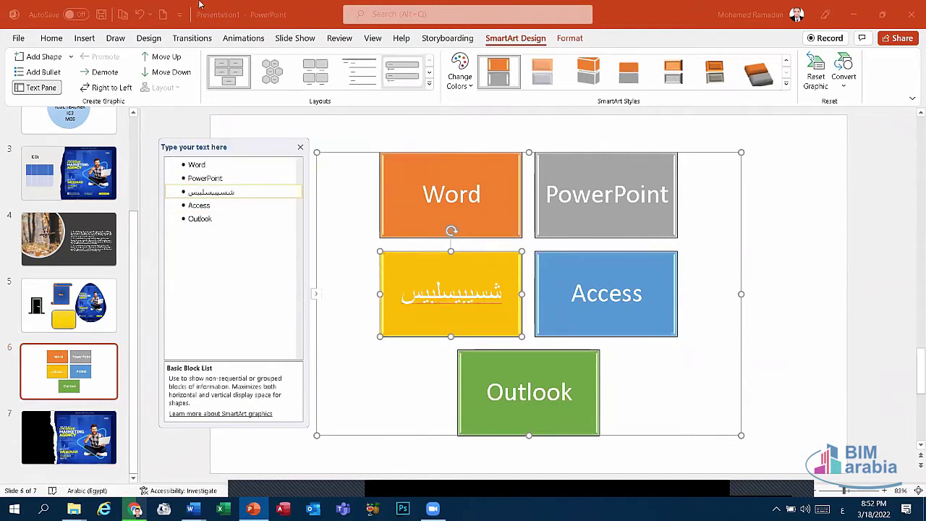
key(BackSpace)
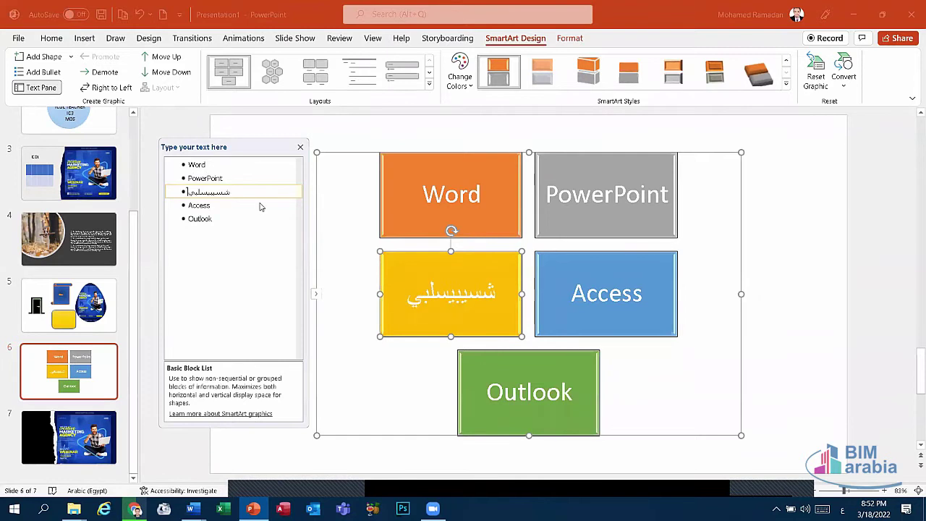
key(BackSpace)
key(BackSpace)
key(BackSpace)
key(BackSpace)
key(BackSpace)
key(BackSpace)
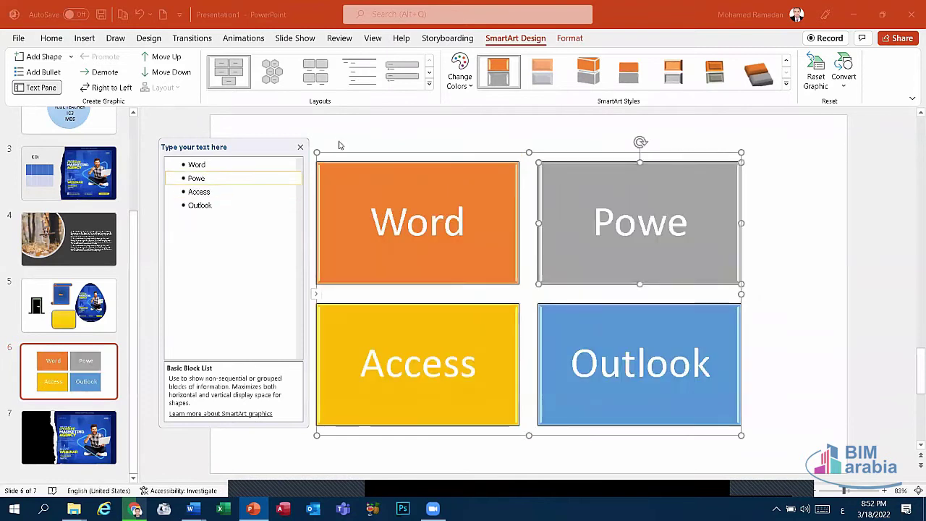
Undo back to Excel, close the text pane, and reselect the Excel box
click(339, 144)
click(142, 15)
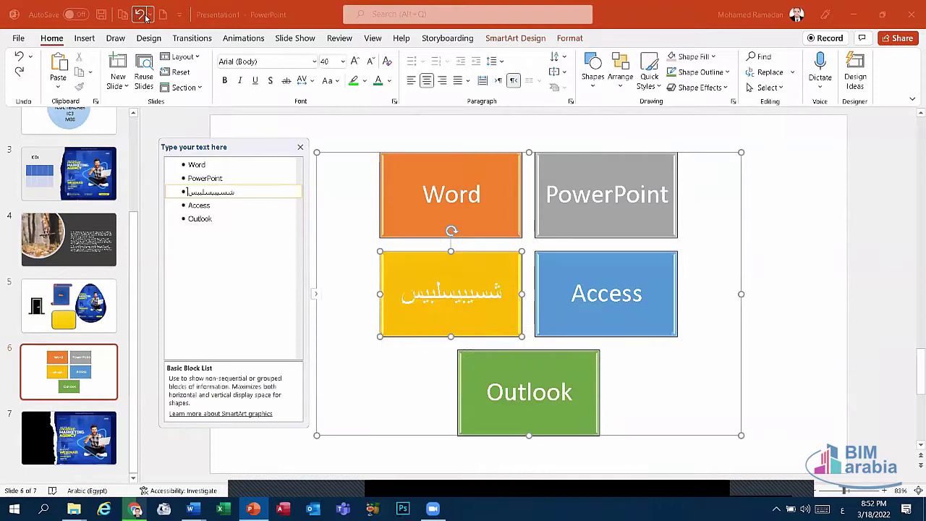
click(142, 14)
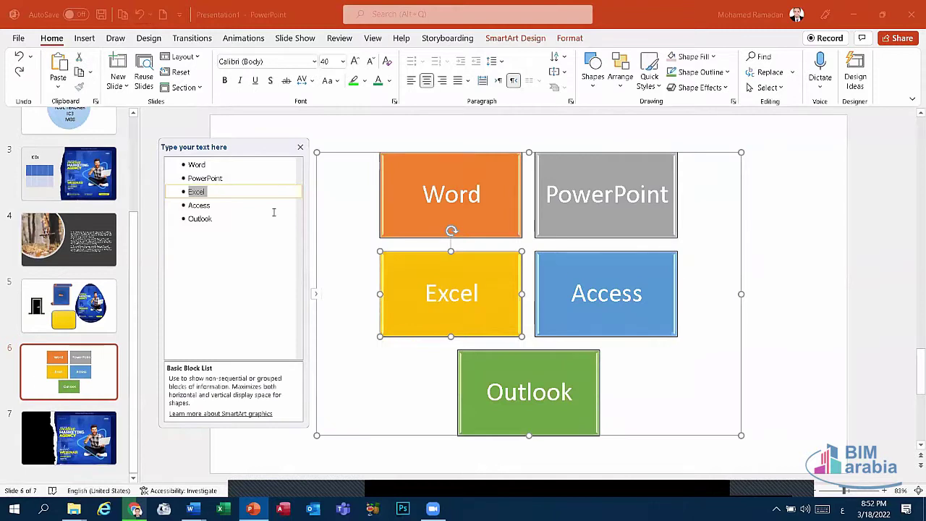
click(299, 147)
click(515, 37)
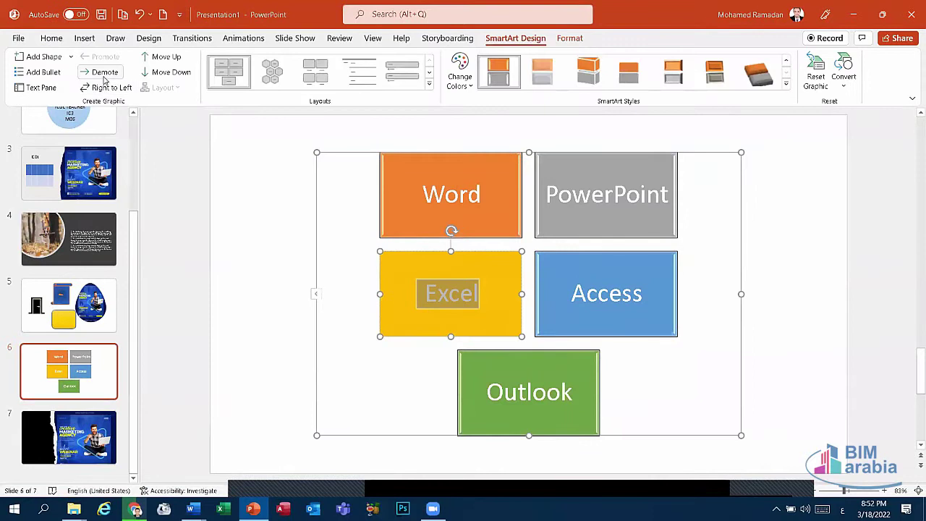
click(416, 262)
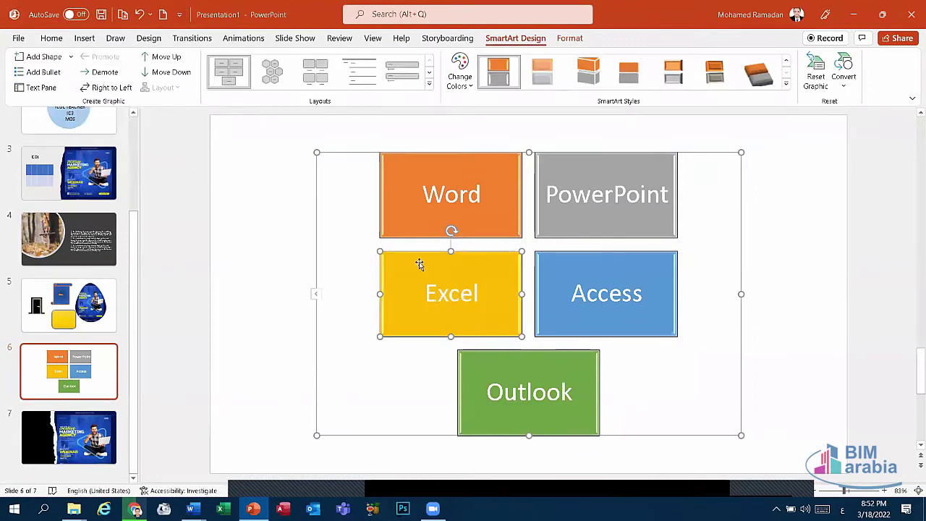
click(102, 73)
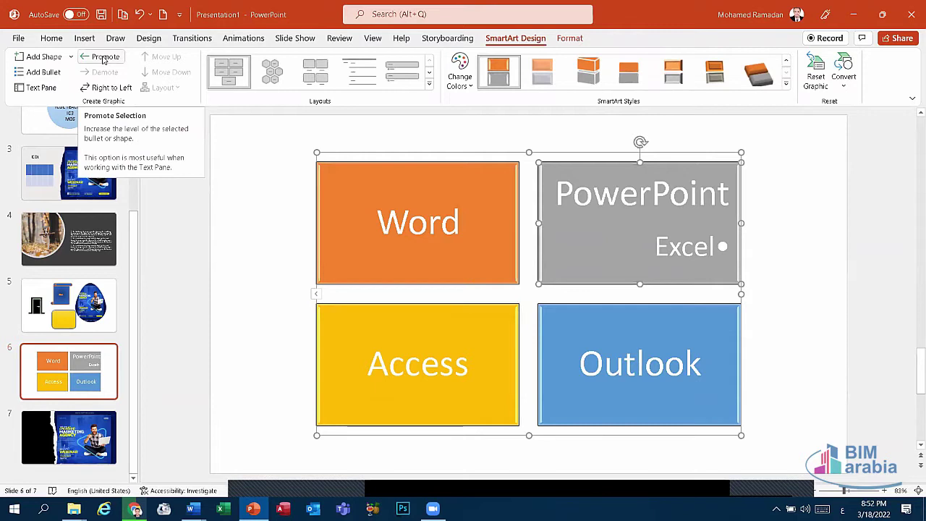
click(104, 58)
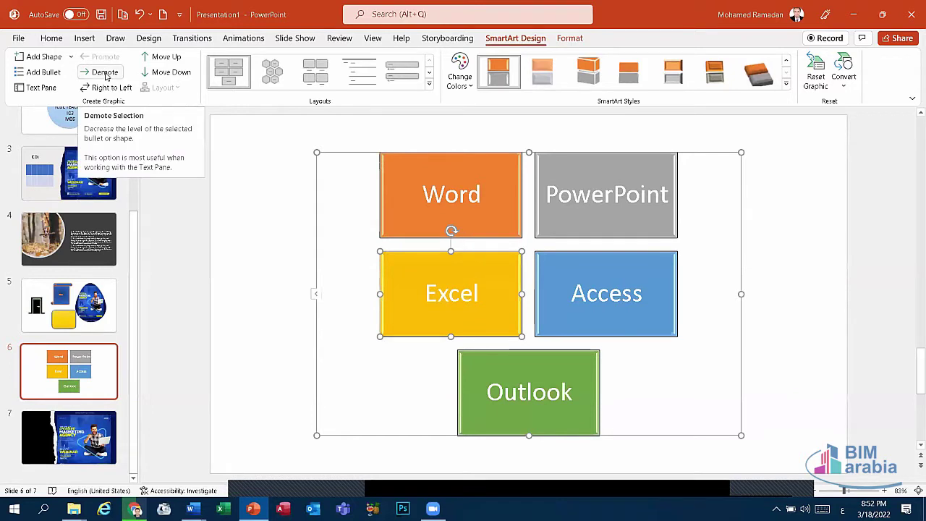
click(105, 72)
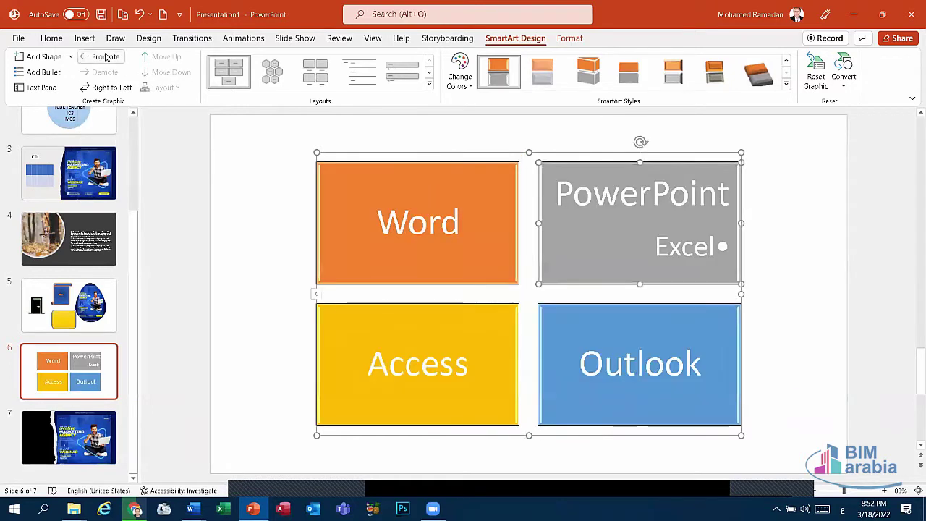
click(106, 57)
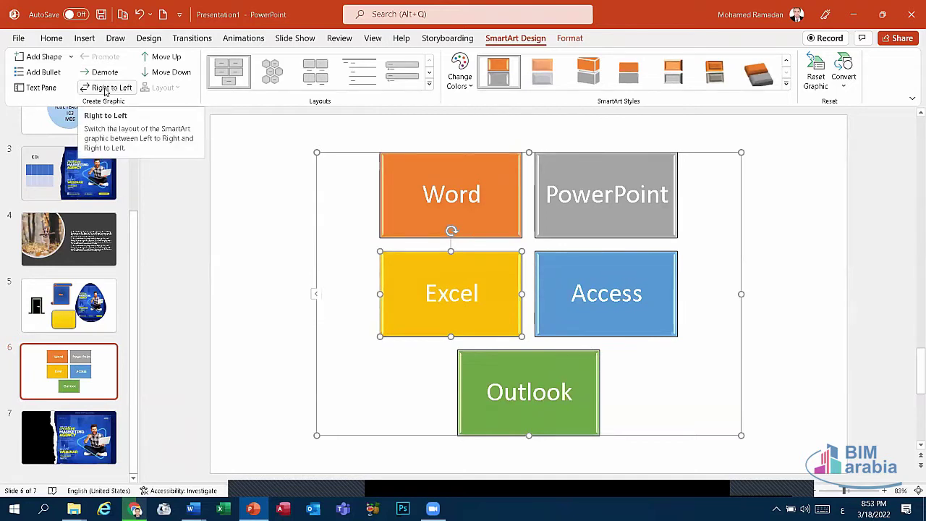
click(107, 88)
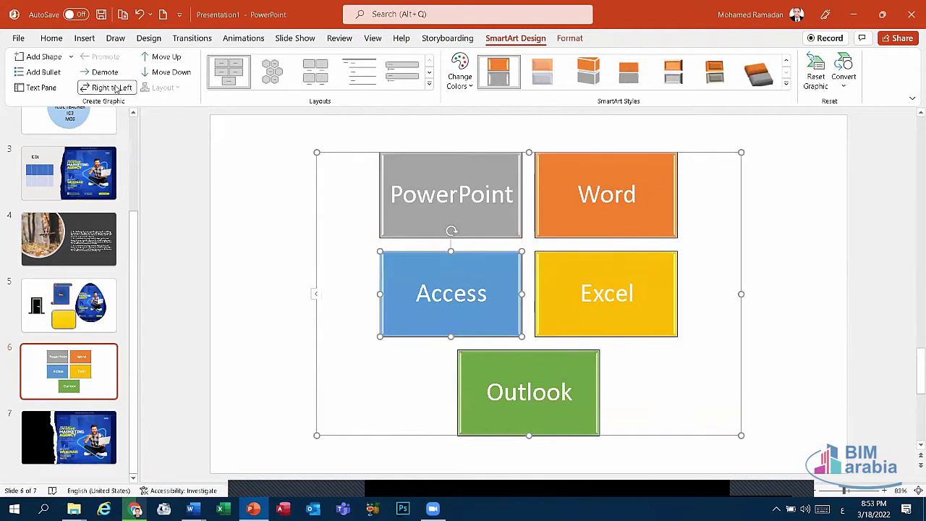
click(115, 87)
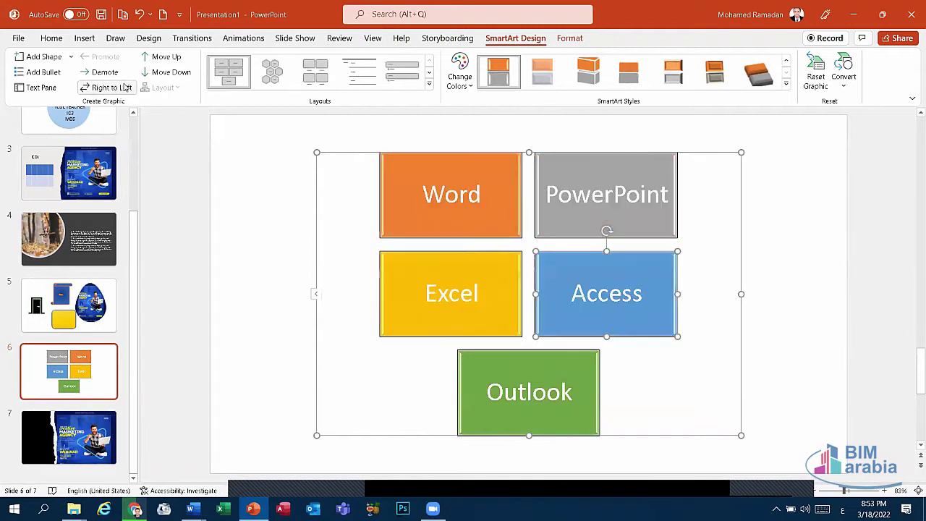
click(175, 58)
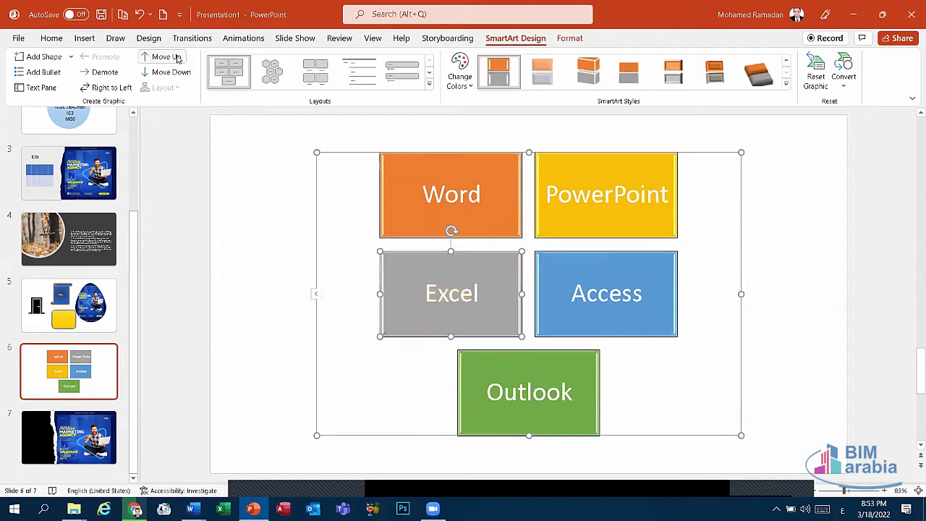
click(171, 72)
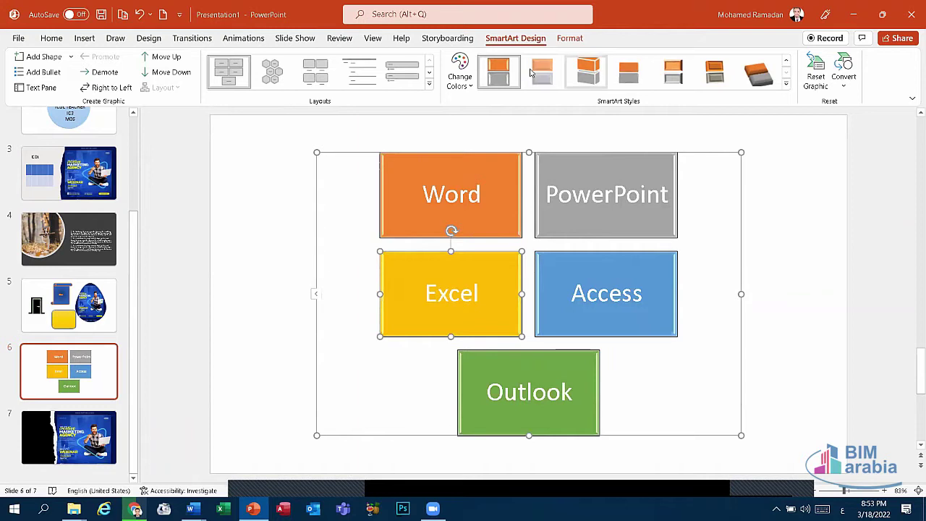
click(315, 268)
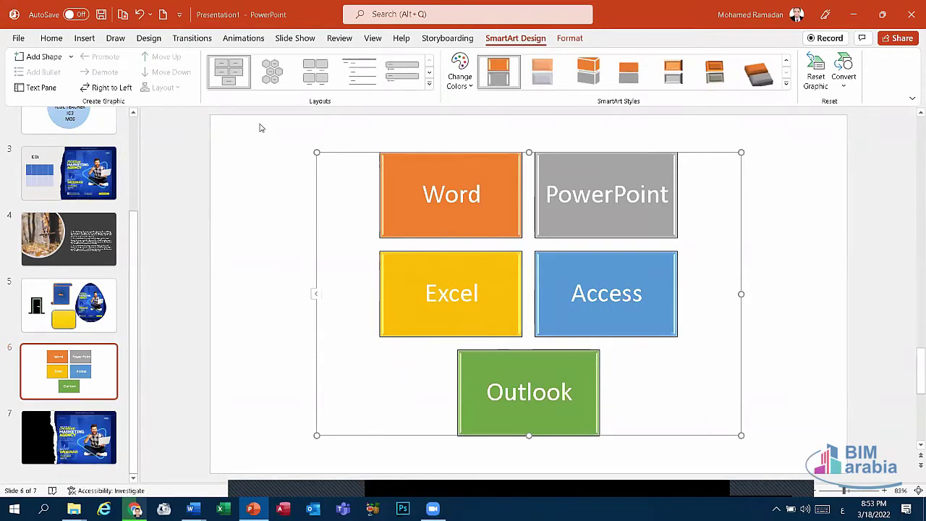
On slide 5, delete the webinar picture, yellow rounded rectangle and blue scroll shape
click(260, 205)
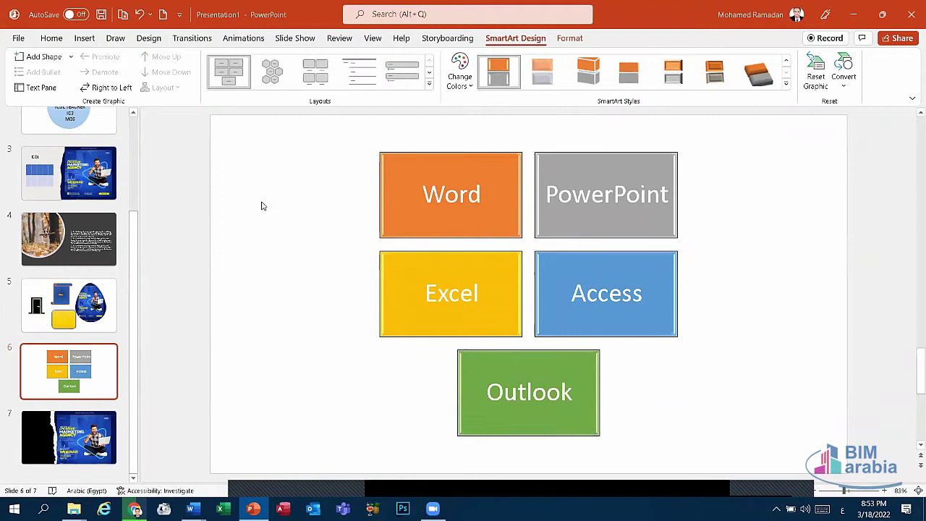
click(70, 319)
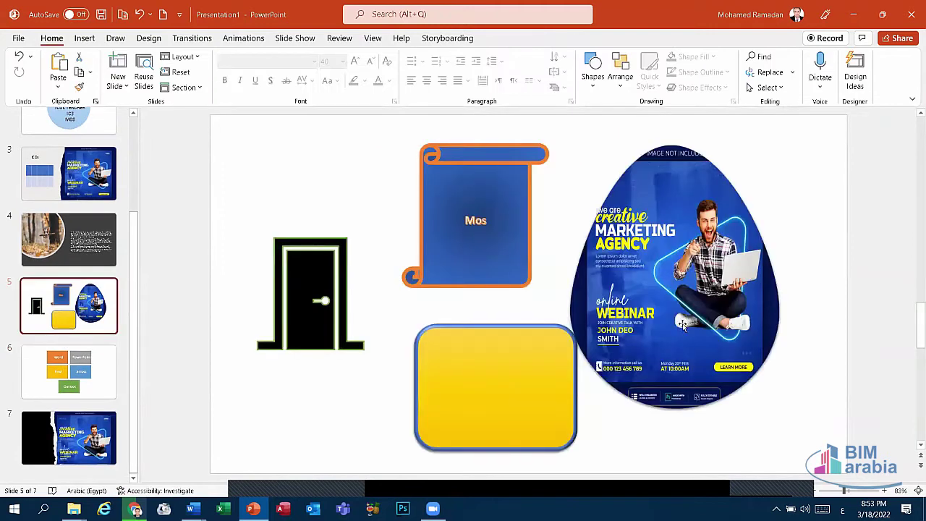
click(681, 323)
key(Delete)
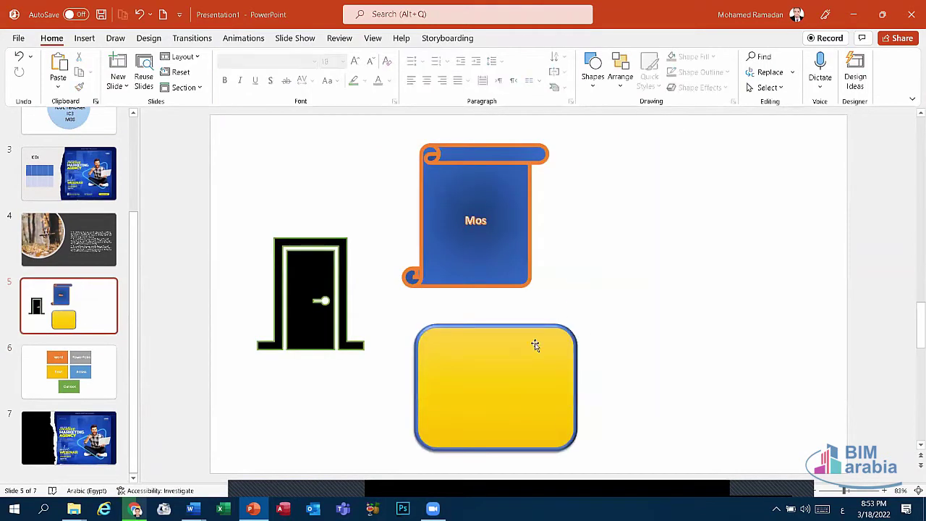
click(524, 337)
key(Delete)
click(496, 257)
key(Delete)
Enlarge the door graphic and shift it up and left into place
click(324, 296)
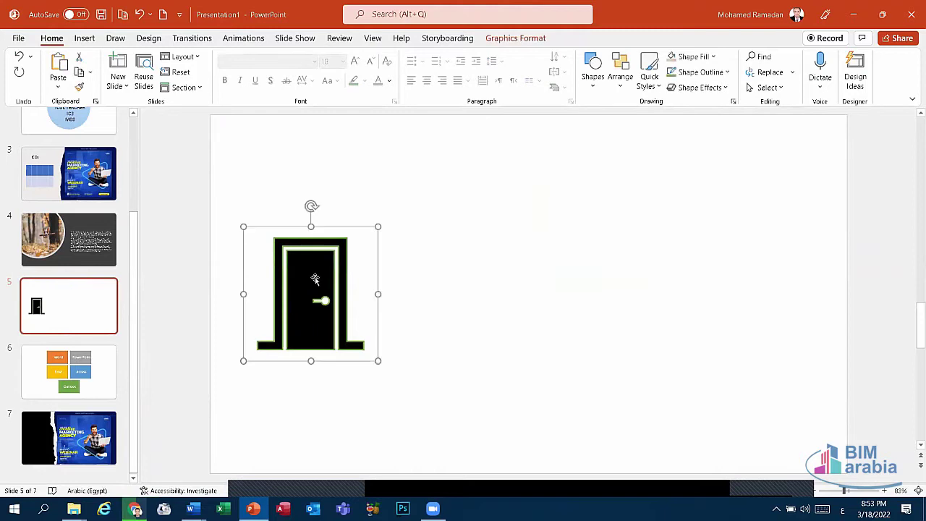
drag(378, 226, 558, 128)
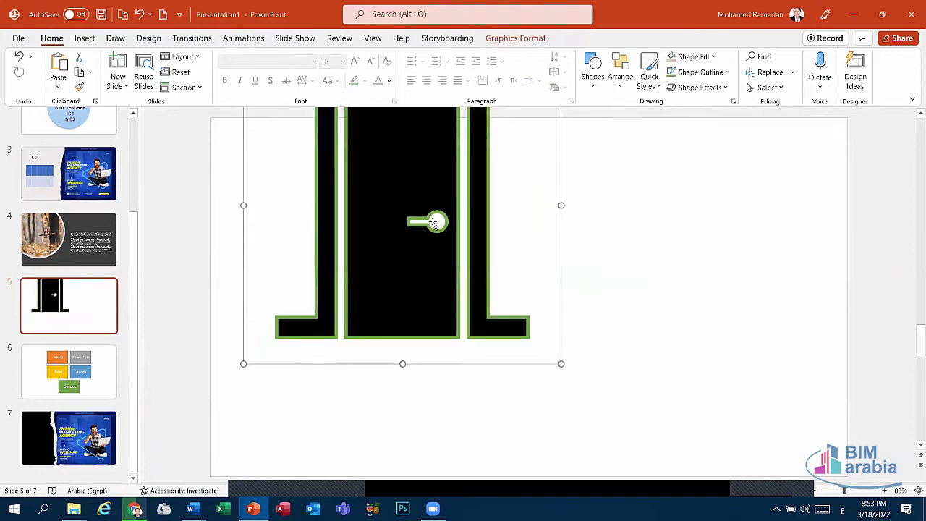
drag(440, 287, 406, 273)
click(651, 281)
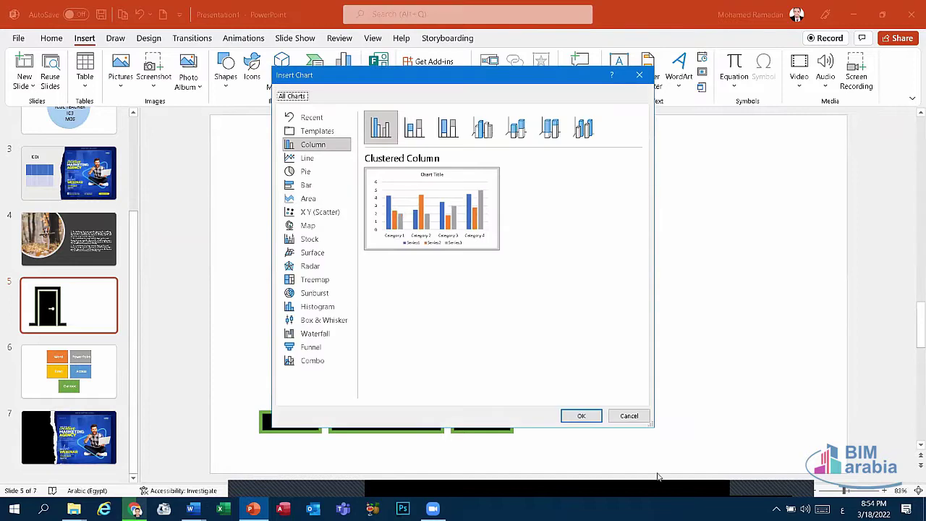
Insert the clustered column chart, close its data sheet, and shrink the door graphic
click(584, 416)
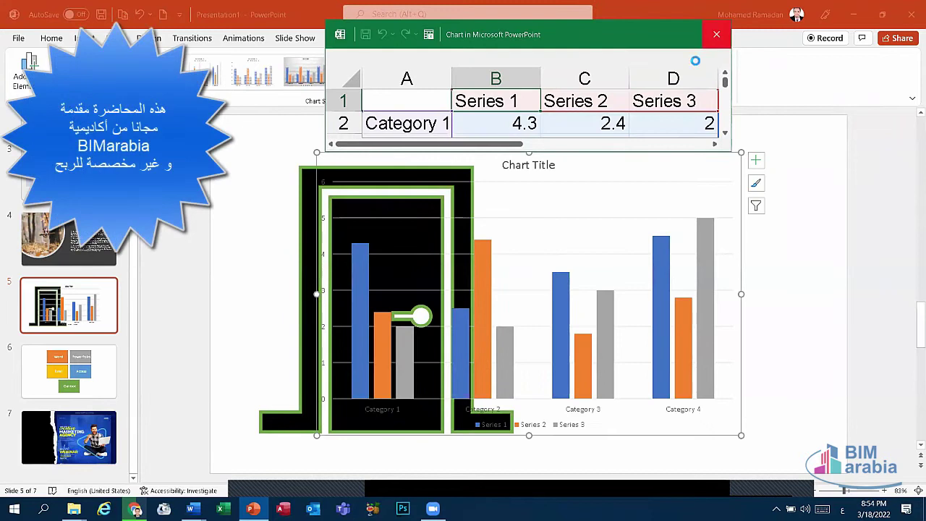
click(491, 185)
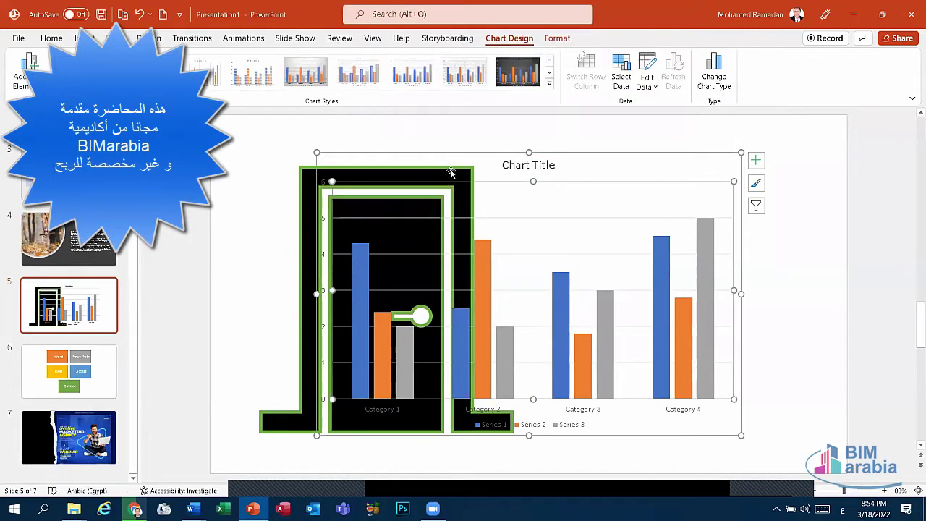
click(286, 419)
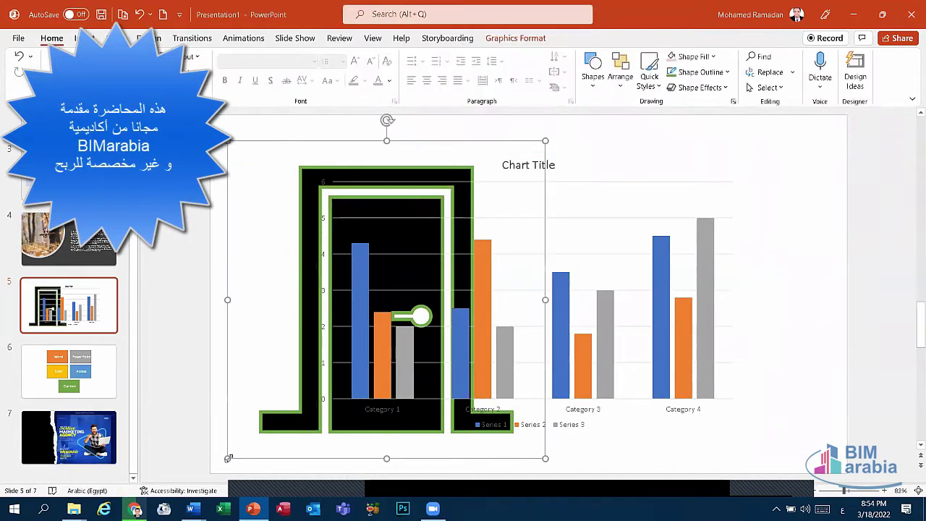
drag(227, 458, 367, 290)
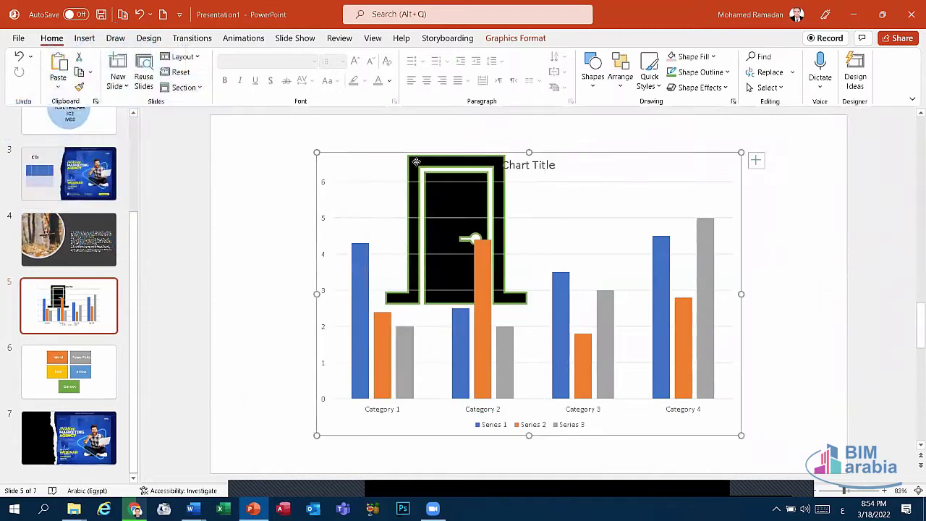
click(364, 234)
click(420, 209)
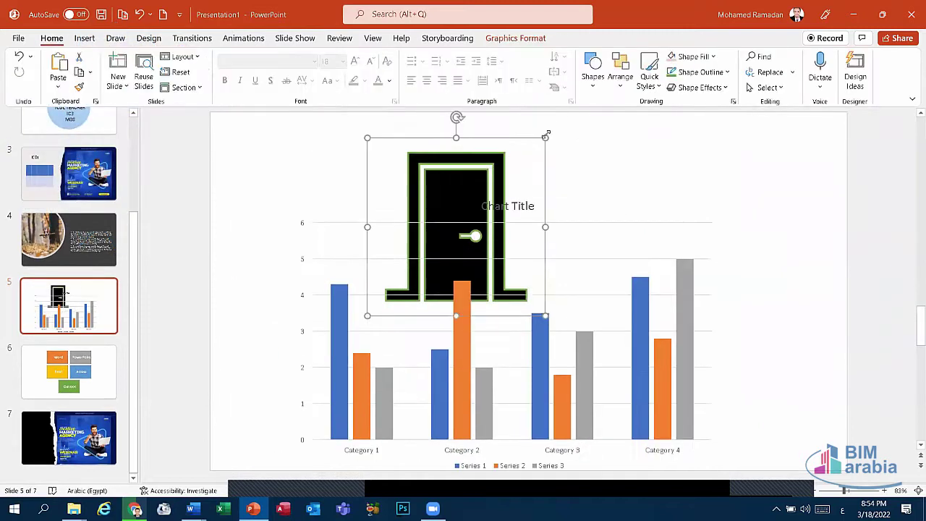
mouse_move(545, 134)
mouse_down()
mouse_move(466, 217)
mouse_move(513, 196)
mouse_up()
click(550, 206)
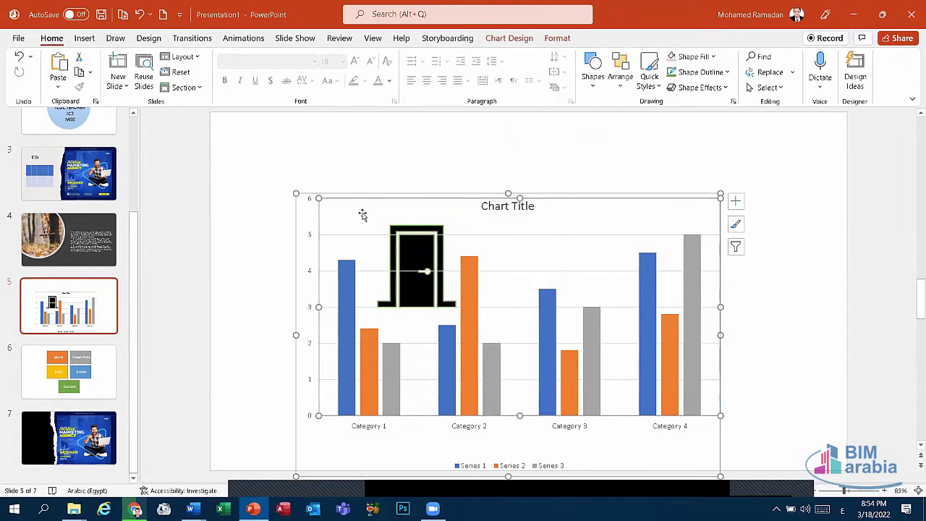
click(141, 15)
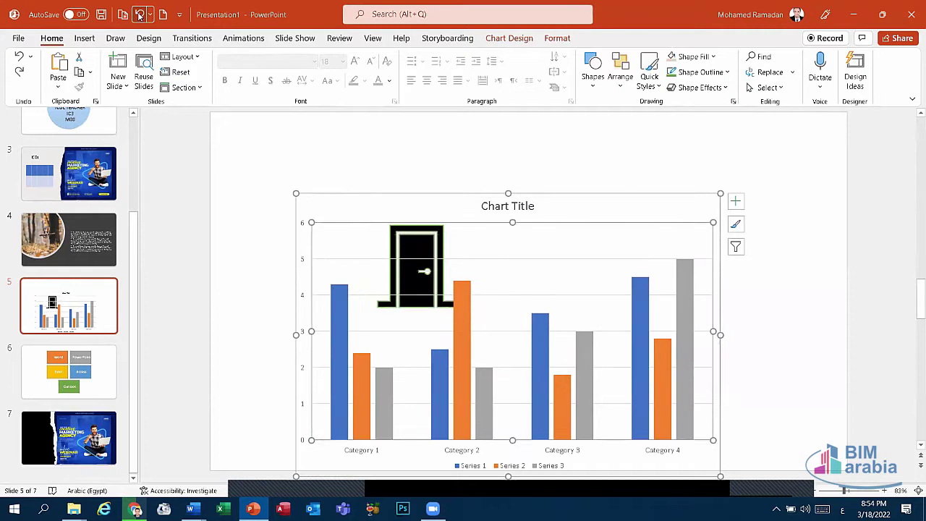
click(141, 15)
Move the small door into the upper-right corner and shift the chart up slightly
mouse_move(481, 164)
mouse_down()
mouse_move(838, 136)
mouse_move(750, 214)
mouse_up()
click(838, 136)
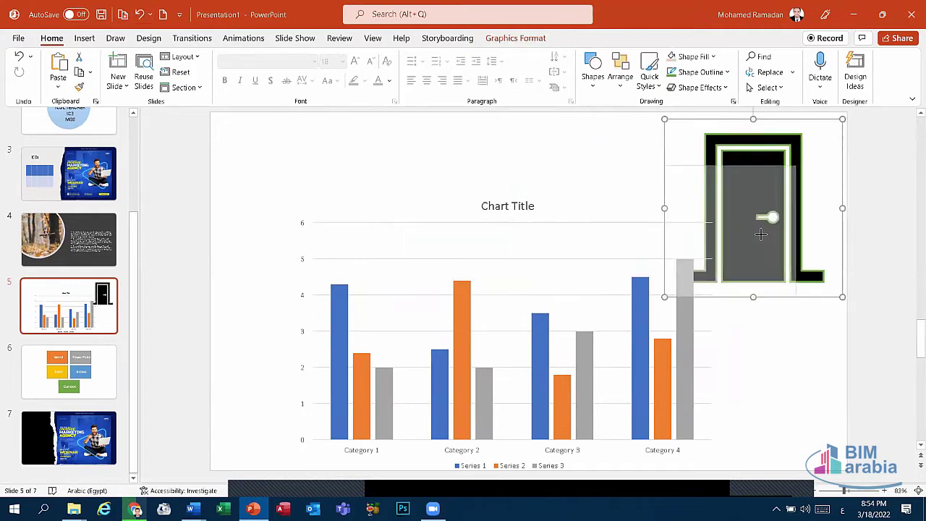
drag(712, 254, 800, 155)
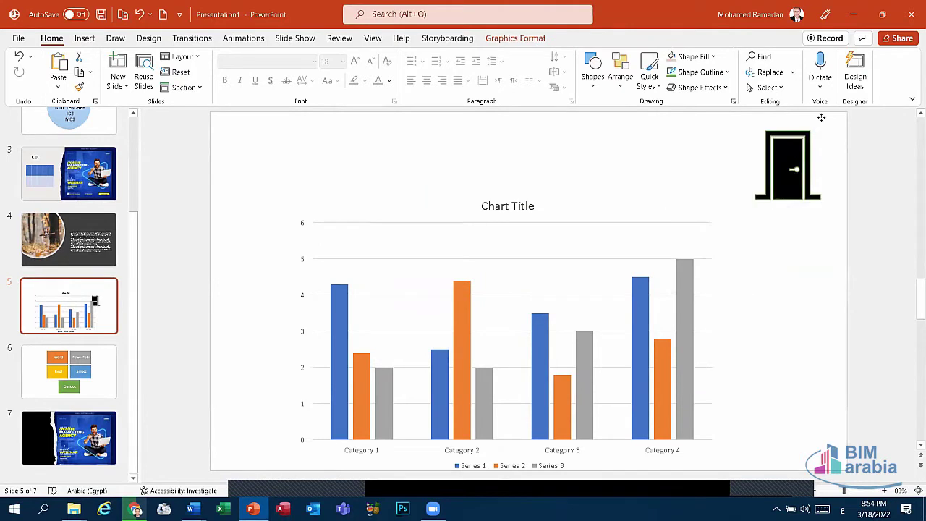
click(689, 251)
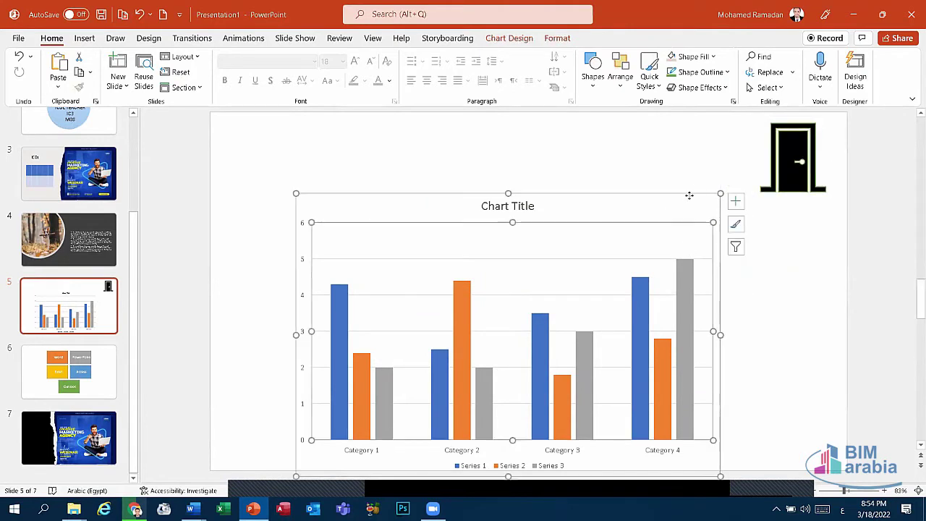
mouse_move(692, 193)
mouse_down()
mouse_move(688, 170)
mouse_move(699, 165)
mouse_up()
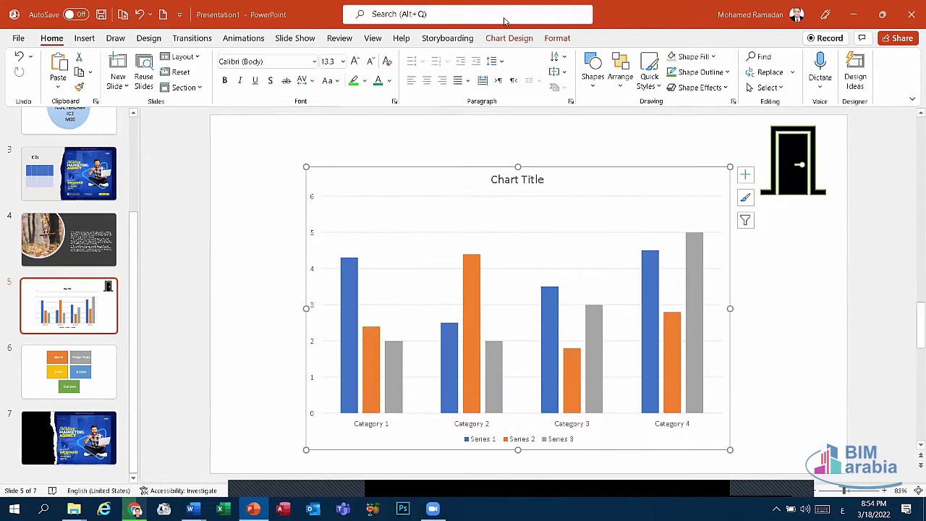
click(558, 39)
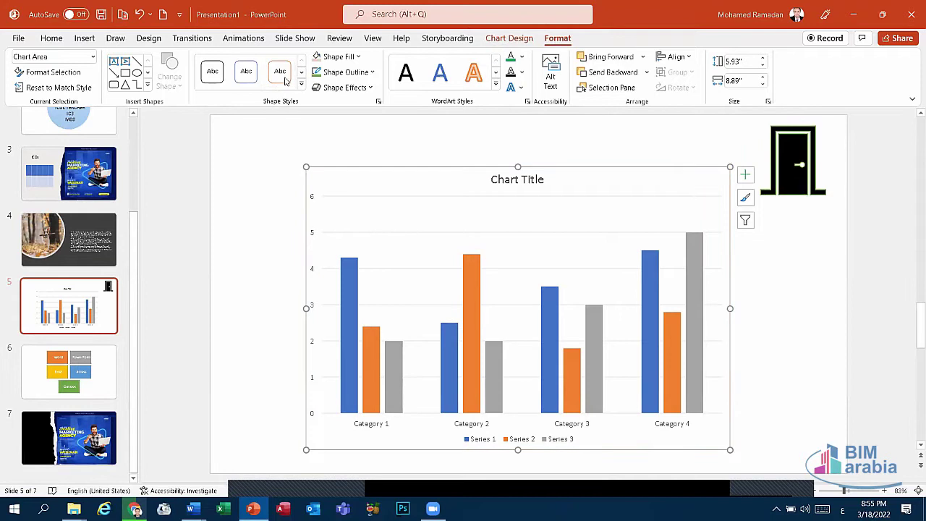
click(301, 84)
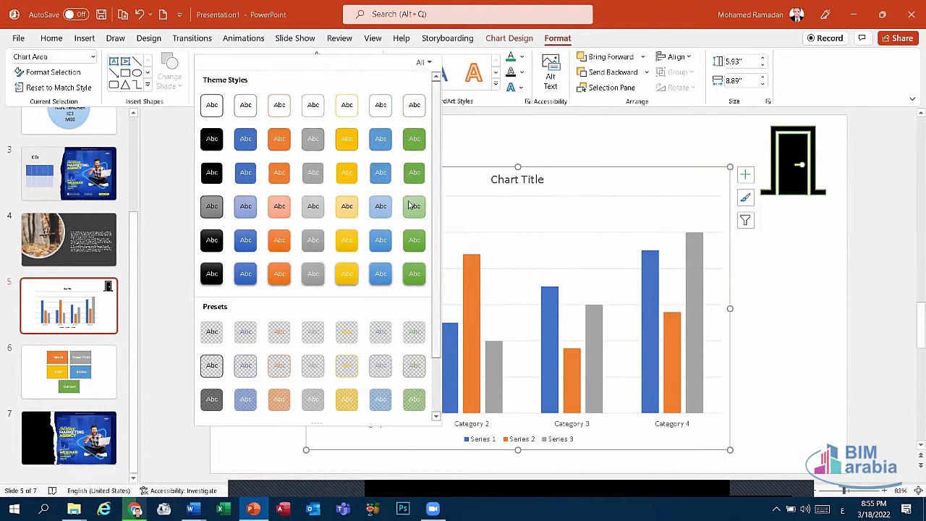
click(584, 300)
click(550, 305)
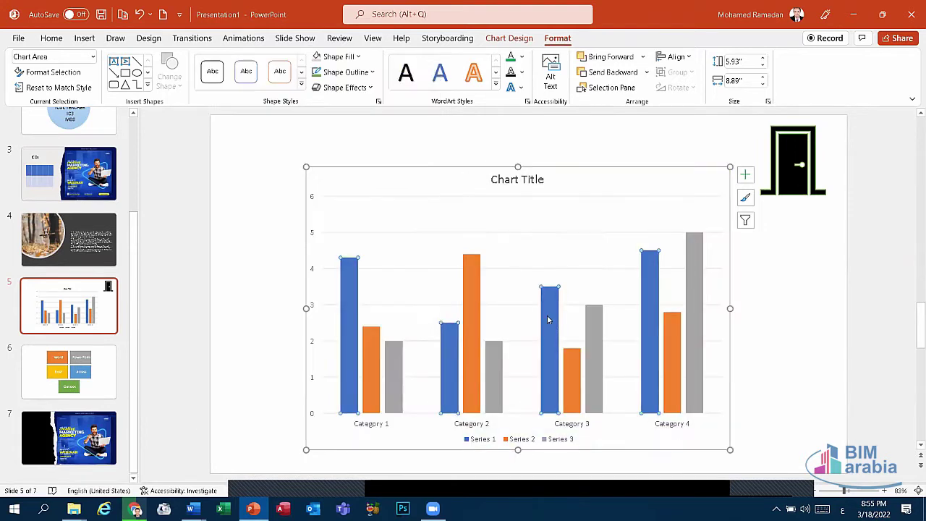
click(551, 325)
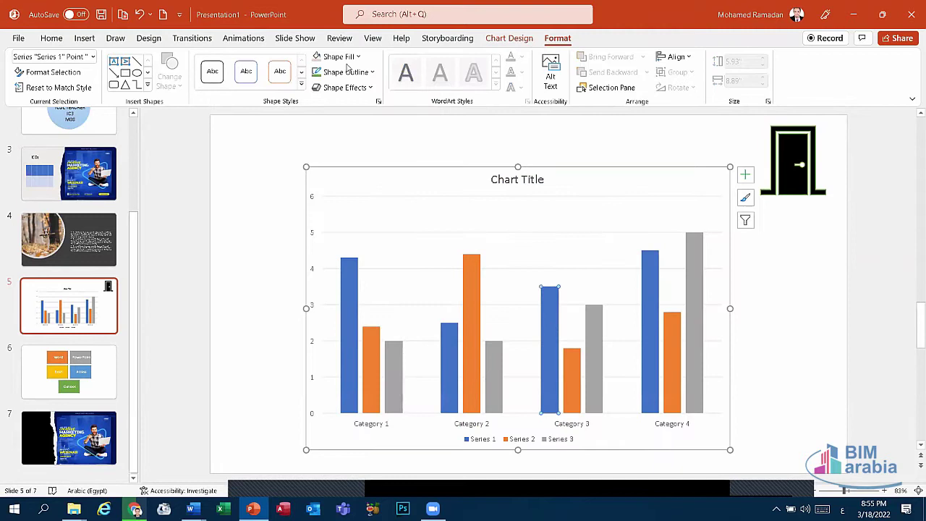
click(301, 83)
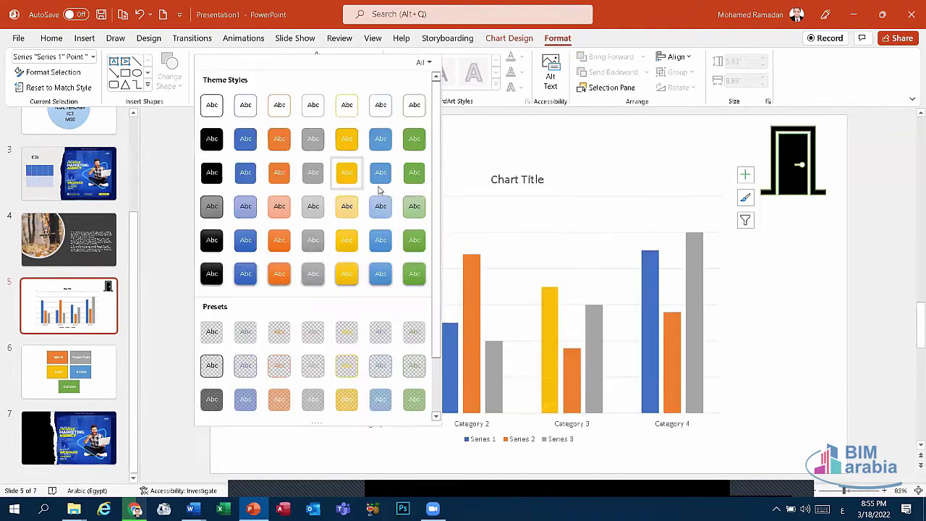
click(619, 236)
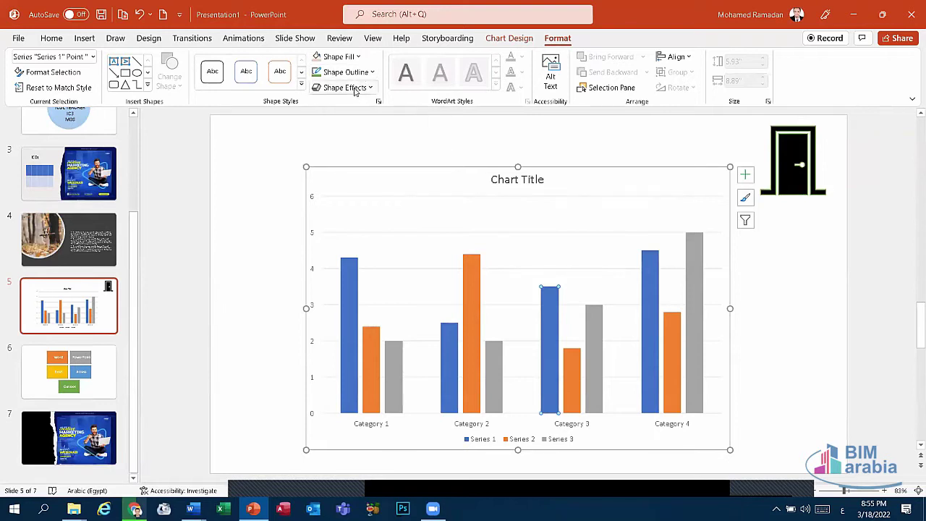
click(504, 178)
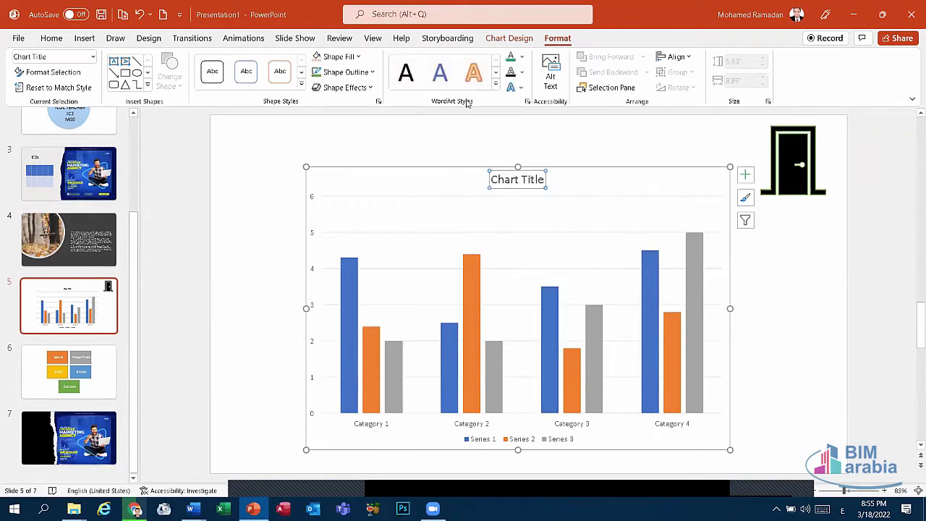
Replace the chart title placeholder with 'Table', previewing Text Fill colours without applying any
triple_click(511, 181)
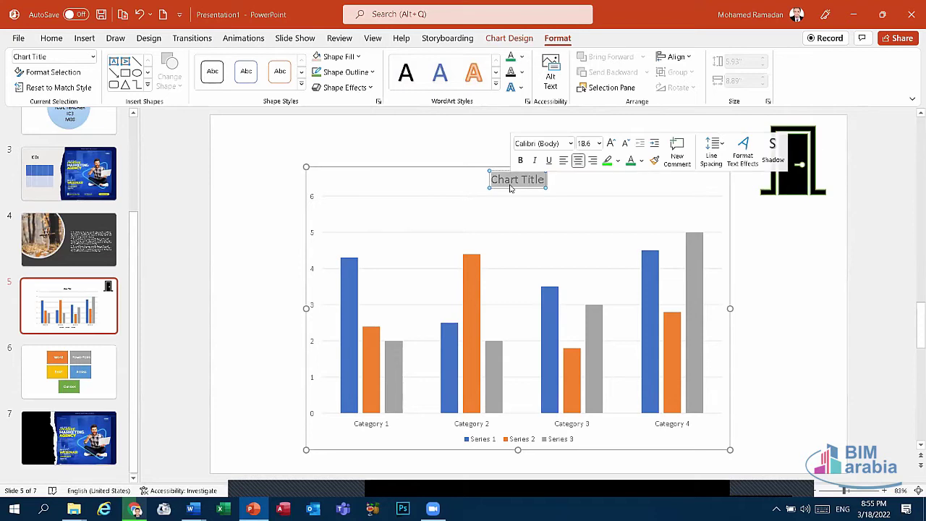
text(he)
key(BackSpace)
key(BackSpace)
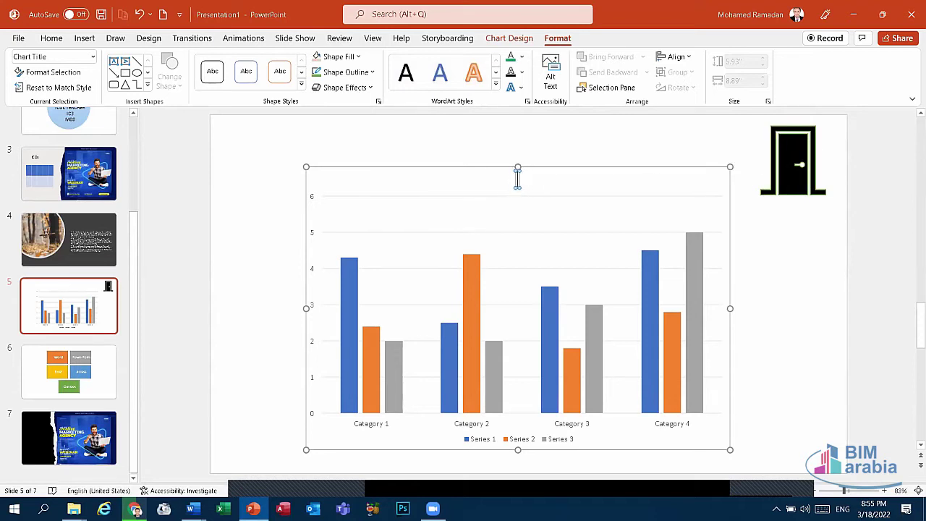
text(T)
text(able)
click(506, 229)
click(518, 179)
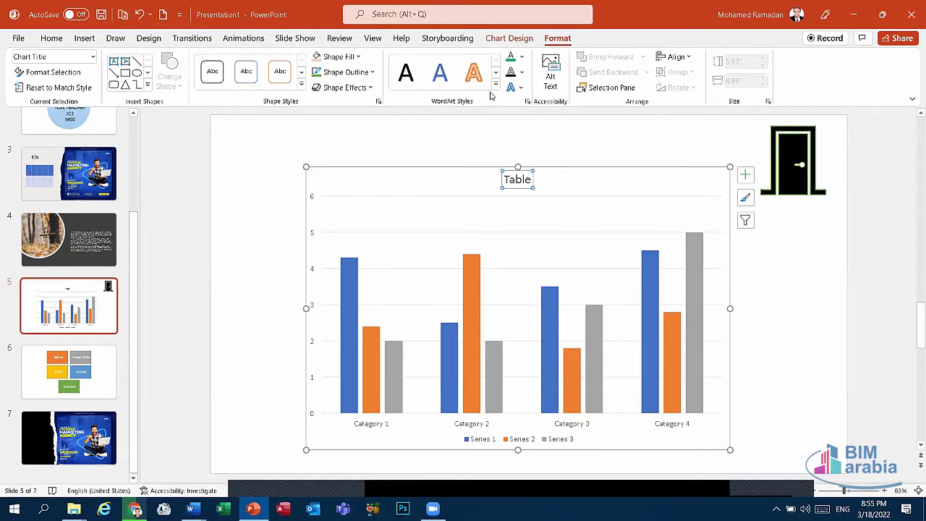
click(522, 56)
click(523, 56)
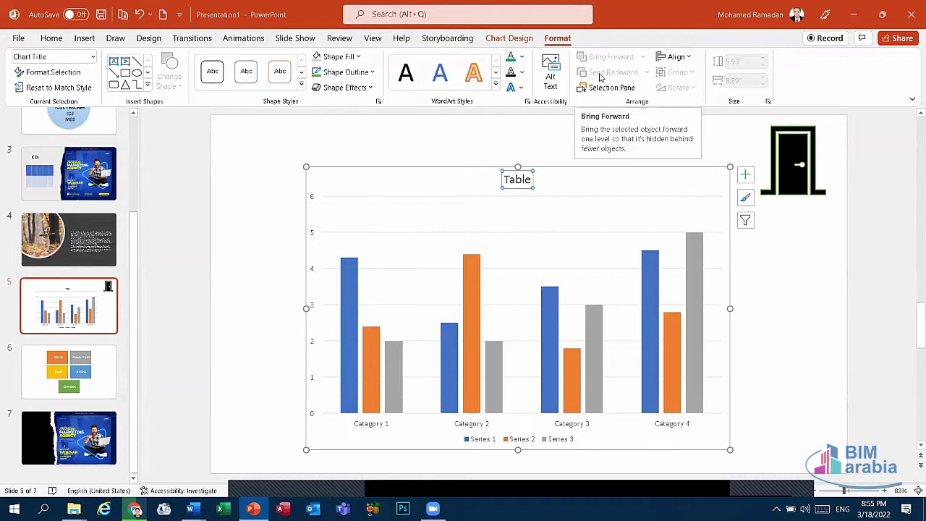
click(571, 173)
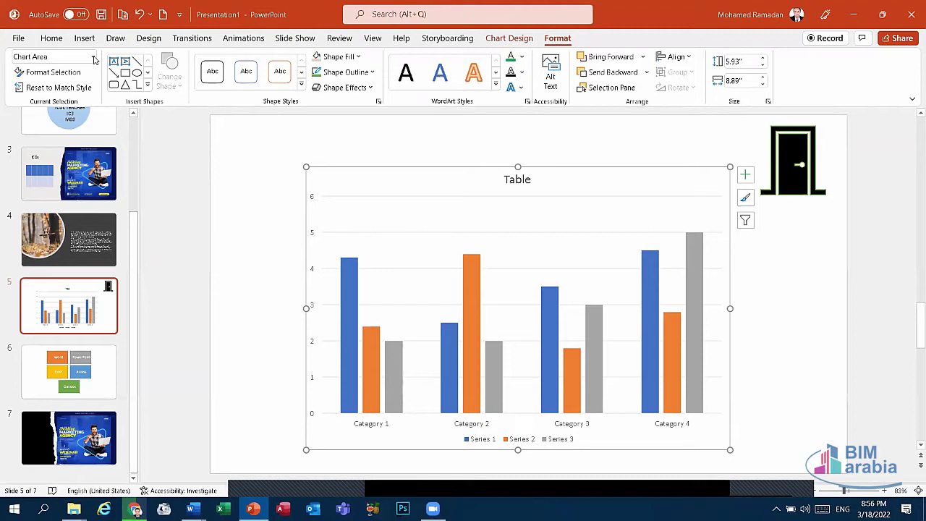
Set the category axis to cross at the last category, reverse order, and sit on tick marks
click(25, 123)
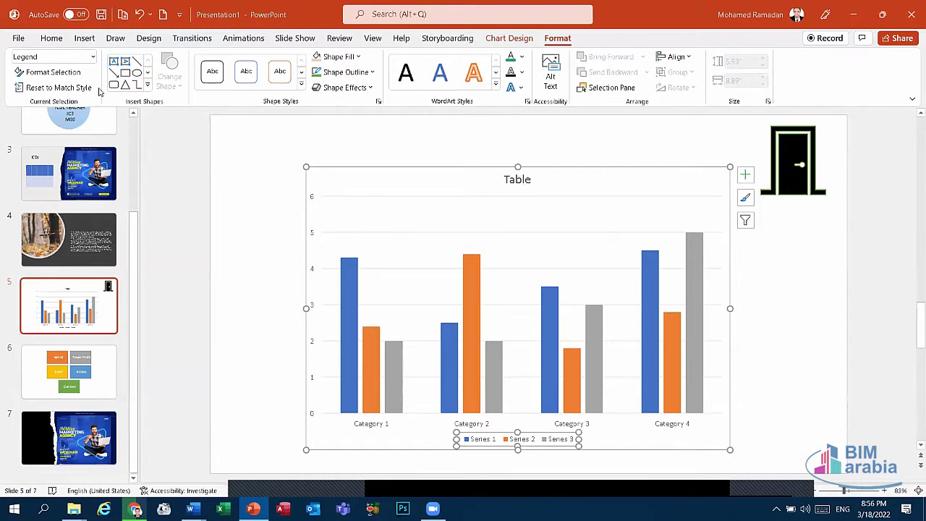
click(355, 295)
click(92, 58)
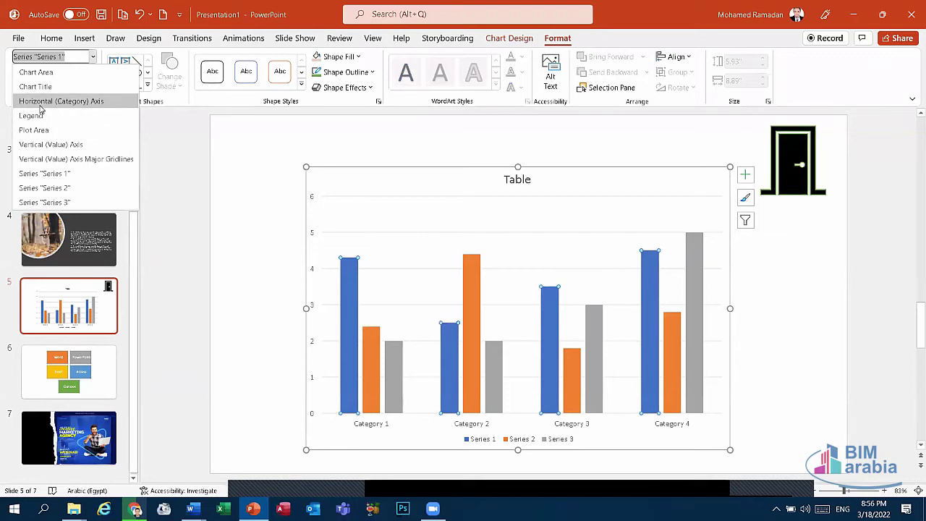
click(40, 102)
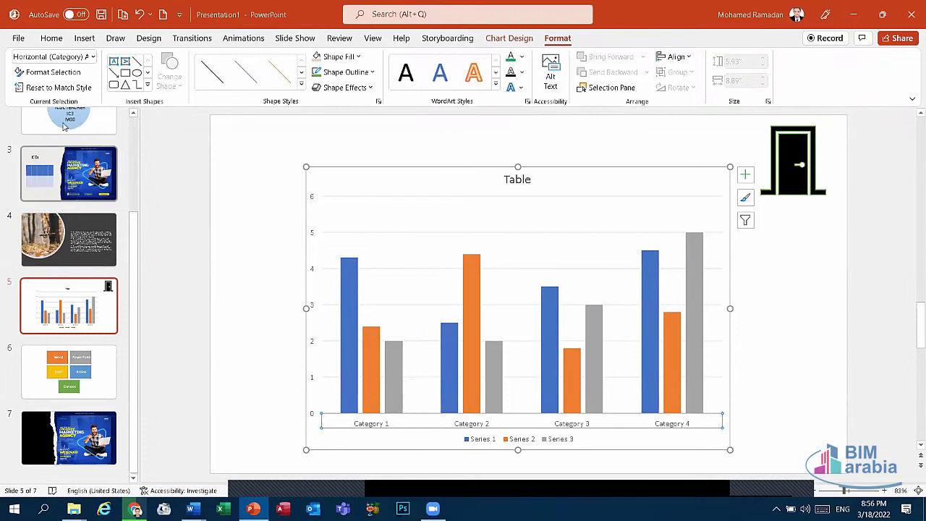
click(48, 73)
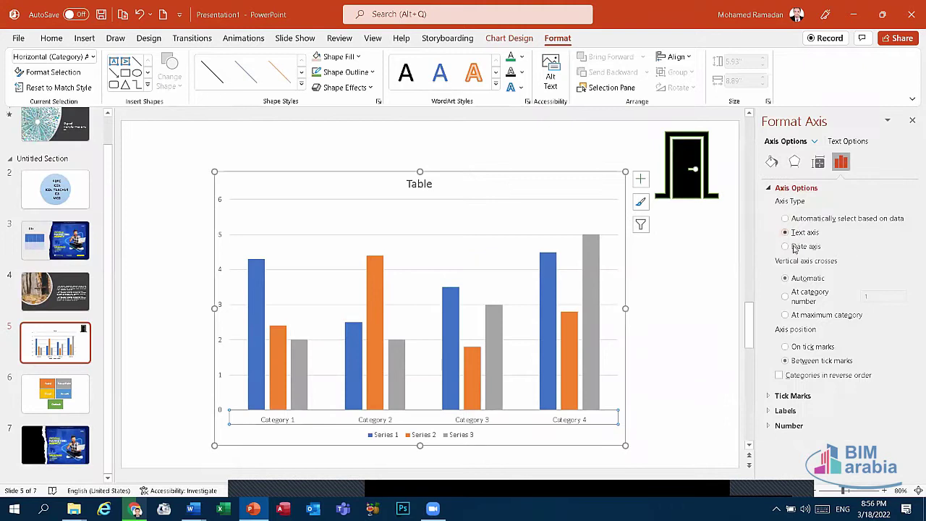
click(793, 317)
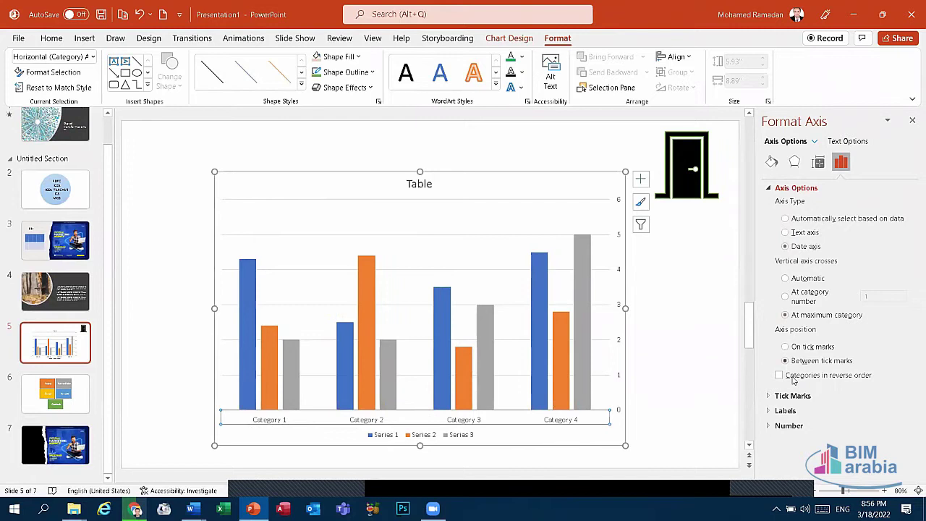
click(780, 375)
click(793, 347)
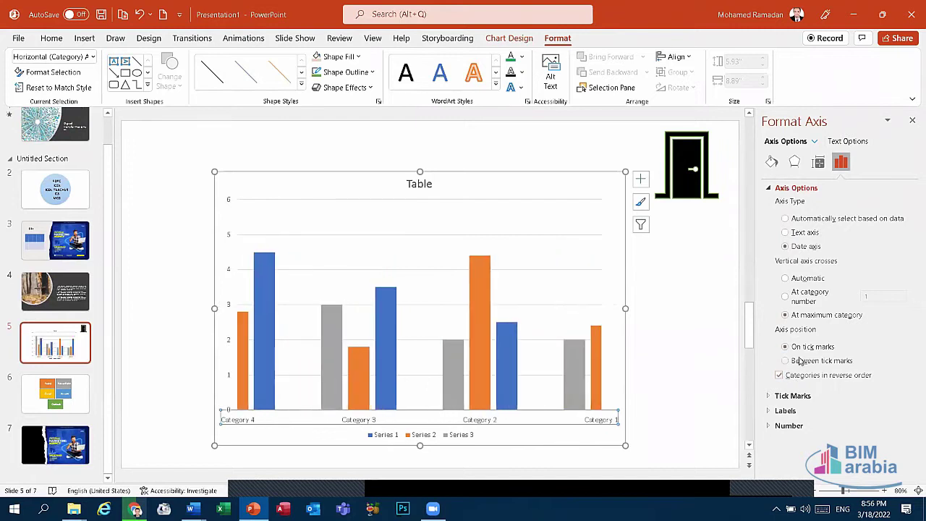
Undo the three axis changes, reset the axis to match style, and select the gridlines
click(911, 121)
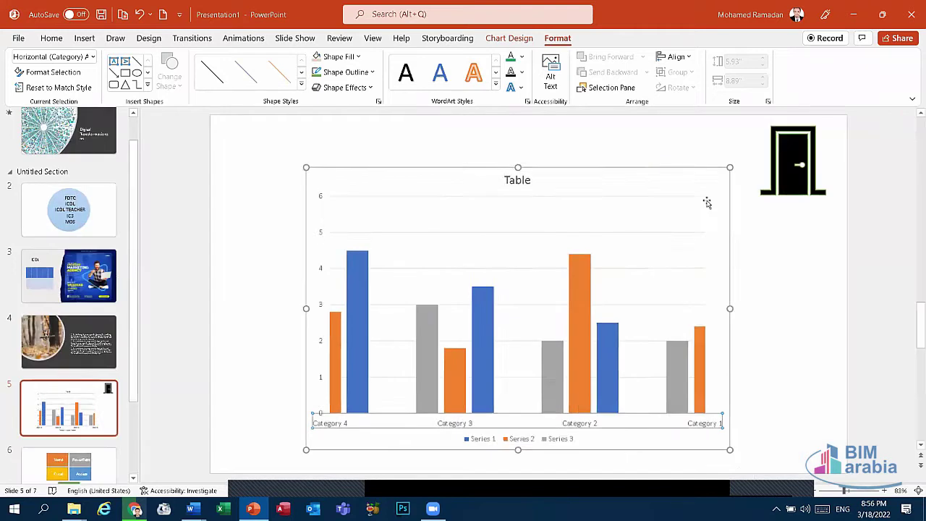
click(142, 15)
click(142, 14)
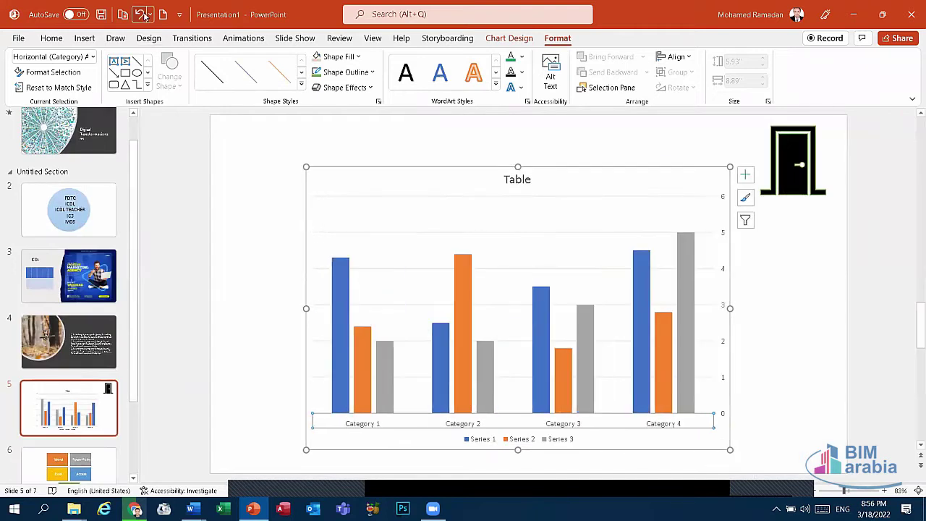
click(142, 14)
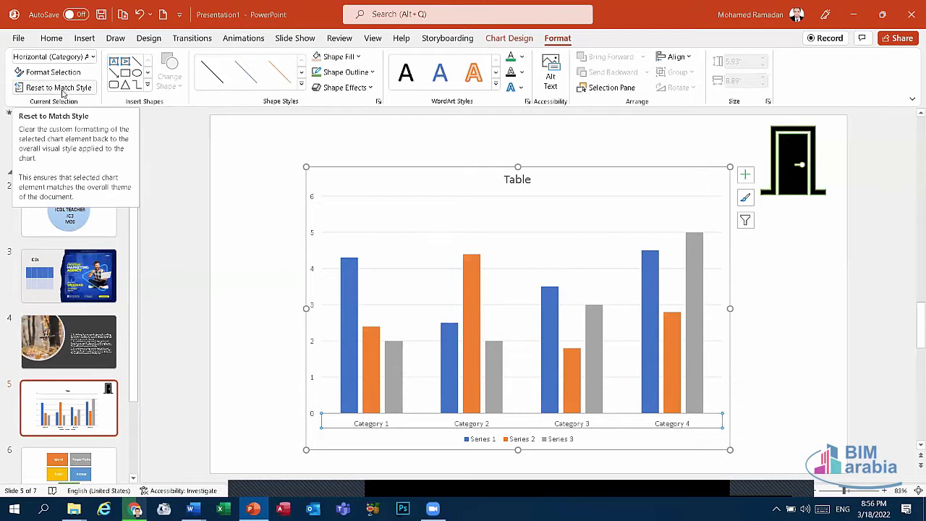
click(62, 88)
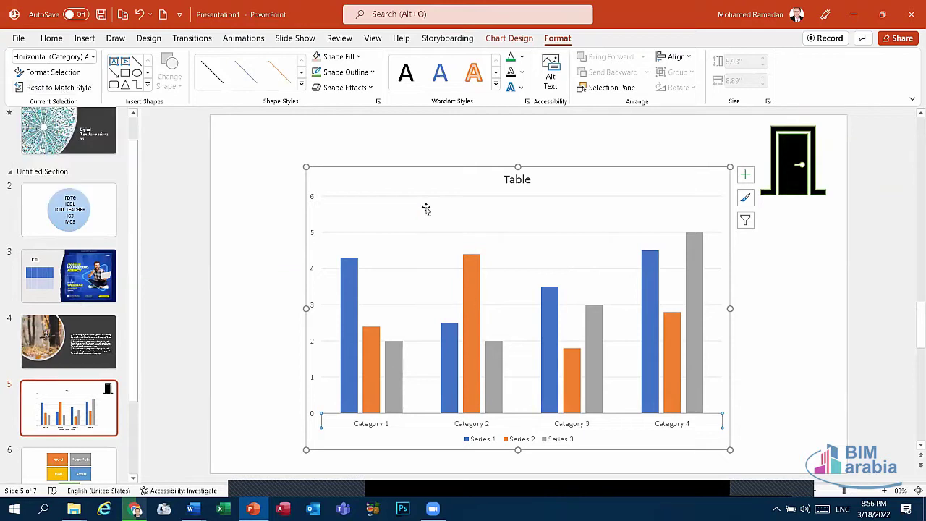
click(440, 233)
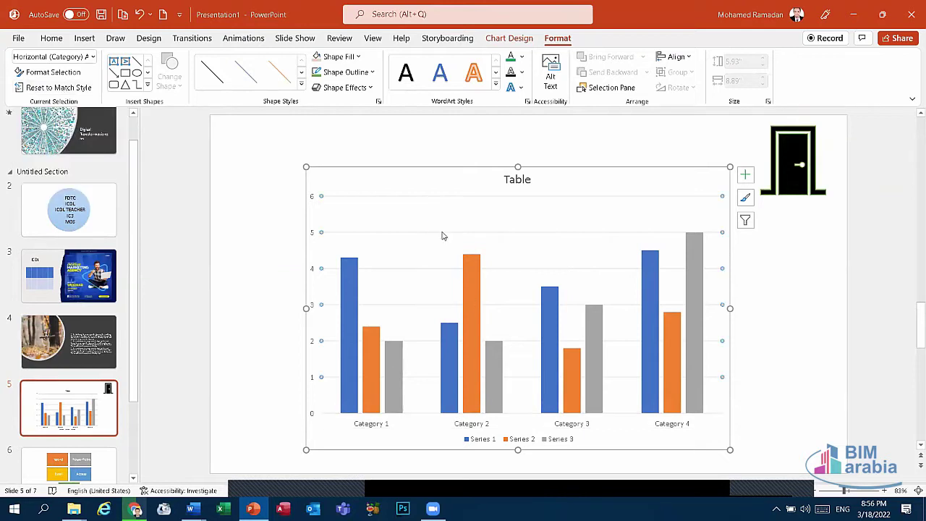
Recolour the Table chart's three series with the orange, yellow and green Colorful palette
click(418, 171)
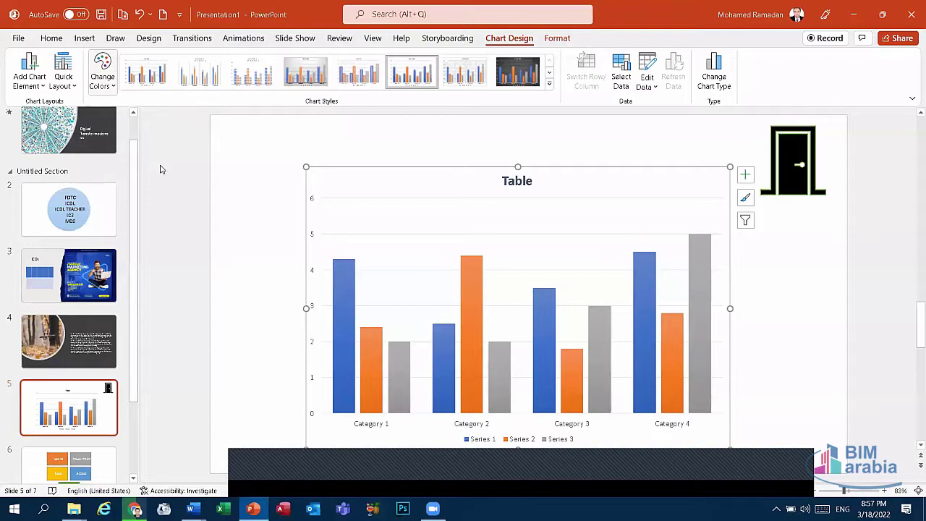
click(102, 73)
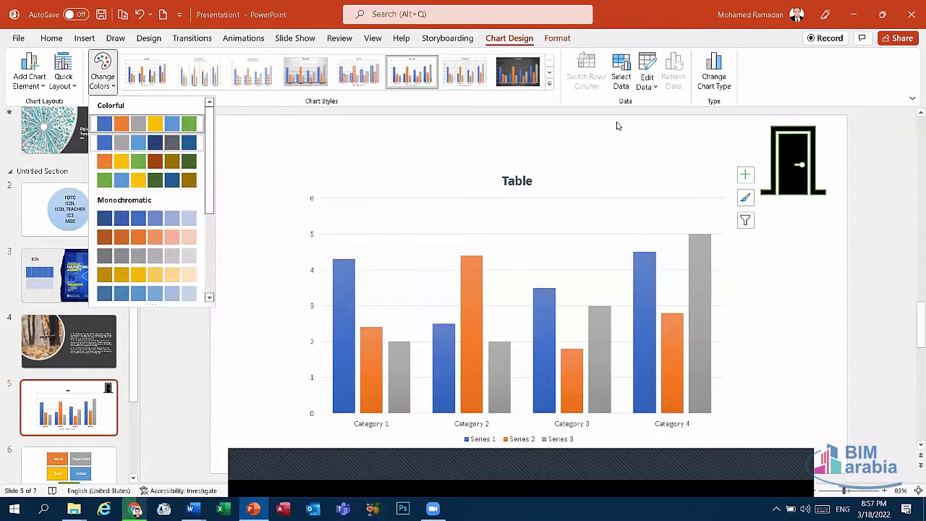
click(144, 141)
click(579, 173)
click(579, 174)
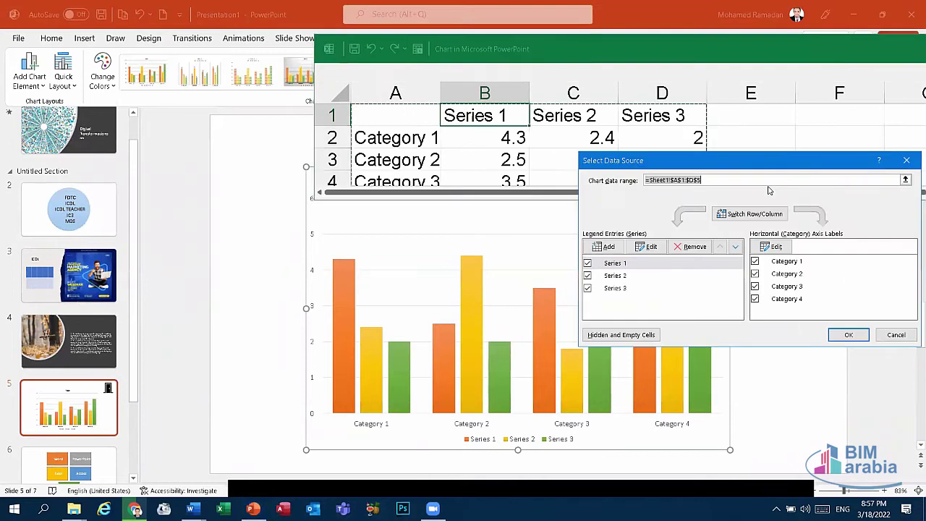
drag(660, 45, 493, 50)
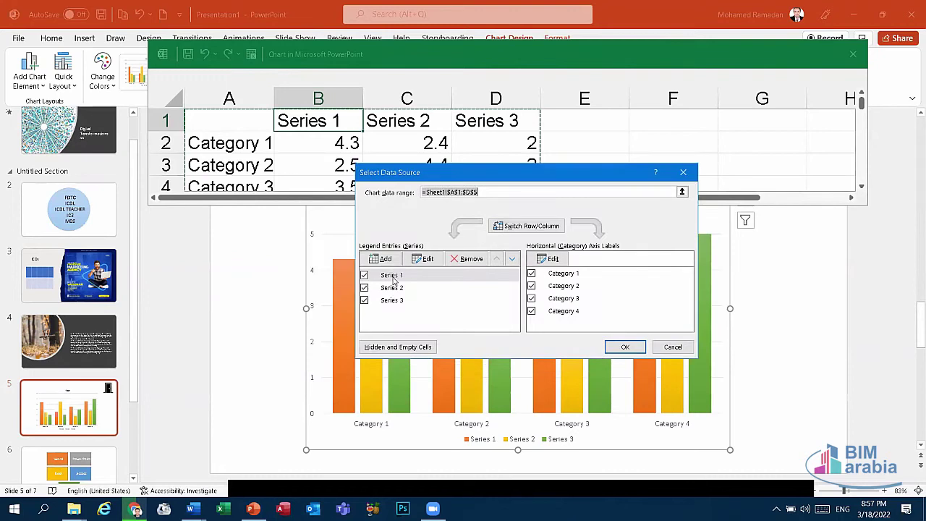
click(391, 276)
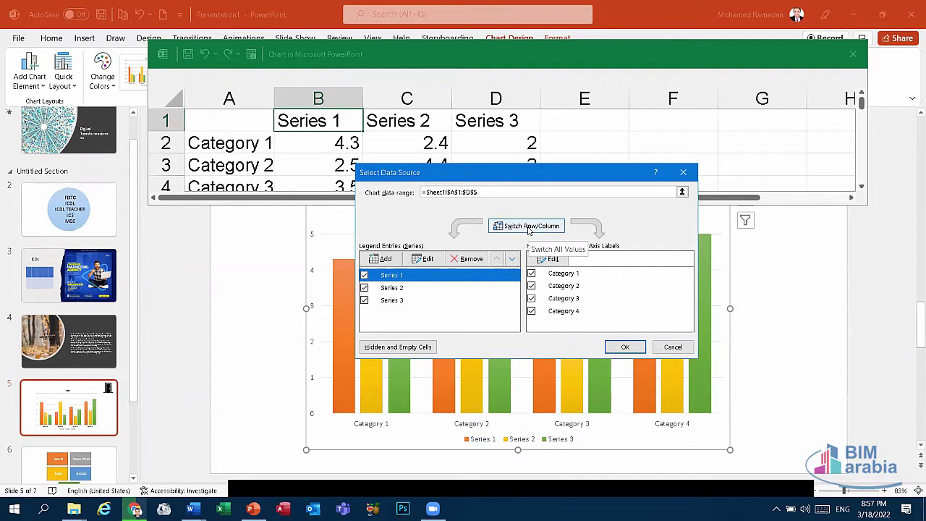
click(529, 226)
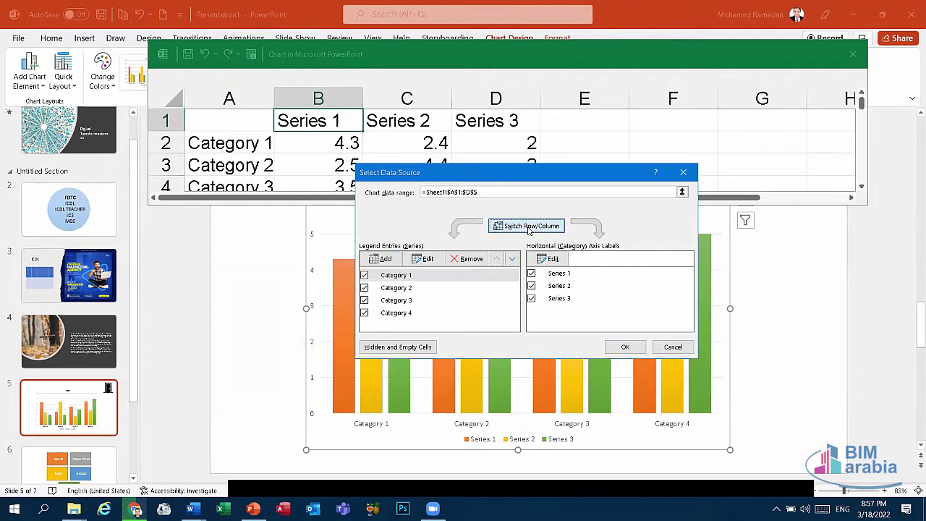
click(529, 228)
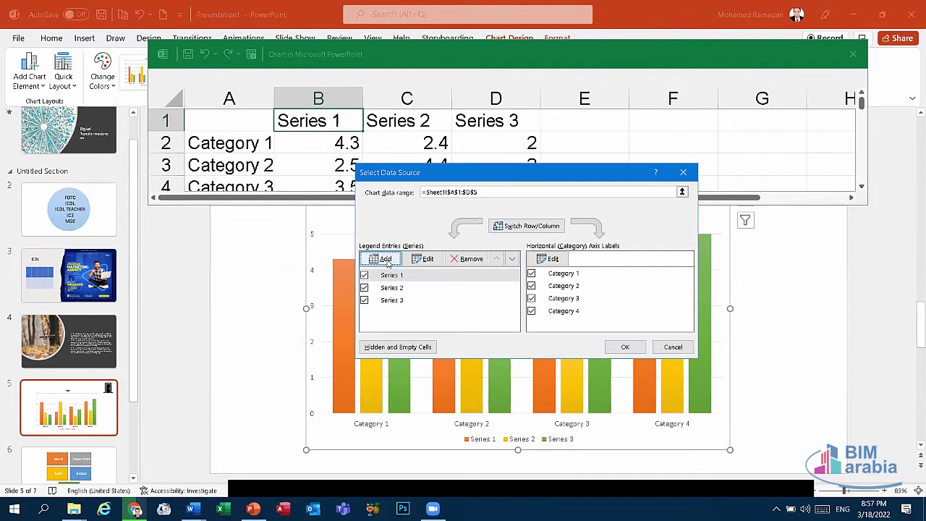
click(385, 260)
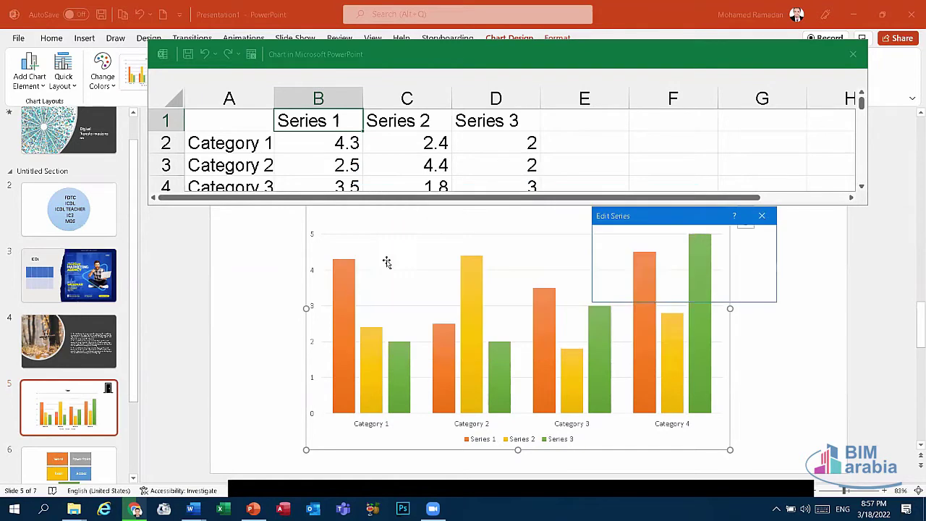
click(762, 217)
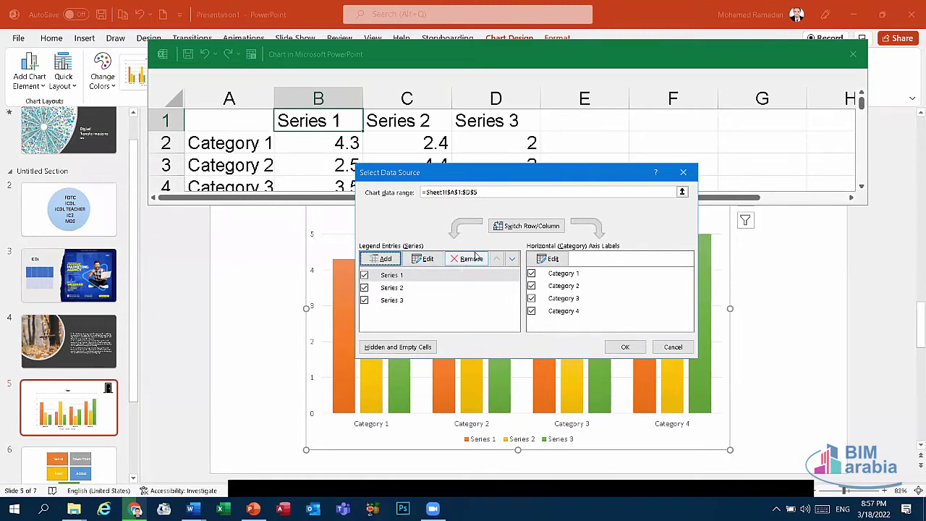
click(682, 172)
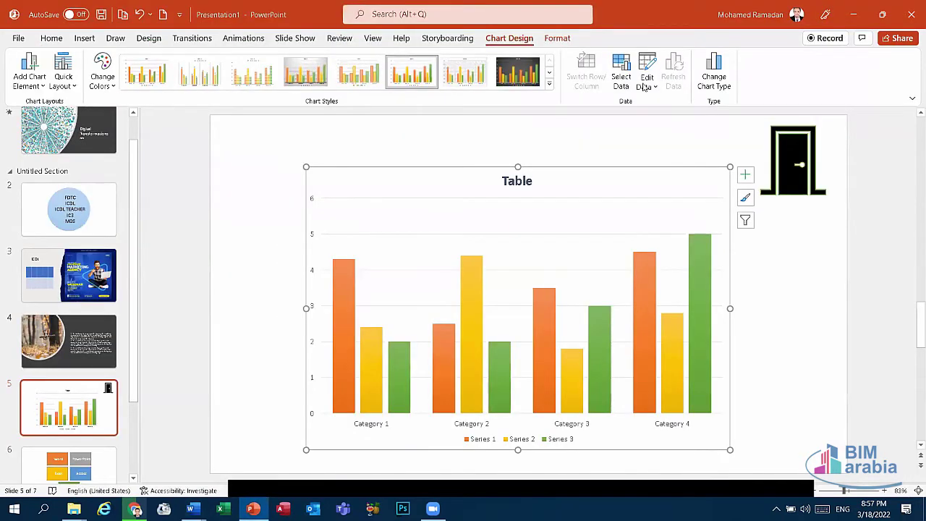
click(643, 69)
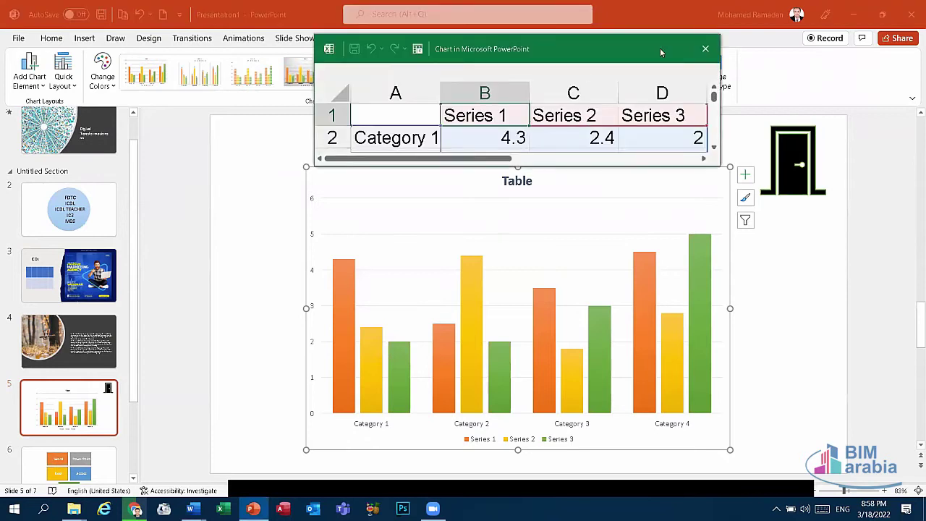
double_click(660, 47)
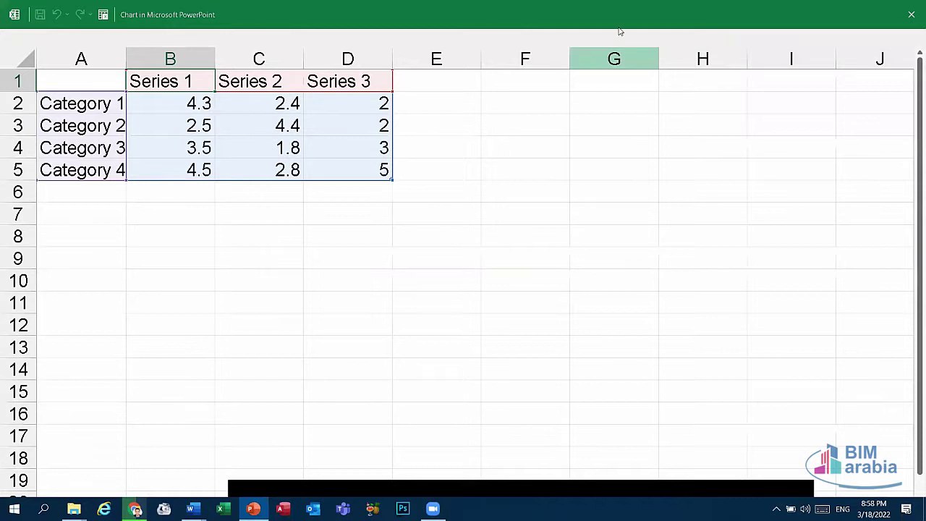
click(912, 14)
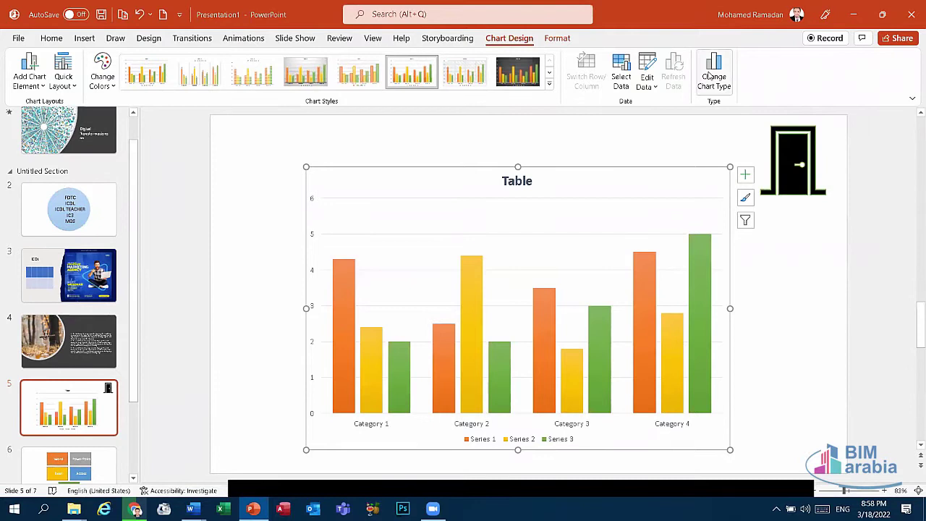
Try changing the Table chart to a Pie chart type
click(711, 76)
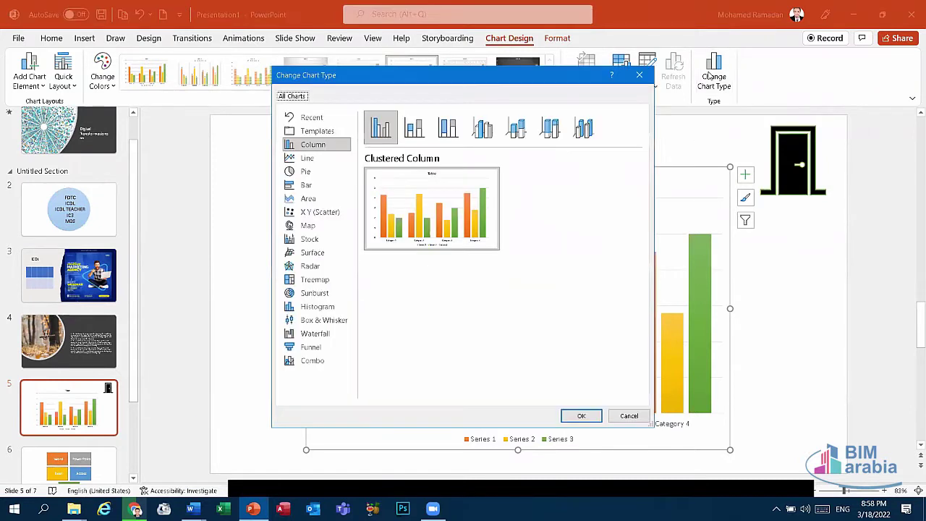
click(304, 171)
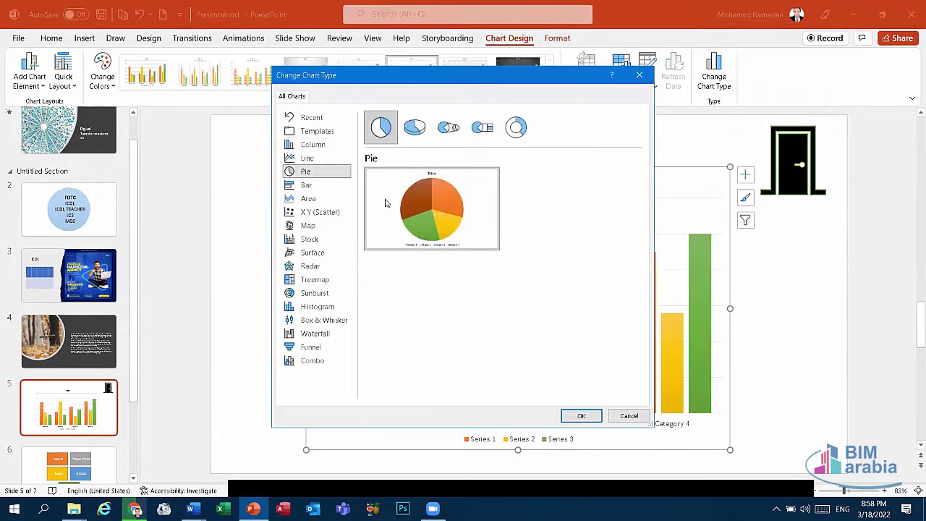
click(582, 417)
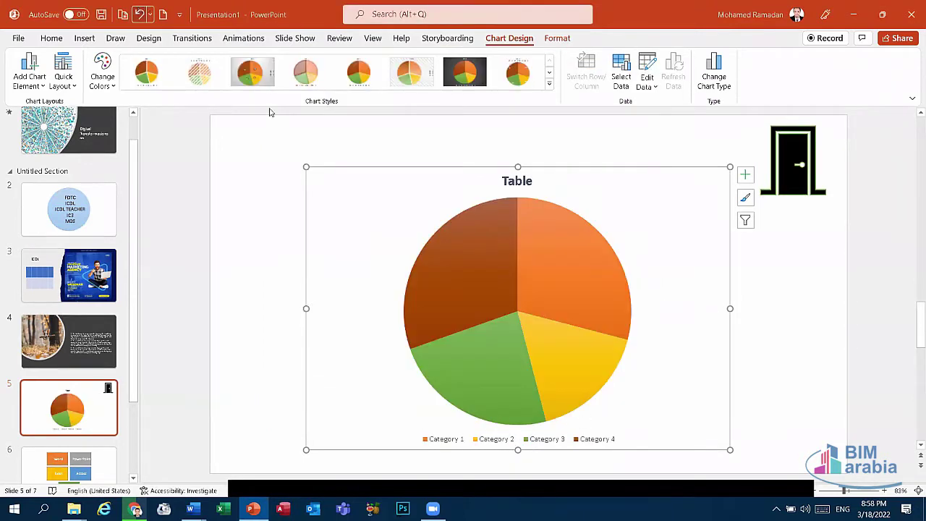
Browse Quick Layout without choosing one, then show the Axes options under Add Chart Element
click(63, 72)
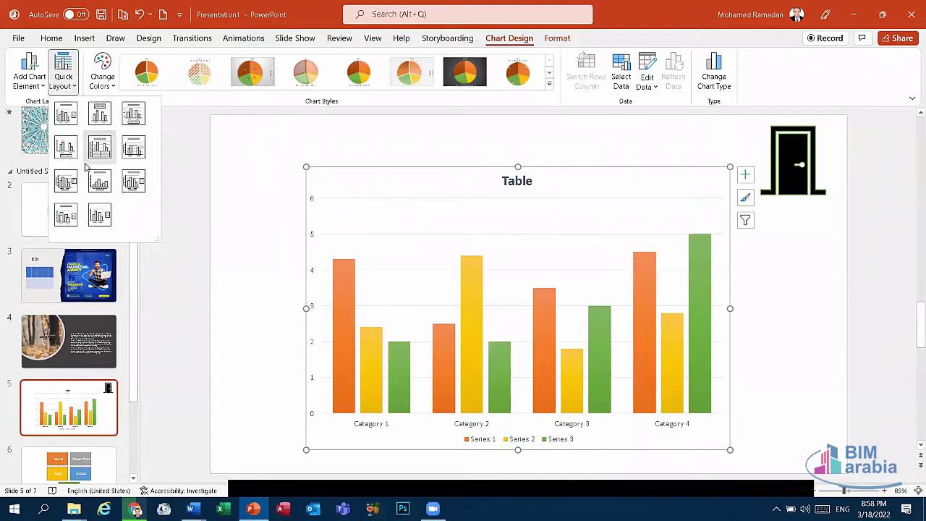
click(423, 357)
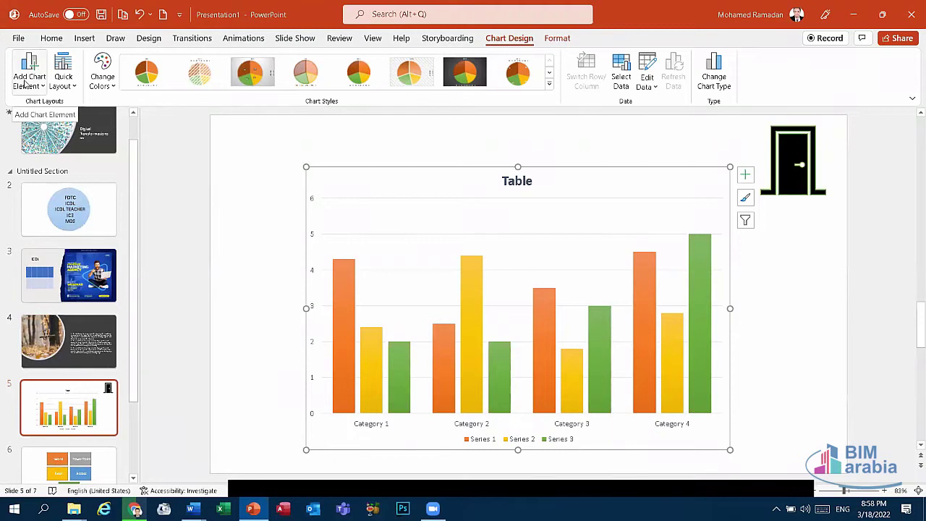
click(27, 80)
mouse_move(54, 105)
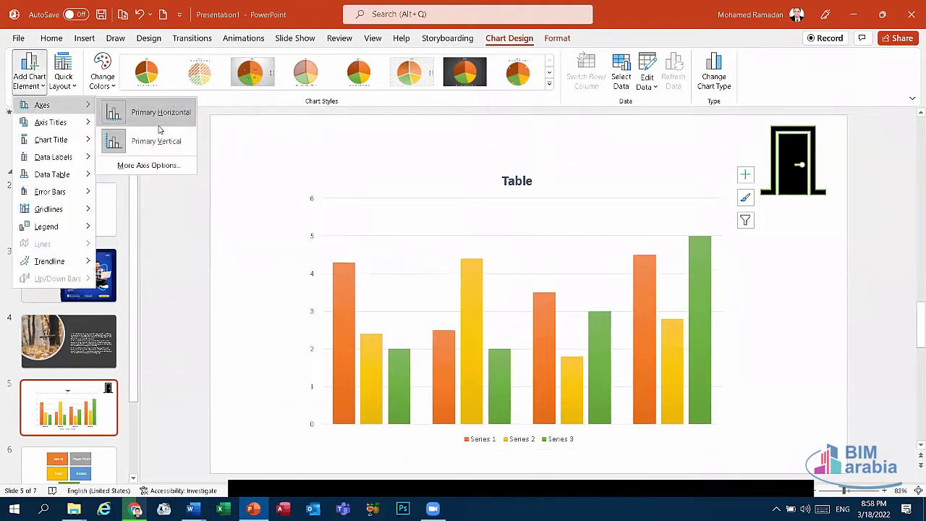
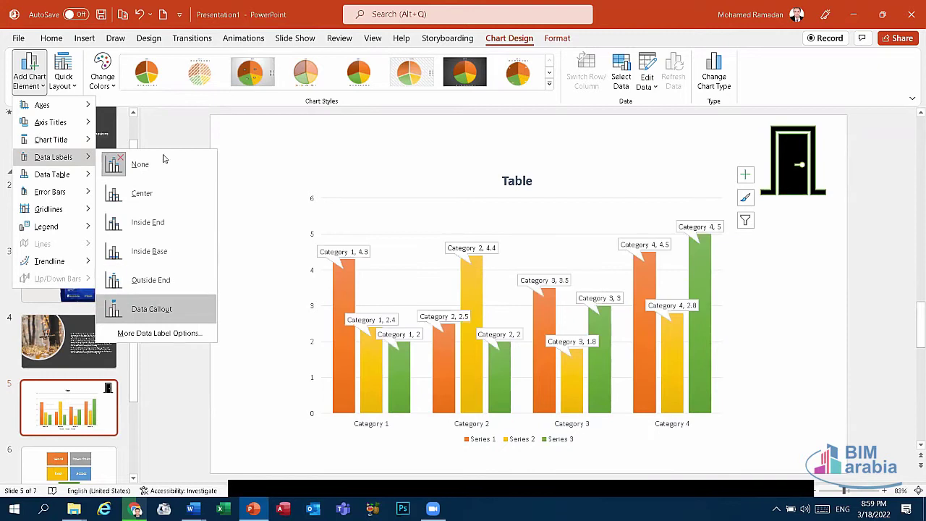
Add Data Callout labels and a Data Table with Legend Keys to the Table chart, skipping trendlines
click(42, 85)
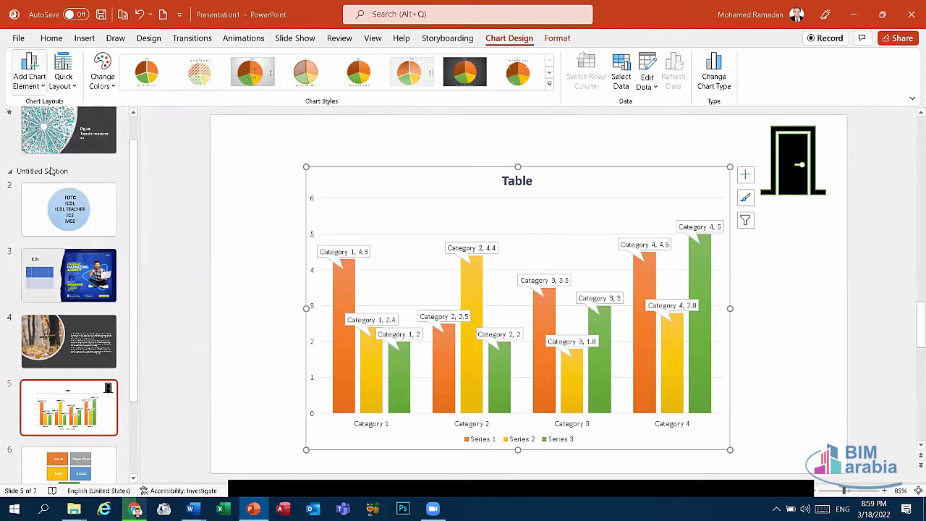
click(31, 79)
mouse_move(52, 174)
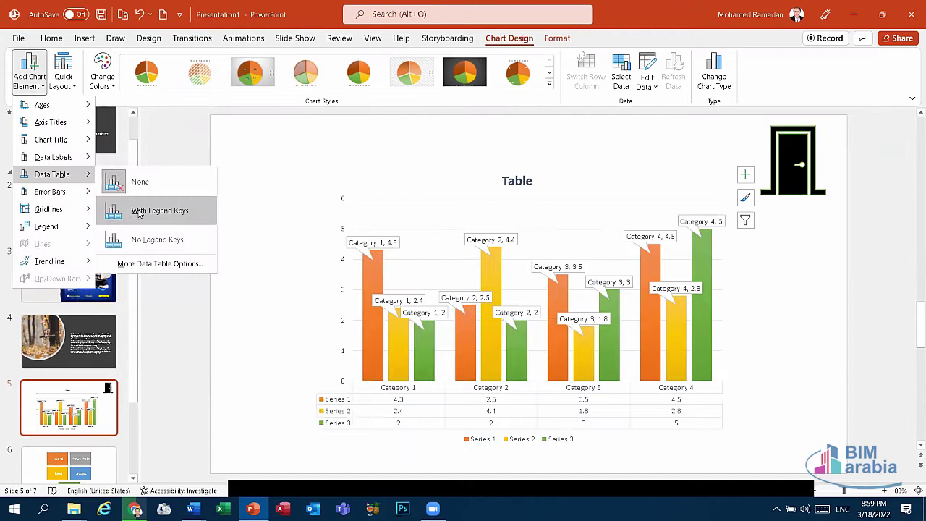
click(140, 212)
click(30, 78)
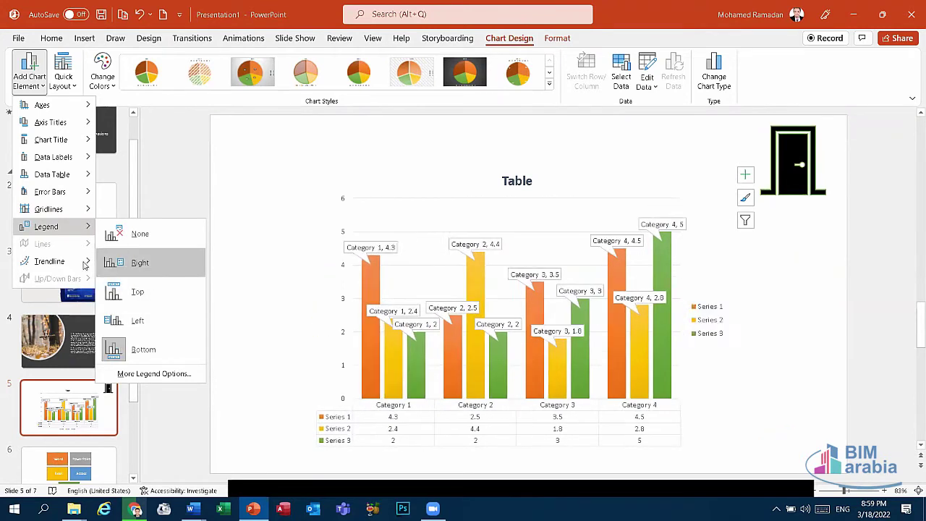
mouse_move(49, 261)
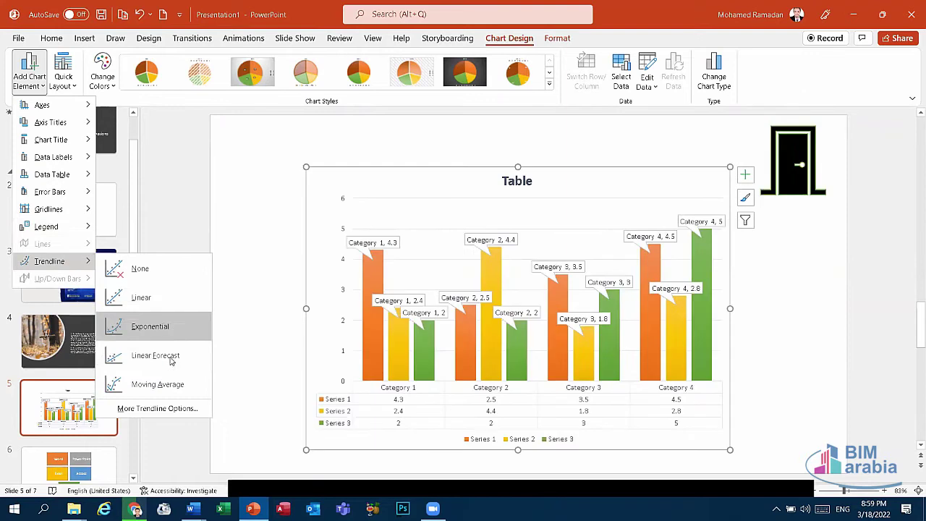
click(29, 72)
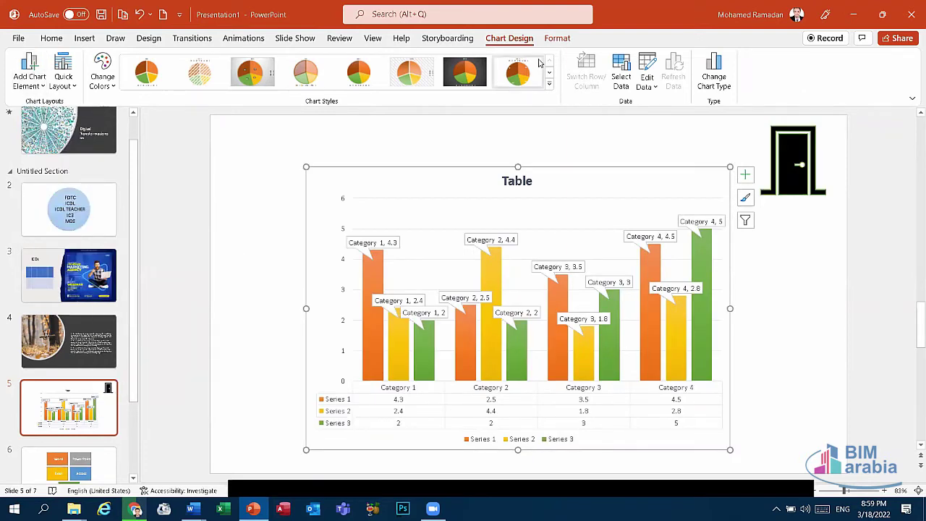
click(670, 163)
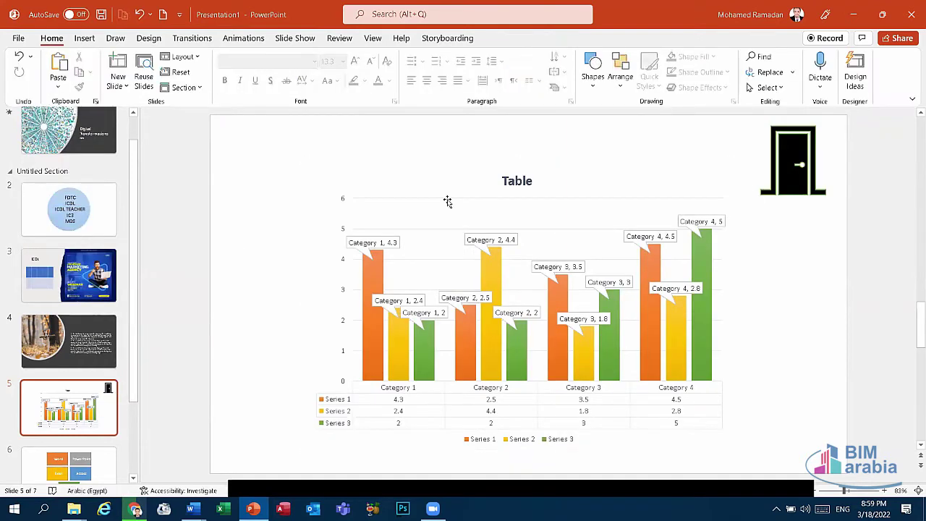
click(84, 38)
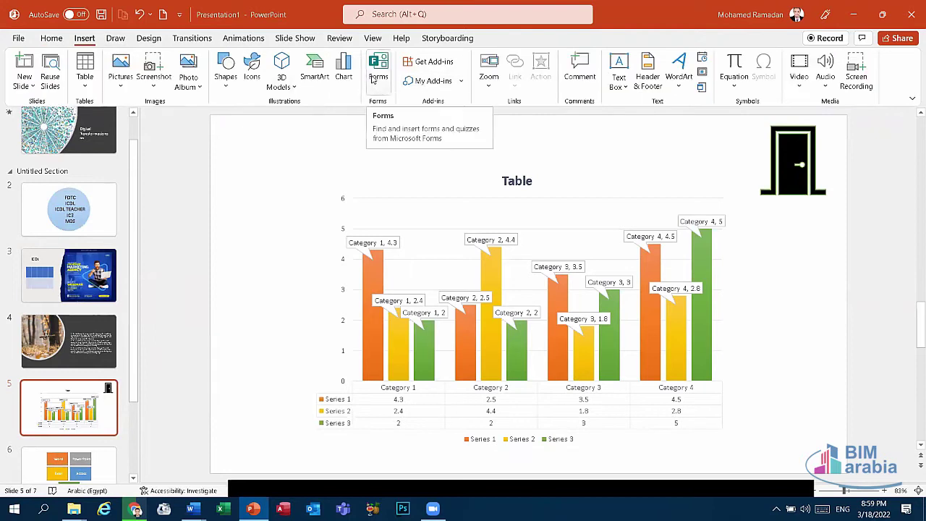
click(373, 78)
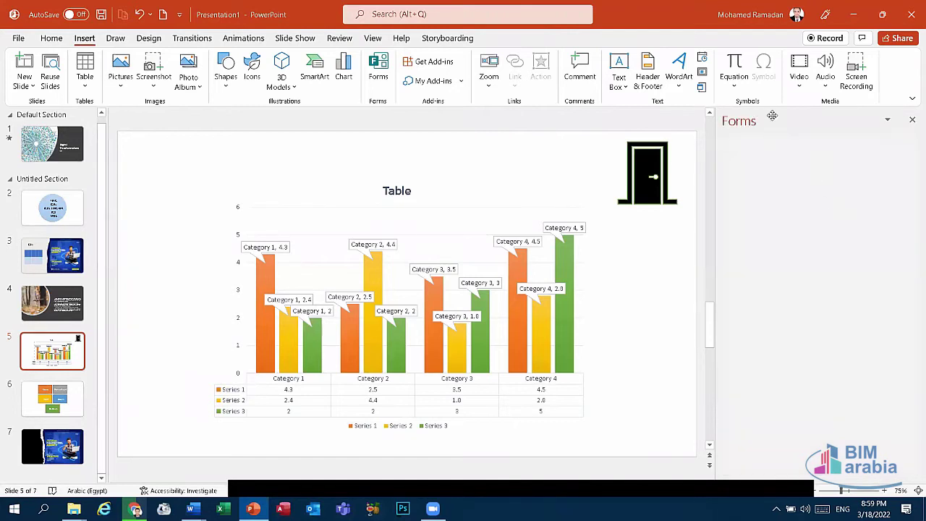
click(384, 88)
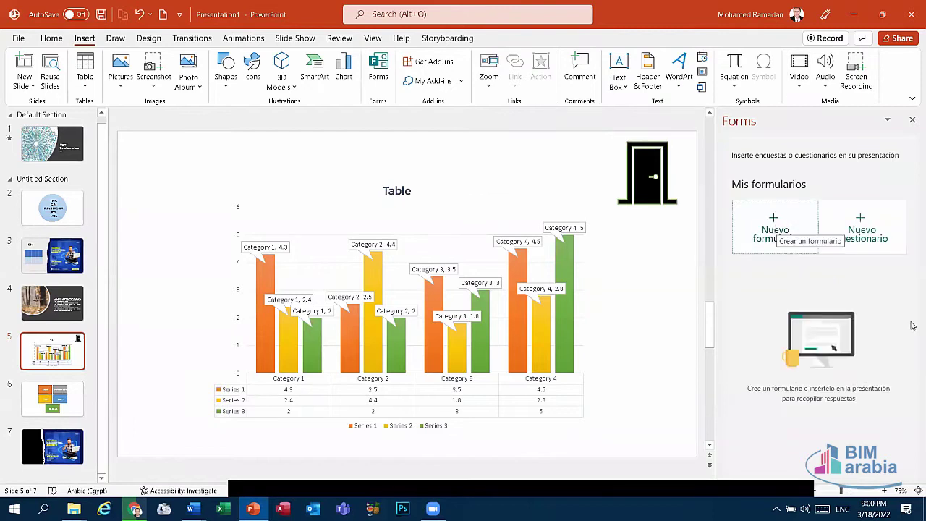
click(780, 225)
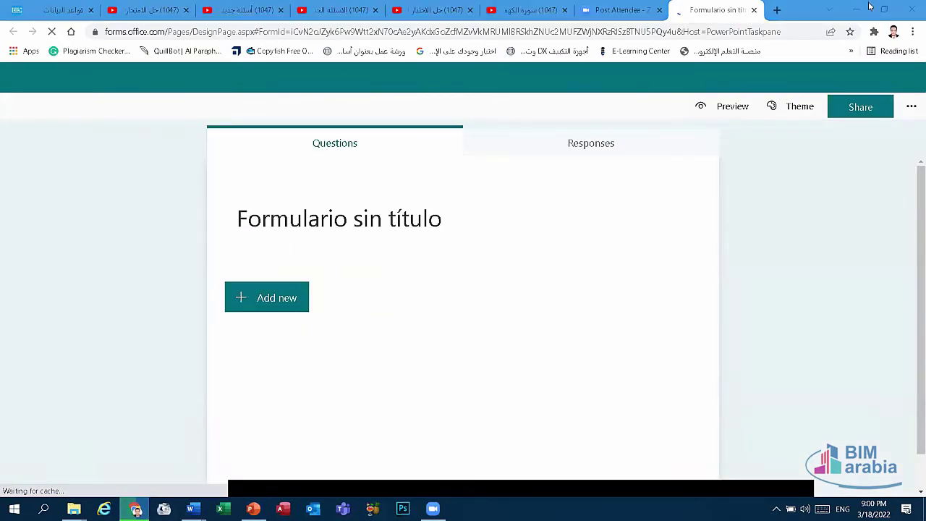
key(alt+Tab)
click(911, 118)
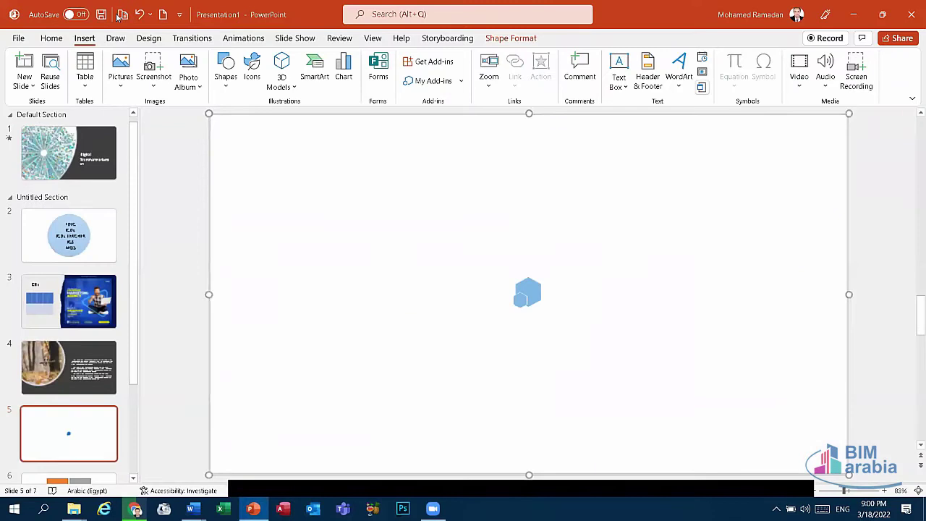
click(137, 15)
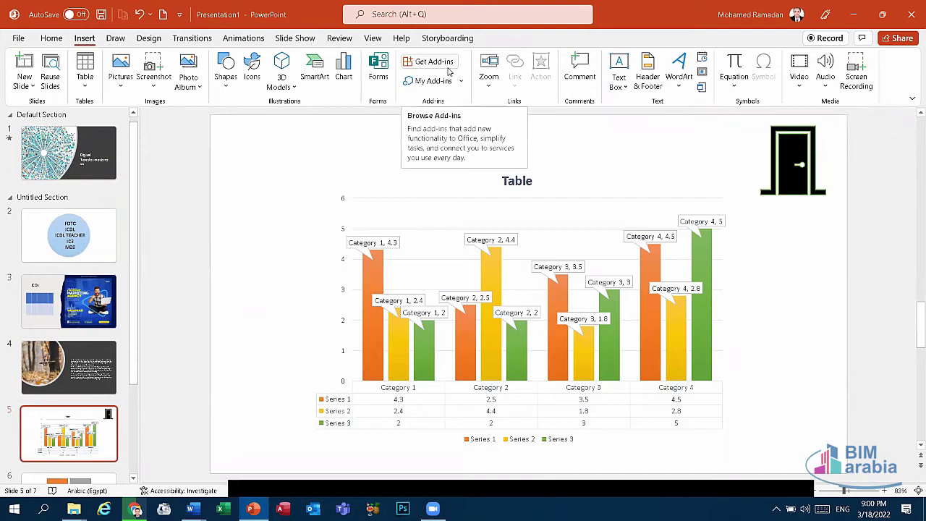
Insert a Summary Zoom slide, then delete it, leaving an empty Summary Section
click(489, 76)
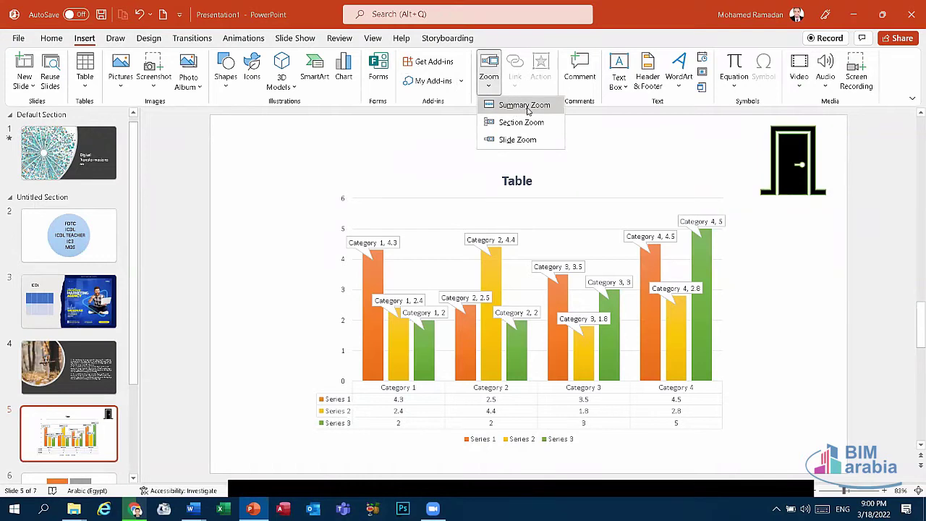
click(524, 105)
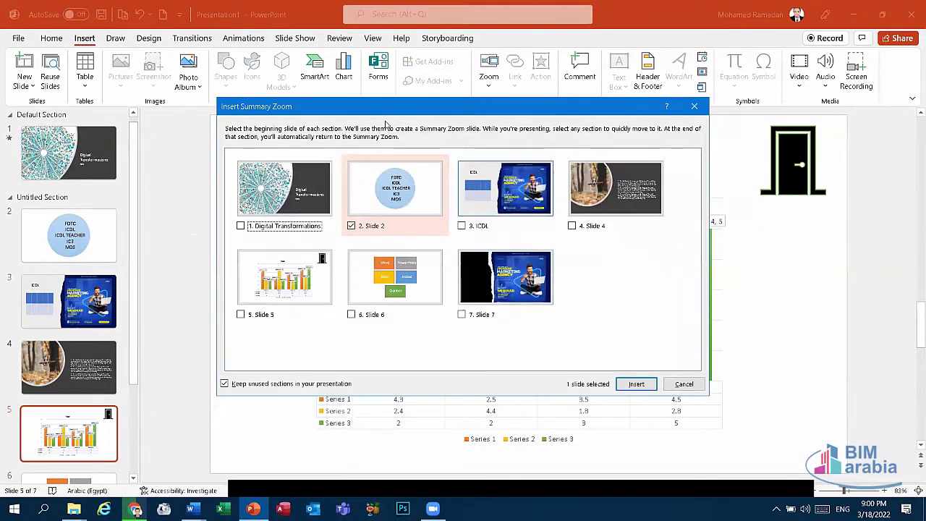
key(Escape)
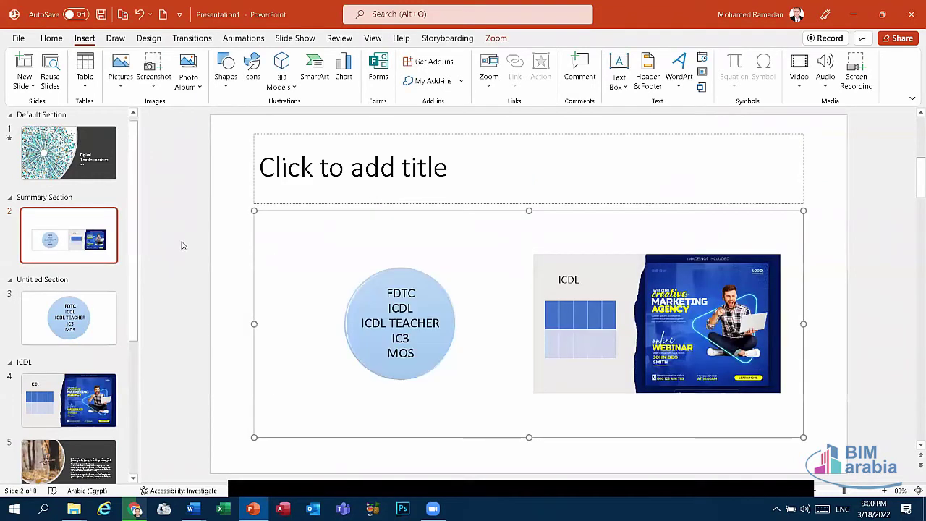
right_click(67, 229)
click(109, 323)
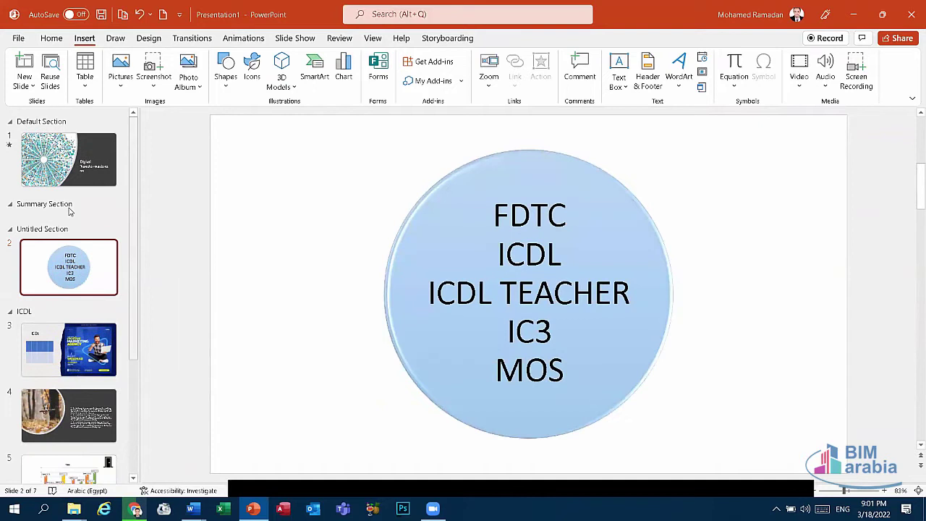
click(42, 208)
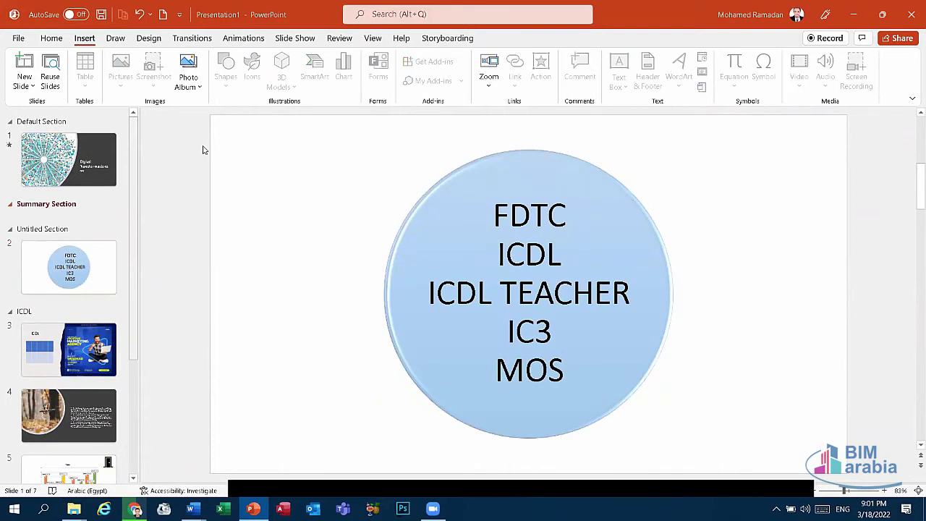
Try another Summary Zoom without Slide 2, cancel, then insert one and delete it again
click(490, 80)
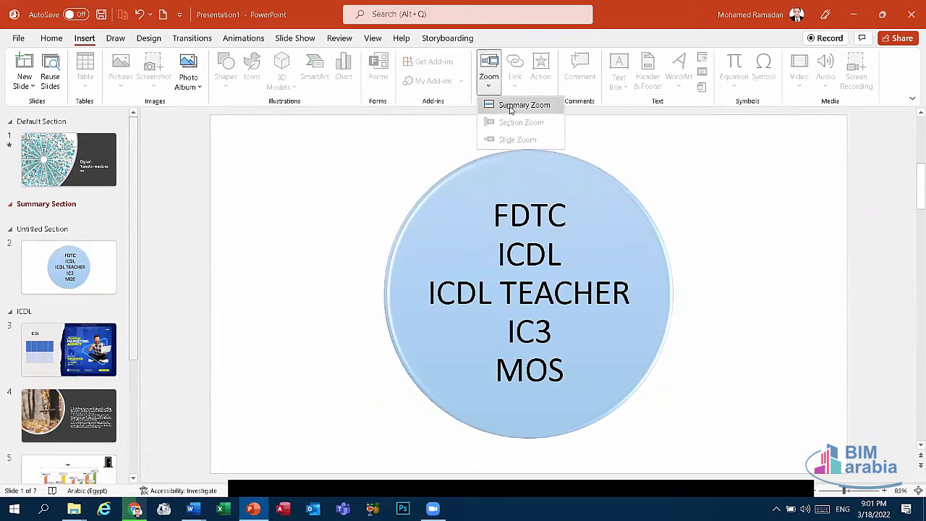
click(504, 101)
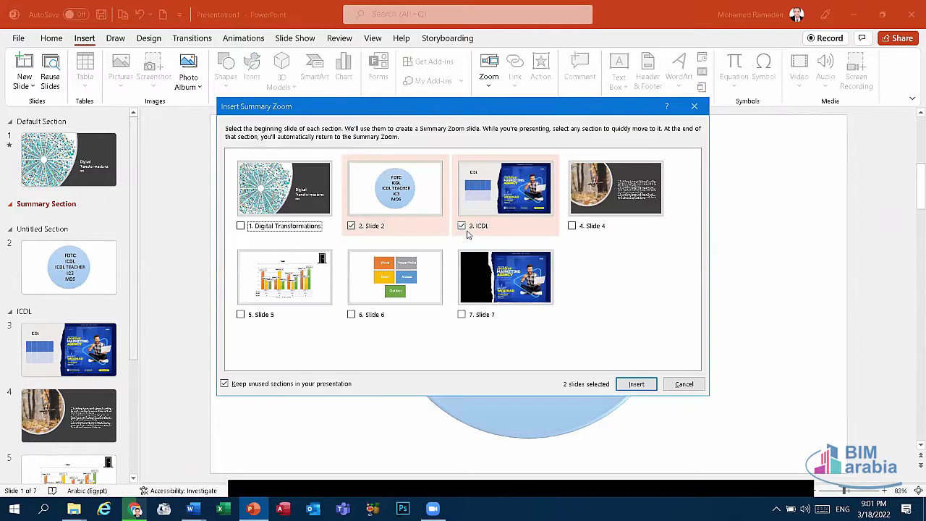
click(351, 226)
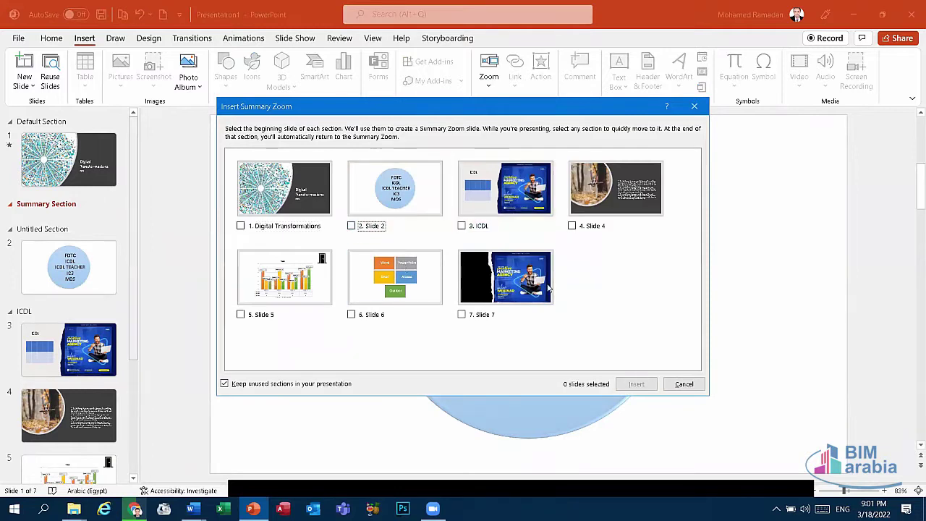
click(684, 384)
click(488, 82)
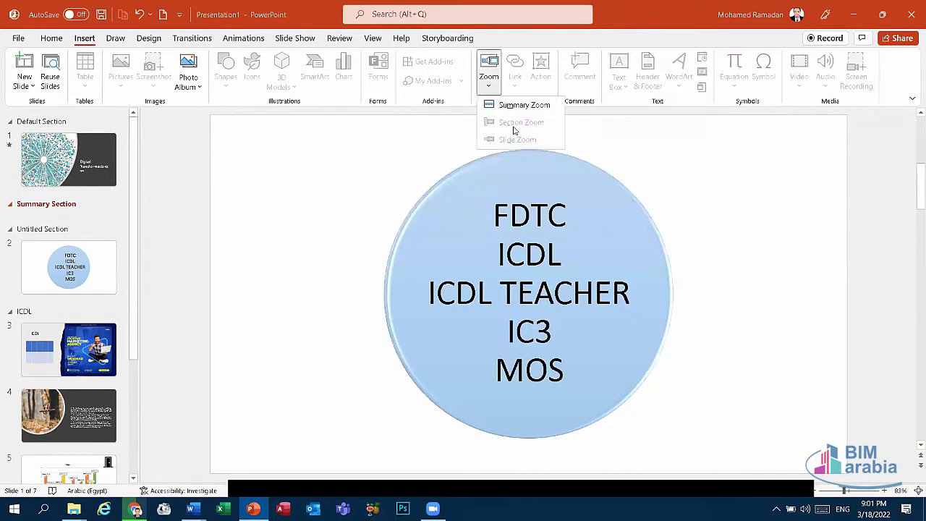
click(516, 105)
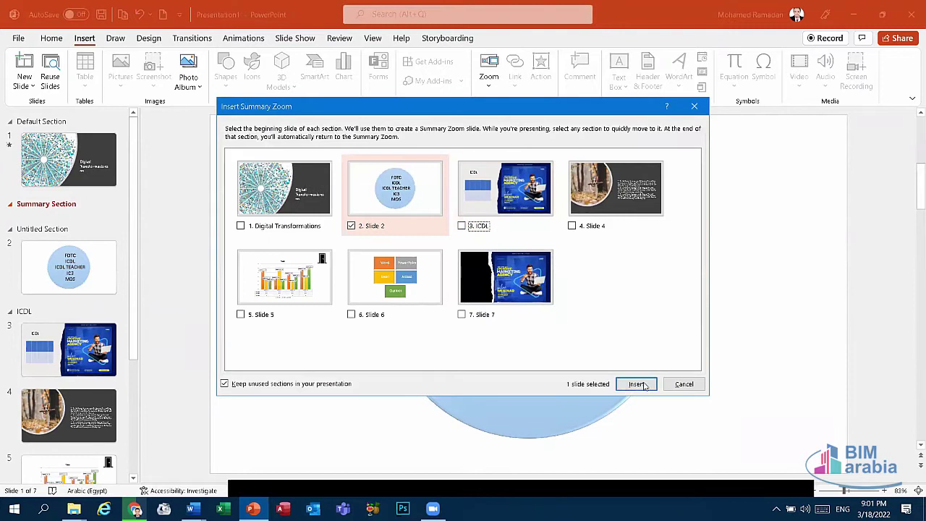
click(636, 384)
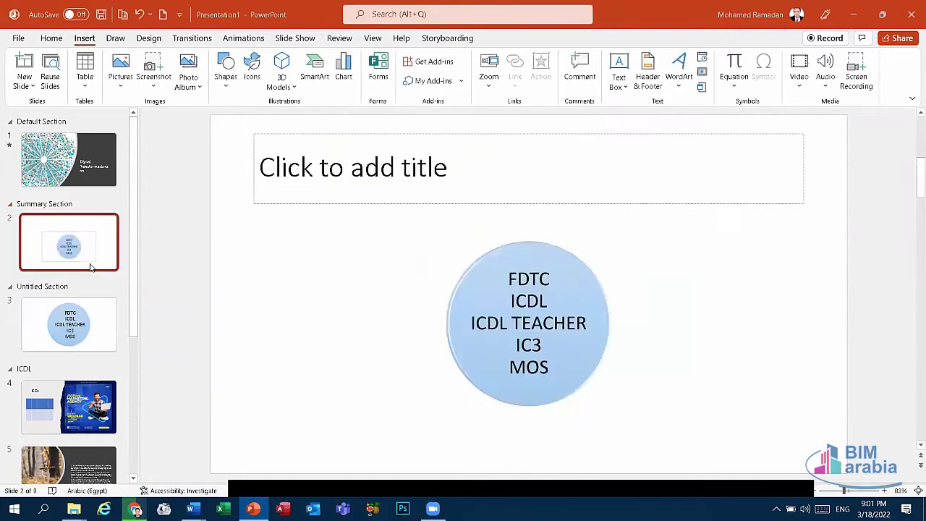
right_click(68, 254)
click(109, 324)
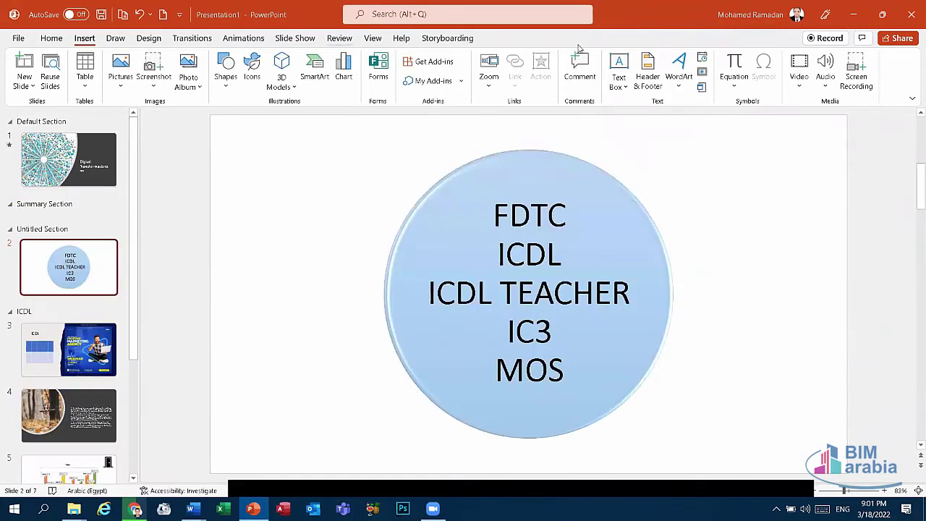
click(489, 73)
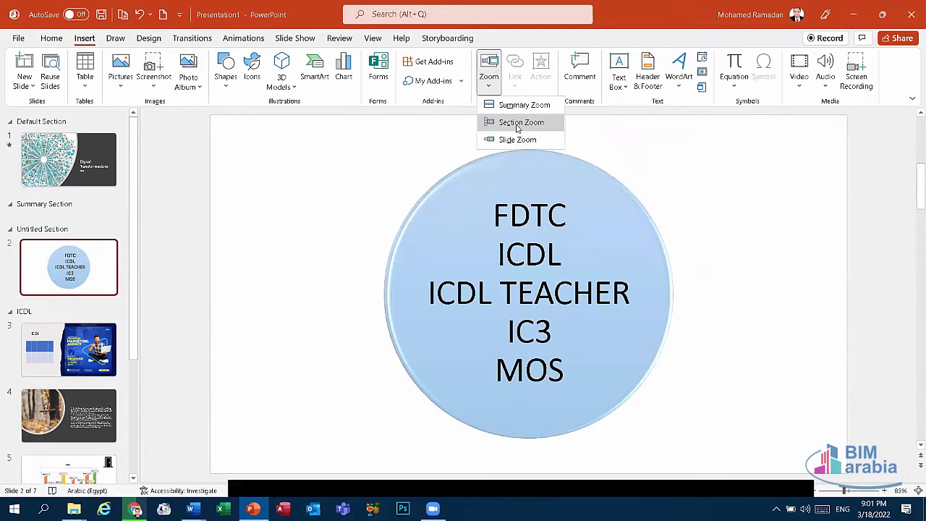
click(518, 123)
click(385, 195)
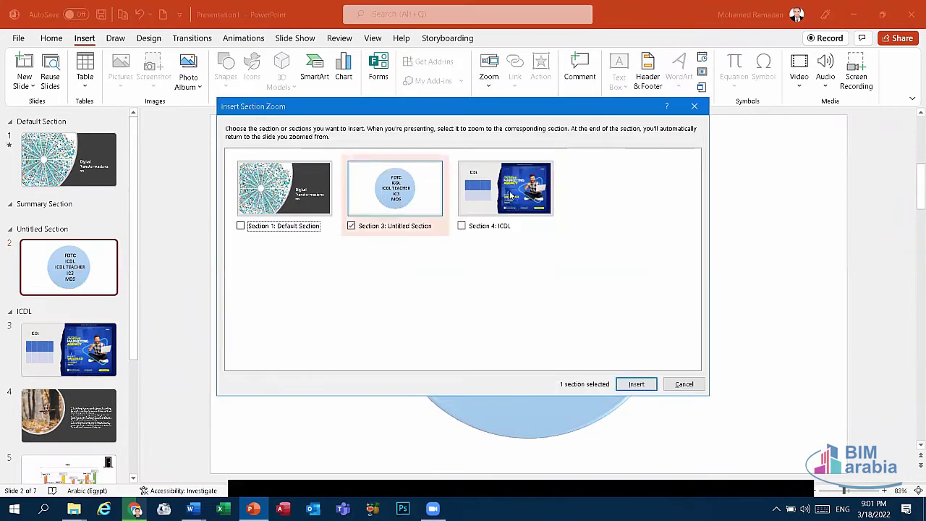
click(283, 188)
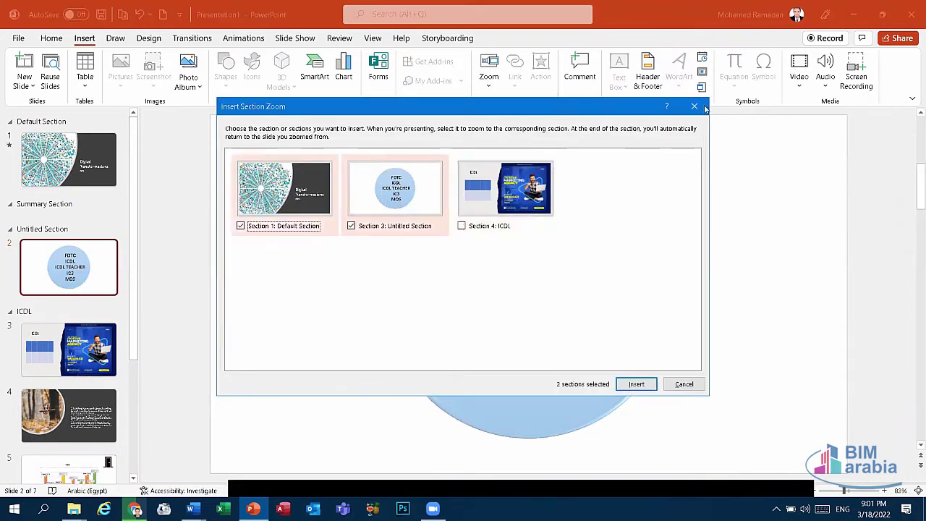
key(Escape)
click(486, 86)
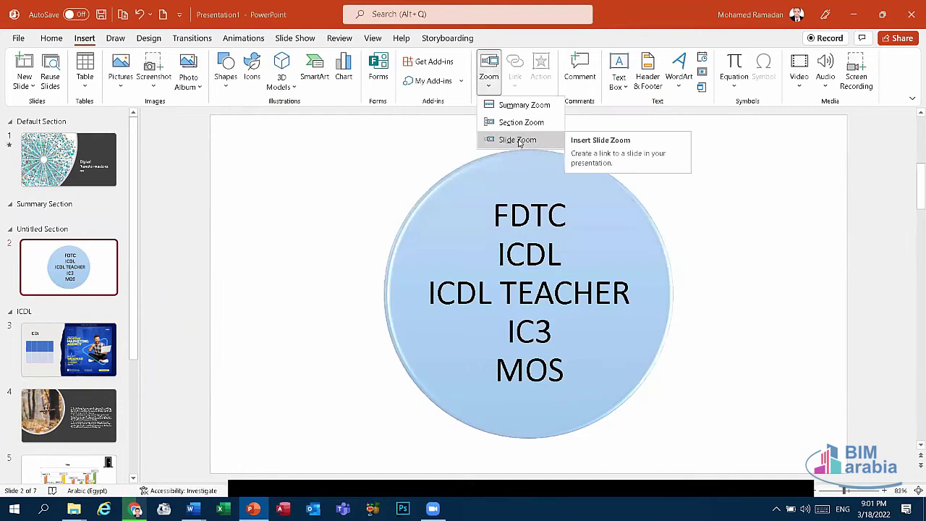
click(676, 212)
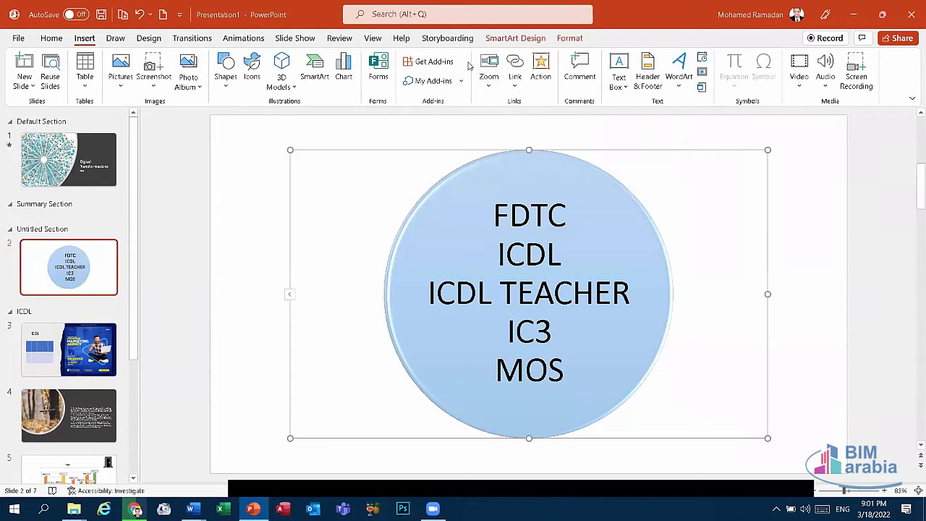
Hyperlink the FDTC/ICDL circle to the Word document on the Desktop
click(514, 63)
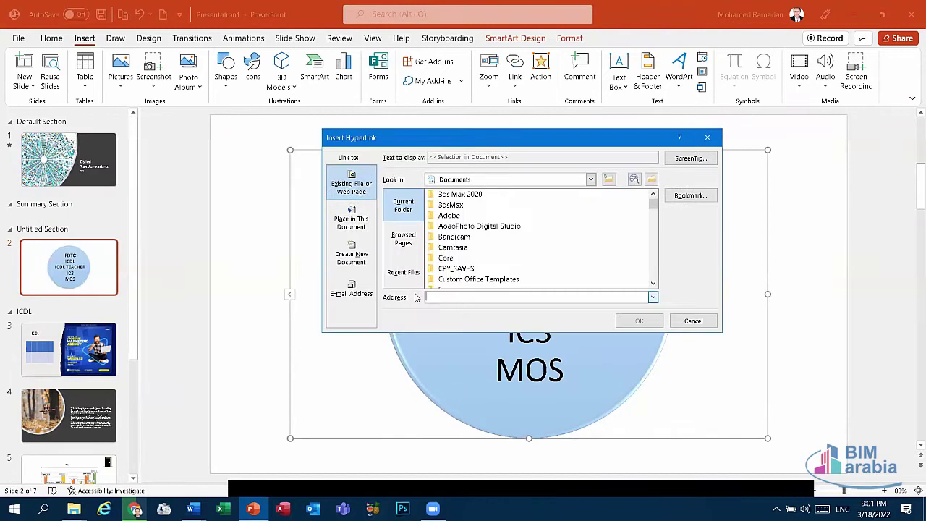
click(509, 299)
click(651, 180)
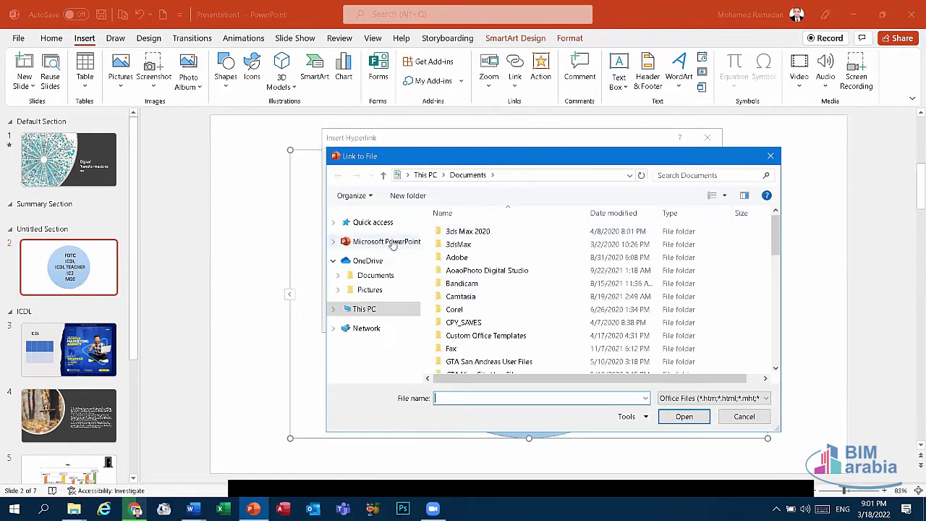
click(390, 242)
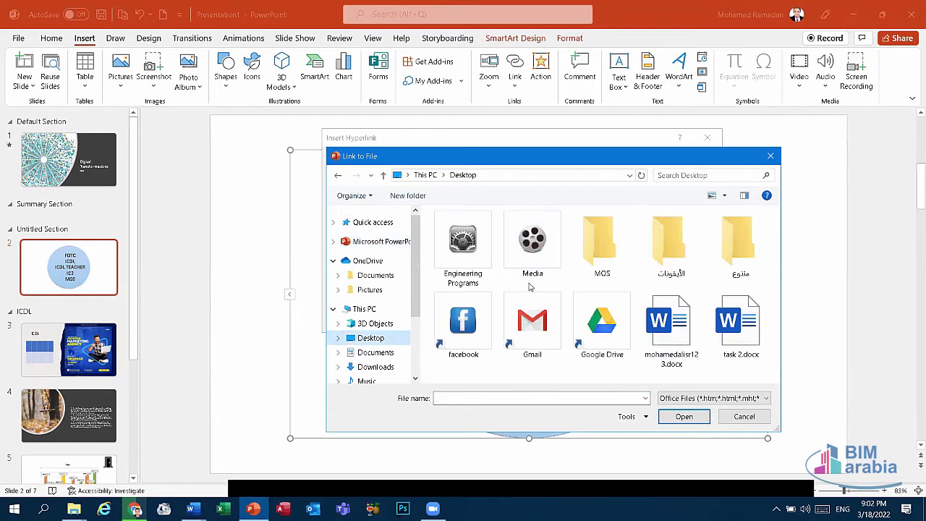
click(679, 334)
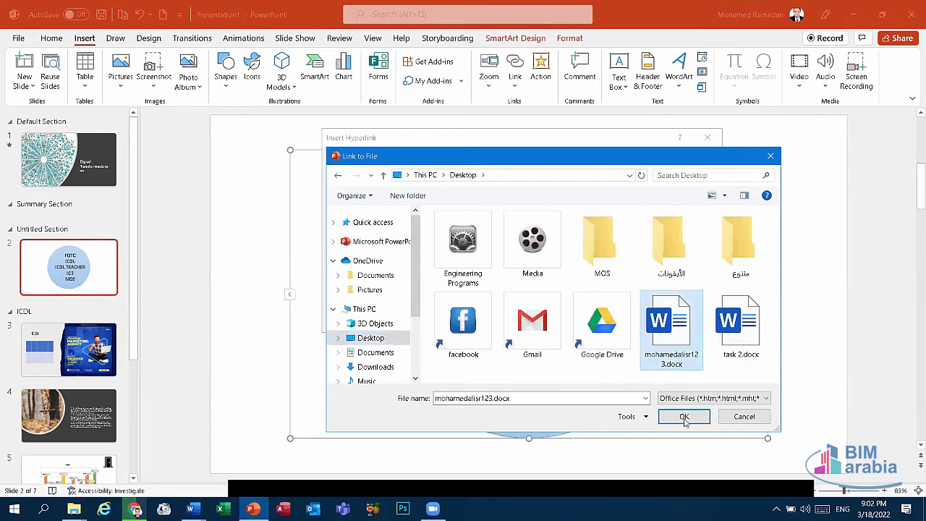
click(683, 416)
click(641, 322)
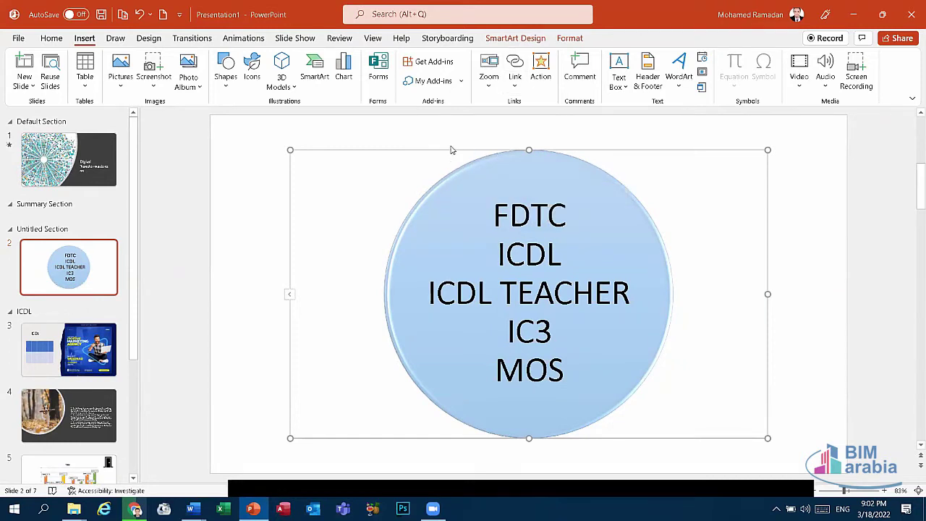
Reopen the circle's hyperlink to verify the document address, then click into the circle text
click(511, 67)
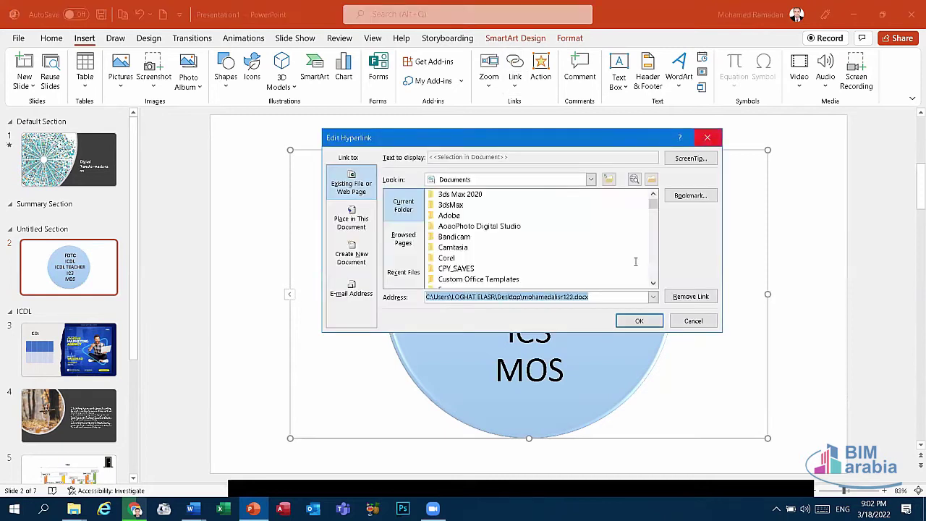
click(641, 321)
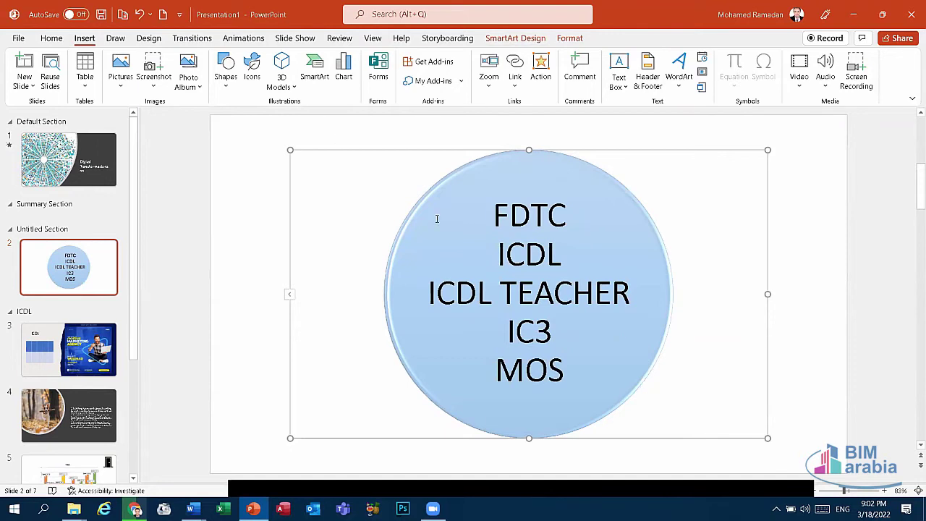
click(568, 215)
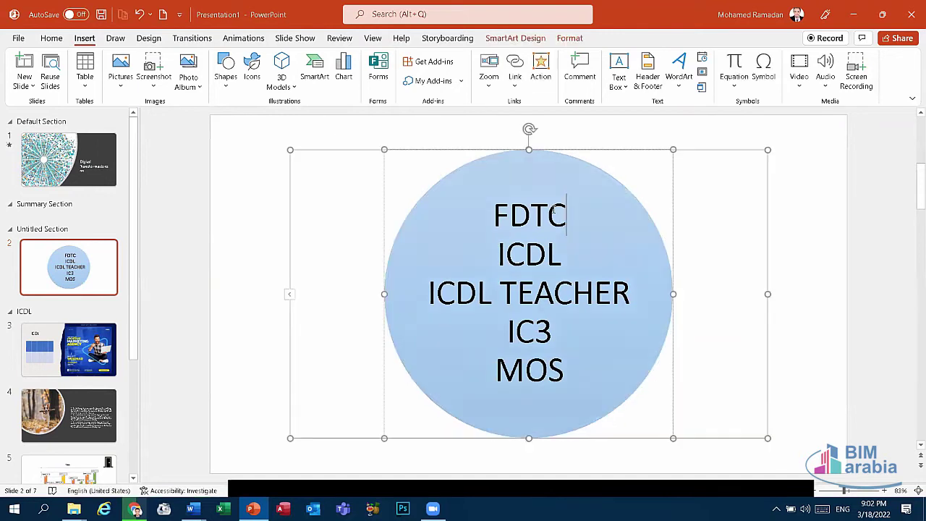
click(579, 72)
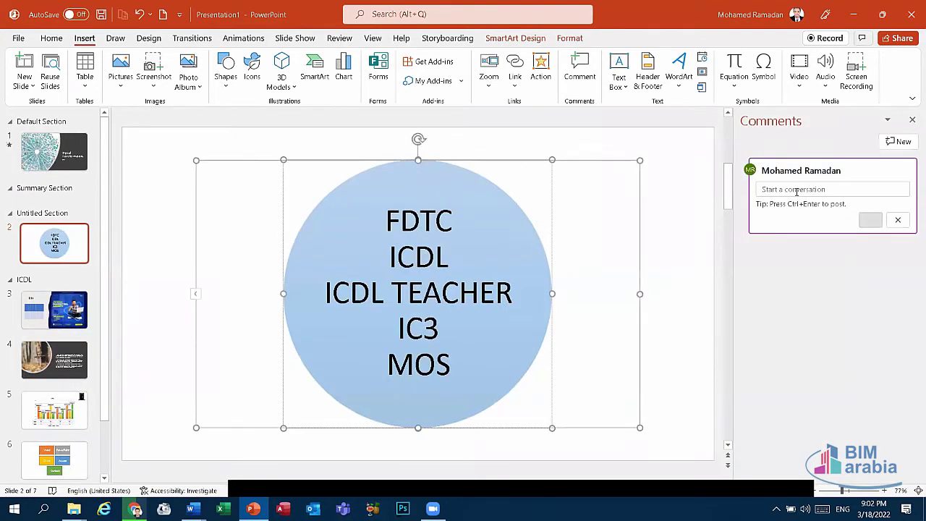
click(912, 120)
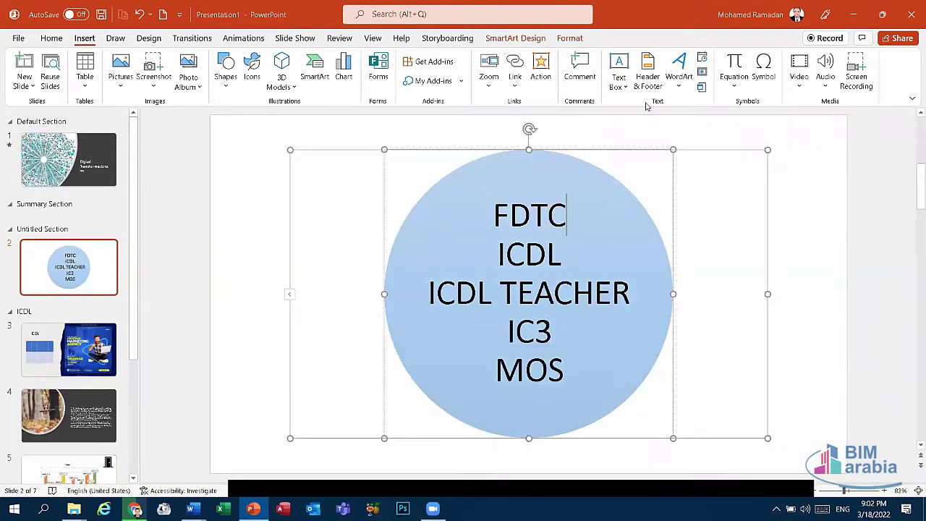
scroll(40, 330, down, 1)
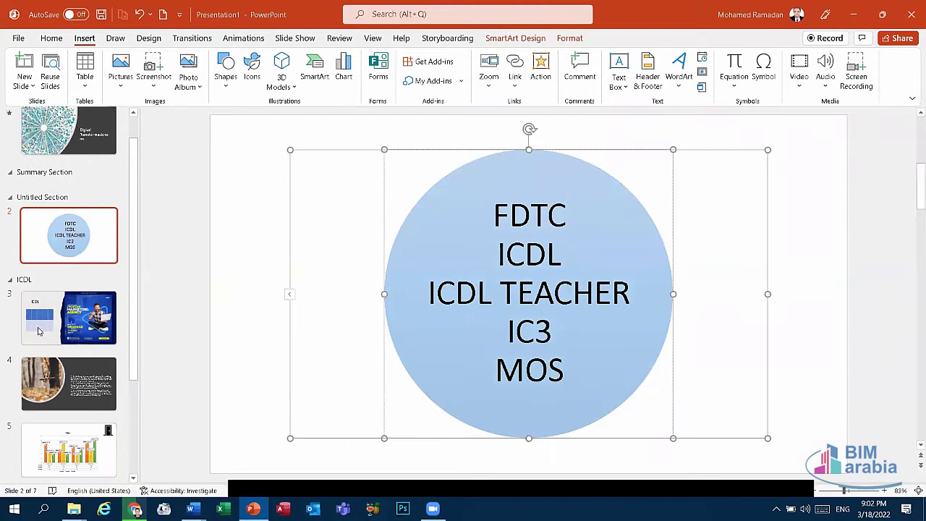
scroll(58, 347, down, 5)
scroll(67, 286, up, 6)
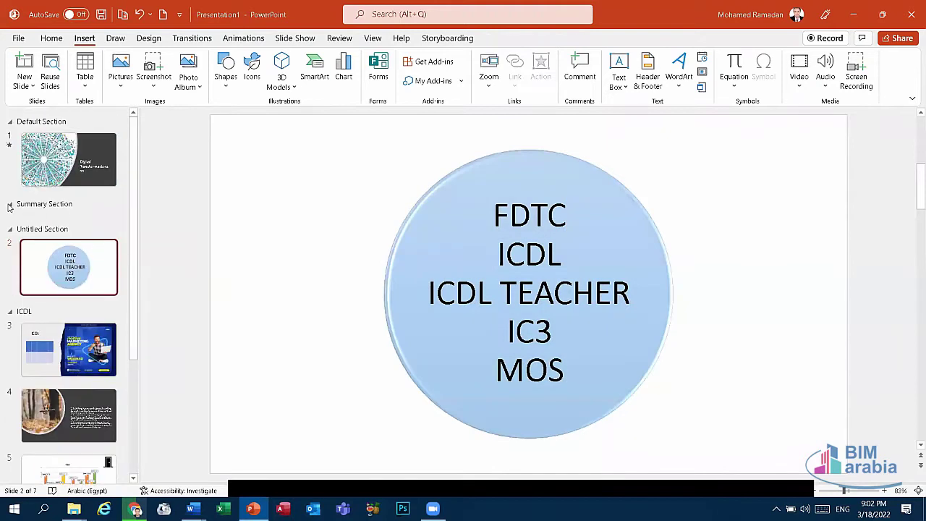
Remove the empty Summary Section and the Untitled Section, keeping their slides
right_click(21, 206)
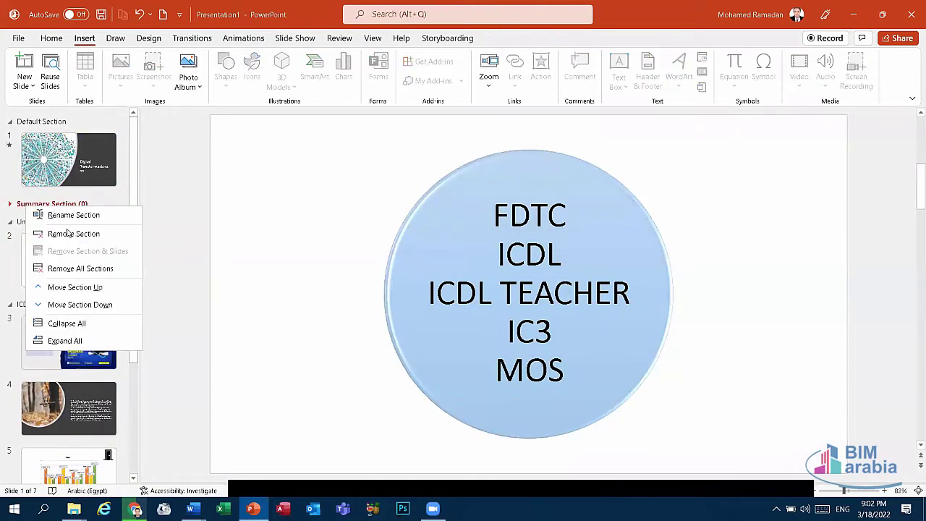
click(69, 233)
right_click(34, 205)
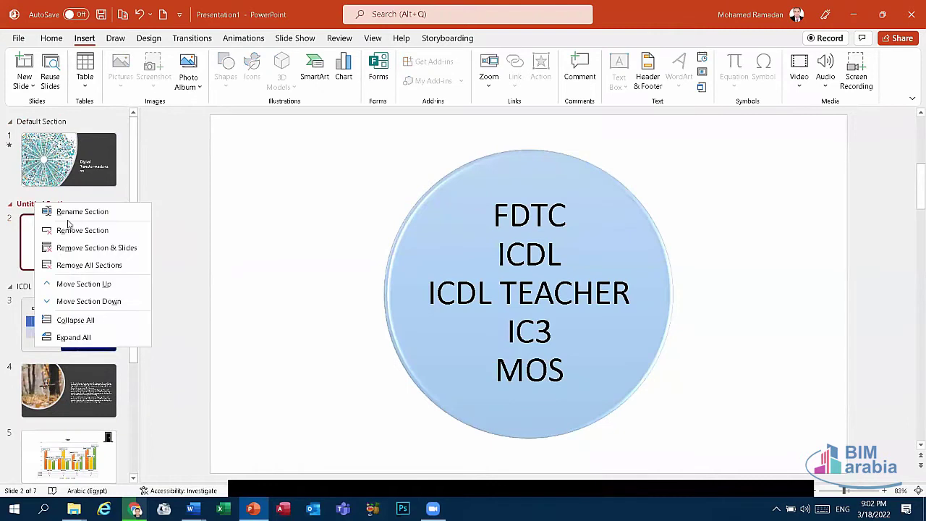
click(31, 210)
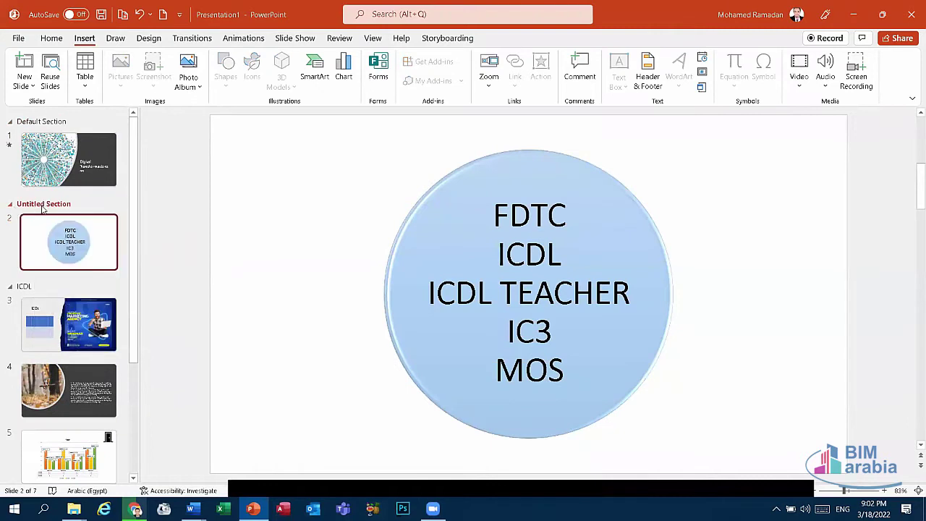
right_click(42, 209)
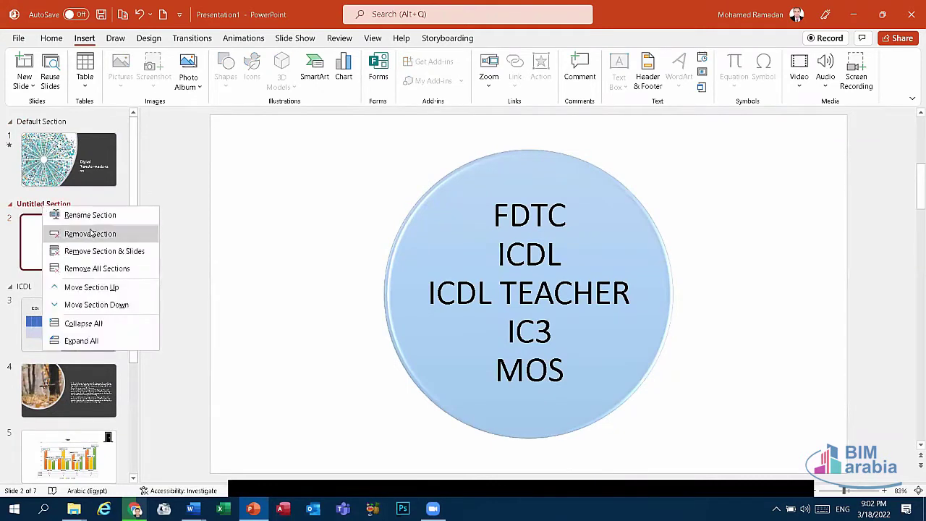
click(69, 232)
Scroll down the thumbnails and select slide 6 with the Office app boxes
click(65, 122)
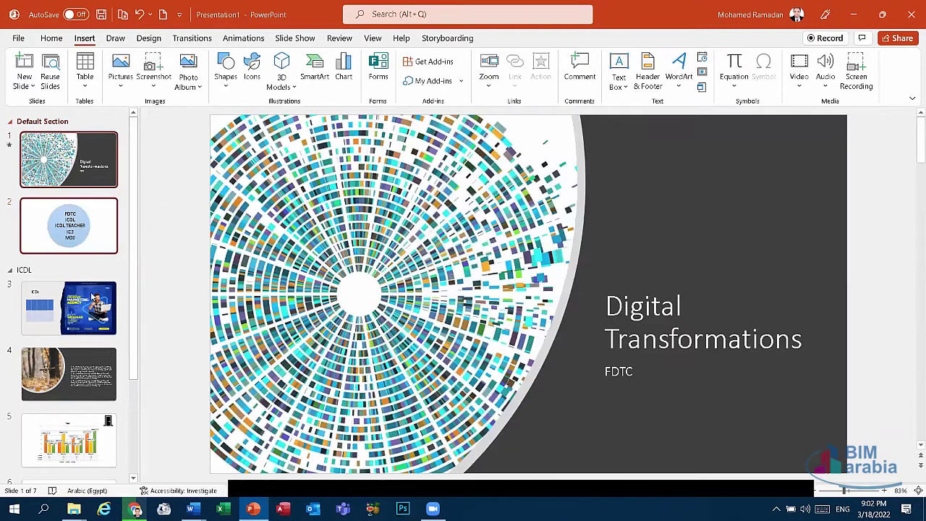
scroll(84, 373, down, 3)
click(81, 372)
Duplicate slide 6 as slide 8 and delete its Office apps graphic
right_click(92, 378)
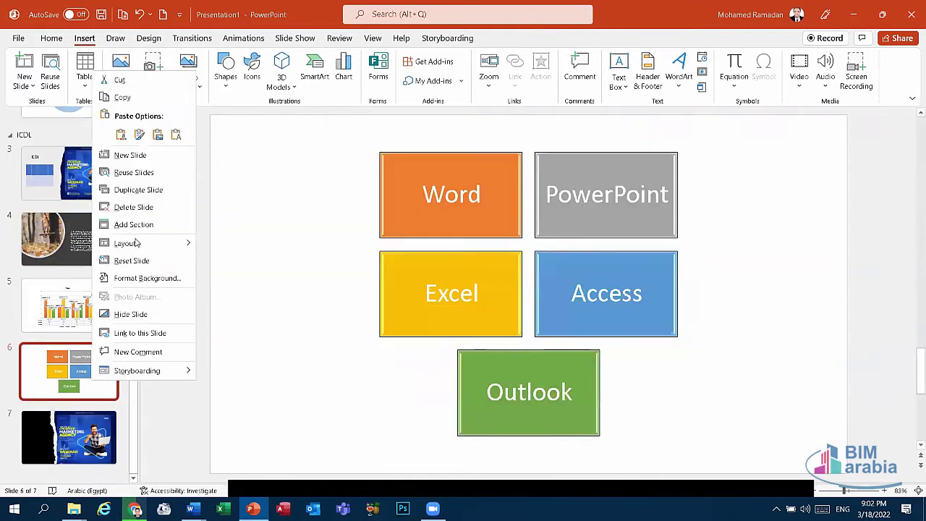
key(Return)
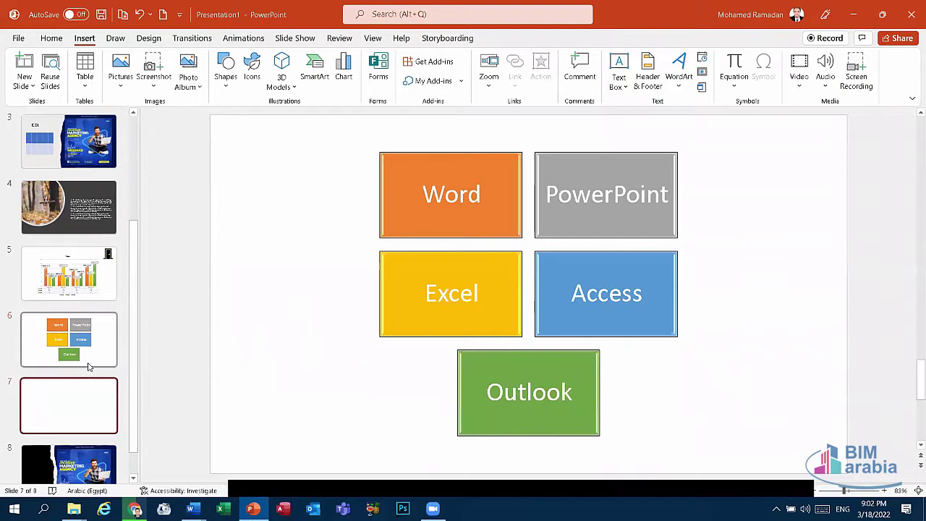
click(373, 265)
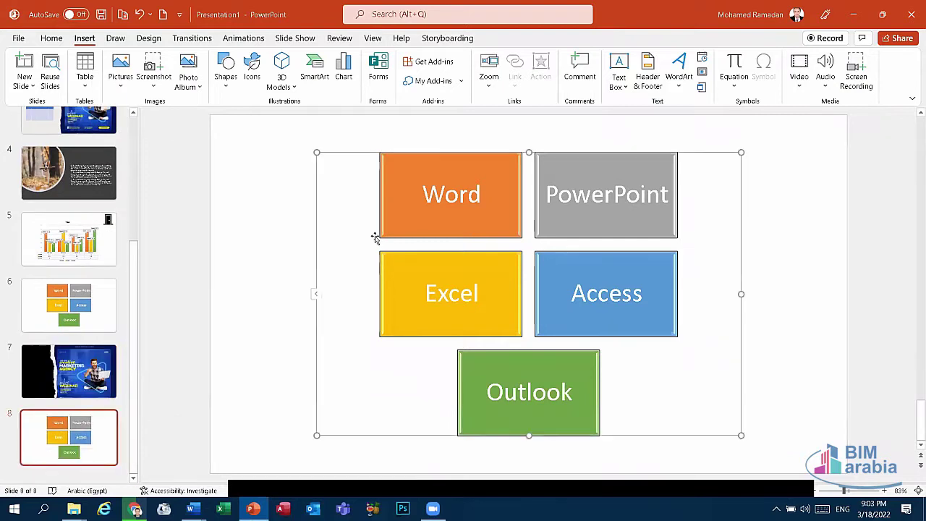
key(Delete)
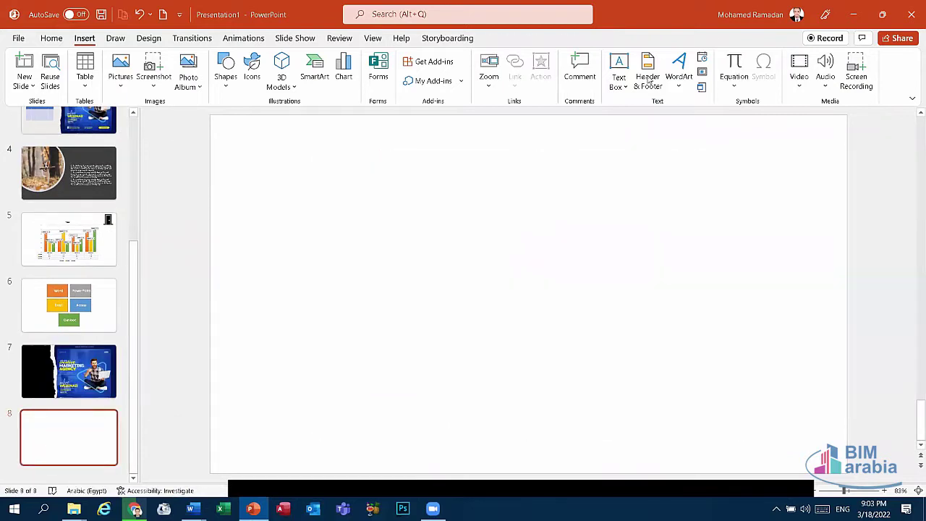
Draw a horizontal text box near the top of slide 8, then delete it
click(618, 85)
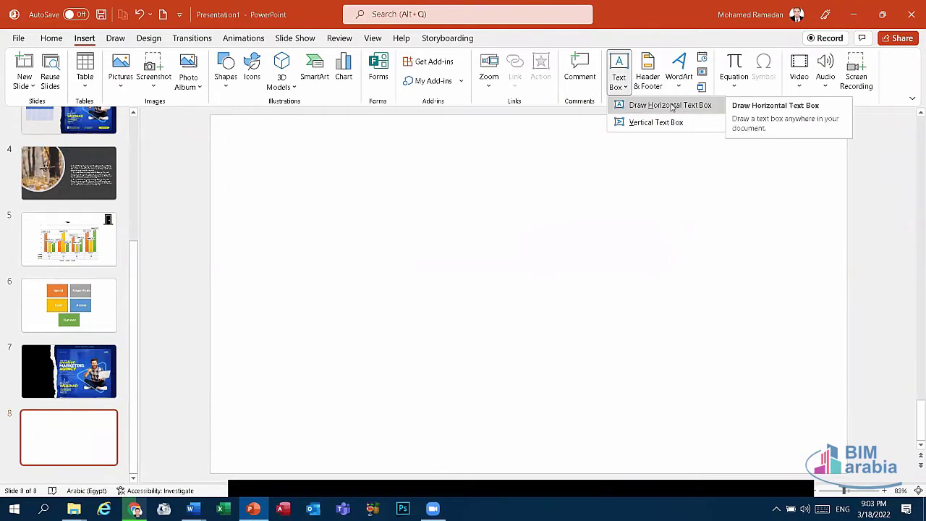
click(663, 107)
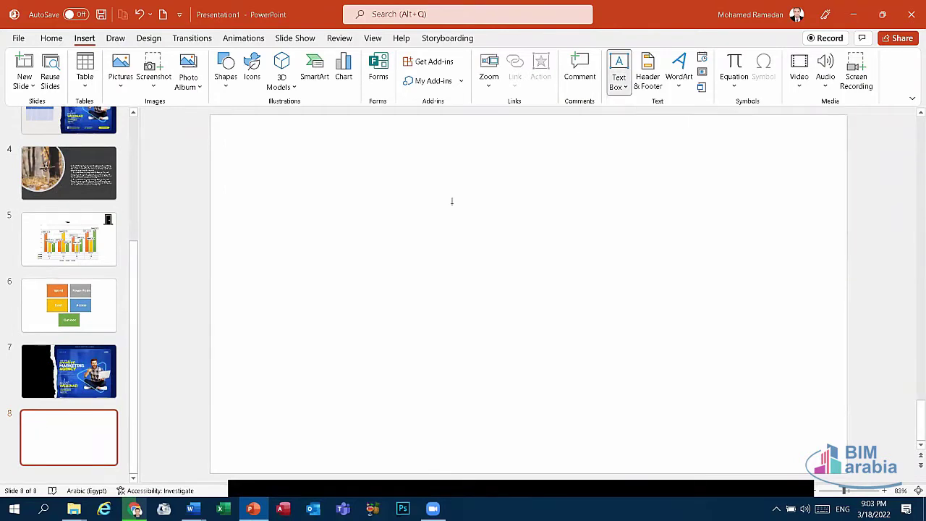
drag(330, 167, 679, 249)
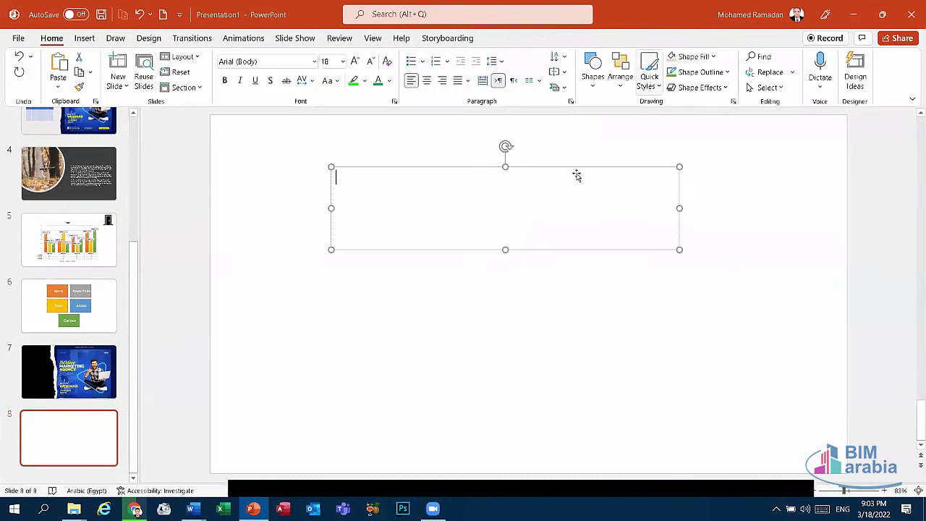
click(573, 168)
key(Delete)
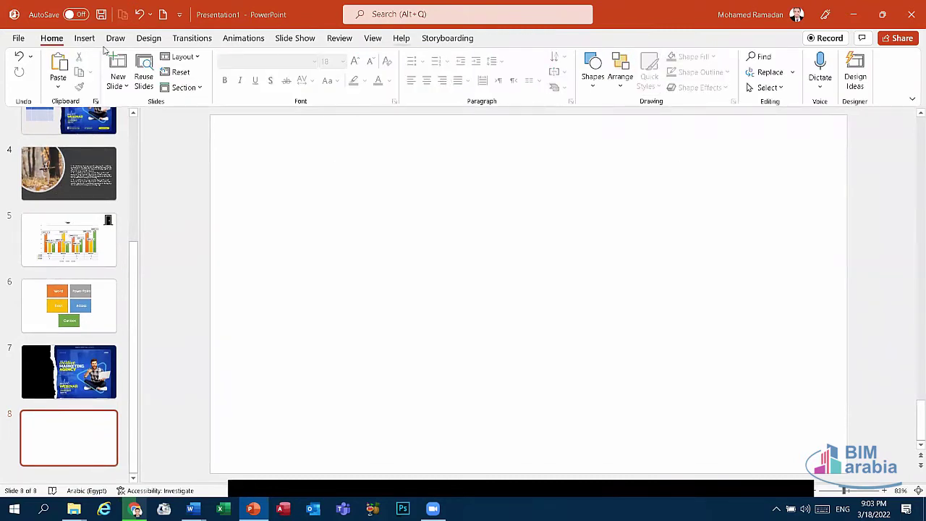
Draw a vertical text box across the upper slide, then undo it
click(84, 38)
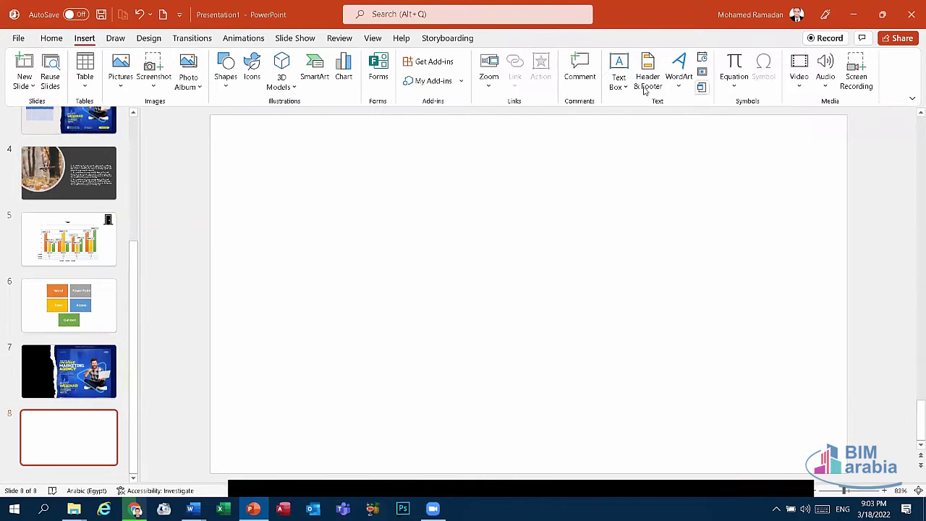
click(620, 86)
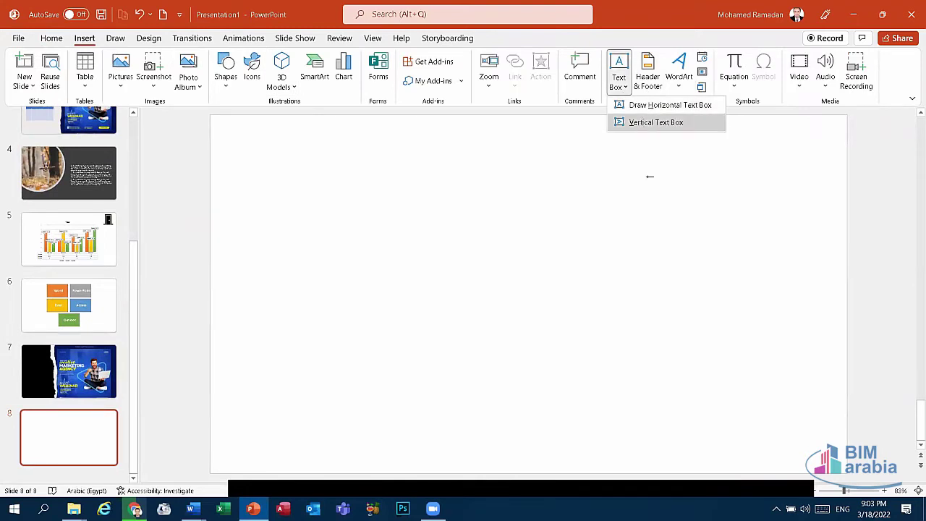
drag(348, 155, 719, 260)
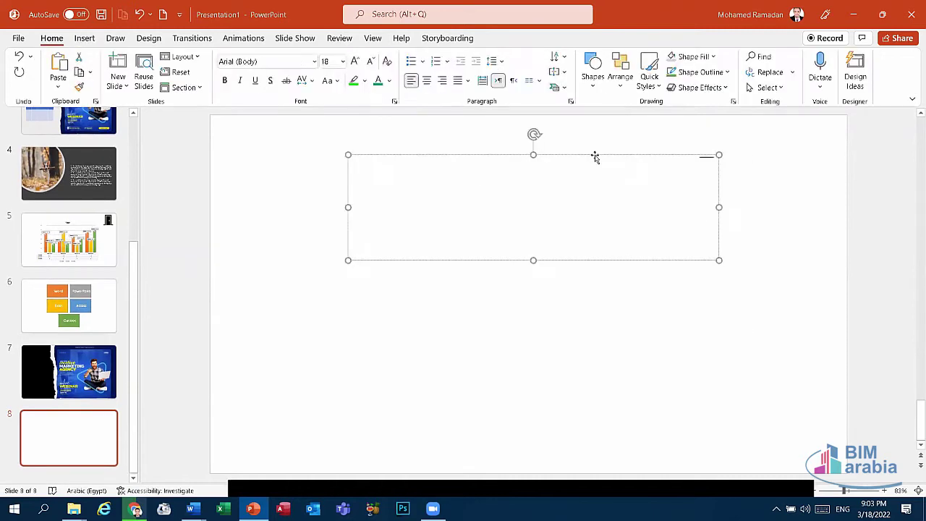
key(ctrl+z)
click(95, 38)
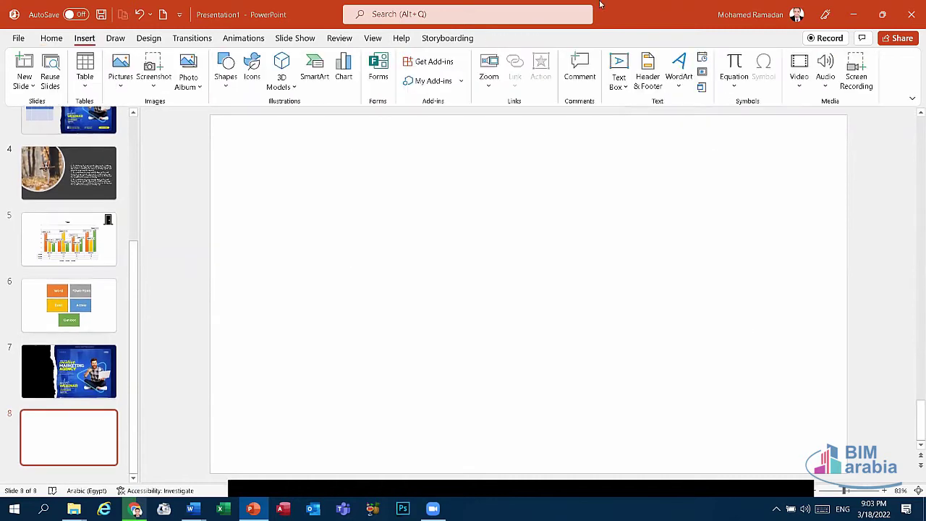
Select the Digital Transformations title slide and open the Header and Footer settings
scroll(156, 245, up, 3)
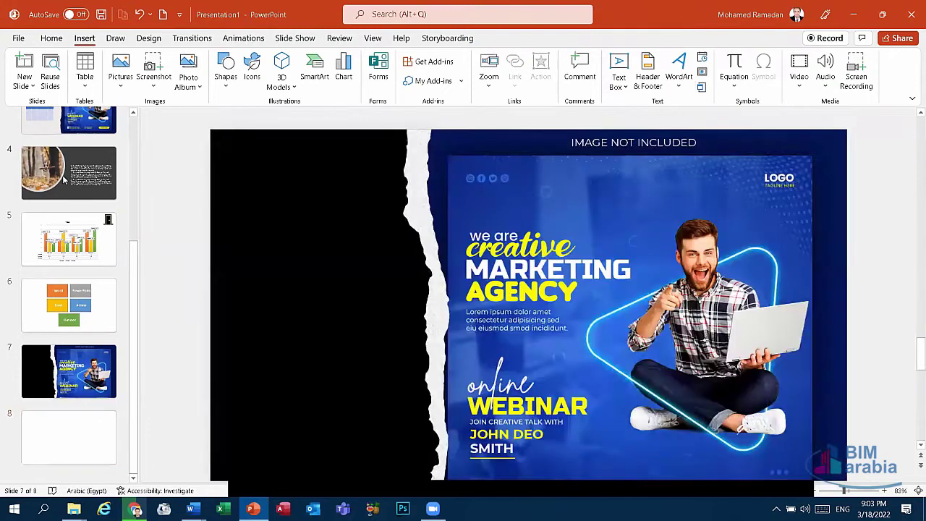
scroll(55, 165, up, 5)
click(81, 171)
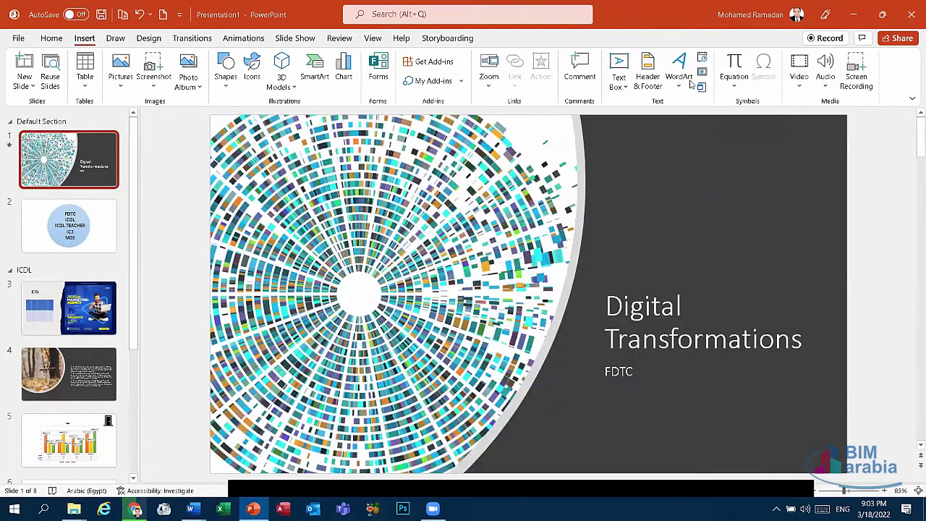
click(649, 80)
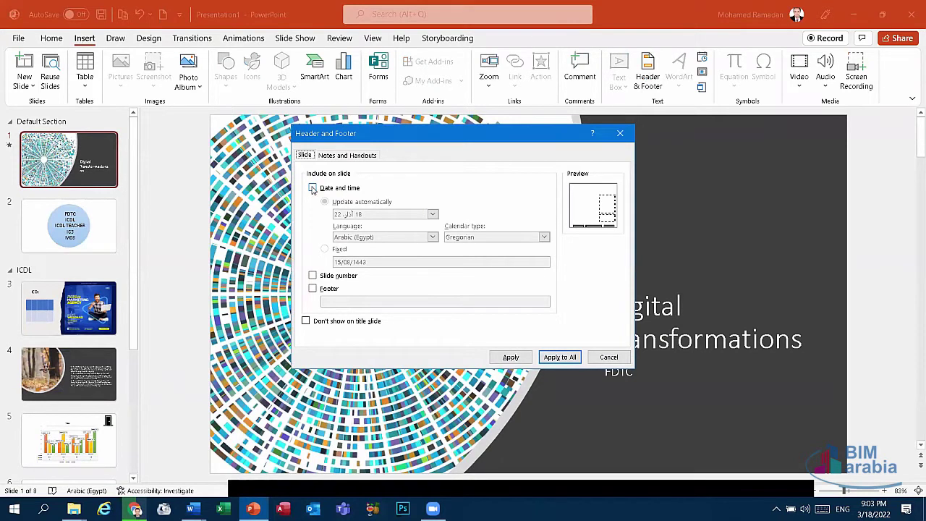
Include an automatically updating date on slides, with the language set to Arabic (Egypt)
click(313, 188)
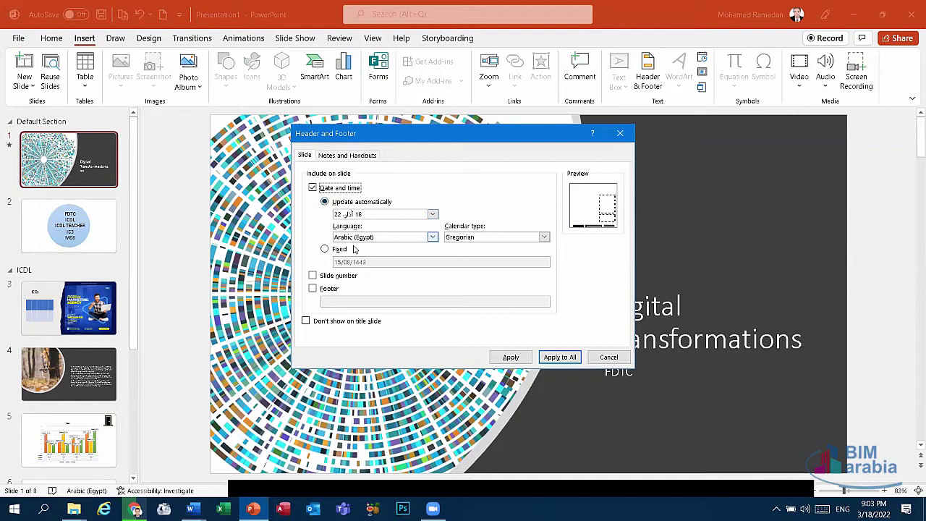
click(334, 249)
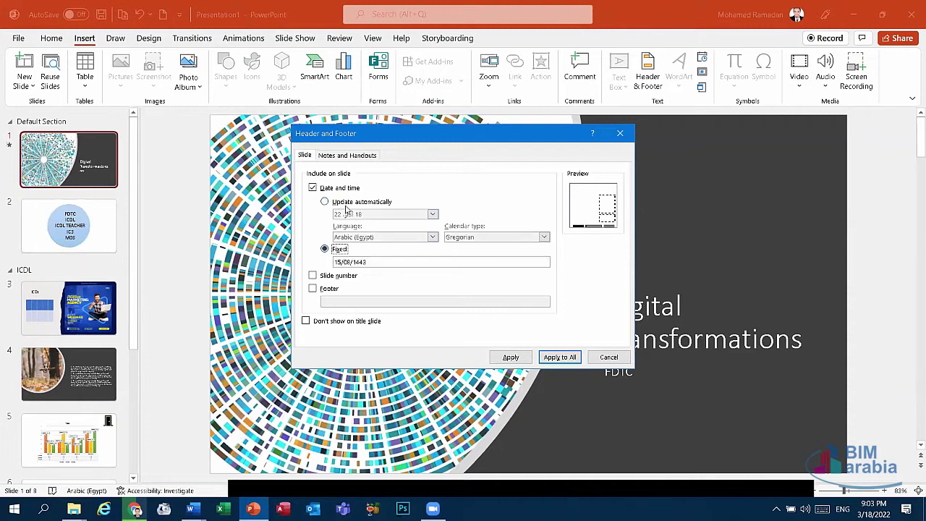
key(Up)
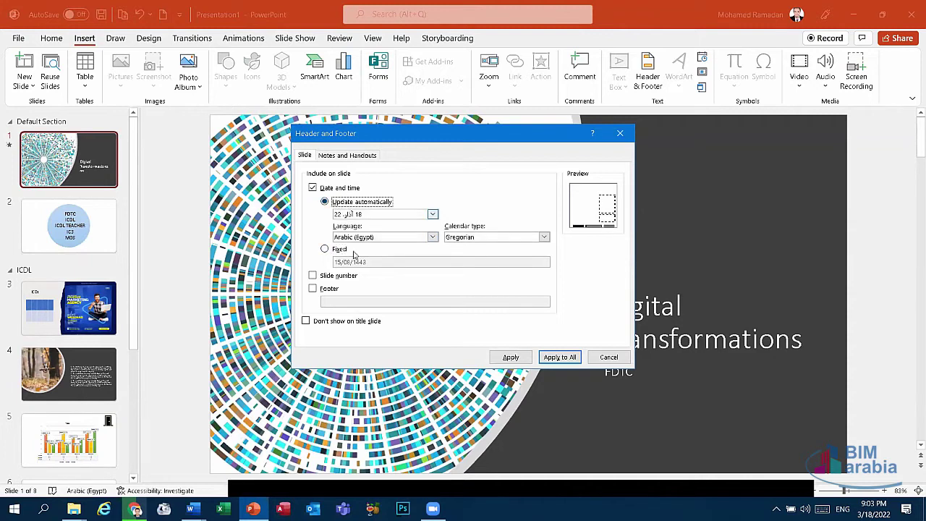
click(381, 218)
click(357, 227)
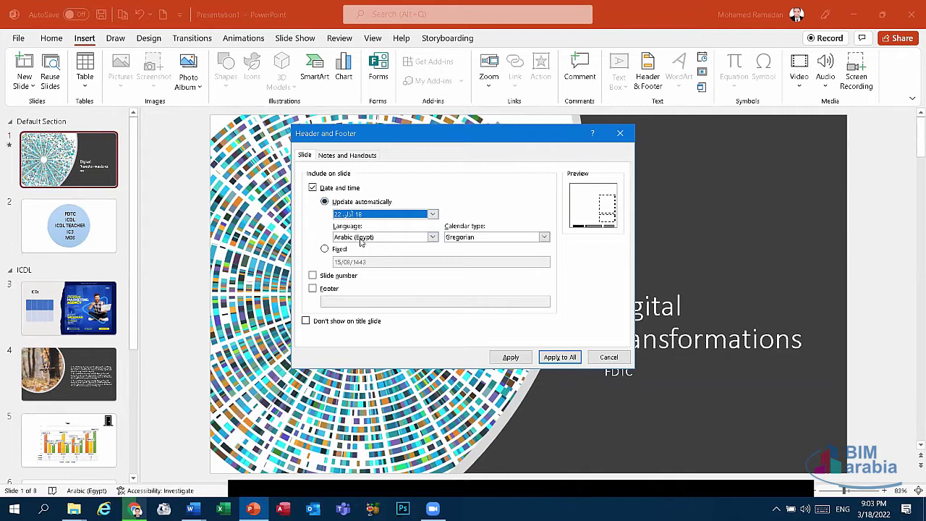
click(362, 237)
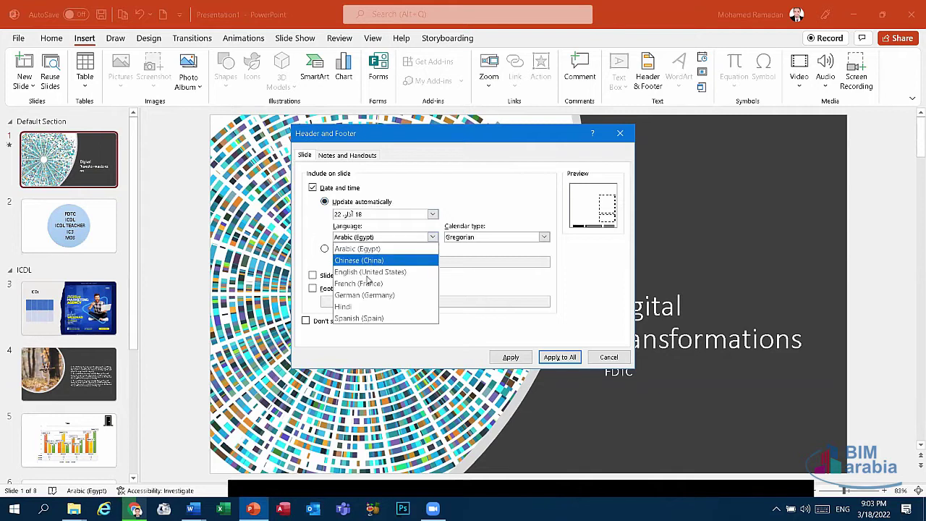
click(370, 272)
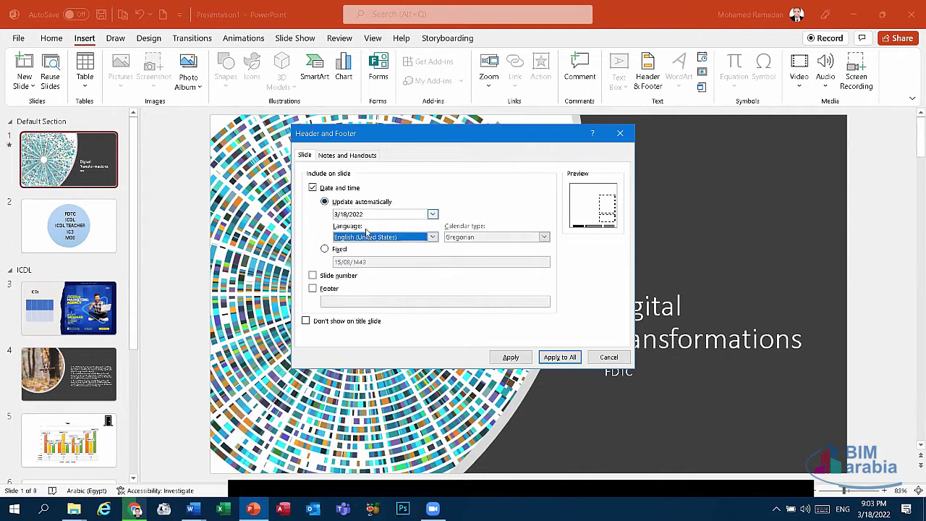
click(369, 238)
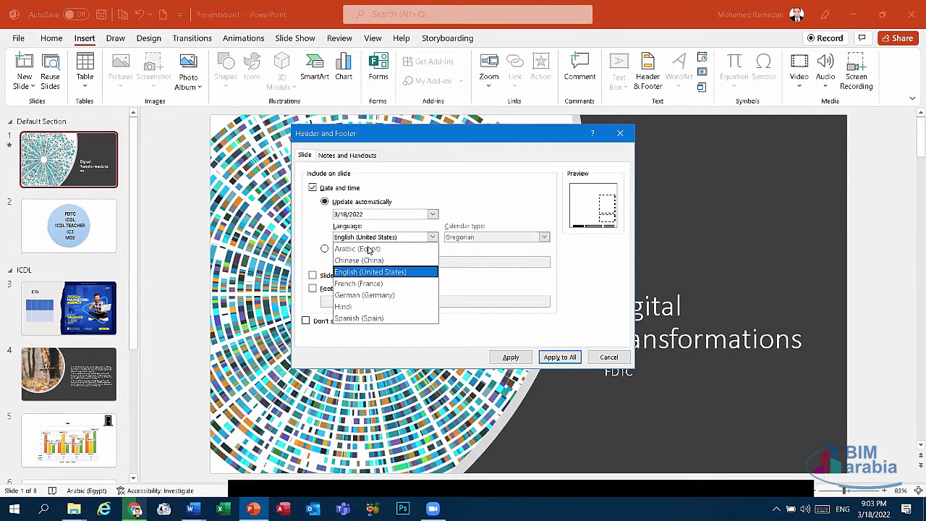
click(391, 250)
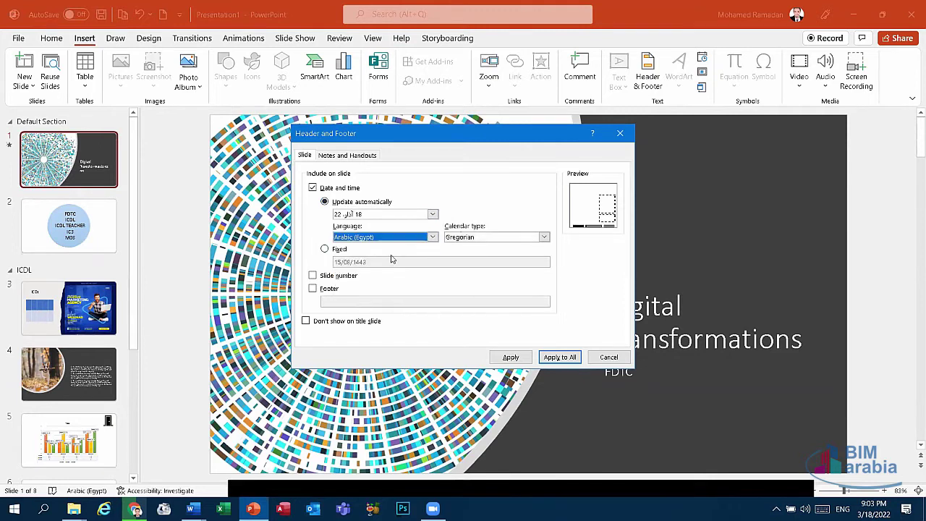
Switch the date to the Hijri calendar in the long Arabic weekday format
click(466, 239)
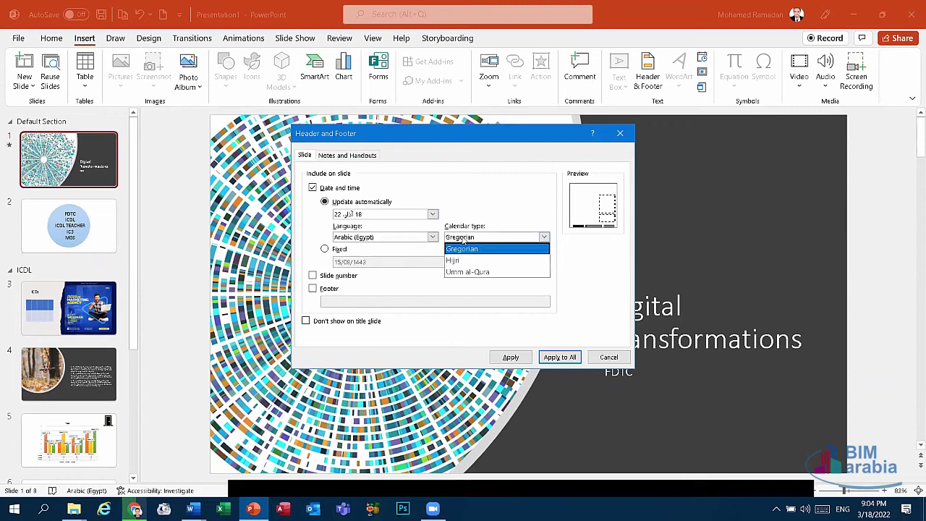
click(464, 244)
click(465, 239)
key(Return)
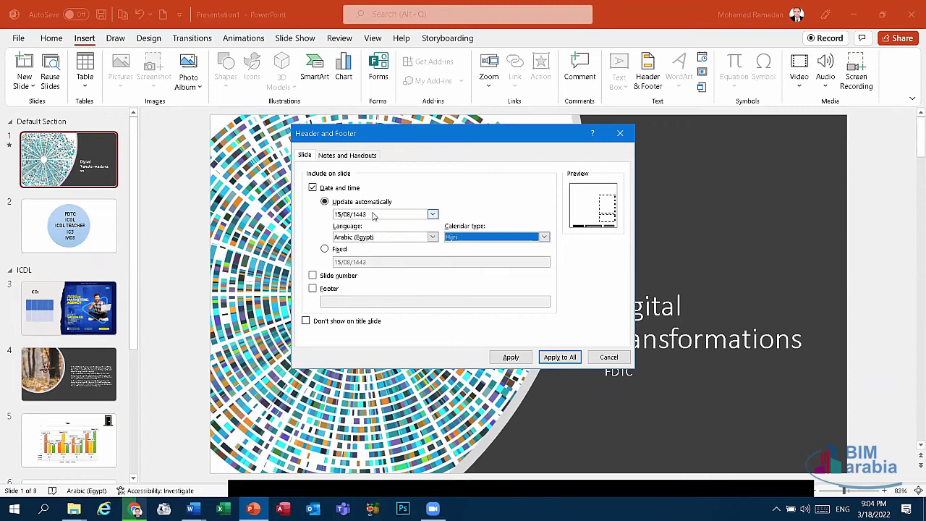
click(408, 217)
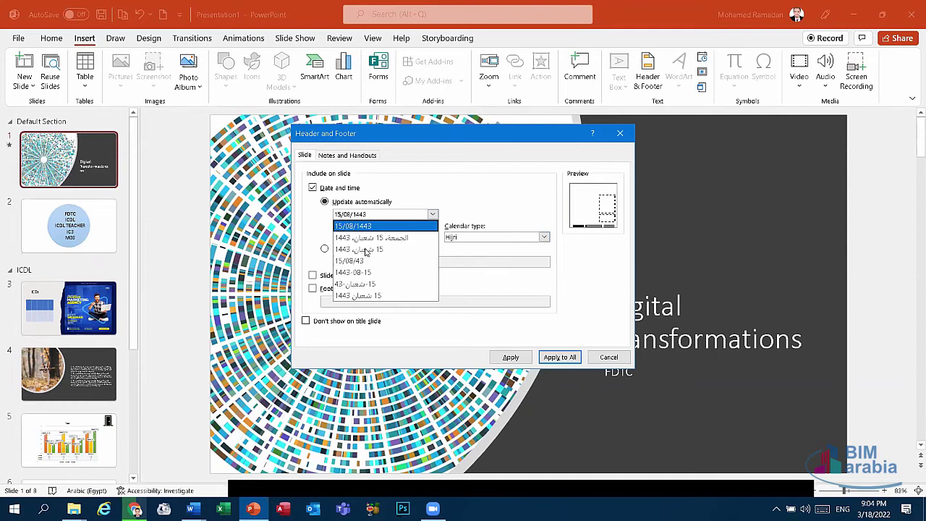
click(374, 239)
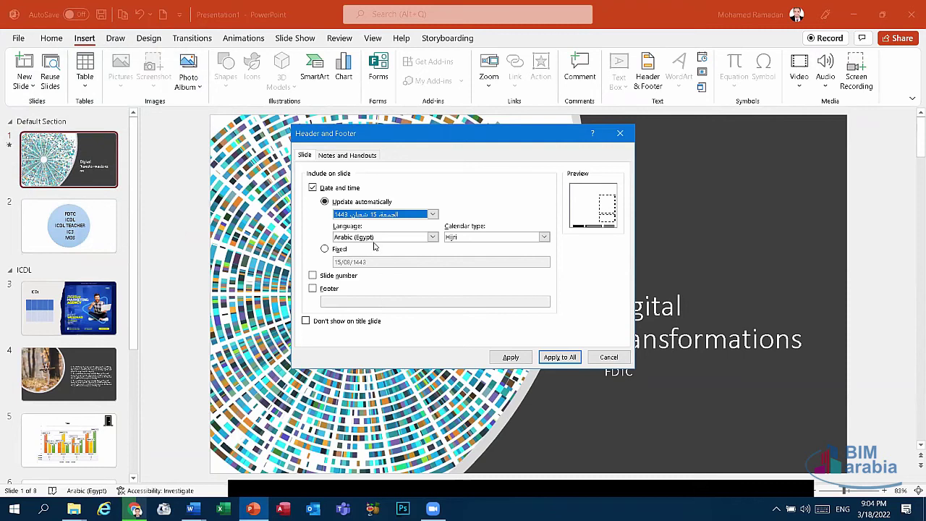
Add slide numbers and footer 'ic3', hide them on the title slide, and apply to all slides
click(332, 279)
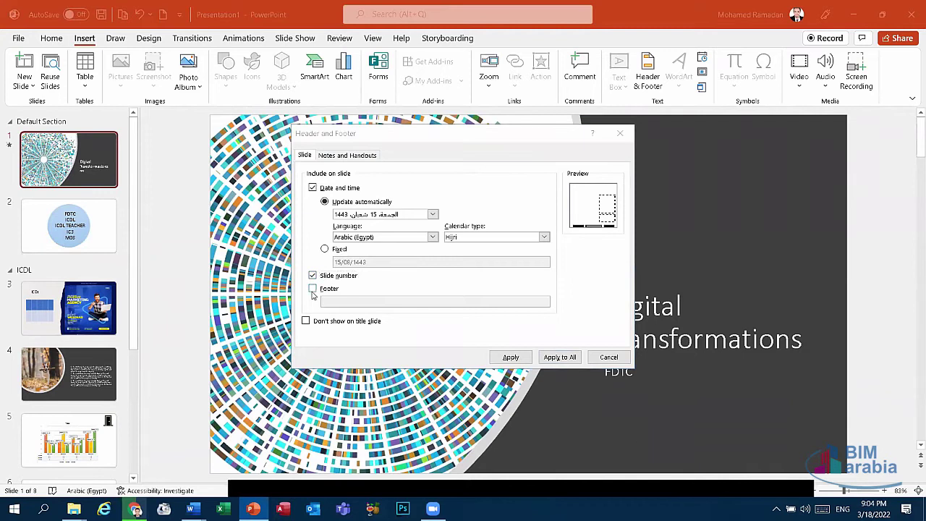
click(313, 289)
click(344, 302)
text(ic3)
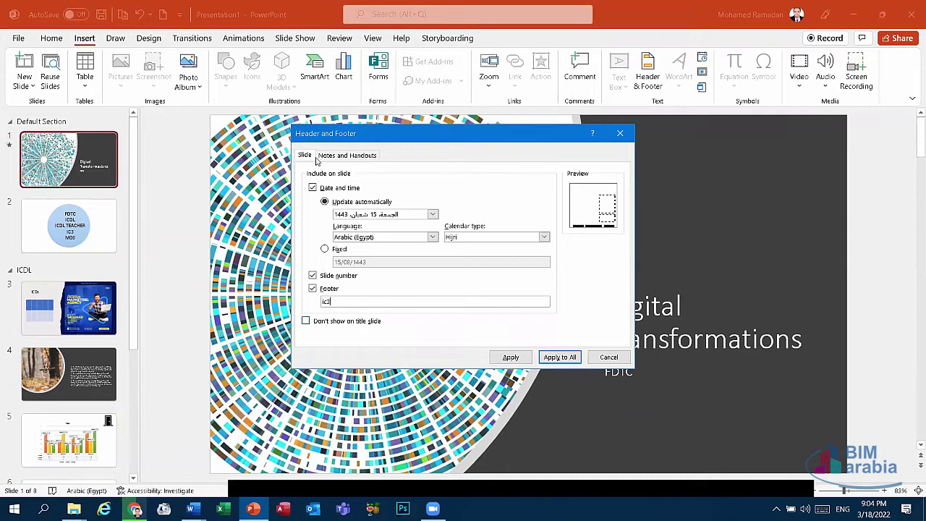
click(339, 324)
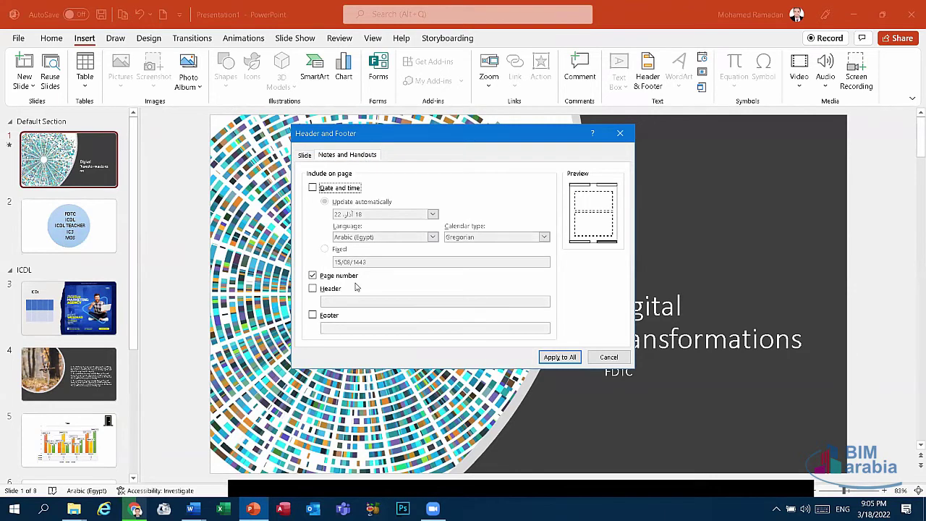
click(313, 289)
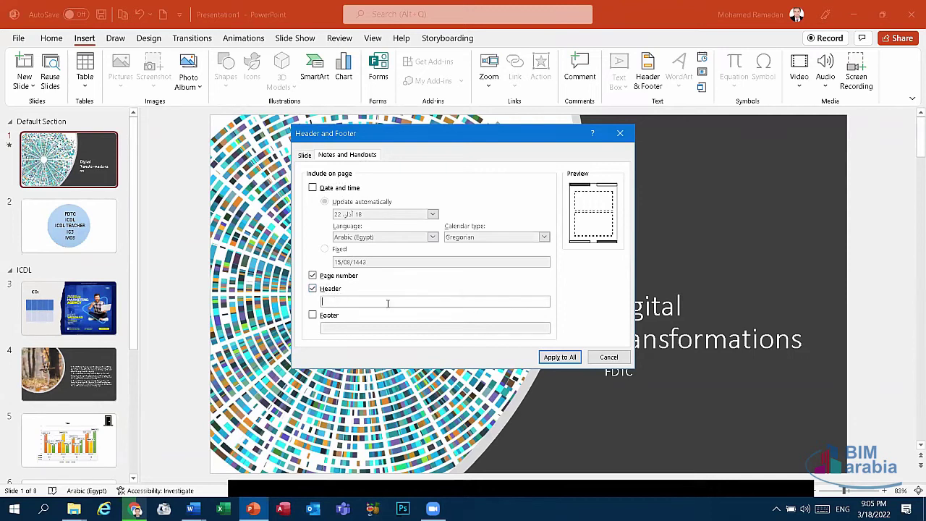
click(304, 158)
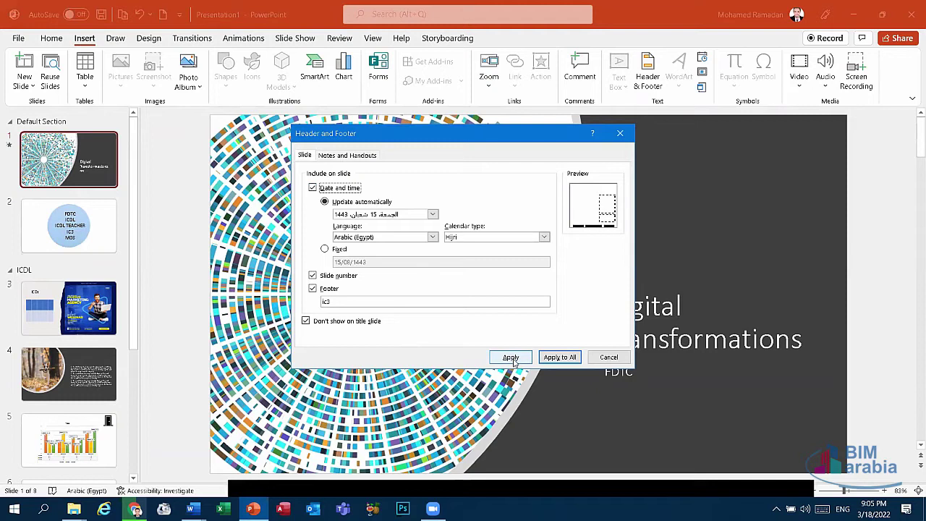
click(558, 356)
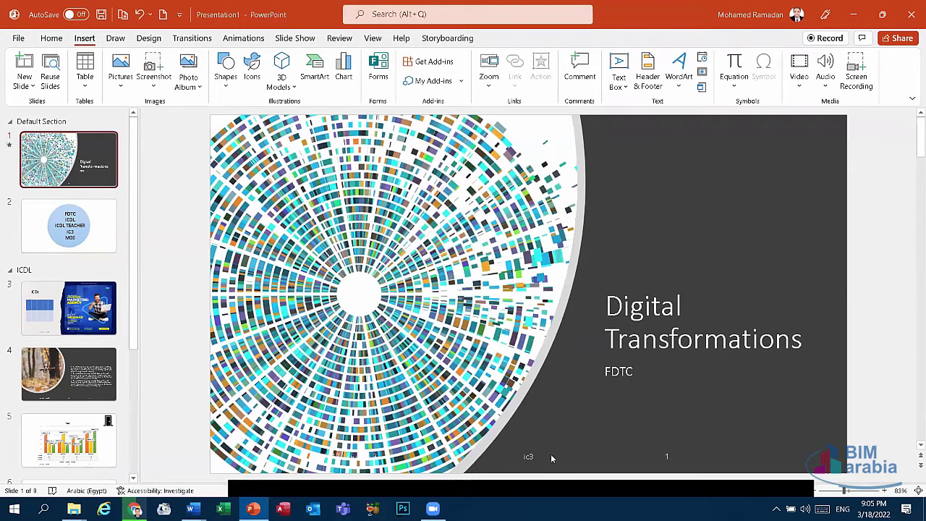
Check the footers on slides 2 through 7, then open blank slide 8
click(94, 243)
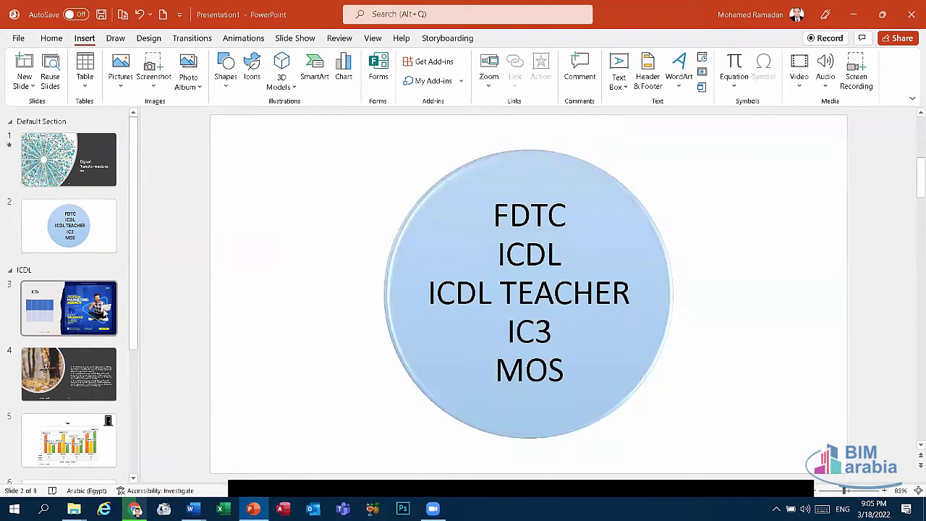
click(104, 311)
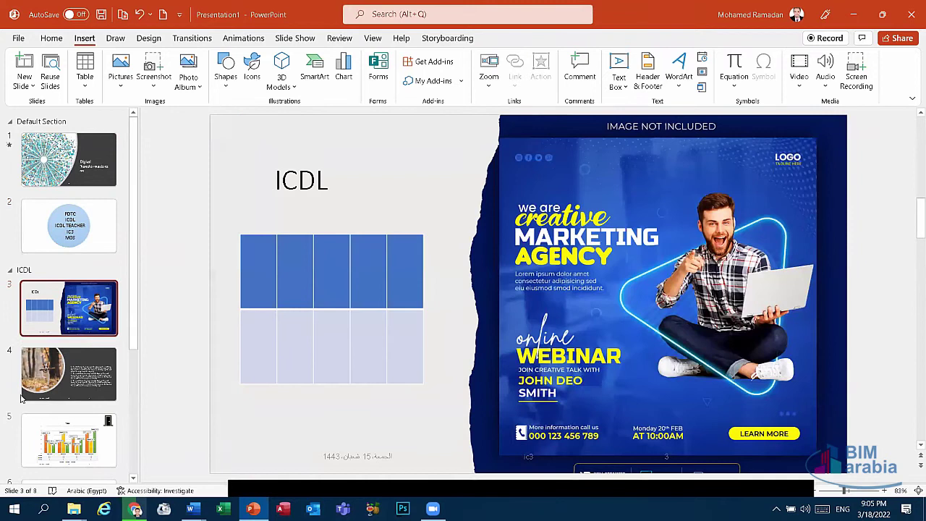
click(52, 390)
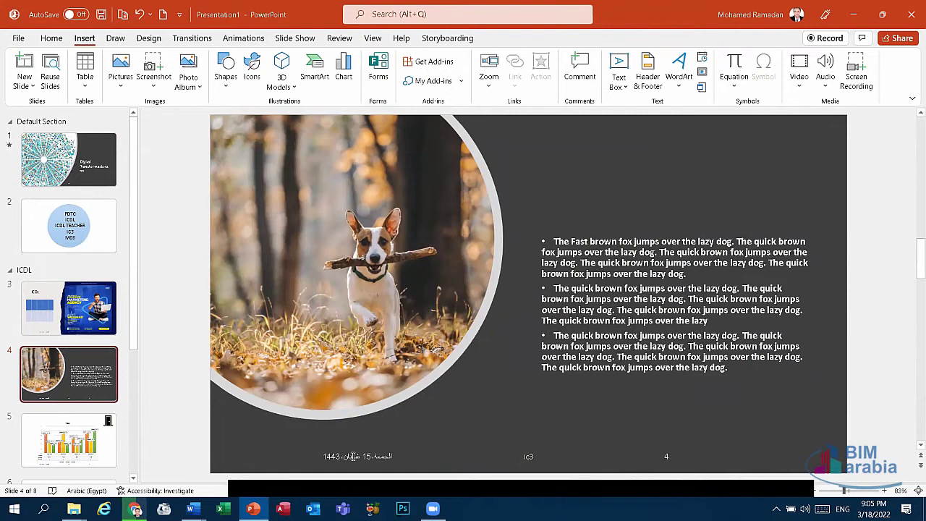
click(43, 427)
key(Down)
key(Down)
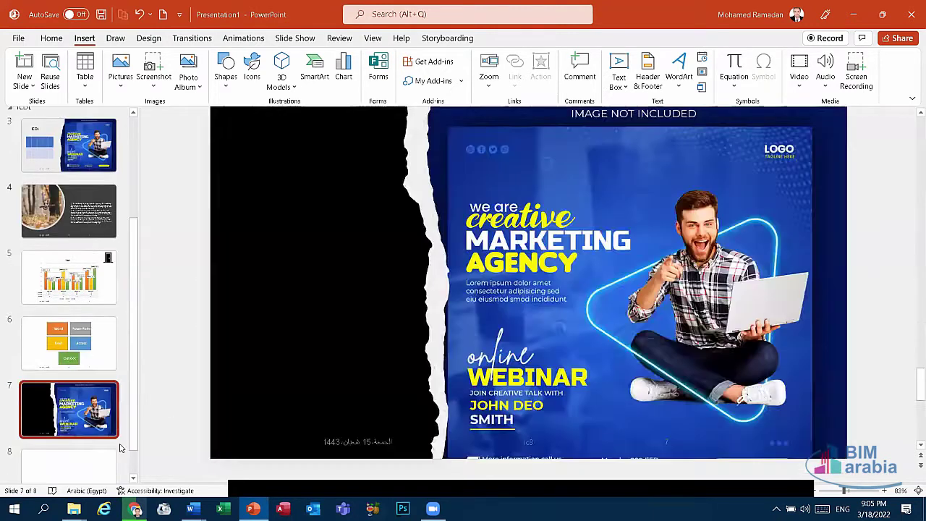
click(115, 454)
scroll(106, 301, up, 2)
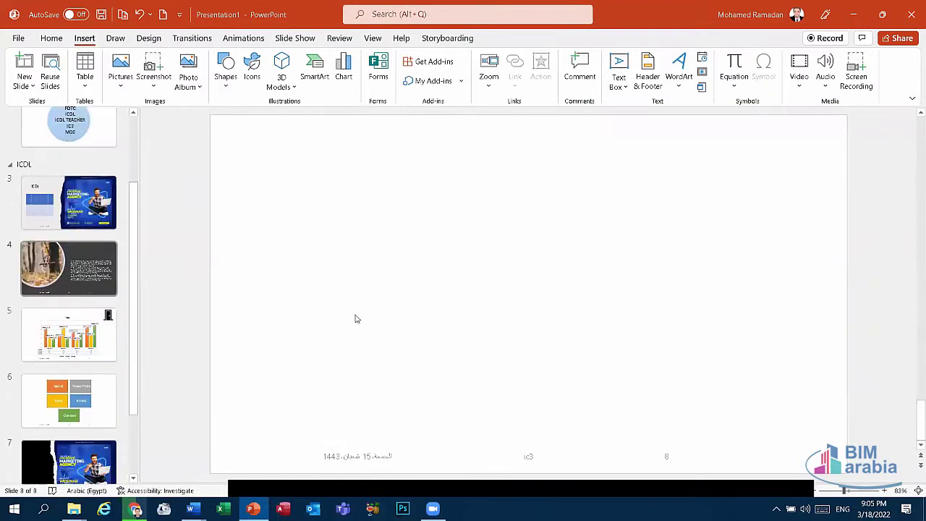
click(420, 270)
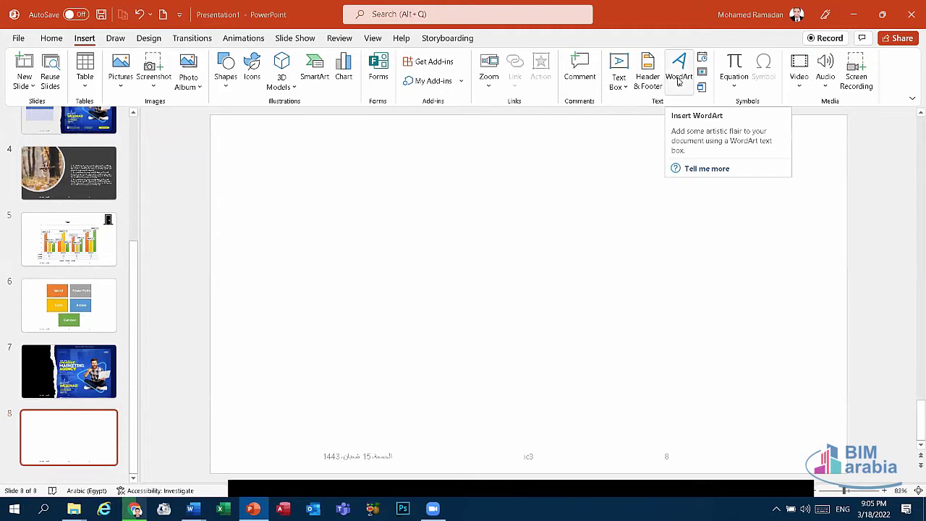
Insert a WordArt box on slide 8 reading 'By:' followed by the author's name
click(679, 81)
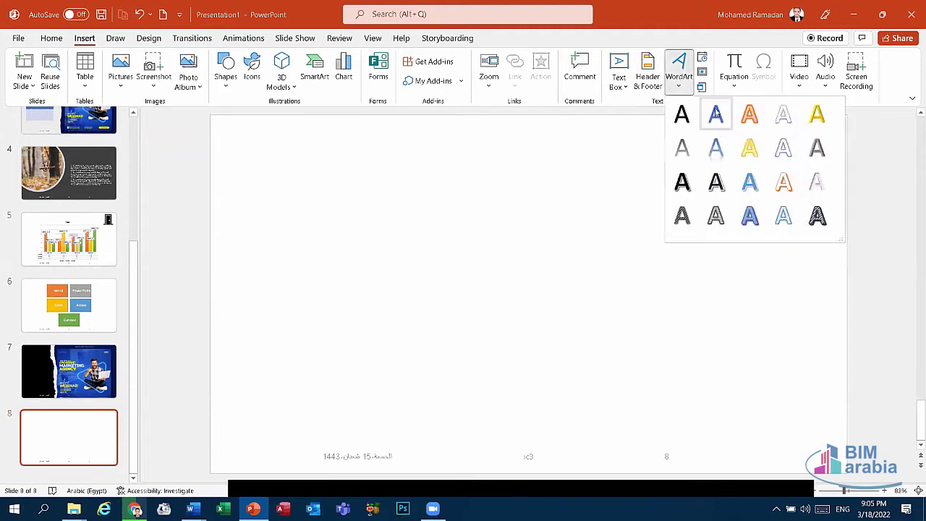
click(716, 113)
click(515, 296)
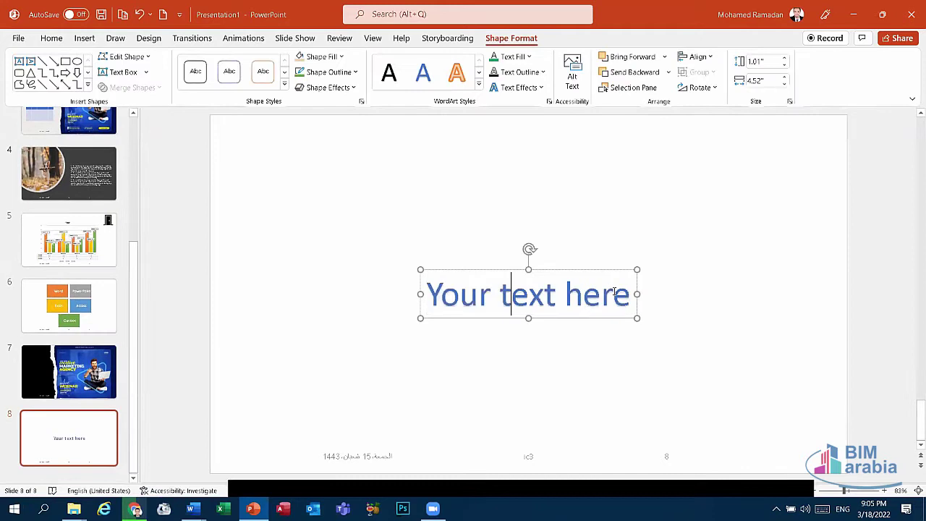
drag(630, 295, 438, 288)
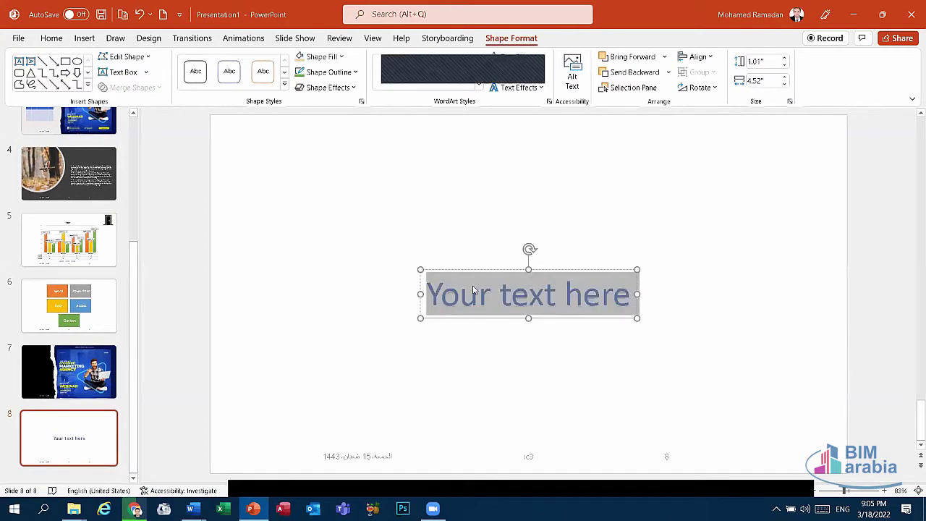
text(M)
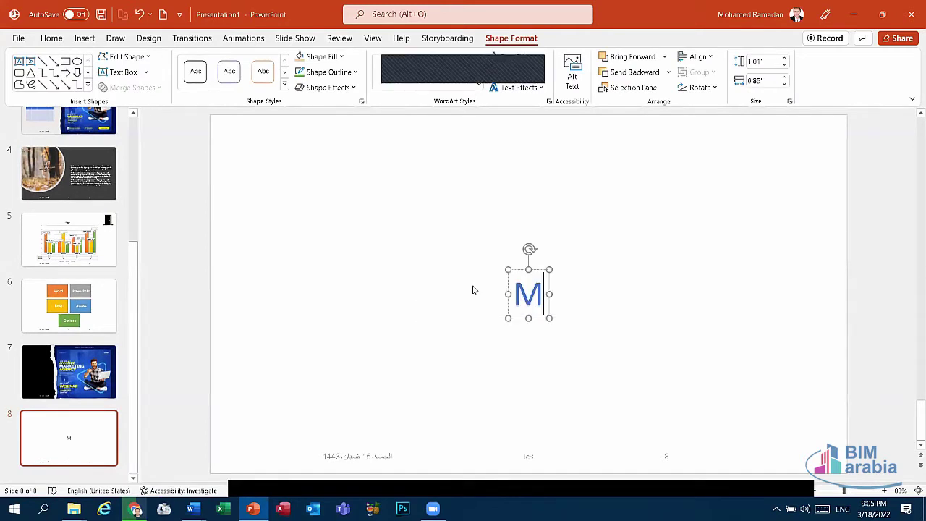
key(BackSpace)
text(by)
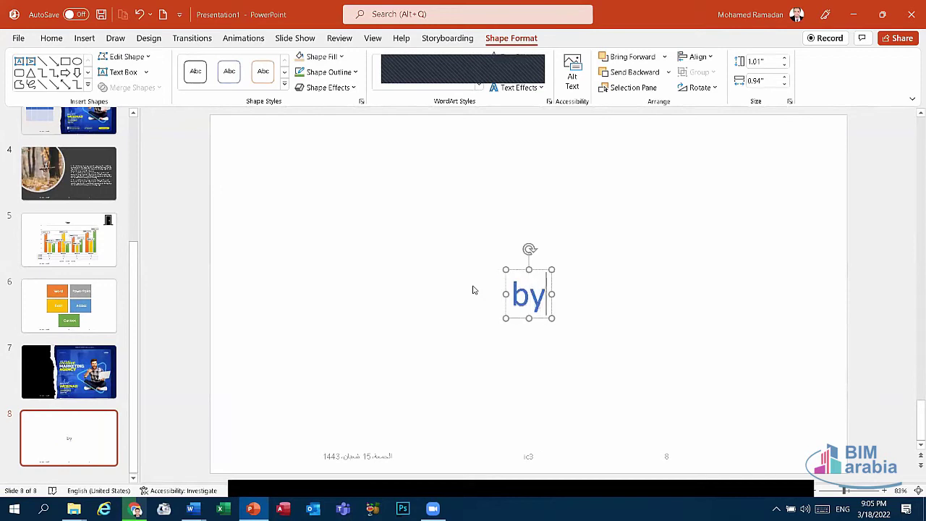
key(BackSpace)
key(BackSpace)
text(B)
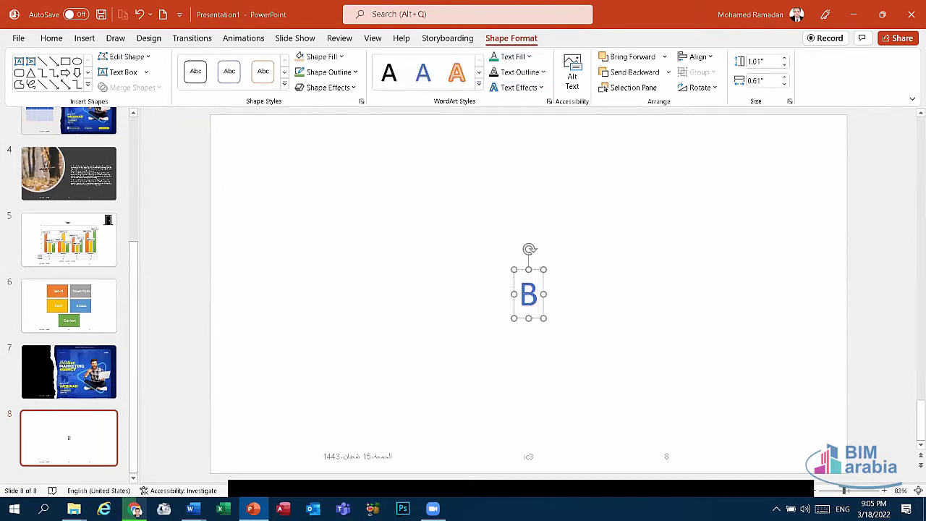
text(y:)
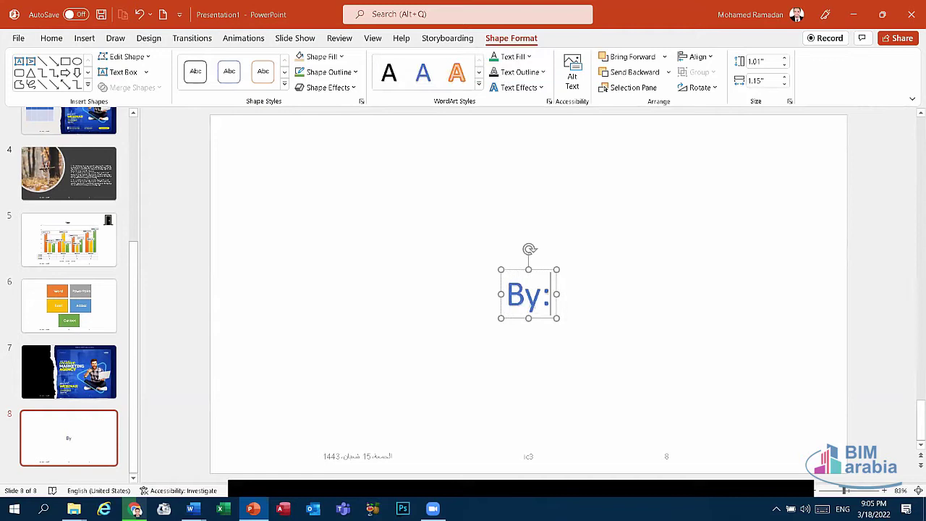
text(Mo)
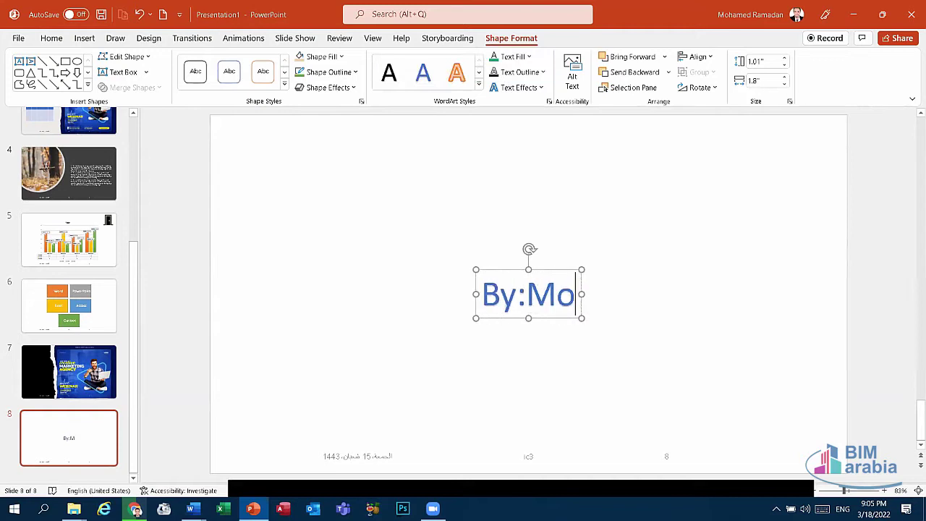
text(hamed )
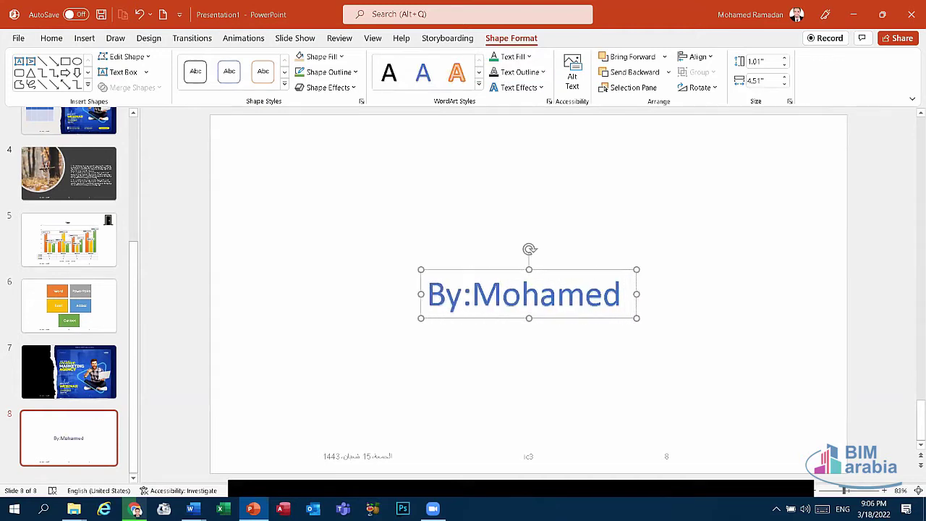
text(Ramad)
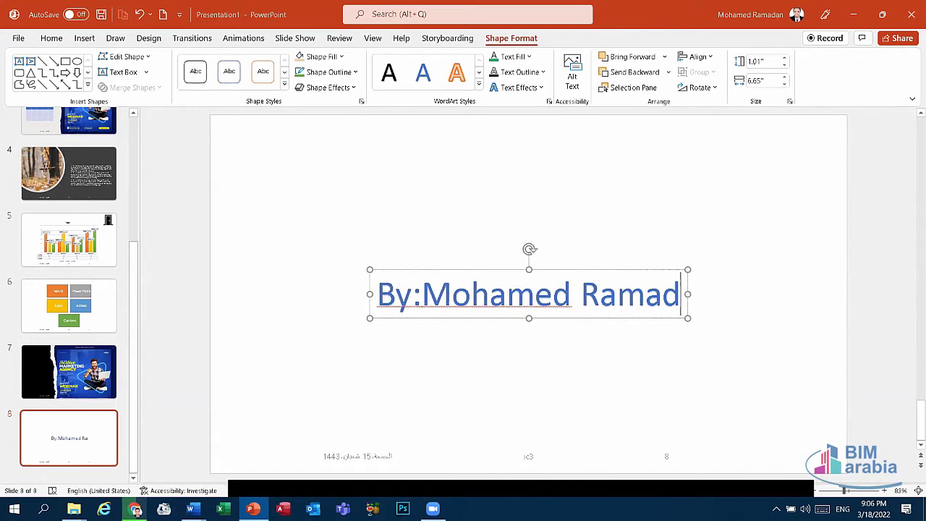
text(an)
Accept the spelling suggestion for the misspelled word and centre the byline text box
right_click(509, 299)
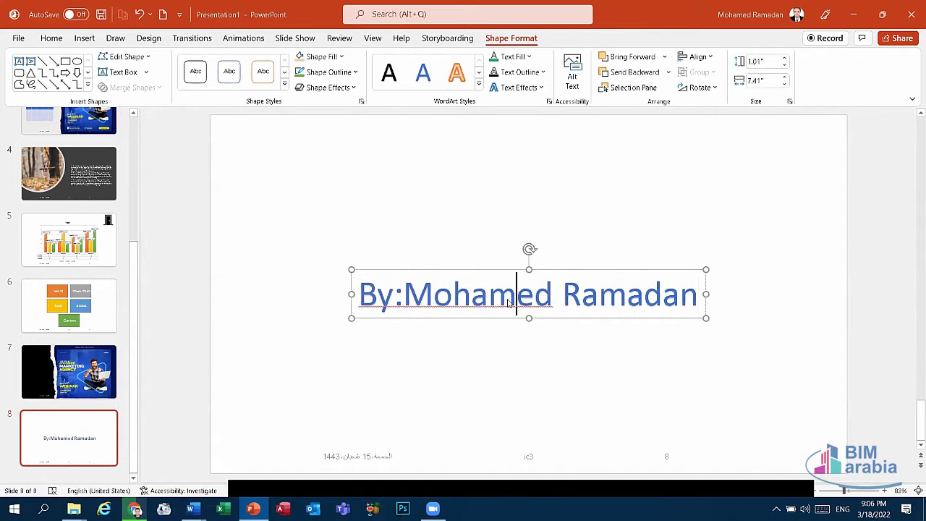
click(551, 306)
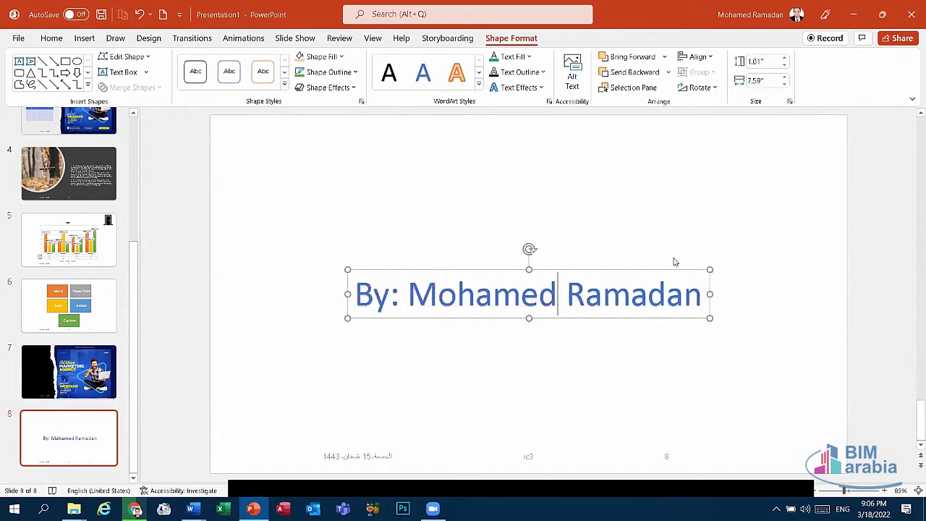
drag(690, 267, 687, 267)
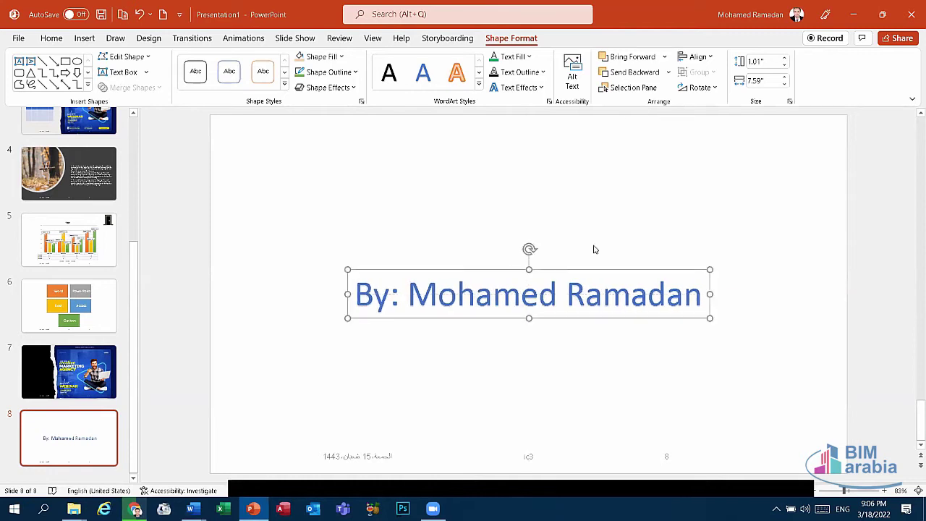
click(612, 231)
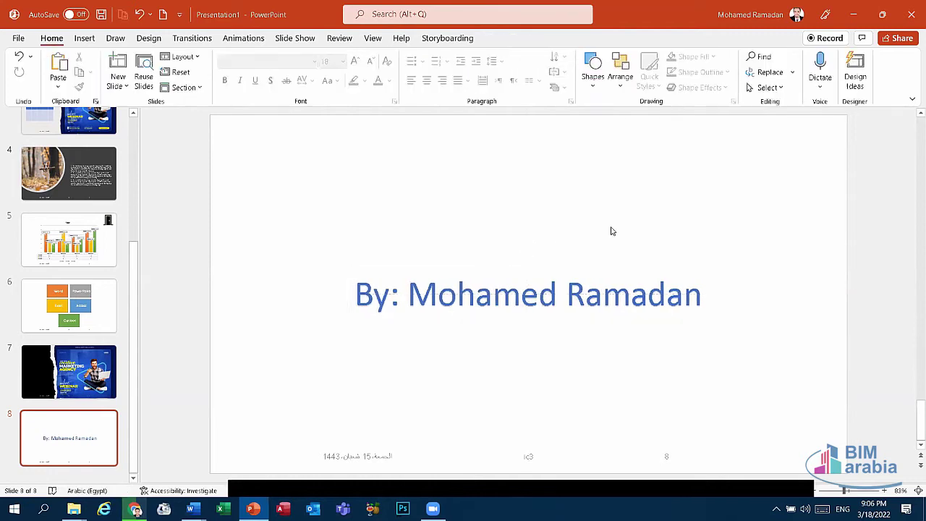
Check the Header and Footer settings twice without changes, then open the Insert Object dialog
click(92, 38)
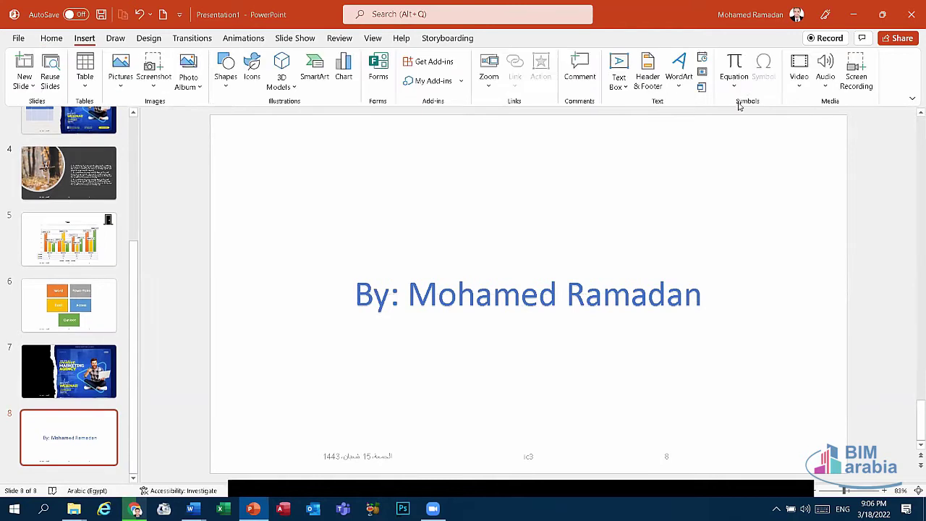
click(702, 58)
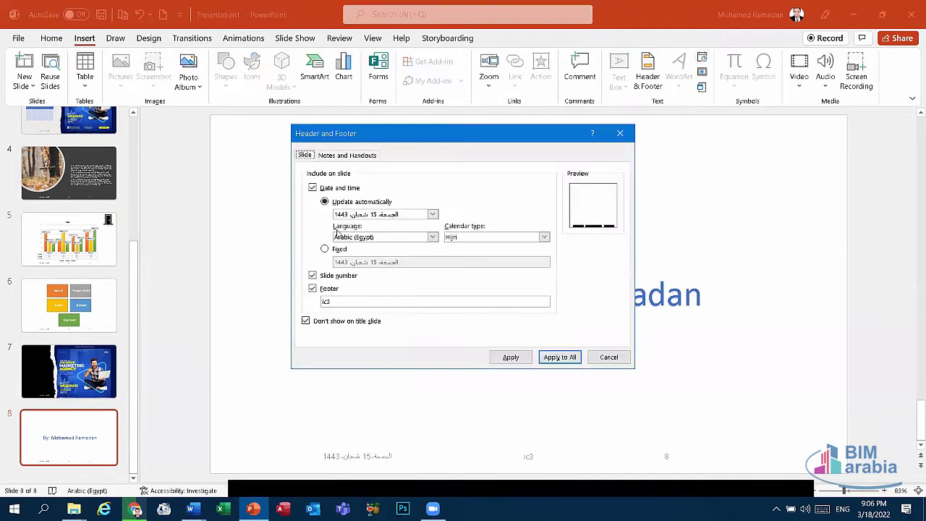
click(620, 134)
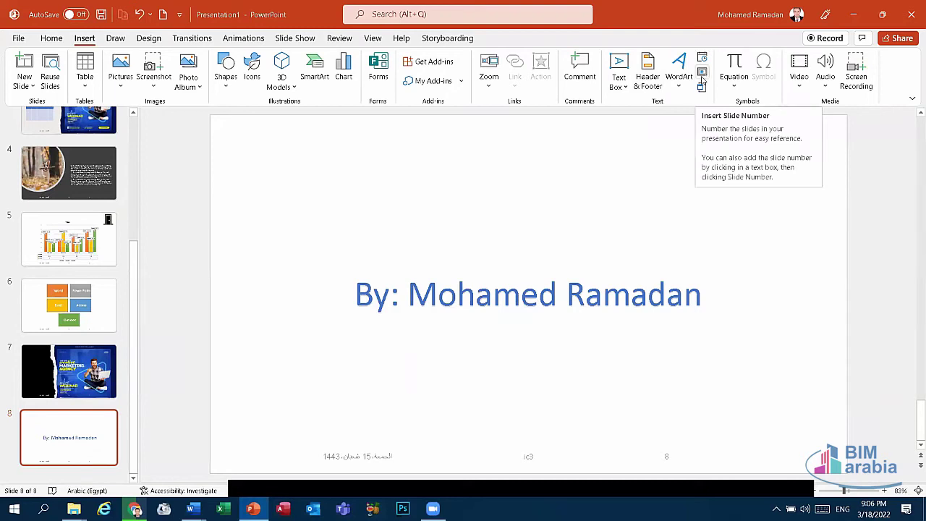
click(643, 73)
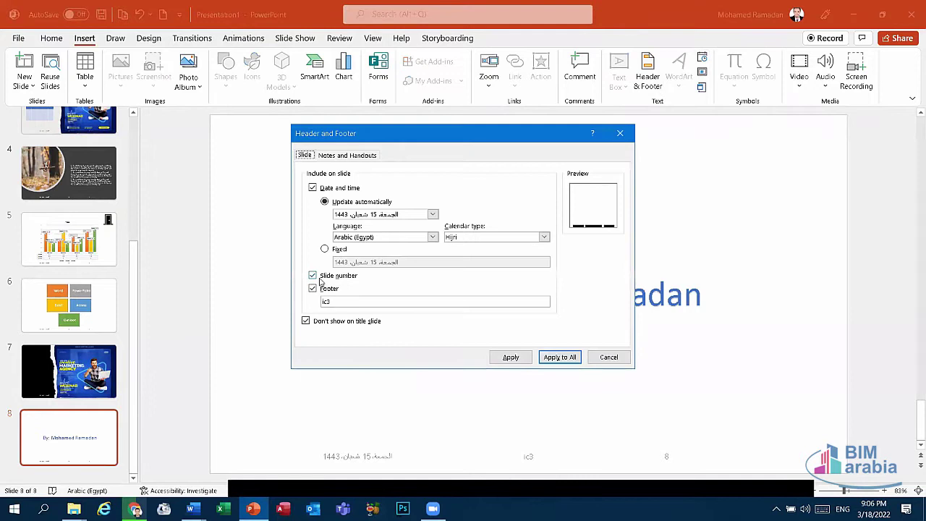
click(620, 133)
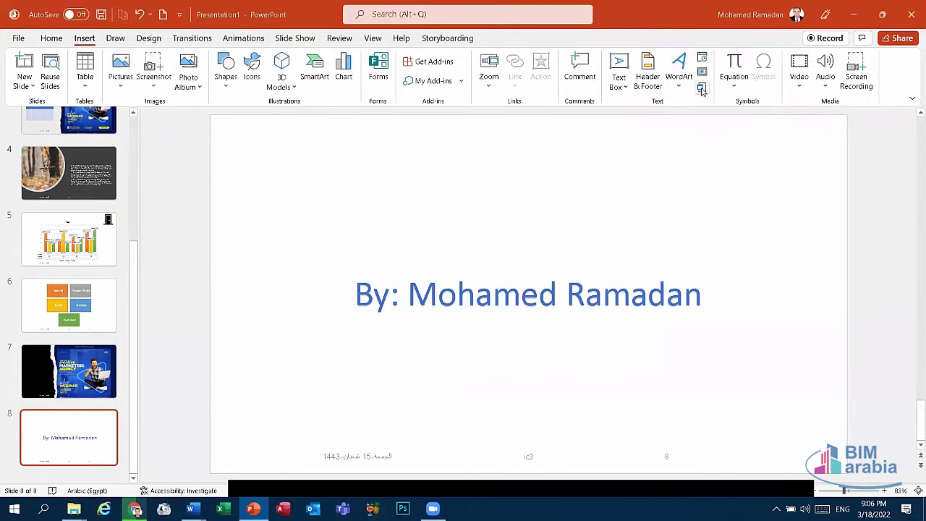
click(701, 89)
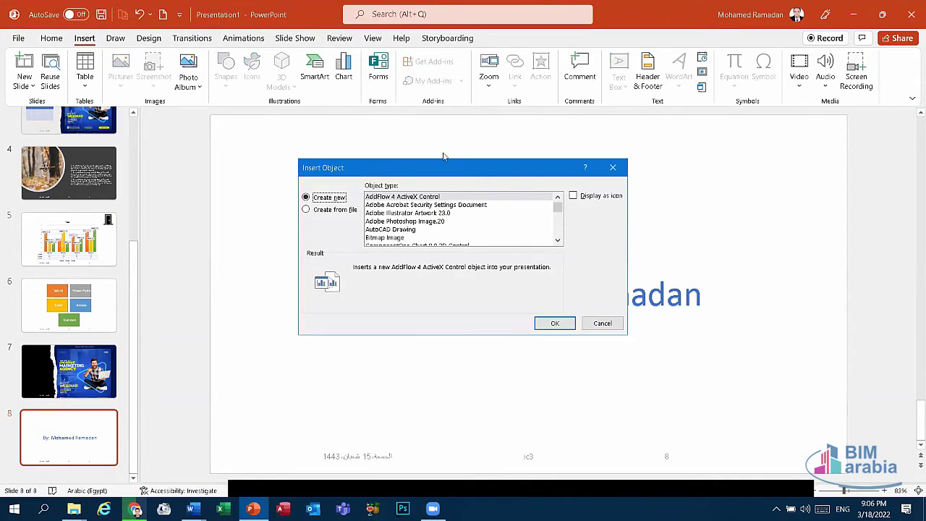
Insert Datasheet ICDL Presentation Arabic.pdf from the Desktop on slide 8 as a create-from-file object
click(334, 210)
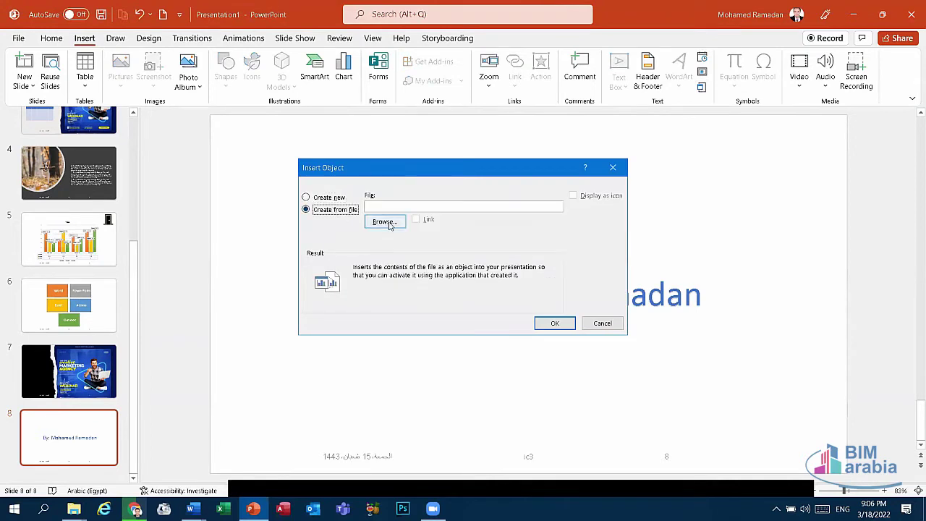
click(386, 222)
scroll(465, 243, down, 2)
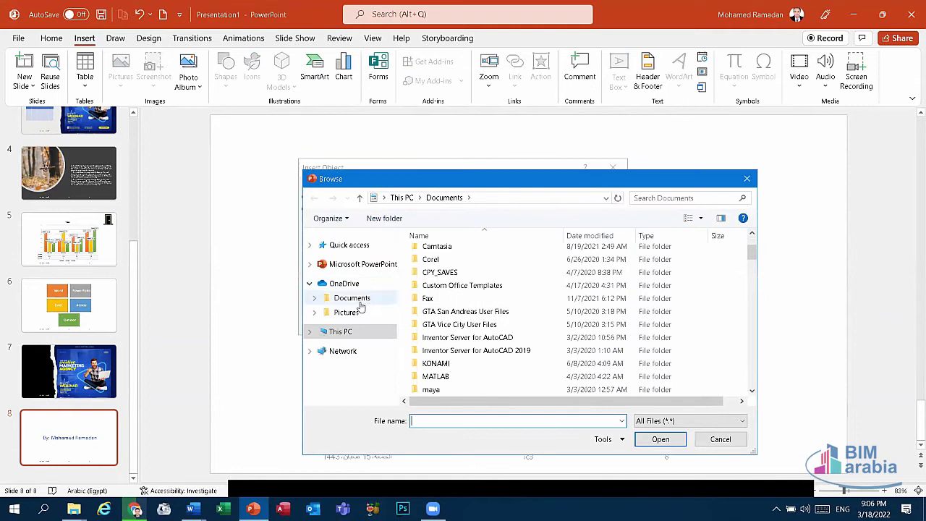
click(310, 332)
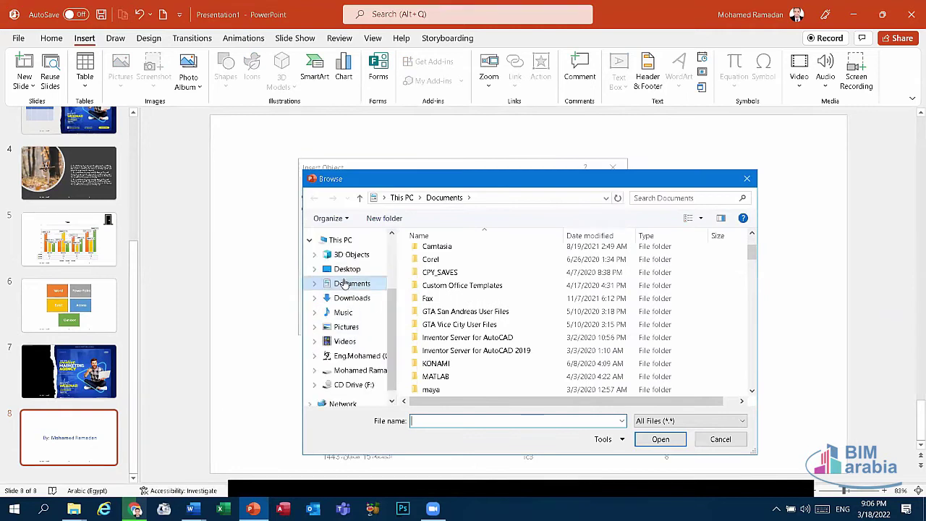
click(347, 268)
scroll(478, 301, down, 3)
scroll(479, 301, down, 2)
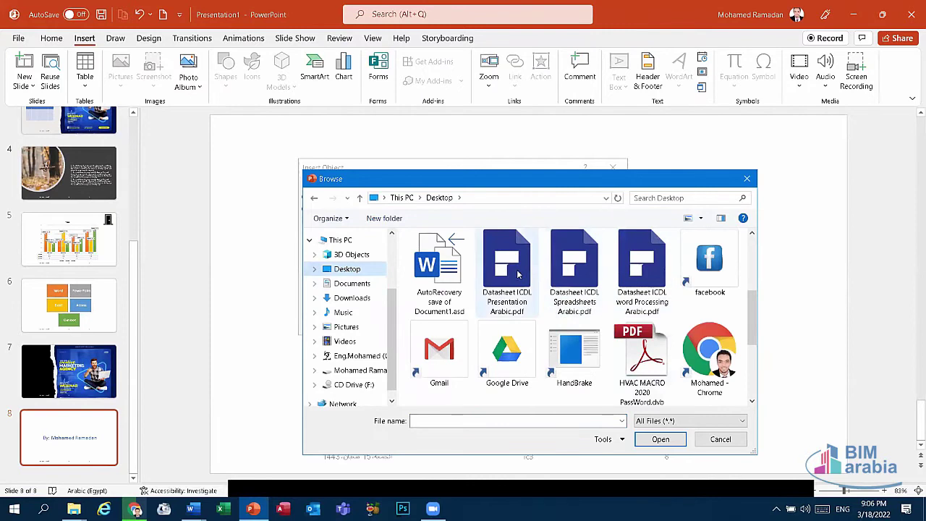
click(506, 271)
click(659, 439)
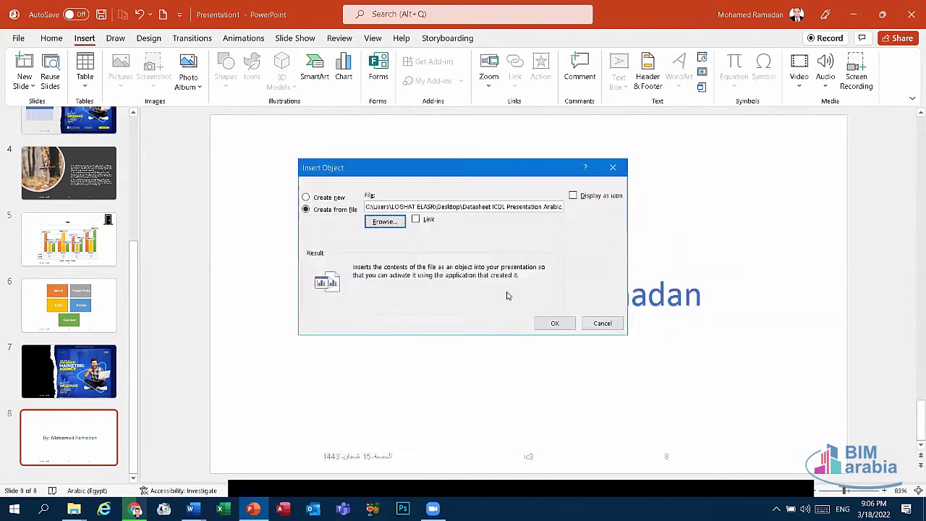
click(568, 323)
Move the PDF object up, resize it to a moderate size, and centre it above the byline
drag(547, 288, 539, 163)
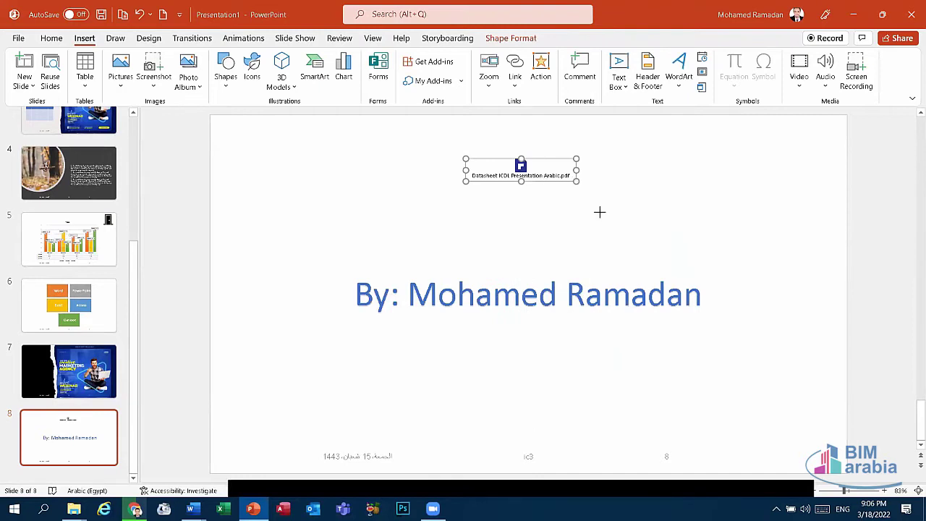
drag(599, 211, 666, 238)
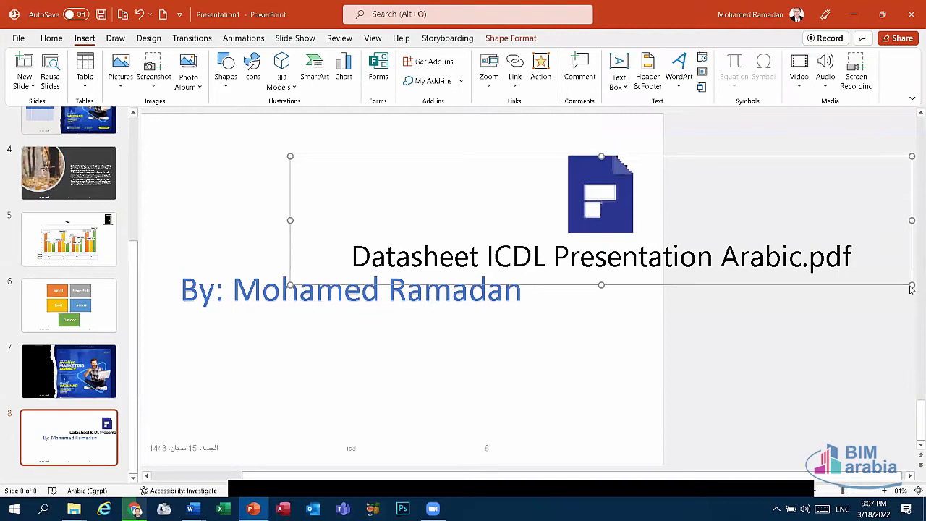
drag(913, 285, 688, 234)
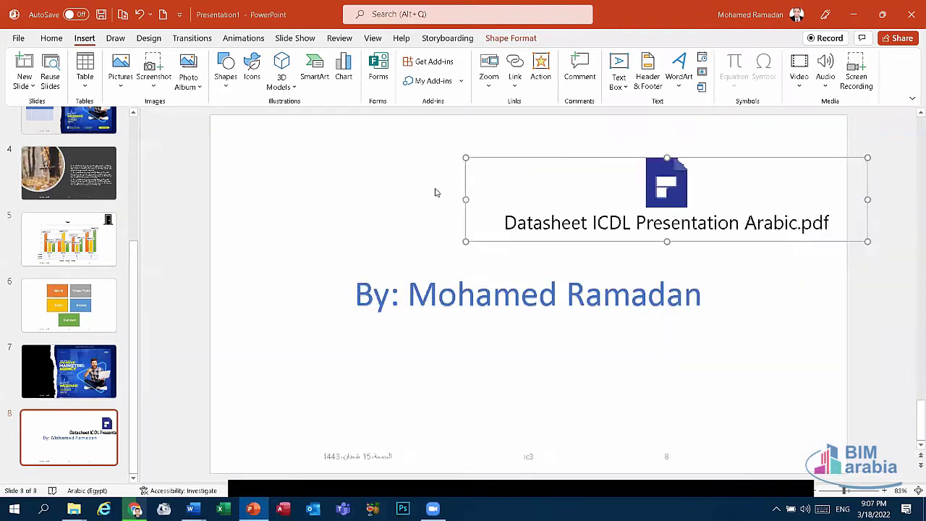
click(421, 161)
drag(421, 162, 386, 167)
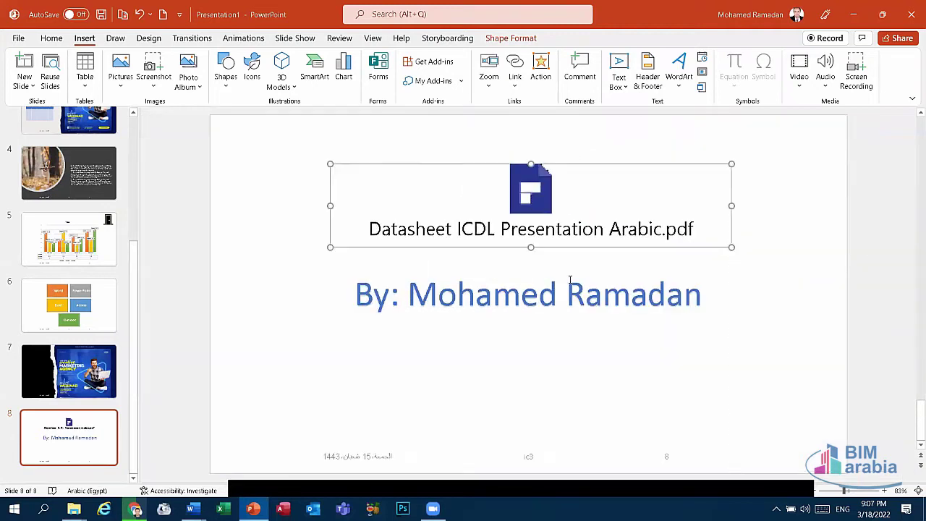
key(Escape)
drag(537, 208, 514, 202)
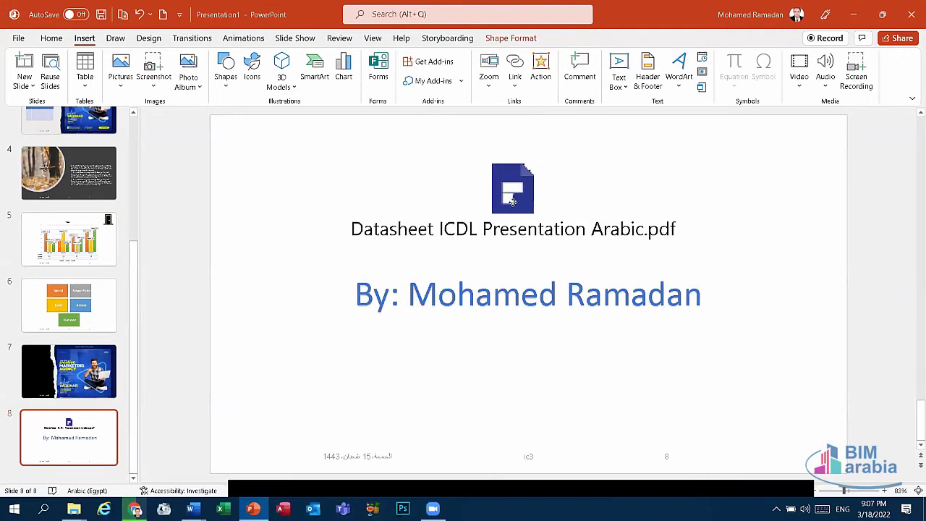
Nudge the PDF object into place and cancel the prompt to open its packaged file
click(489, 270)
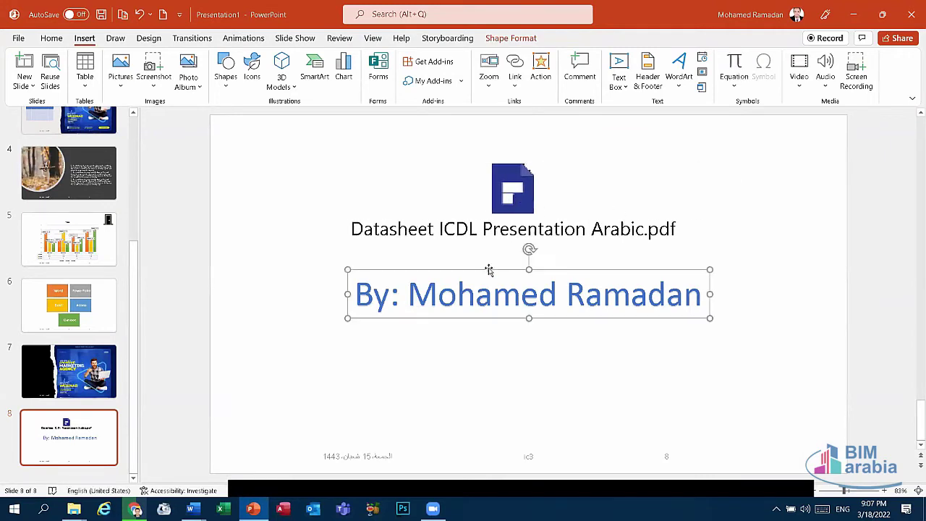
click(512, 202)
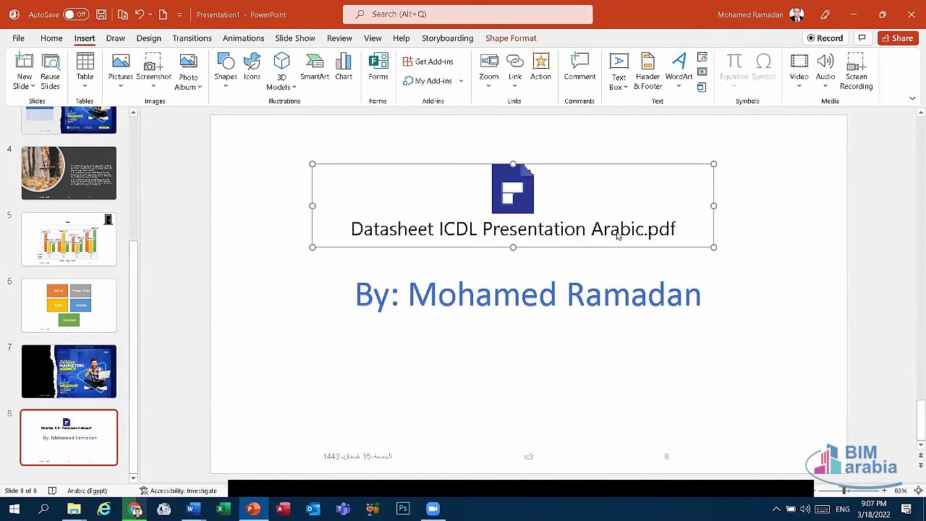
click(586, 159)
drag(533, 200, 531, 195)
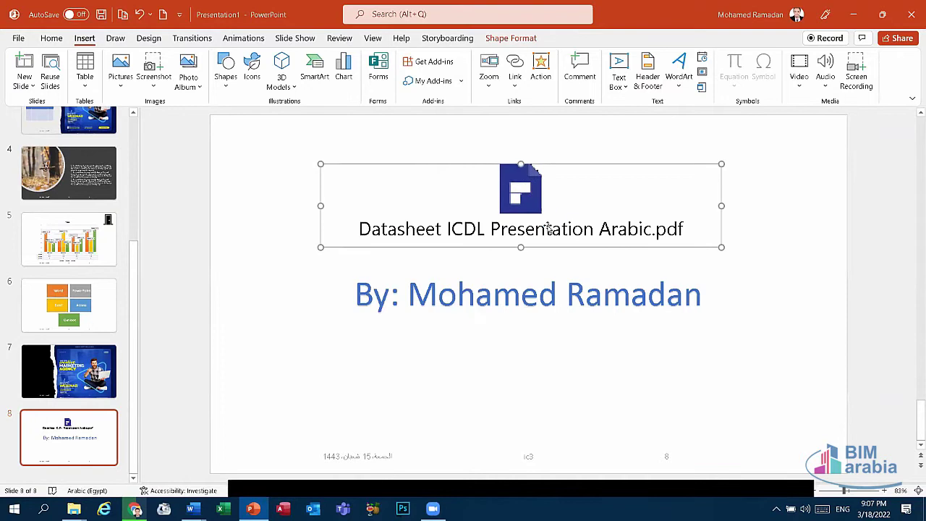
double_click(547, 225)
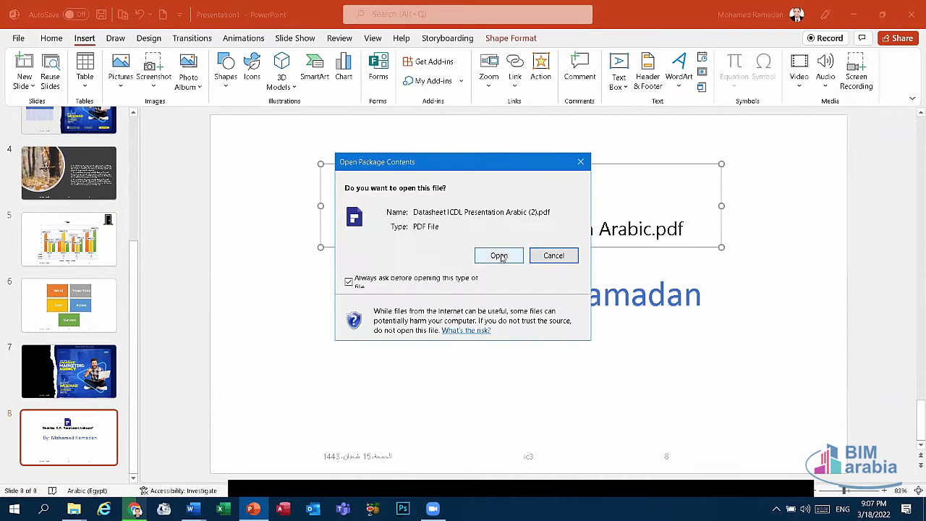
click(581, 161)
click(604, 346)
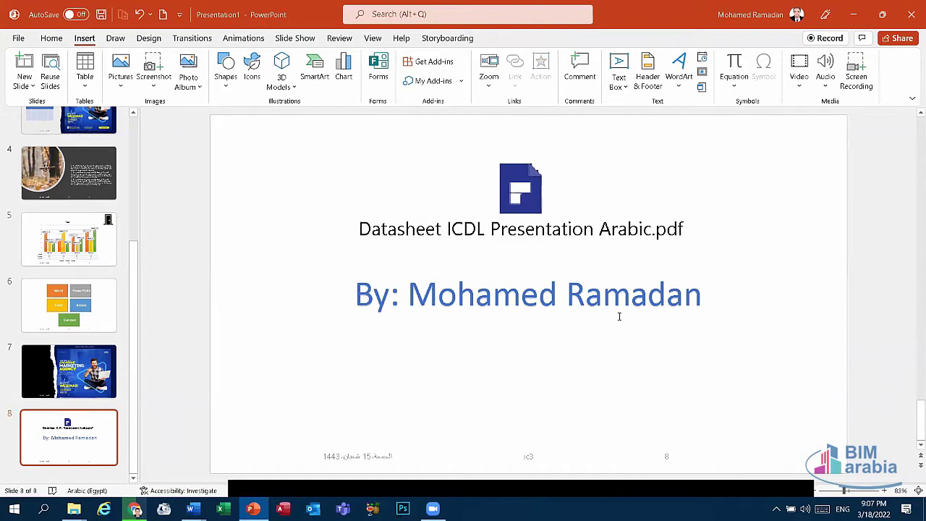
Insert a blank equation, move it below the byline, then remove it
click(734, 68)
click(579, 286)
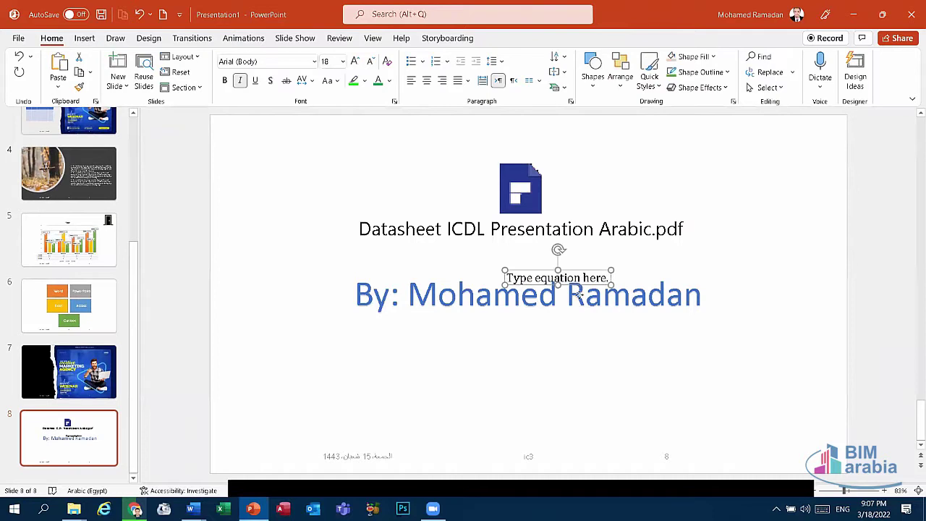
drag(578, 290, 550, 409)
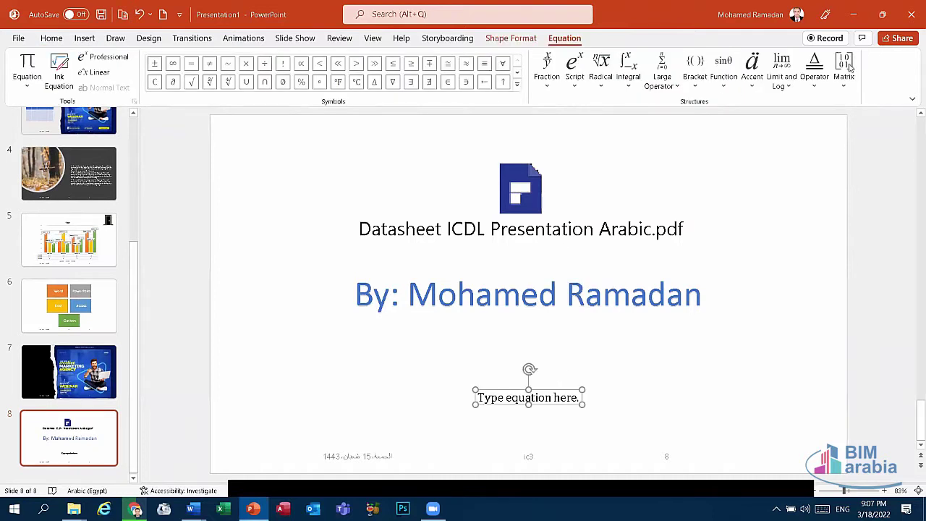
click(548, 81)
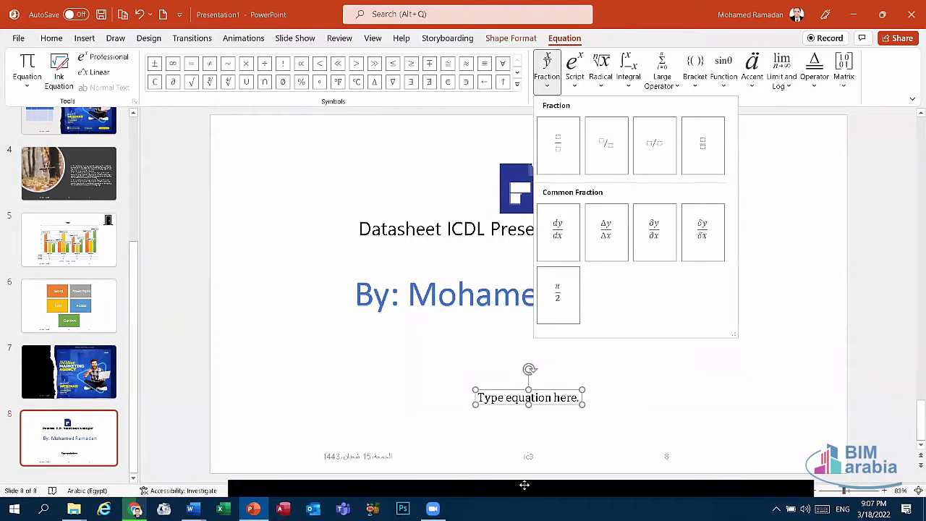
key(Escape)
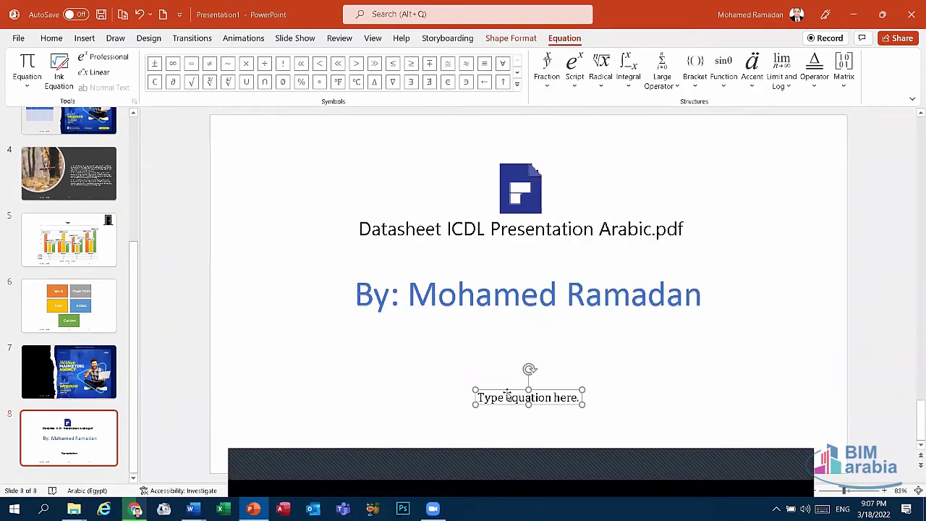
key(Escape)
Start a new text box and discard it without adding any text
click(84, 38)
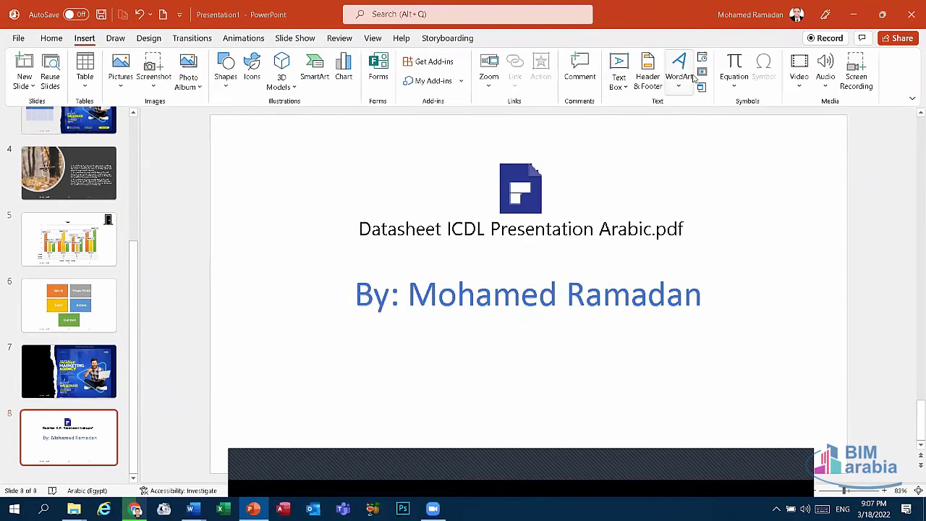
click(619, 71)
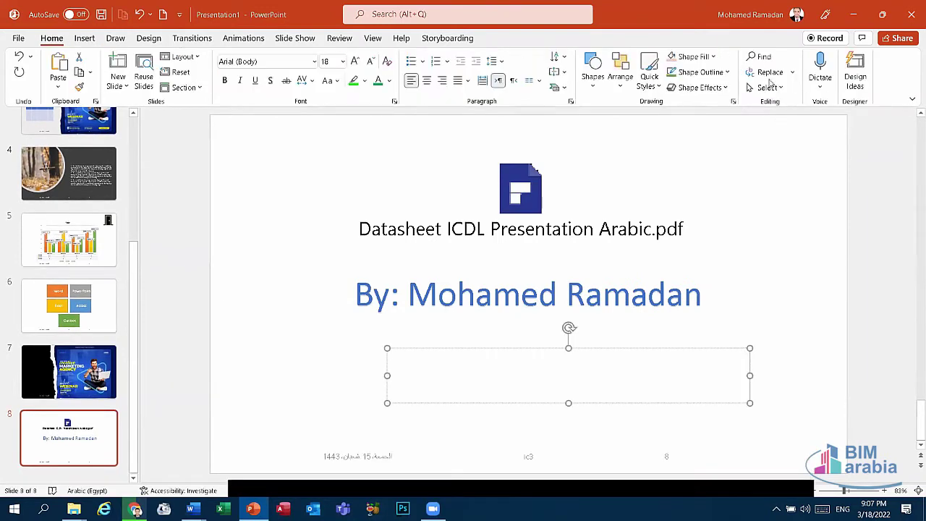
click(85, 38)
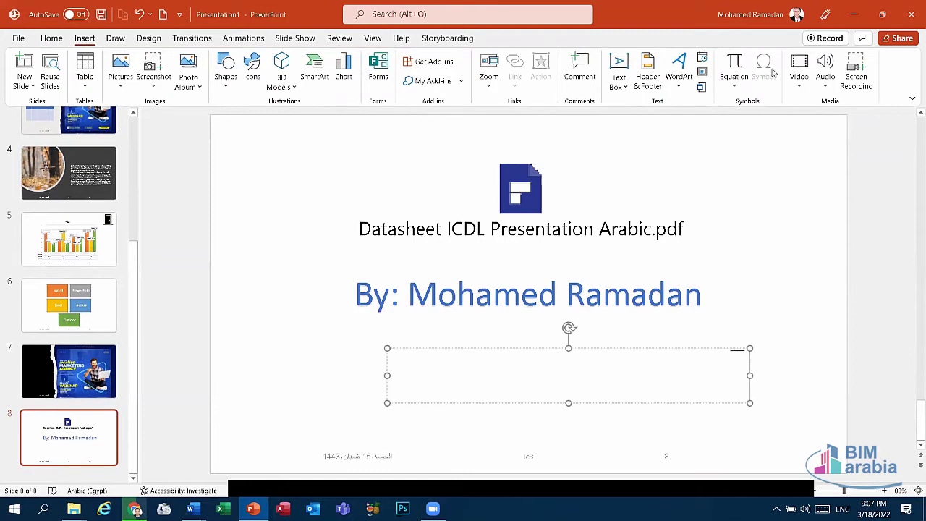
click(677, 350)
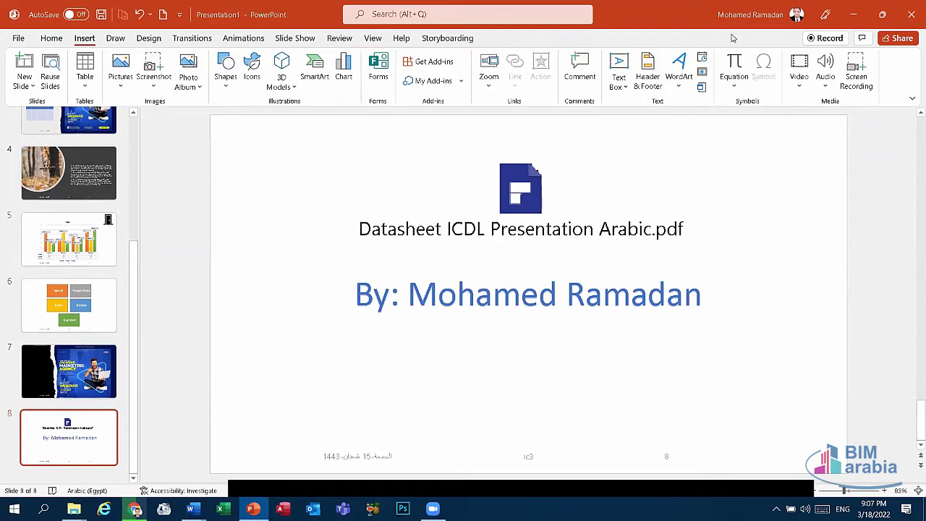
Insert another blank equation, move it below the author line, and discard it
click(734, 85)
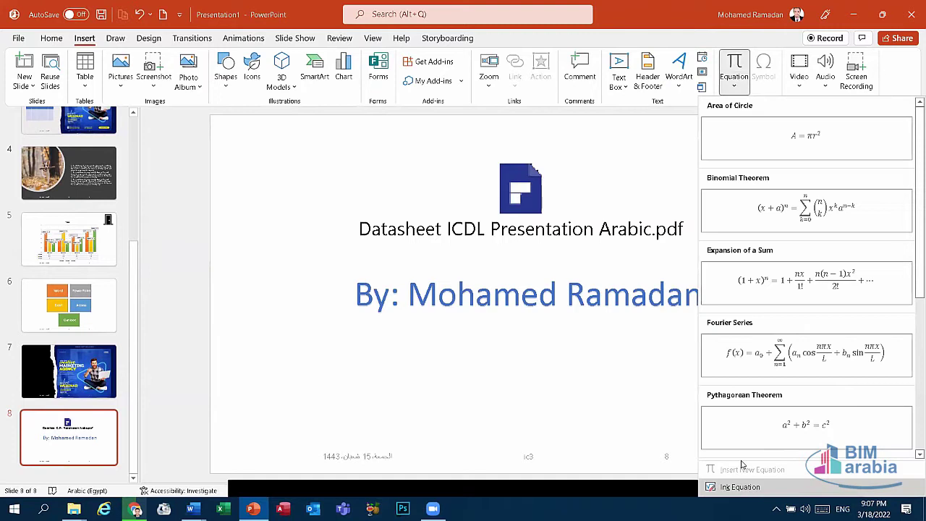
click(735, 67)
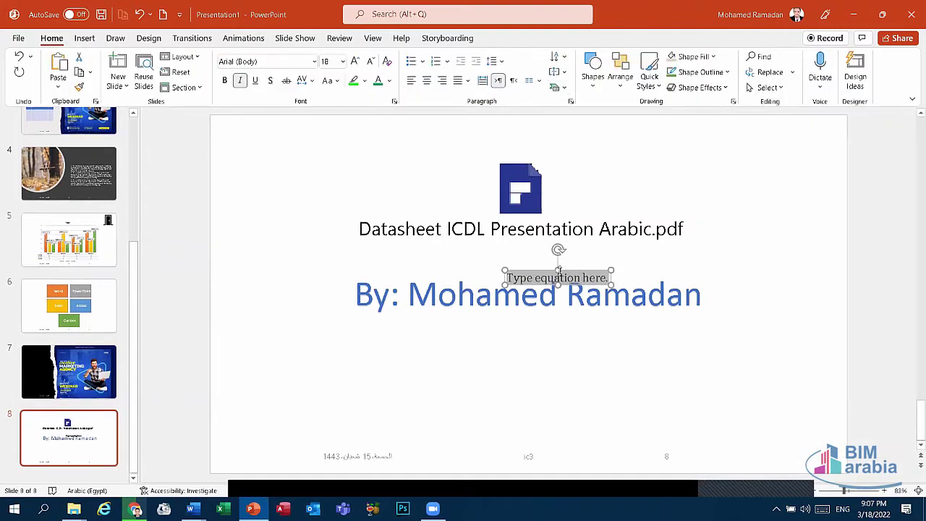
drag(558, 271, 542, 375)
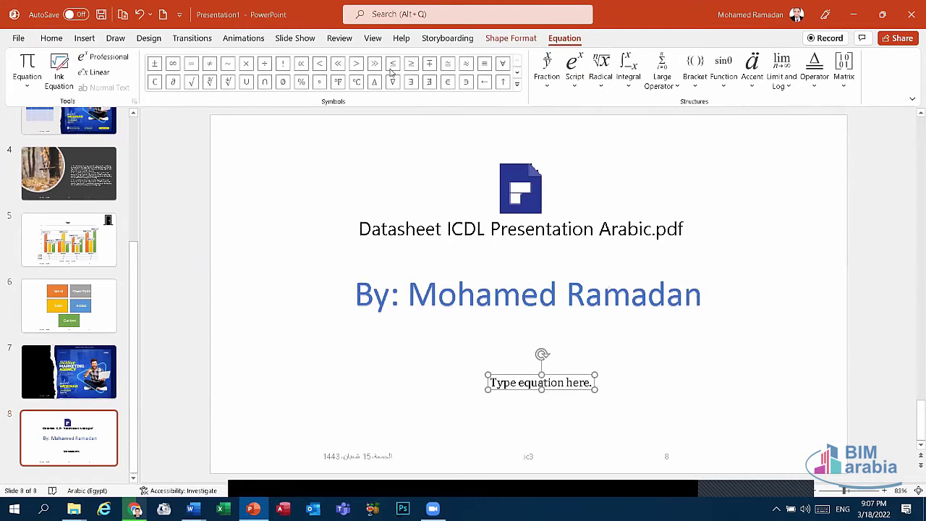
click(536, 368)
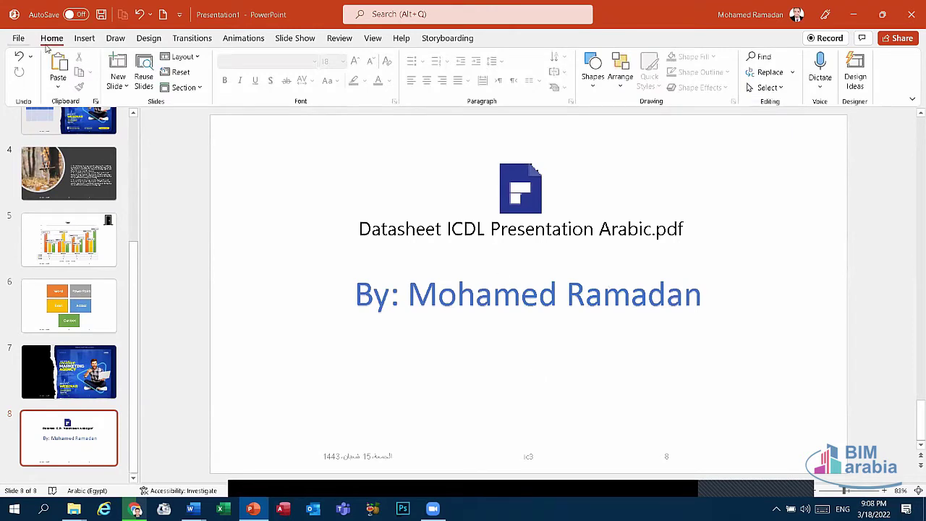
click(76, 41)
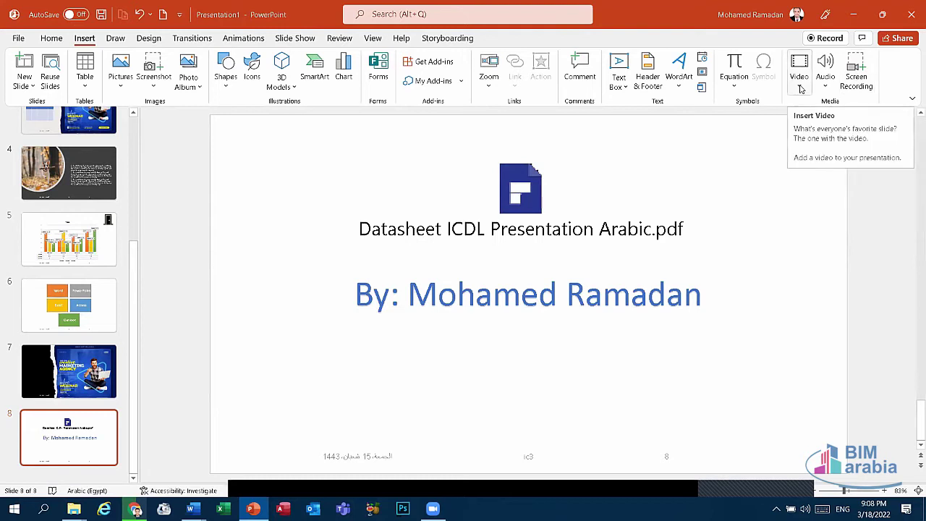
Browse the Design themes gallery, close it without changing the theme, and return to slide 1
click(149, 38)
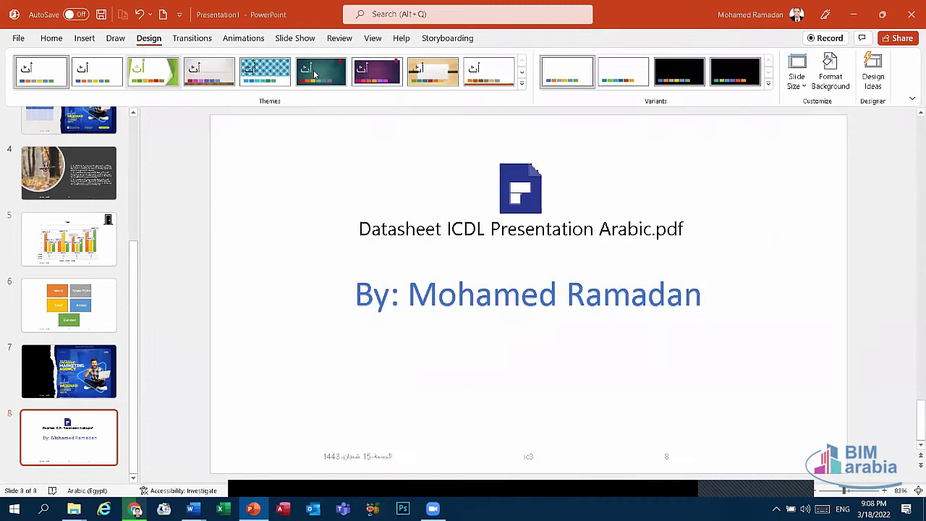
click(522, 85)
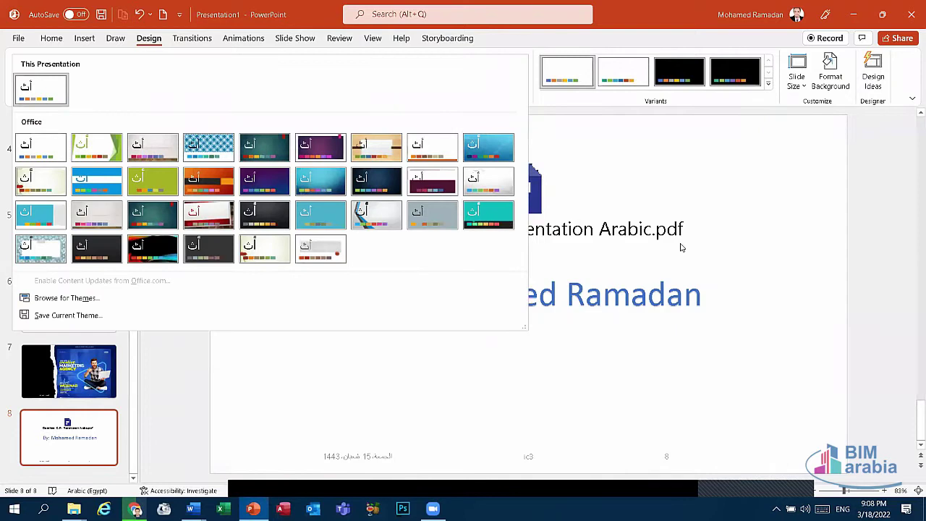
click(678, 242)
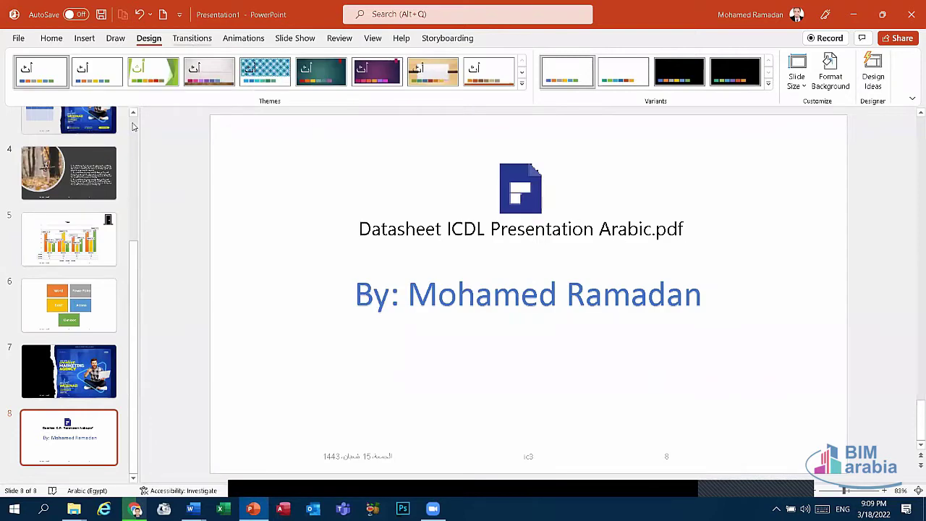
scroll(123, 263, up, 3)
scroll(125, 263, up, 3)
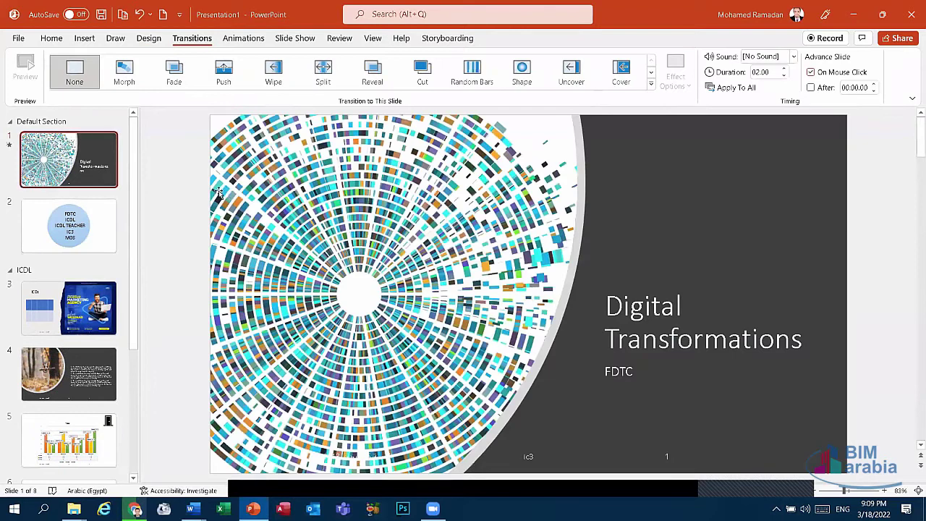
Apply Box to slide 1, Cover to slide 2 and Vortex to slide 3
click(652, 74)
click(653, 74)
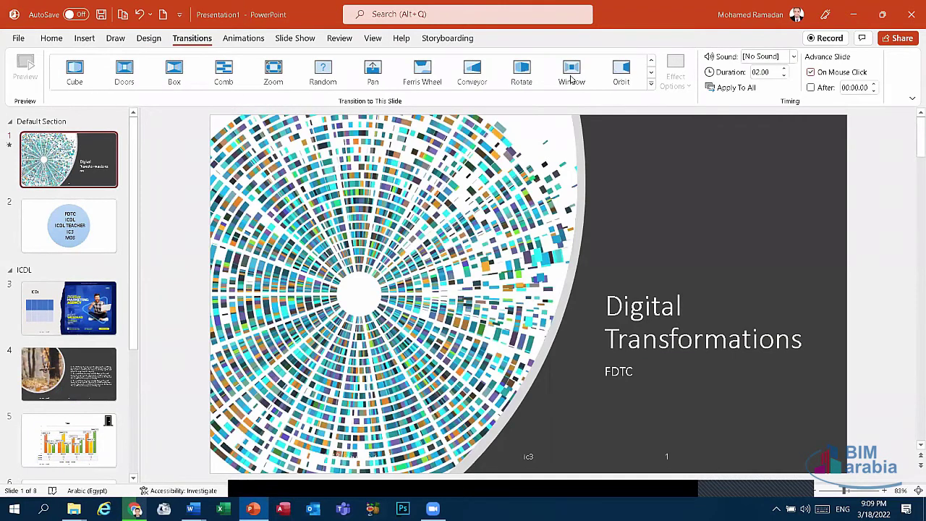
click(174, 76)
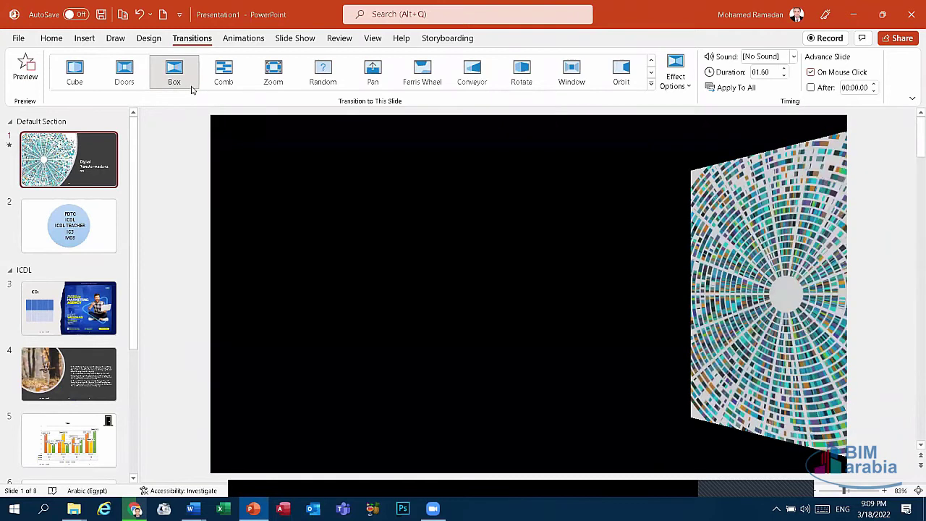
click(63, 205)
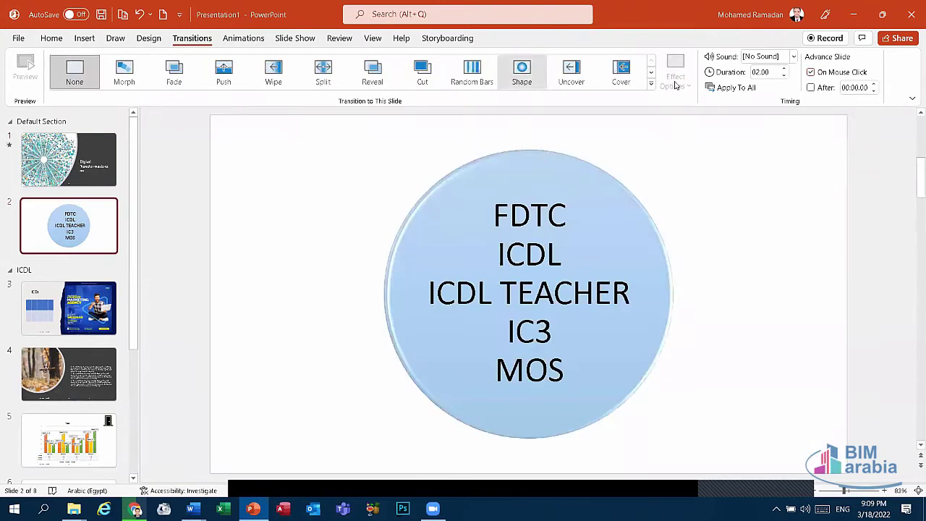
click(620, 72)
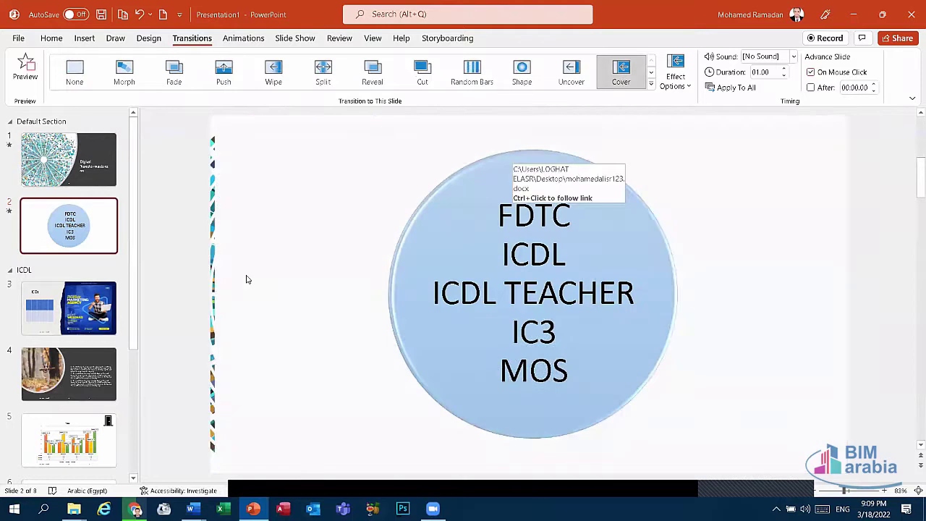
click(101, 305)
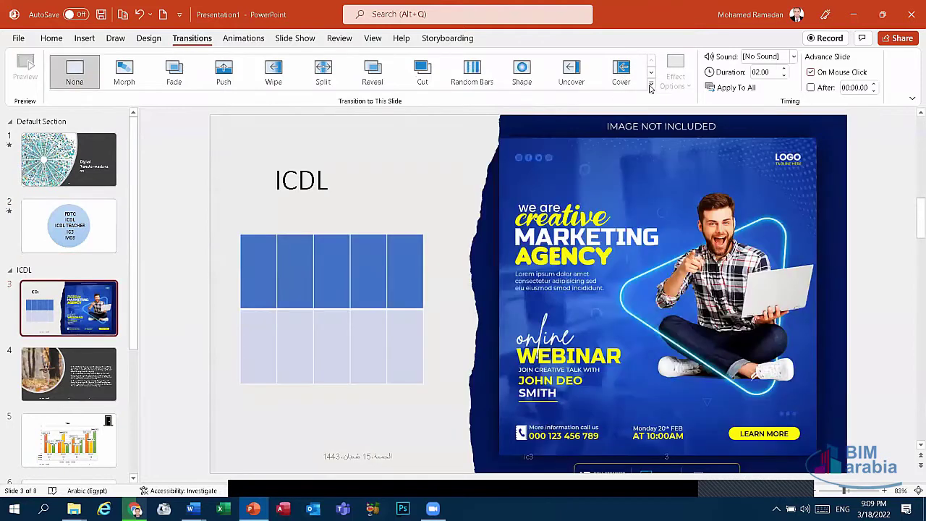
click(650, 87)
click(373, 210)
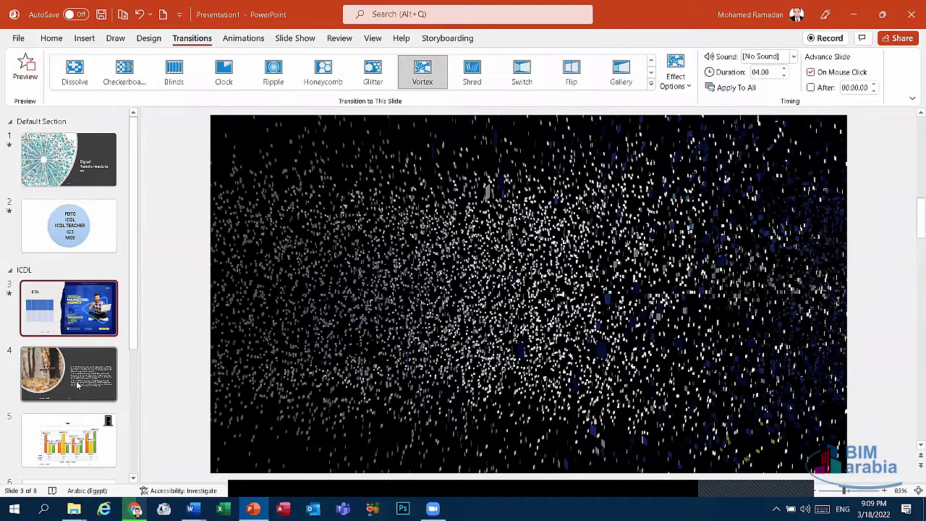
Apply Honeycomb to slide 4 and Blinds to slide 5
click(77, 385)
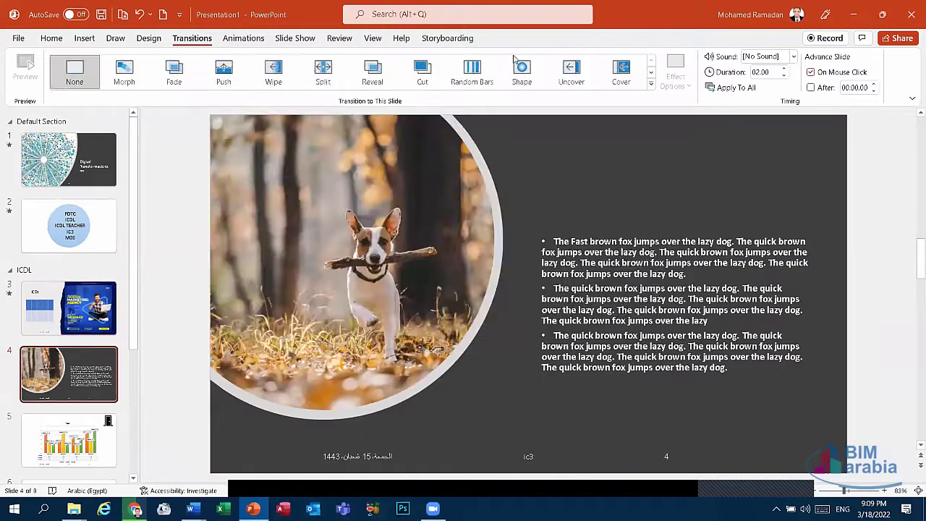
click(651, 87)
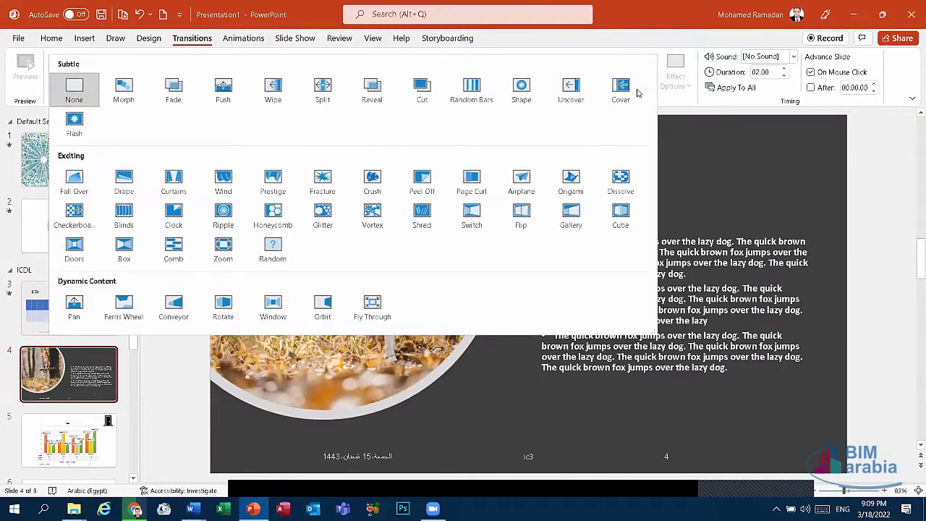
click(255, 216)
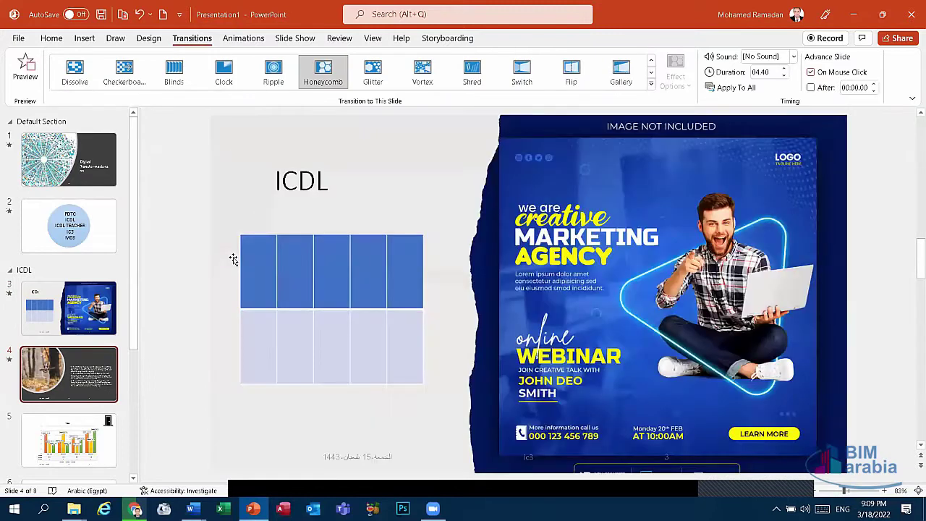
click(72, 437)
click(651, 86)
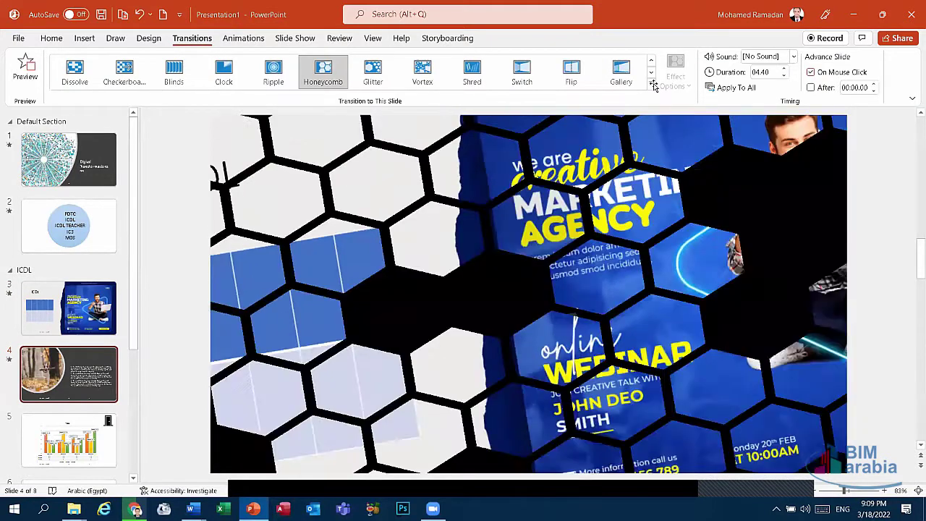
click(124, 215)
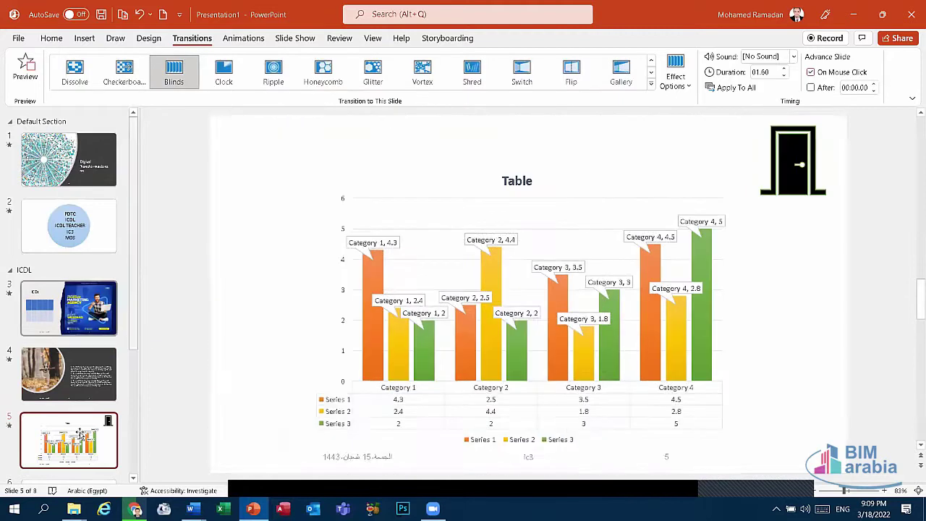
Skip over slide 6 and apply the Dissolve transition to slide 7
scroll(79, 397, down, 3)
click(79, 396)
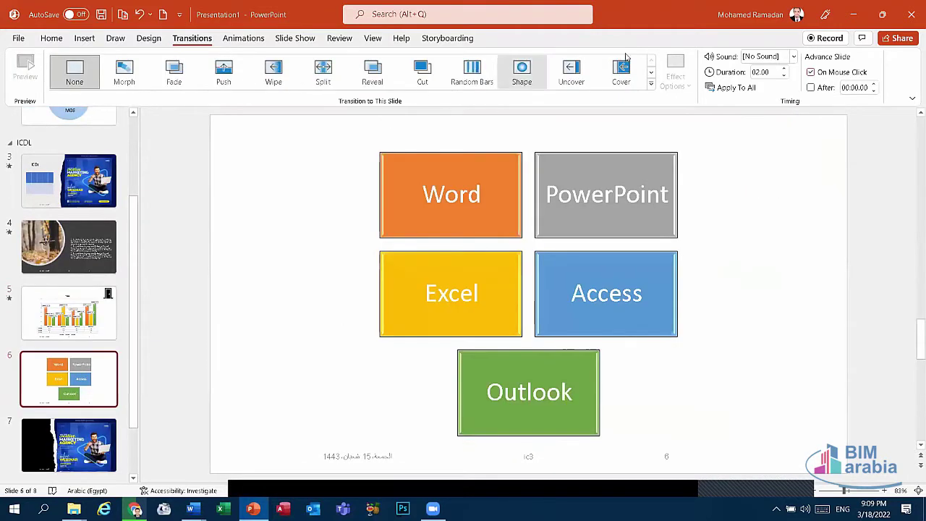
click(651, 84)
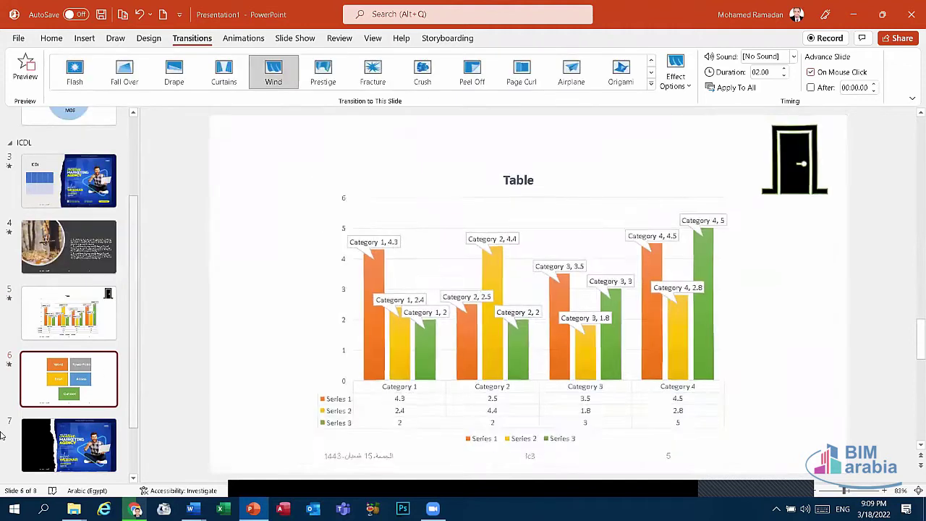
scroll(65, 379, down, 2)
click(69, 371)
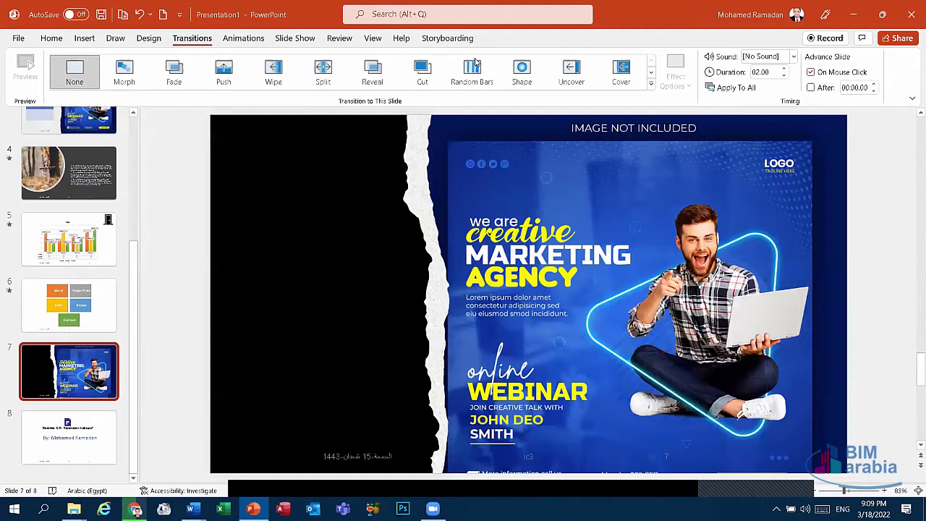
click(650, 85)
click(615, 181)
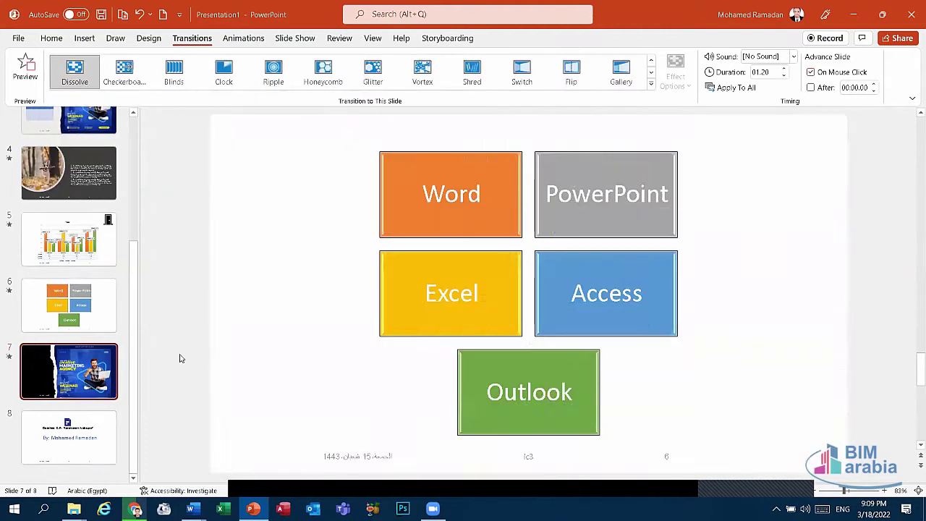
Give slide 8 the Curtains transition, then go back to the first slide
click(73, 447)
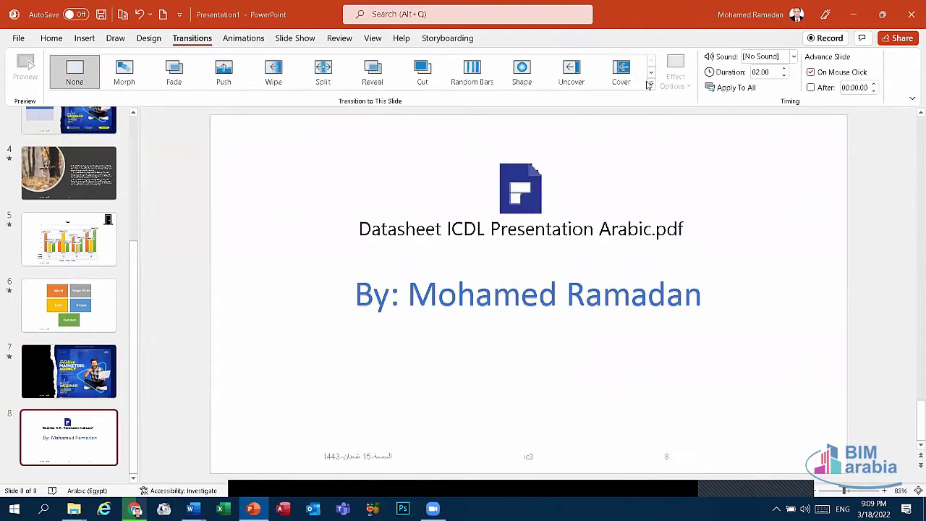
click(650, 84)
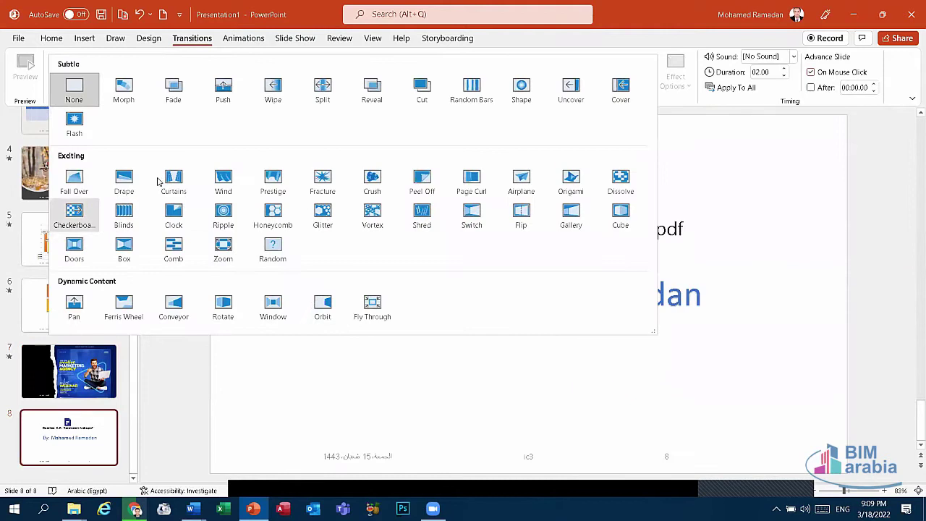
click(172, 181)
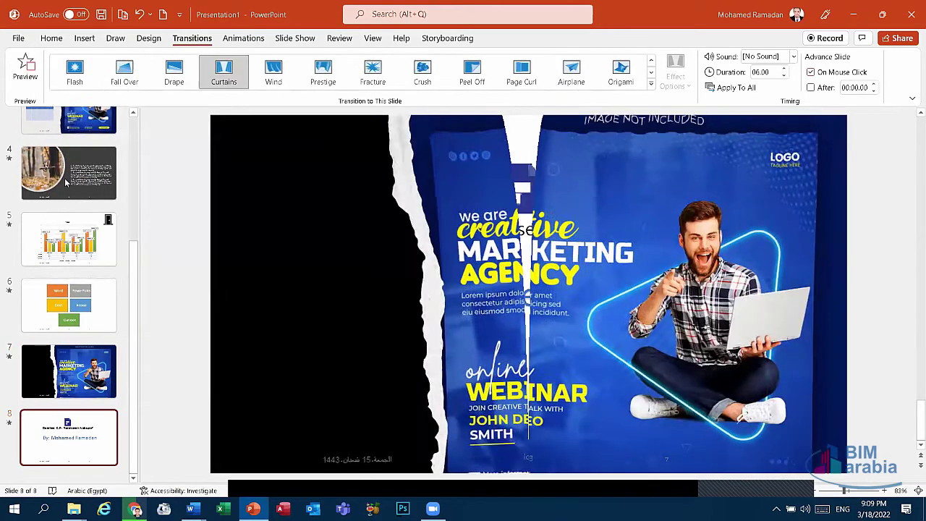
click(65, 183)
scroll(65, 217, up, 5)
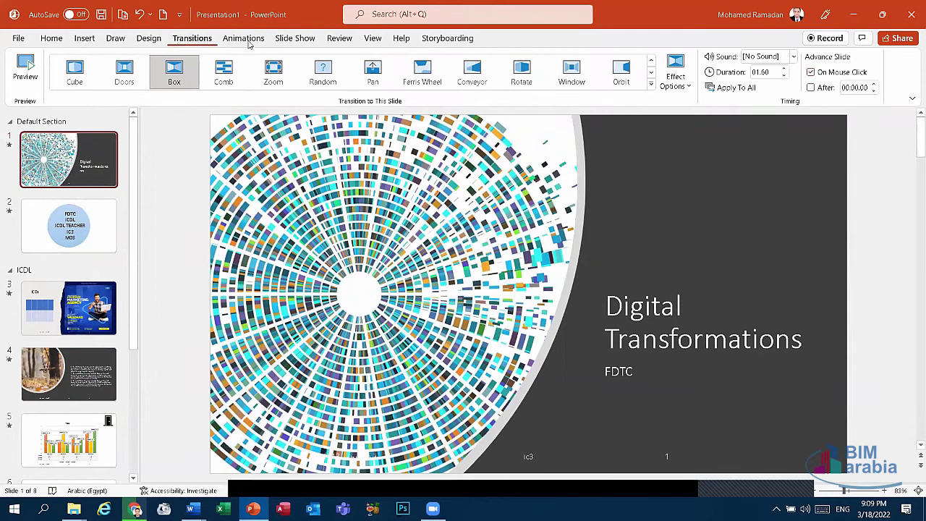
Give the slide 1 title a Wipe entrance animation
click(645, 306)
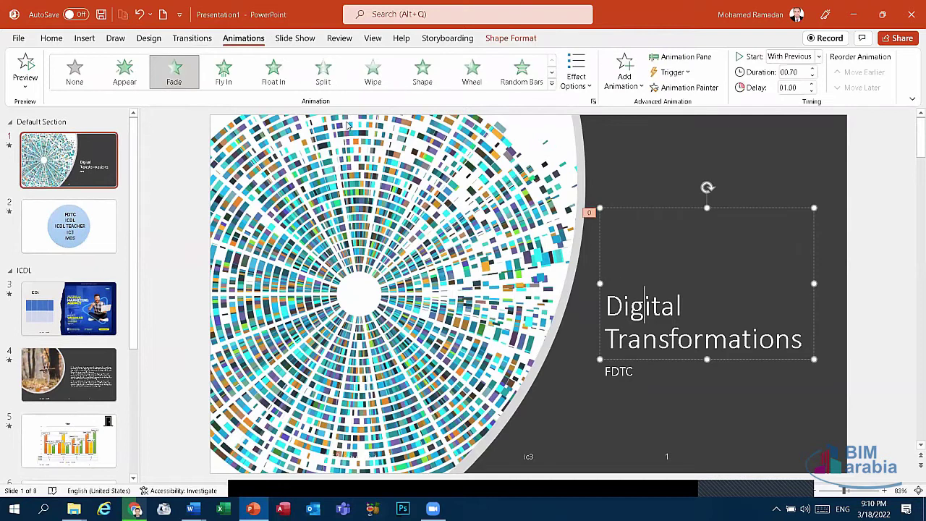
click(323, 72)
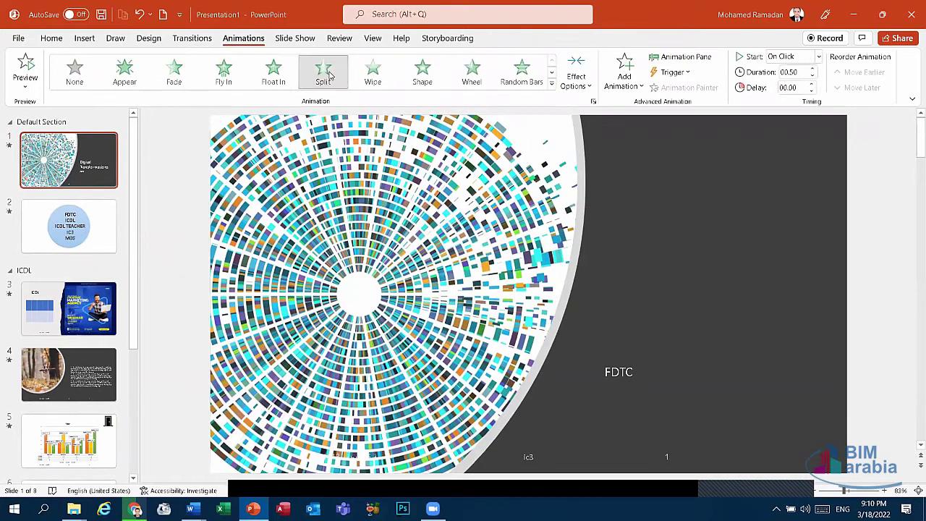
click(373, 73)
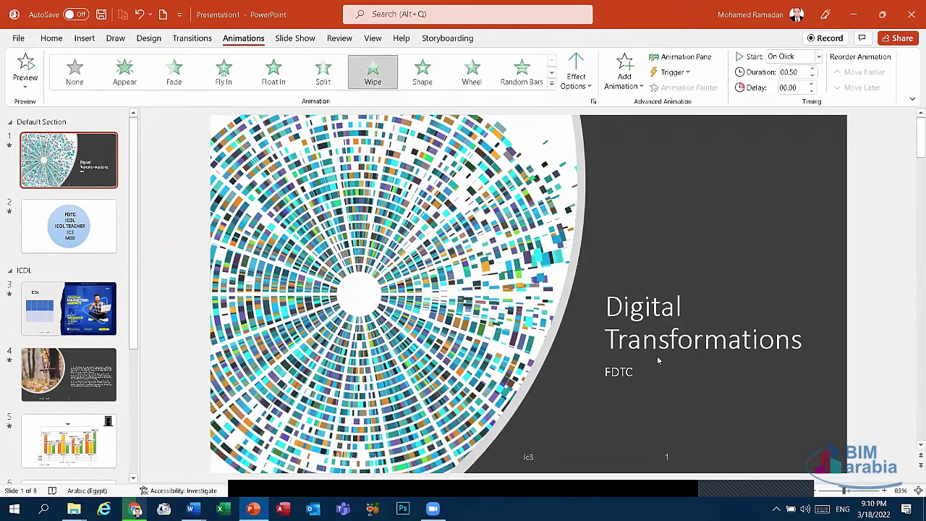
Try Wheel on the FDTC subtitle and apply Random Bars to the slide 3 marketing picture
click(633, 316)
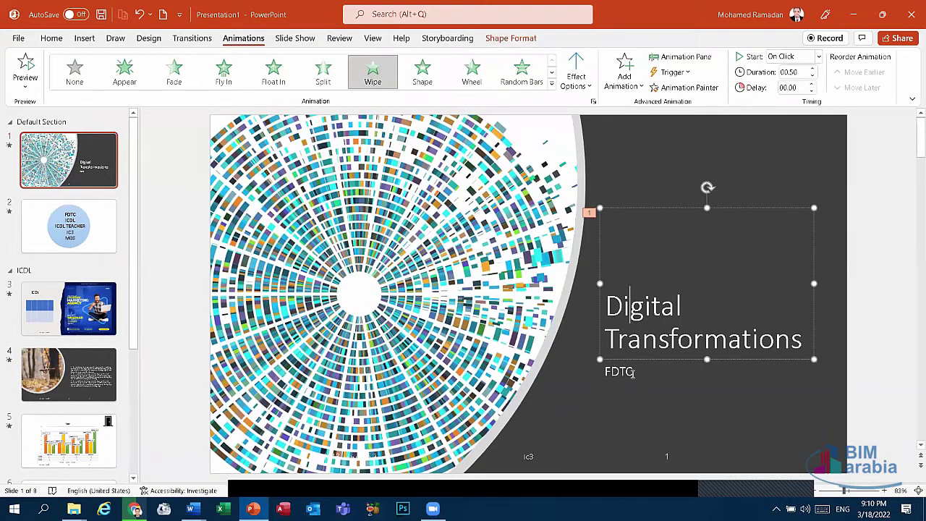
click(633, 371)
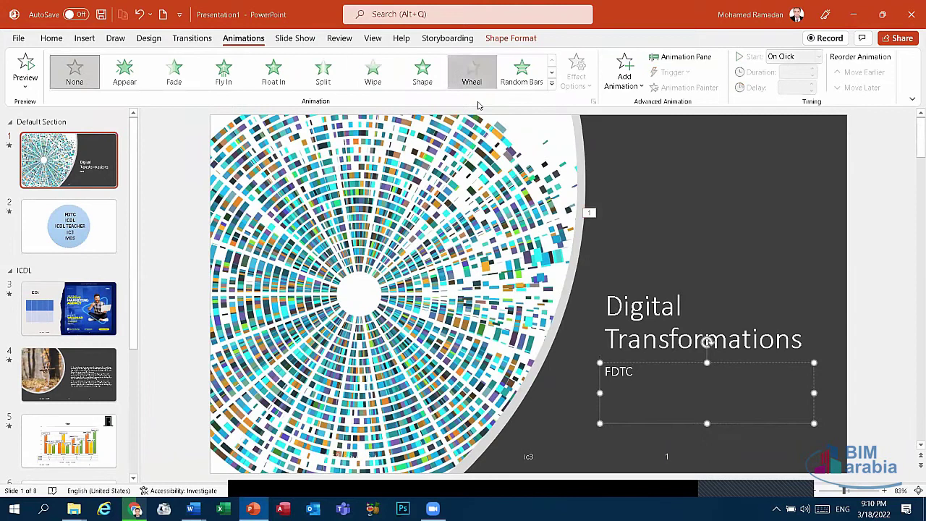
click(472, 73)
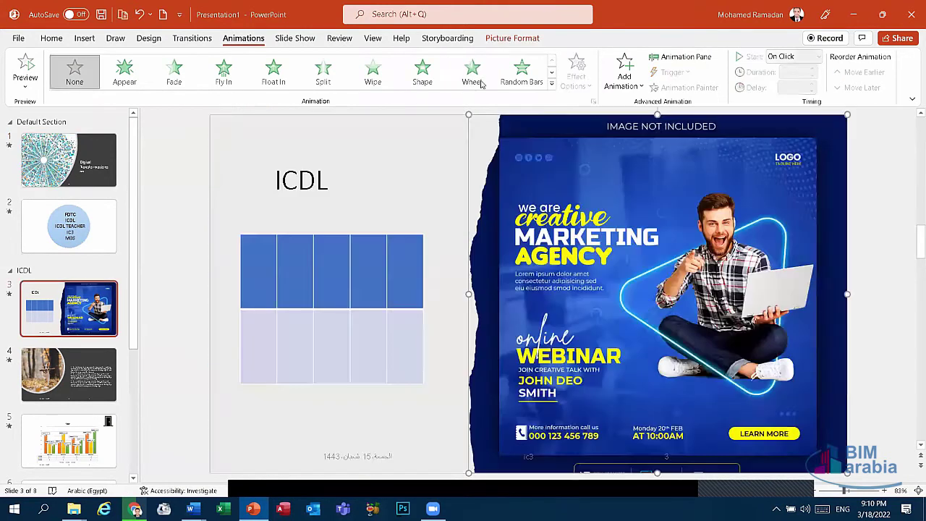
click(533, 81)
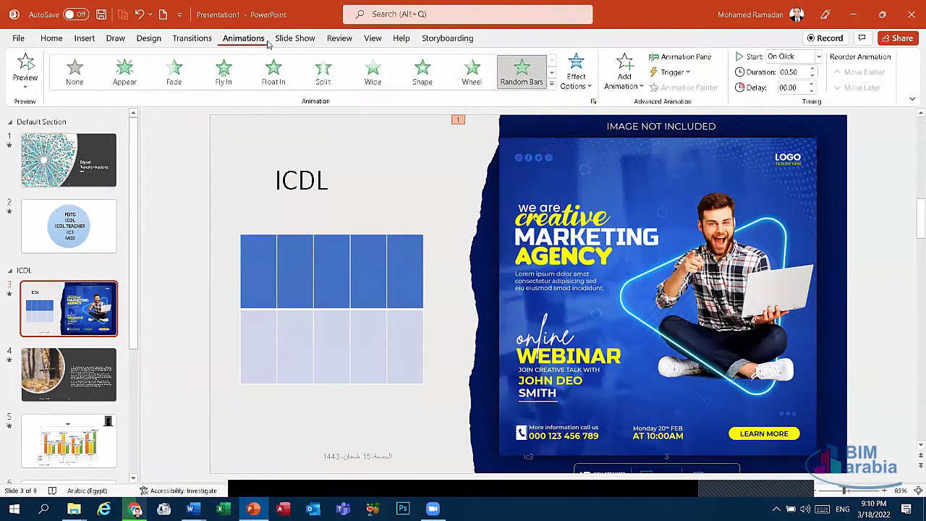
click(306, 42)
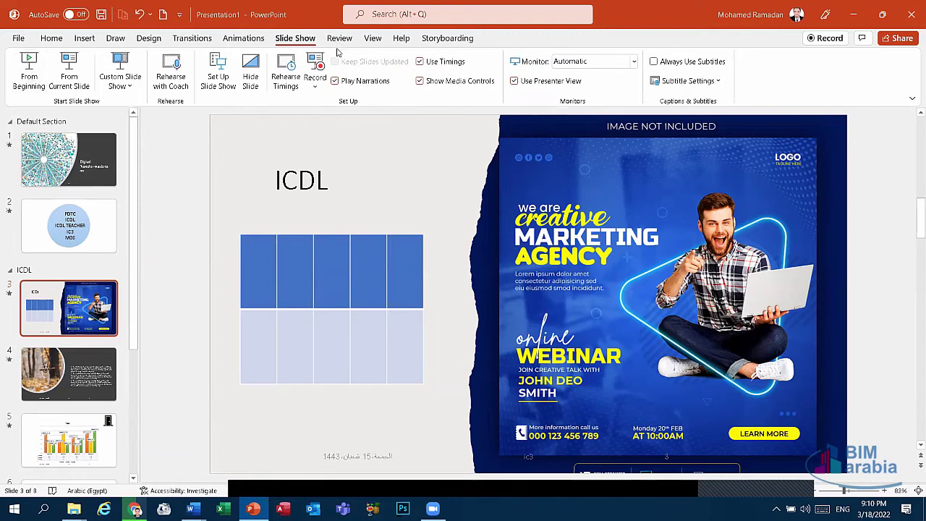
From slide 1, run a spelling check (F7) from the Review tab
click(26, 81)
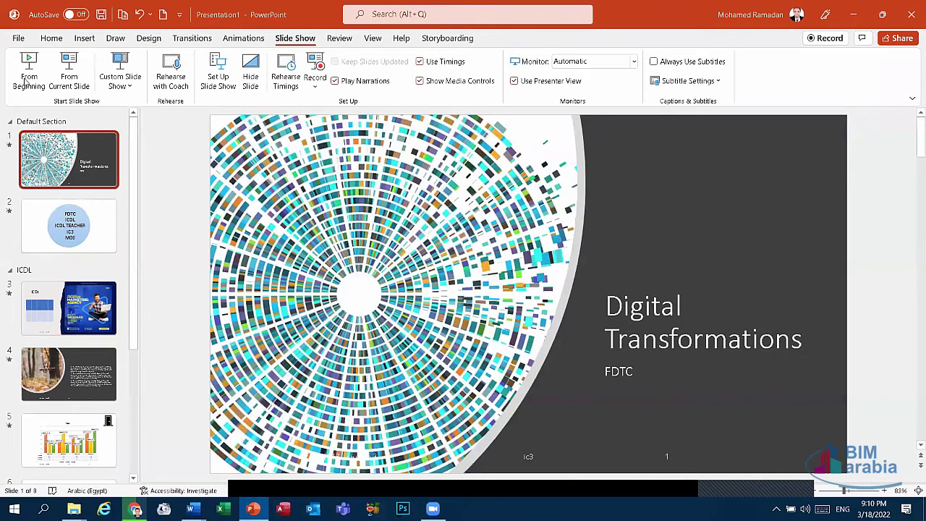
key(alt+r)
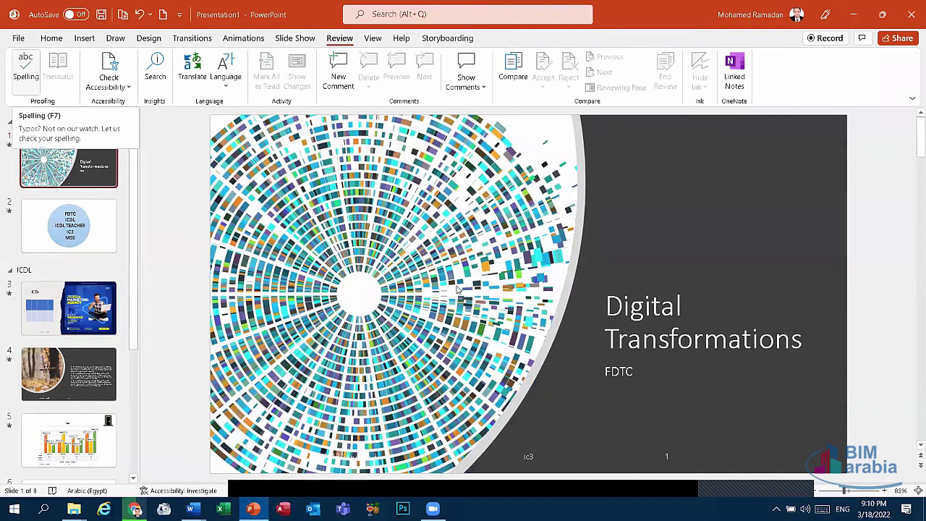
key(F7)
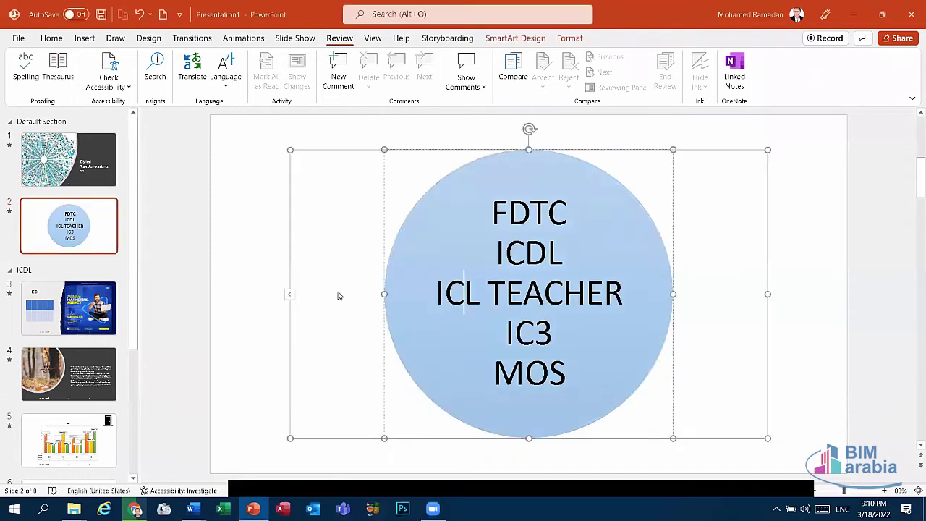
Close the spell check and restore 'ICDL TEACHER' in slide 2's circle
click(26, 69)
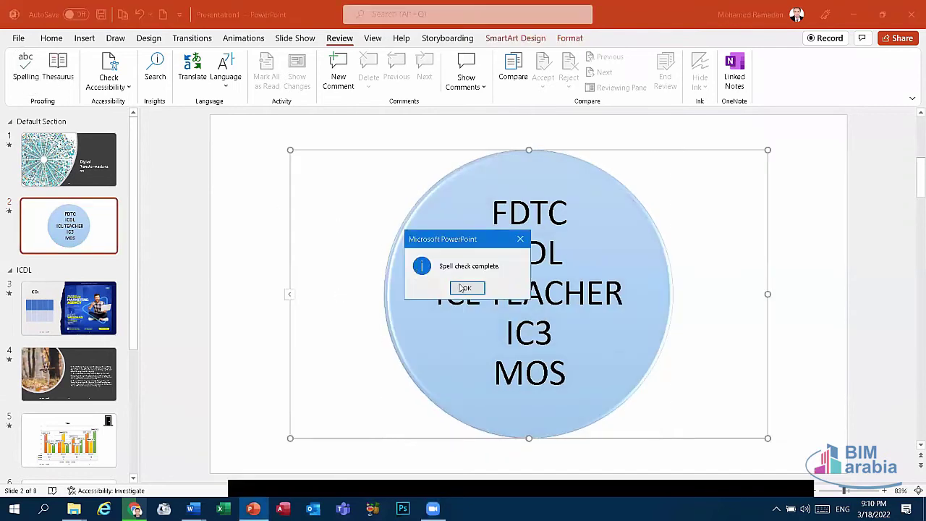
click(463, 288)
text(d)
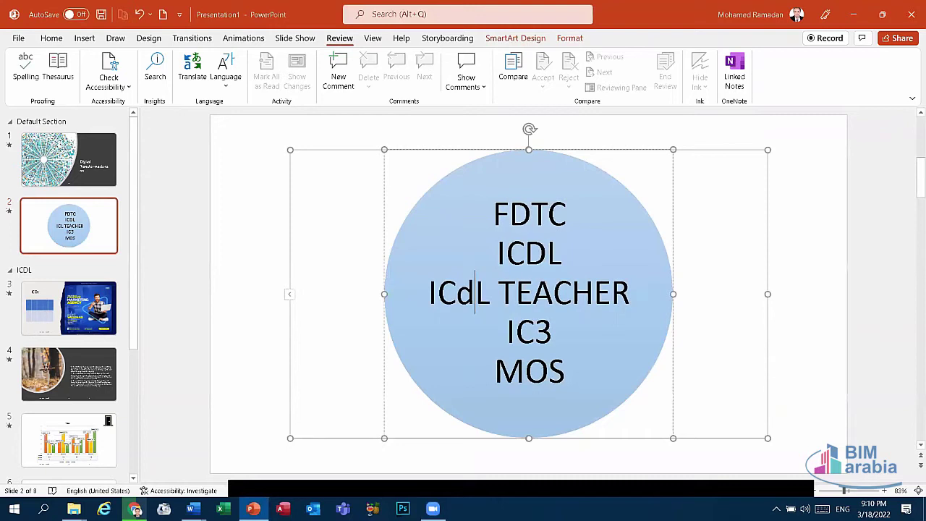
key(BackSpace)
text(D)
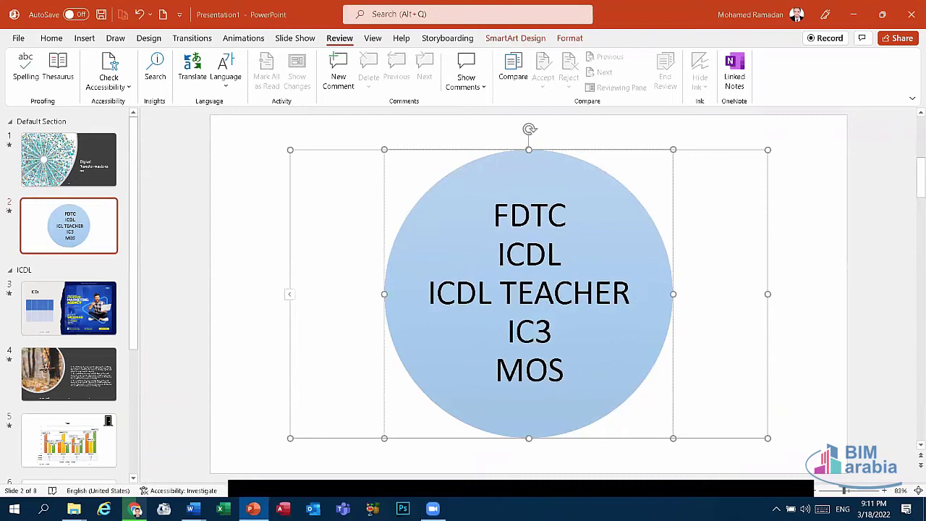
scroll(99, 398, down, 3)
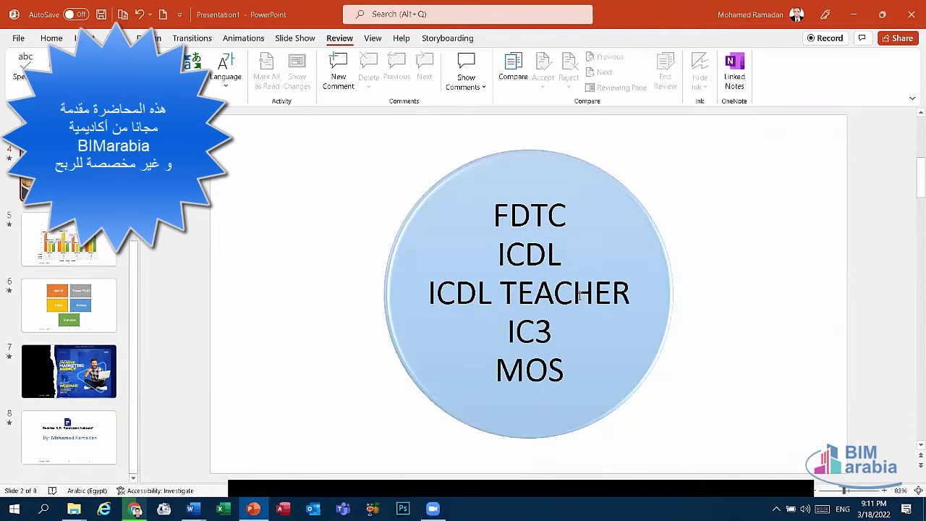
On slide 4, misspell the second bullet as 'quik brwn' and rerun the spell check
key(Page_Down)
key(Page_Down)
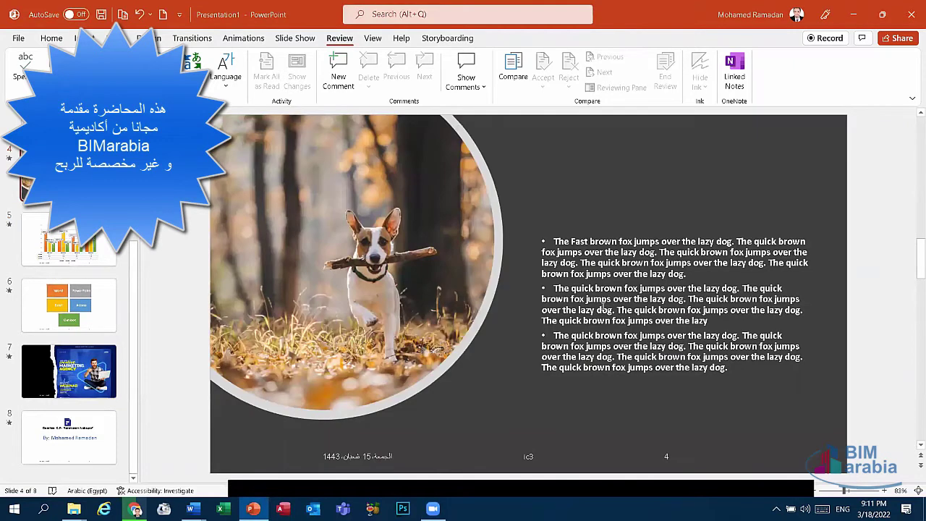
click(604, 289)
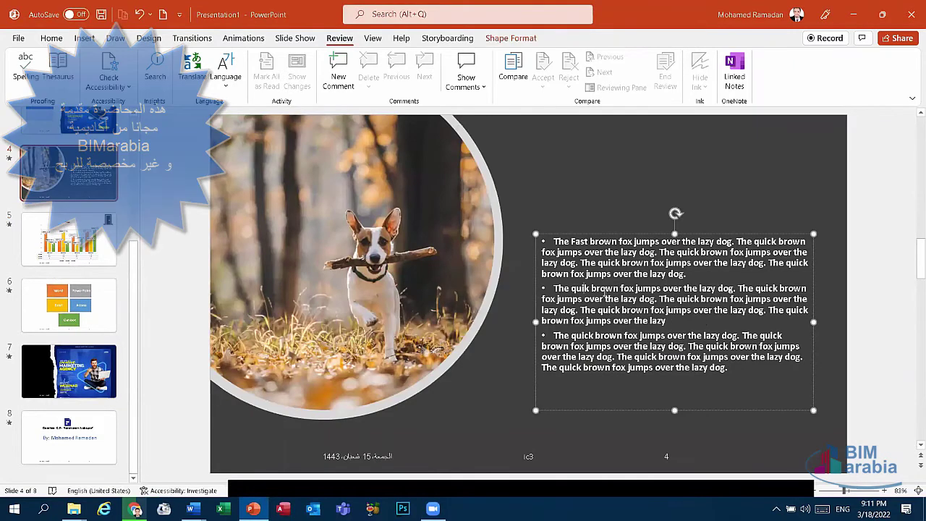
key(BackSpace)
key(Escape)
key(Escape)
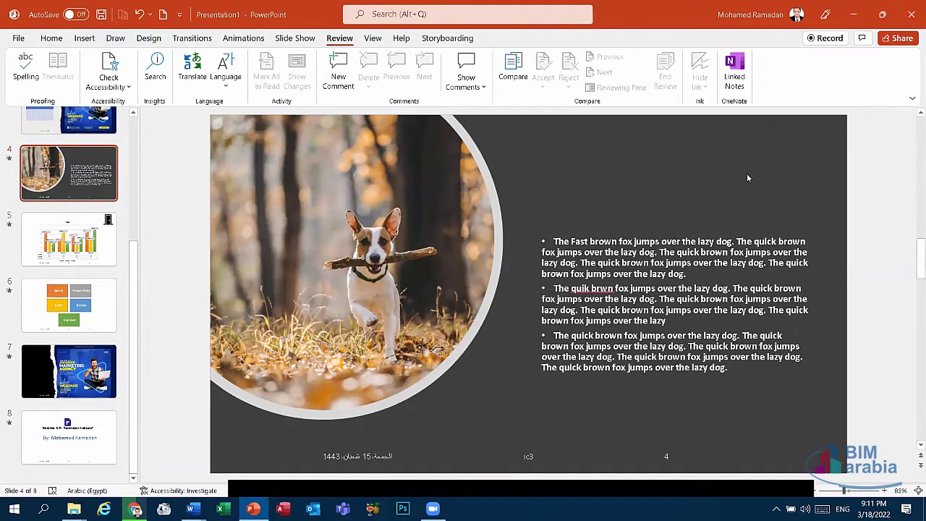
key(F7)
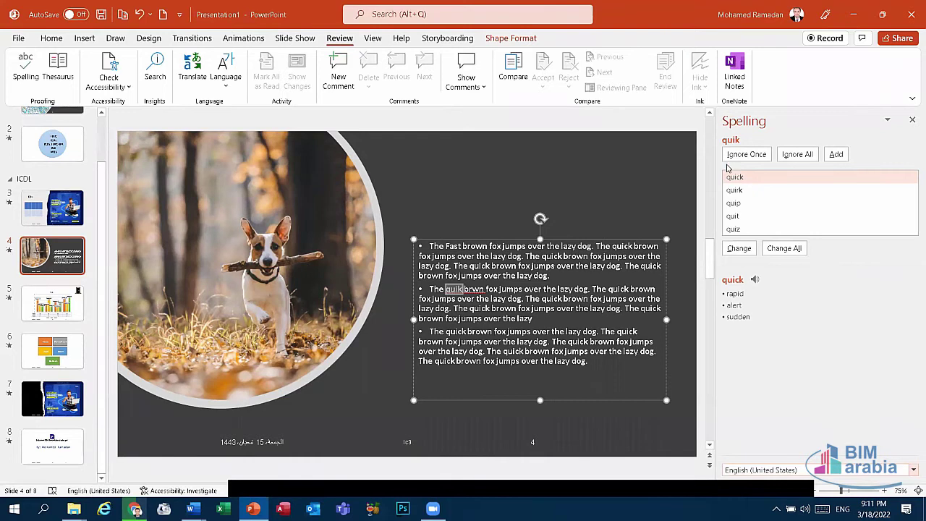
Correct 'quik' to 'quick' and change all 'brwn' to 'brown', leaving ICDL as is
click(748, 158)
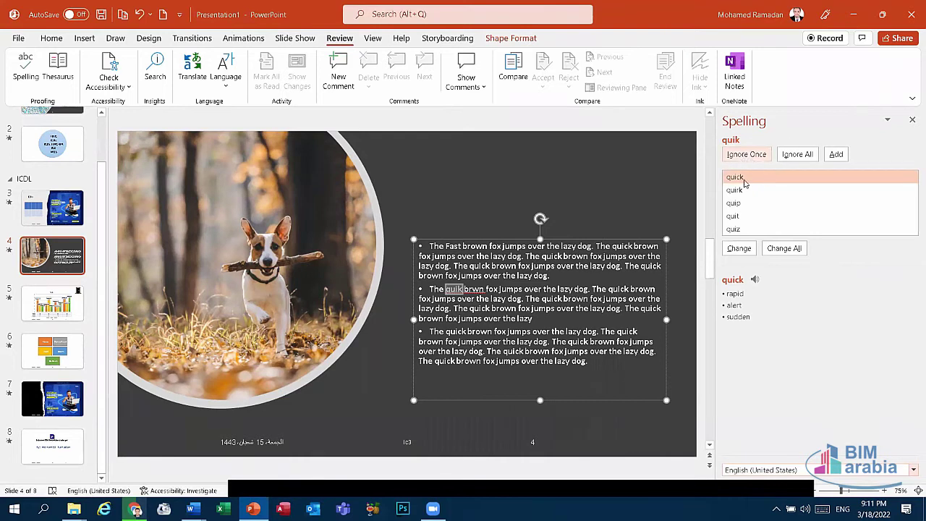
click(500, 246)
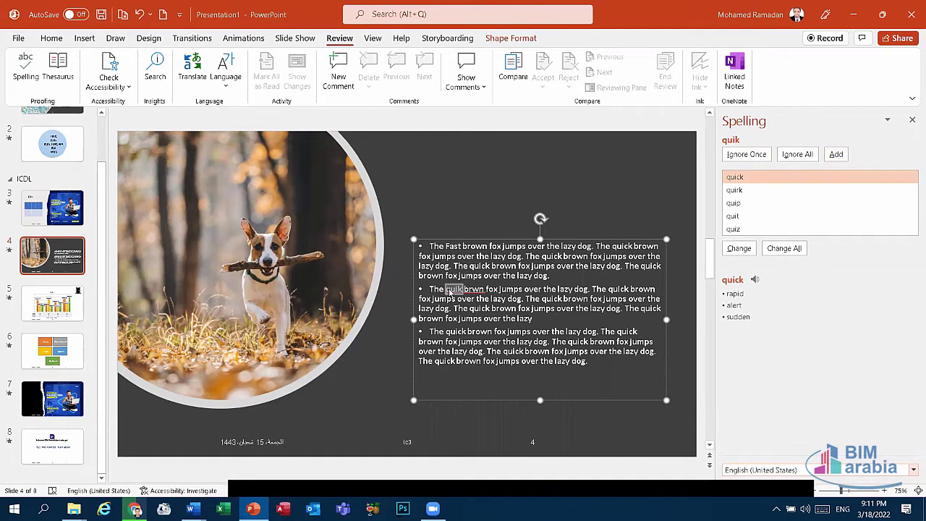
click(746, 251)
click(746, 255)
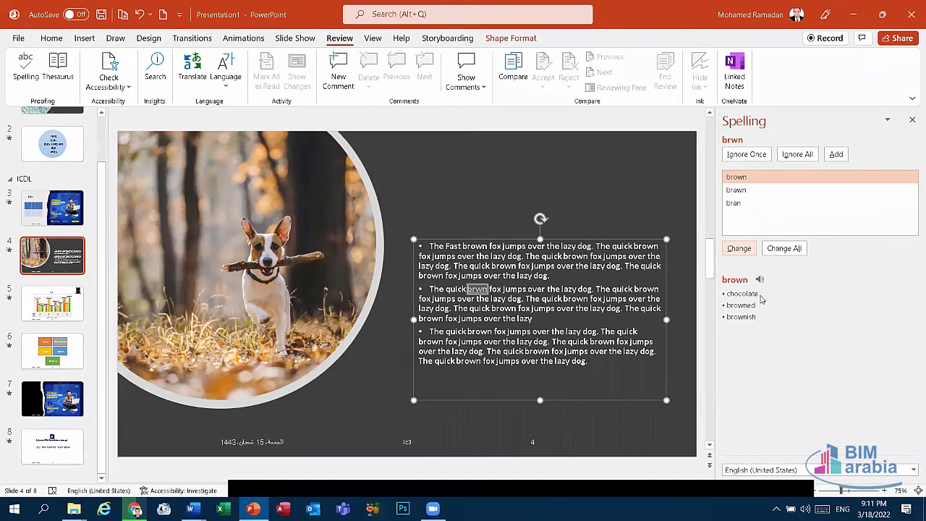
click(787, 248)
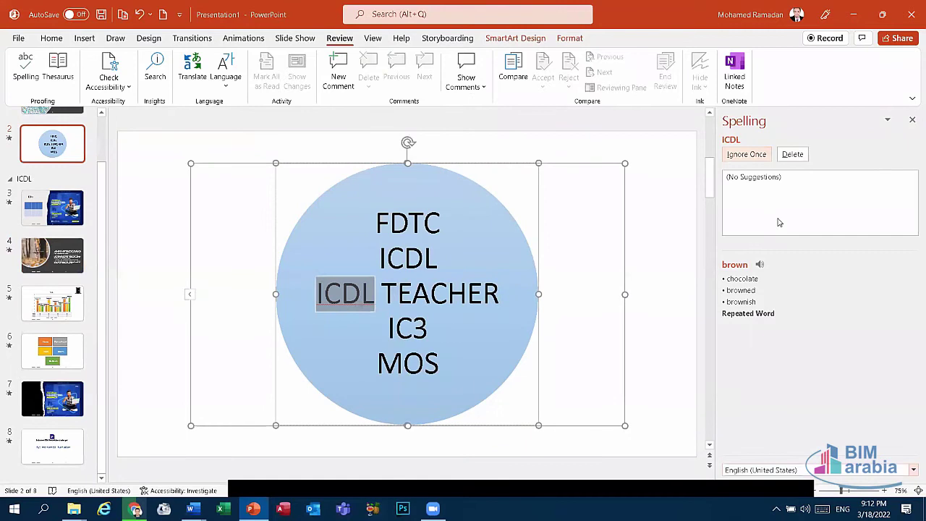
key(Return)
key(Return)
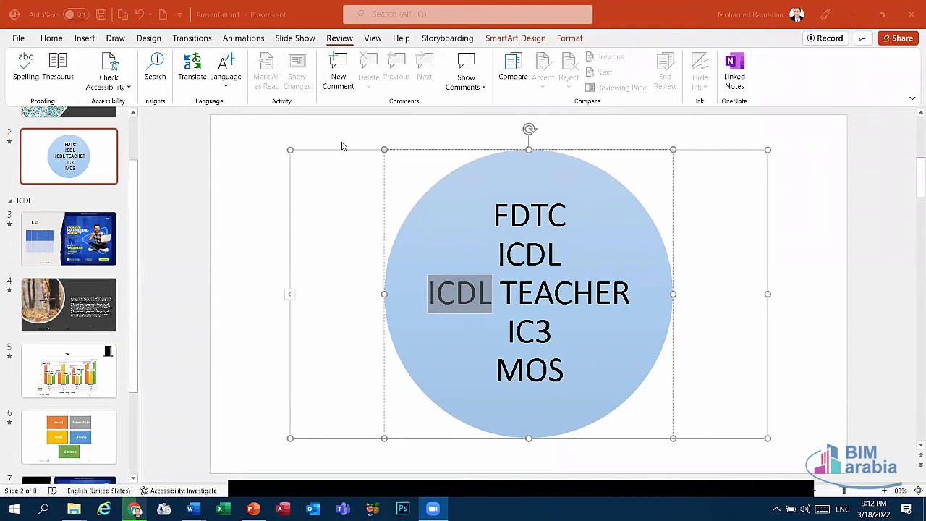
click(554, 149)
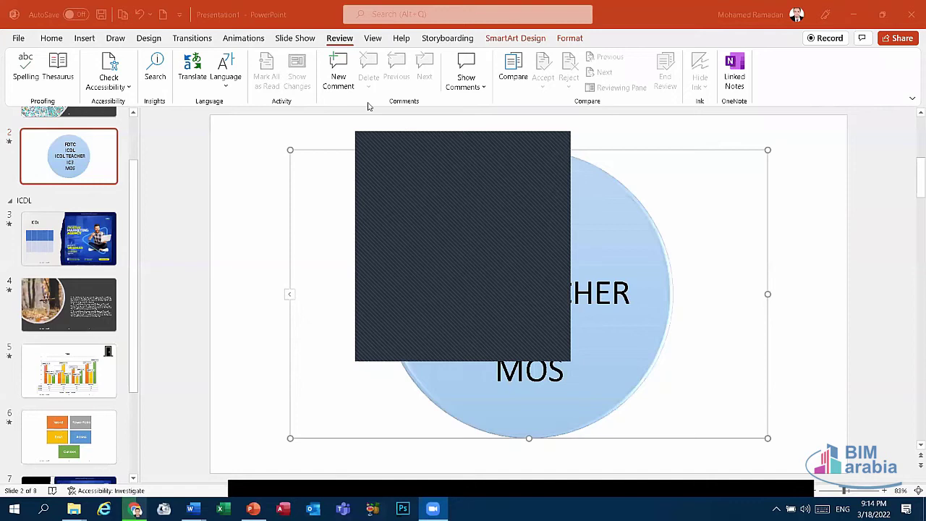
Leave the View tab and show the Insert ribbon commands
click(84, 38)
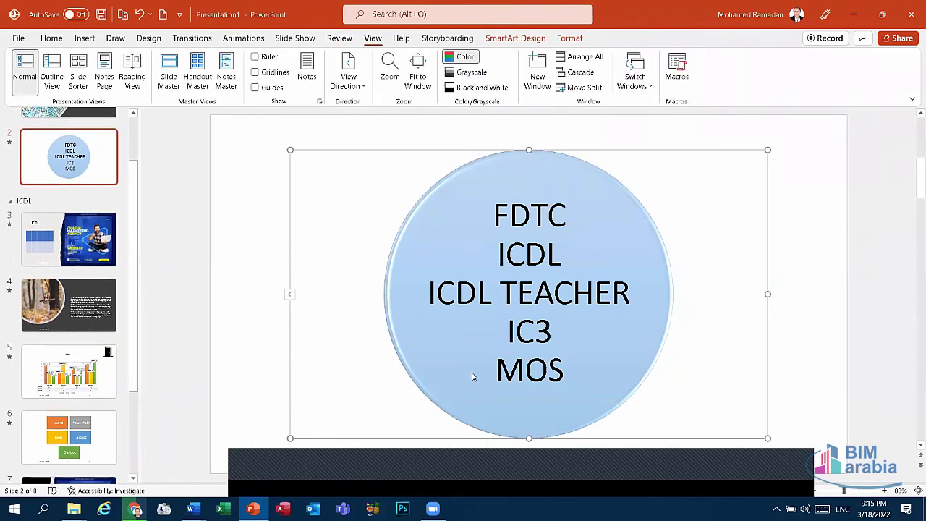
click(378, 472)
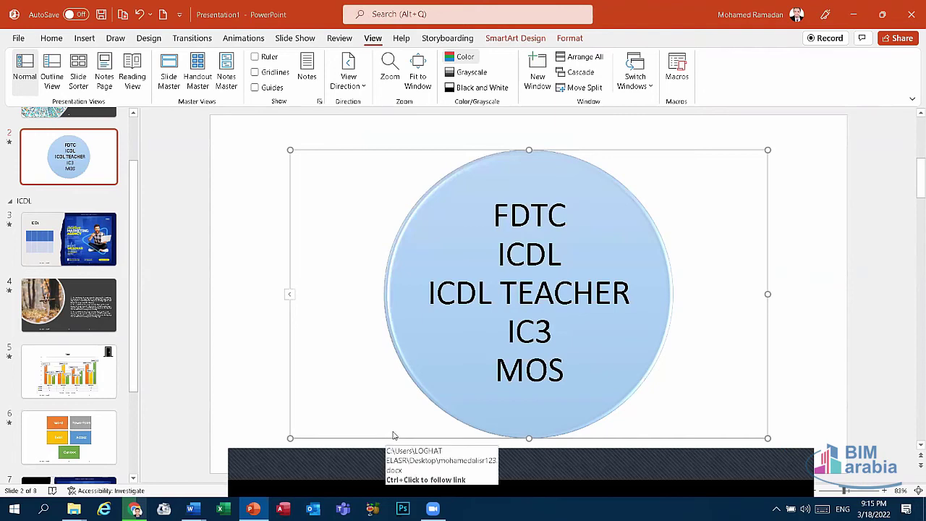
click(84, 38)
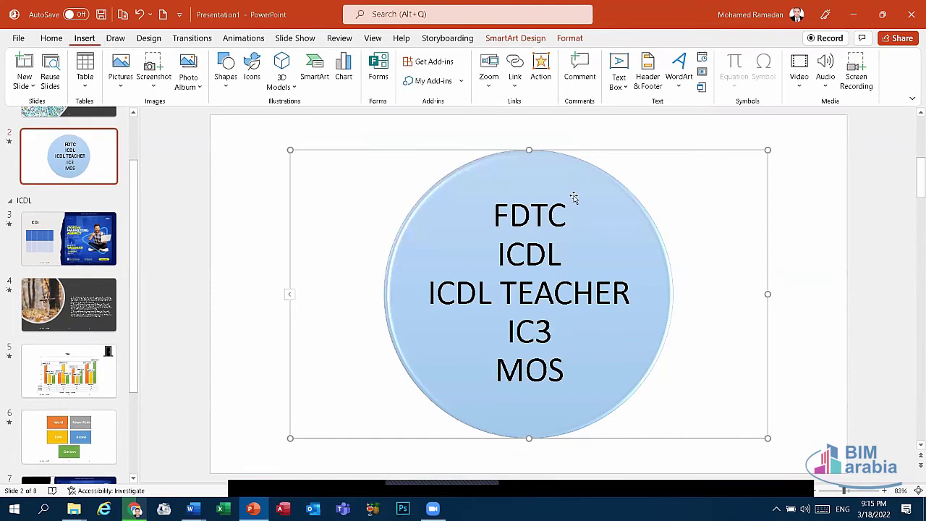